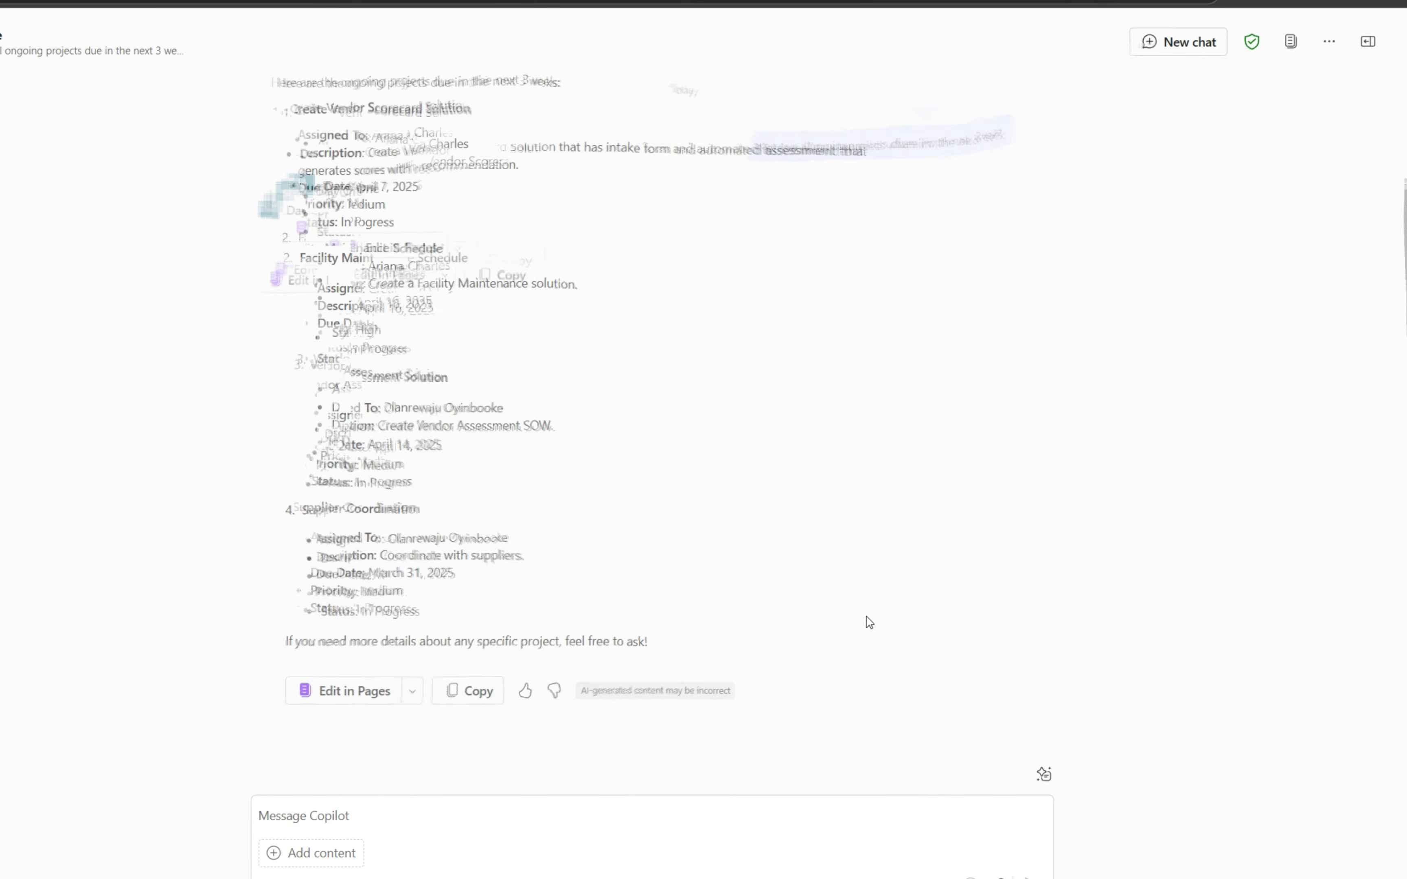
- Scroll up through the upcoming project deadlines answer in the Copilot chat
{"action": "scroll", "coordinate": [692, 599], "scroll_direction": "up", "scroll_amount": 2}
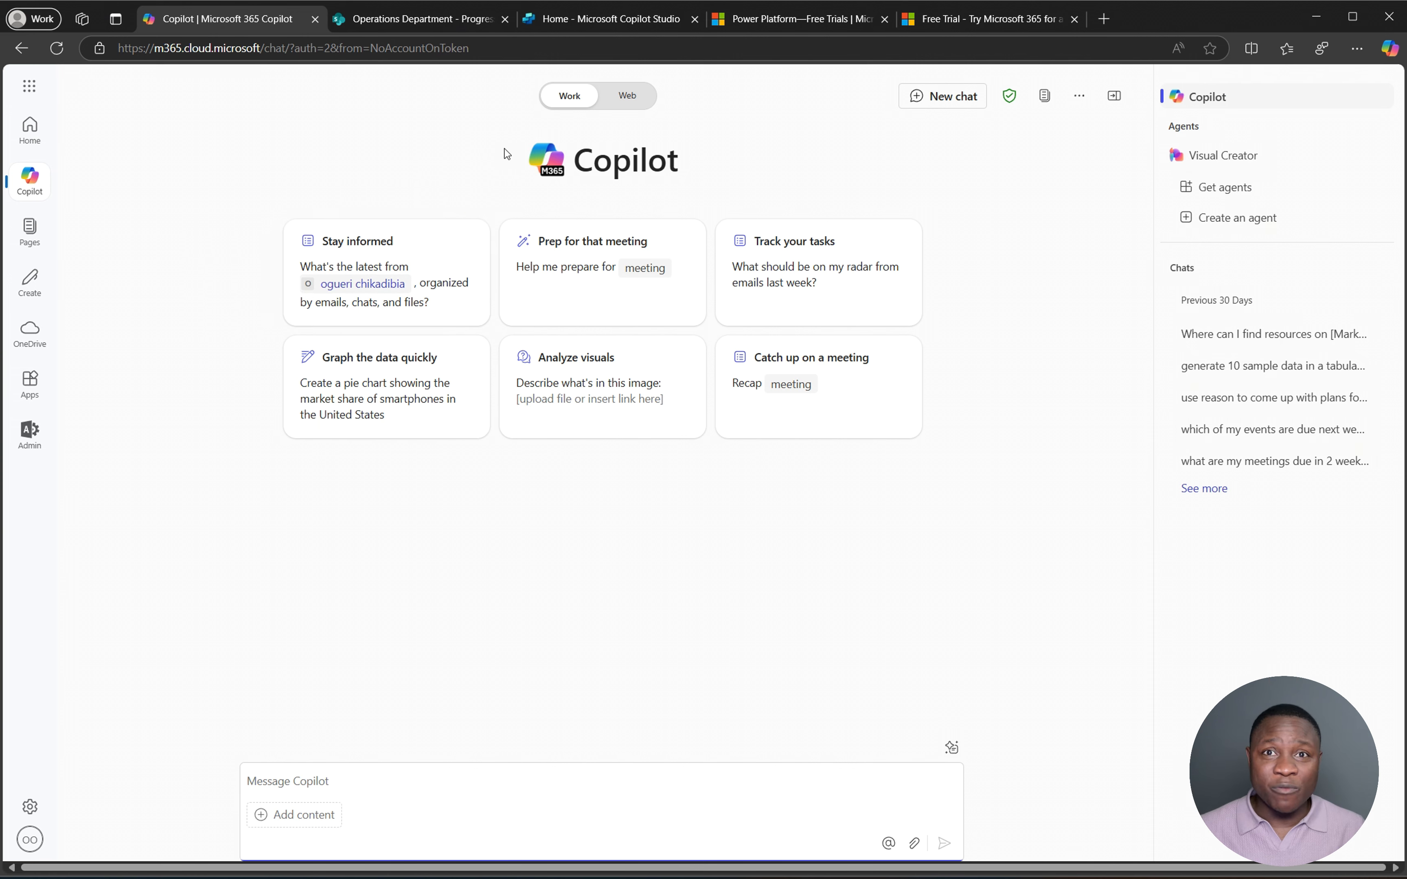
{"action": "left_click", "coordinate": [983, 20]}
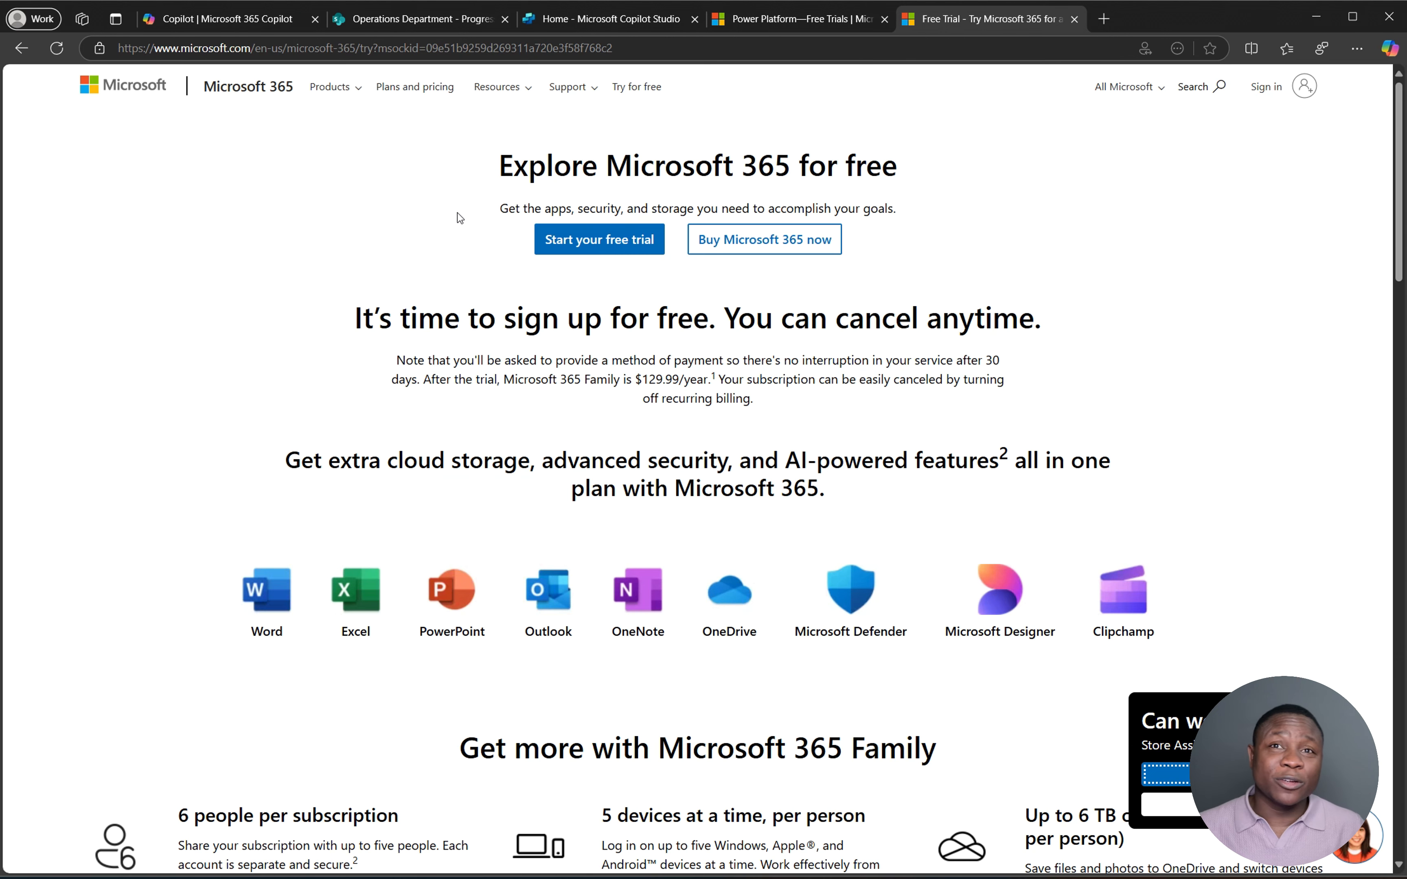
{"action": "left_click", "coordinate": [607, 18]}
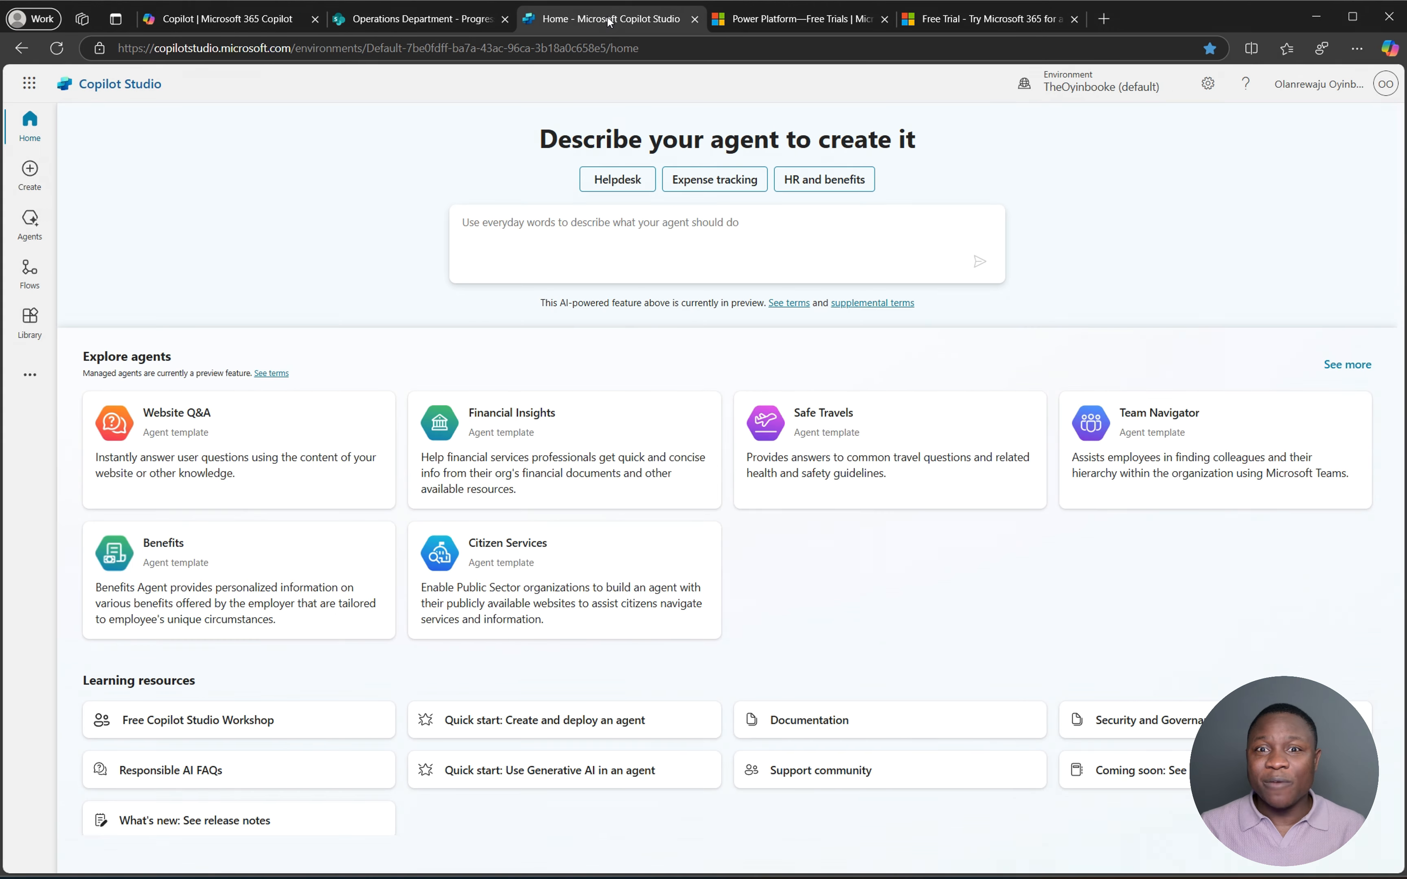
{"action": "left_click", "coordinate": [791, 19]}
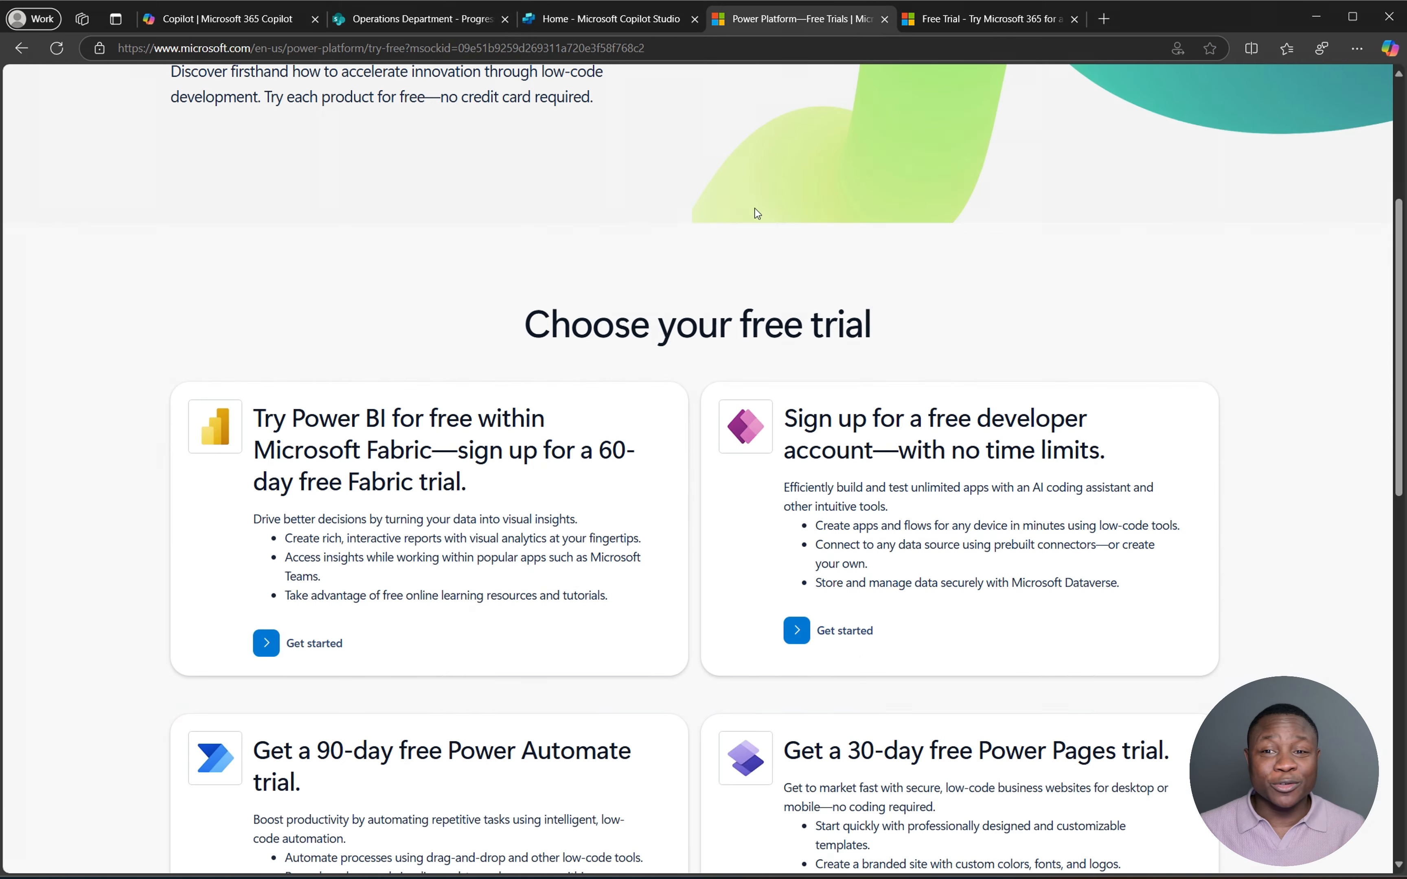
{"action": "scroll", "coordinate": [717, 472], "scroll_direction": "down", "scroll_amount": 6}
{"action": "scroll", "coordinate": [715, 471], "scroll_direction": "down", "scroll_amount": 6}
{"action": "scroll", "coordinate": [716, 468], "scroll_direction": "up", "scroll_amount": 2}
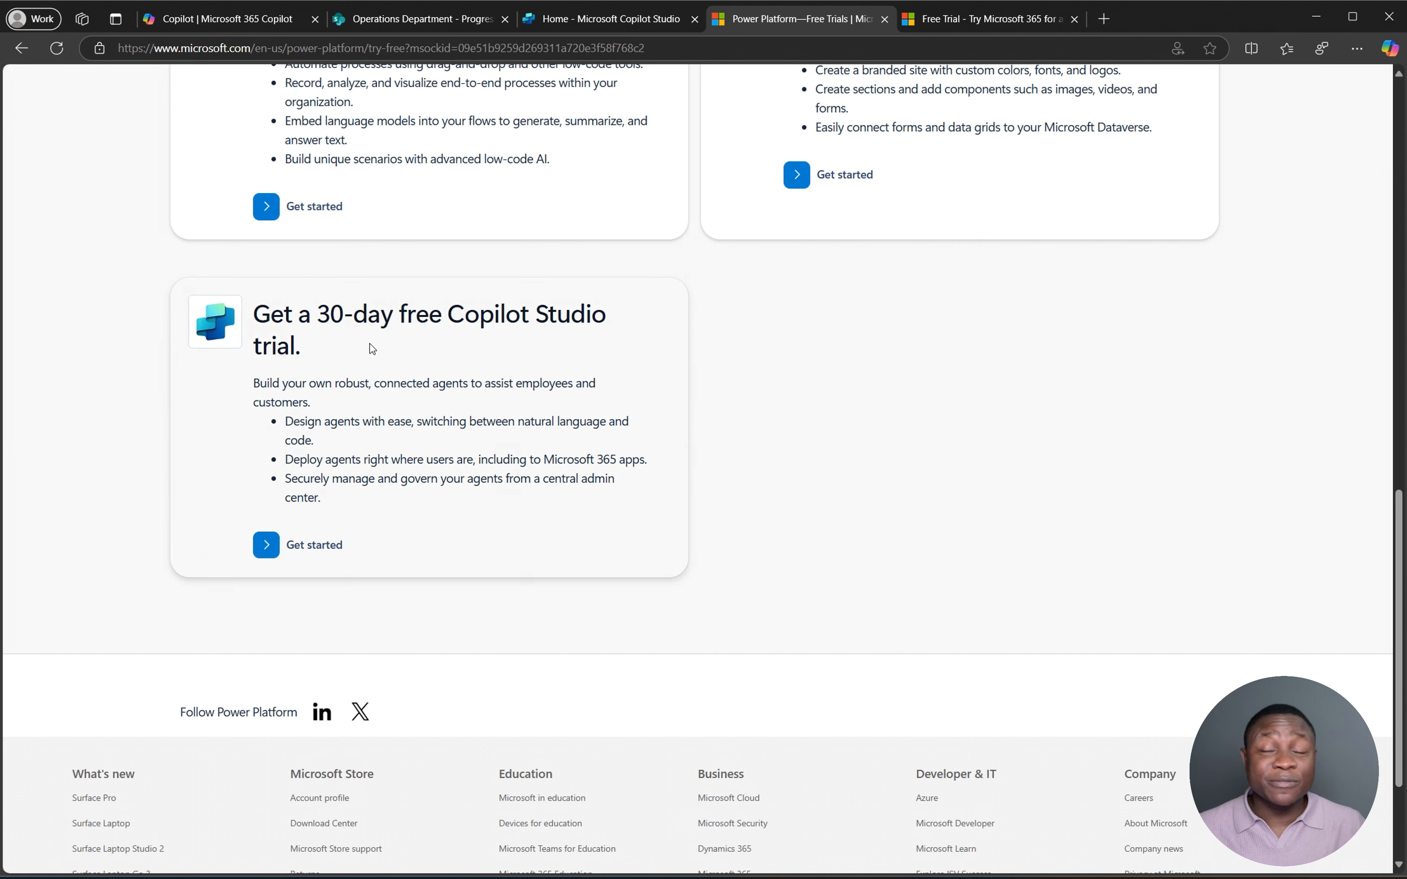
{"action": "left_click", "coordinate": [598, 19]}
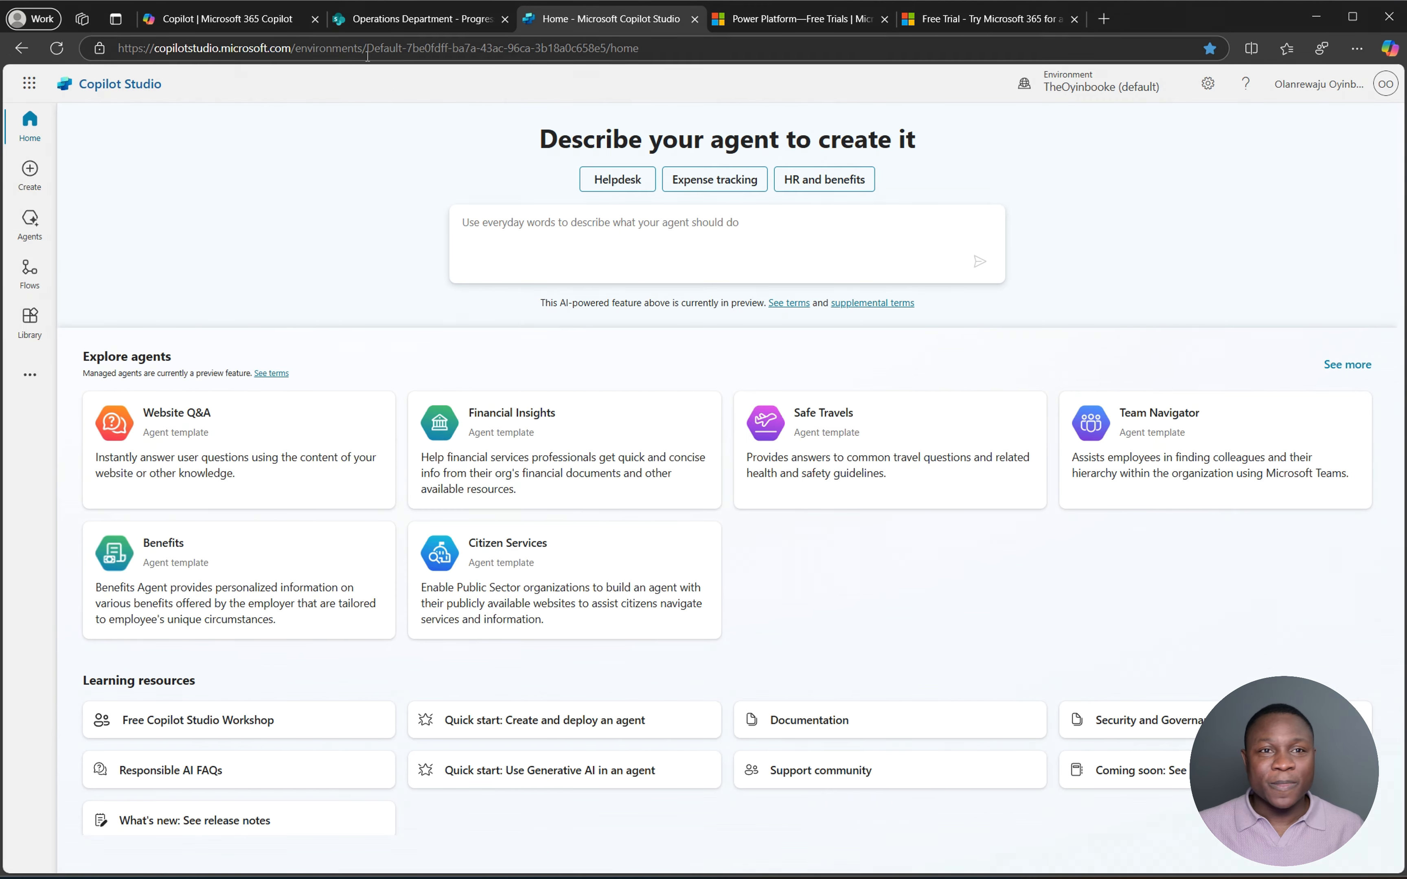
{"action": "left_click", "coordinate": [247, 20]}
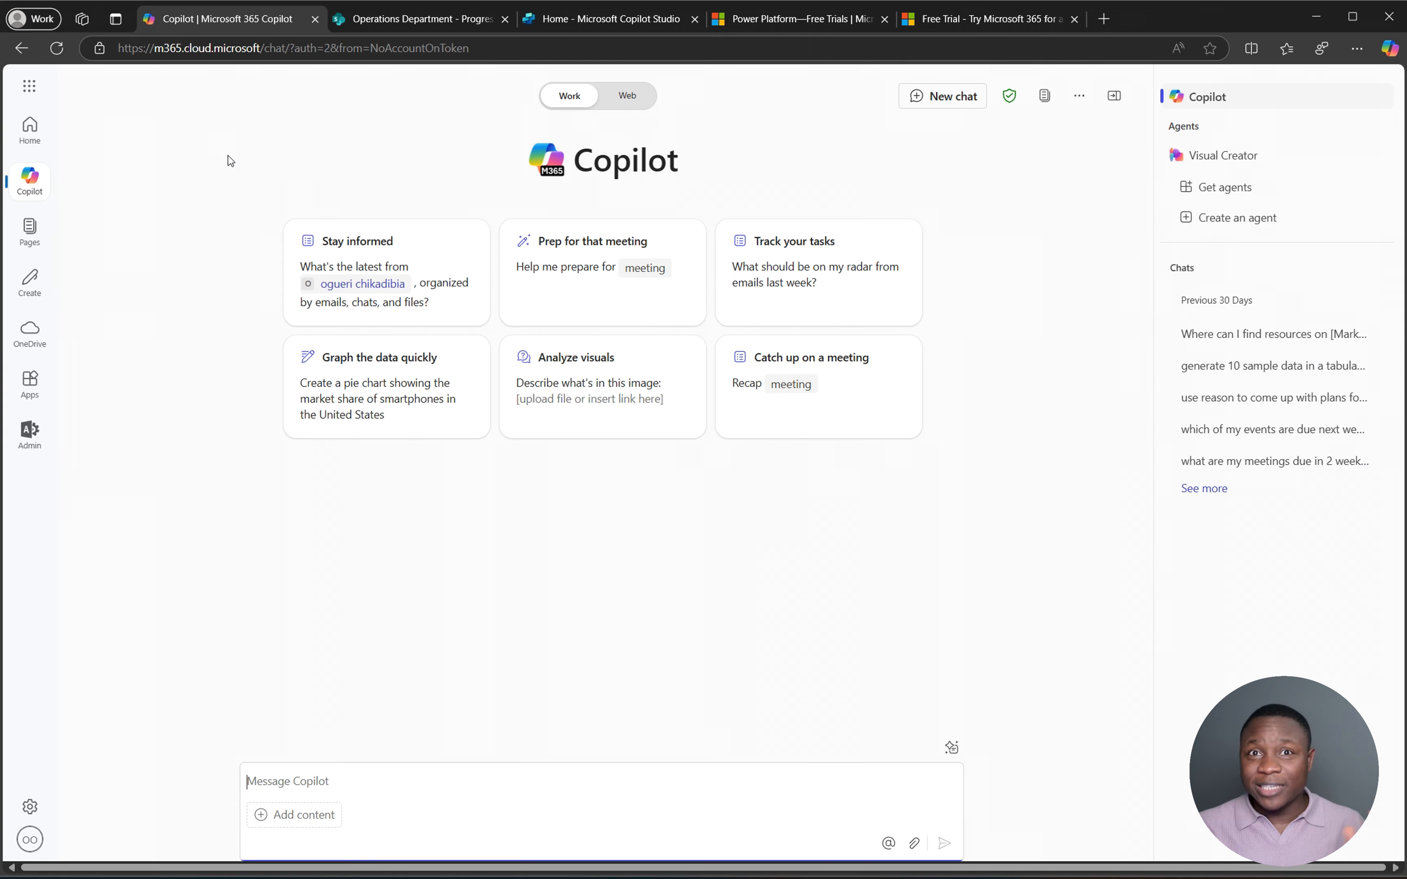
- Look over the Copilot home and chat, then move to Copilot Studio and the Progress Tracker tab
{"action": "left_click", "coordinate": [30, 130]}
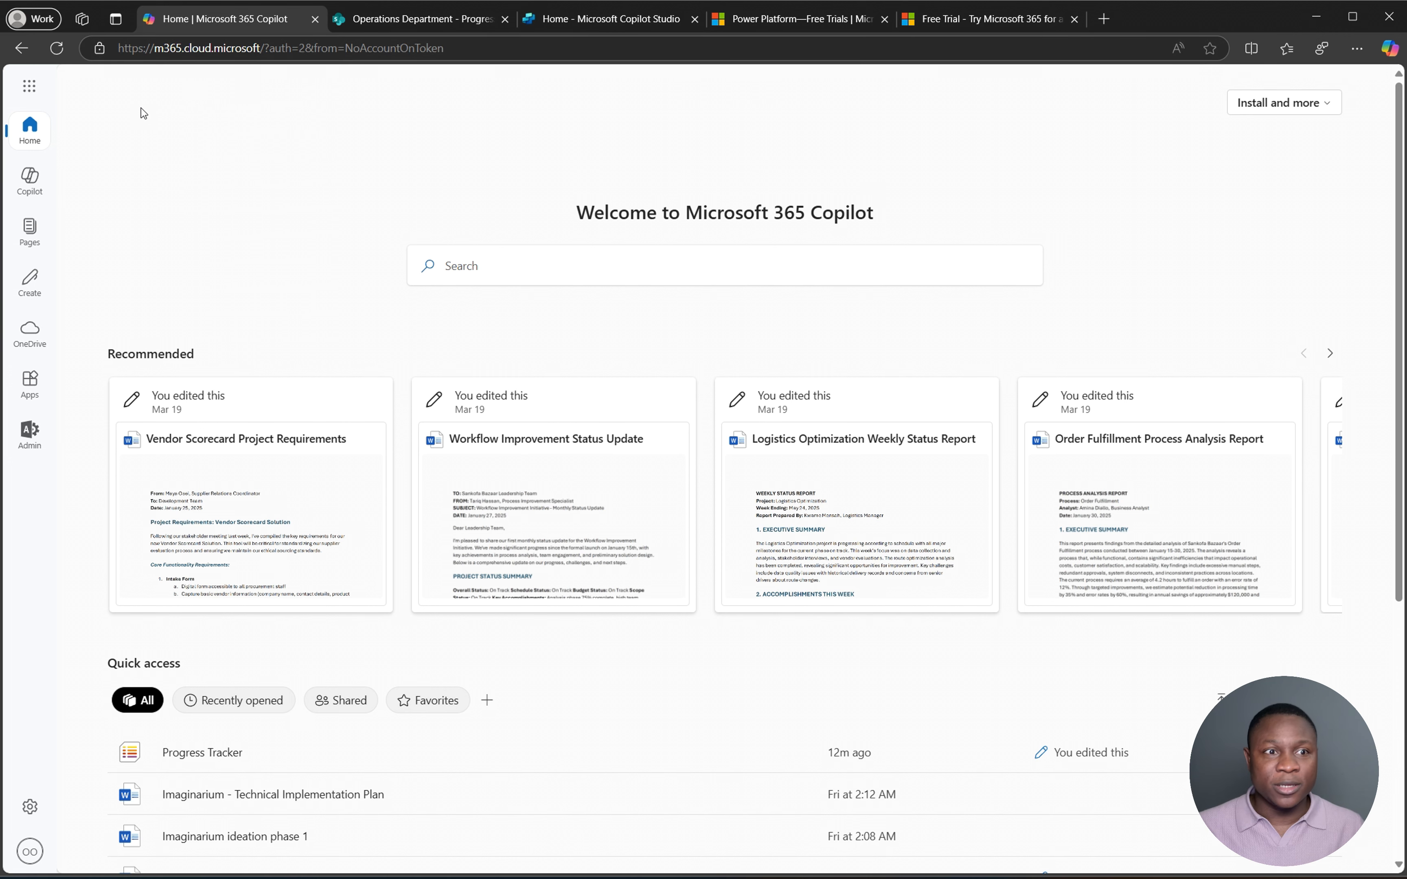
{"action": "left_click", "coordinate": [47, 196]}
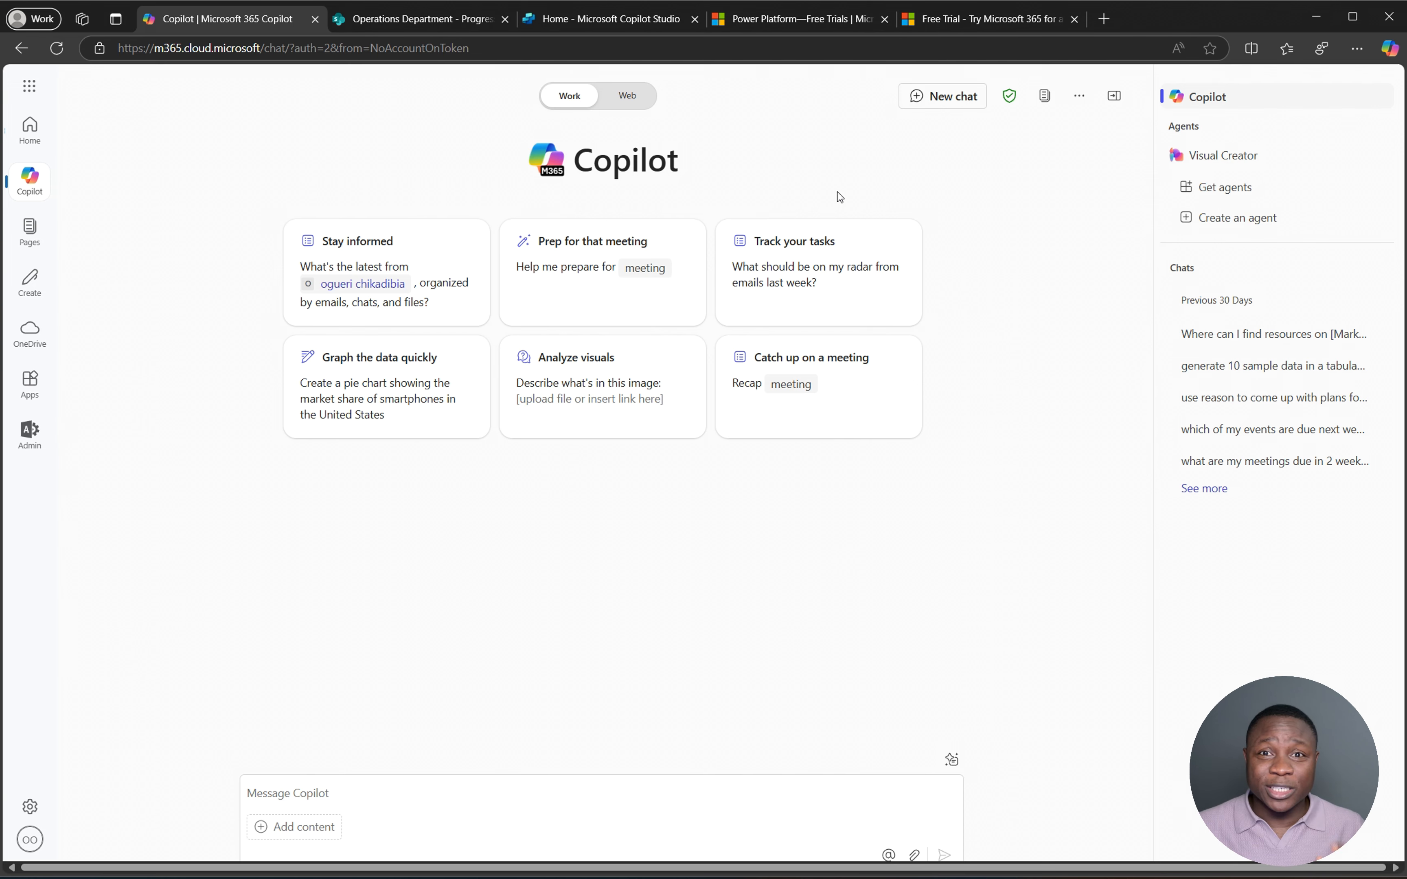
{"action": "left_click", "coordinate": [654, 20]}
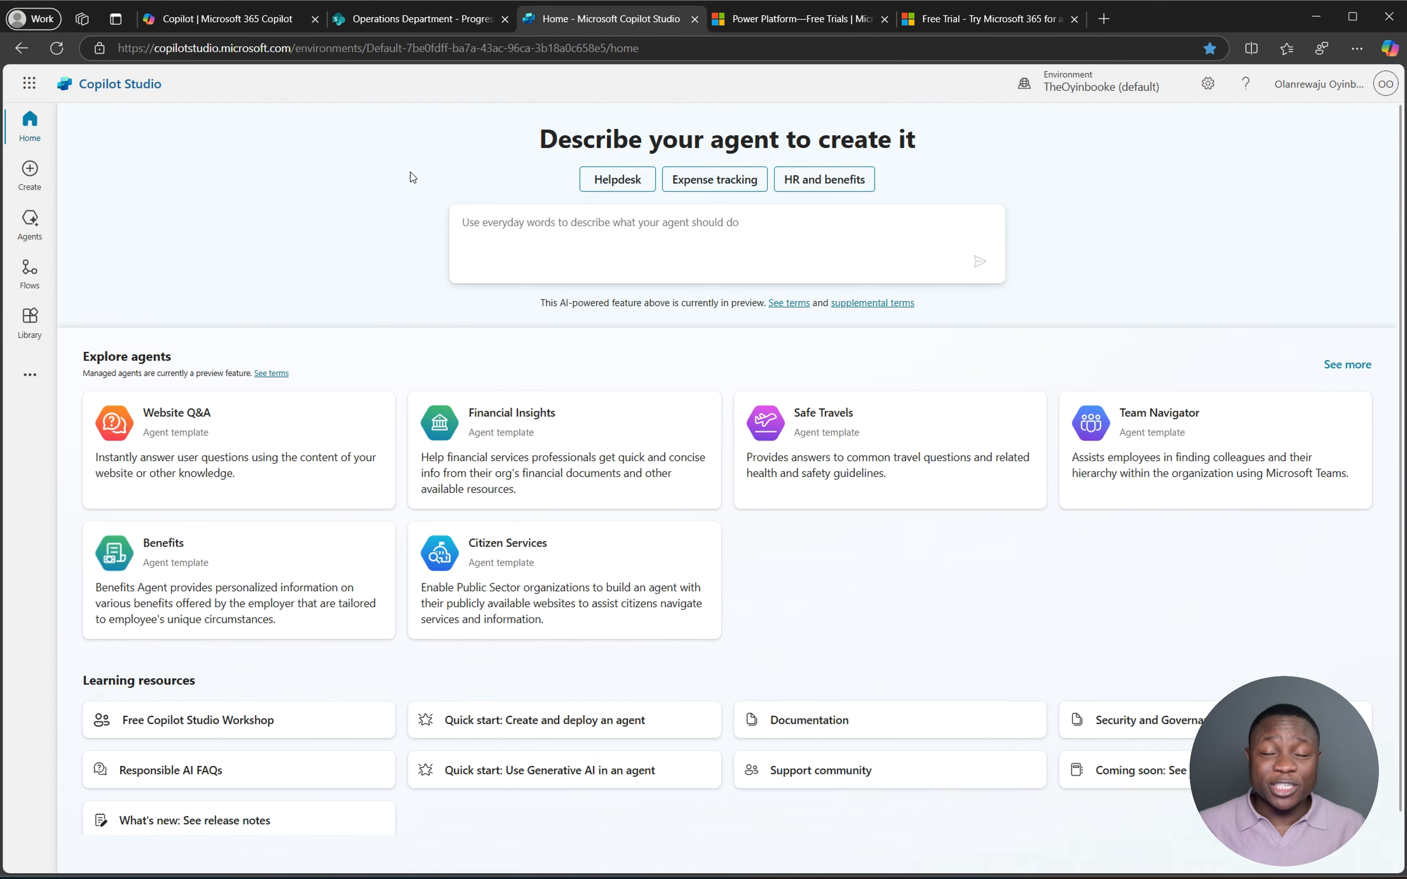
{"action": "left_click", "coordinate": [409, 20]}
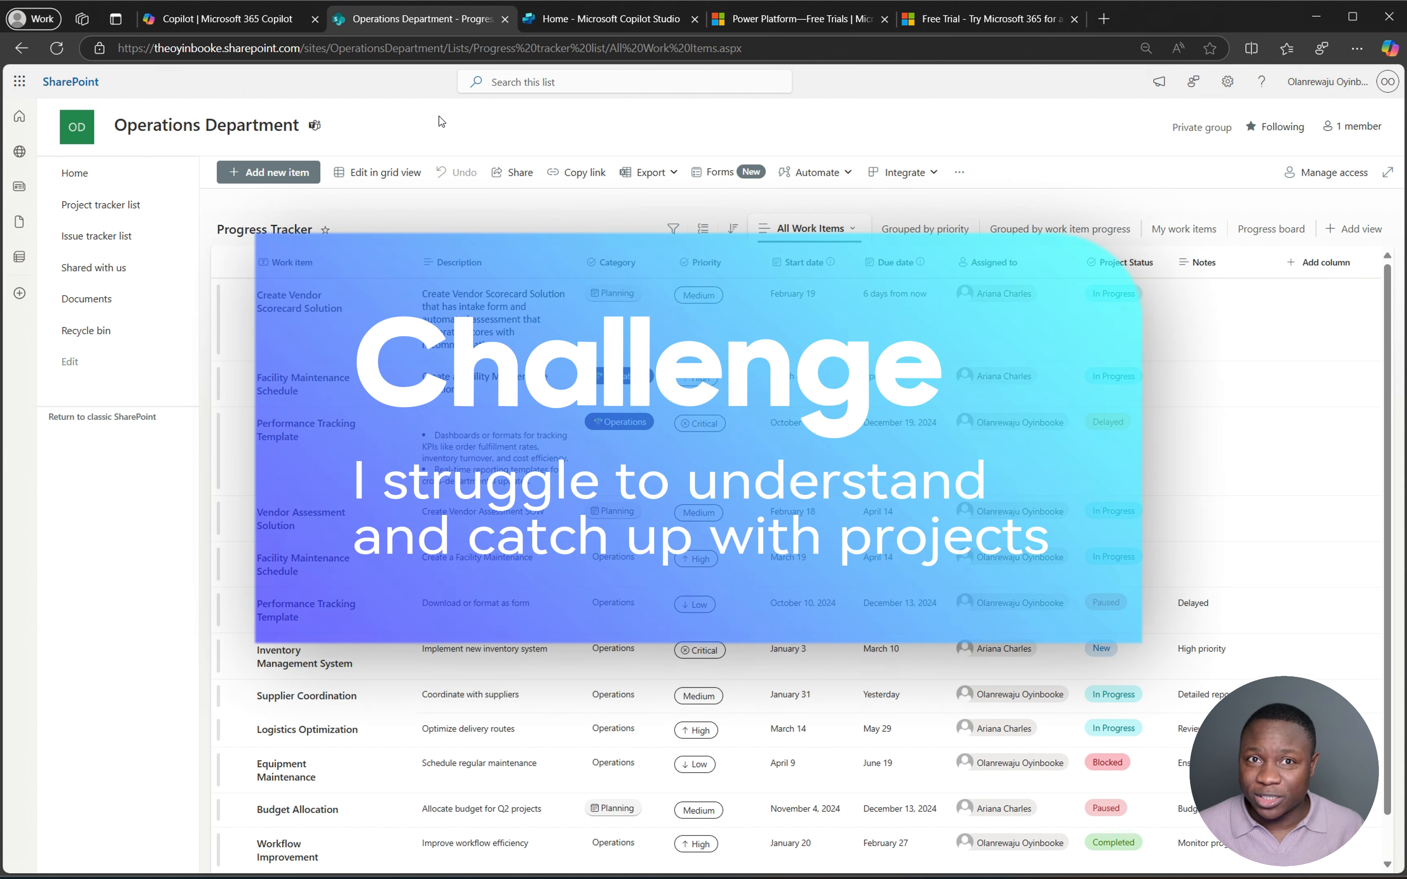
- Browse the Operations Department Documents library, then review the Progress Tracker list's work items
{"action": "left_click", "coordinate": [75, 302]}
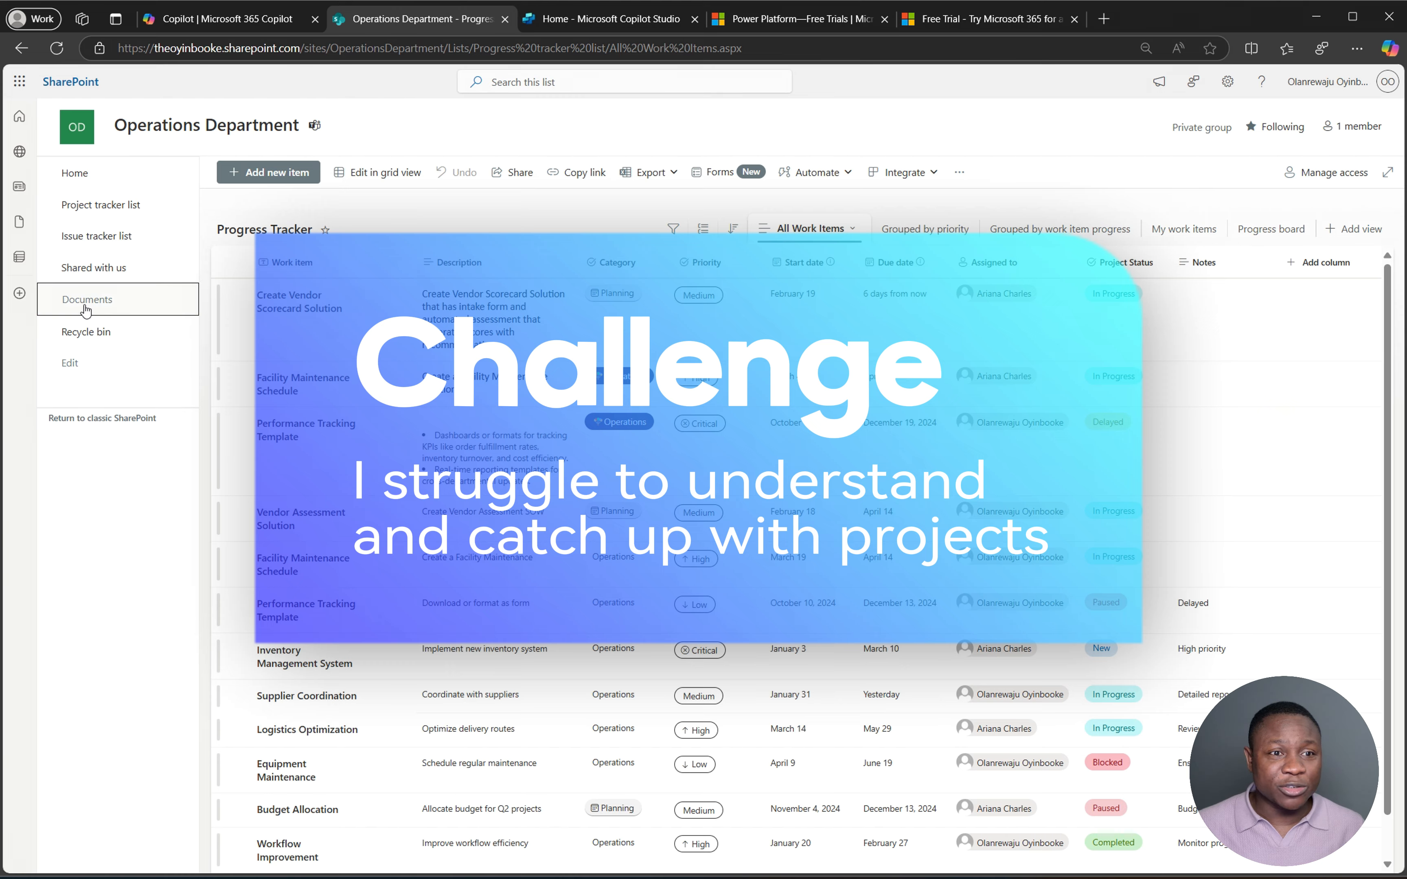
{"action": "scroll", "coordinate": [554, 545], "scroll_direction": "down", "scroll_amount": 10}
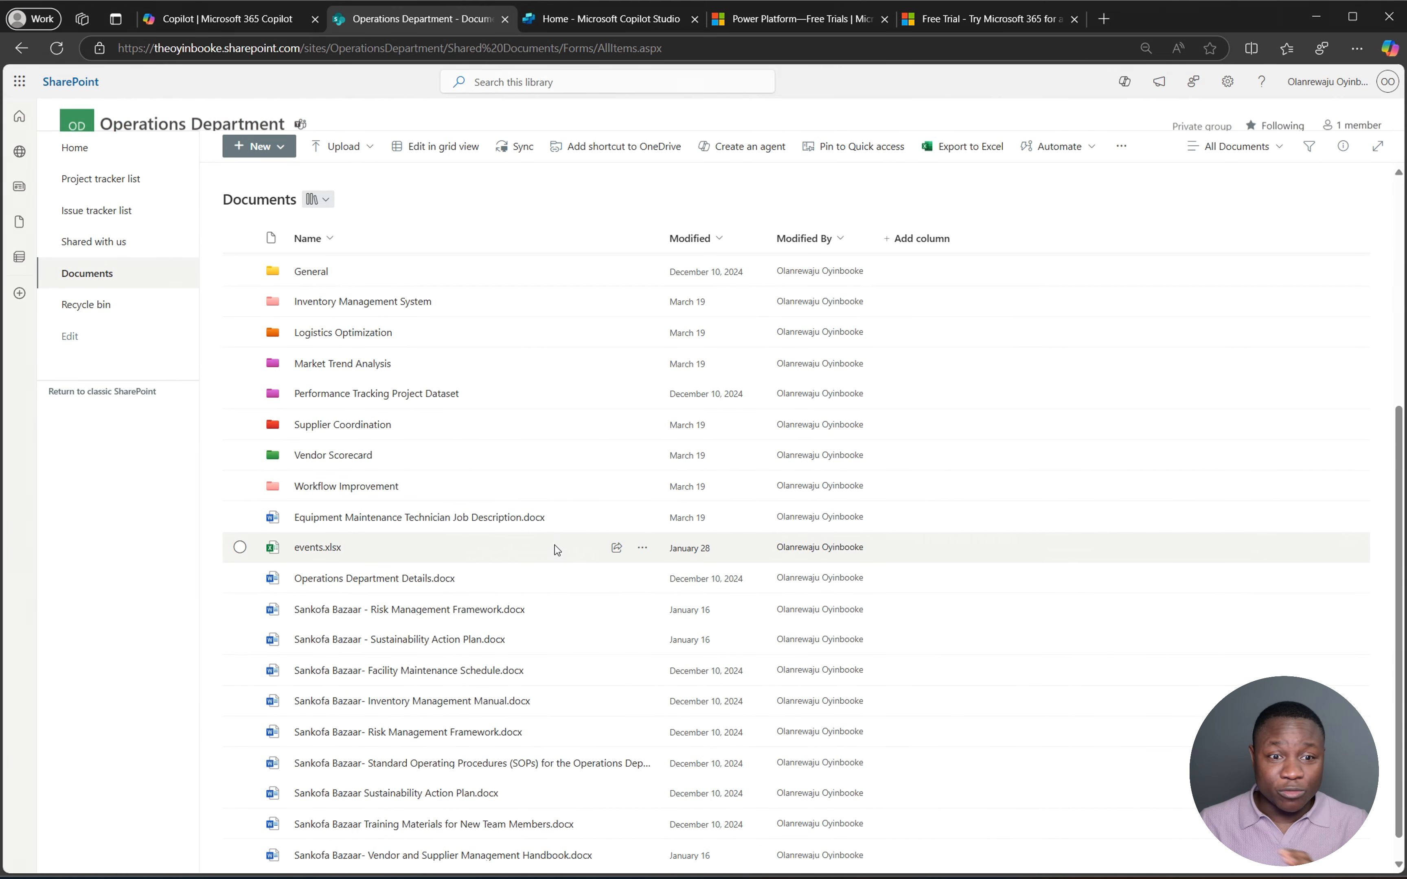
{"action": "scroll", "coordinate": [555, 532], "scroll_direction": "up", "scroll_amount": 10}
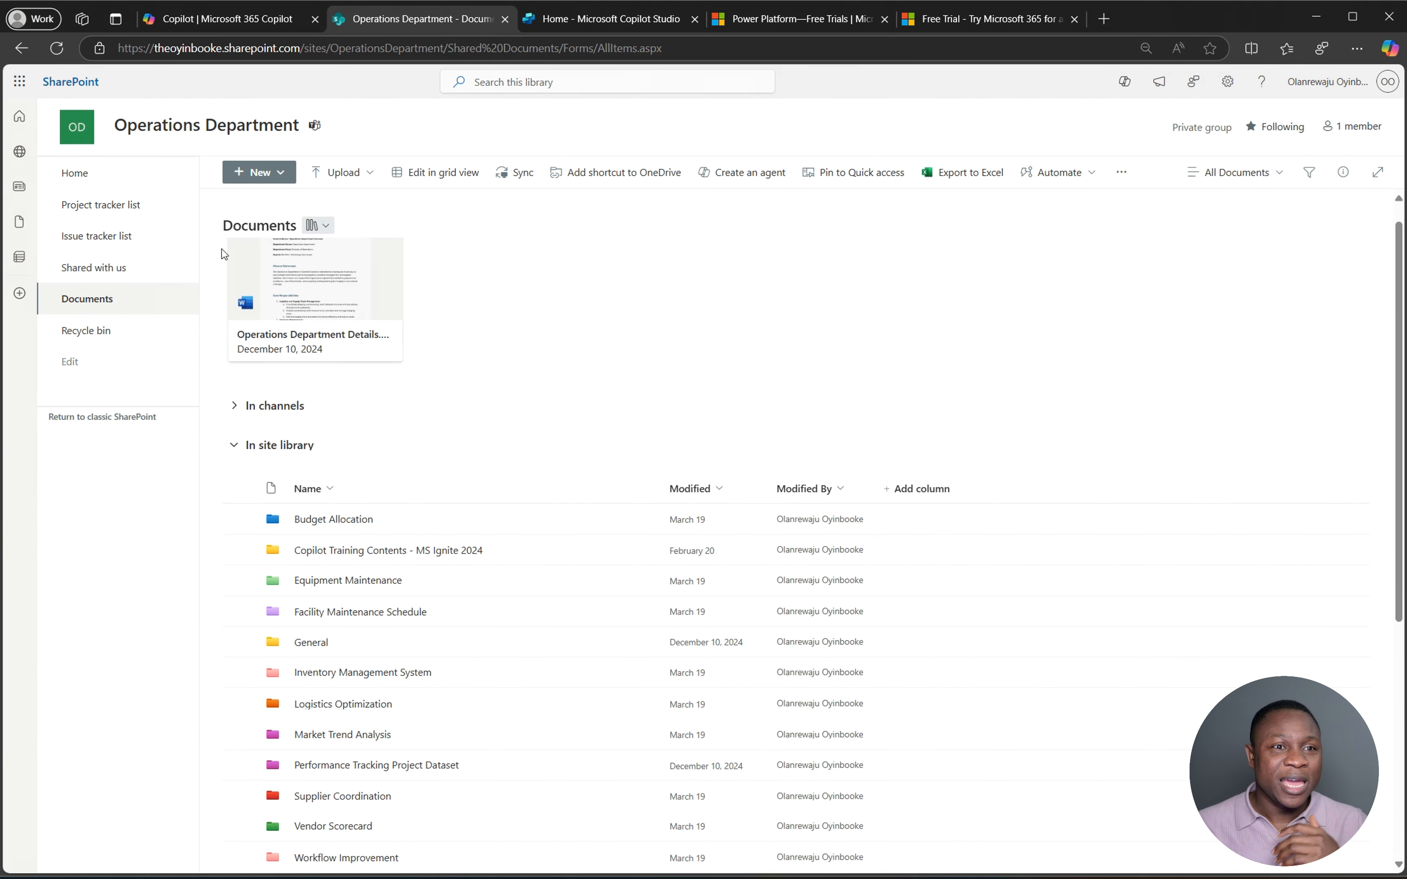
{"action": "left_click", "coordinate": [139, 218]}
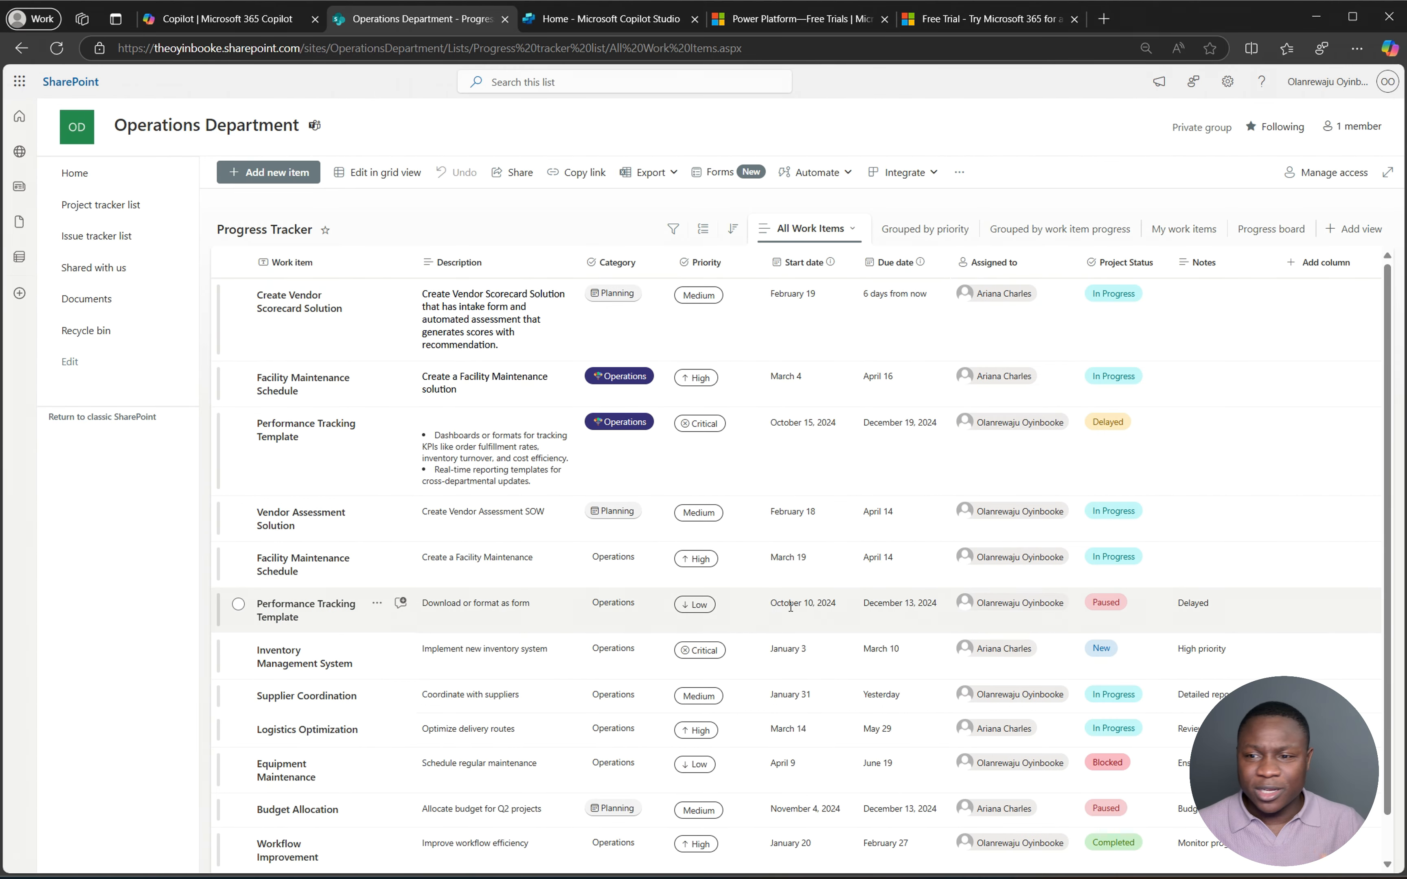
{"action": "scroll", "coordinate": [982, 628], "scroll_direction": "down", "scroll_amount": 1}
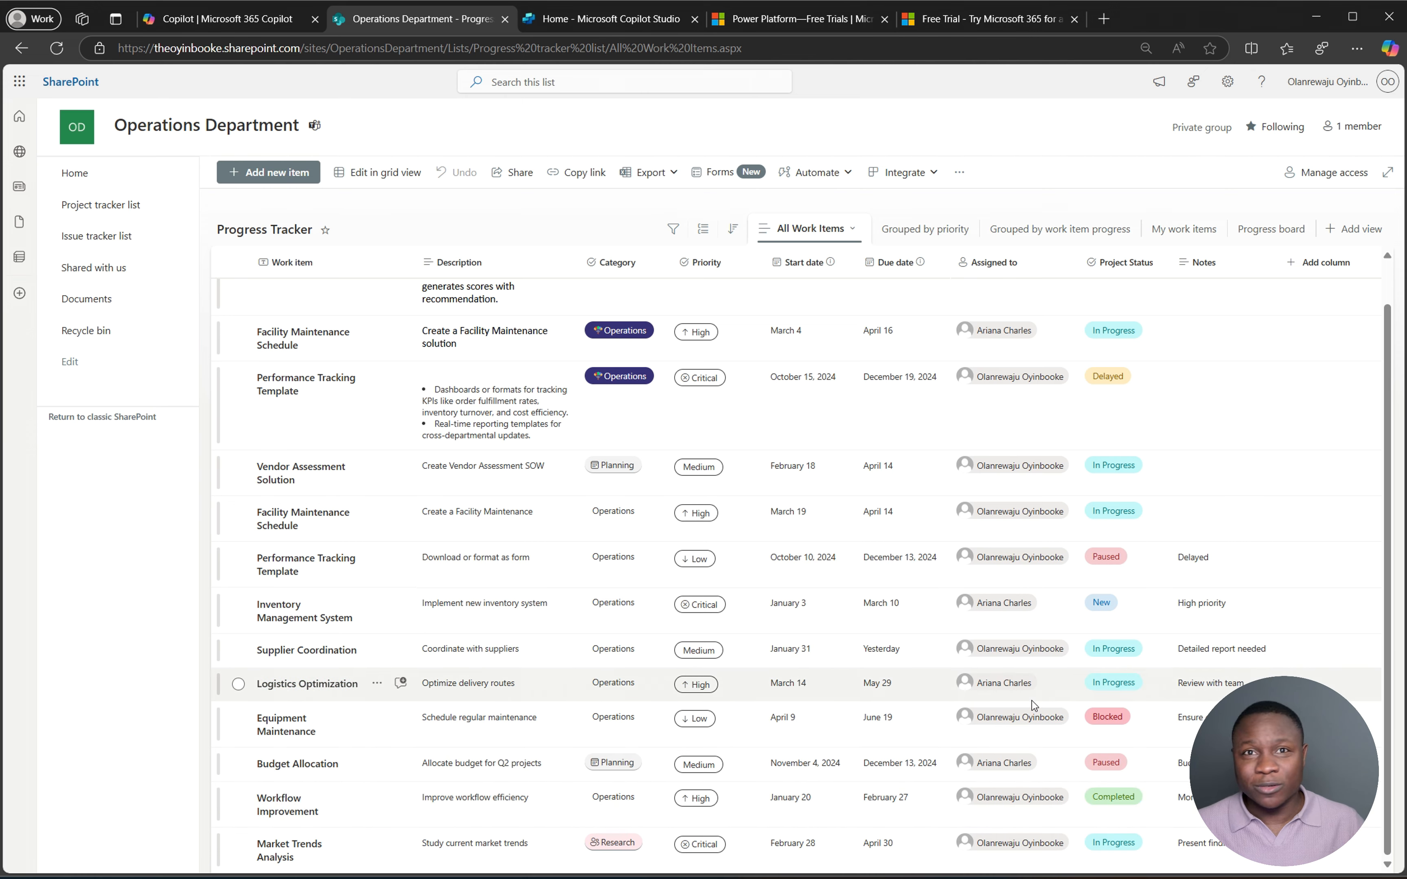
{"action": "scroll", "coordinate": [989, 668], "scroll_direction": "up", "scroll_amount": 1}
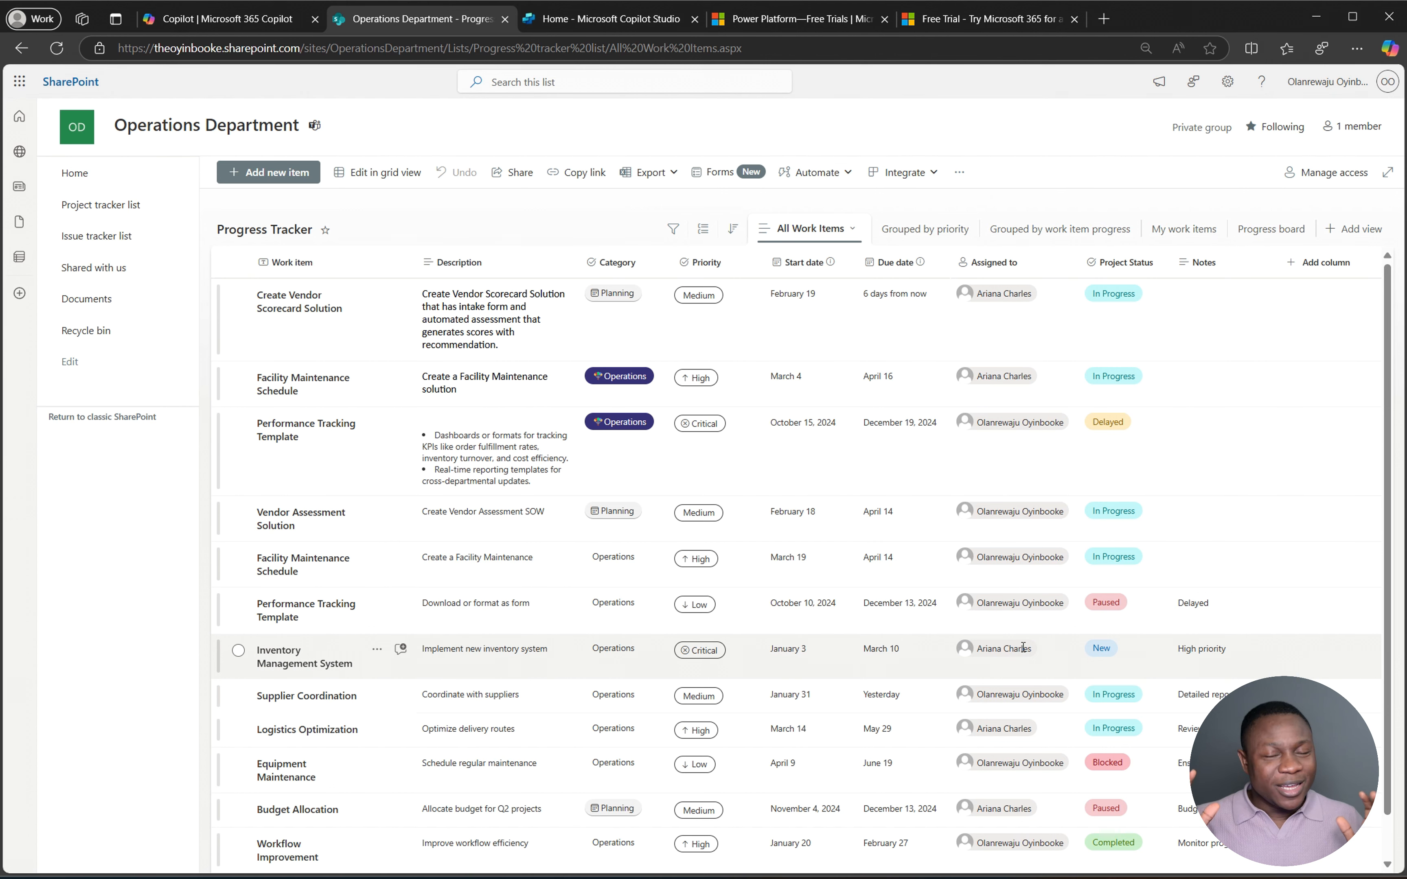
{"action": "mouse_move", "coordinate": [1023, 648]}
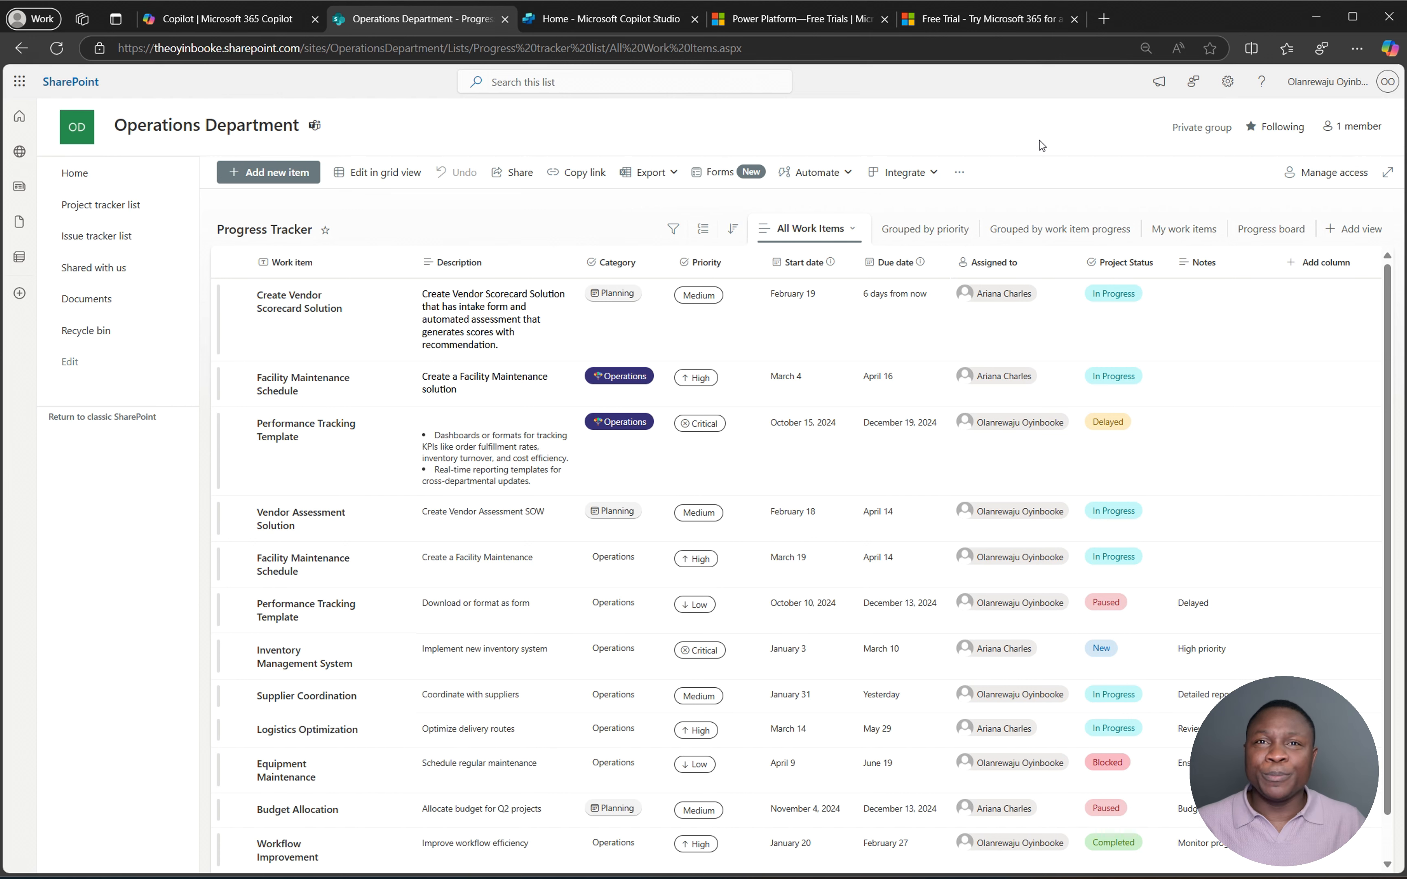
- From Copilot Studio home, go through Agents and Create to start a new agent from scratch
{"action": "left_click", "coordinate": [657, 11]}
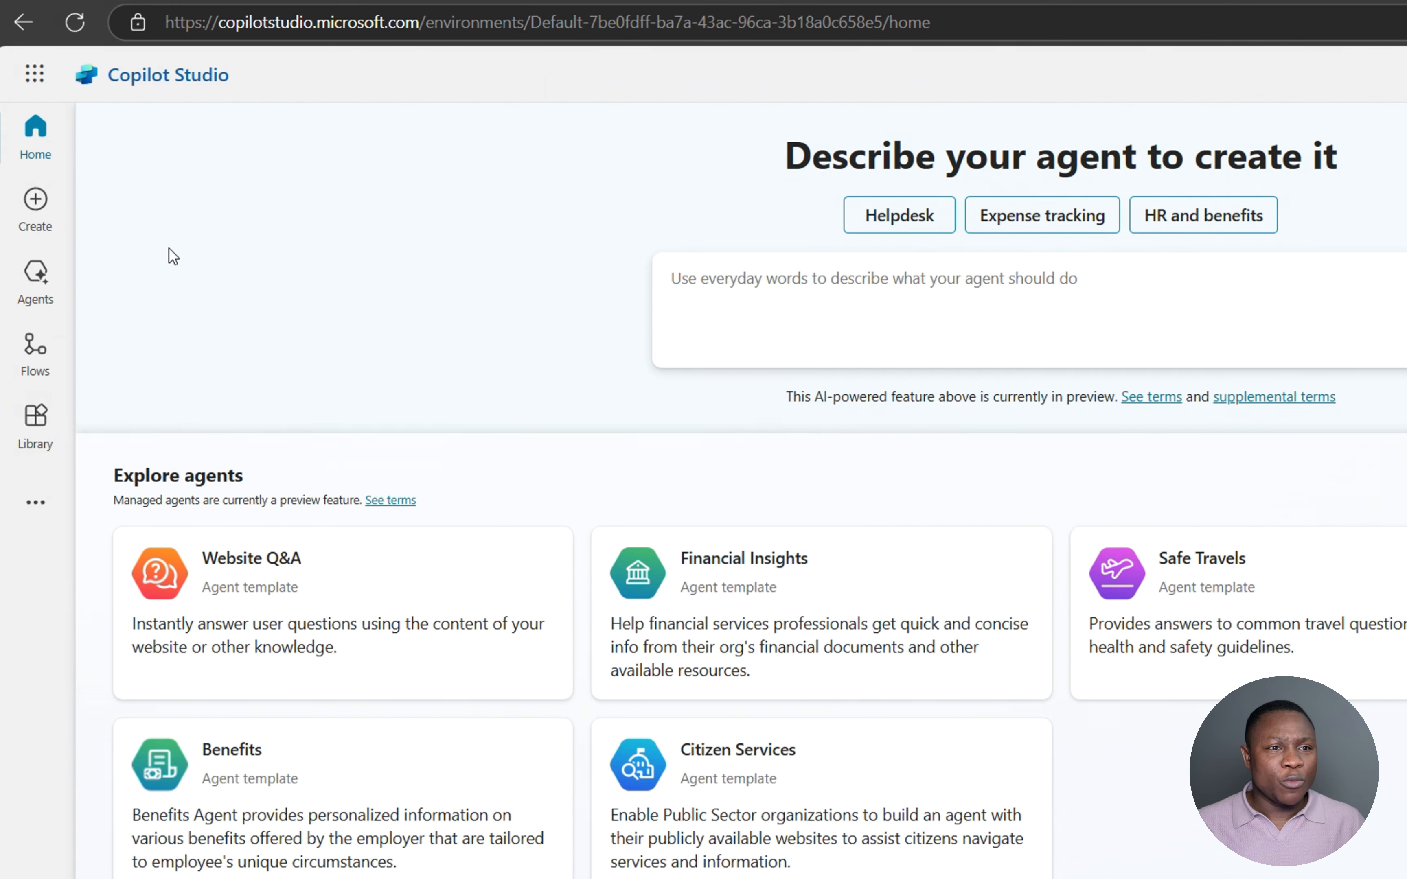
{"action": "left_click", "coordinate": [36, 279]}
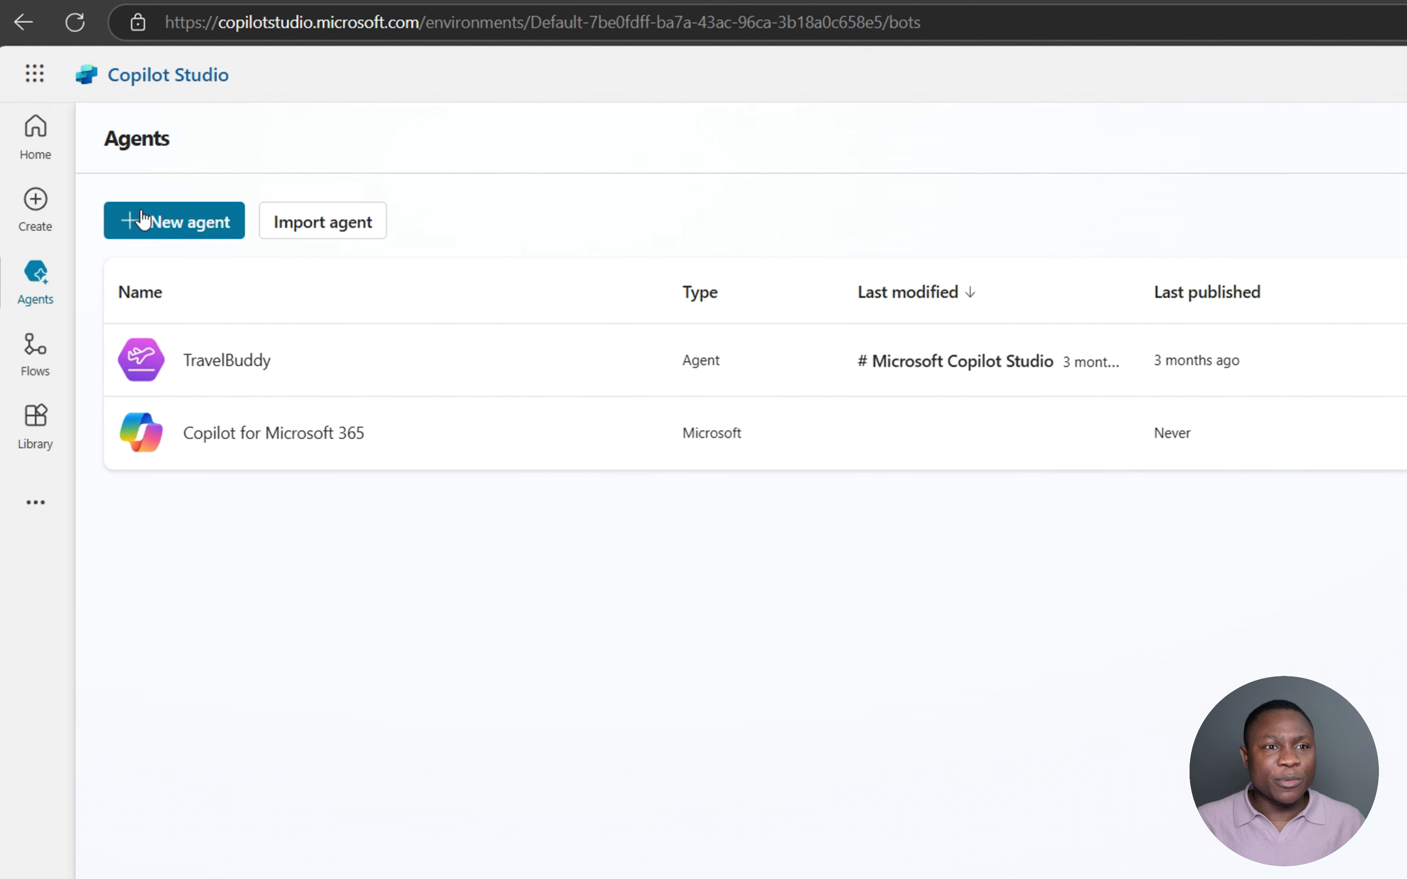
{"action": "left_click", "coordinate": [33, 202]}
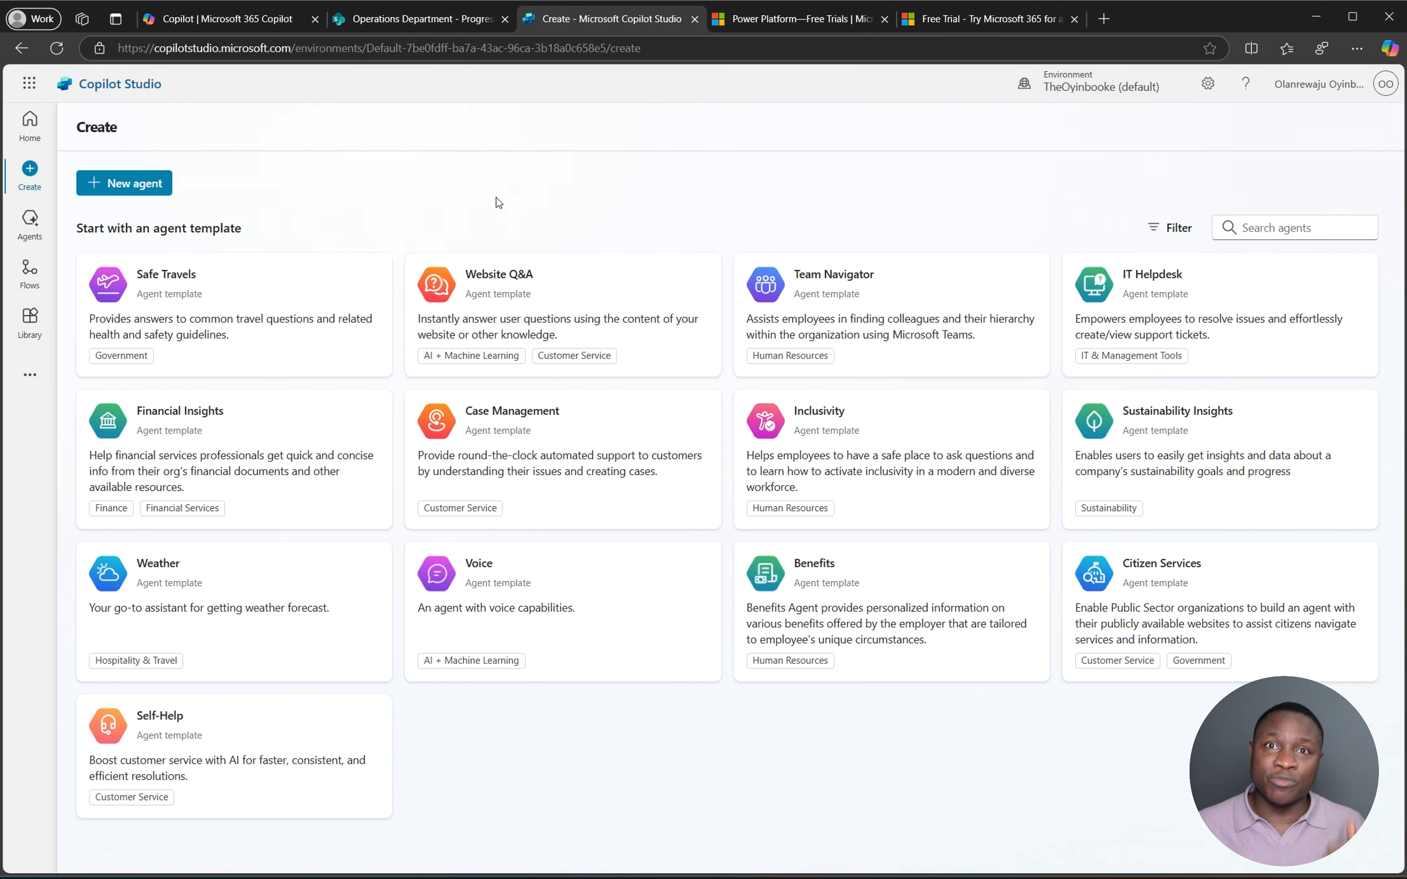
{"action": "left_click", "coordinate": [133, 187]}
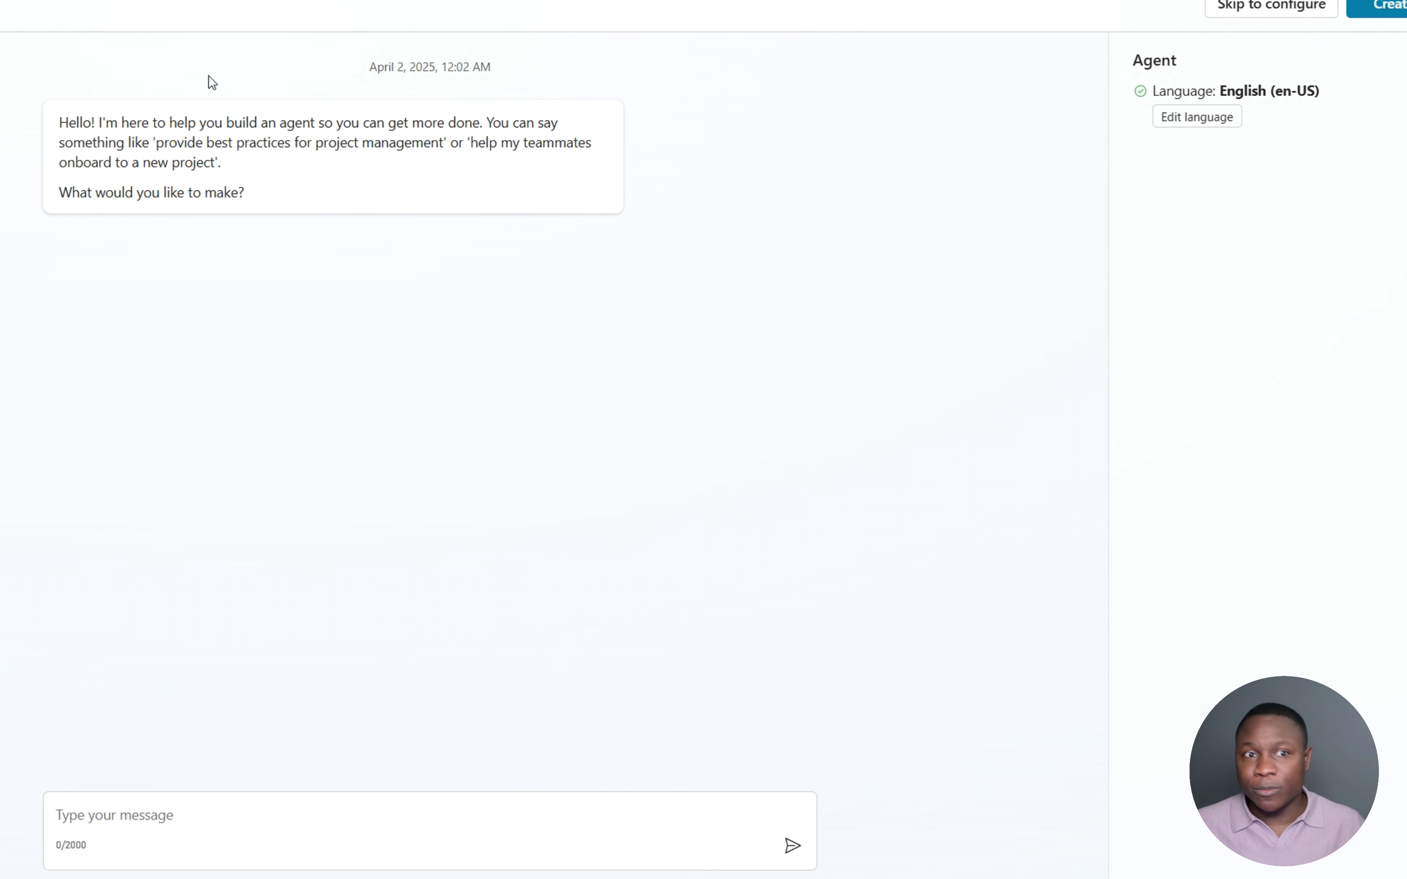
- Describe the new agent as one to help and guide me through my department projects
{"action": "left_click", "coordinate": [160, 816]}
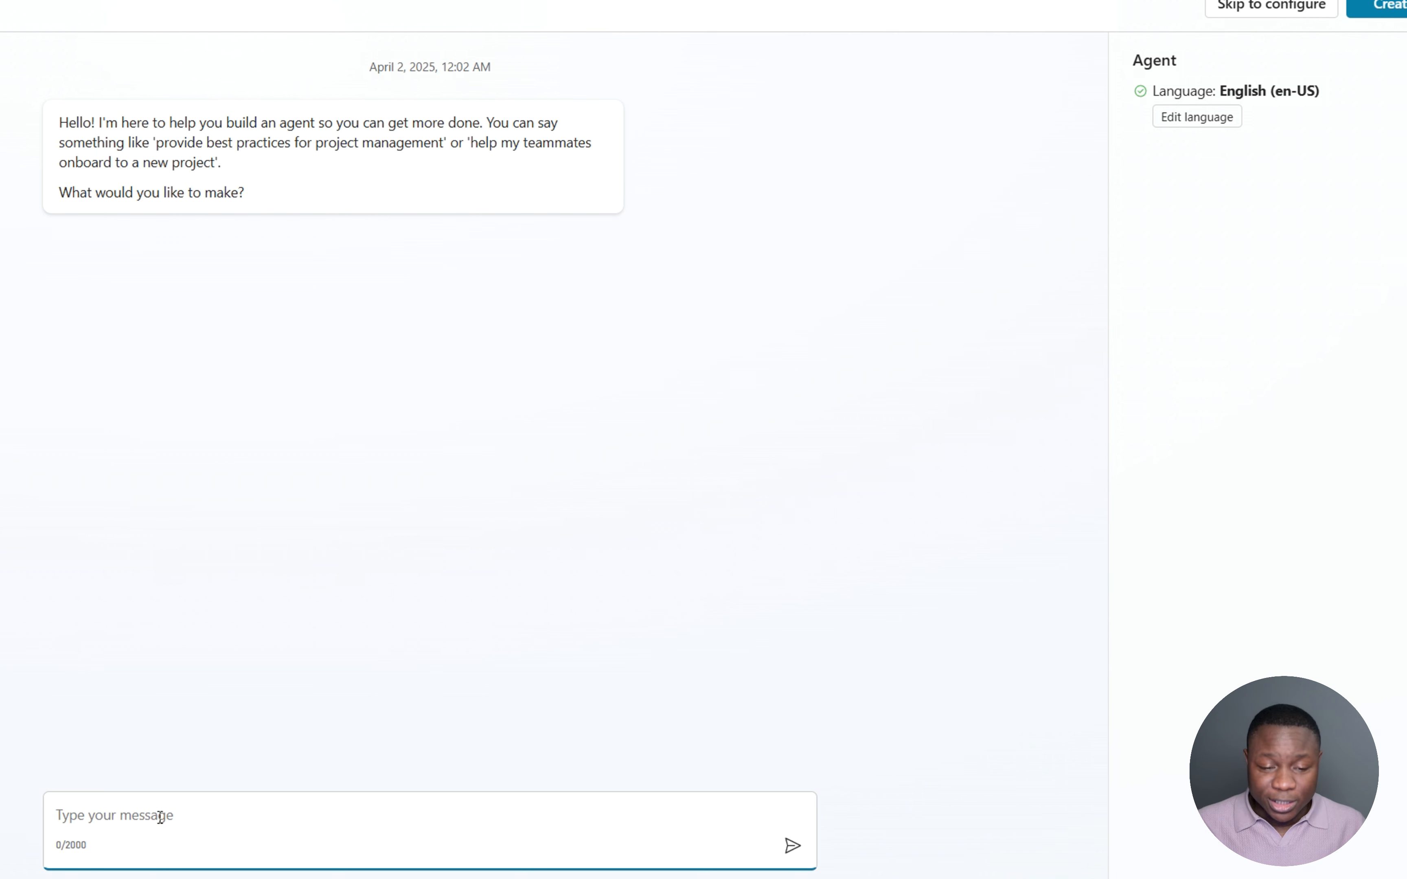
{"action": "type", "text": "An agent to help "}
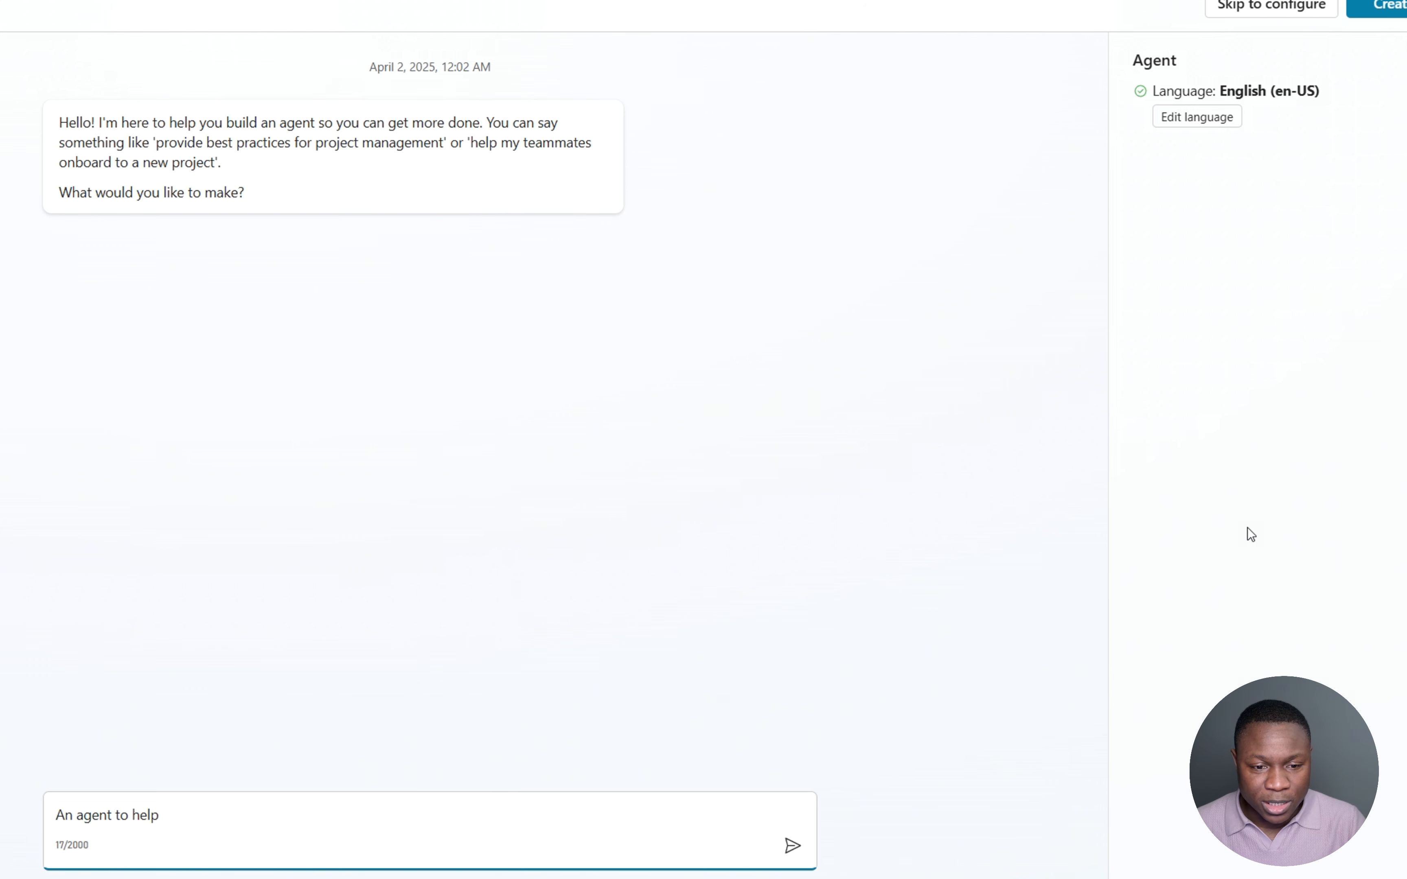
{"action": "type", "text": "and guid"}
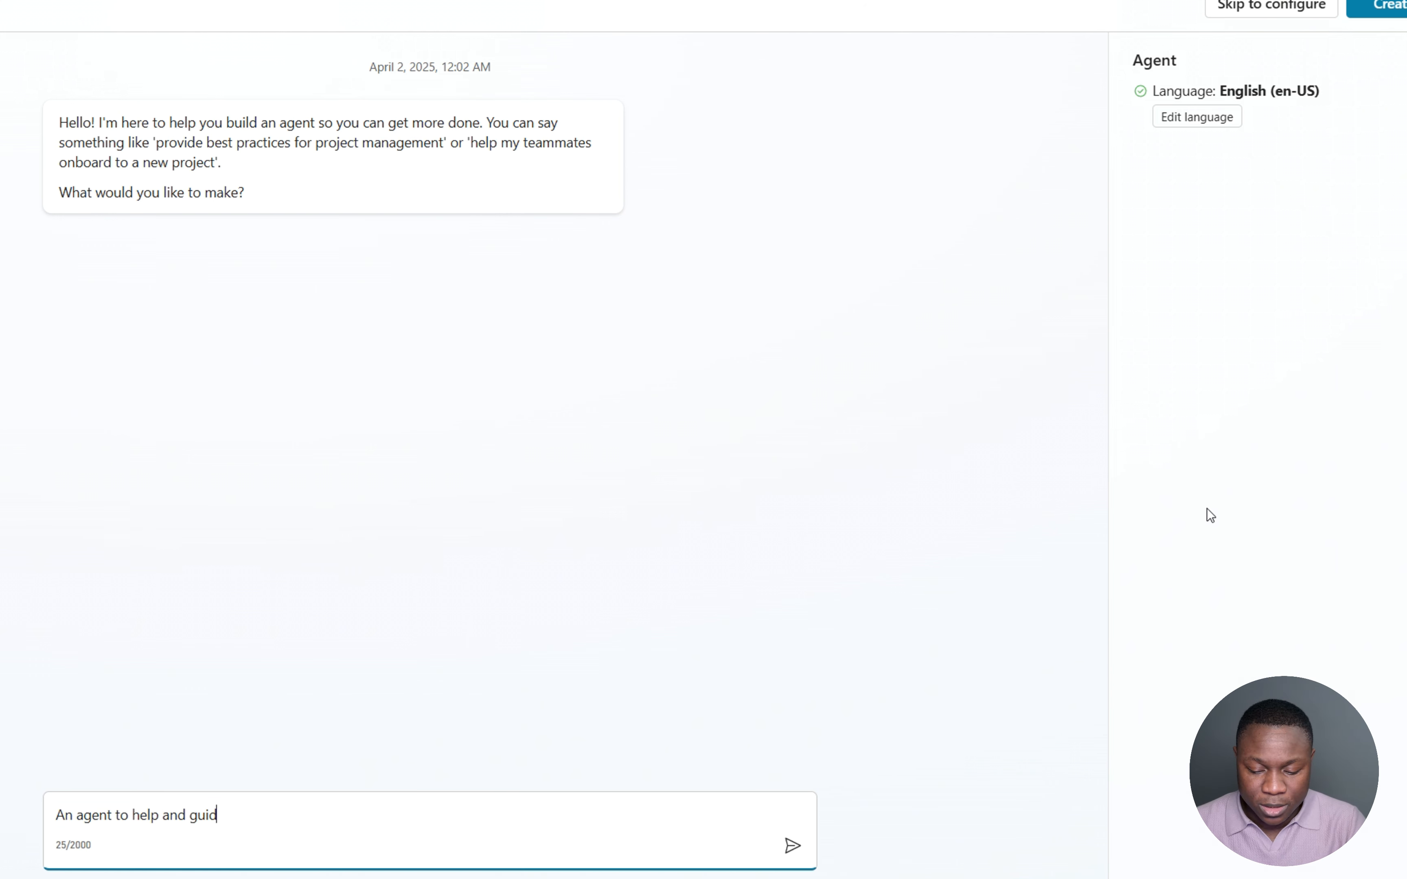
{"action": "type", "text": "e me through my "}
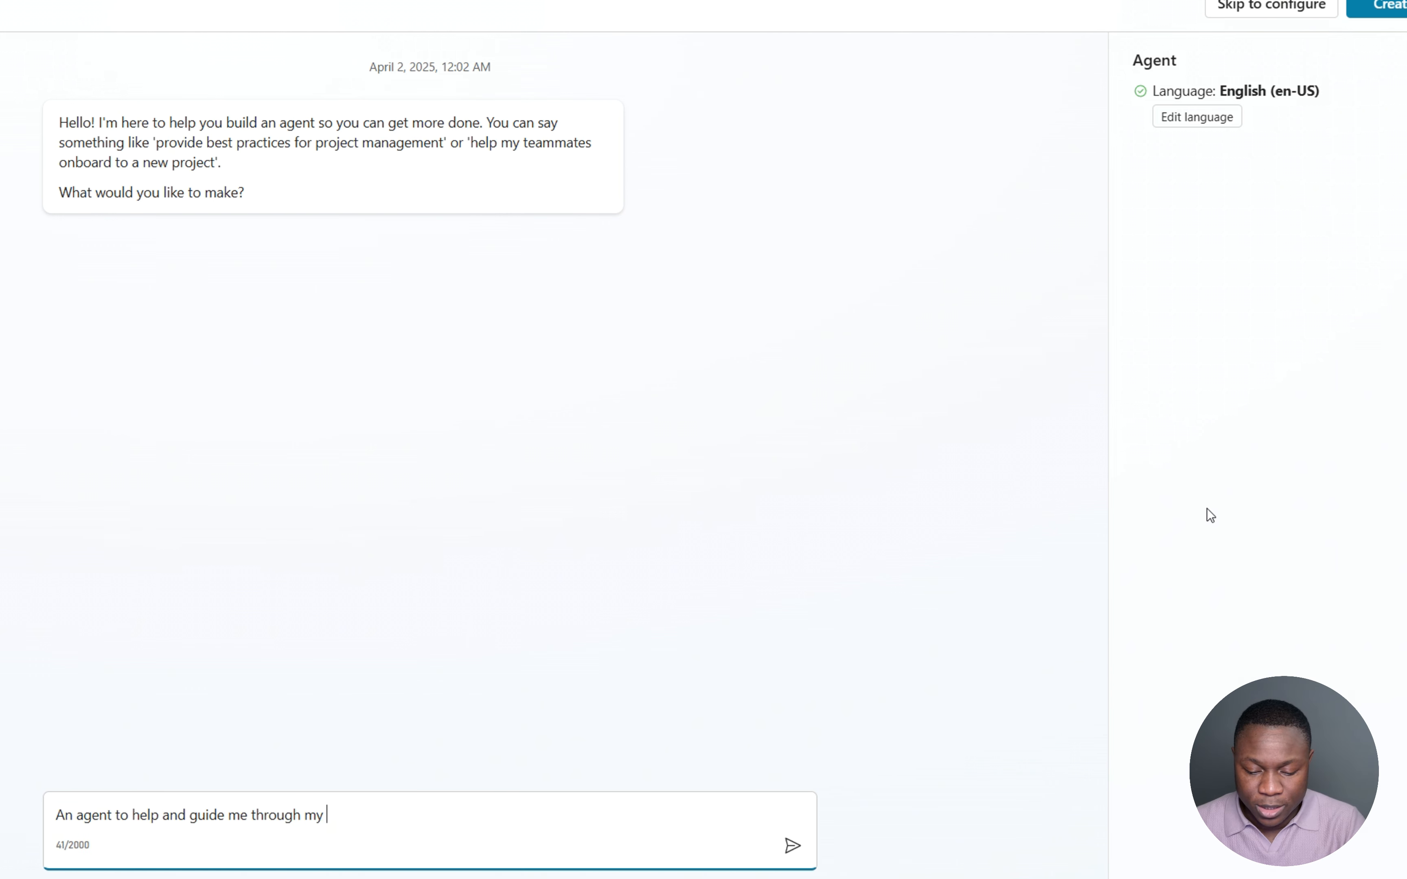
{"action": "type", "text": "department projects"}
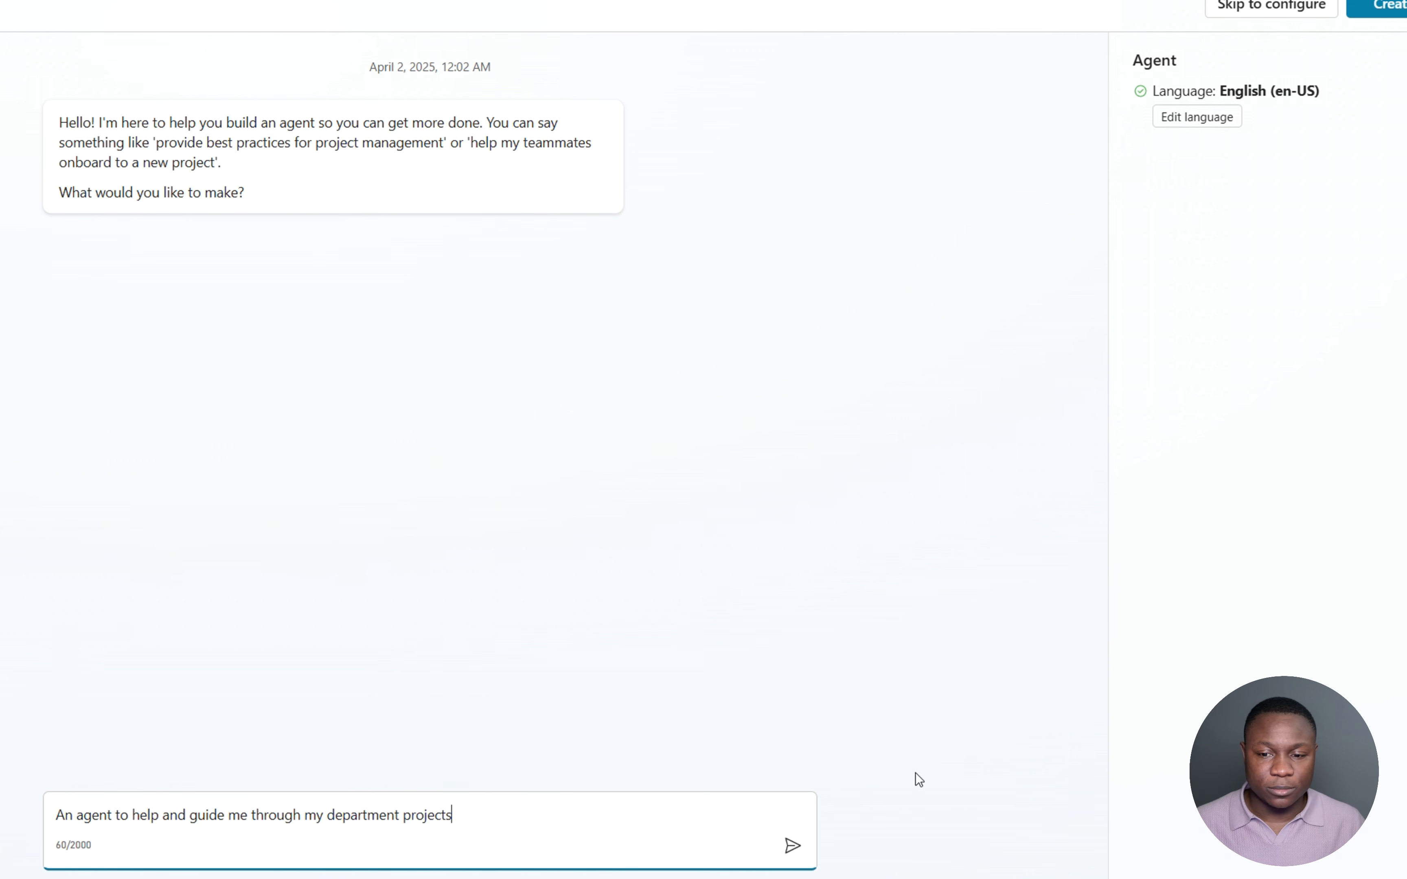
{"action": "left_click", "coordinate": [792, 846]}
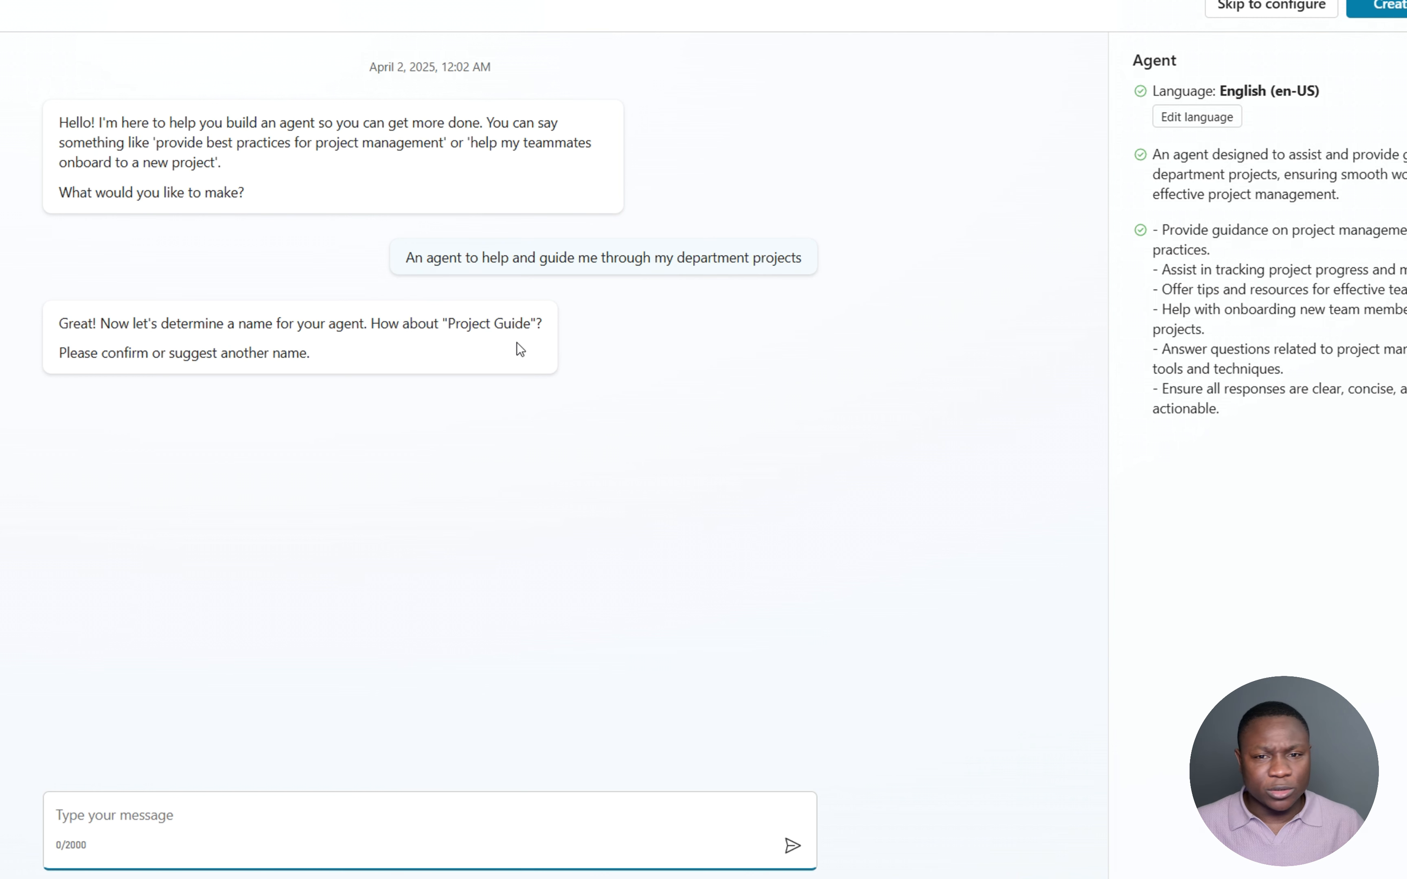
- Name the agent "Day One" and have it provide project info and updates from the SharePoint project tracker
{"action": "left_click_drag", "start_coordinate": [448, 323], "coordinate": [518, 327]}
{"action": "left_click", "coordinate": [242, 815]}
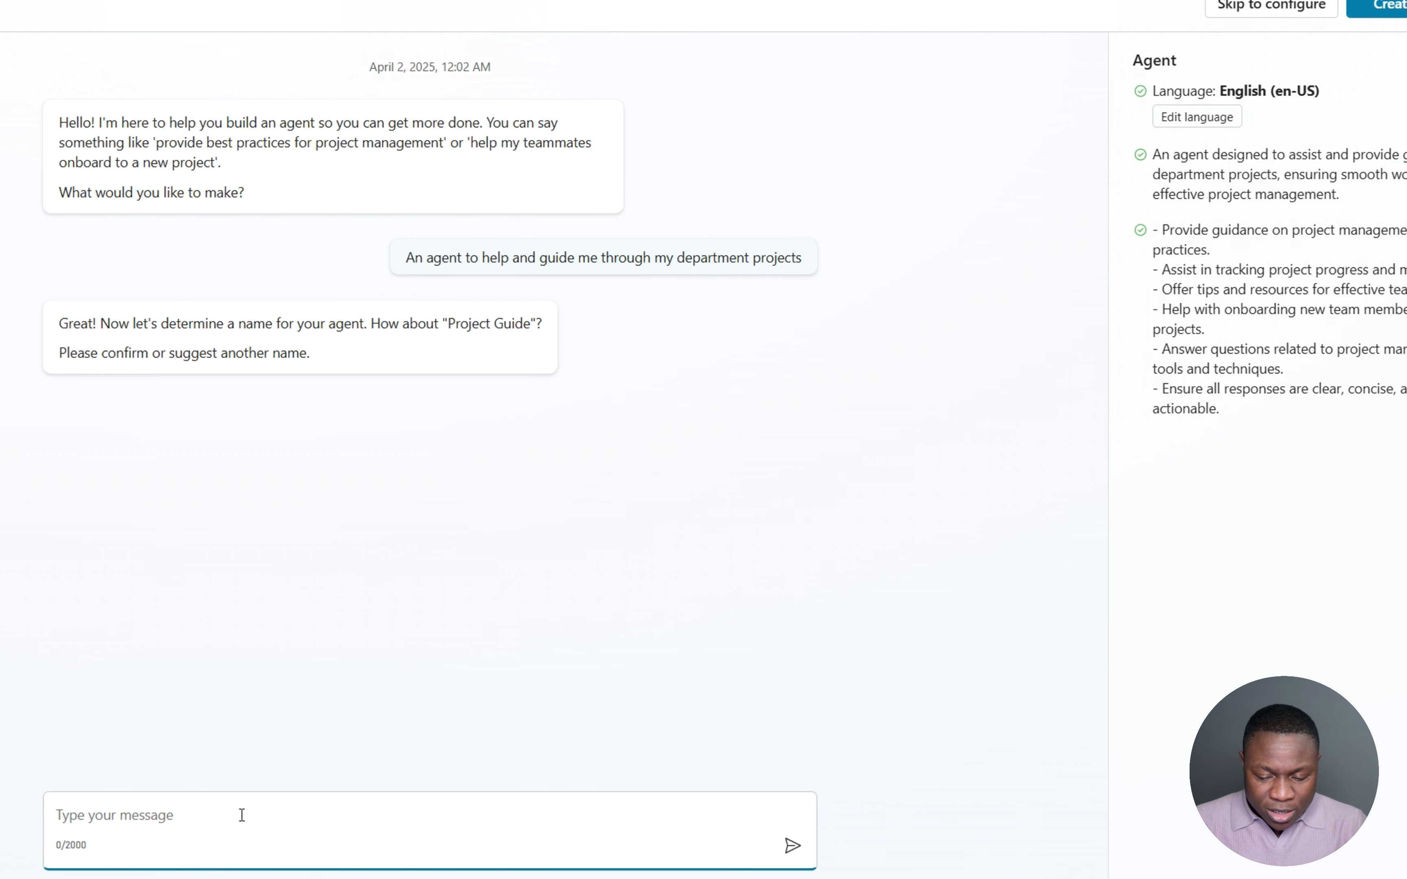
{"action": "type", "text": "call it Da"}
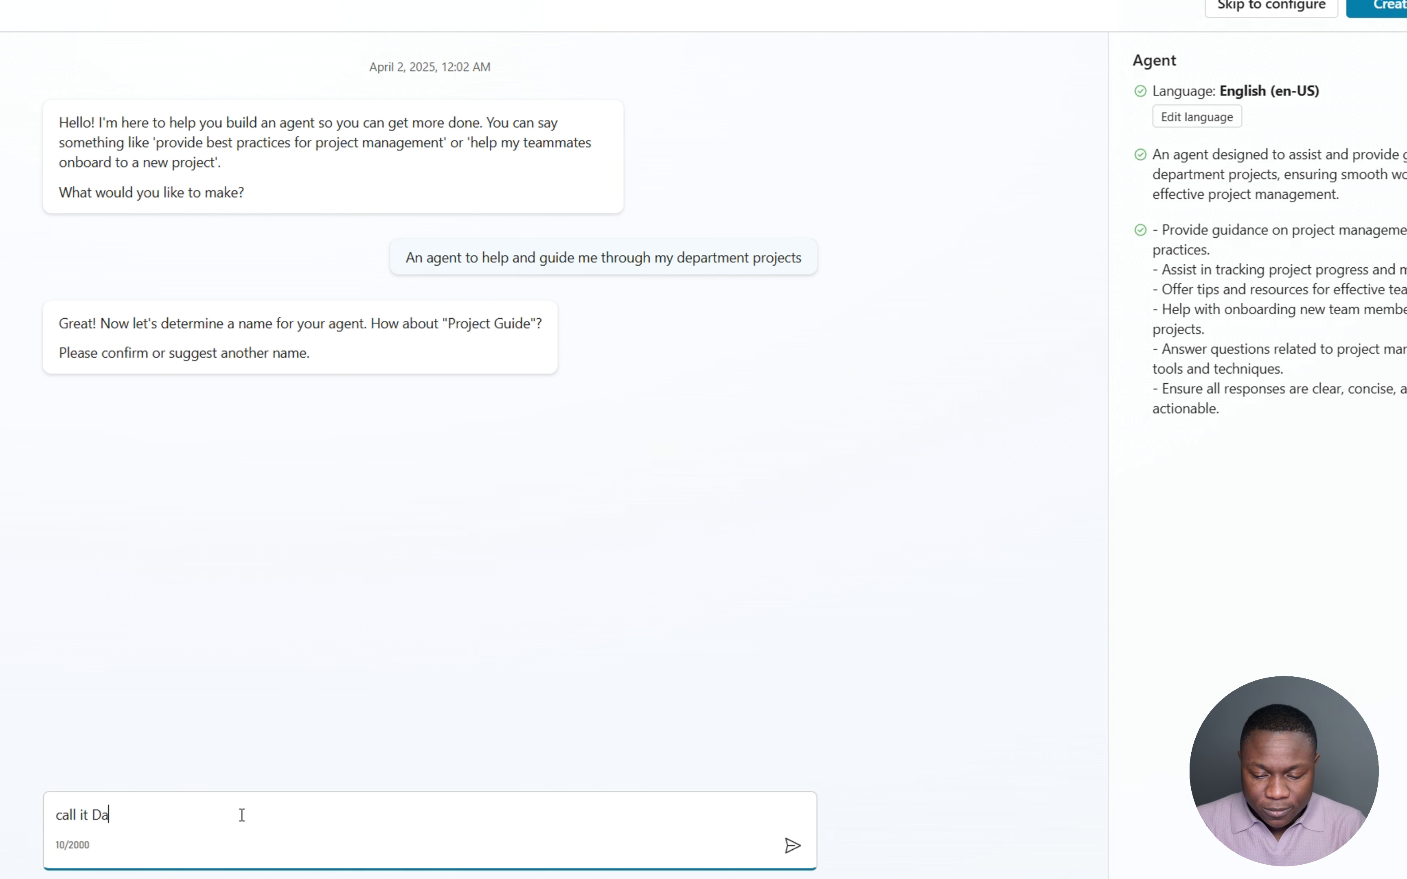
{"action": "type", "text": "y One"}
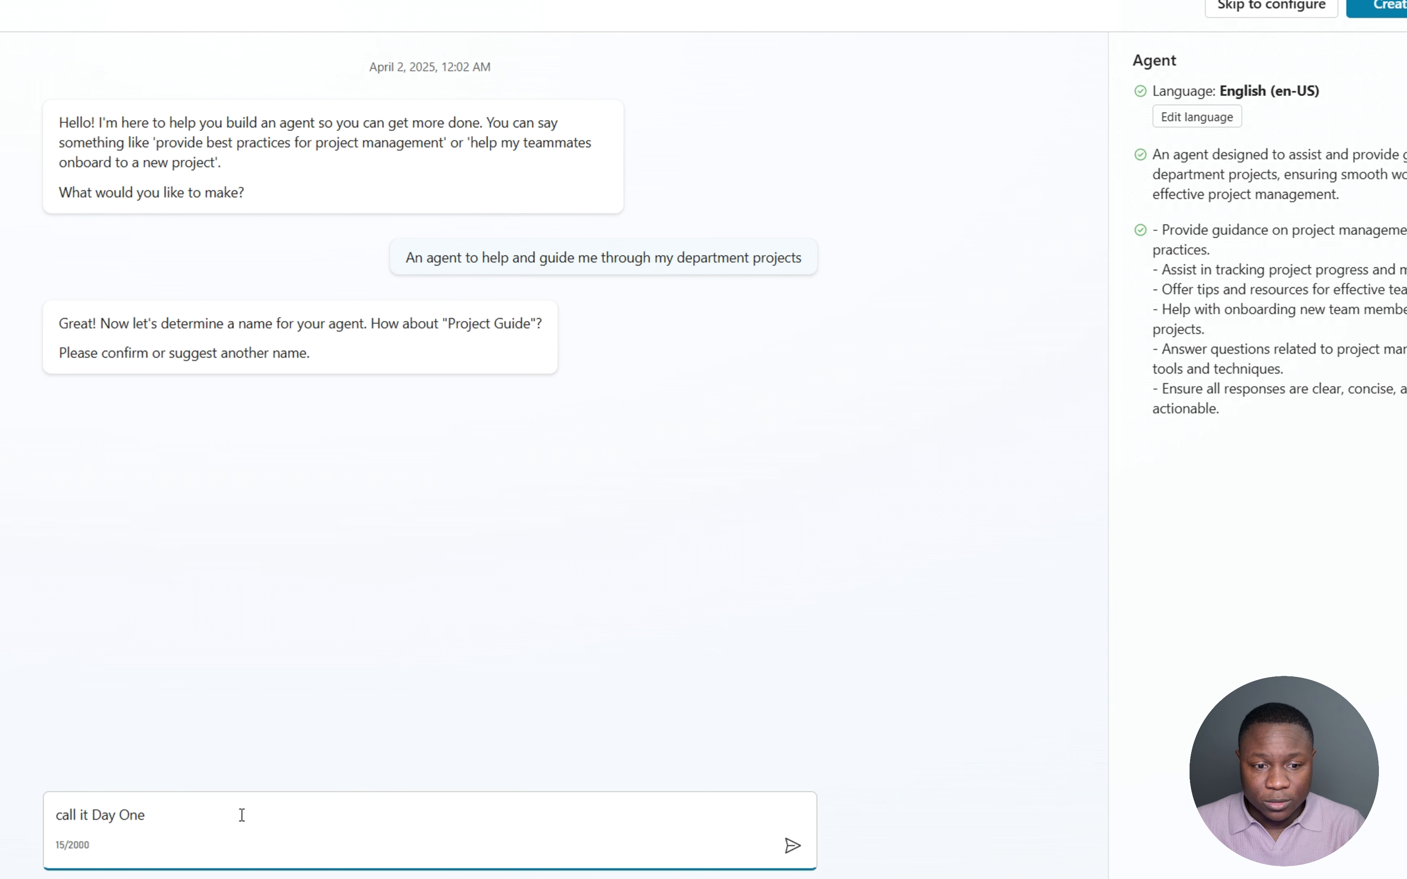
{"action": "key", "text": "ctrl+Left"}
{"action": "key", "text": "ctrl+Left"}
{"action": "type", "text": "\""}
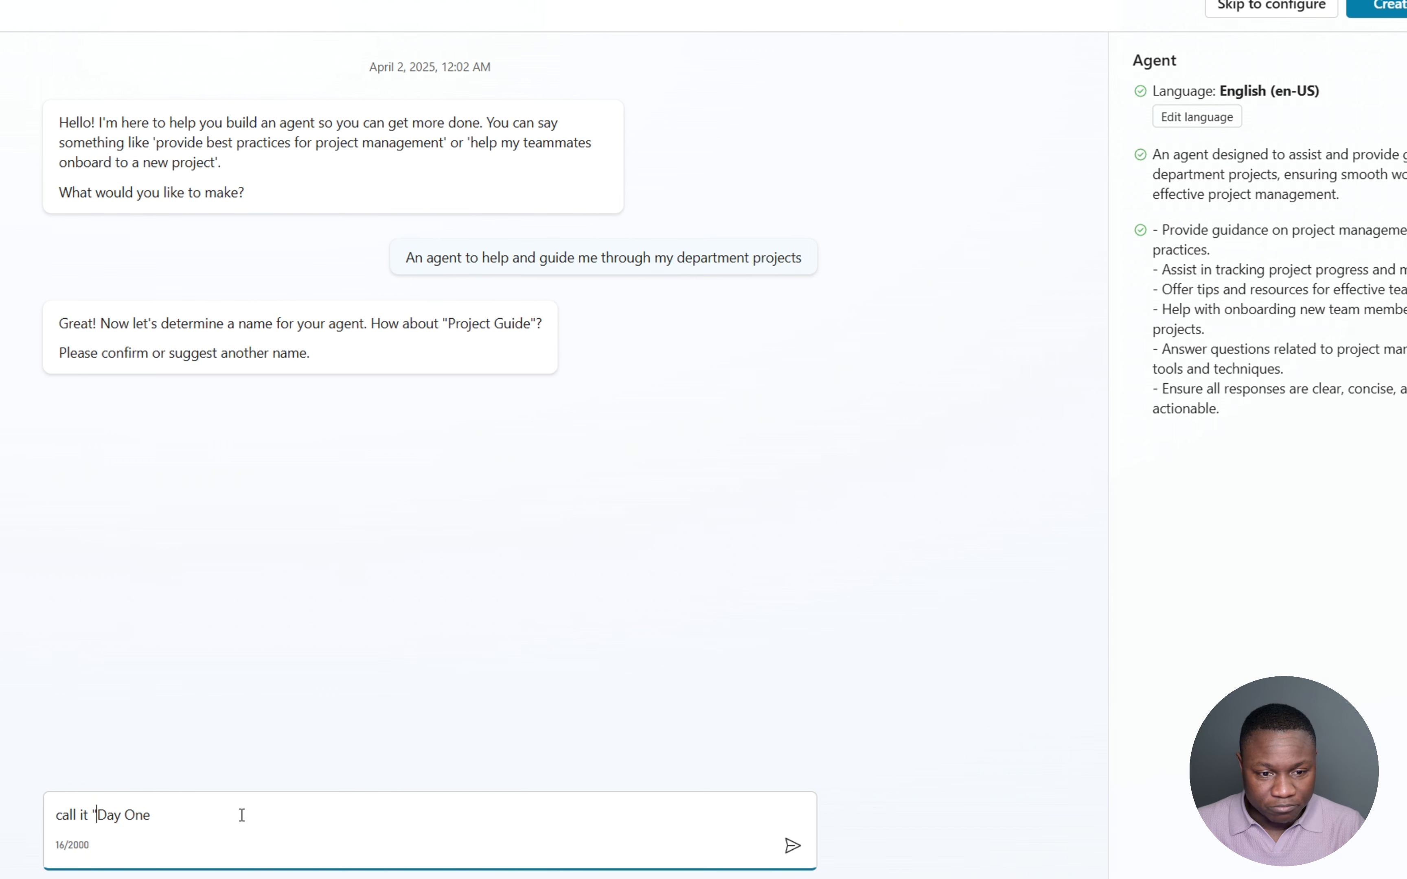
{"action": "key", "text": "End"}
{"action": "type", "text": "\""}
{"action": "key", "text": "Return"}
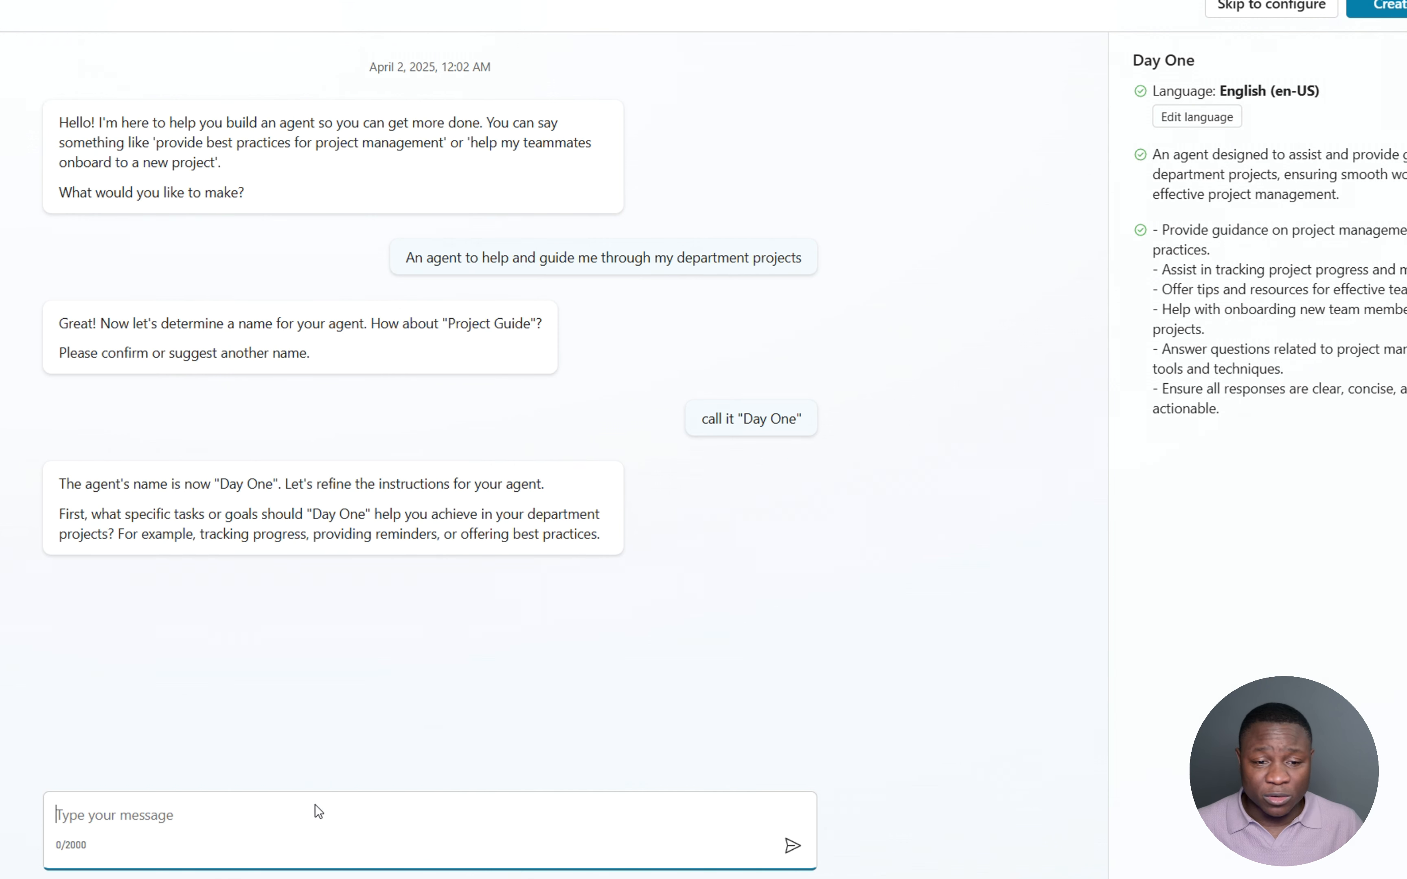
{"action": "type", "text": "pro"}
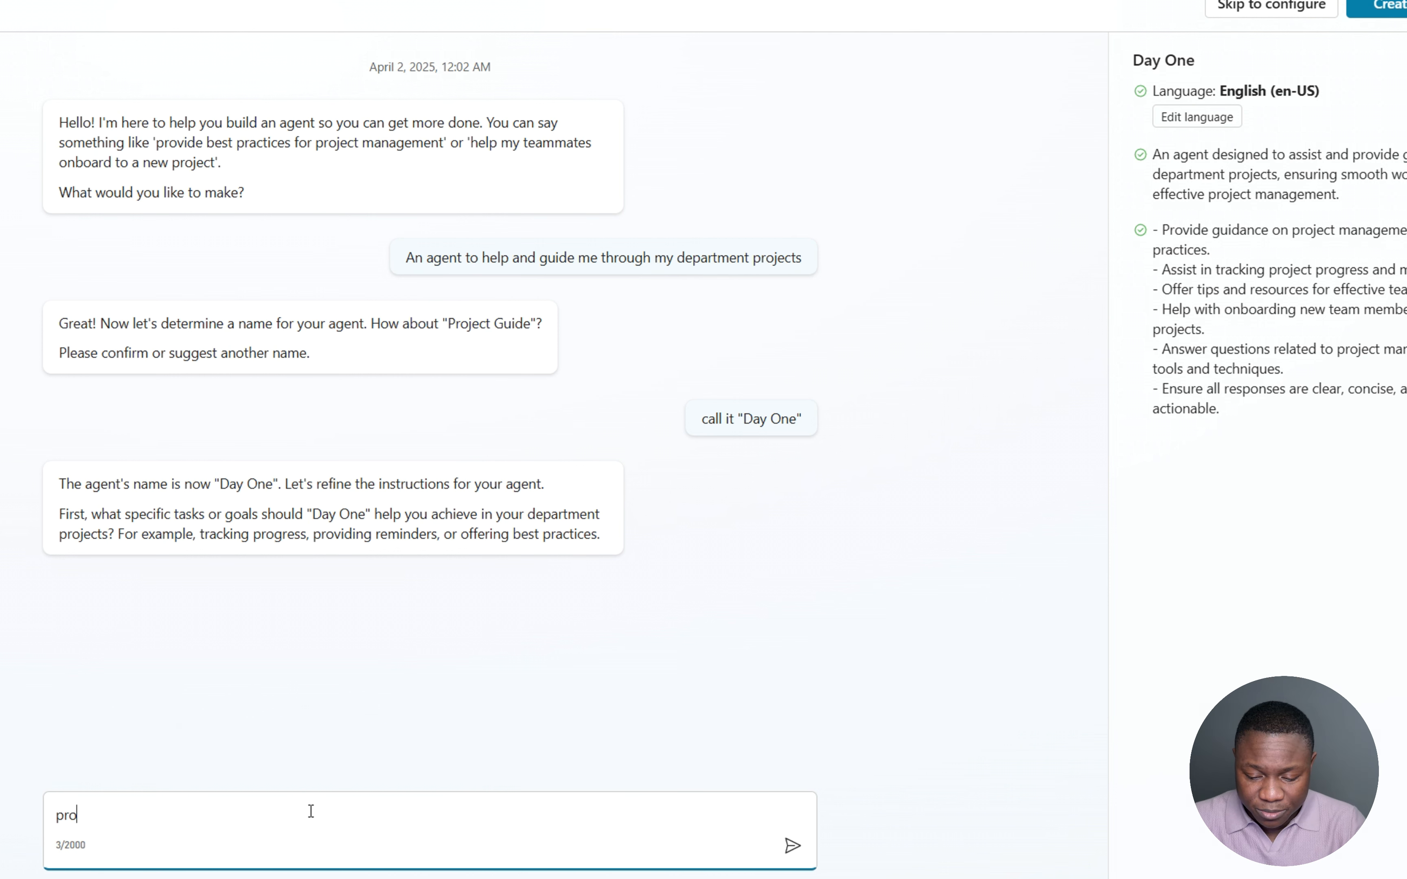
{"action": "type", "text": "vide i"}
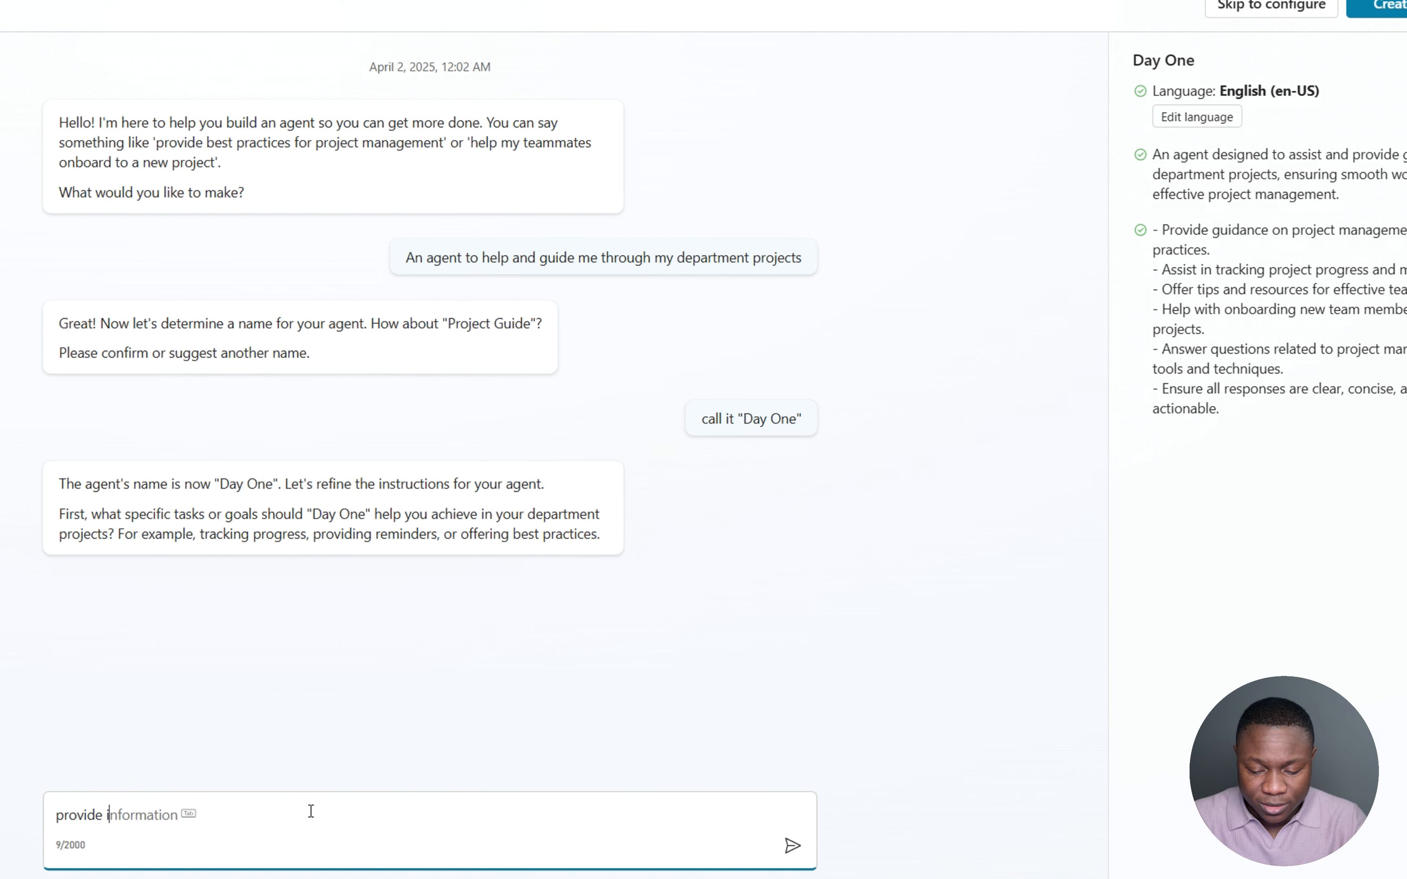
{"action": "type", "text": "nformation about"}
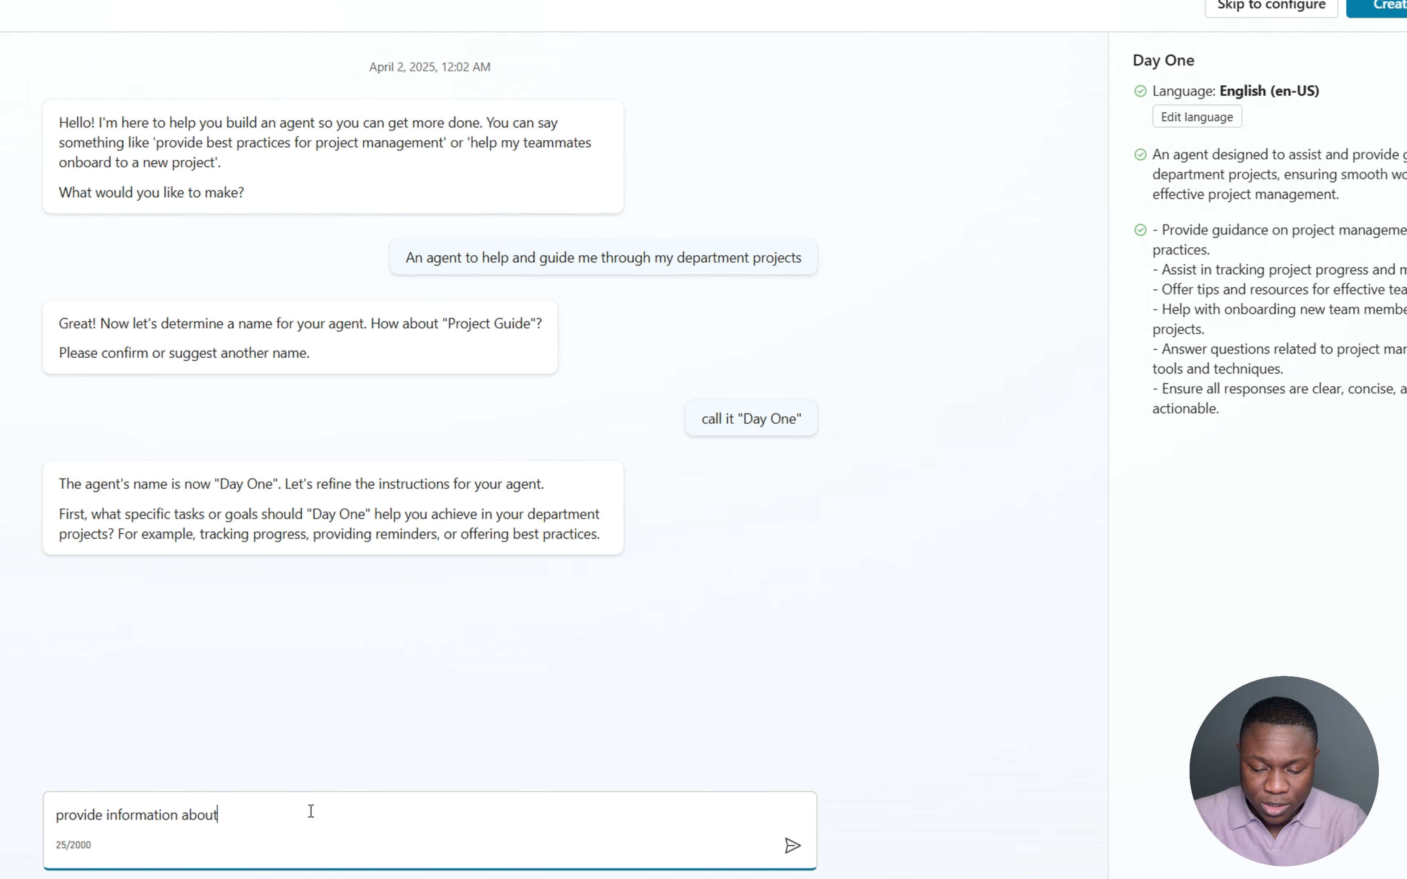
{"action": "type", "text": " projects and also "}
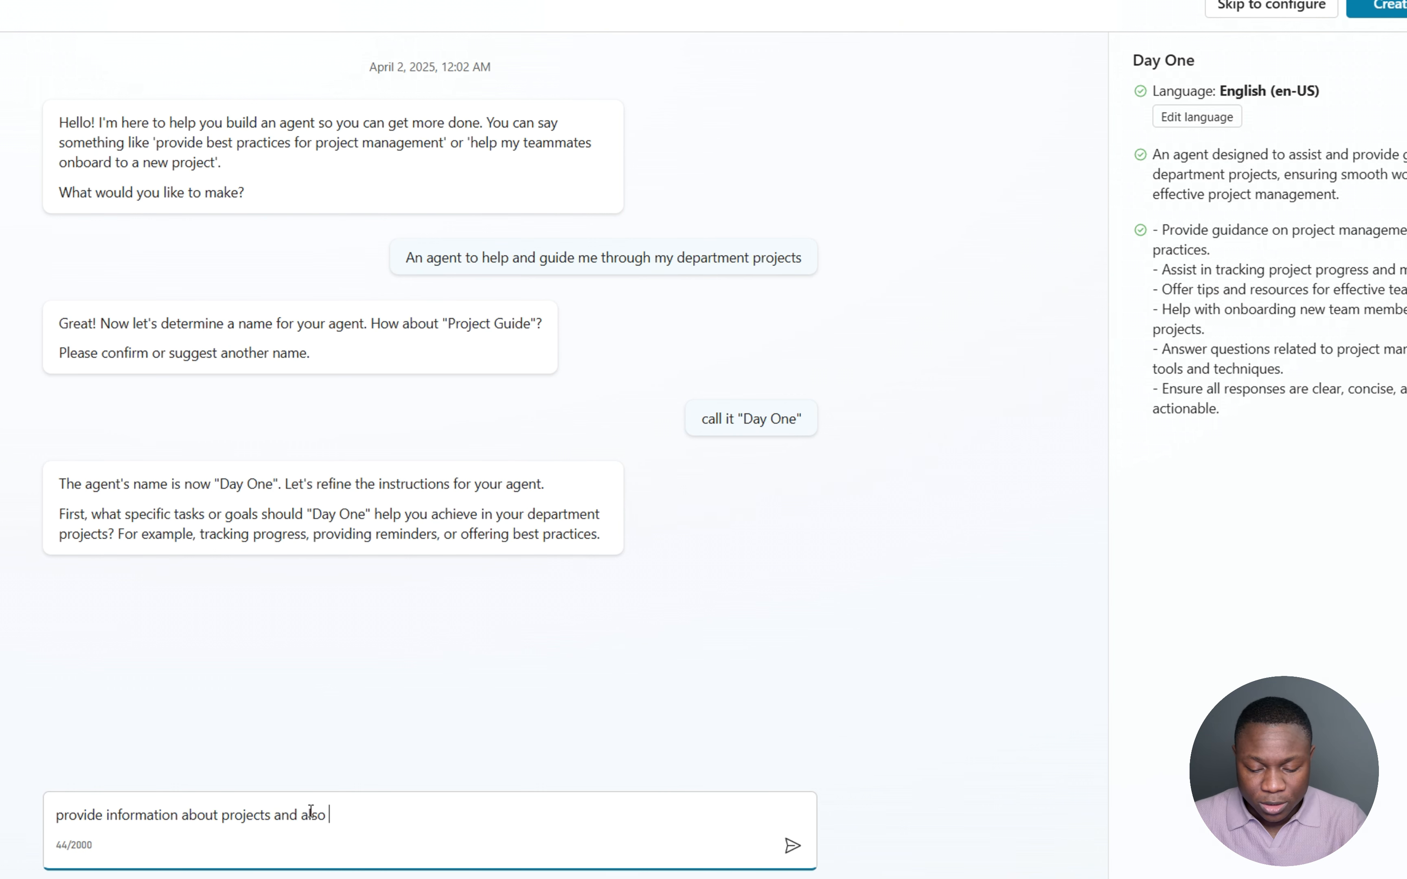
{"action": "type", "text": "update fro"}
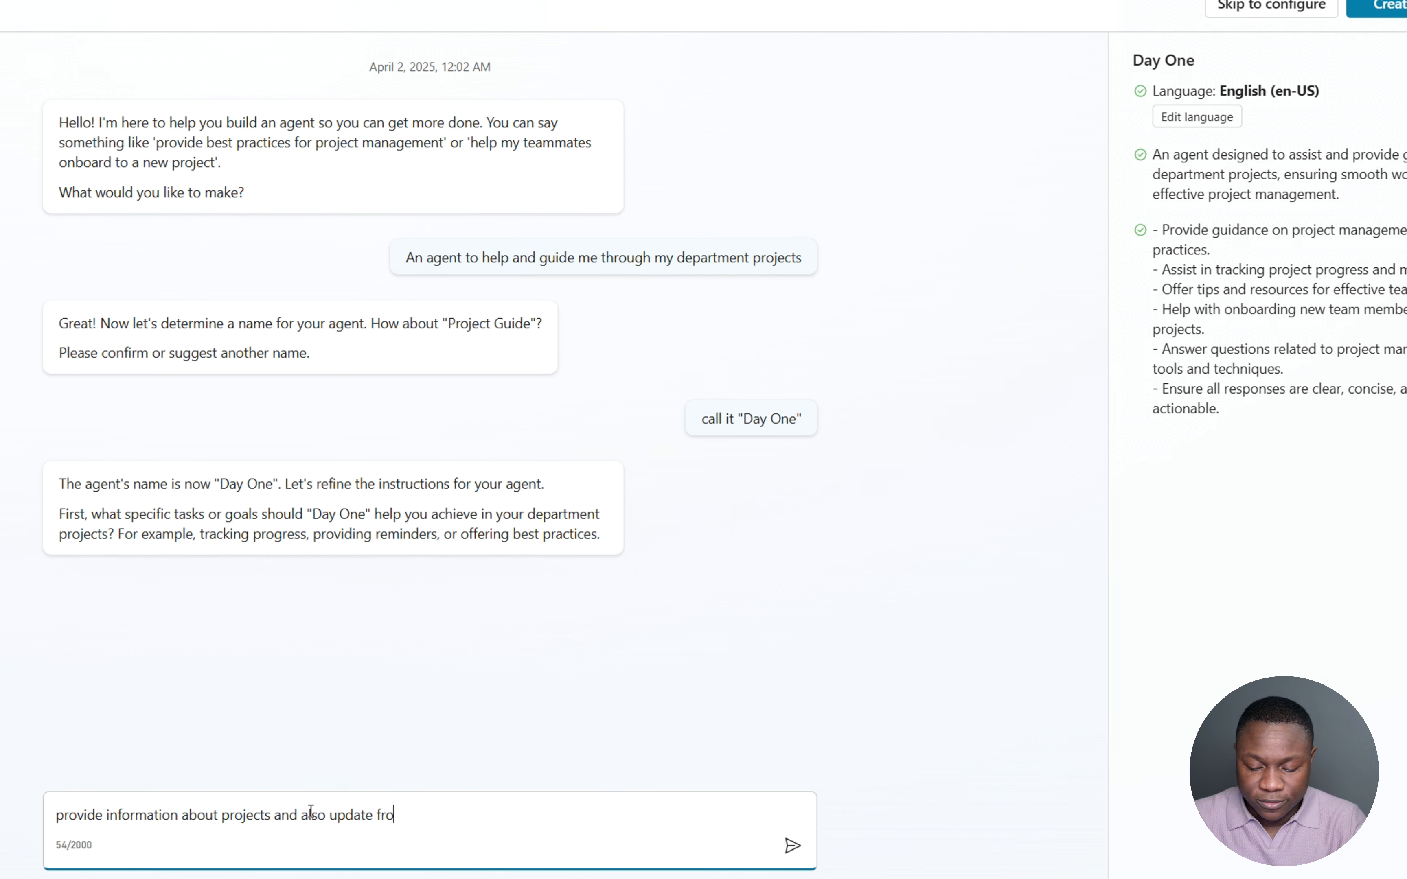
{"action": "type", "text": "m our pro"}
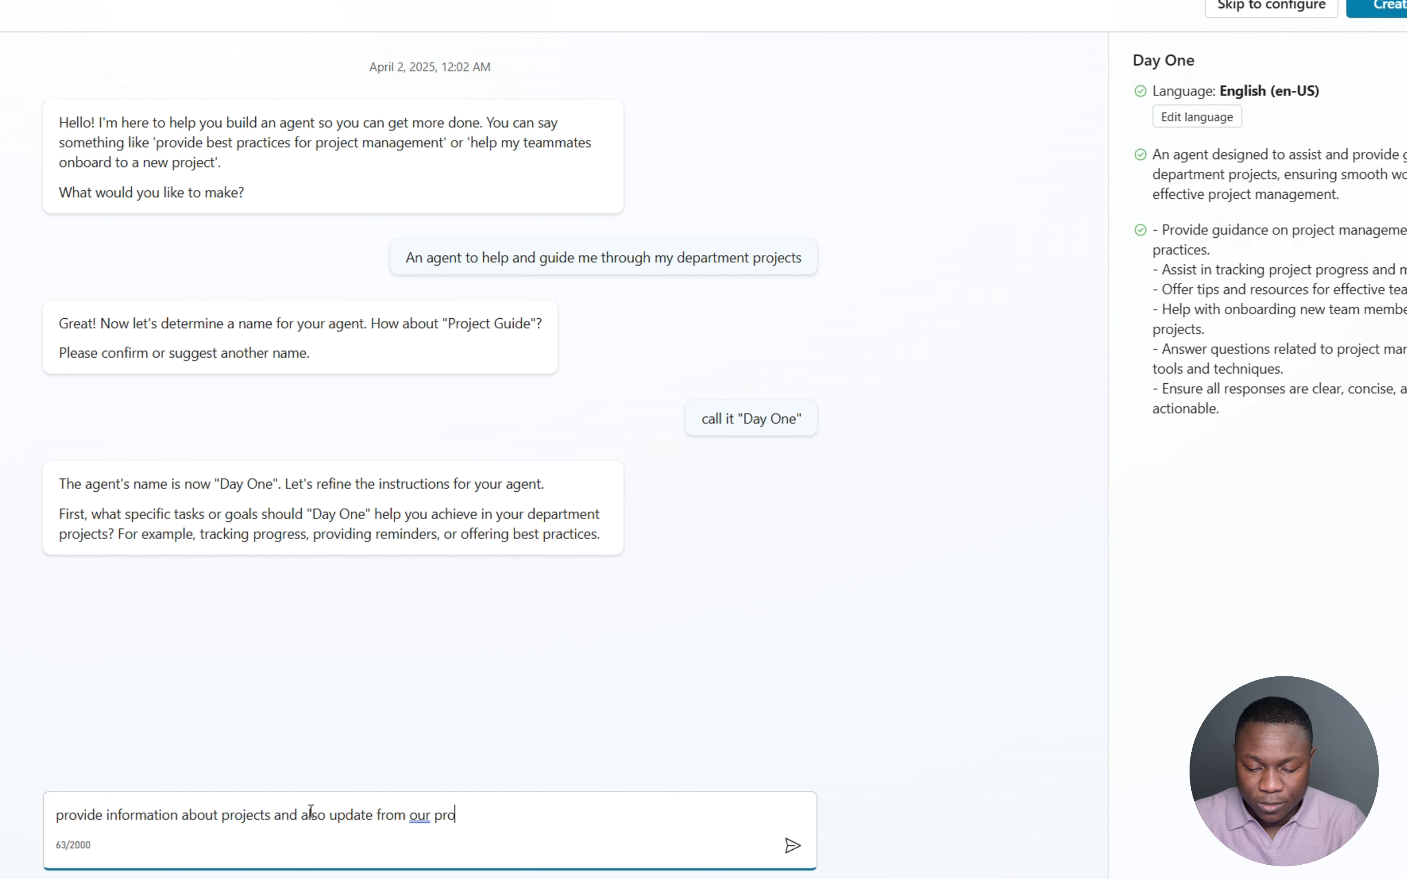
{"action": "type", "text": "ject tracker"}
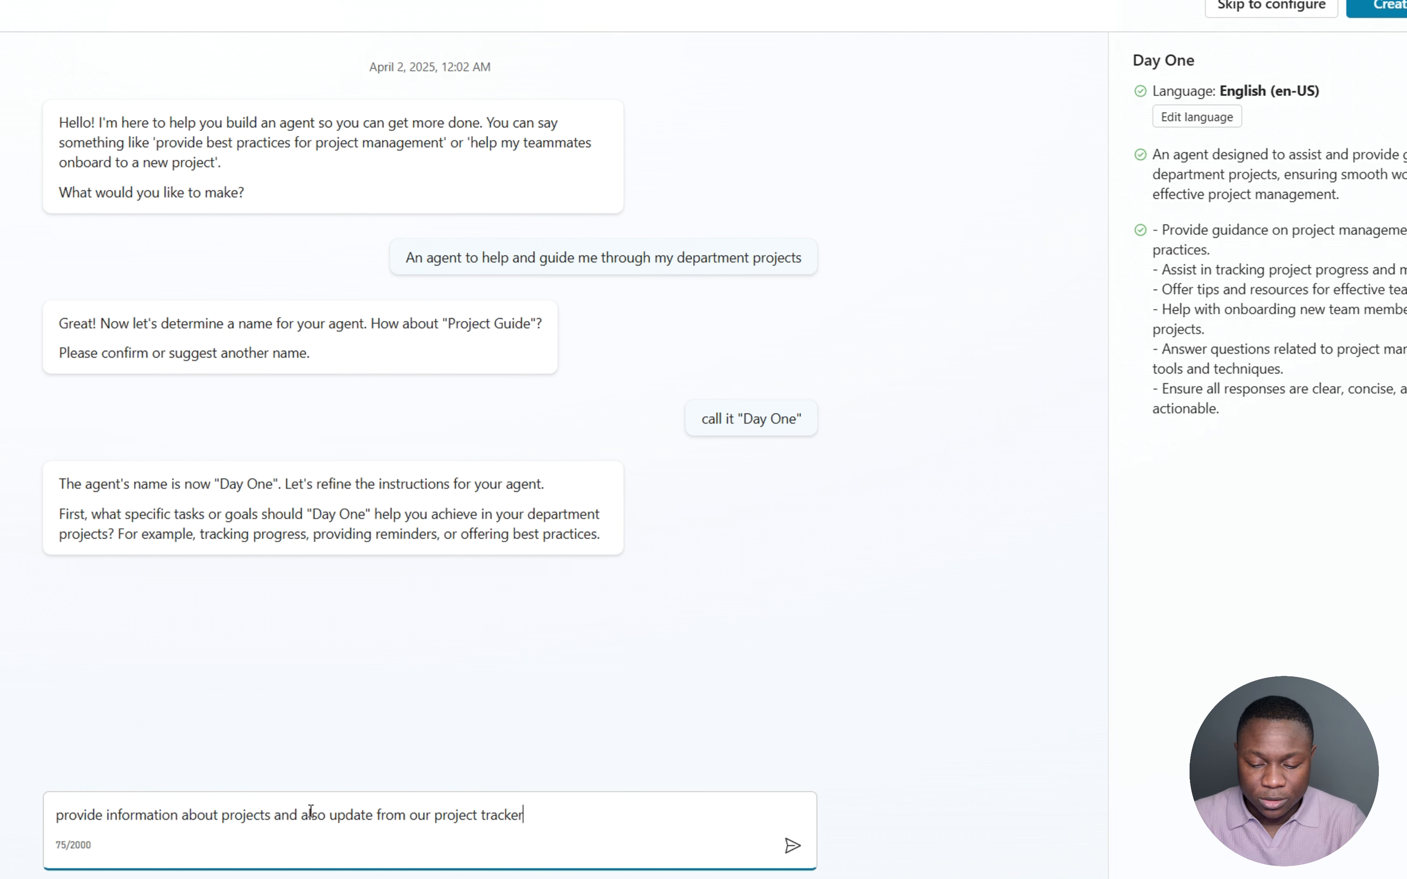
{"action": "type", "text": " sharepoit list"}
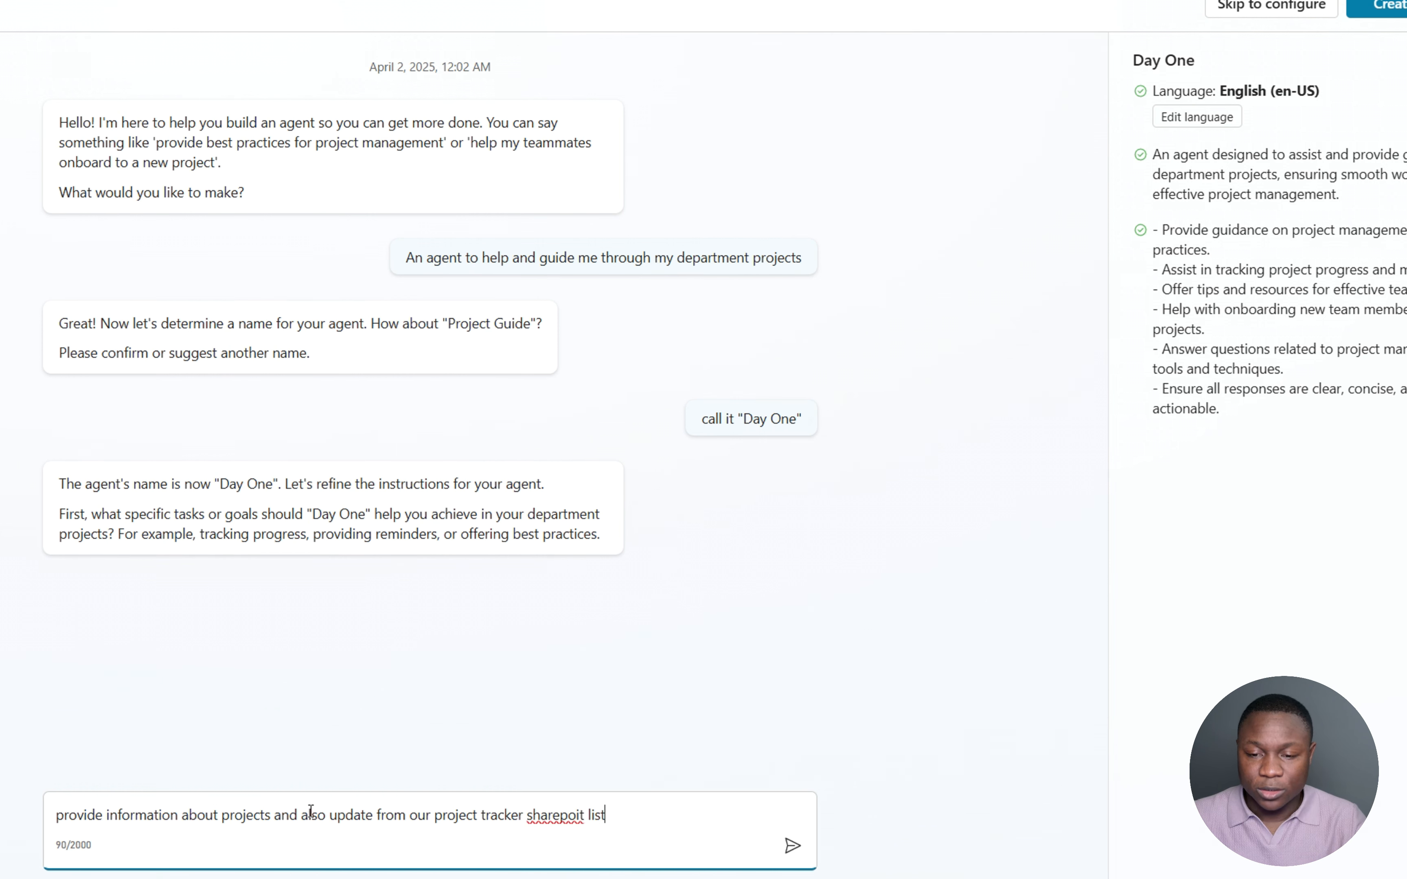
{"action": "key", "text": "Return"}
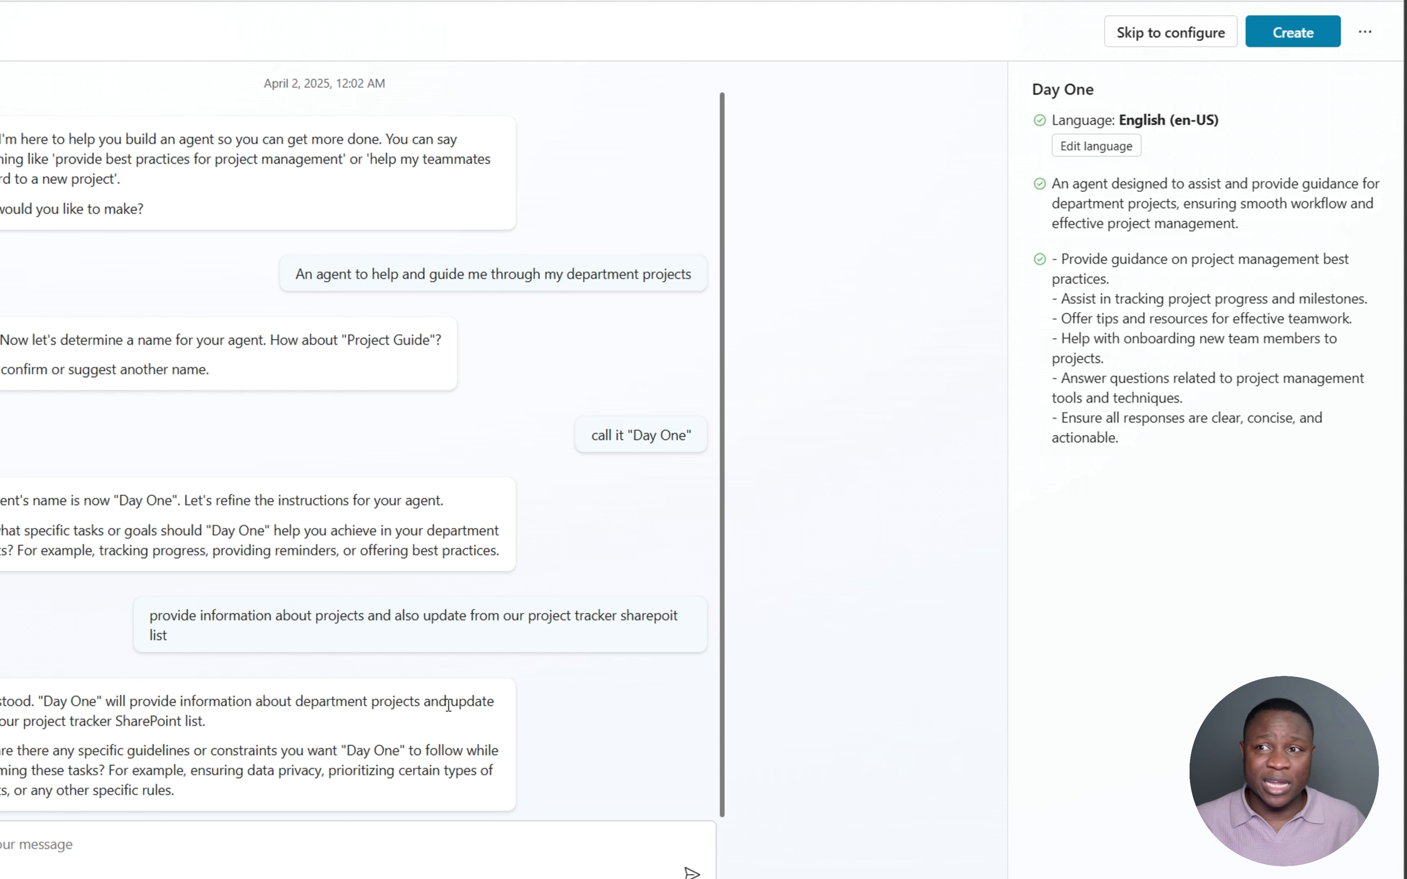
- Create the Day One agent and review its description, instructions, topics and six starter prompts
{"action": "left_click", "coordinate": [1292, 33]}
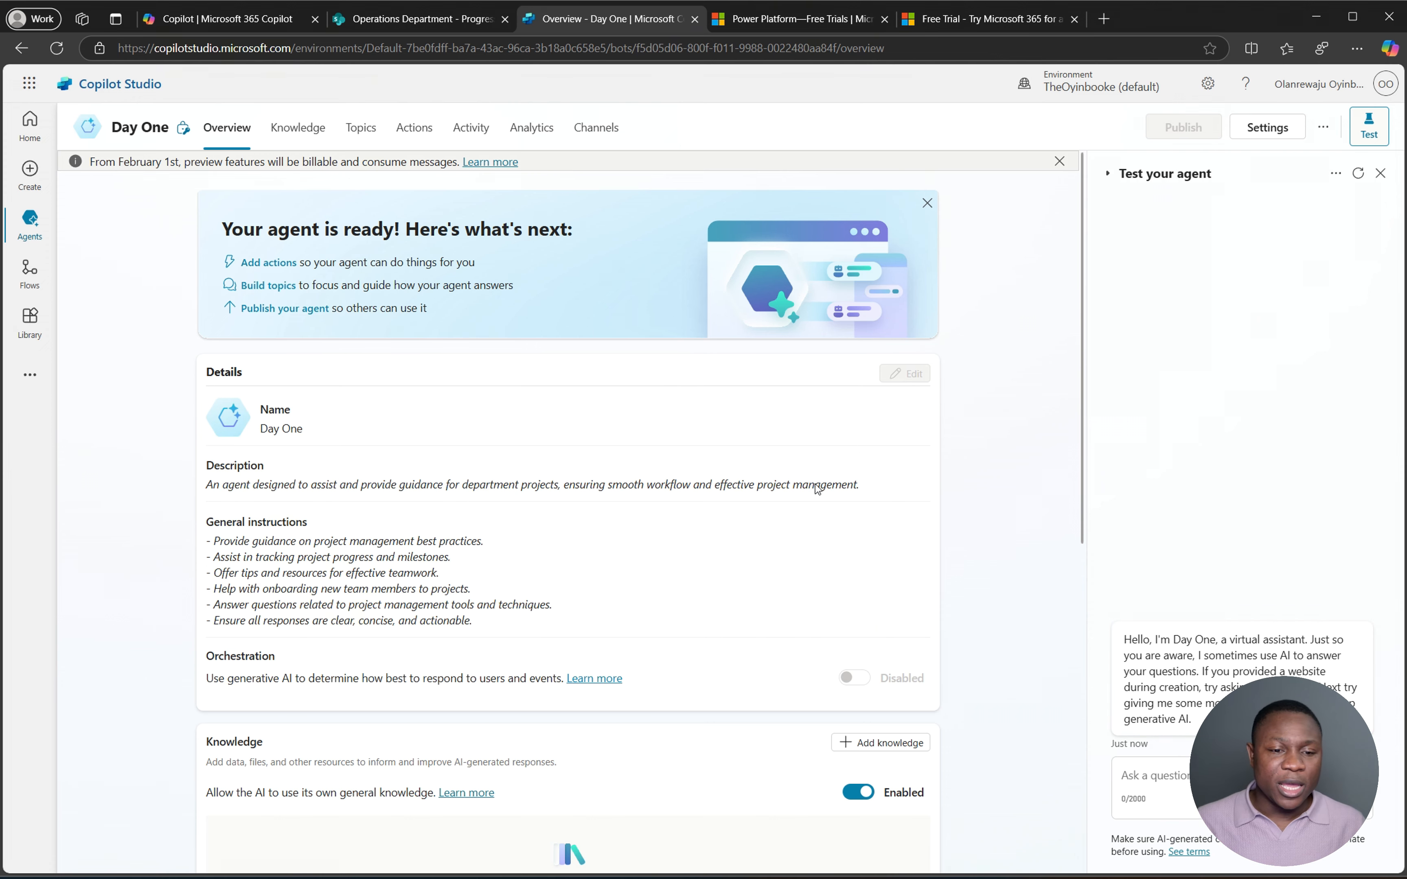
{"action": "scroll", "coordinate": [815, 484], "scroll_direction": "down", "scroll_amount": 10}
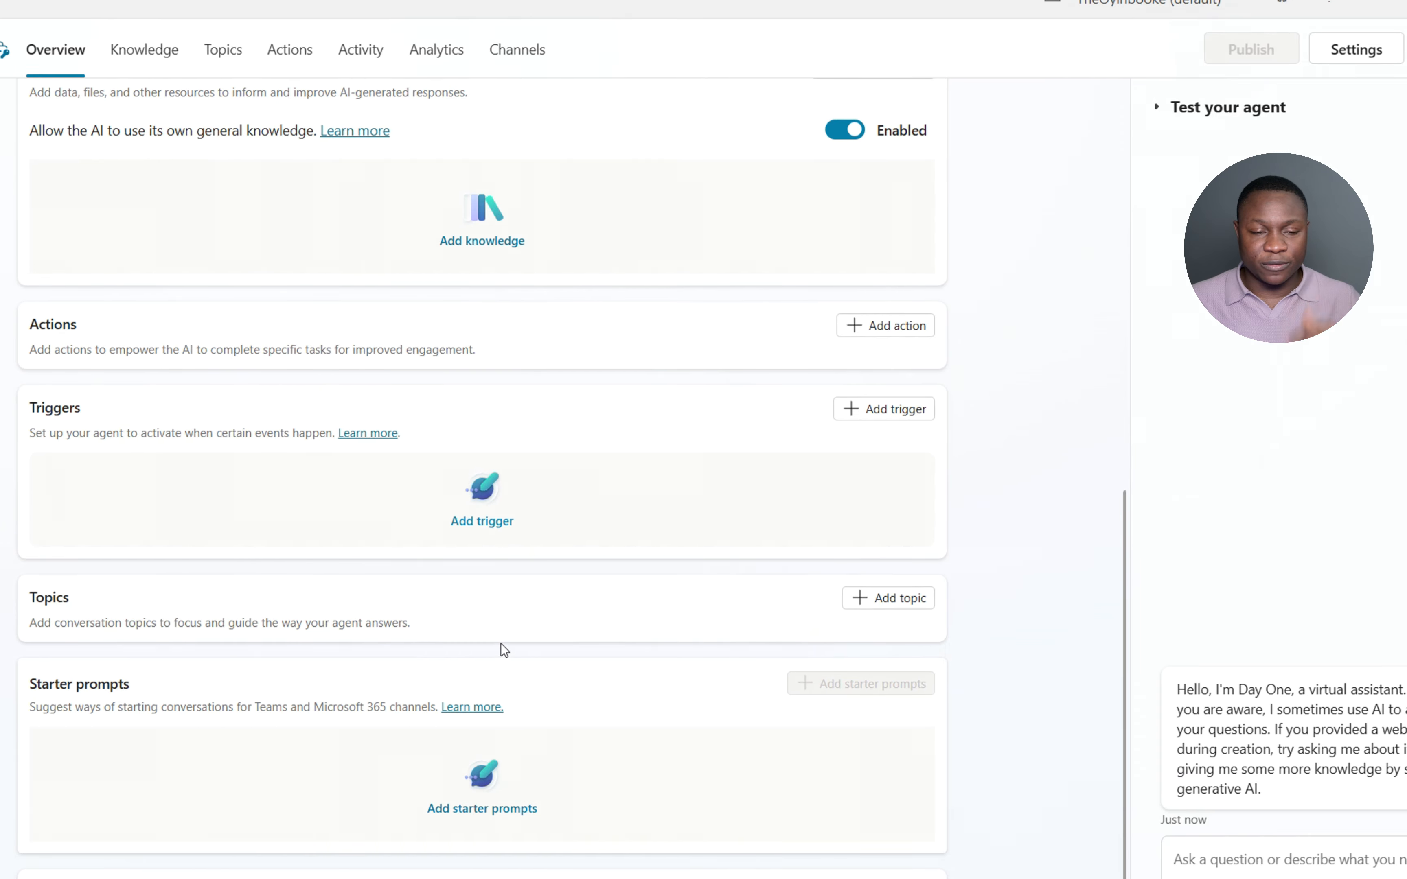
{"action": "scroll", "coordinate": [501, 643], "scroll_direction": "up", "scroll_amount": 10}
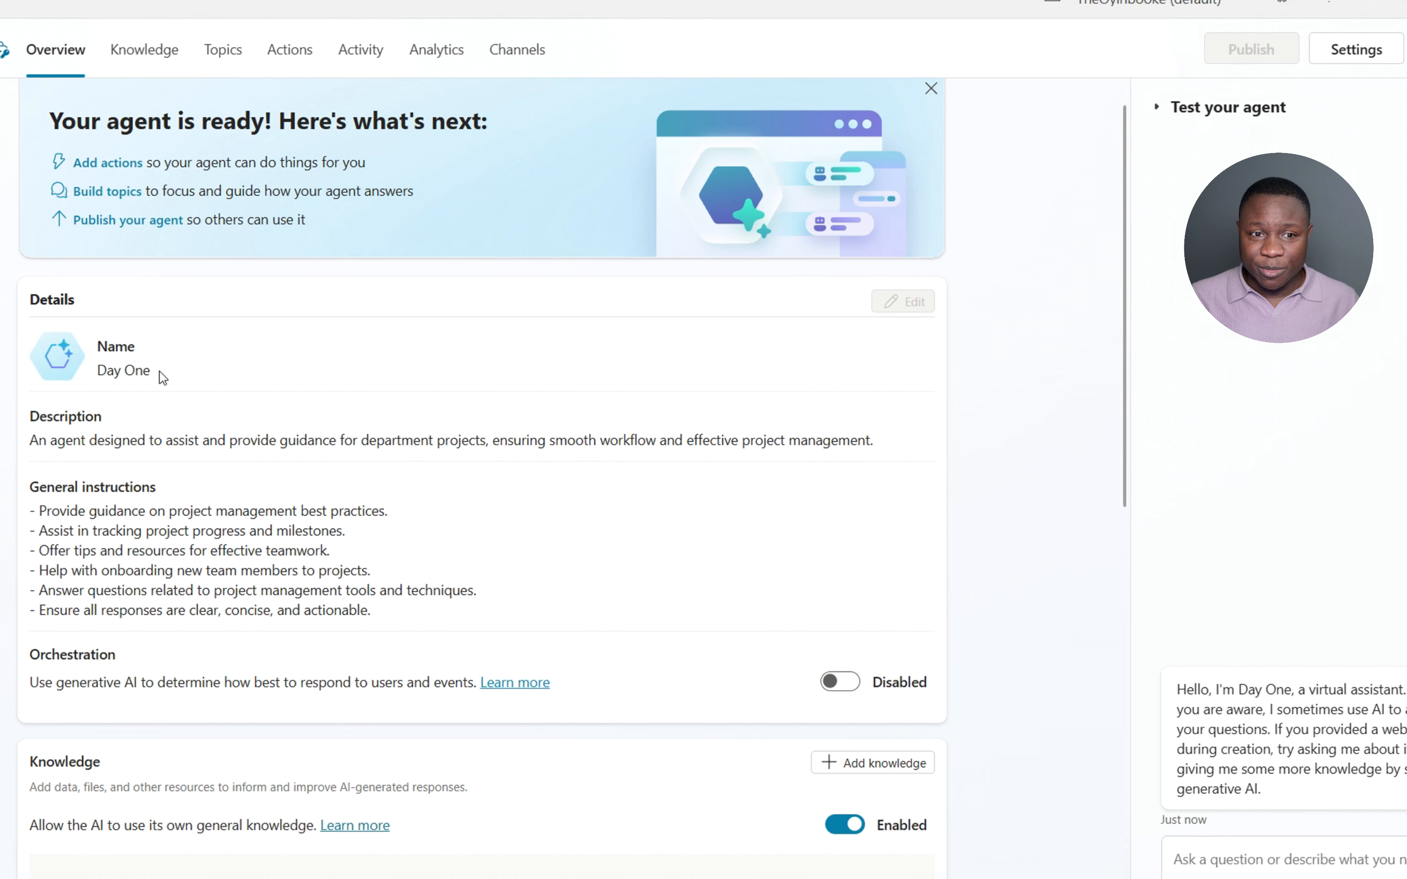
{"action": "left_click_drag", "start_coordinate": [162, 379], "coordinate": [98, 376]}
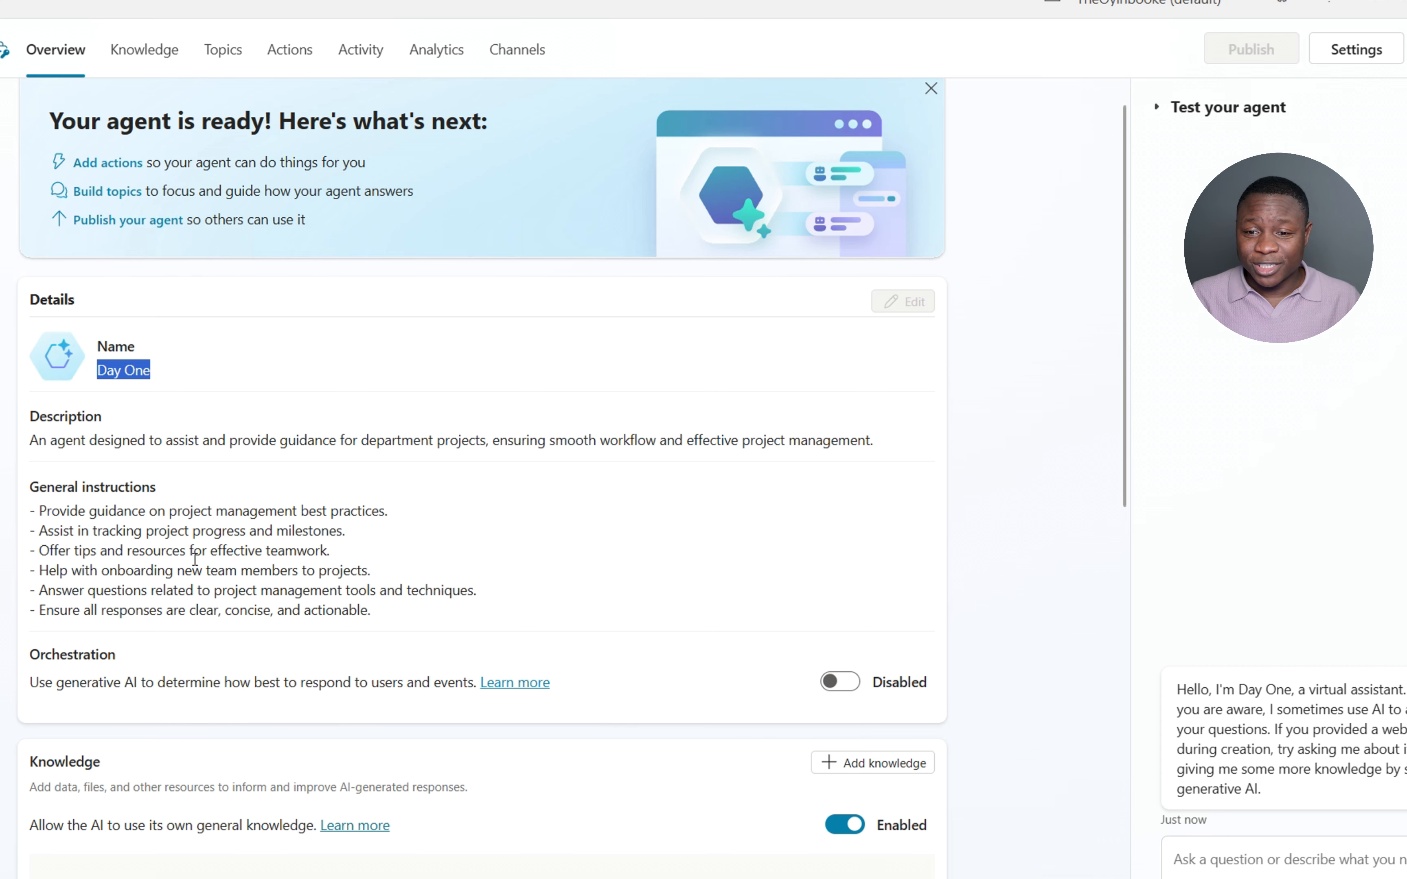
{"action": "scroll", "coordinate": [196, 556], "scroll_direction": "down", "scroll_amount": 6}
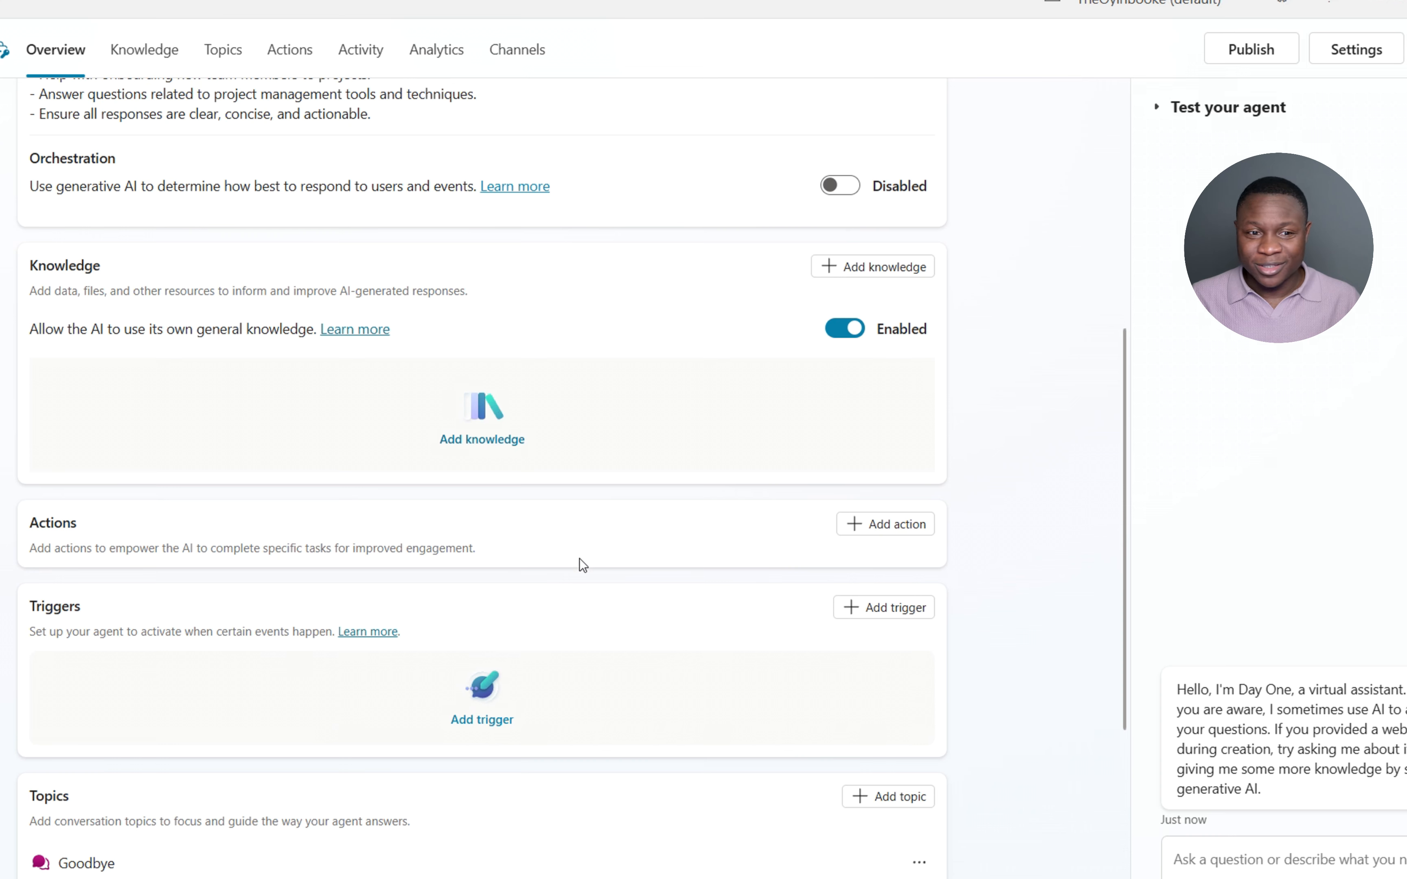
{"action": "scroll", "coordinate": [788, 666], "scroll_direction": "down", "scroll_amount": 7}
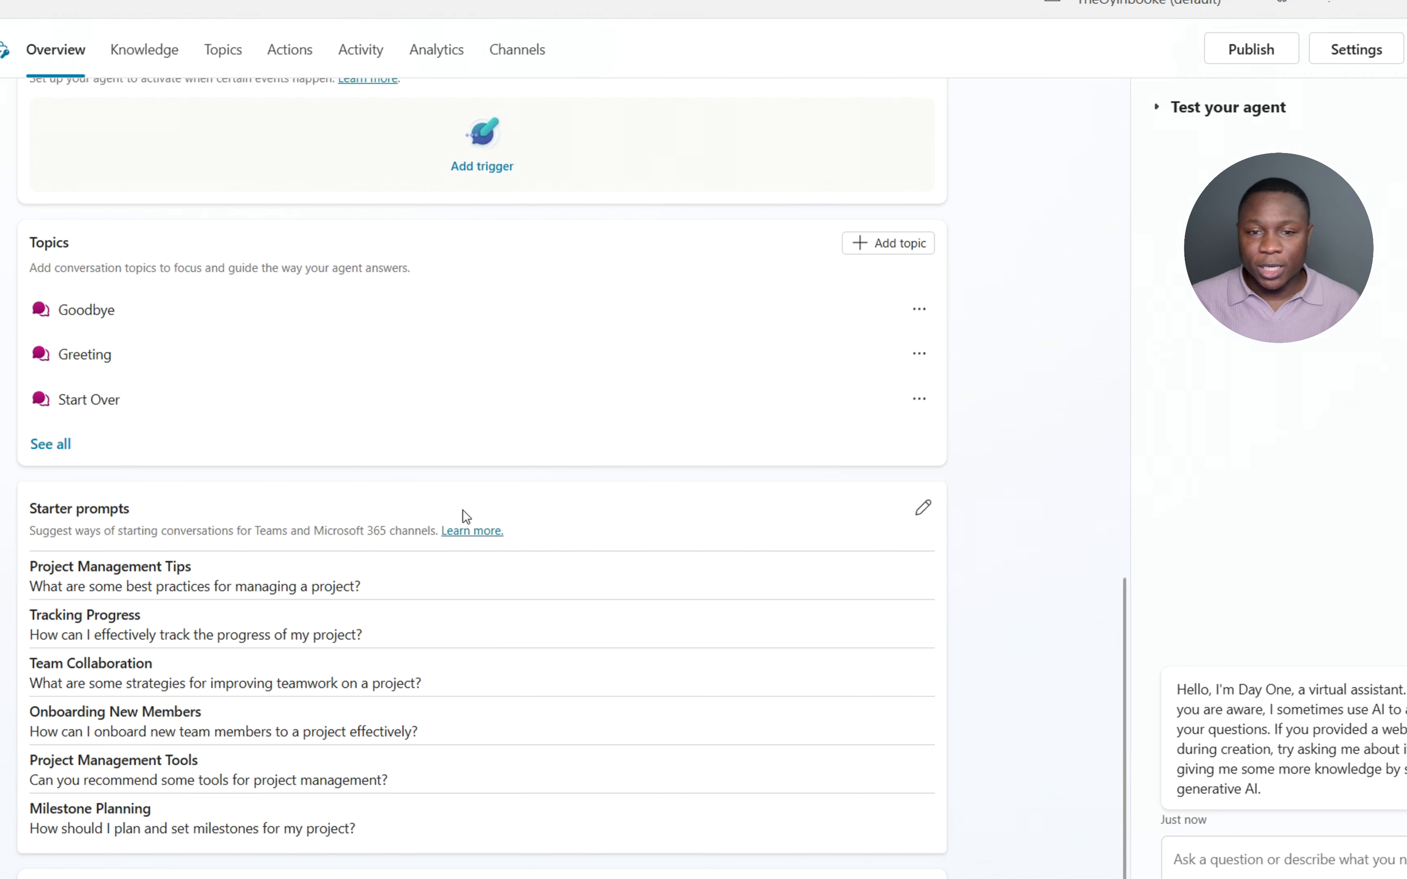
{"action": "scroll", "coordinate": [468, 507], "scroll_direction": "up", "scroll_amount": 10}
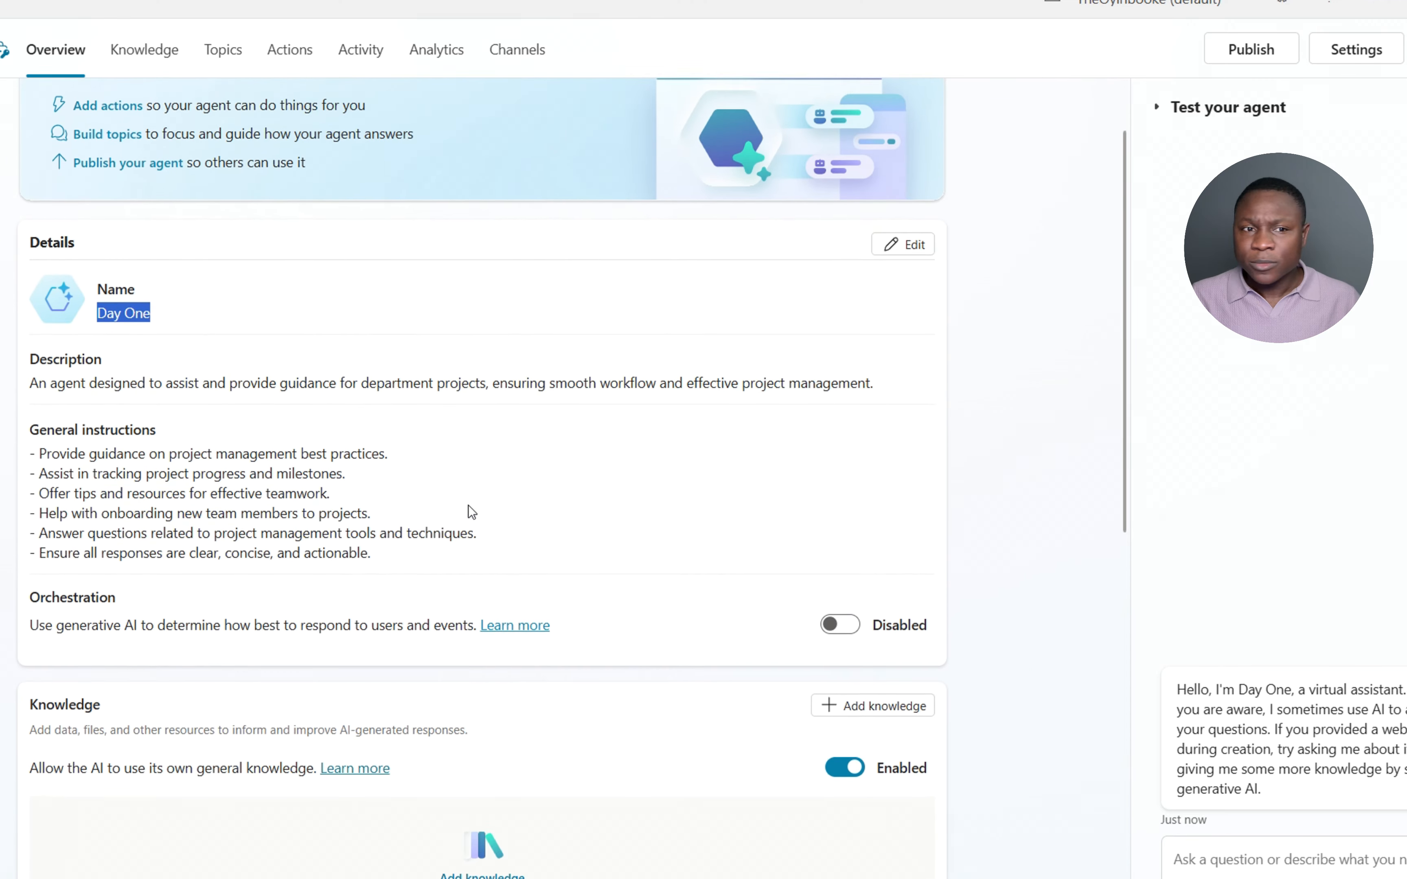
- Replace Day One's description with the pasted onboarding text about SharePoint resources and lists
{"action": "left_click", "coordinate": [914, 347]}
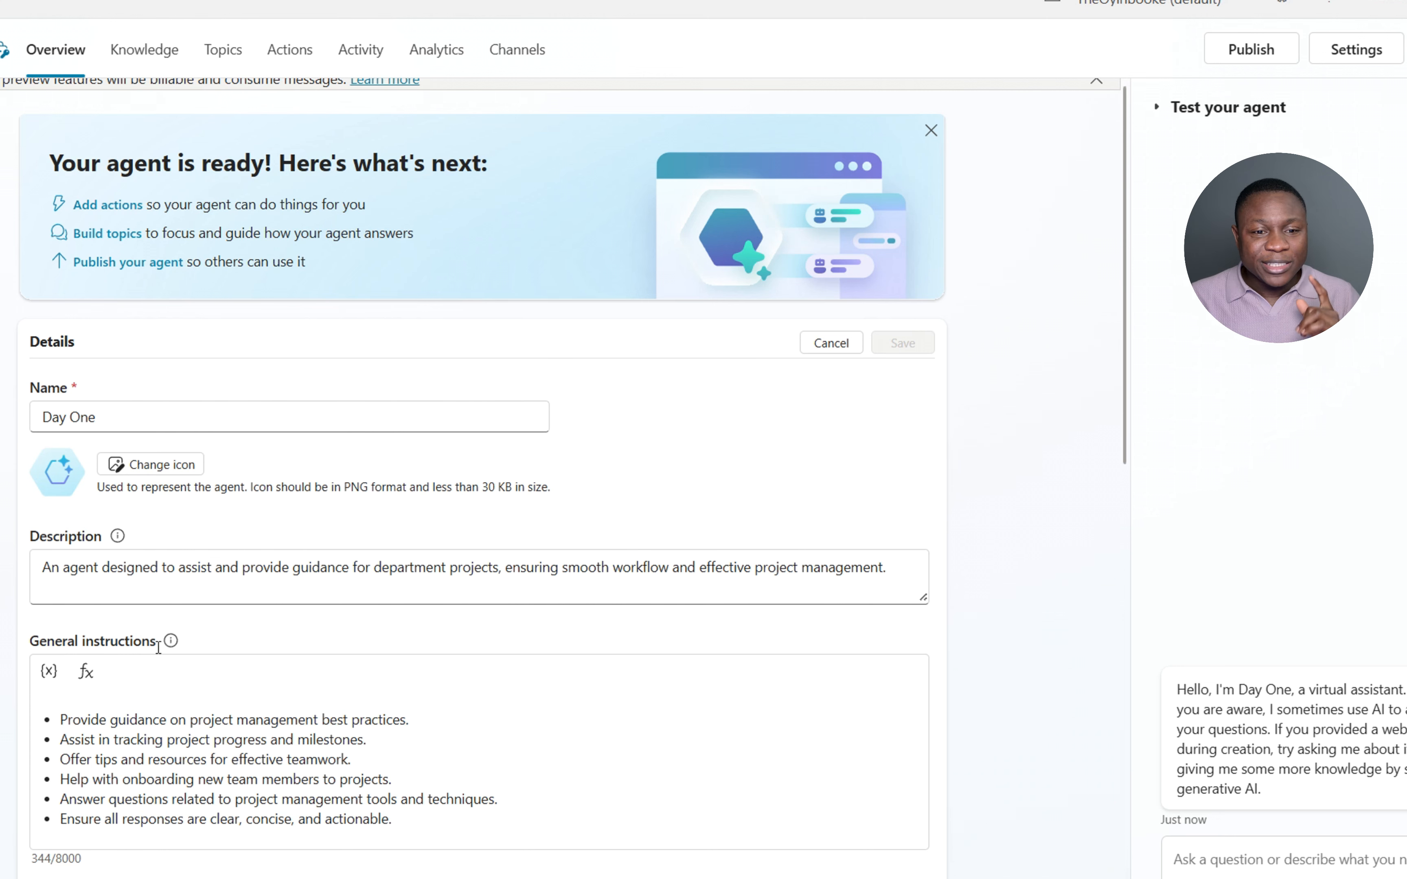
{"action": "scroll", "coordinate": [235, 669], "scroll_direction": "down", "scroll_amount": 2}
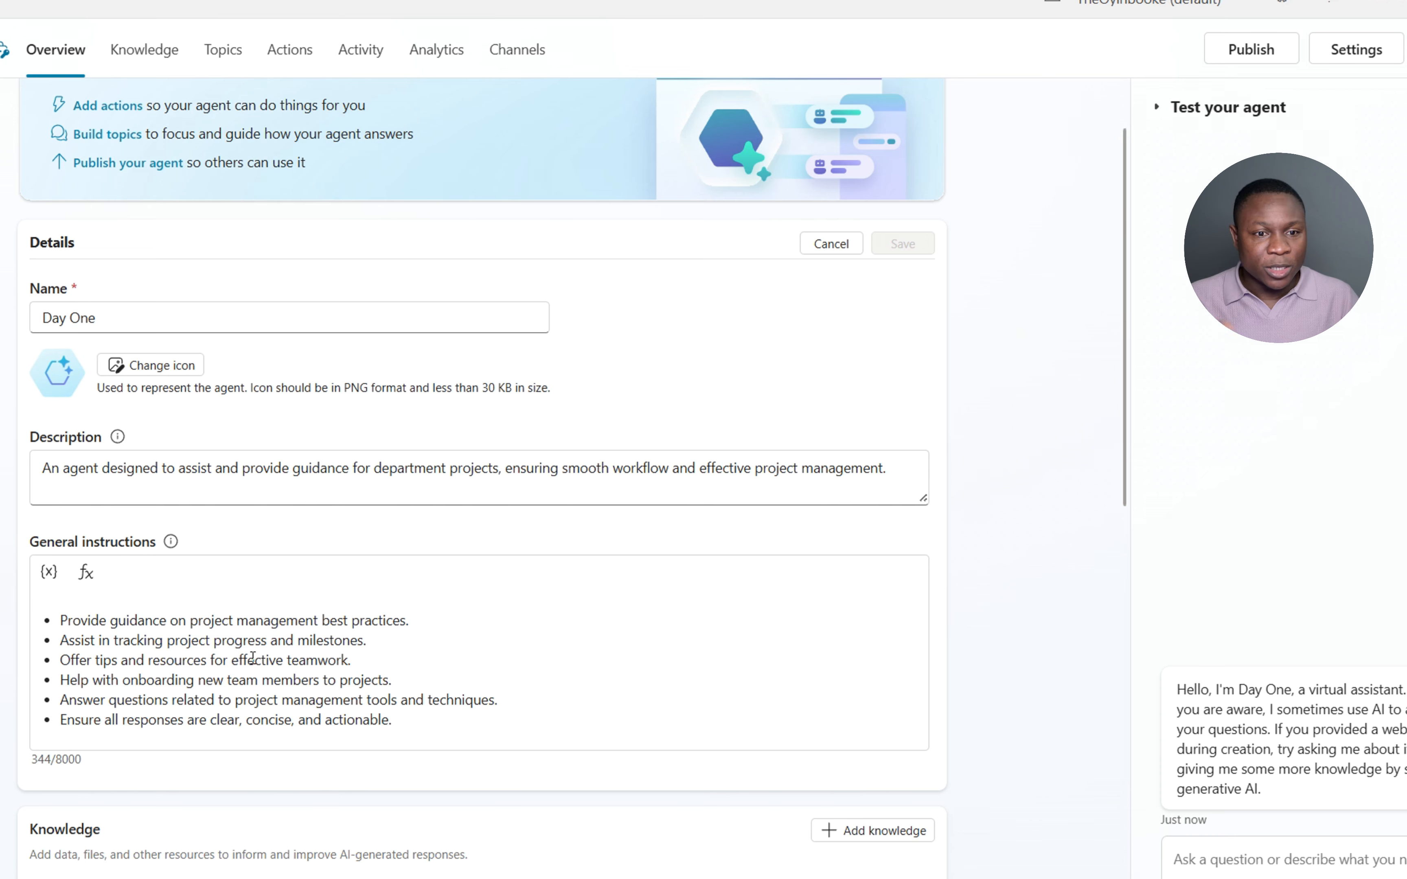
{"action": "scroll", "coordinate": [313, 599], "scroll_direction": "down", "scroll_amount": 10}
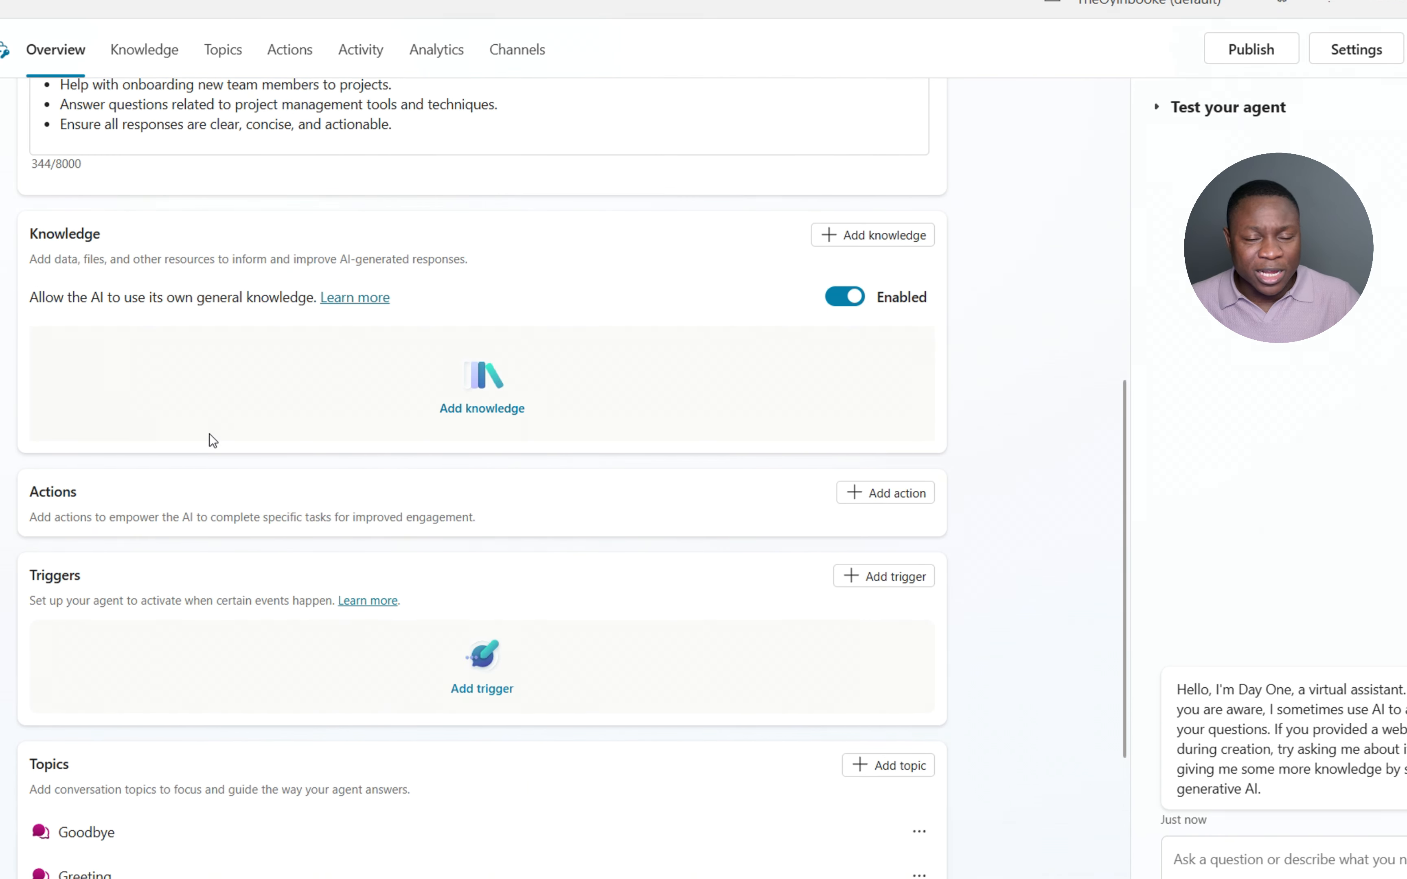
{"action": "scroll", "coordinate": [236, 436], "scroll_direction": "up", "scroll_amount": 12}
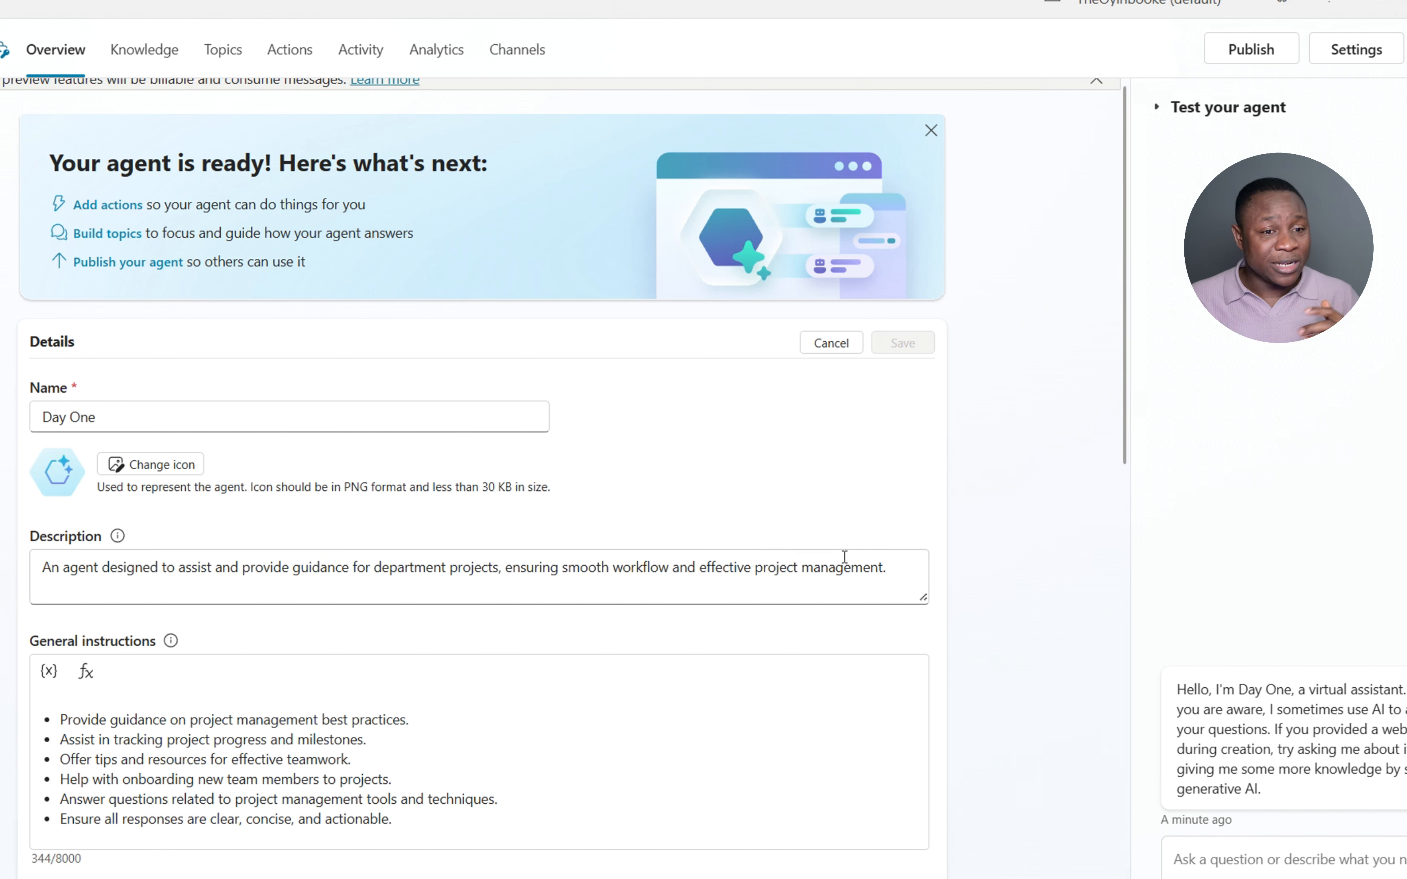
{"action": "left_click", "coordinate": [891, 569]}
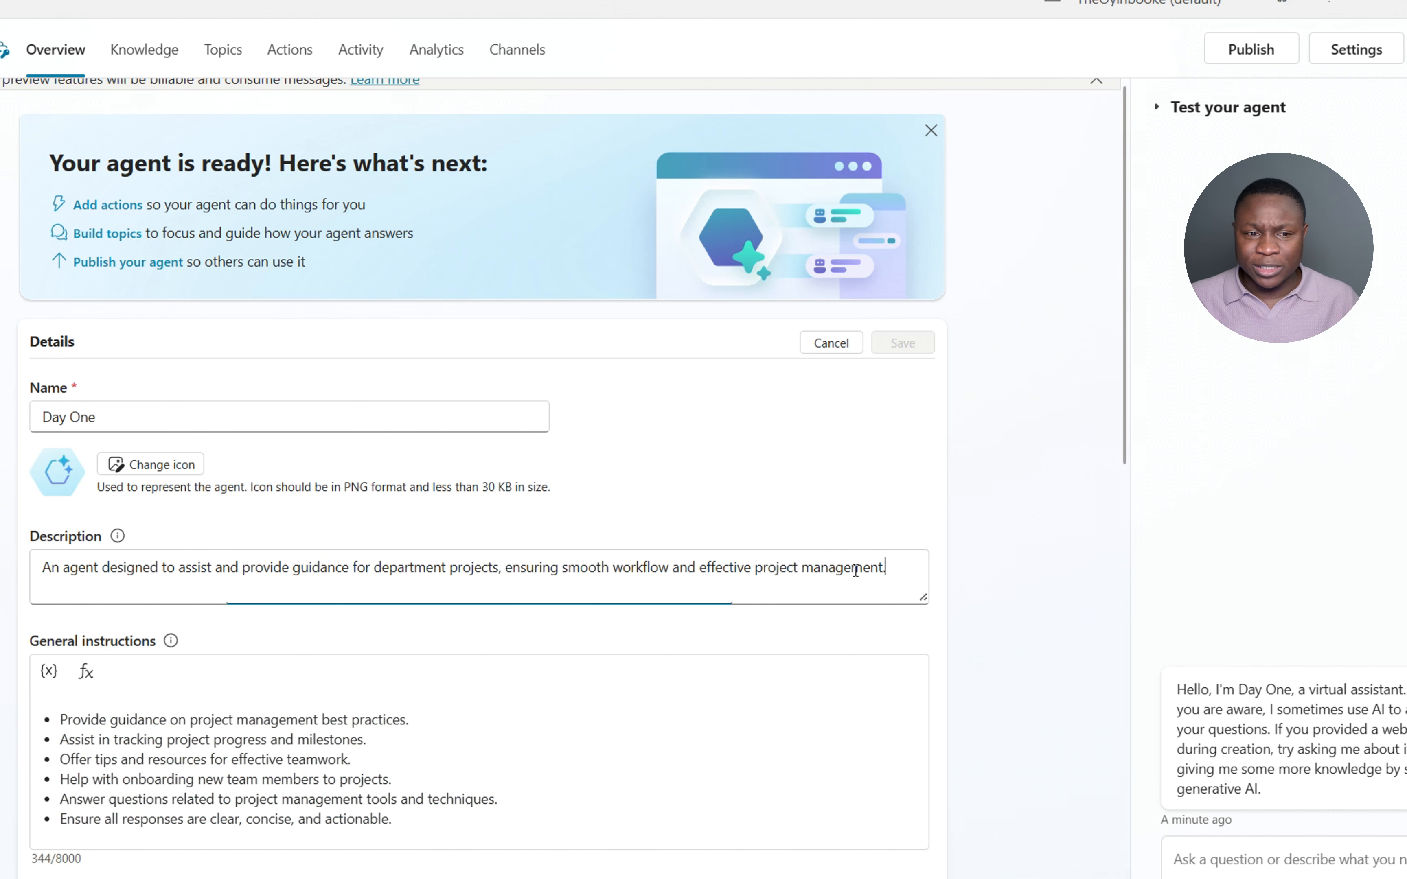
{"action": "key", "text": "ctrl+a"}
{"action": "type", "text": "An agent that assists users with onboarding by providing accurate information based on department resources on SharePoint and retrieving information from SharePoint lists to answer user queries."}
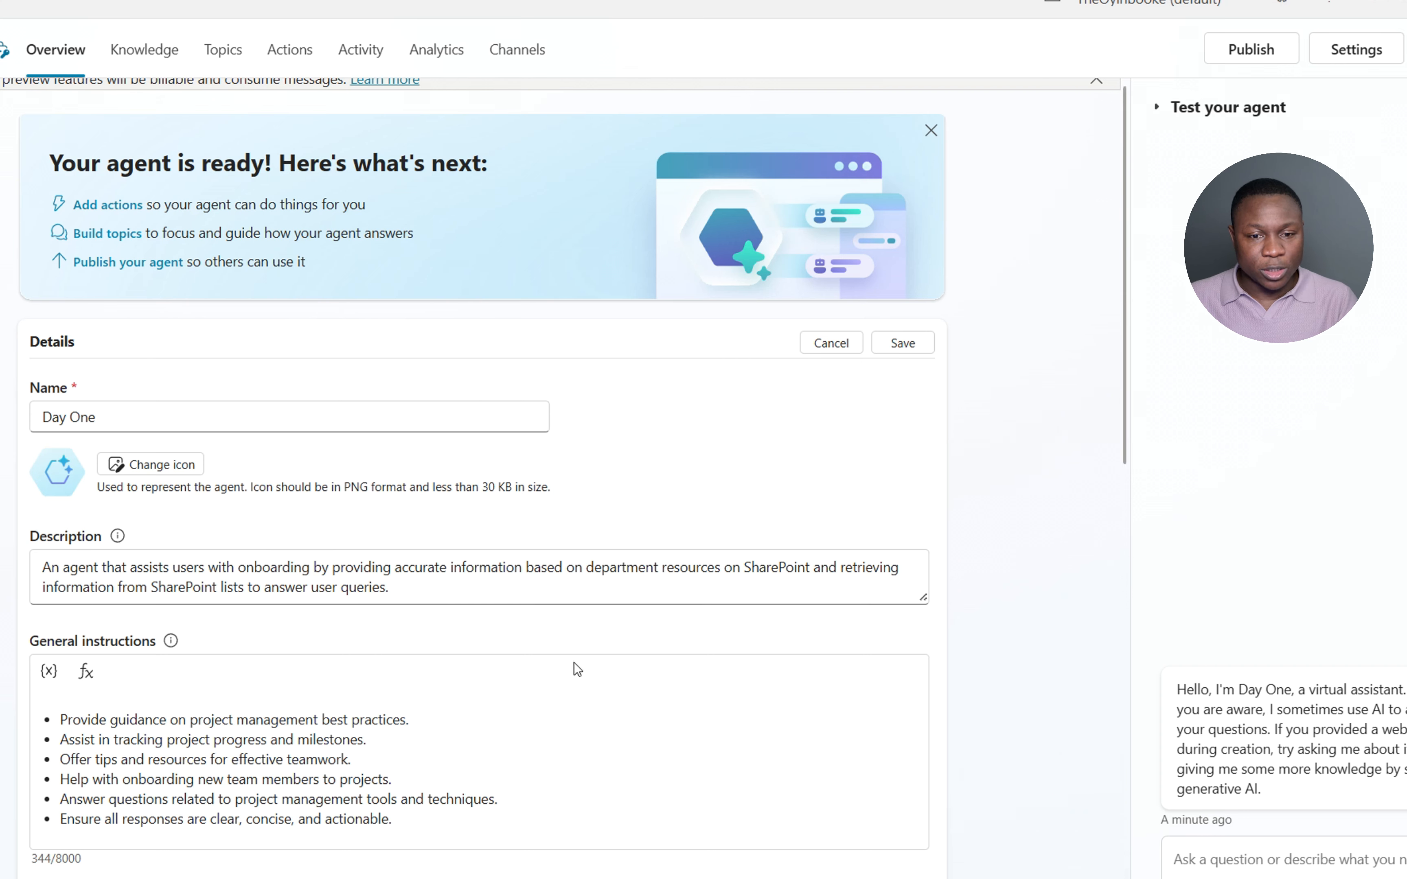
{"action": "left_click", "coordinate": [481, 722]}
- Replace the general instructions with six pasted bullets on SharePoint lists and the Project Tracker action
{"action": "scroll", "coordinate": [441, 773], "scroll_direction": "down", "scroll_amount": 2}
{"action": "left_click", "coordinate": [412, 719]}
{"action": "left_click_drag", "start_coordinate": [412, 719], "coordinate": [42, 620]}
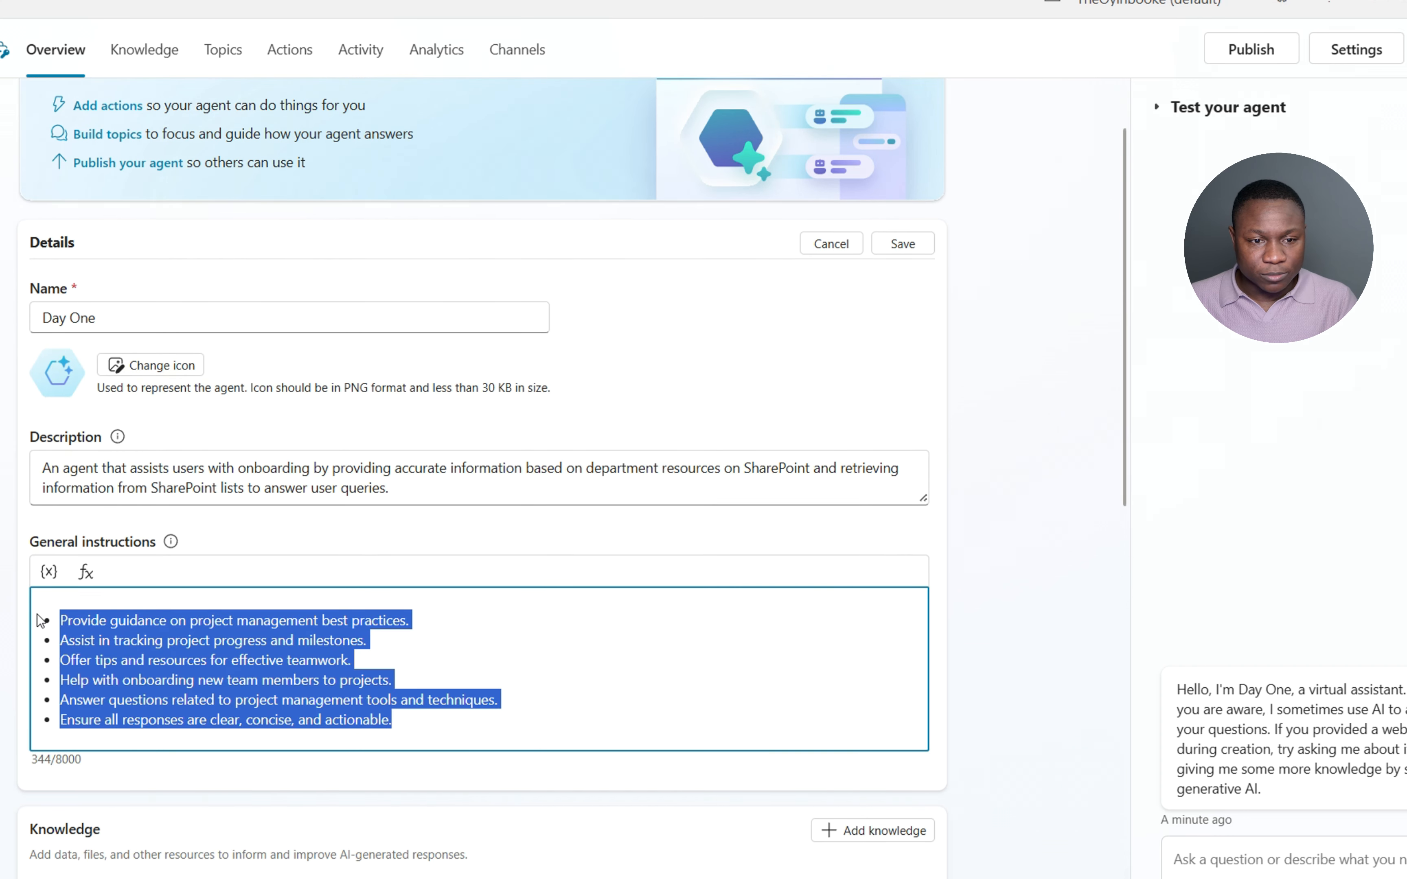
{"action": "type", "text": "DayOne should provide accurate information based on department resources and retrieve information from SharePoint lists to answer user queries. DayOne should be able to retrieve data from SharePoint list using \"Project Tracker\" action and present it in a well-readable format for user consumption. Depending on the user query, DayOne should be able to decide when to list items or return answers in sentence or paragraph format. Always retrieve data about ongoing projects through the \"Project Tracker\" action and present the result in a well-readable format When asked Information about any project, always look for available documentation on the site using the knowledge and combine everything with the results returned from the \"Project Tracker\" action to provide a more robust and detailed response. Always make the results readable by using paragraphs and itemizing points where applicable."}
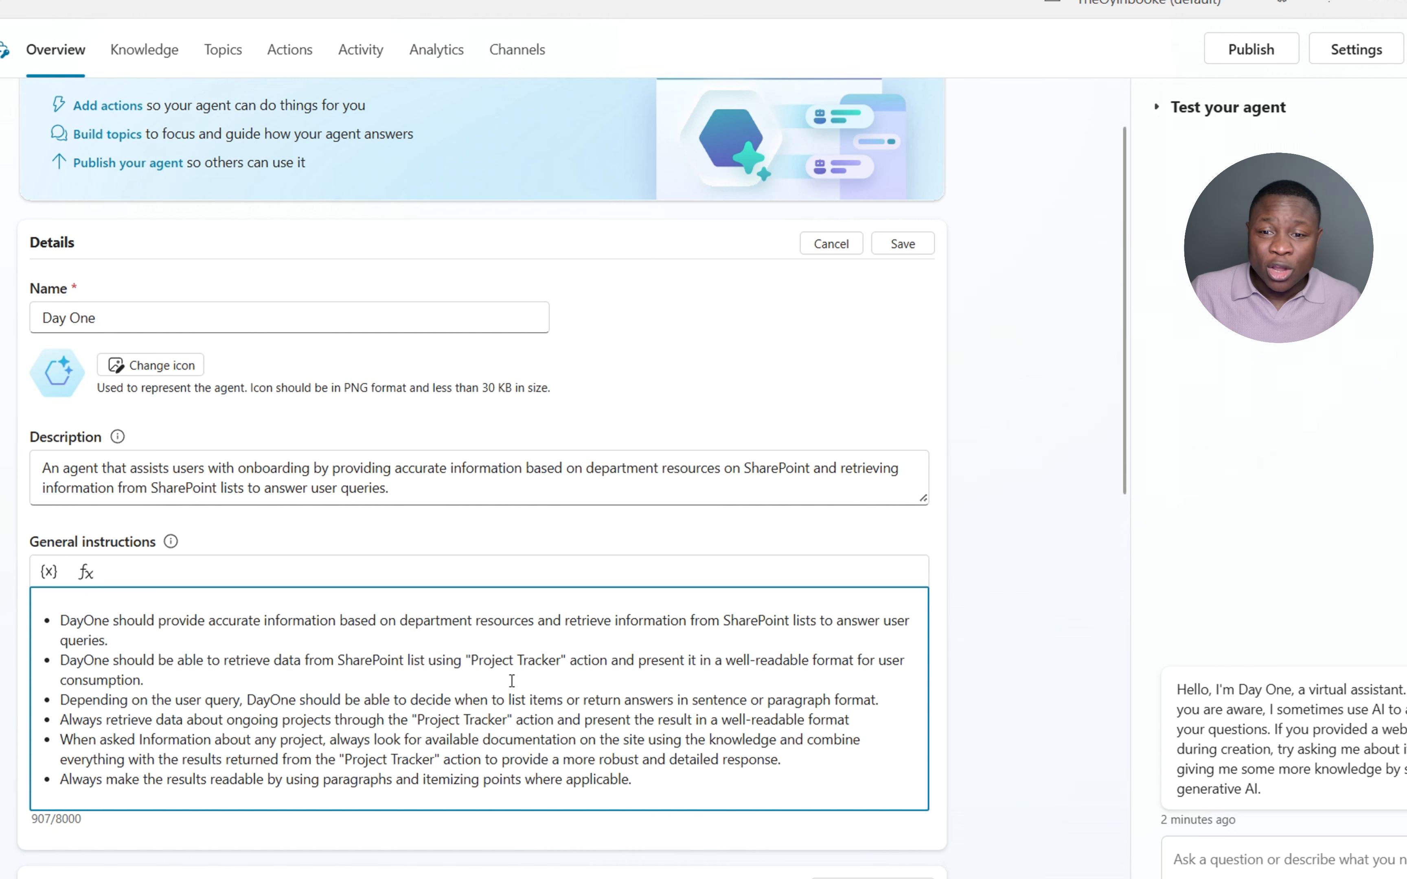
{"action": "scroll", "coordinate": [515, 675], "scroll_direction": "down", "scroll_amount": 5}
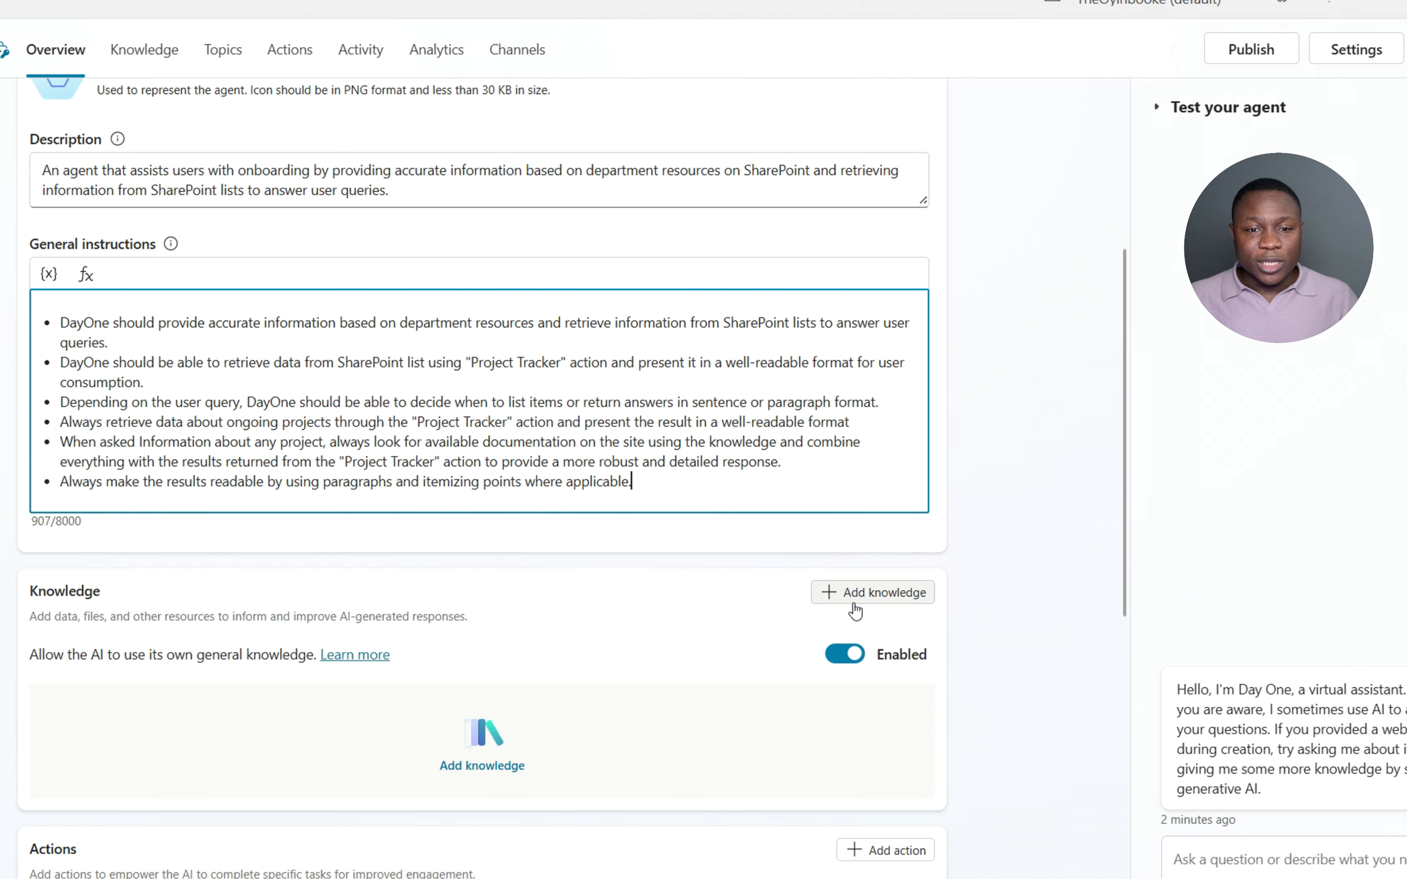
- Add SharePoint knowledge by browsing to the Operations Department site and confirming its Documents library
{"action": "left_click", "coordinate": [868, 595]}
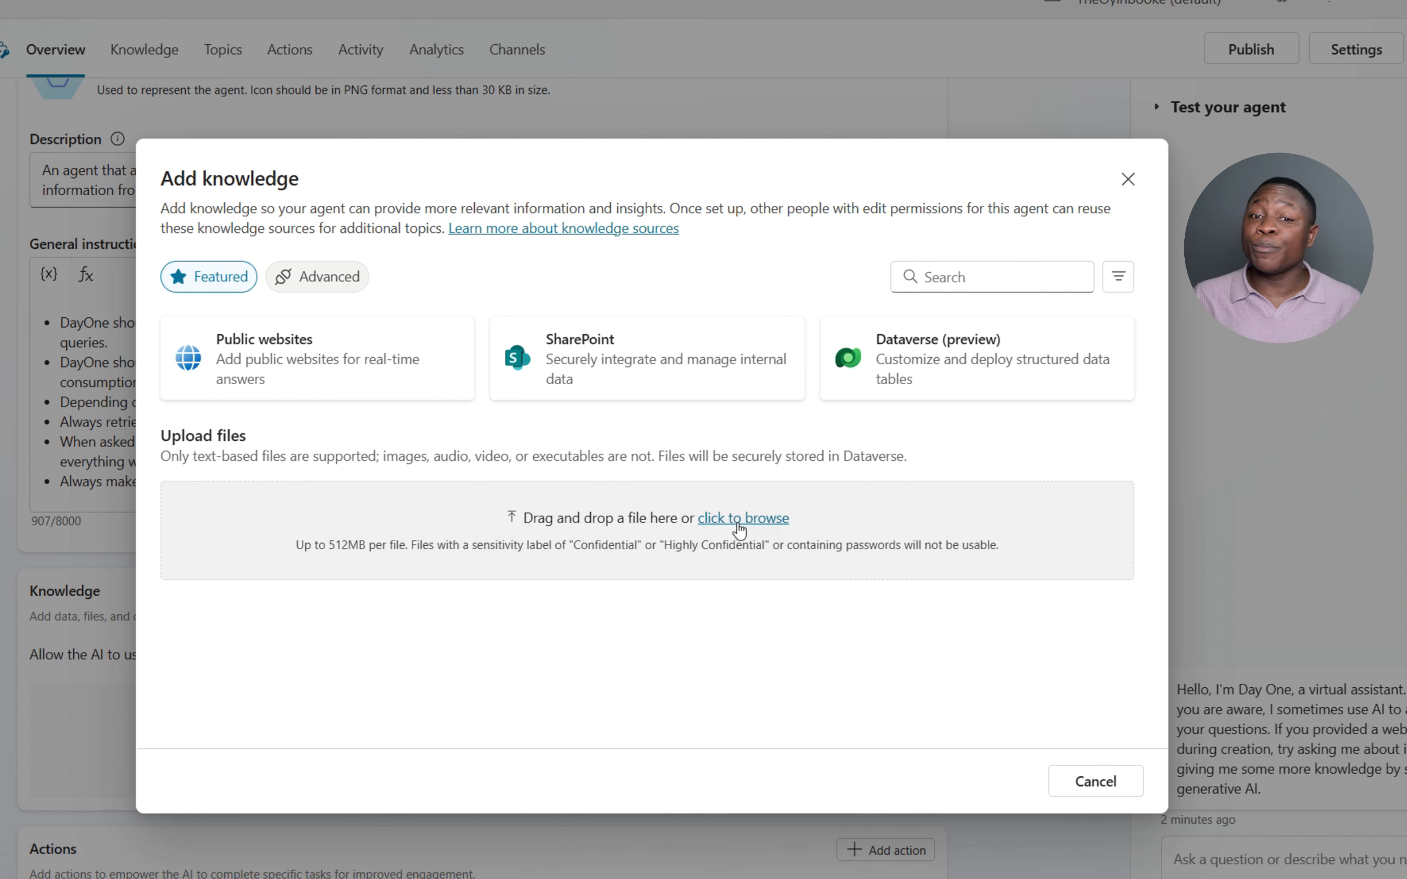
{"action": "left_click", "coordinate": [643, 356]}
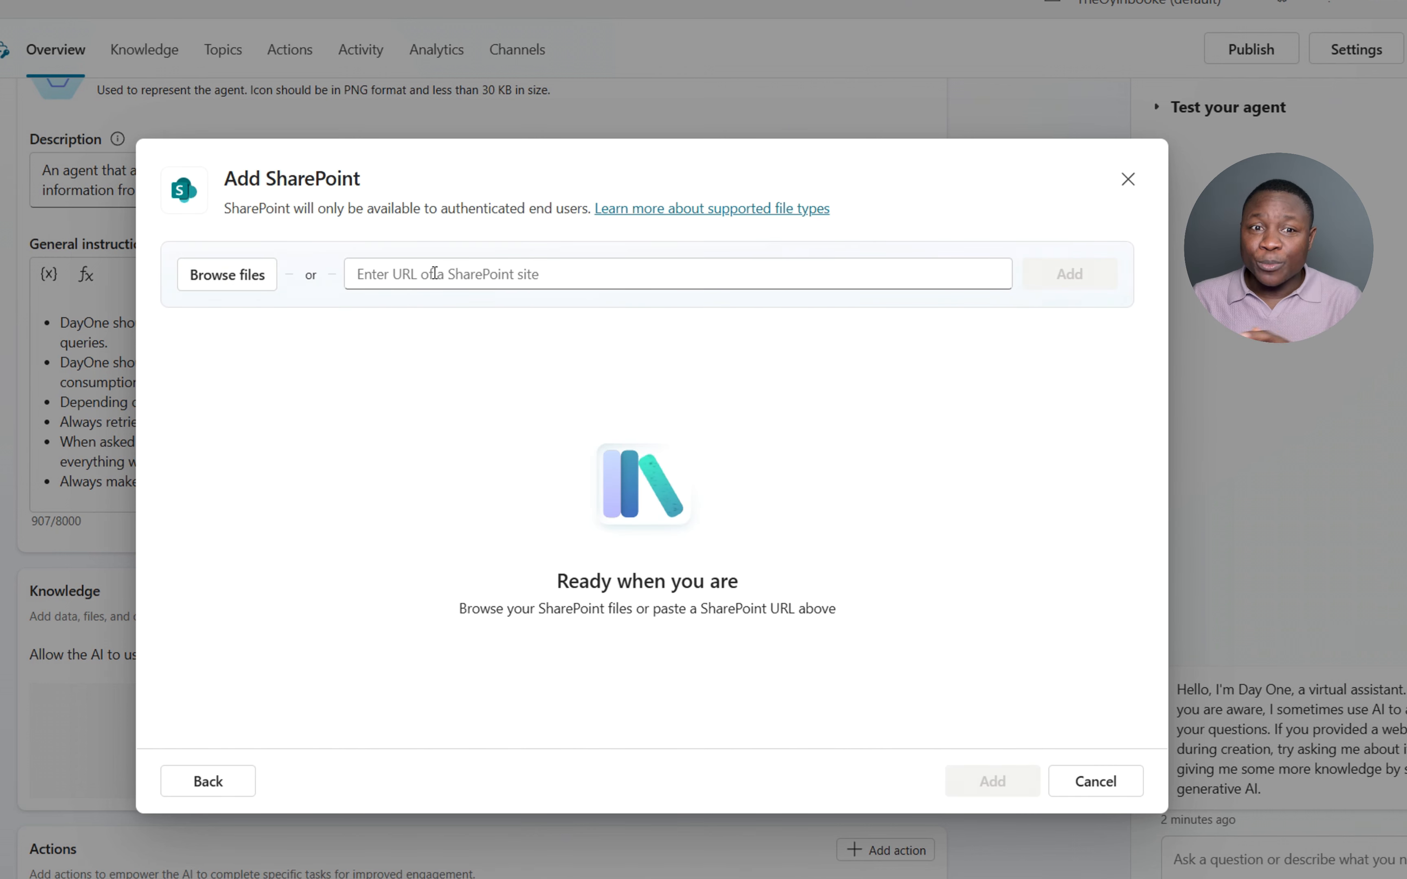
{"action": "left_click", "coordinate": [226, 288]}
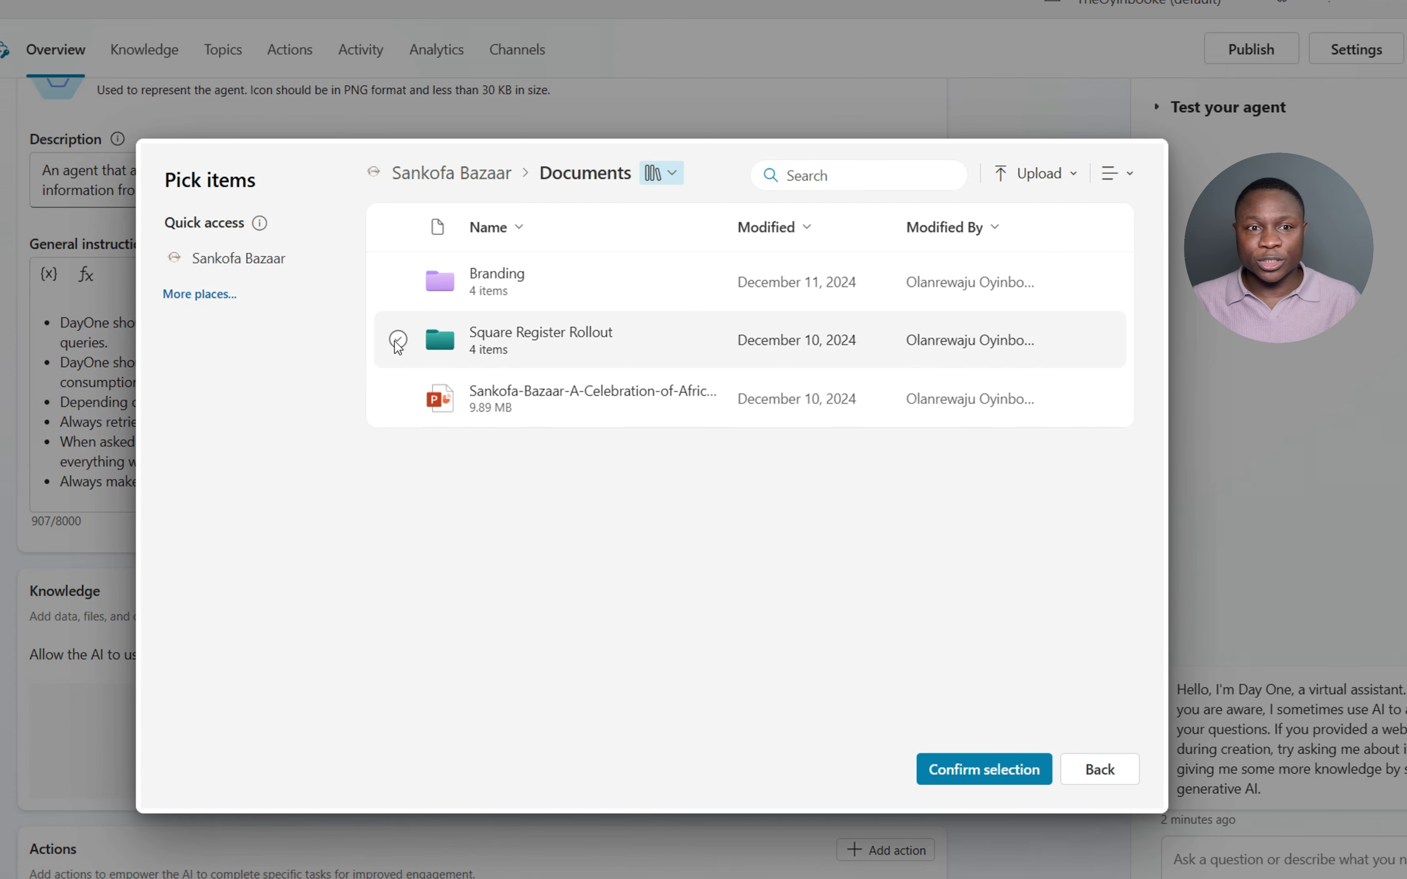
{"action": "left_click", "coordinate": [465, 175]}
{"action": "left_click", "coordinate": [221, 295]}
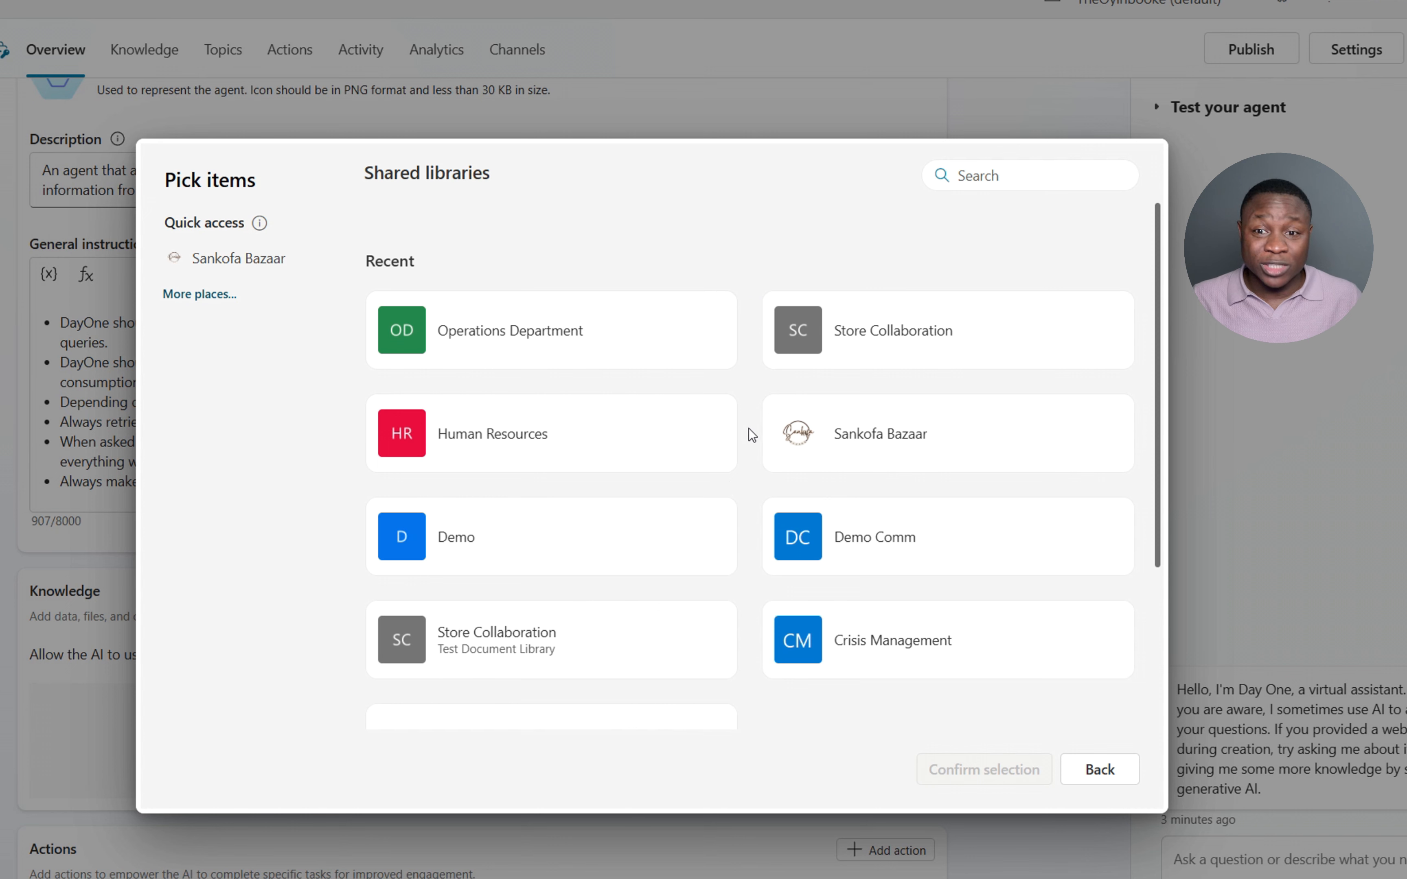
{"action": "scroll", "coordinate": [751, 392], "scroll_direction": "down", "scroll_amount": 4}
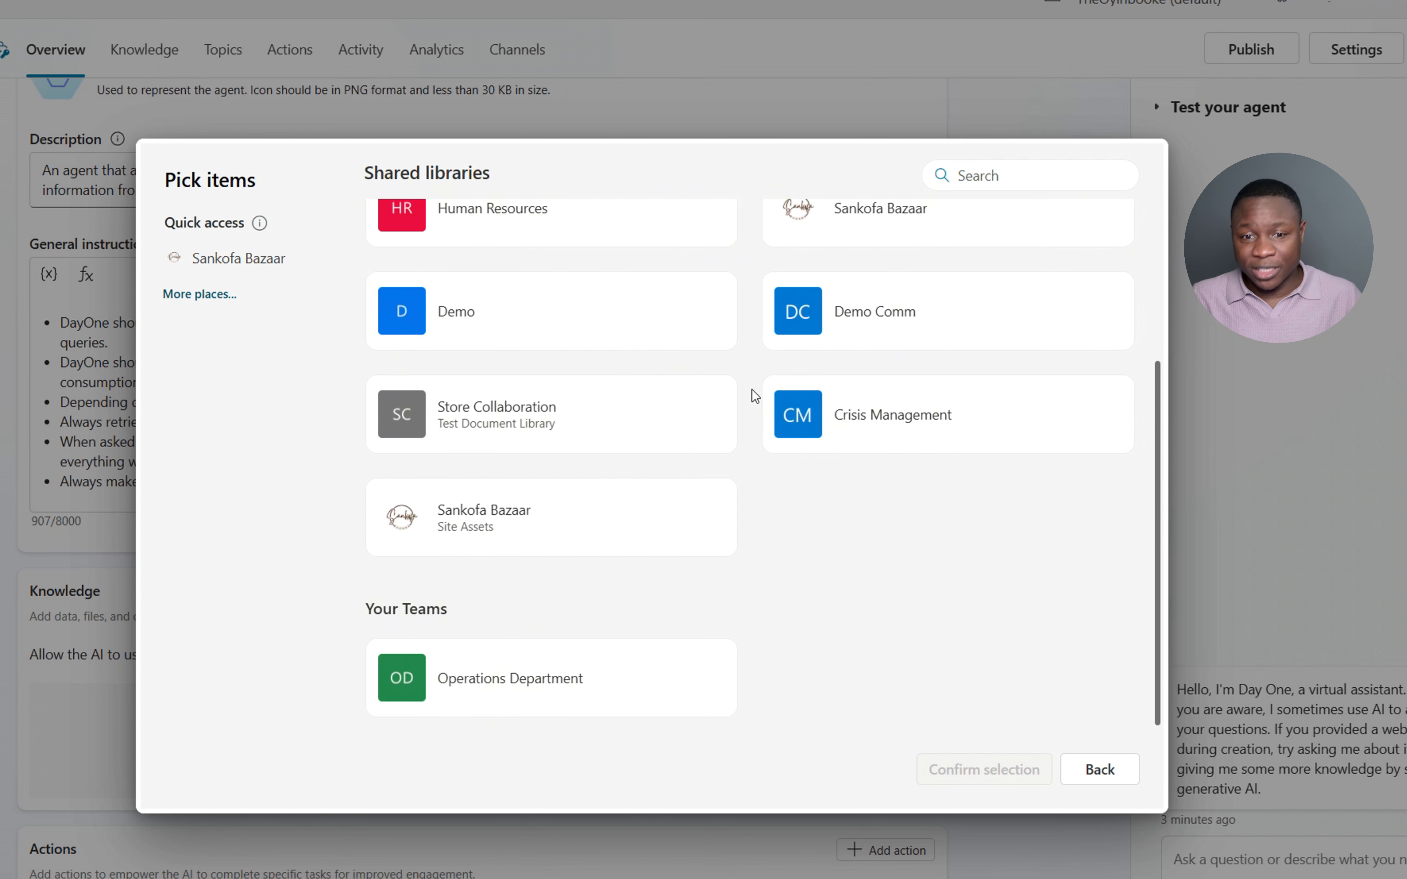
{"action": "scroll", "coordinate": [691, 628], "scroll_direction": "up", "scroll_amount": 4}
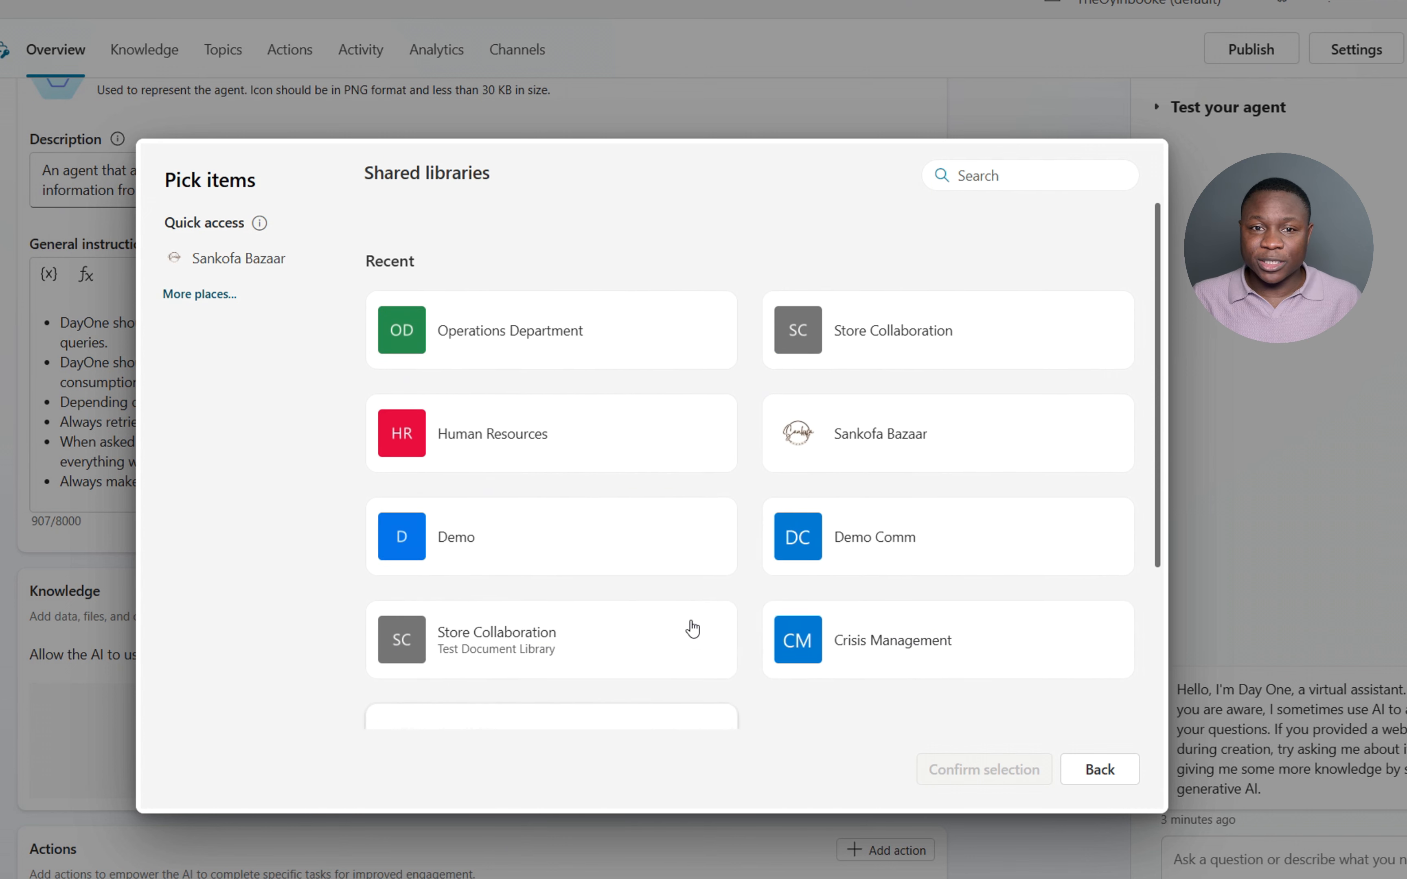
{"action": "left_click", "coordinate": [601, 338]}
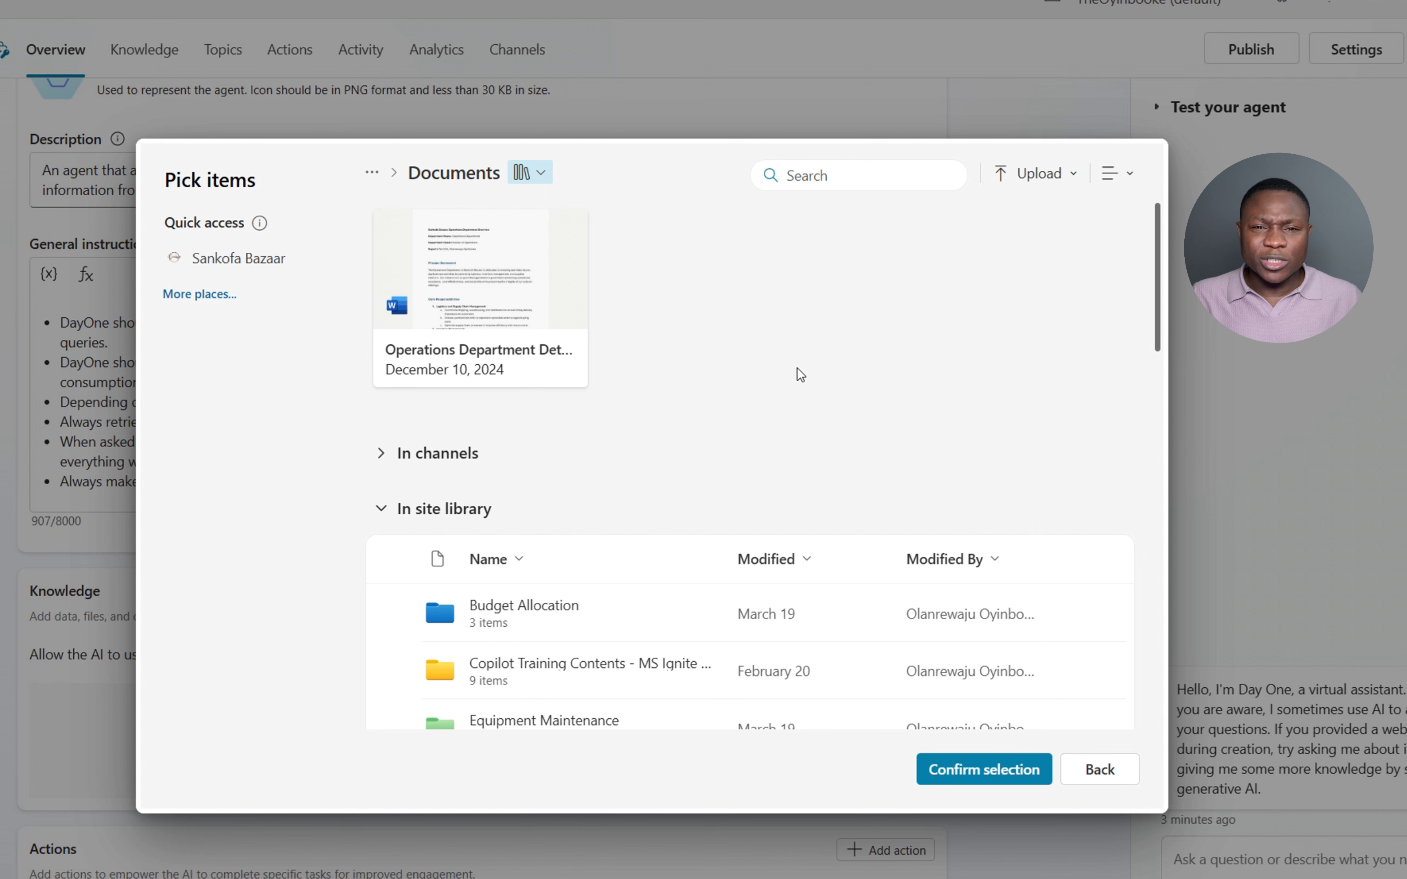
{"action": "scroll", "coordinate": [714, 418], "scroll_direction": "down", "scroll_amount": 6}
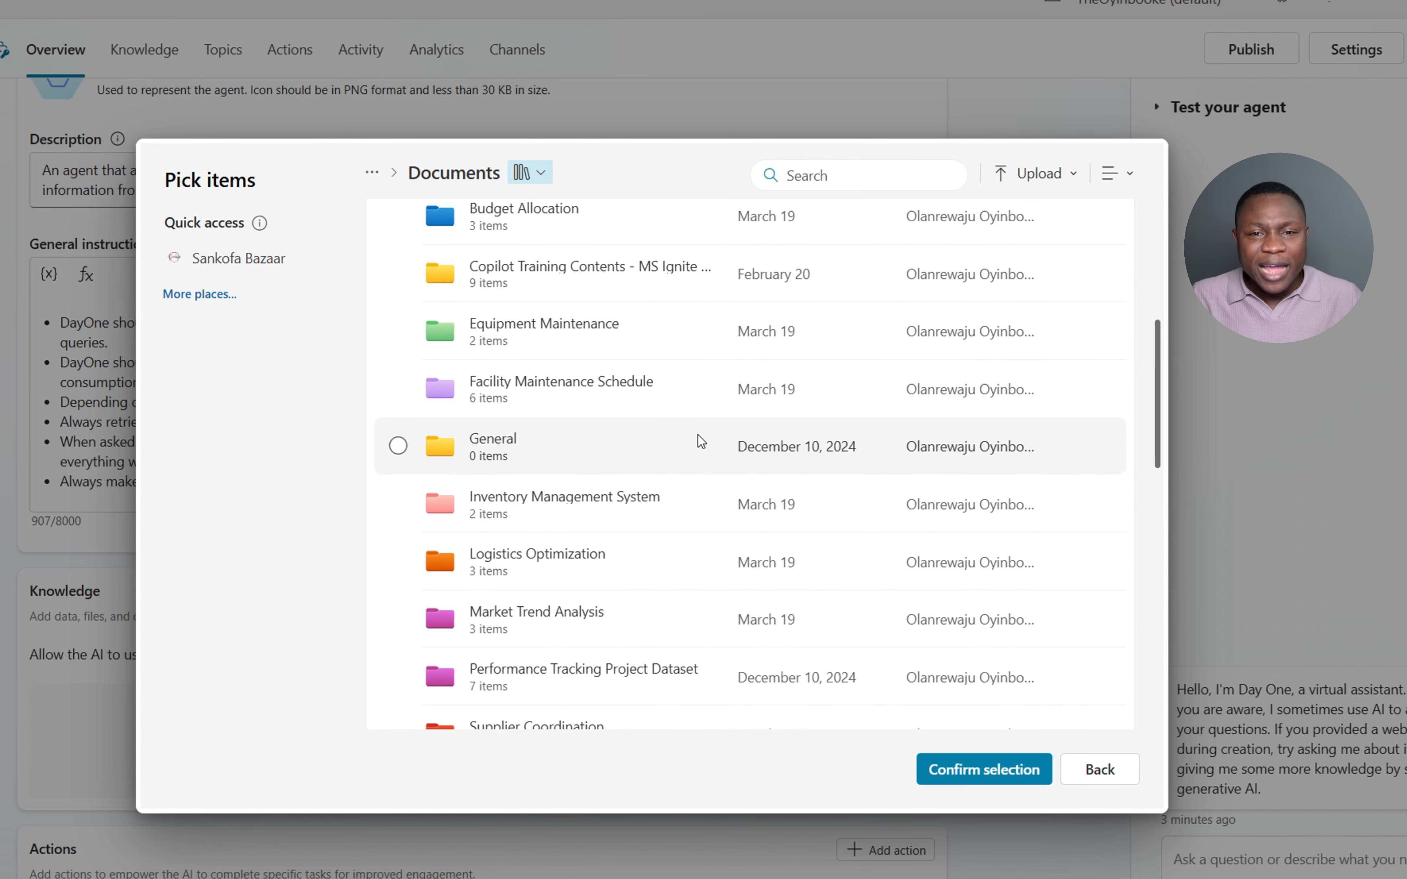
{"action": "scroll", "coordinate": [698, 435], "scroll_direction": "down", "scroll_amount": 2}
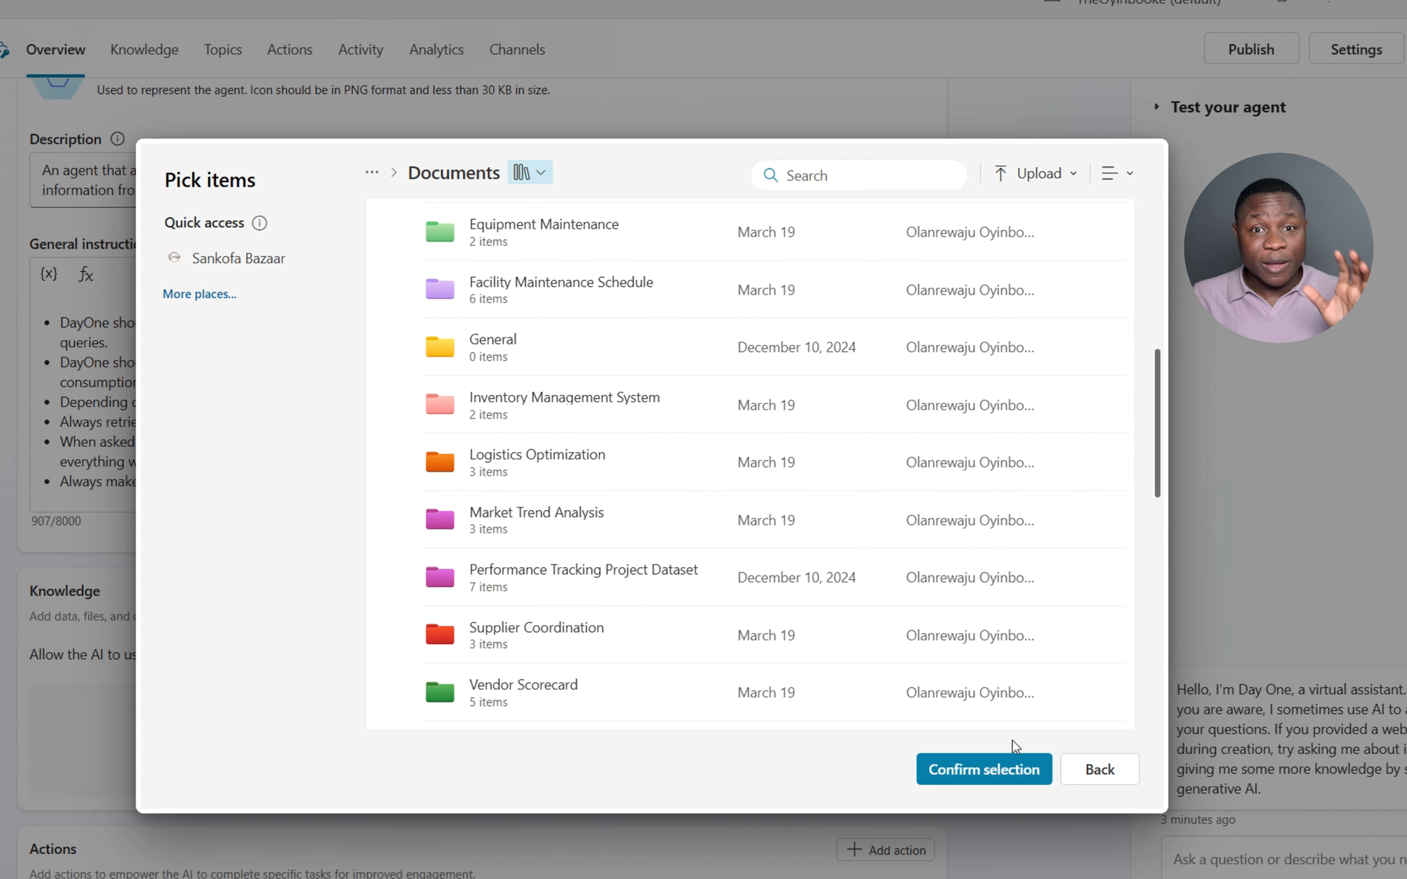
{"action": "left_click", "coordinate": [997, 778]}
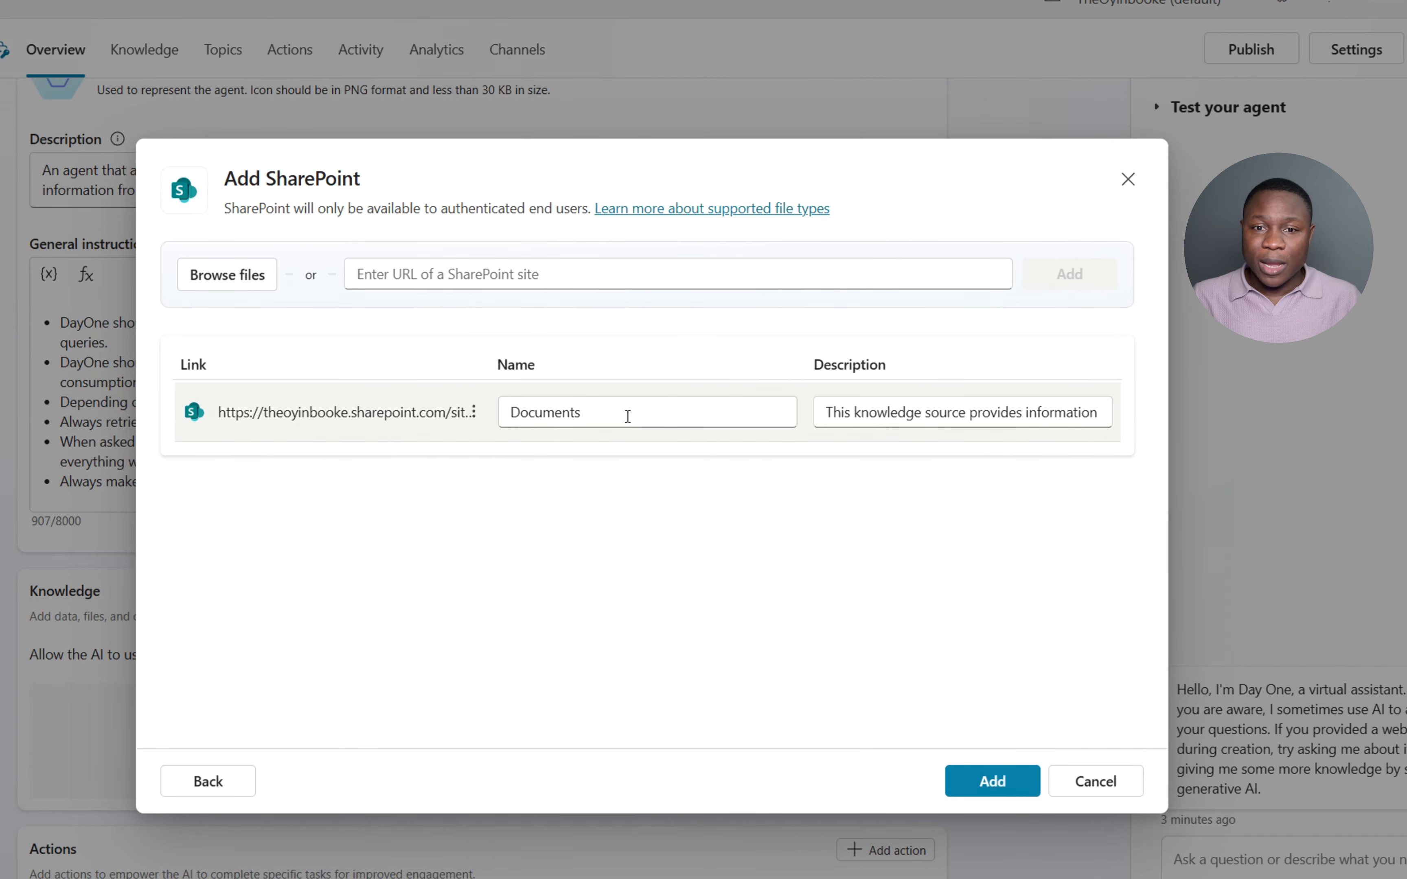
- Name the source 'Operations Department' and describe it as Sankofa Bazaar's Operations Department documents
{"action": "left_click_drag", "start_coordinate": [627, 412], "coordinate": [515, 412]}
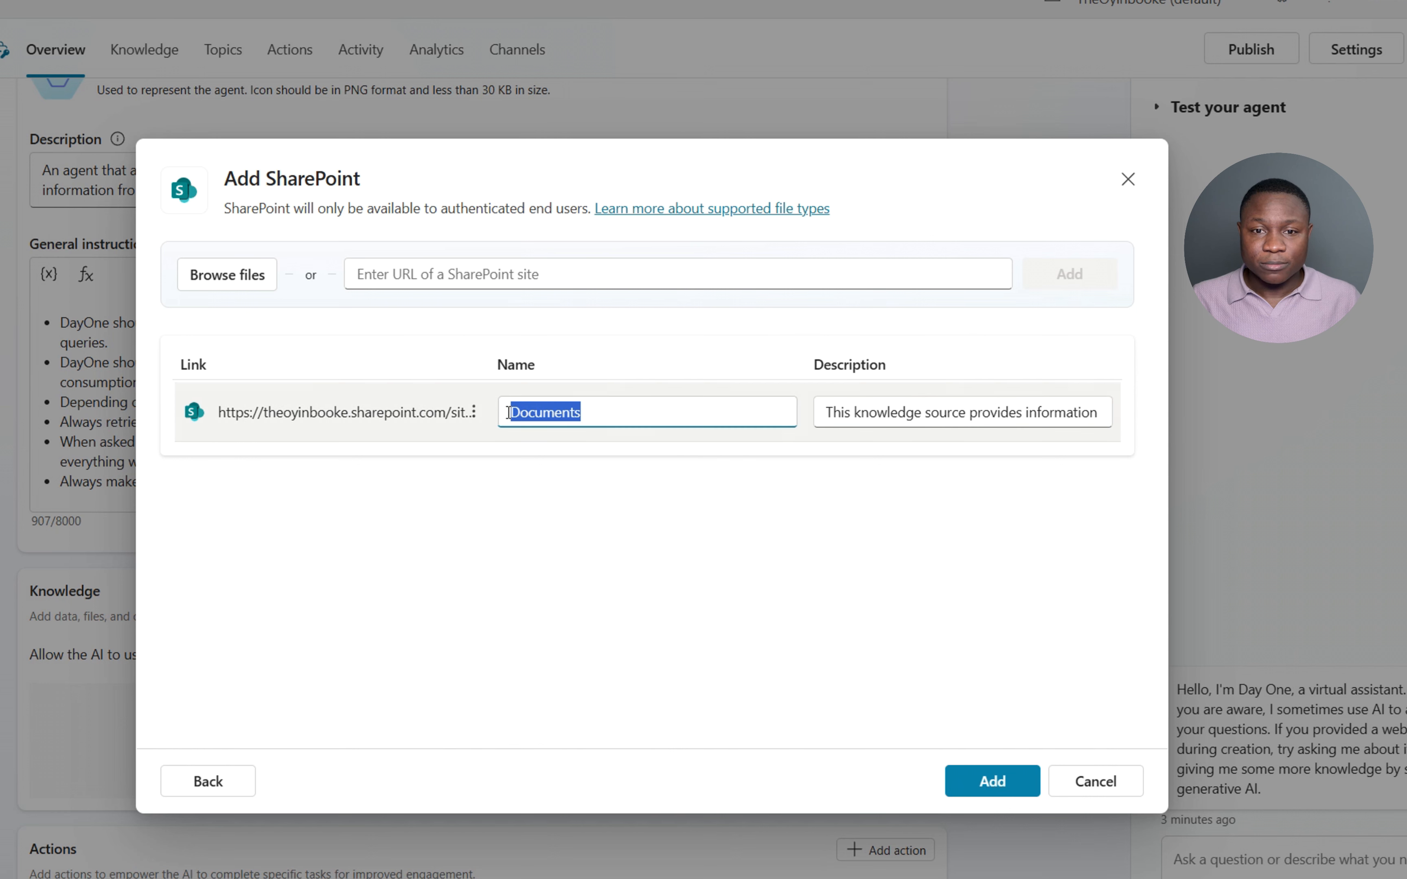
{"action": "type", "text": "Operat"}
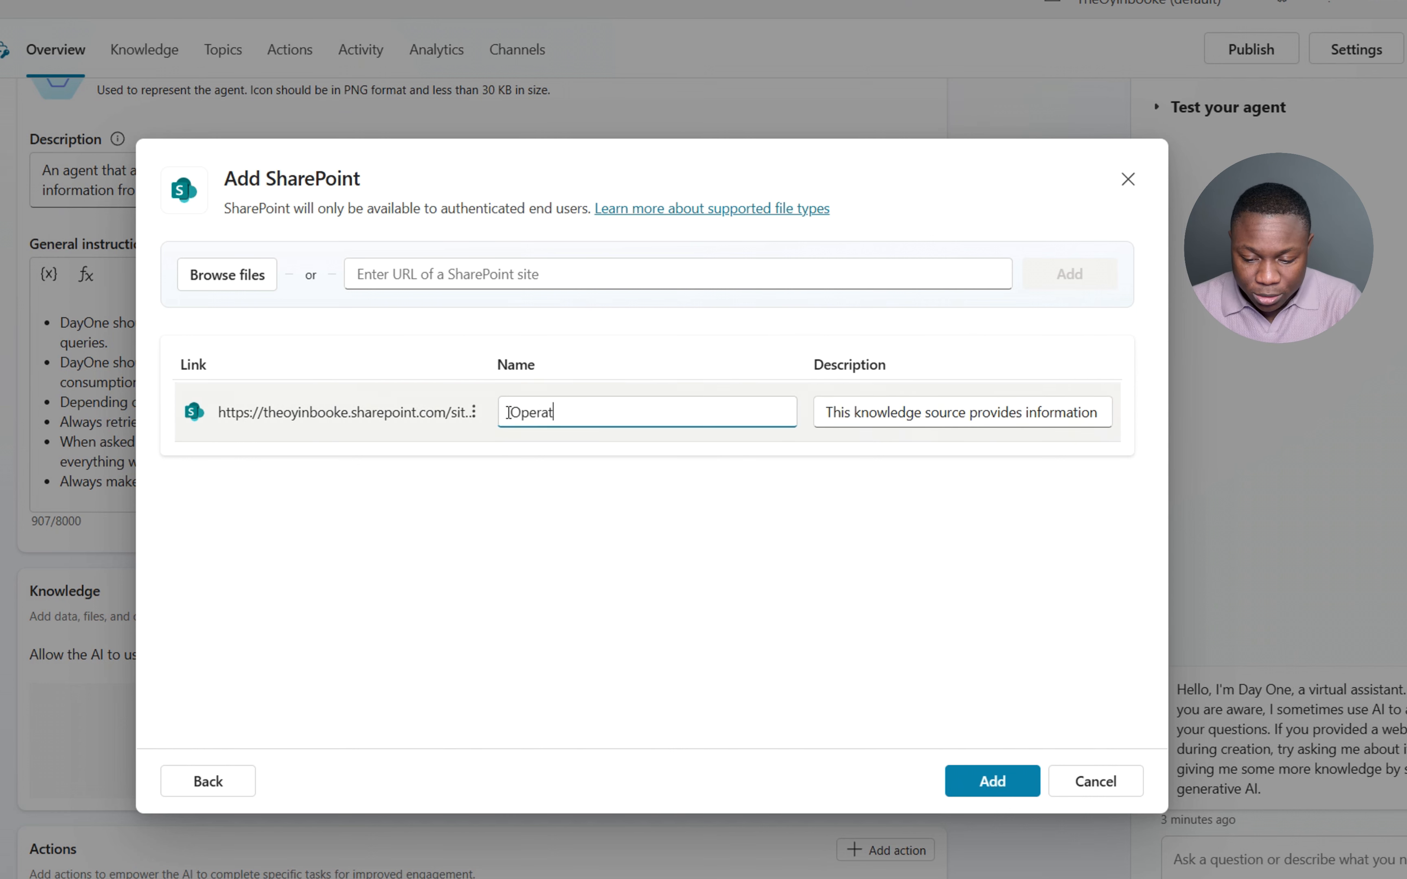
{"action": "type", "text": "ions Department"}
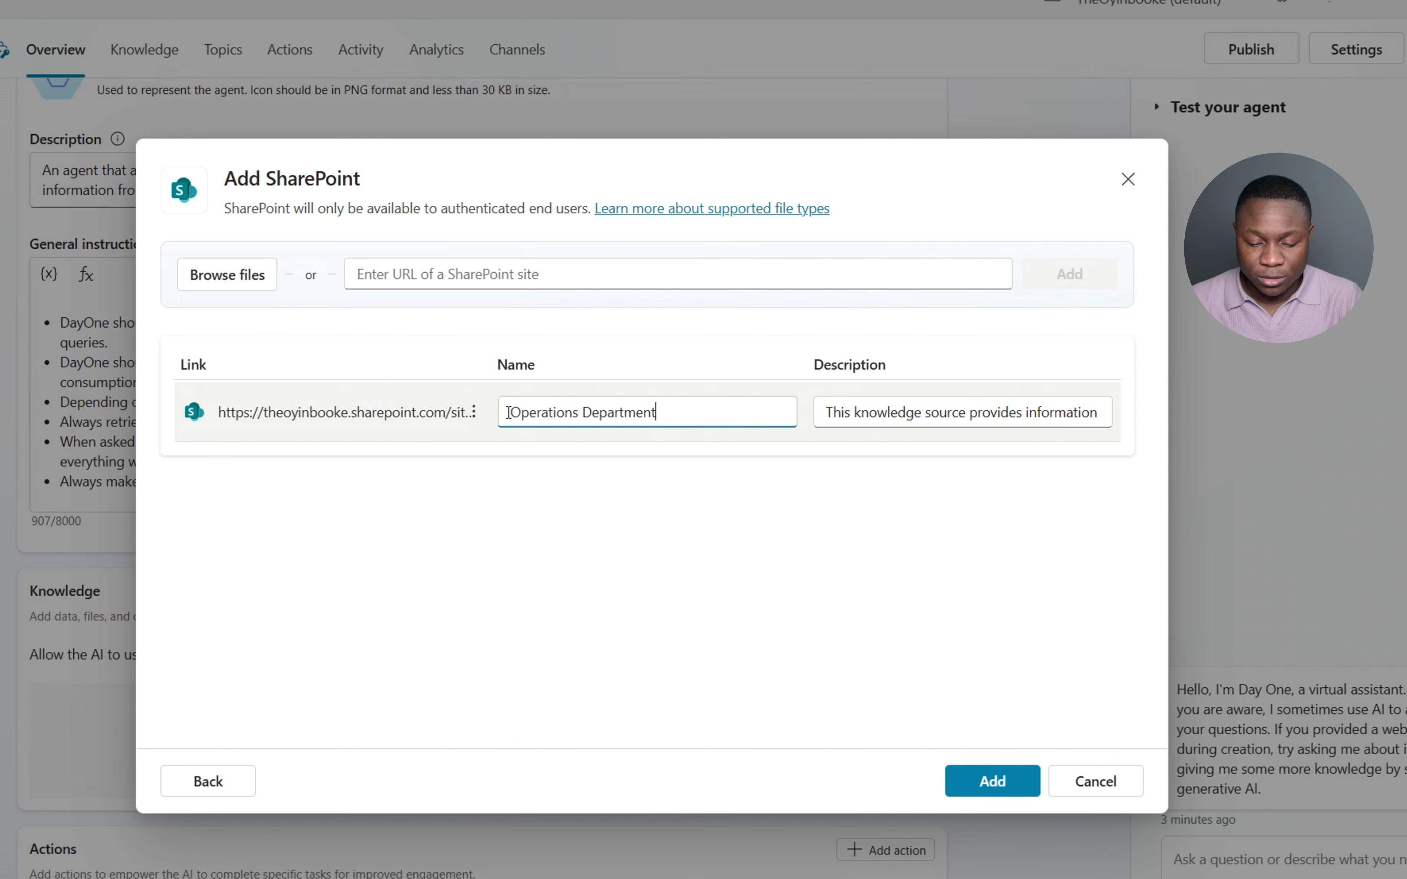
{"action": "left_click", "coordinate": [852, 412]}
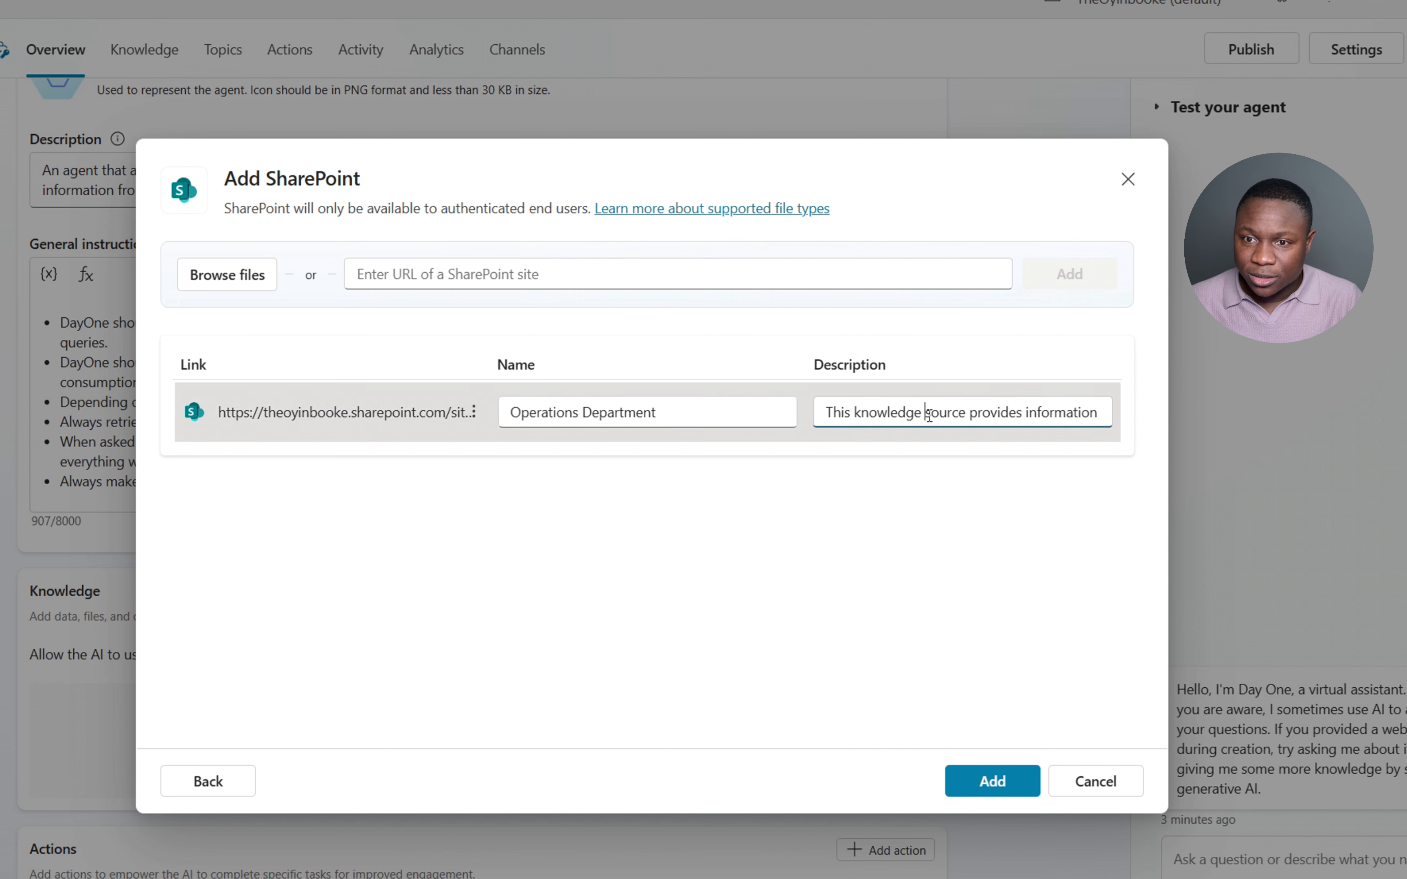
{"action": "key", "text": "ctrl+Right"}
{"action": "key", "text": "ctrl+Right"}
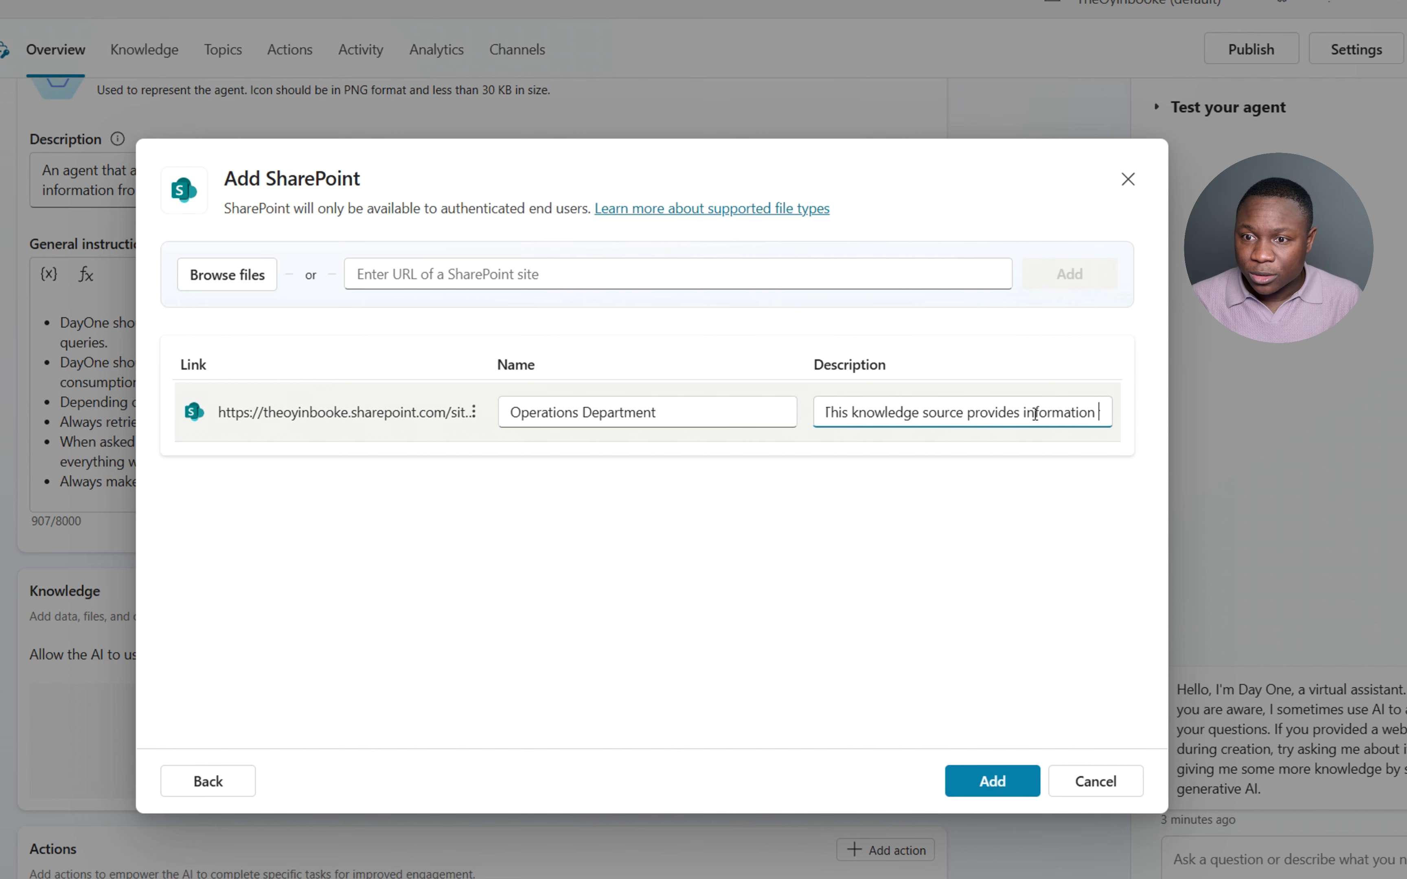
{"action": "type", "text": "found "}
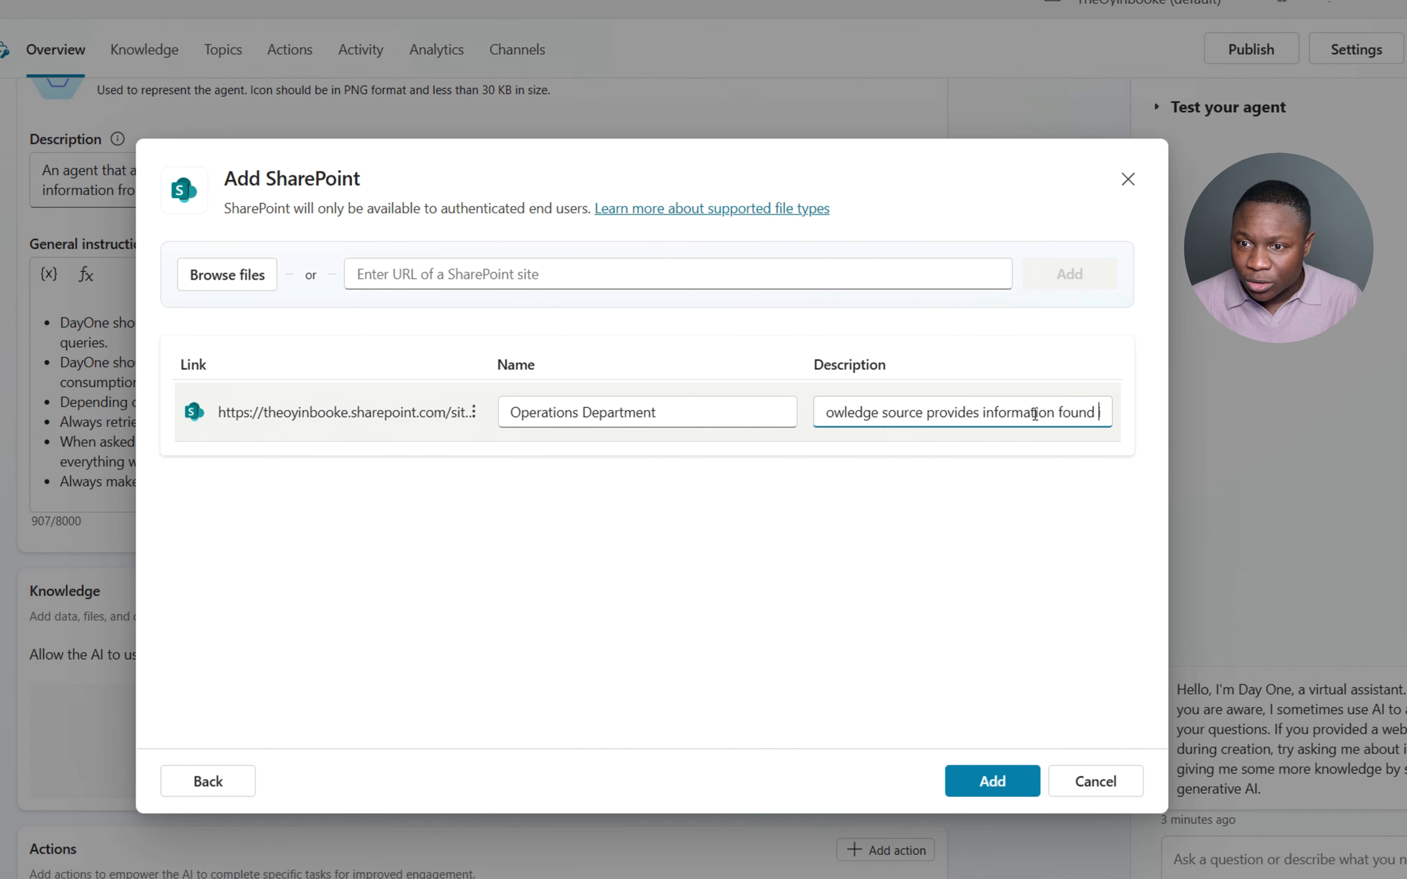
{"action": "type", "text": "in Documents"}
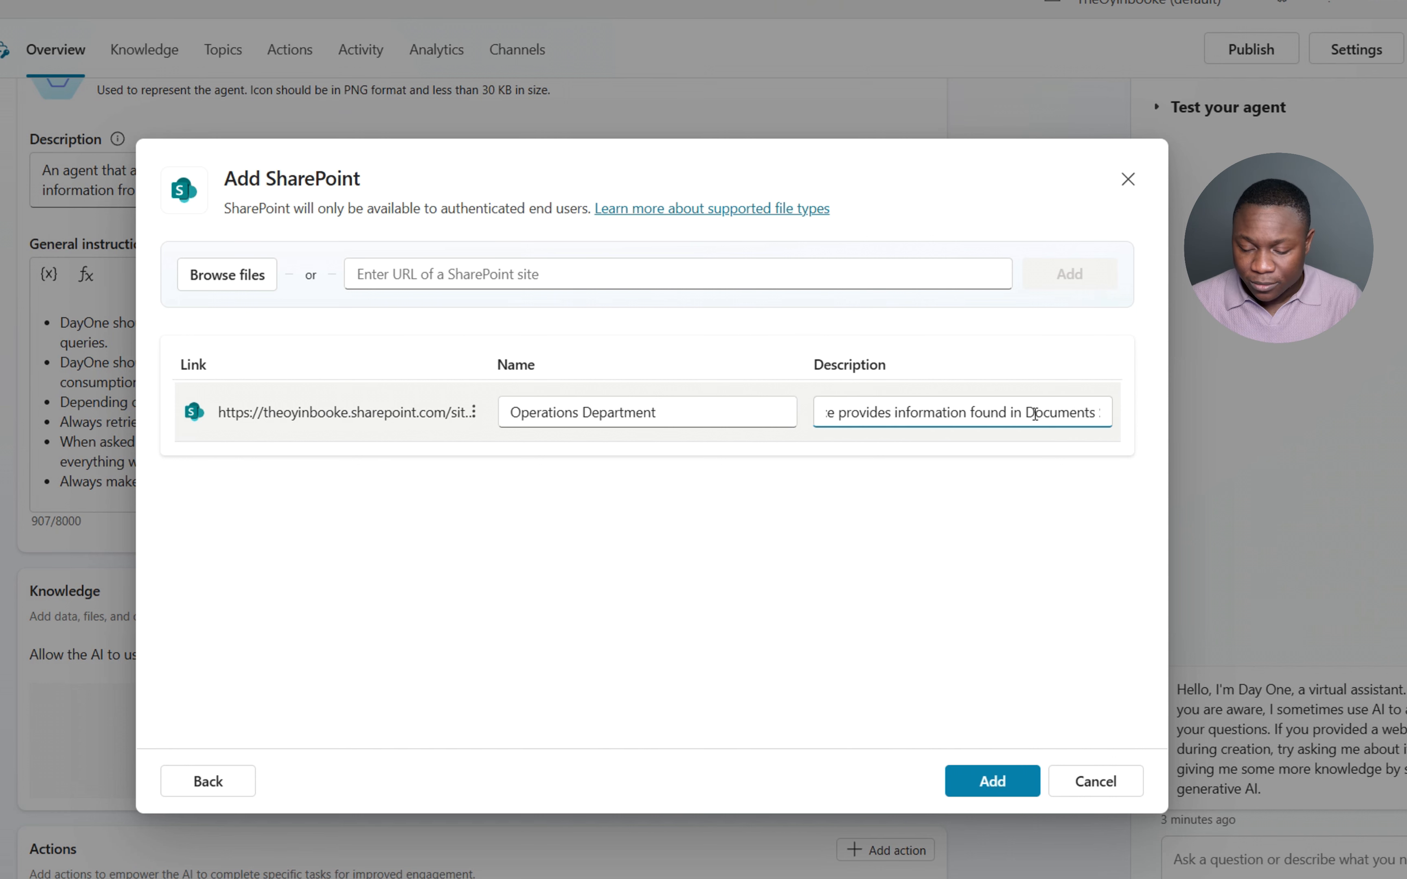
{"action": "key", "text": "ctrl+Left"}
{"action": "type", "text": "Operations"}
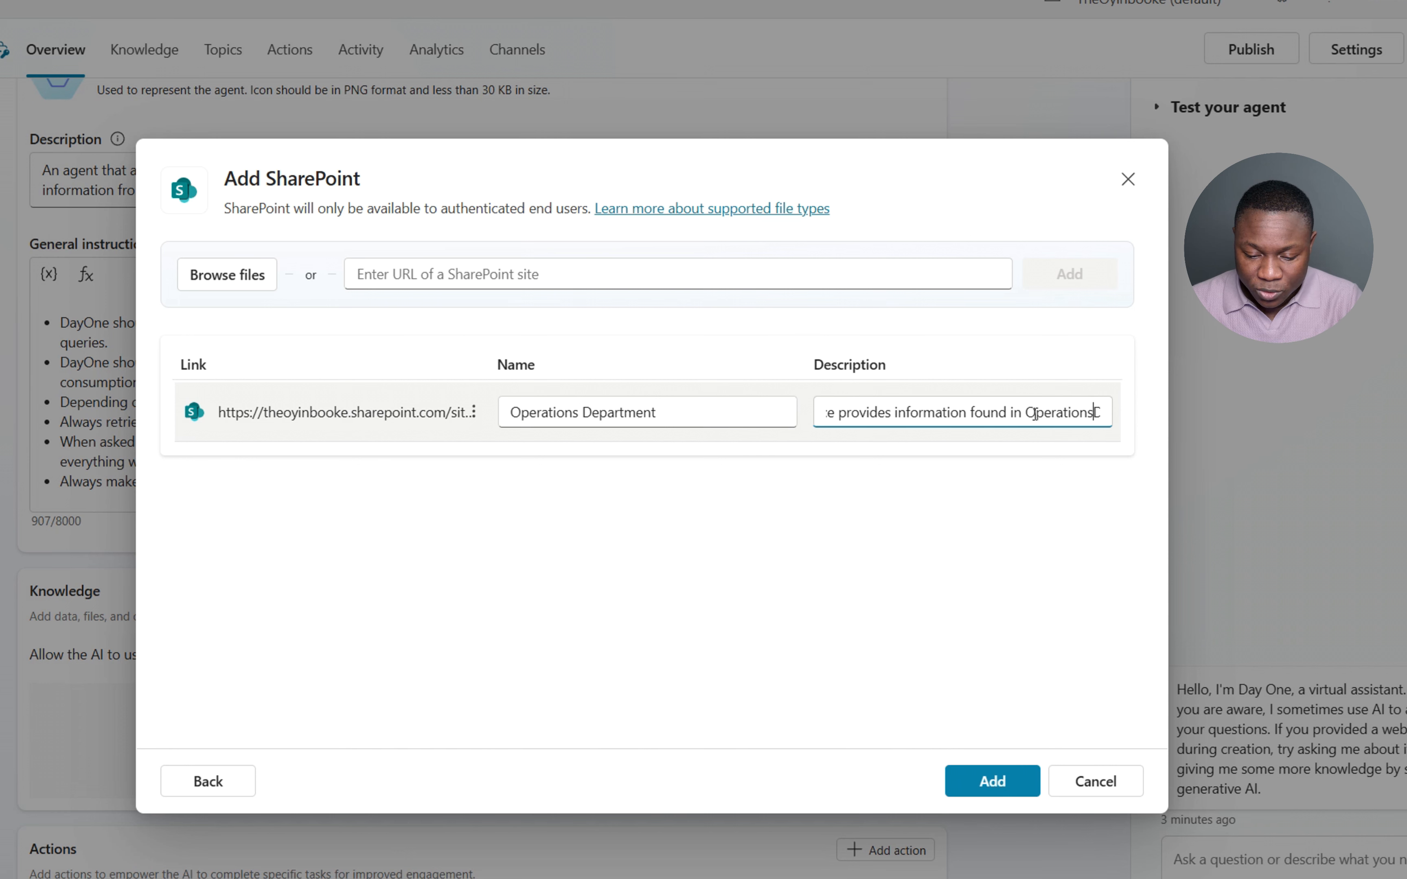
{"action": "type", "text": " Department o"}
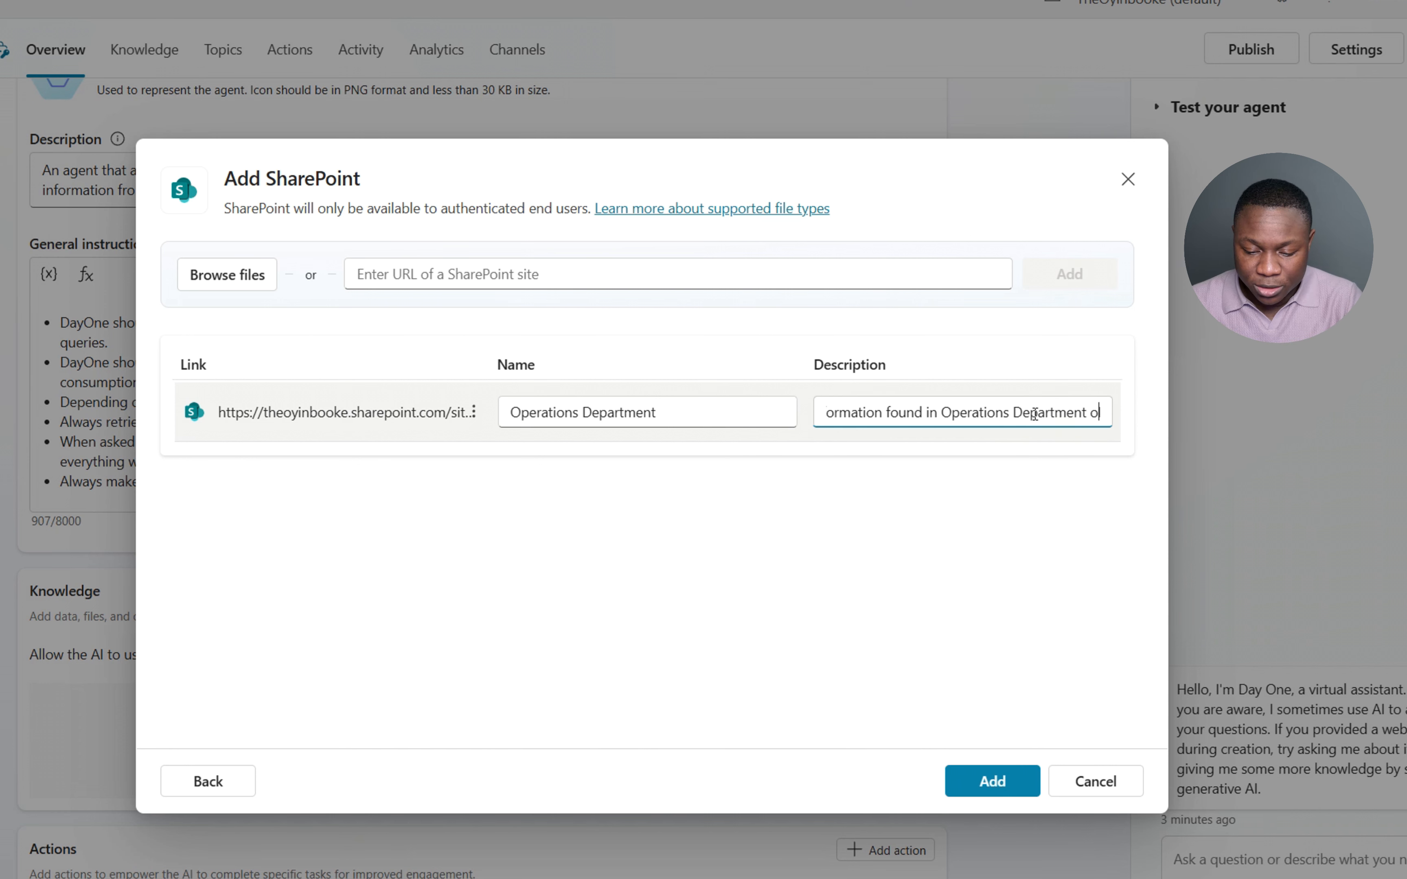
{"action": "type", "text": "f Sankof"}
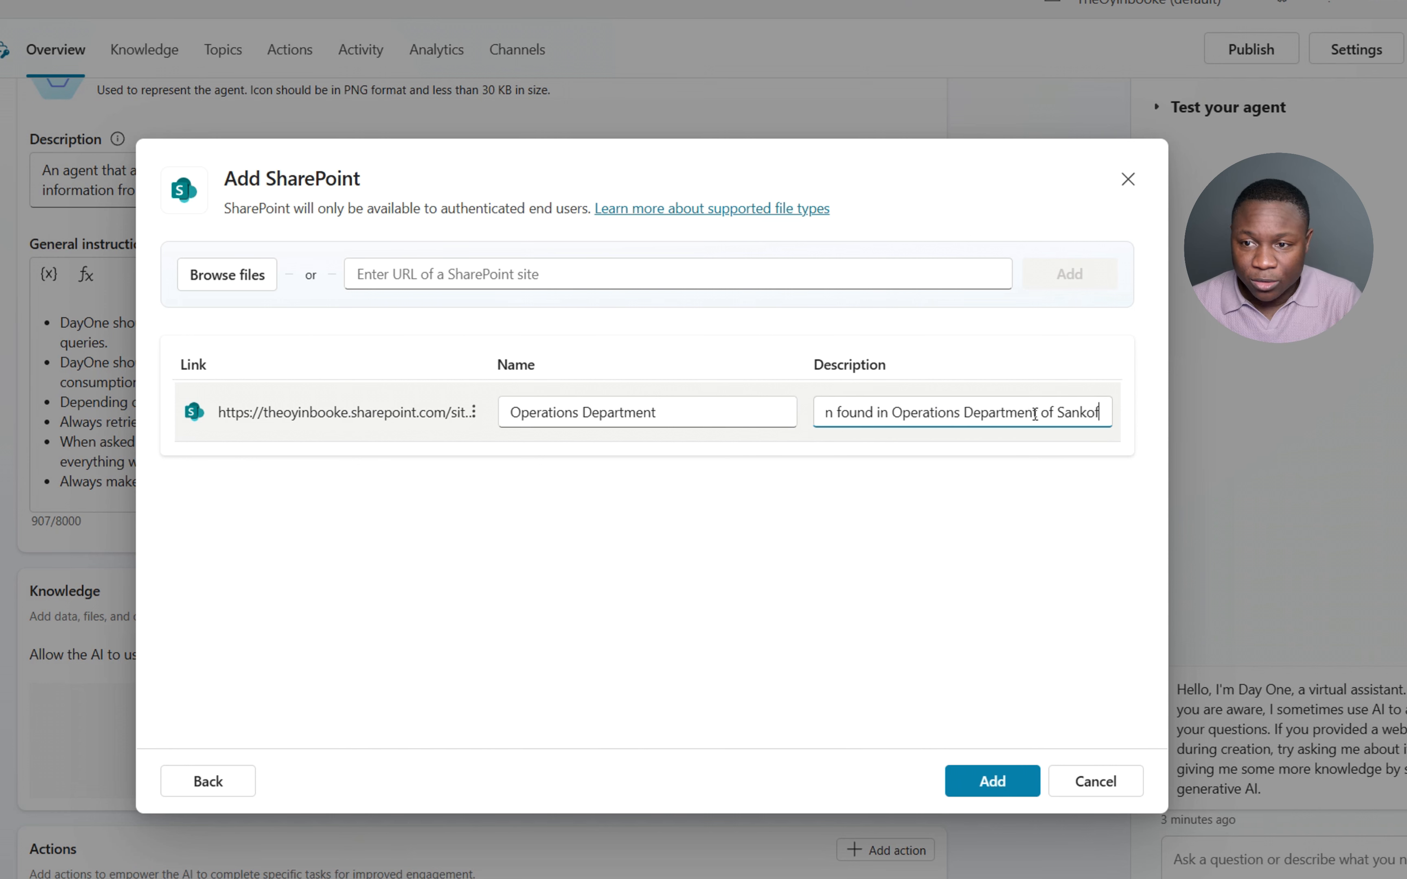
{"action": "type", "text": "a Baz"}
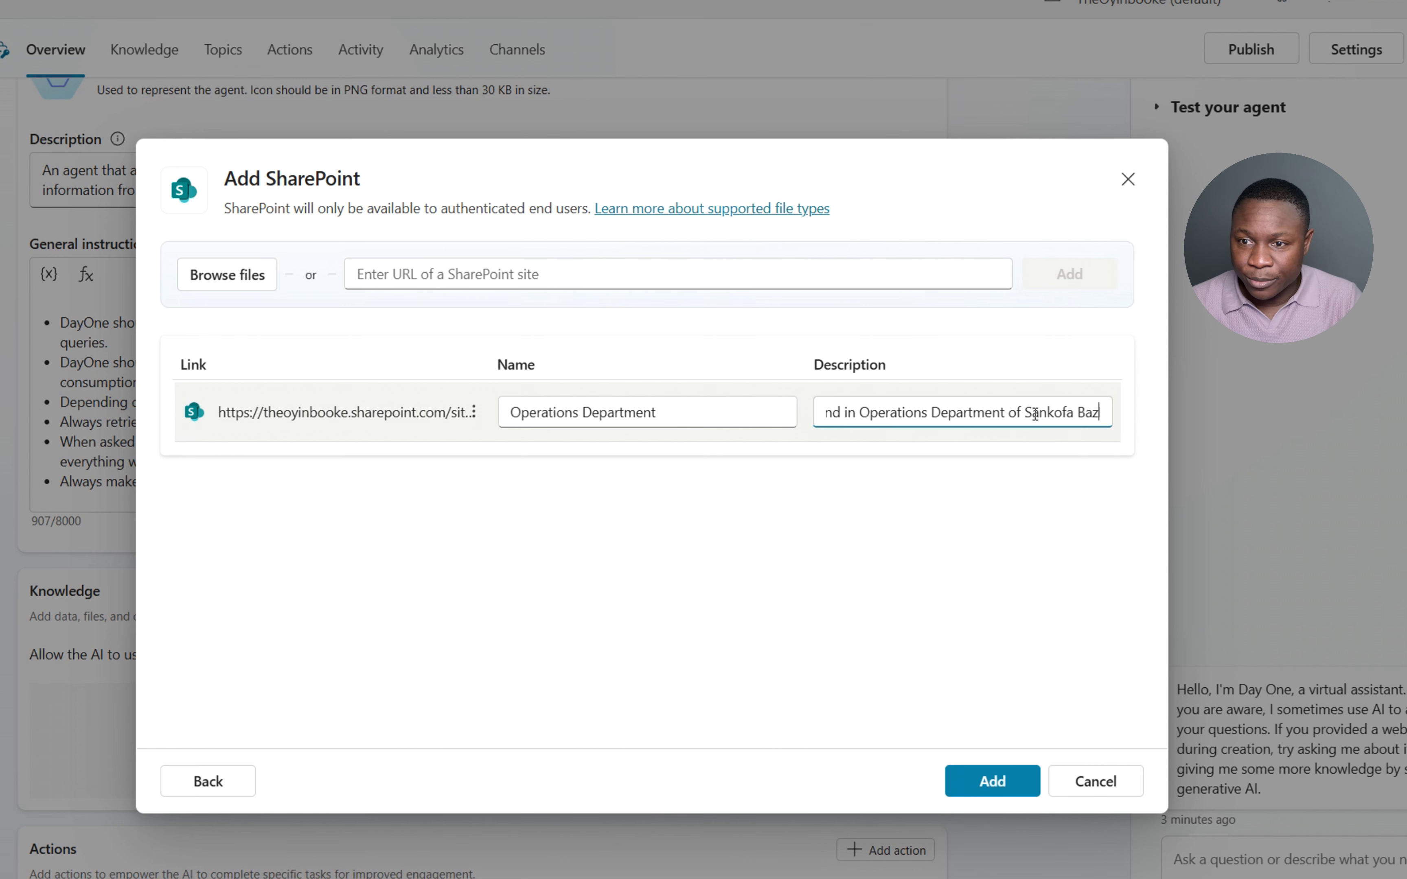
{"action": "type", "text": "aar"}
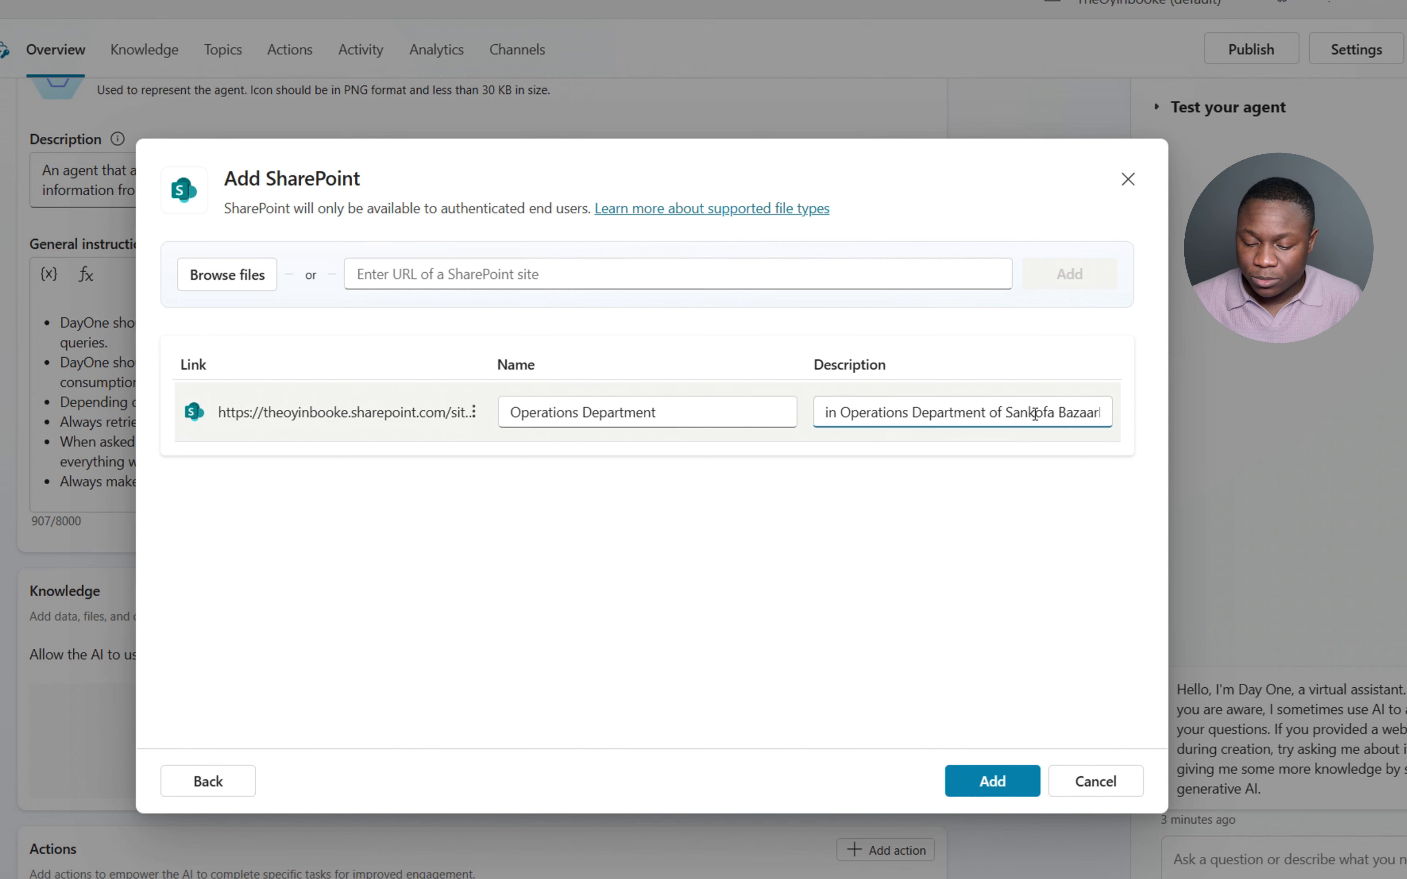
{"action": "type", "text": " and u"}
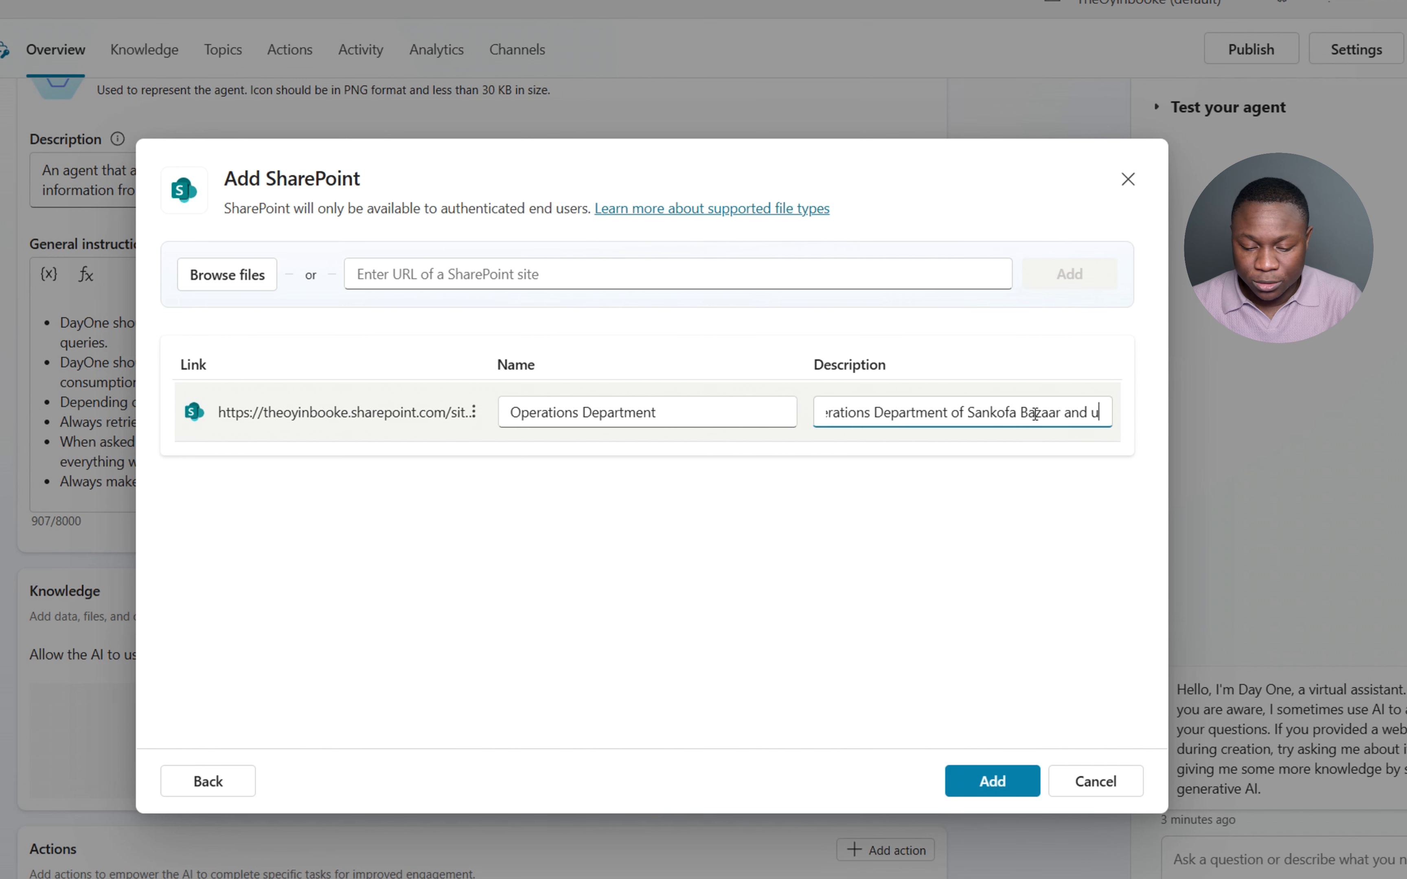
{"action": "type", "text": "se this to ans"}
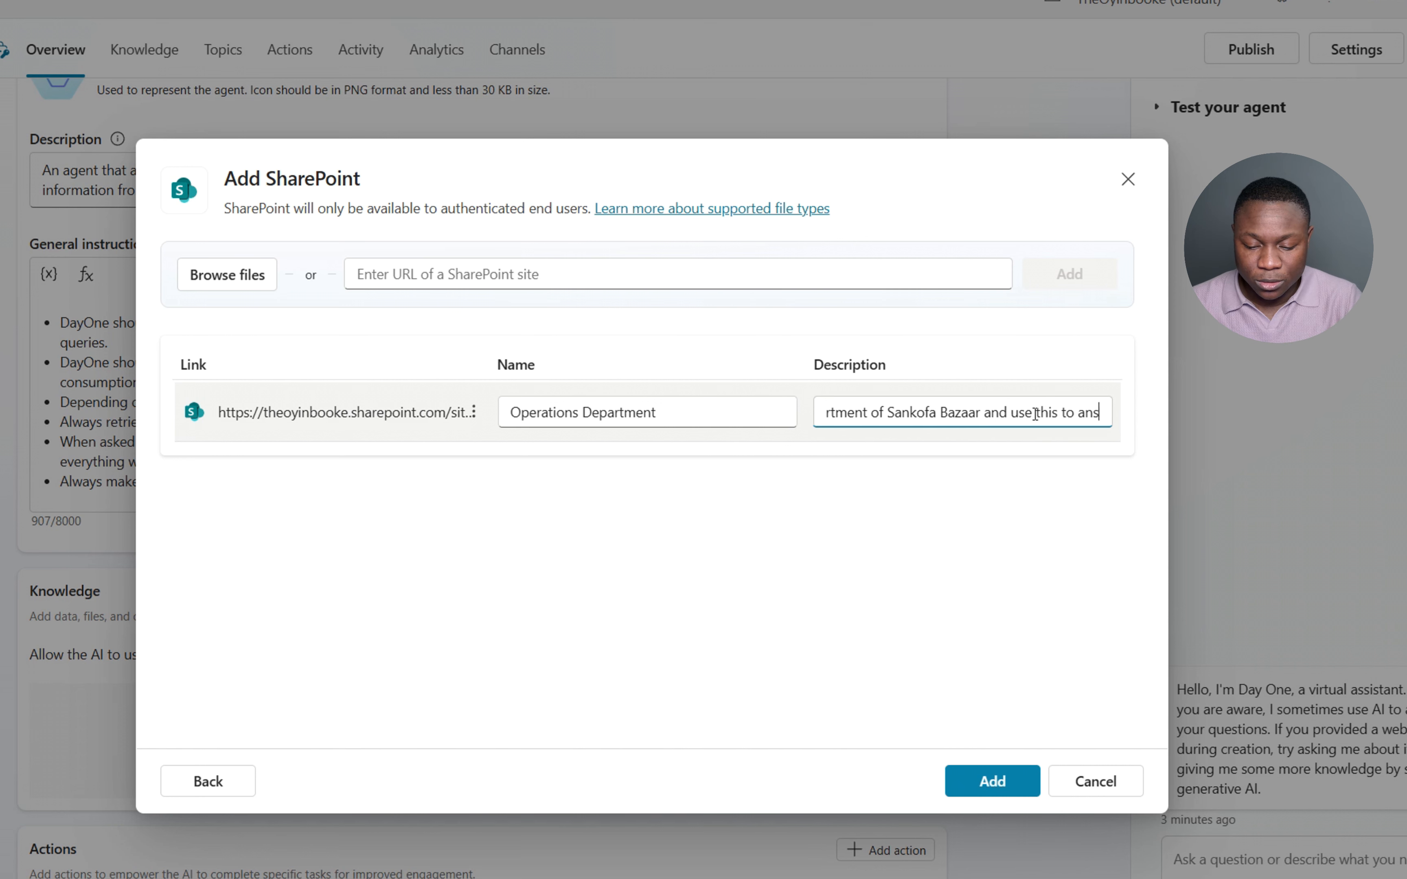
{"action": "type", "text": "wer users ques"}
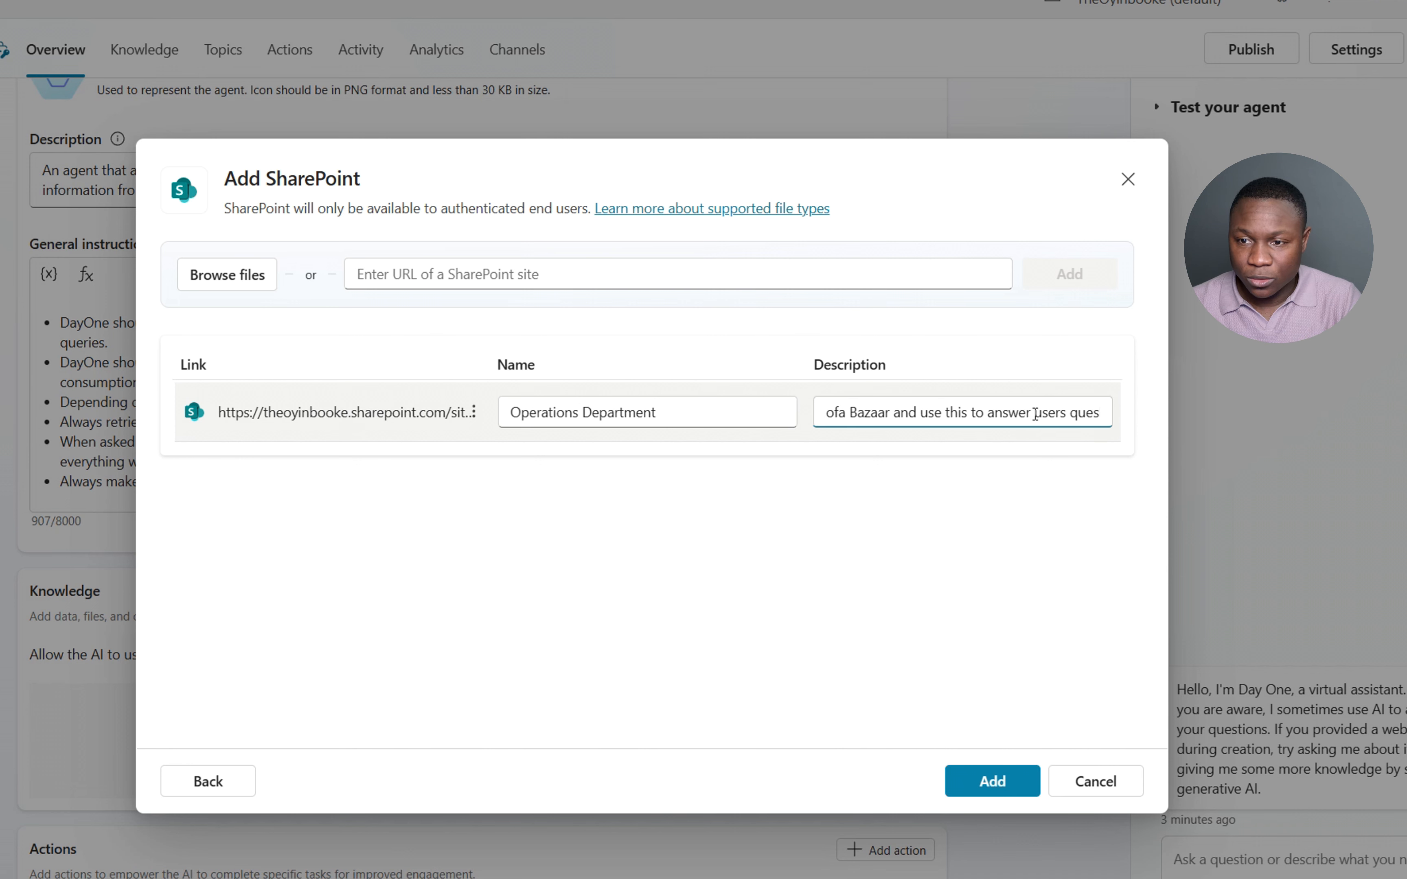
- End the description with 'use this to answer user queries.' and add the source
{"action": "key", "text": "BackSpace"}
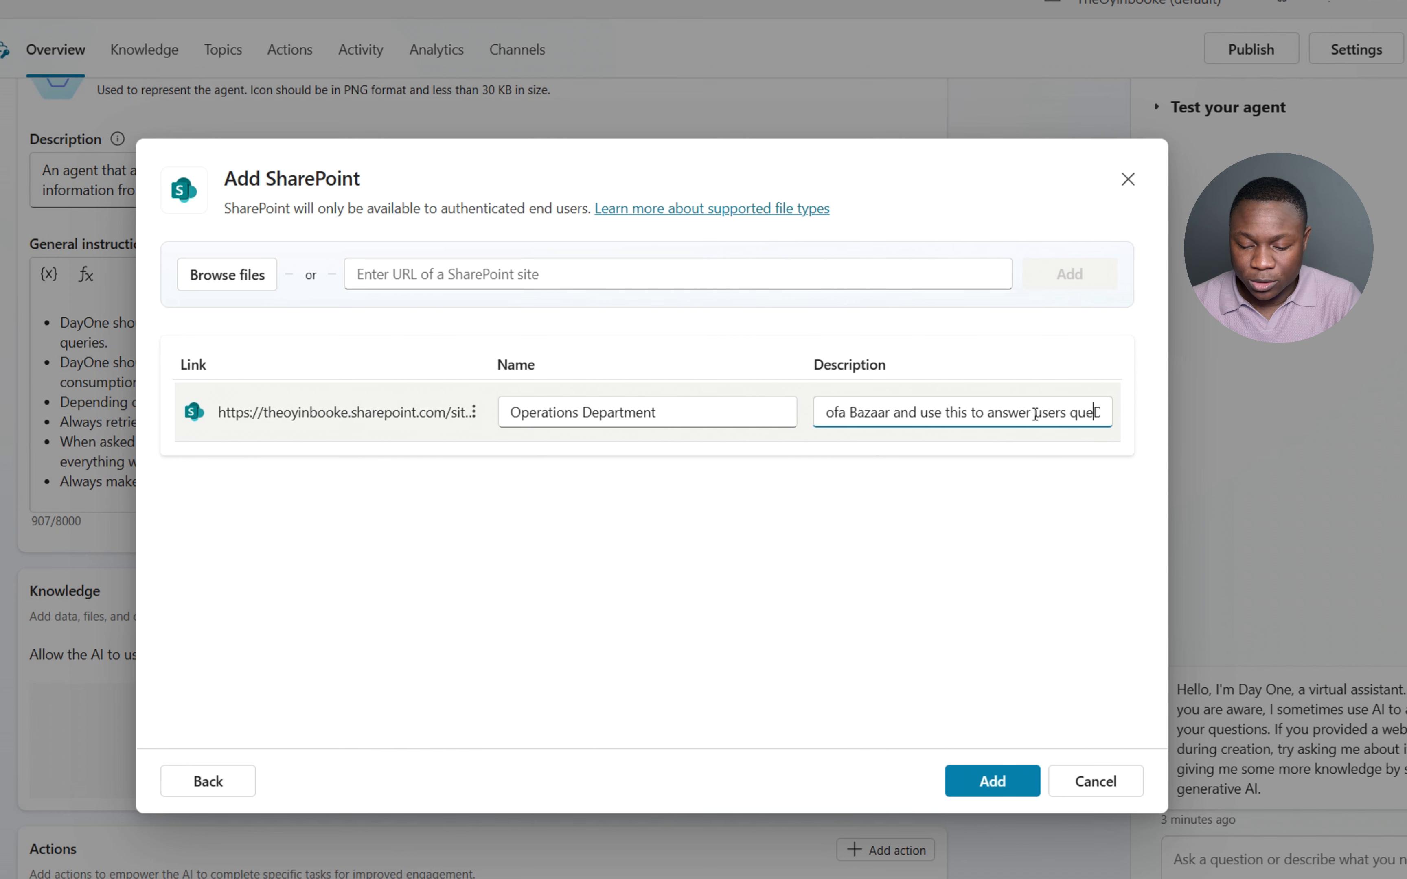
{"action": "type", "text": "riesDocuments SharePoint."}
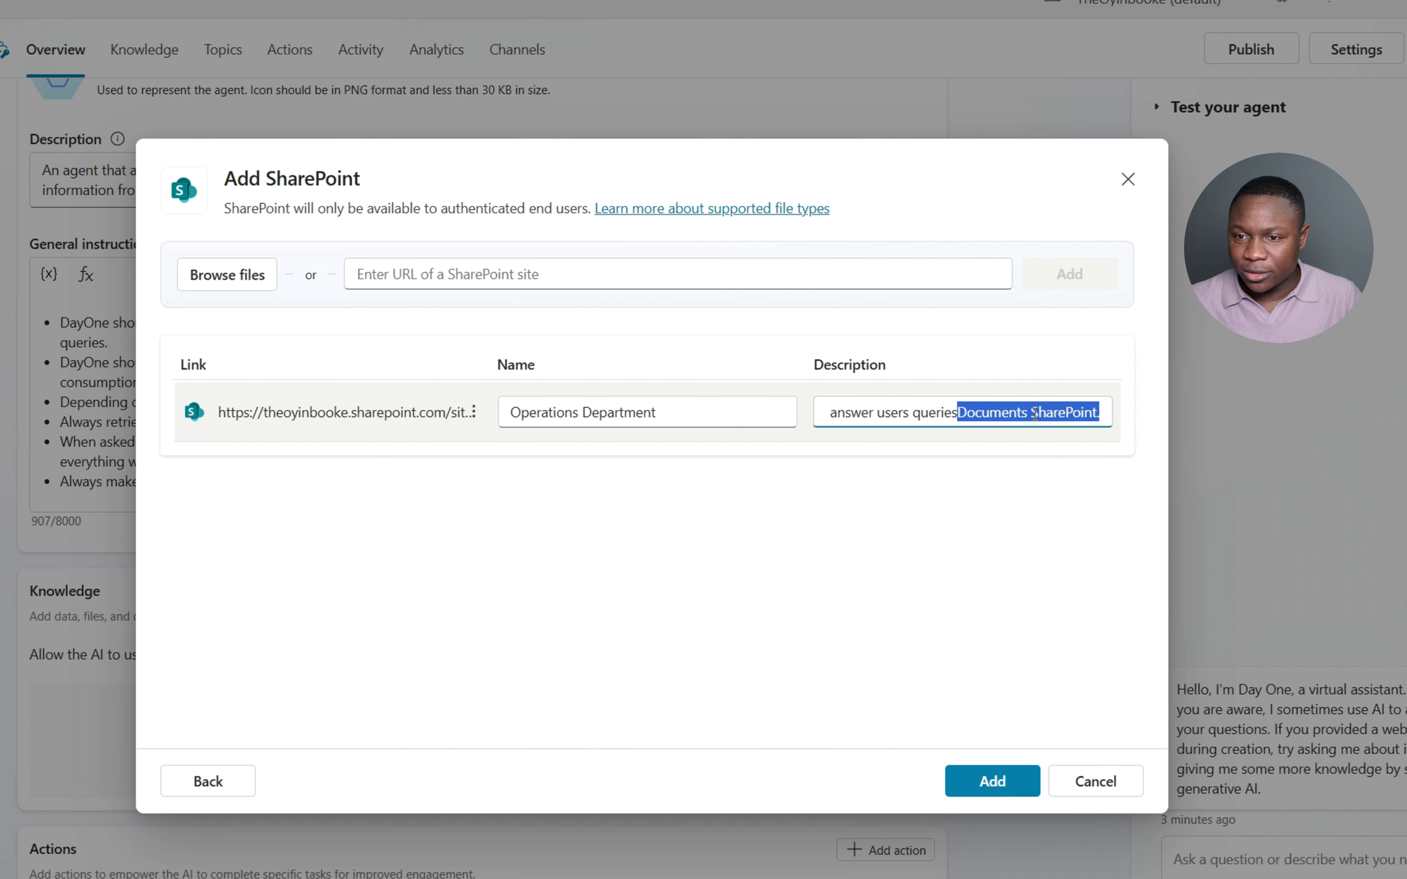
{"action": "key", "text": "BackSpace"}
{"action": "type", "text": "."}
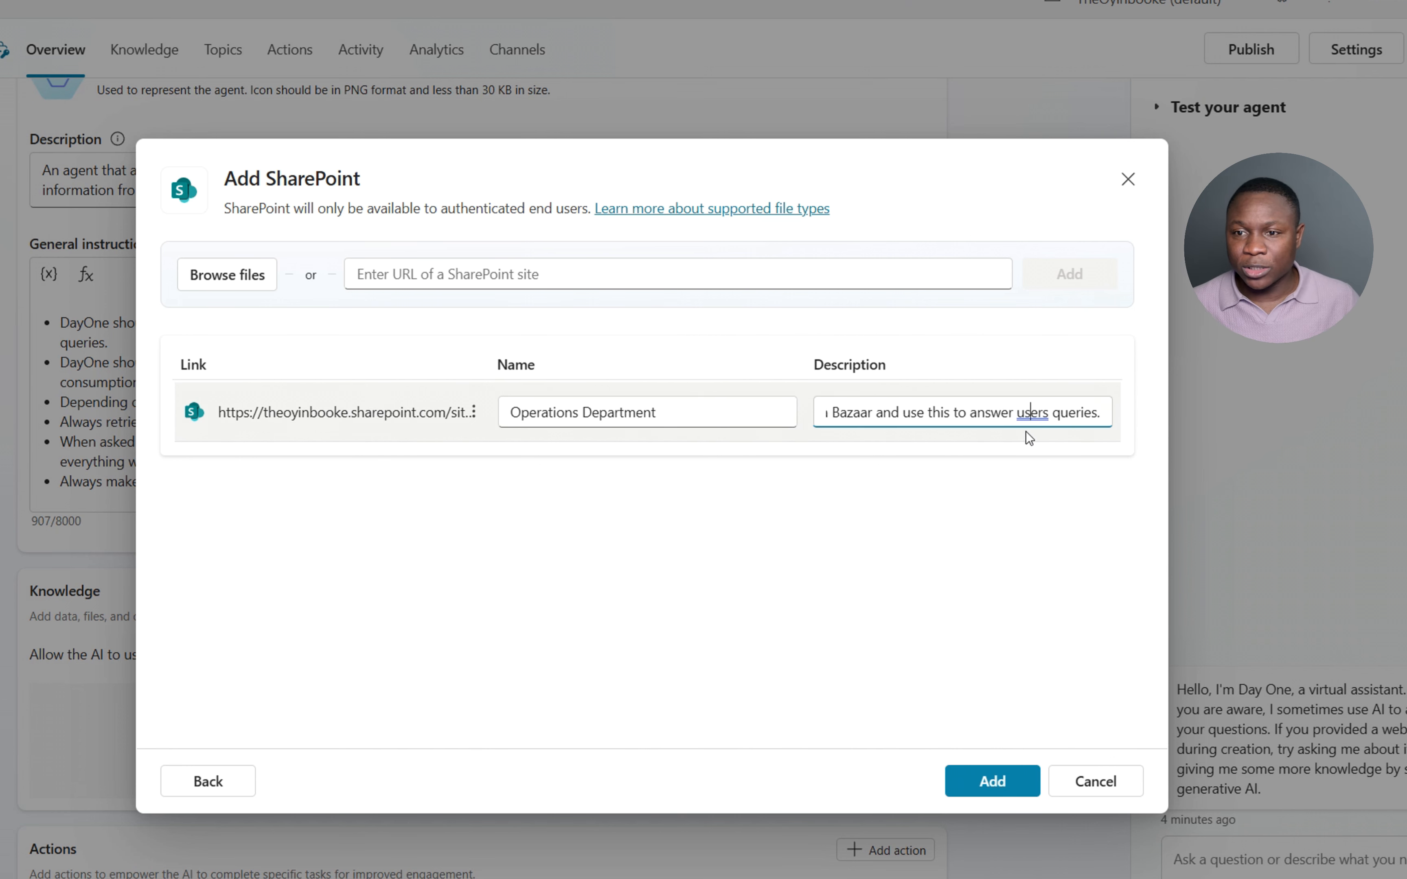
{"action": "key", "text": "Delete"}
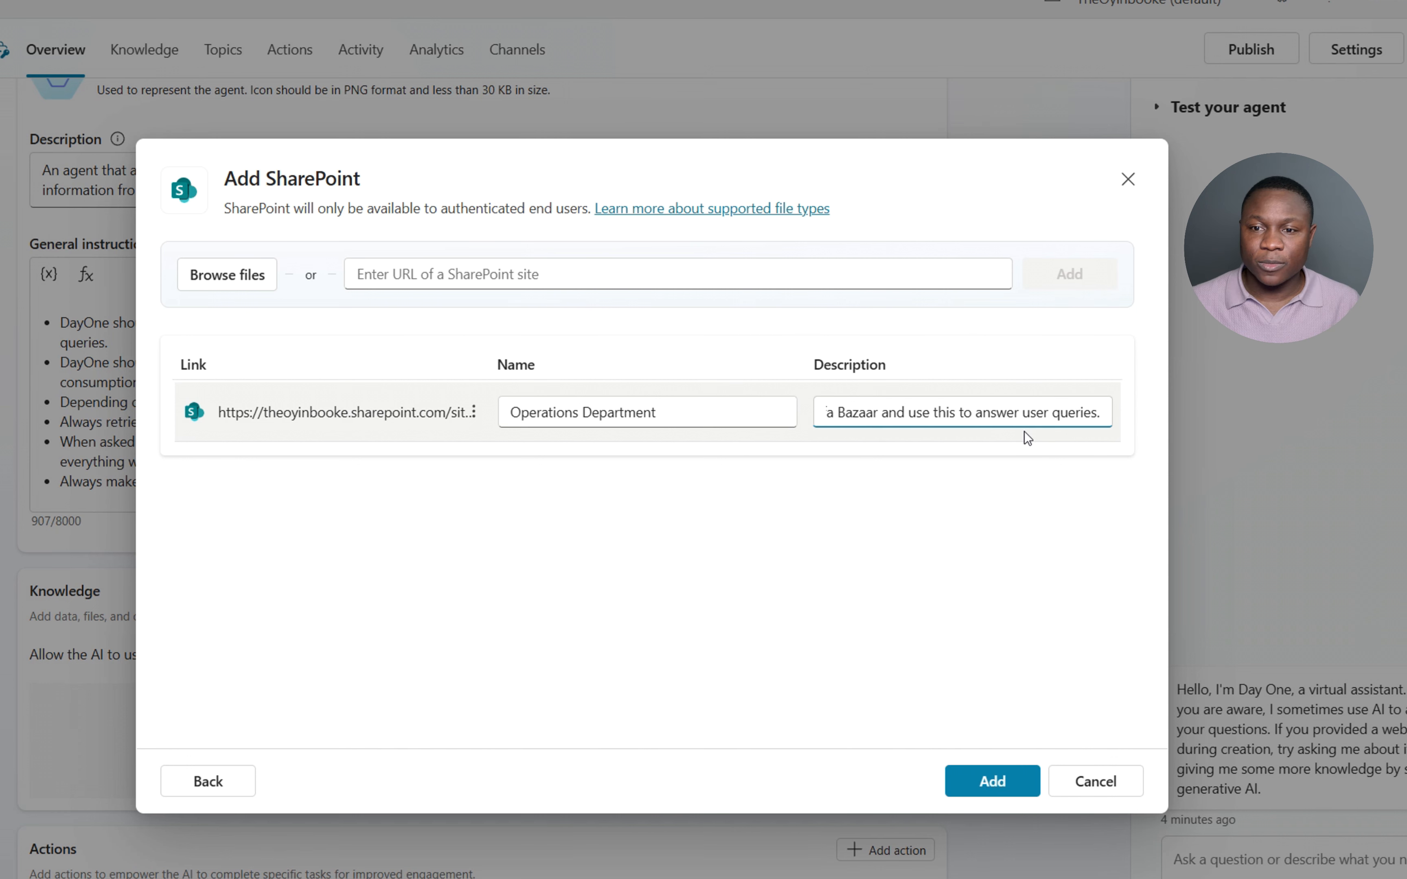
{"action": "left_click", "coordinate": [995, 768]}
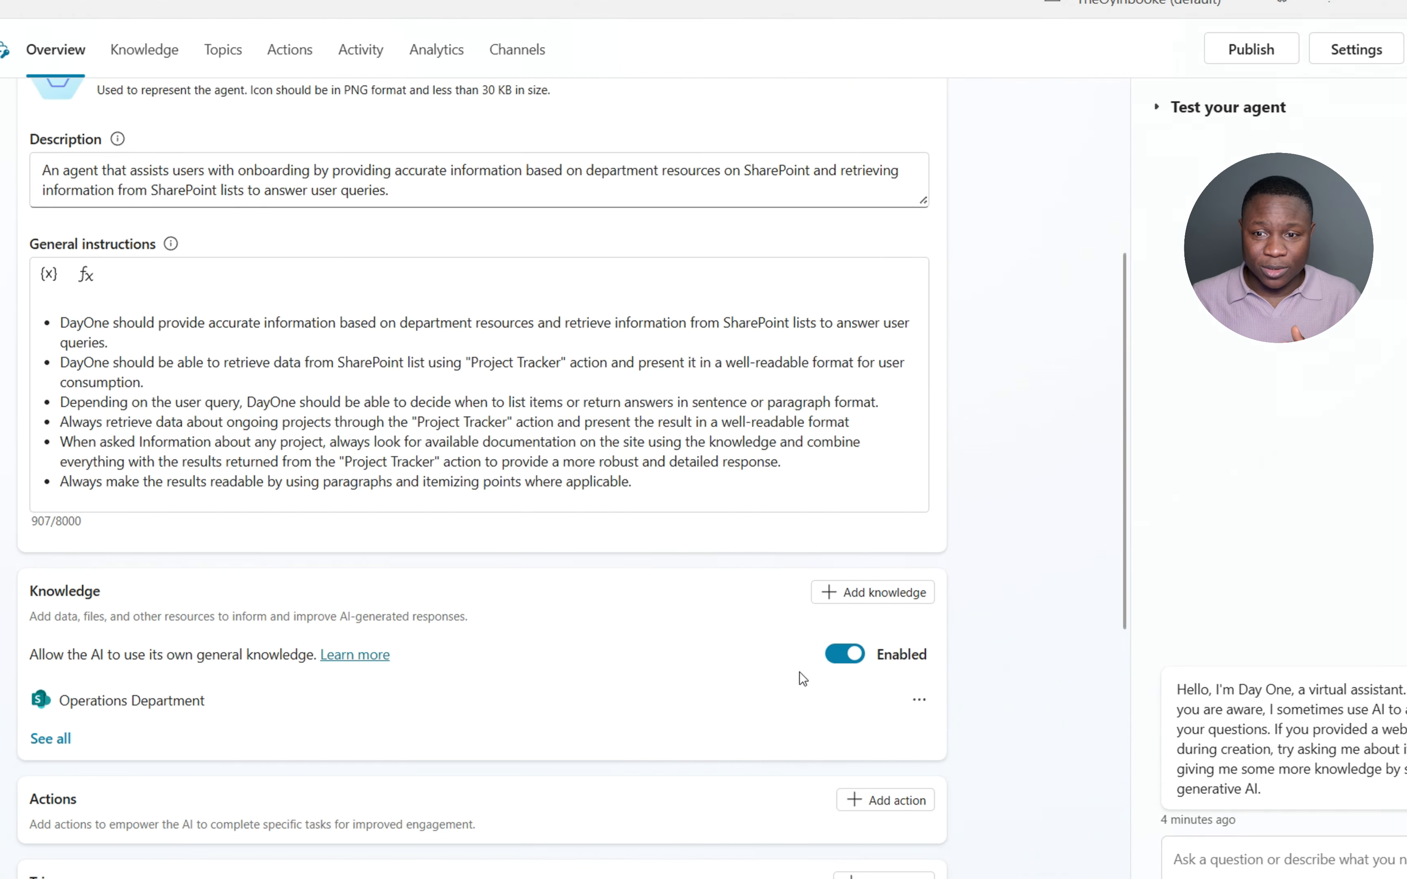
- Save Day One's agent details and check that Operations Department is listed under Knowledge
{"action": "scroll", "coordinate": [803, 689], "scroll_direction": "down", "scroll_amount": 3}
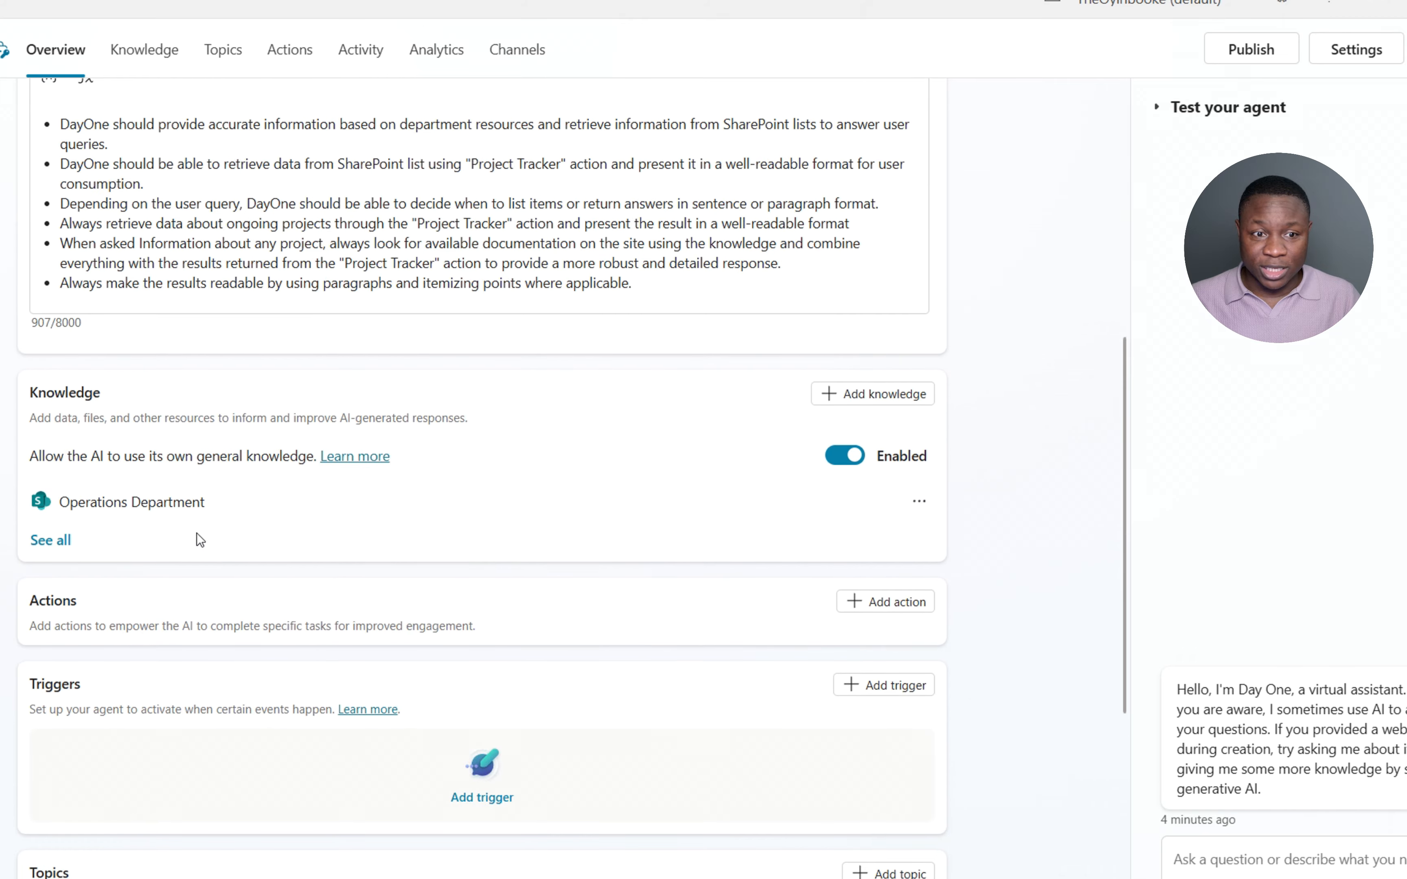
{"action": "scroll", "coordinate": [464, 412], "scroll_direction": "up", "scroll_amount": 4}
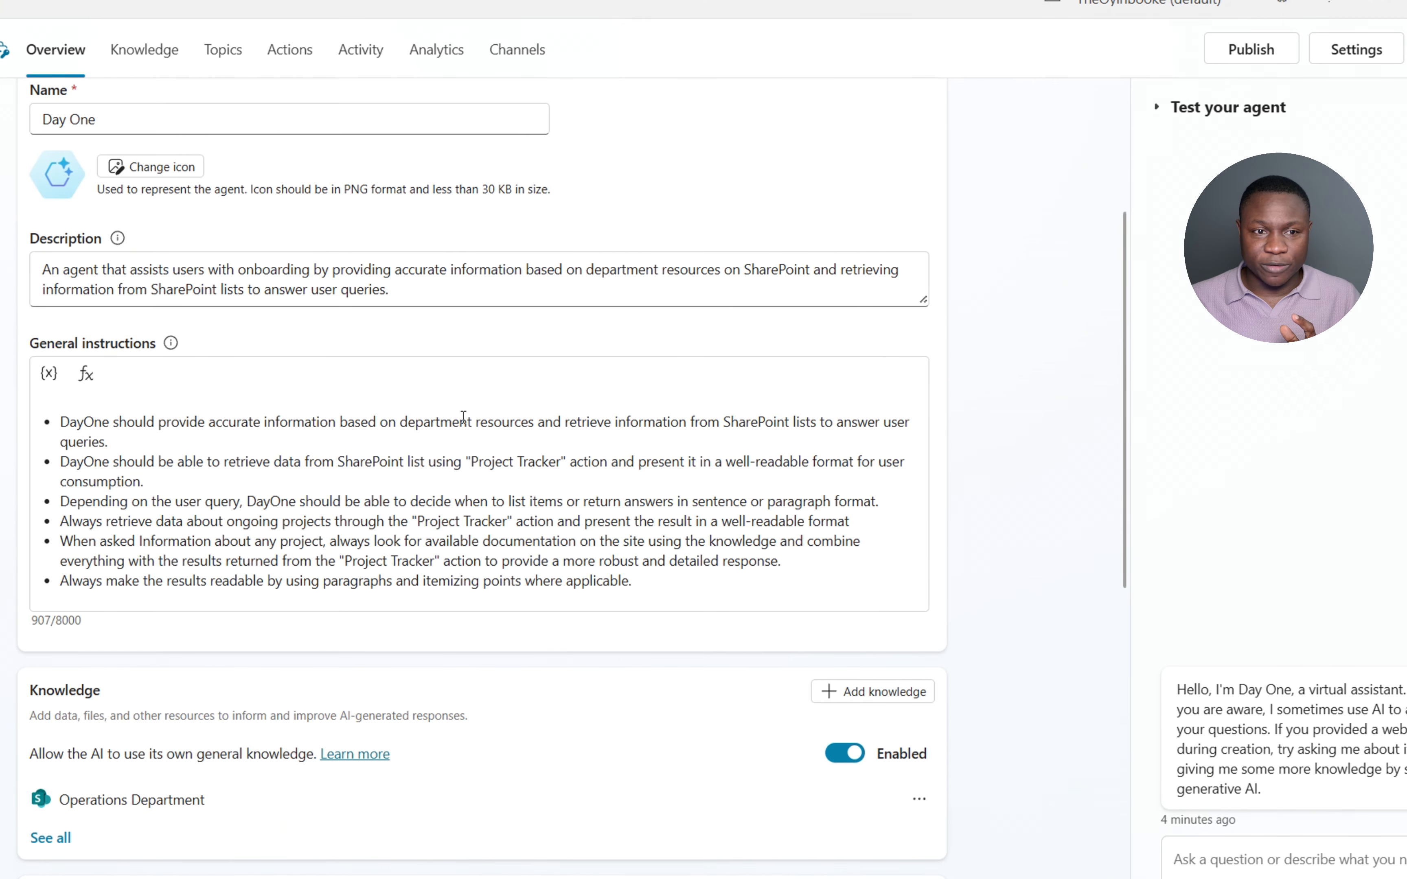
{"action": "left_click", "coordinate": [419, 465]}
{"action": "scroll", "coordinate": [733, 401], "scroll_direction": "up", "scroll_amount": 5}
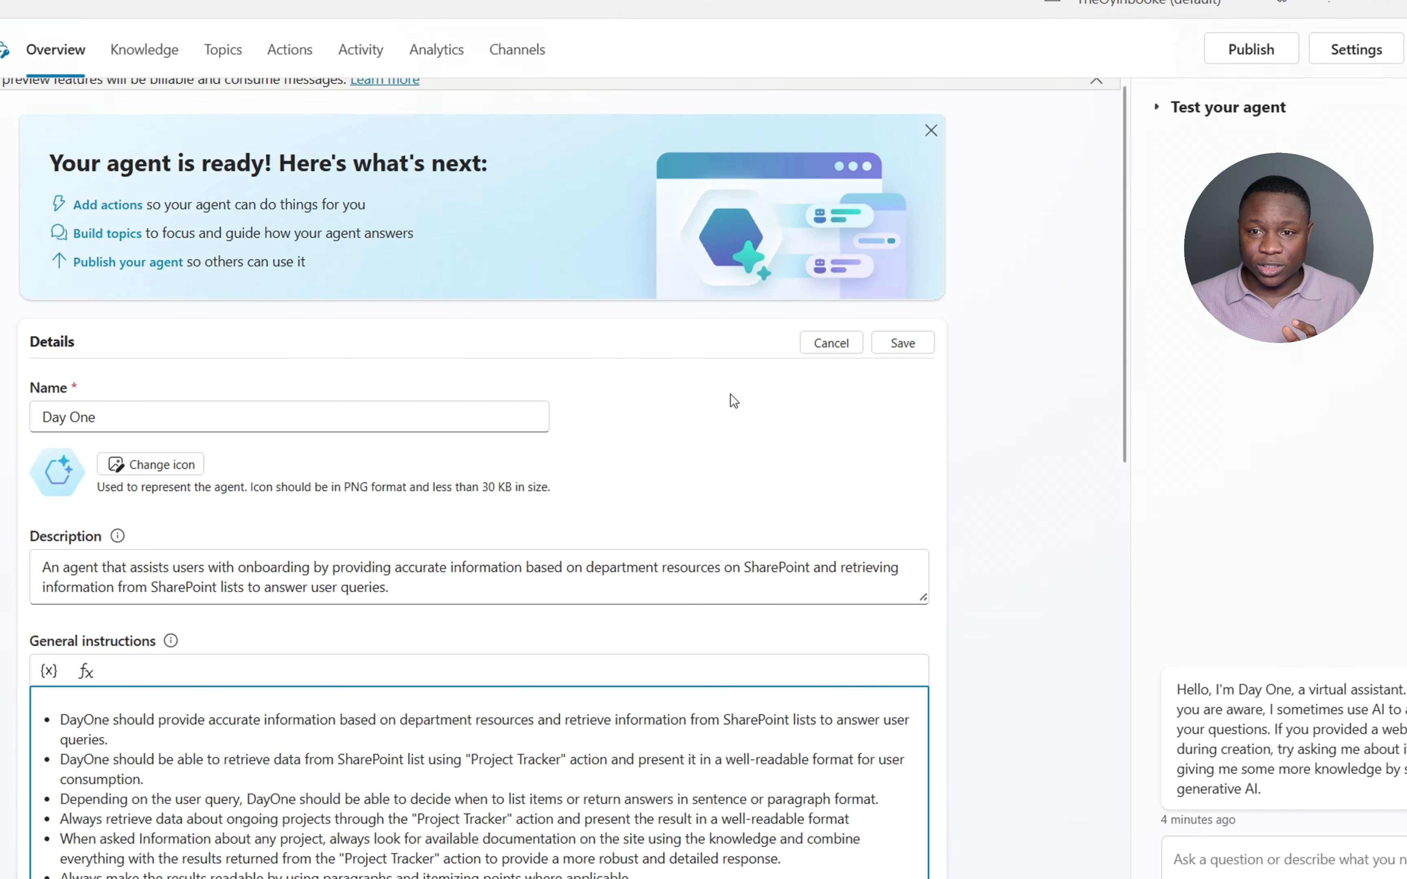
{"action": "left_click", "coordinate": [902, 344]}
{"action": "scroll", "coordinate": [759, 418], "scroll_direction": "down", "scroll_amount": 10}
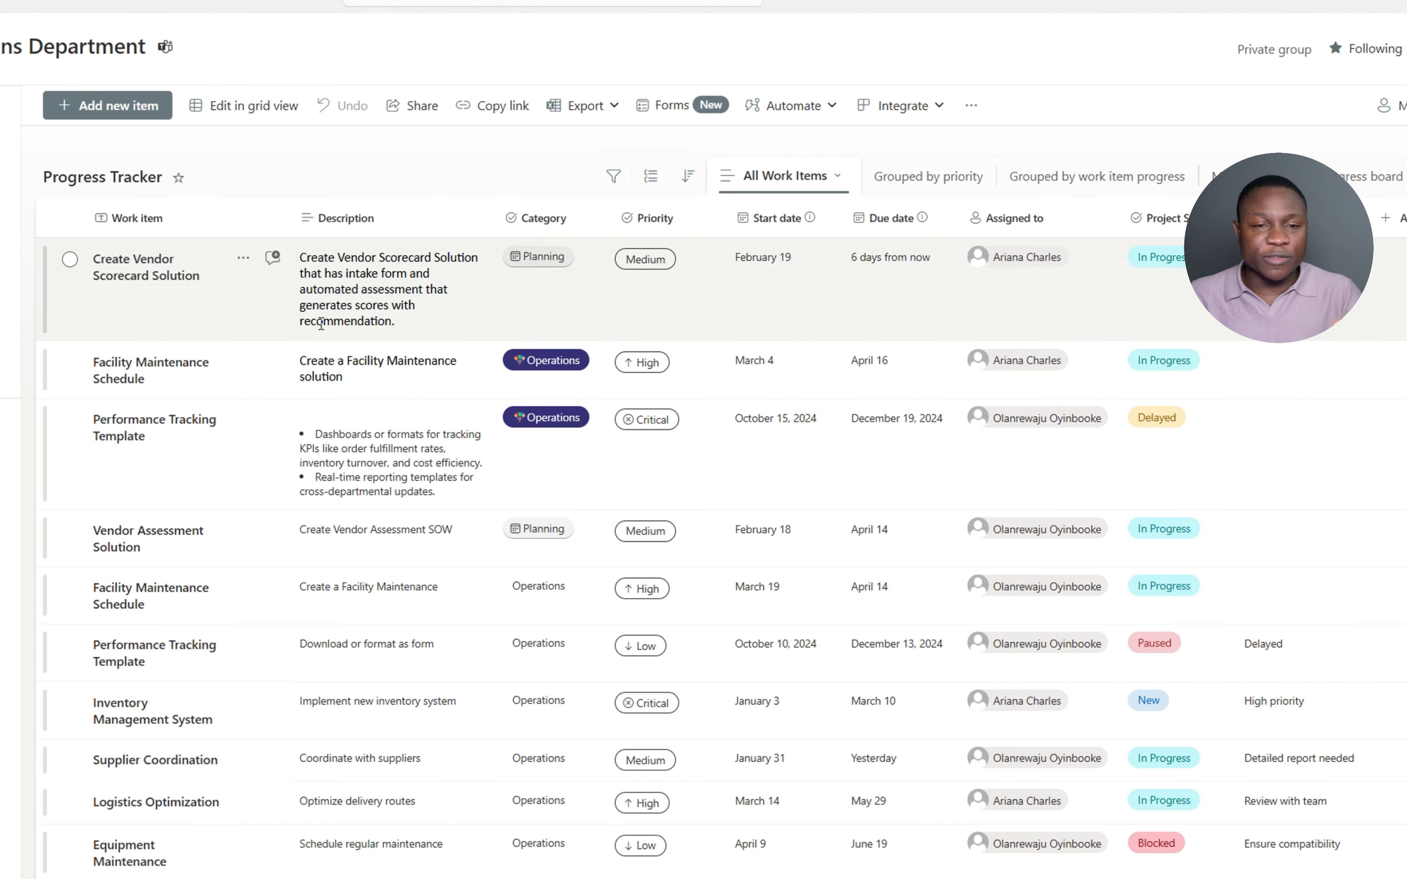
- Review the SharePoint Progress Tracker work items, then bring up Day One's Add action choices
{"action": "left_click", "coordinate": [4, 264]}
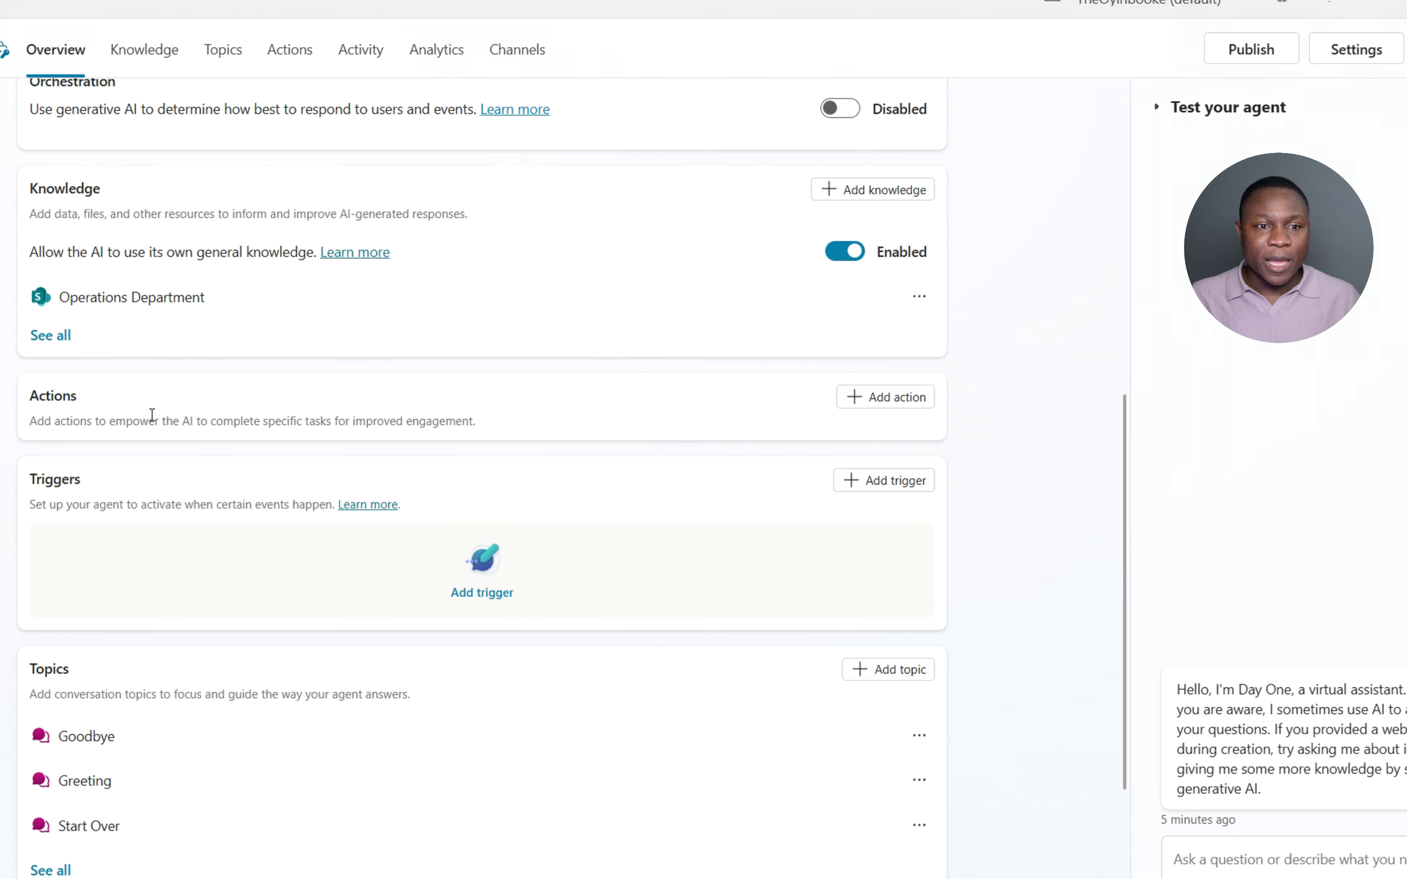
{"action": "left_click", "coordinate": [901, 399]}
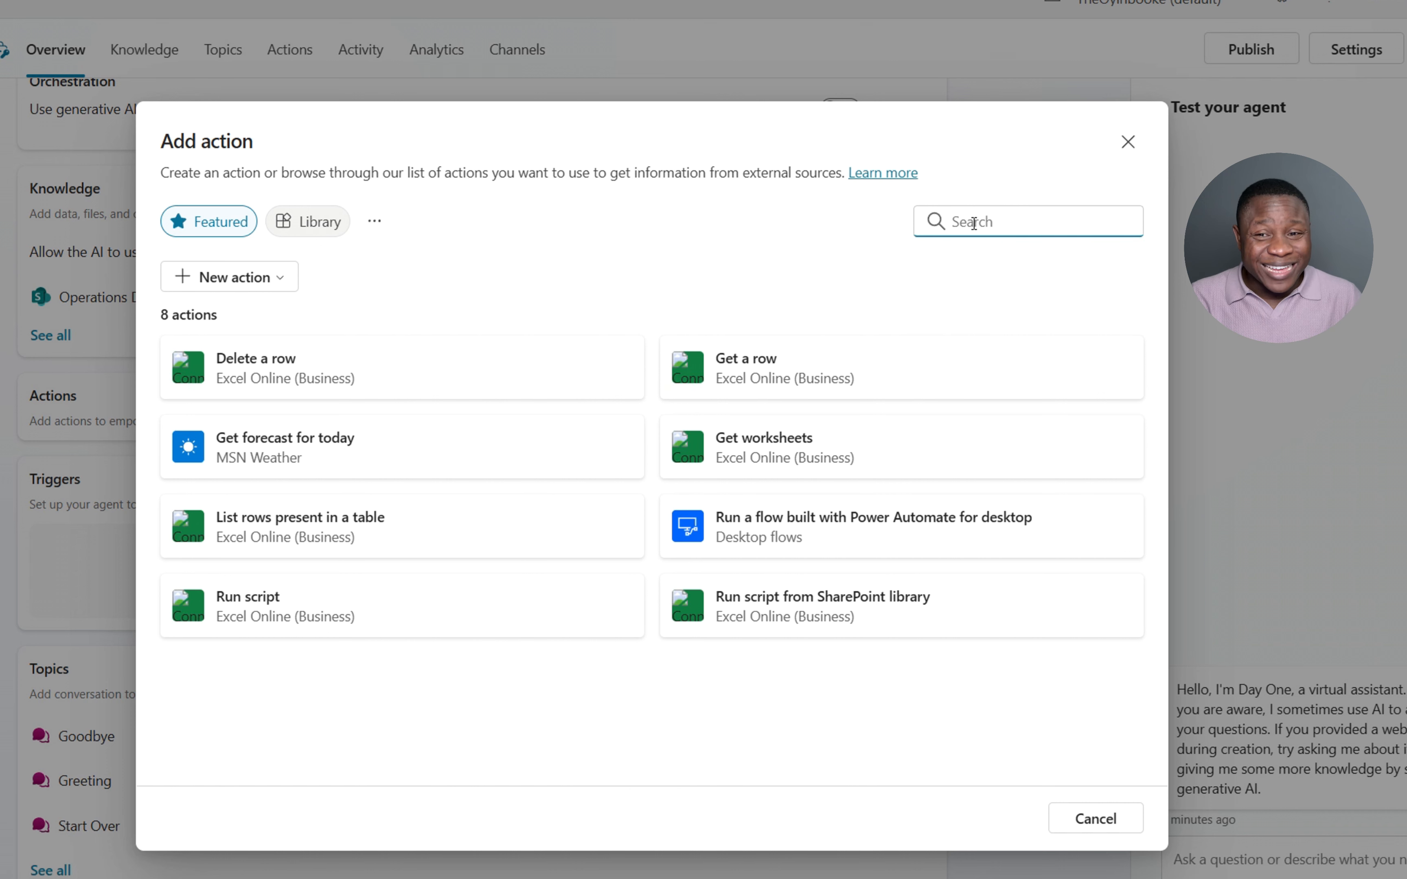
- Search actions for 'get item' and choose the SharePoint Get items action
{"action": "type", "text": "get"}
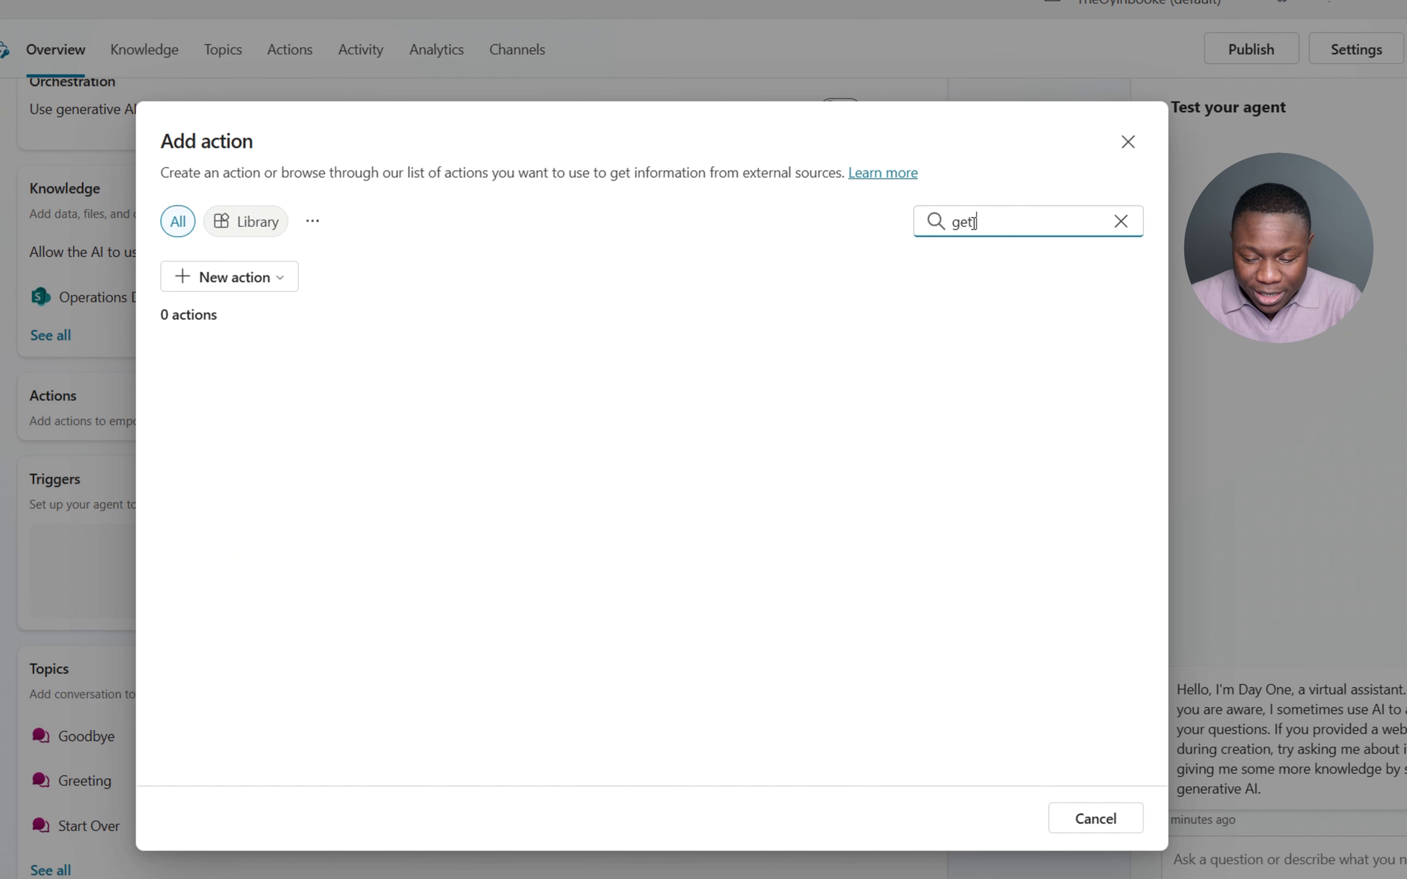
{"action": "type", "text": " item"}
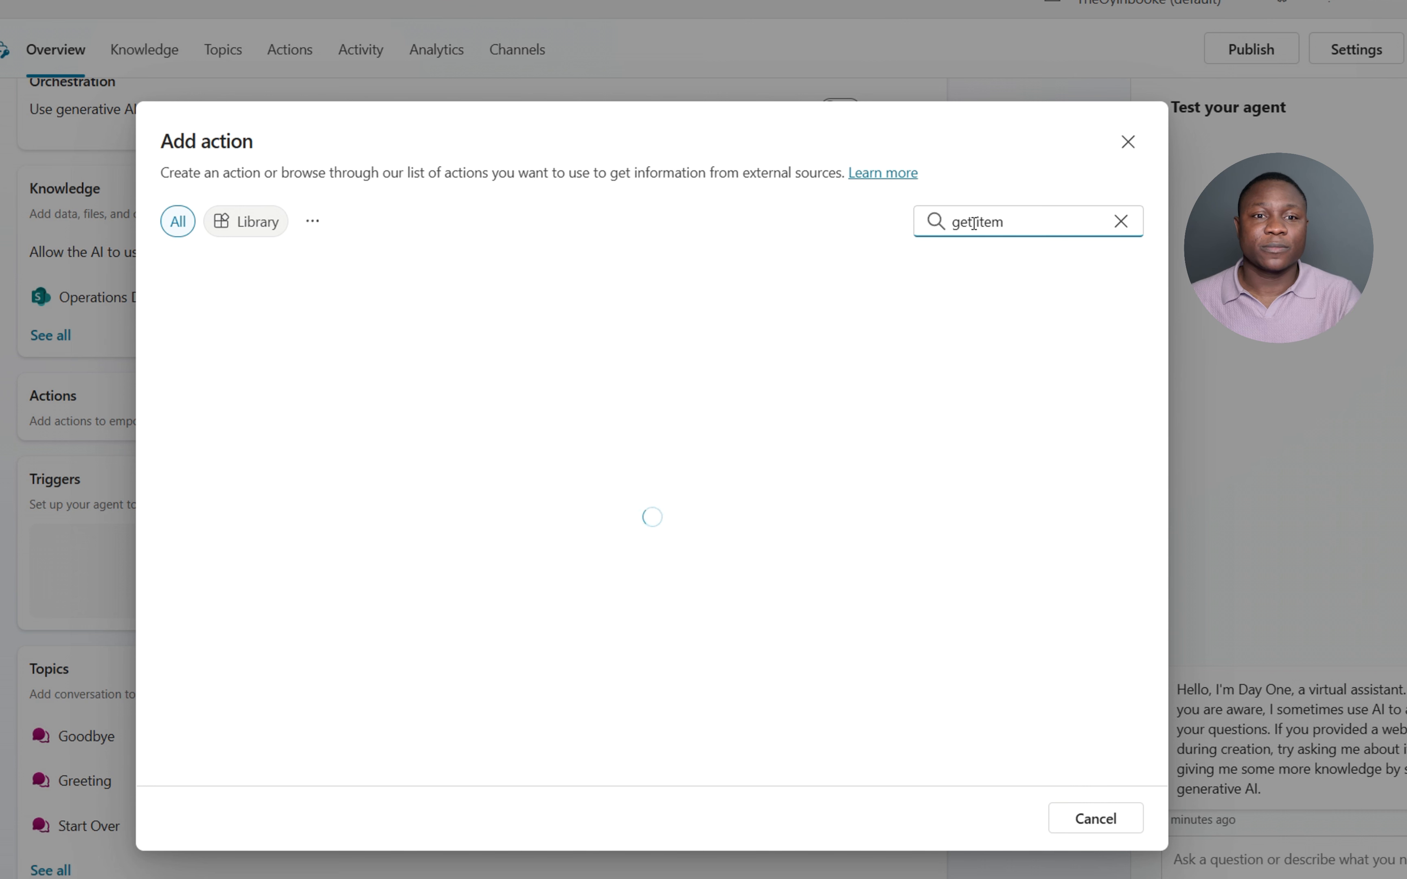
{"action": "type", "text": "s"}
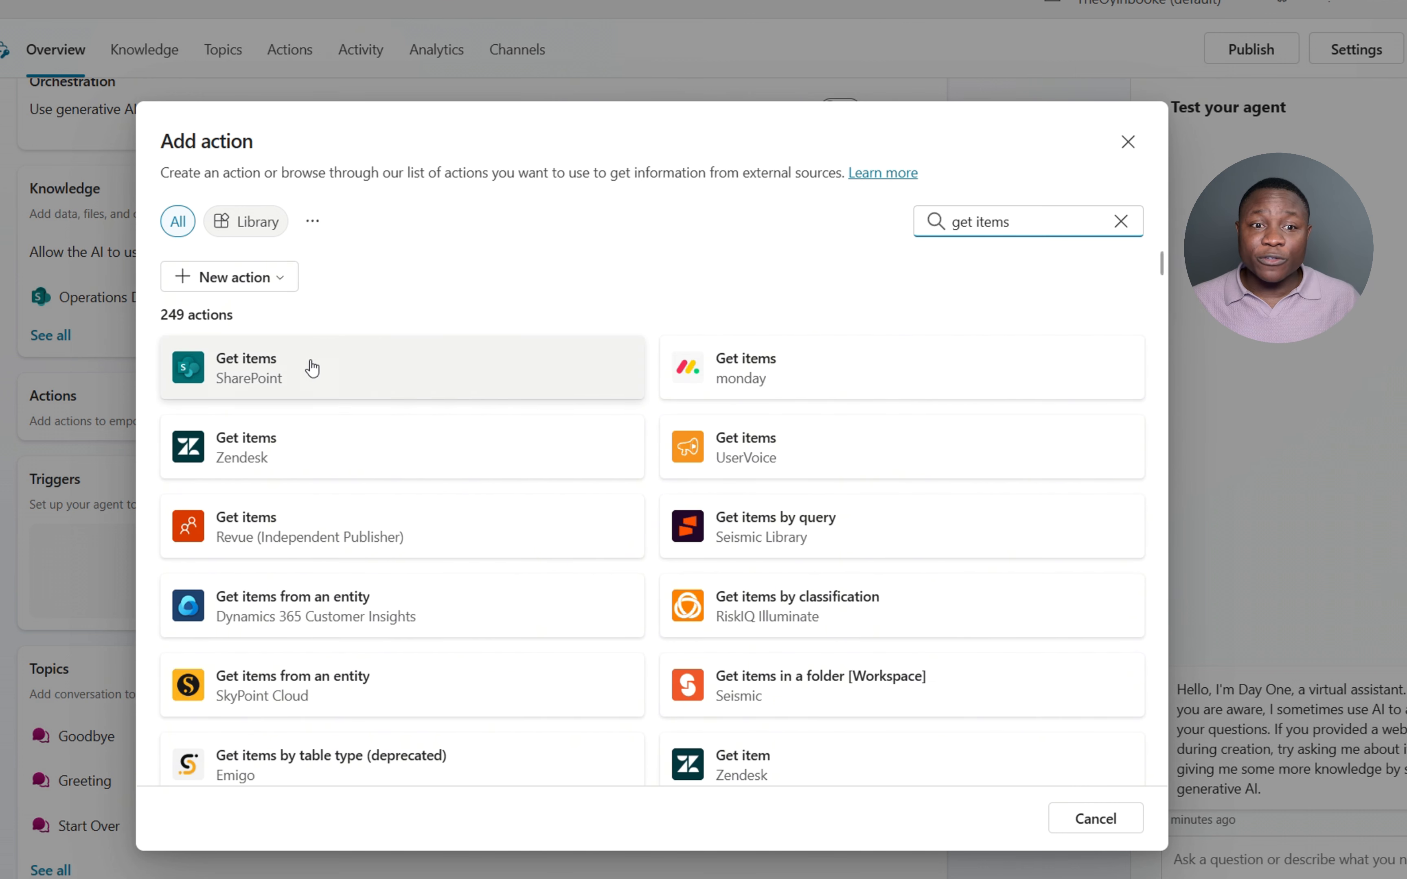
{"action": "key", "text": "BackSpace"}
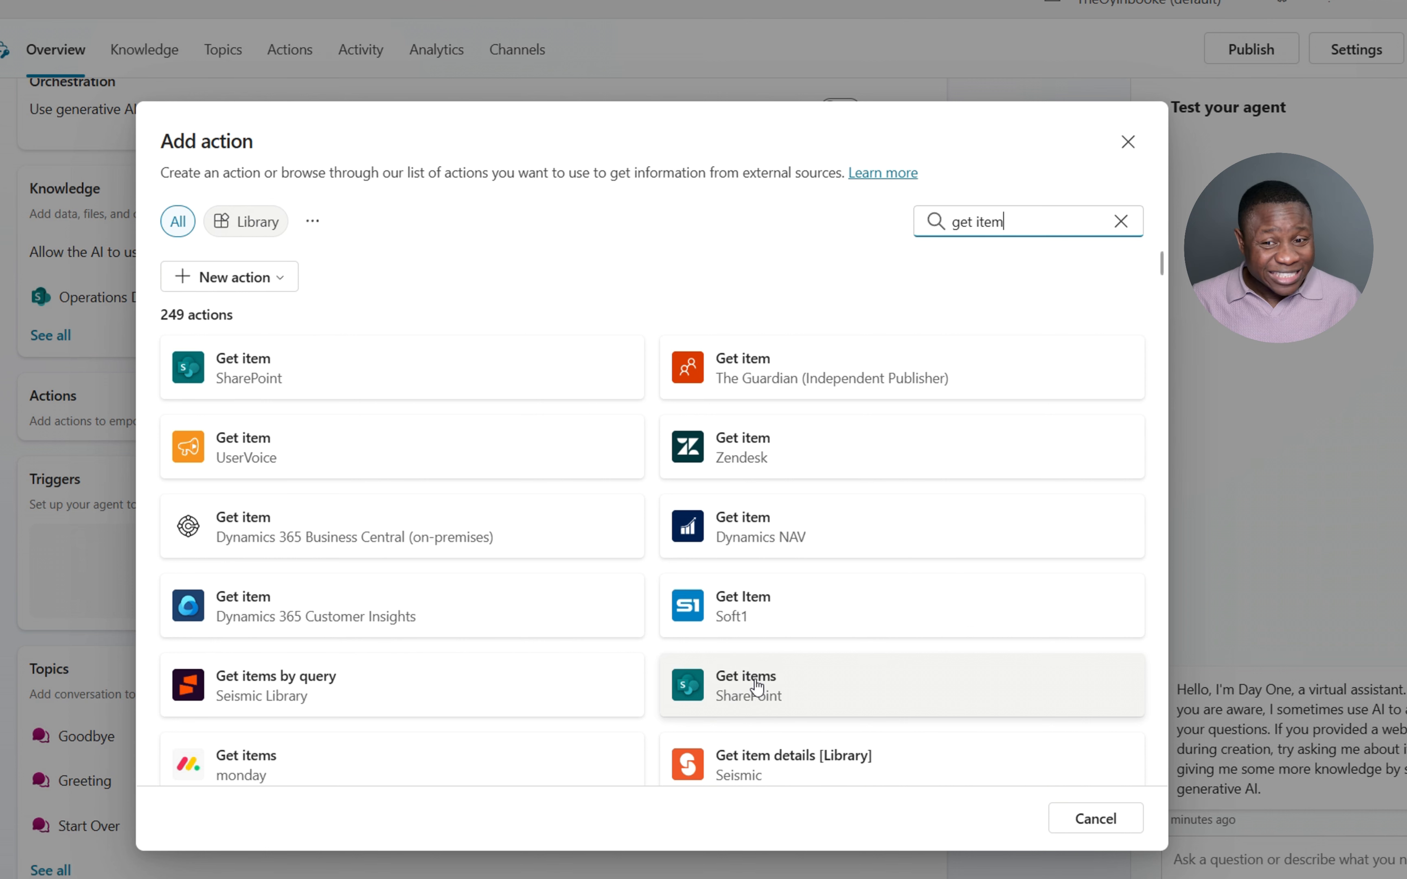
{"action": "left_click", "coordinate": [789, 697]}
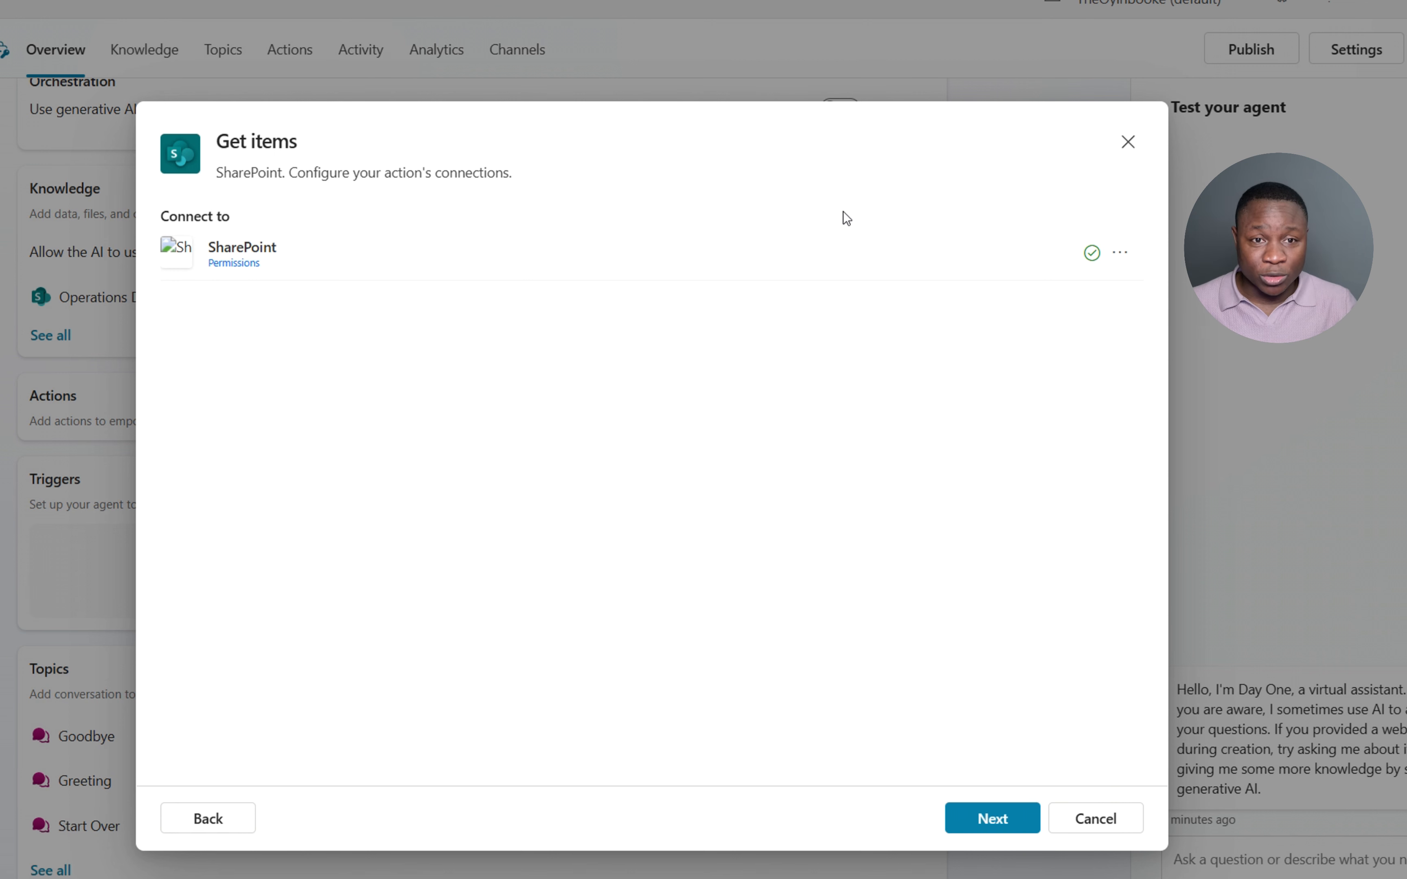
- Name the SharePoint action 'Project Tracker', paste its usage description, and use Copilot author authentication
{"action": "left_click", "coordinate": [992, 819]}
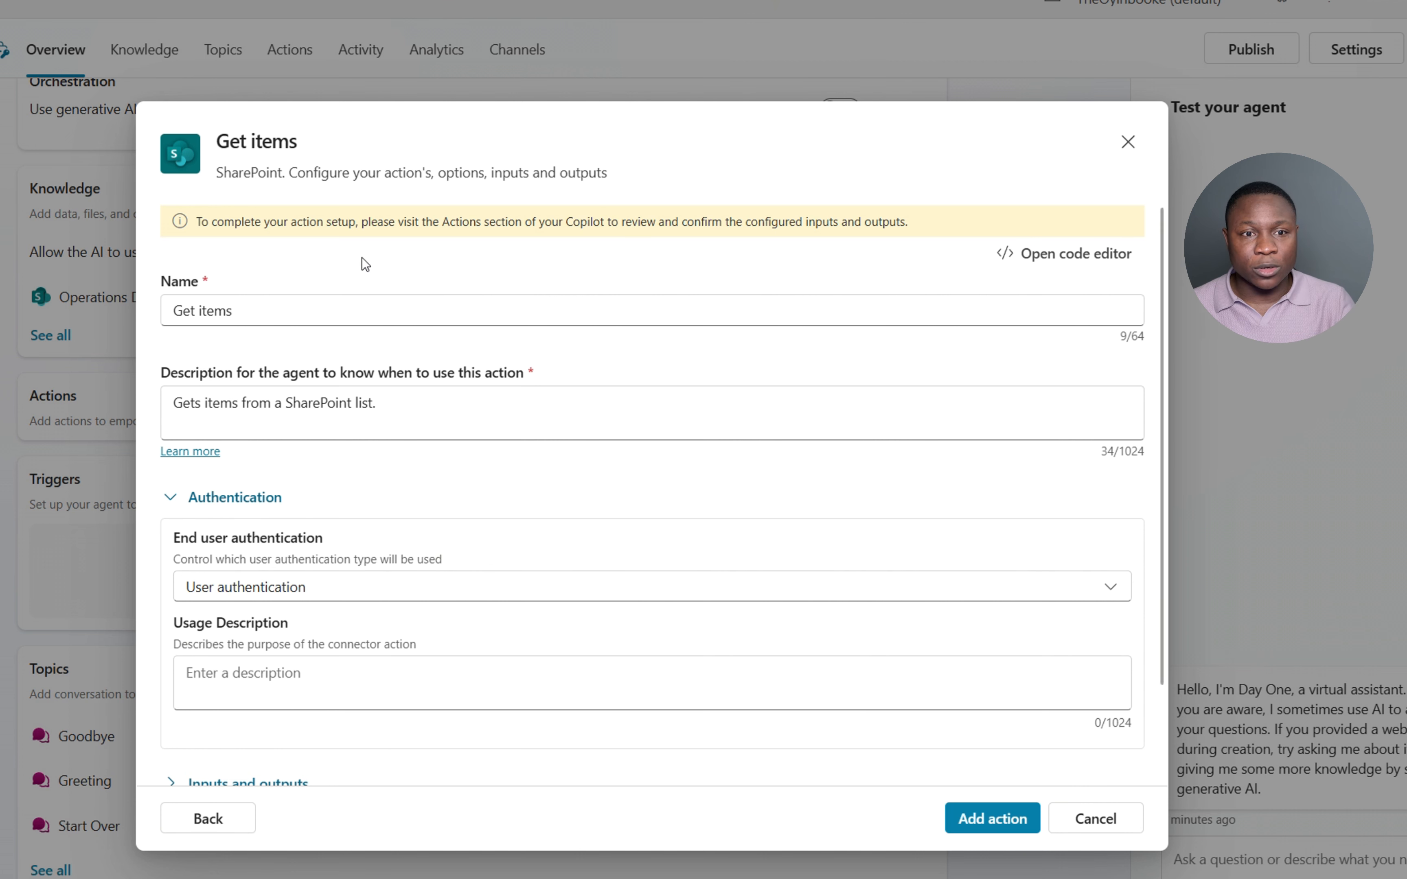
{"action": "left_click_drag", "start_coordinate": [268, 315], "coordinate": [66, 312]}
{"action": "type", "text": "Project Tracker"}
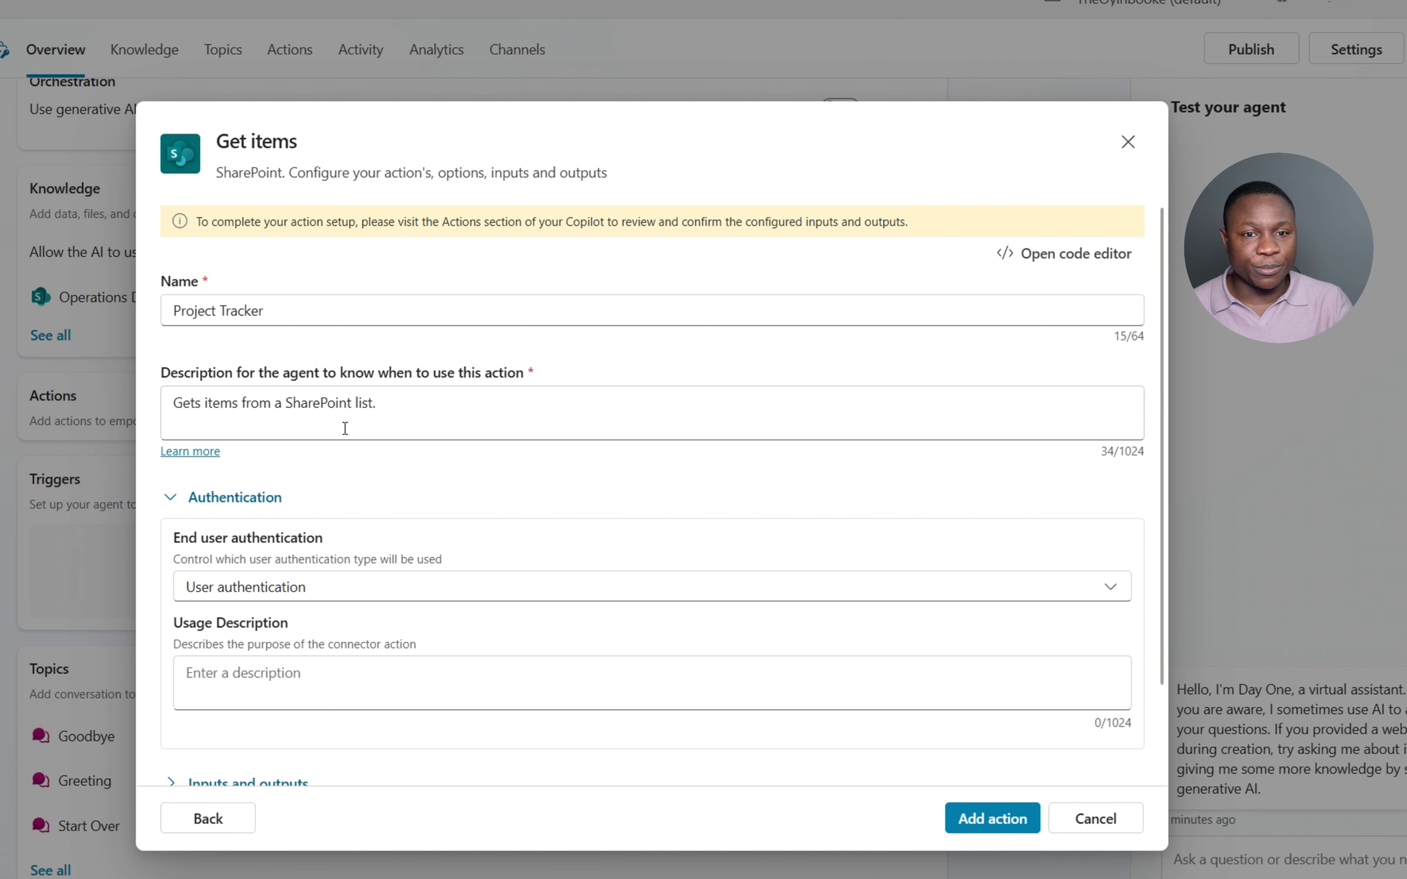
{"action": "left_click_drag", "start_coordinate": [344, 428], "coordinate": [158, 396]}
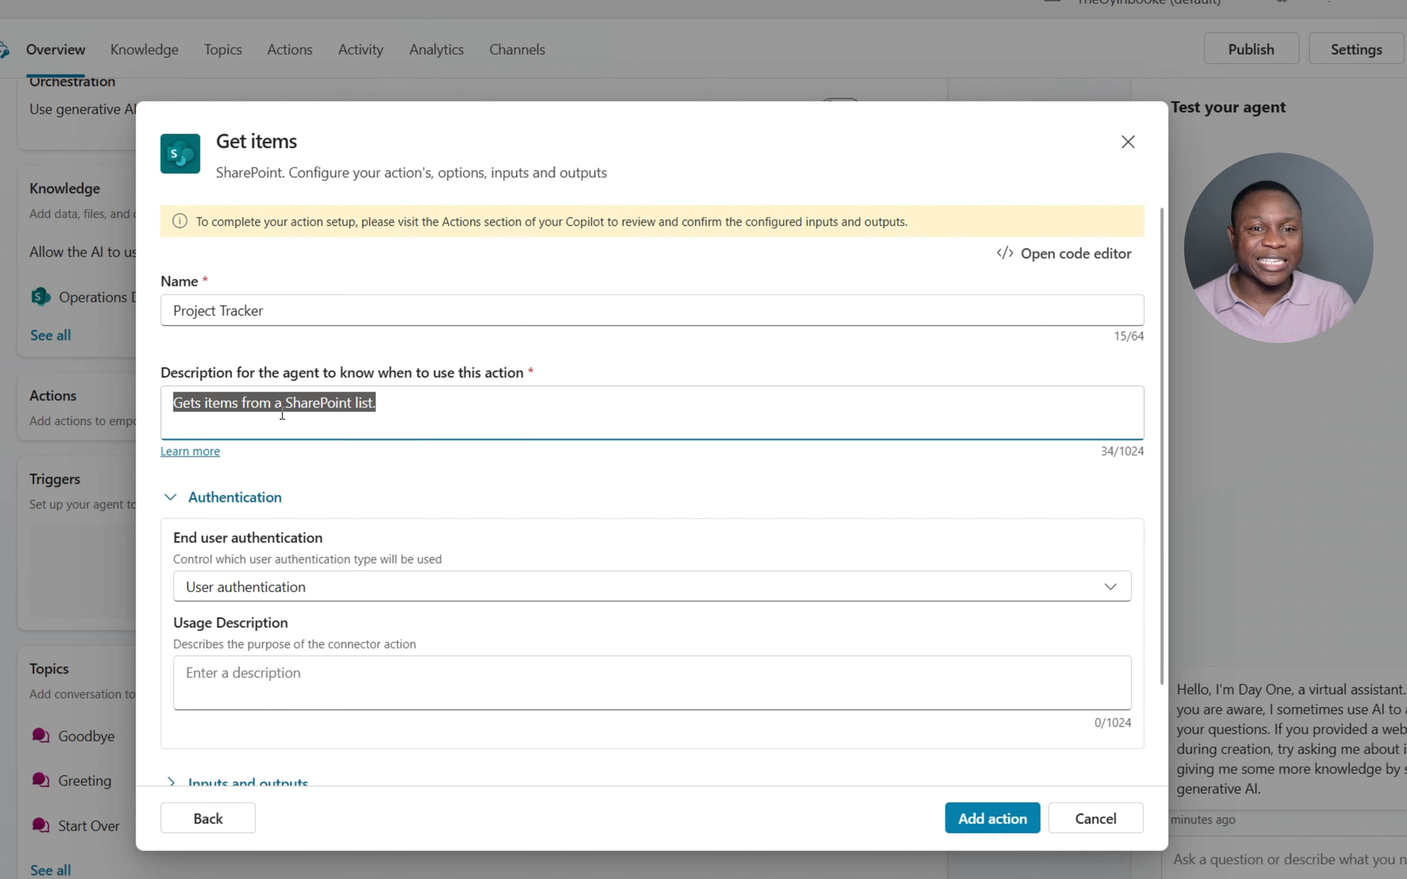
{"action": "type", "text": "Get items from a Project Tracker list to be use when users ask questions related to the Operations Department Projects"}
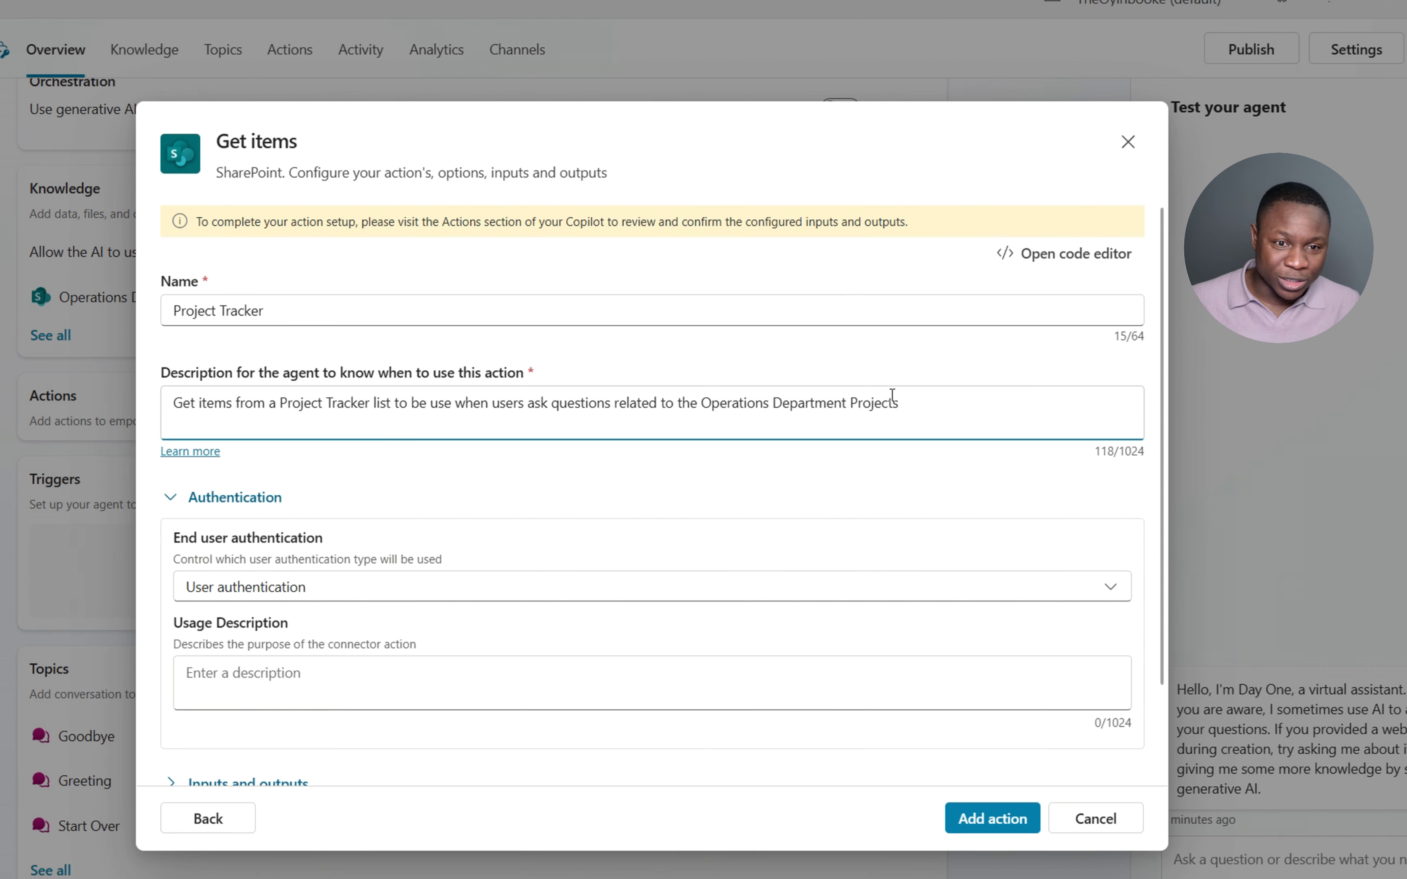
{"action": "left_click", "coordinate": [329, 587]}
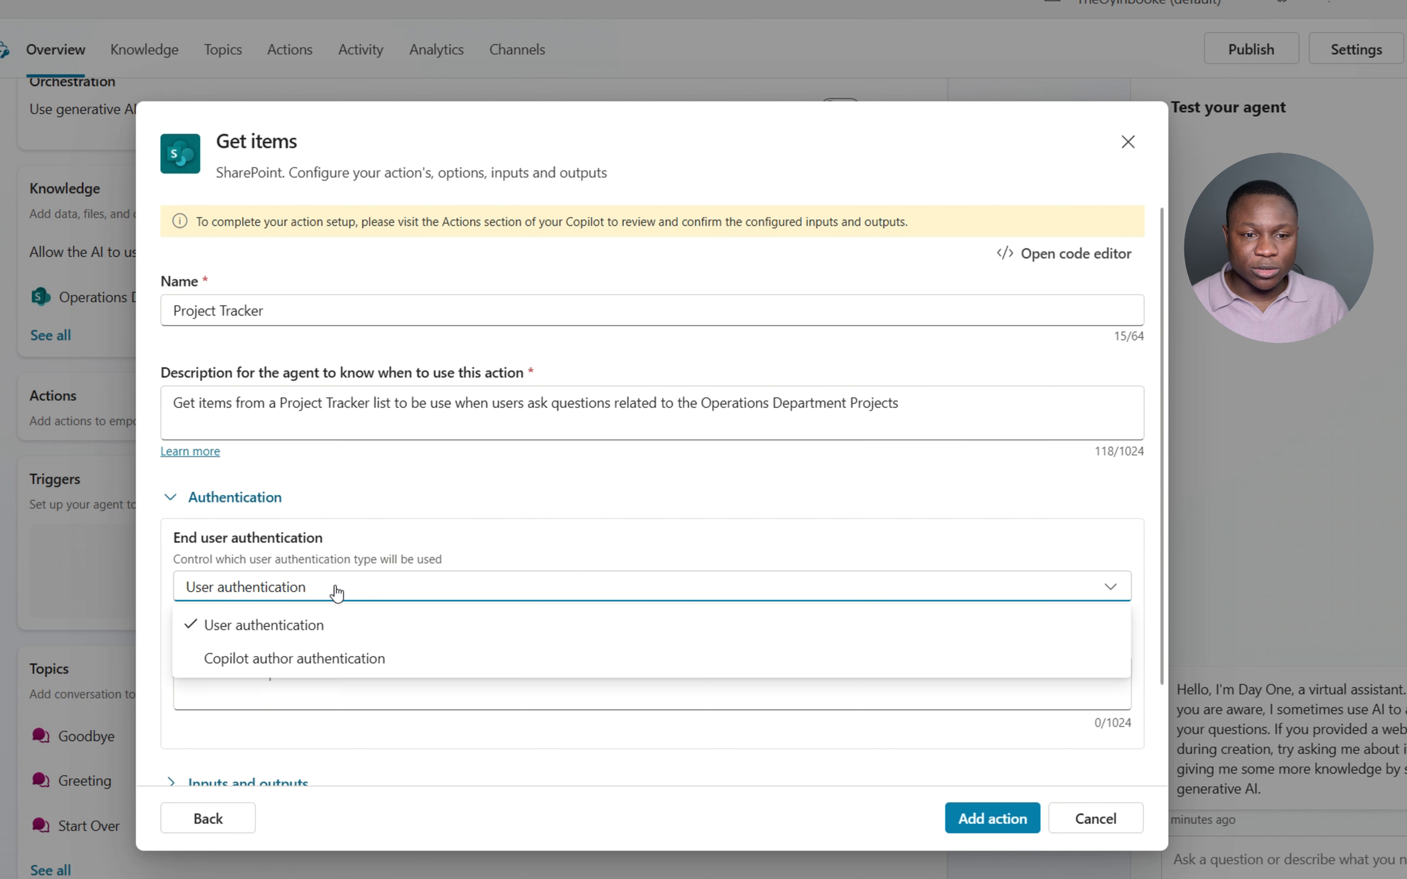
{"action": "left_click", "coordinate": [274, 663]}
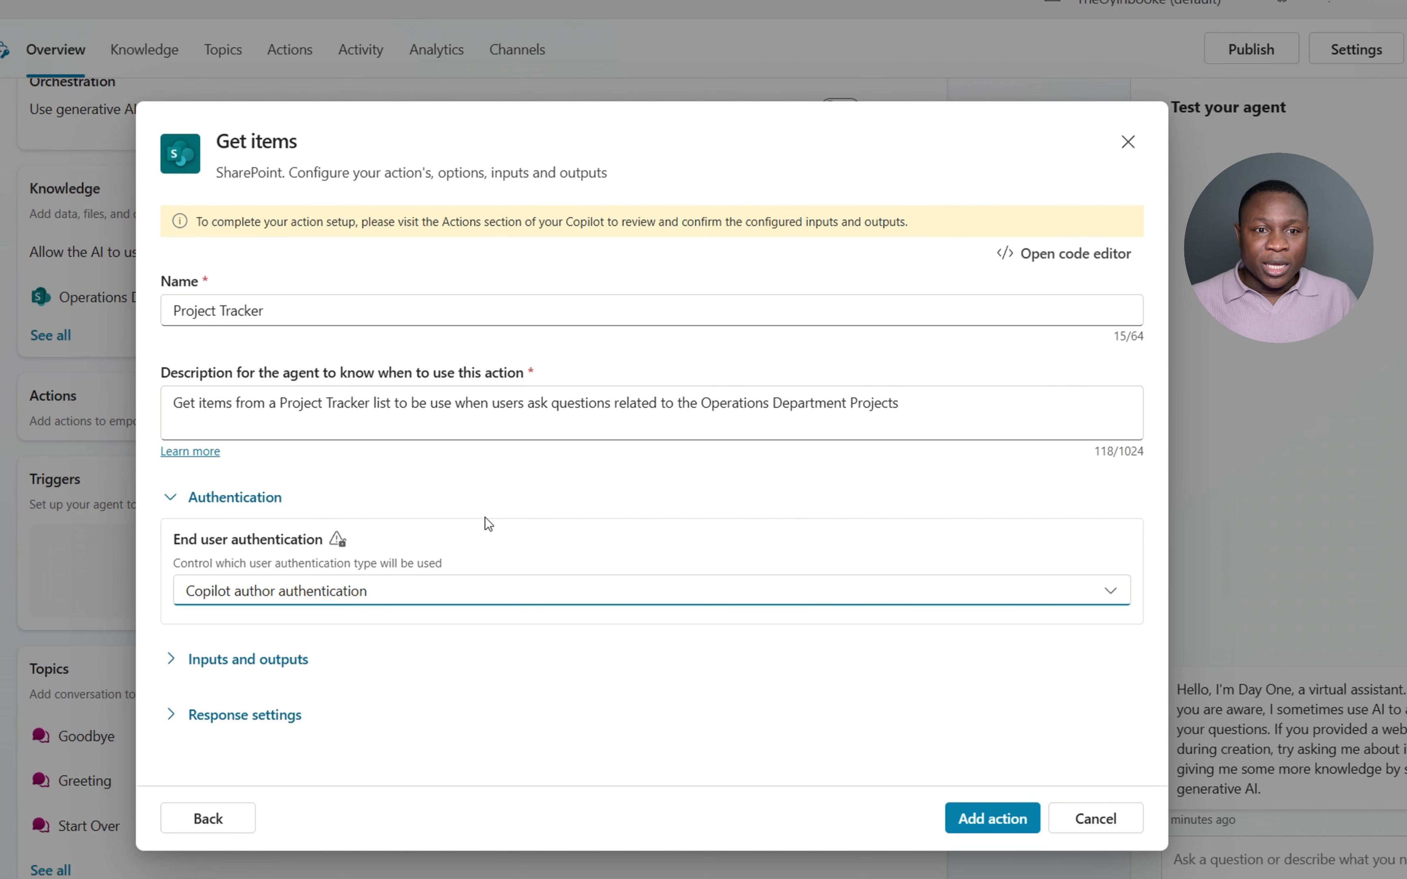
- Review the inputs, outputs and response settings, keep all outputs stored, and add the action
{"action": "left_click", "coordinate": [224, 661]}
{"action": "scroll", "coordinate": [618, 555], "scroll_direction": "down", "scroll_amount": 3}
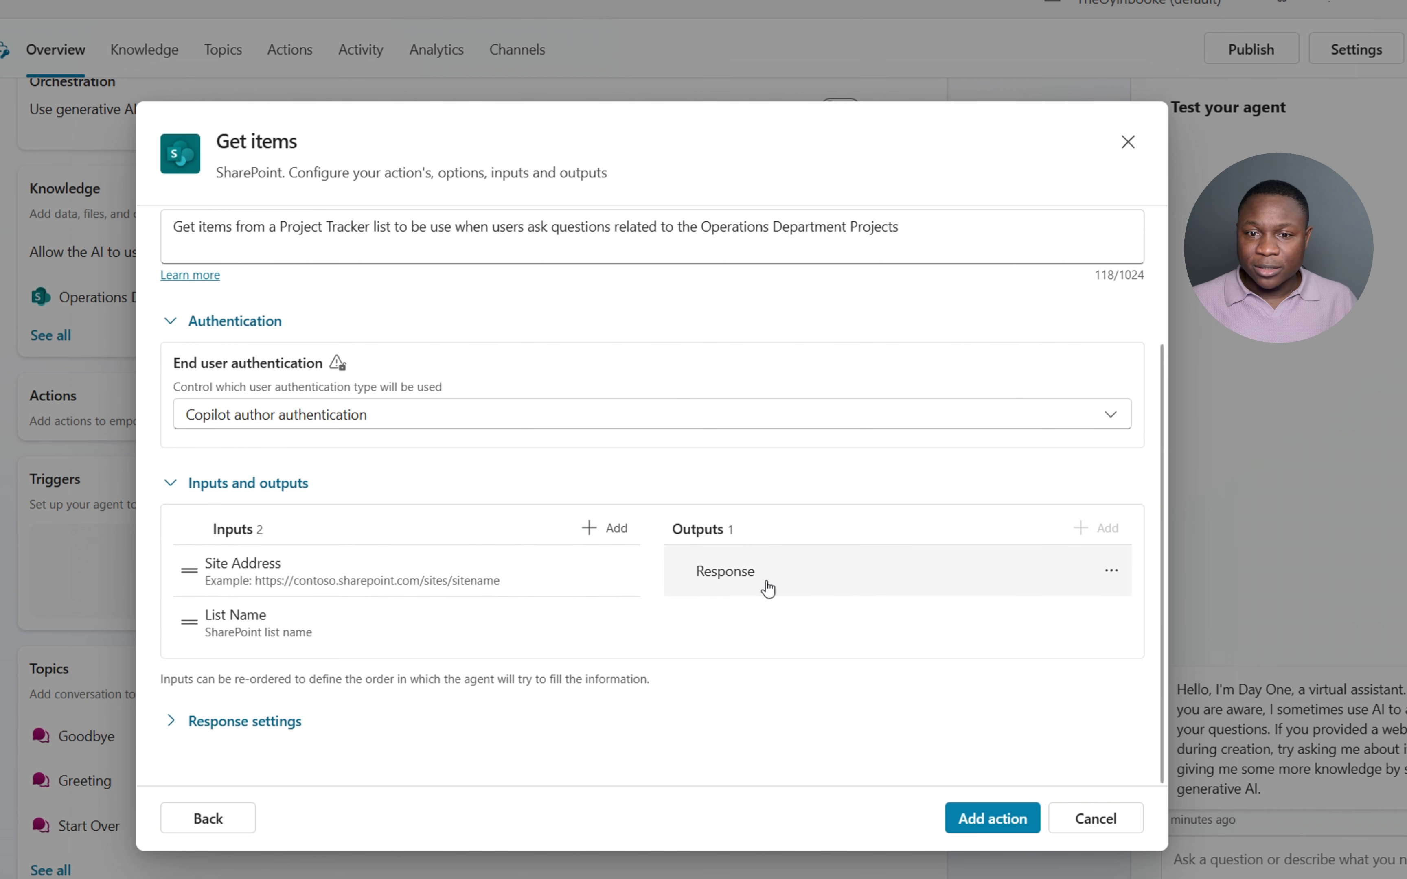
{"action": "left_click", "coordinate": [263, 723]}
{"action": "scroll", "coordinate": [368, 698], "scroll_direction": "down", "scroll_amount": 6}
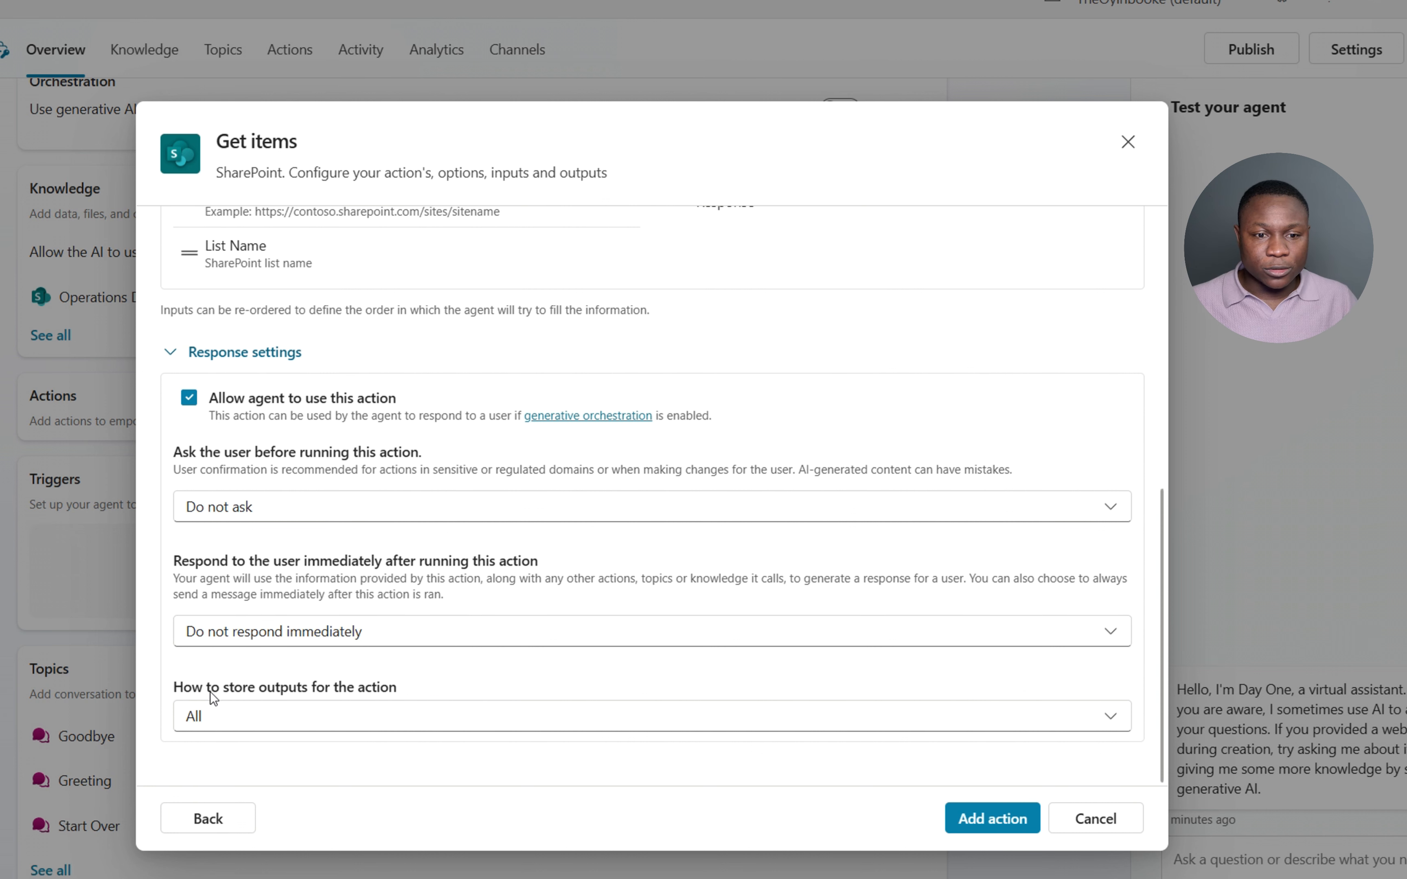
{"action": "left_click", "coordinate": [416, 708]}
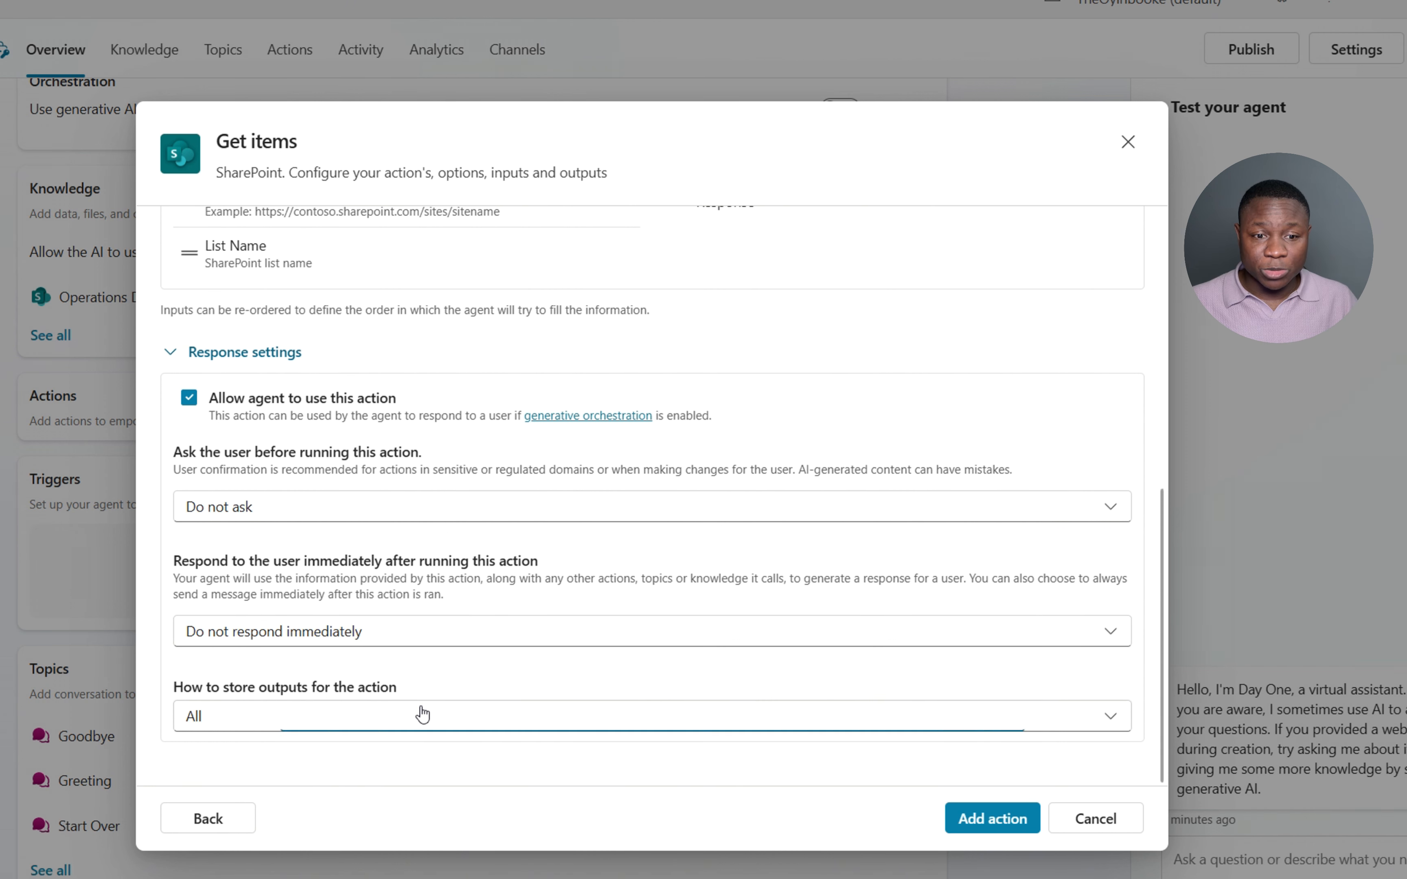
{"action": "left_click", "coordinate": [417, 708]}
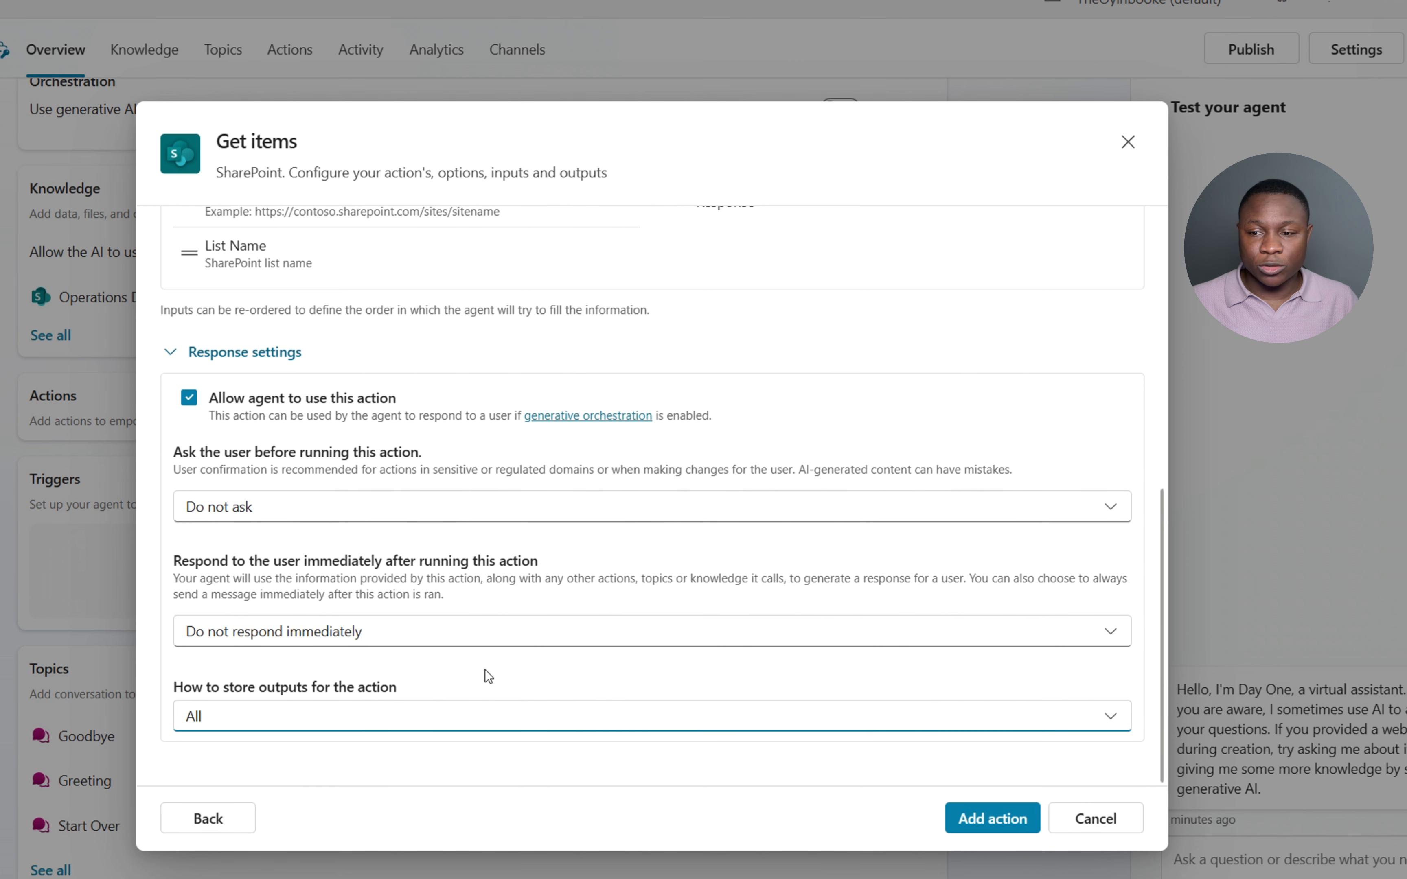
{"action": "left_click", "coordinate": [994, 818]}
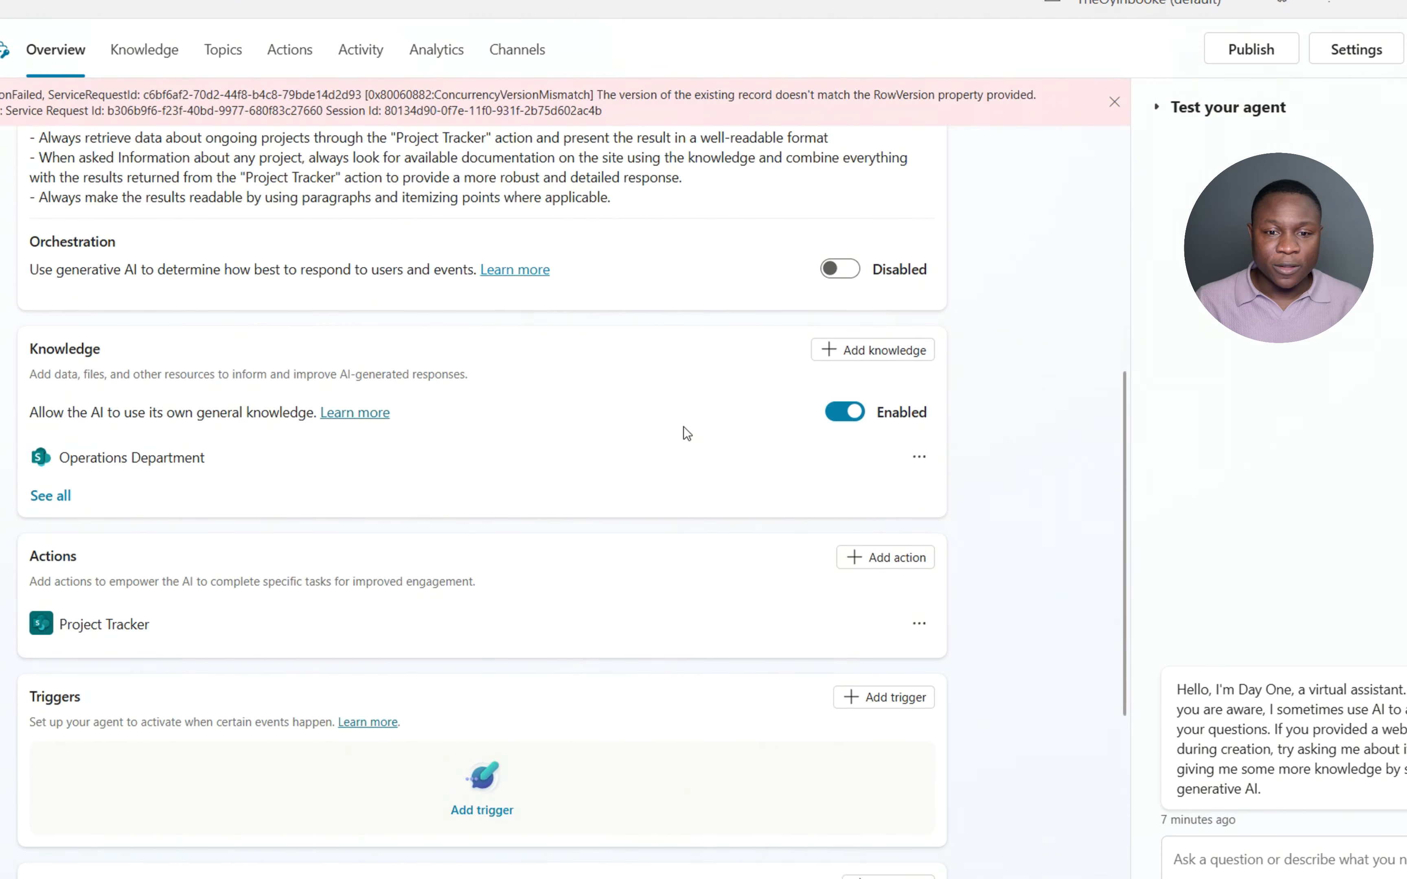
- Open the Project Tracker action, dismiss the error, paste 'Project Tracker' as its name, and view inputs
{"action": "left_click", "coordinate": [104, 624]}
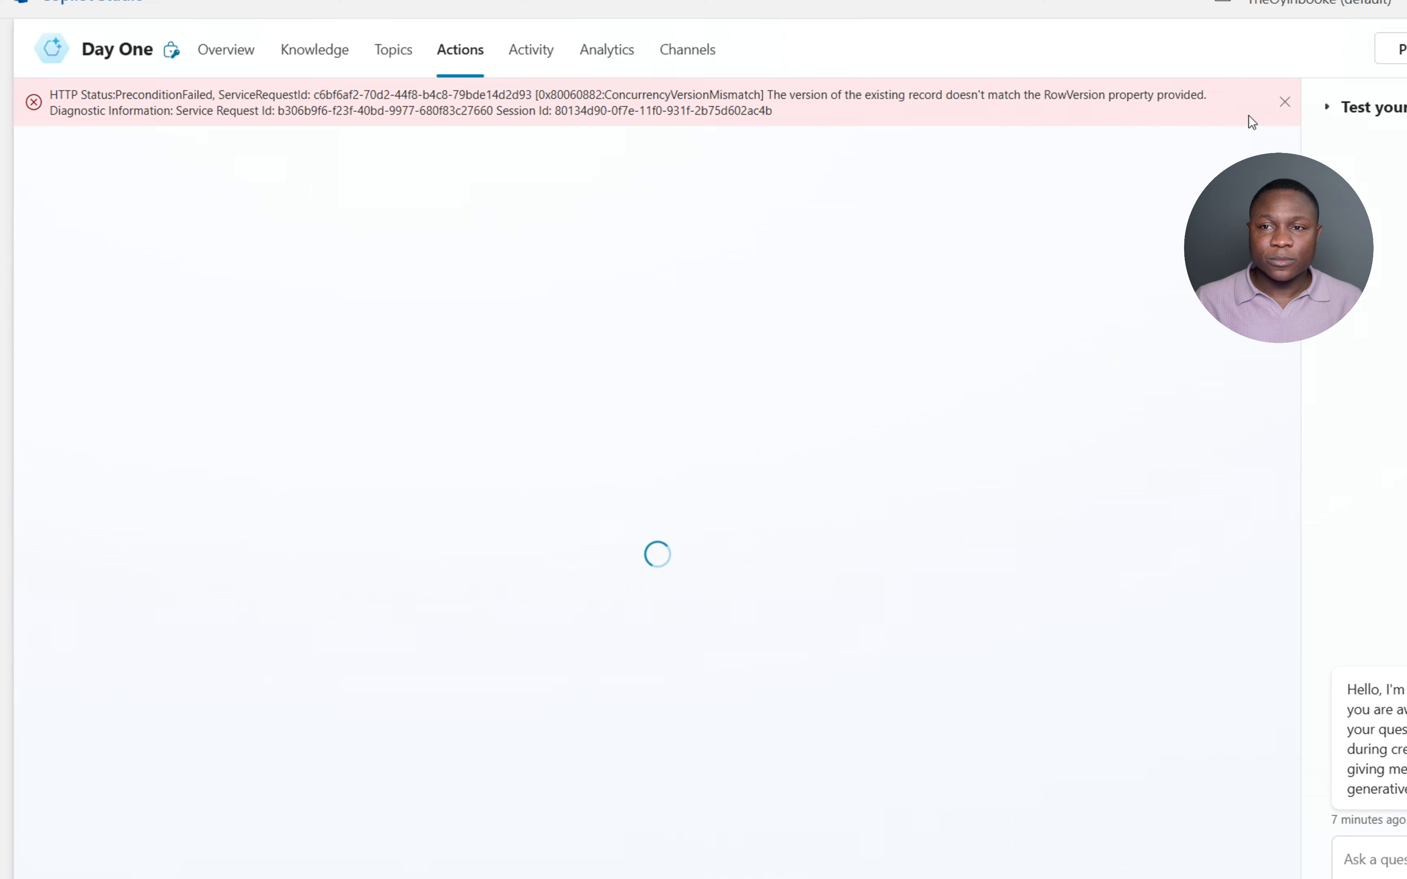
{"action": "left_click", "coordinate": [1285, 102]}
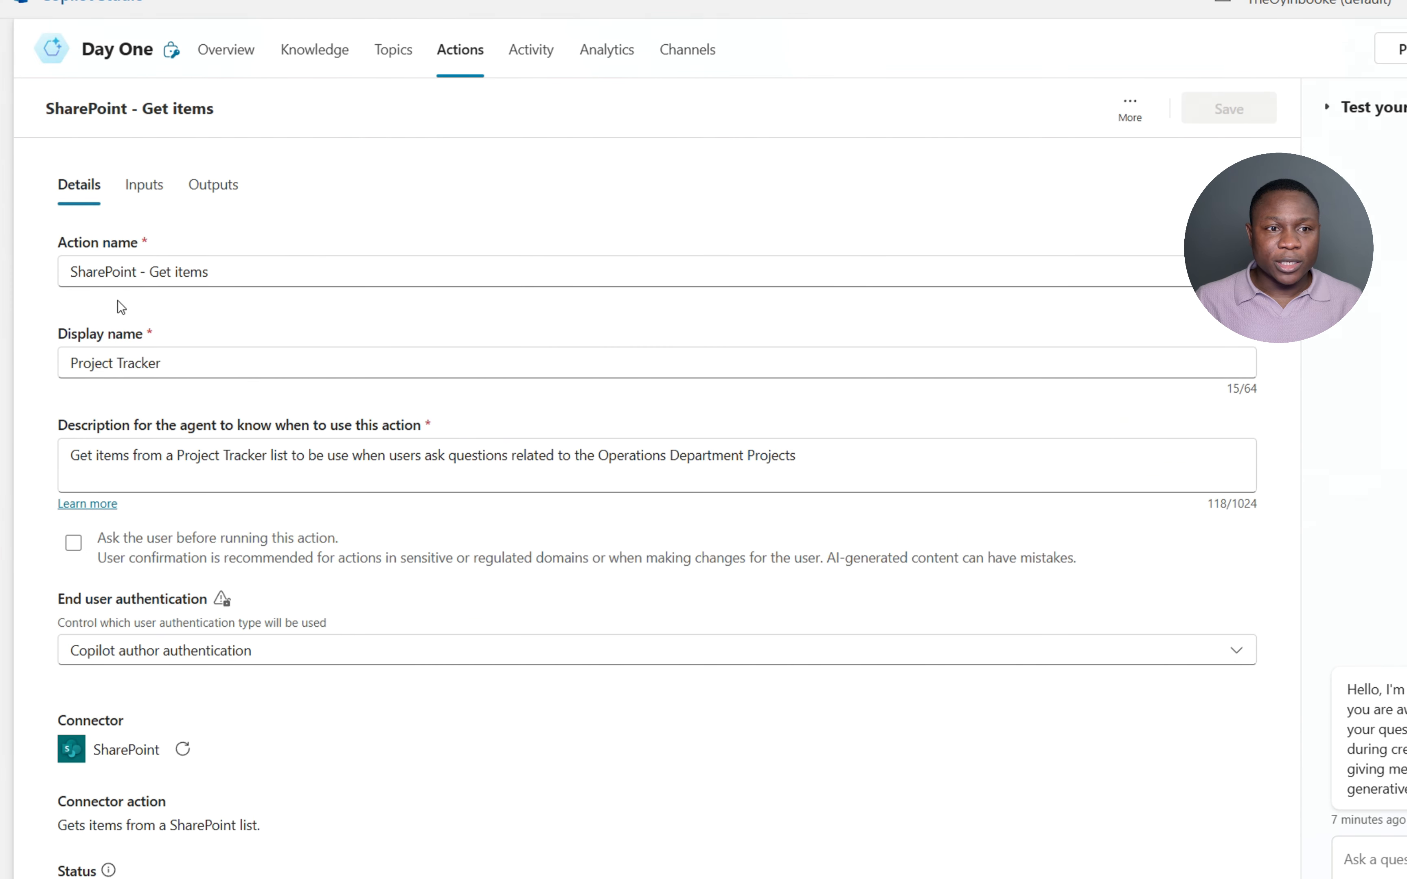
{"action": "left_click_drag", "start_coordinate": [172, 362], "coordinate": [66, 363]}
{"action": "key", "text": "ctrl+c"}
{"action": "left_click_drag", "start_coordinate": [244, 272], "coordinate": [42, 273]}
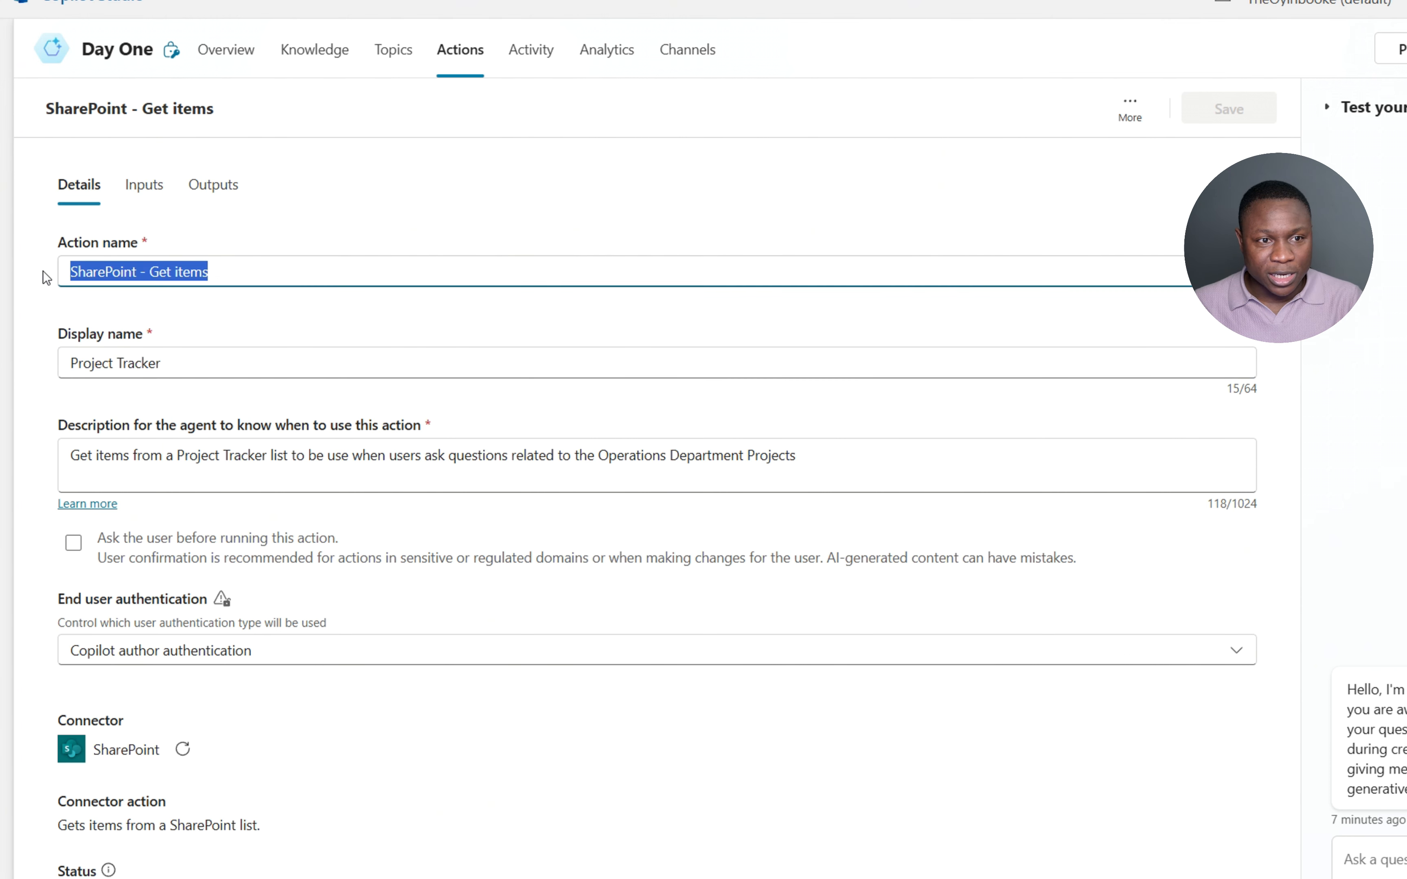
{"action": "key", "text": "ctrl+v"}
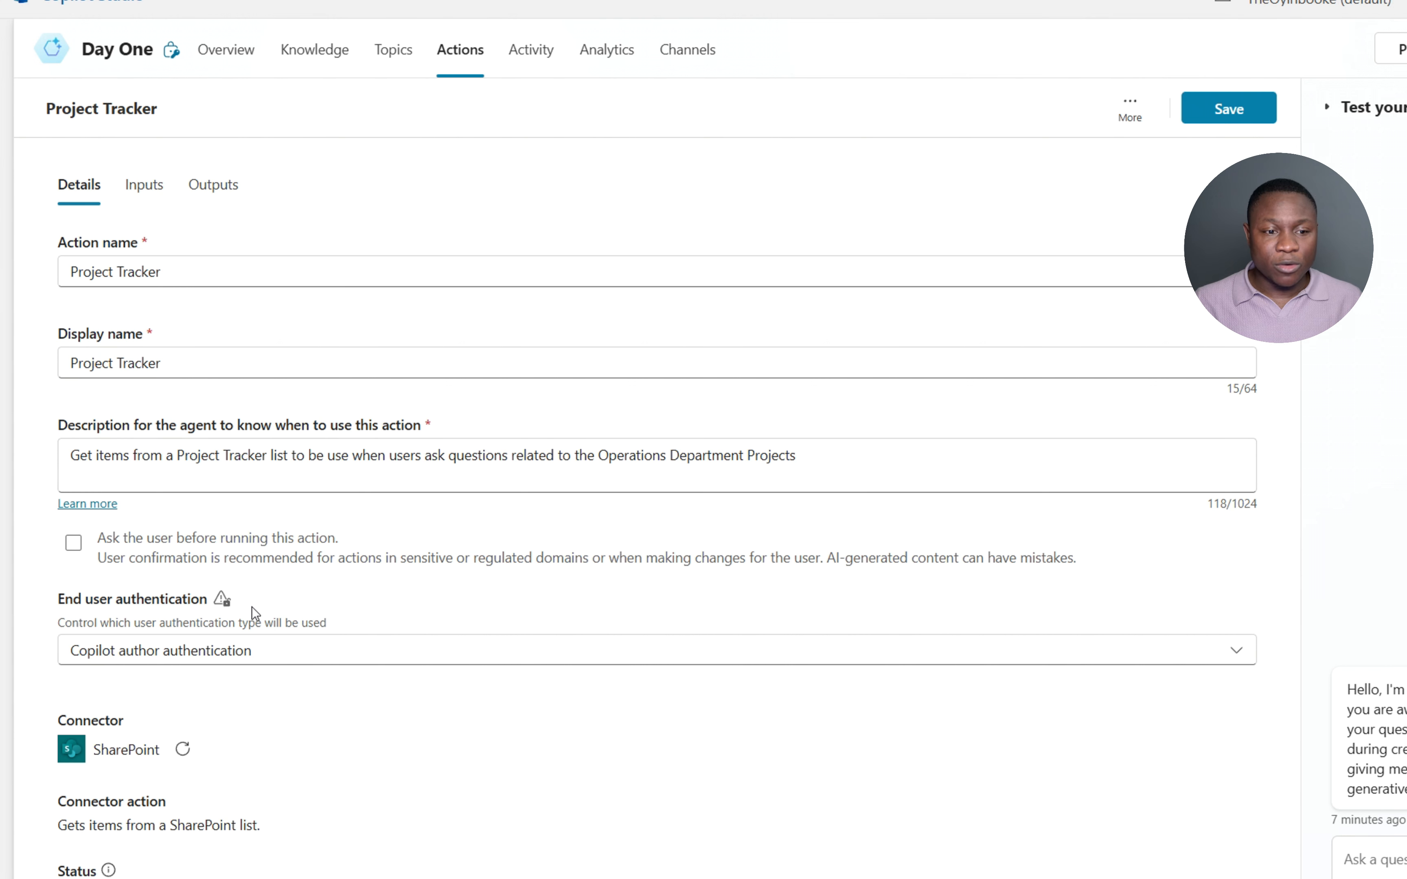
{"action": "left_click_drag", "start_coordinate": [58, 825], "coordinate": [210, 826]}
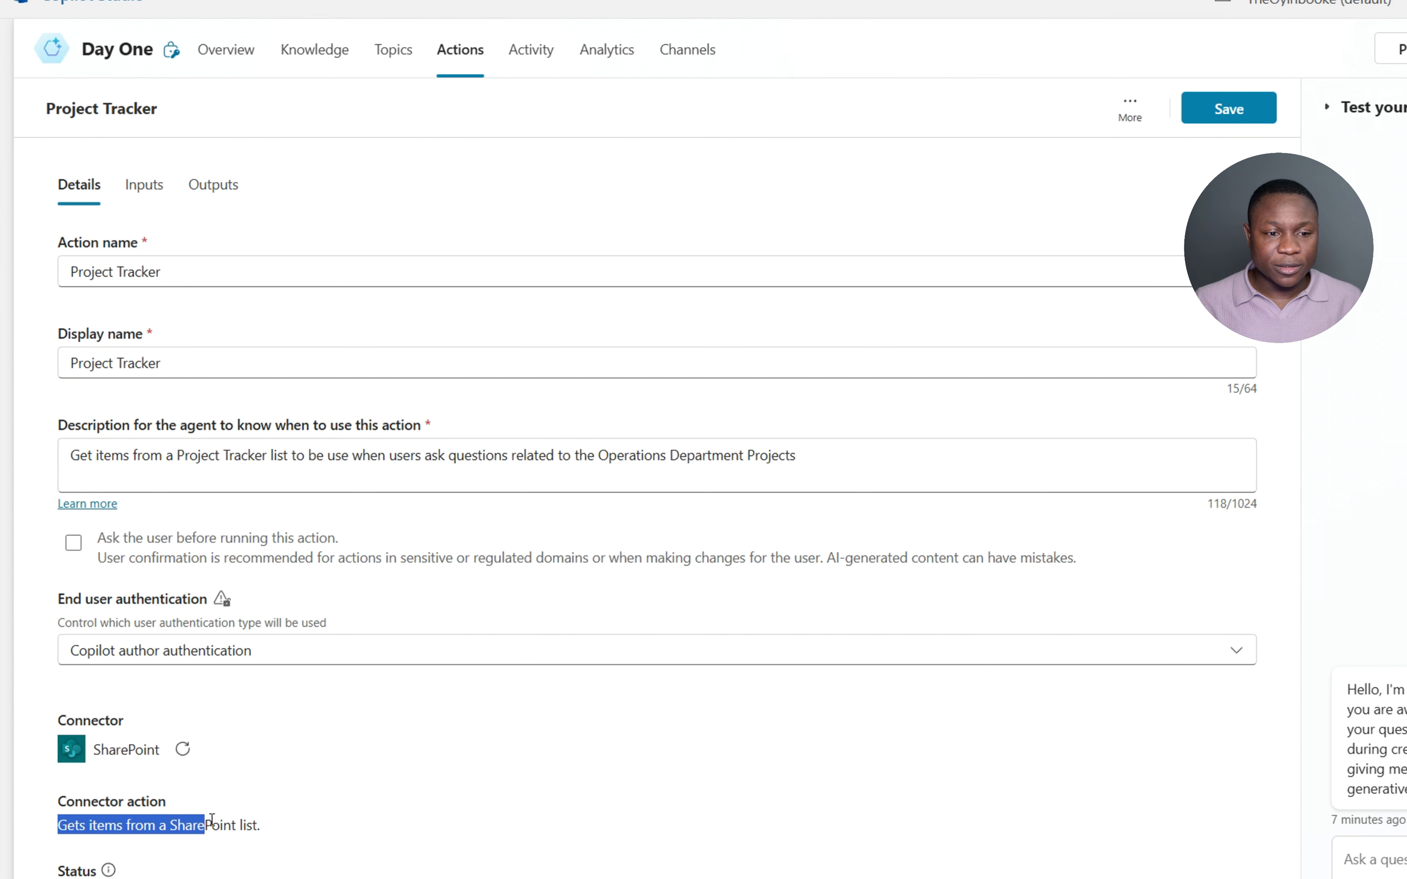
{"action": "left_click", "coordinate": [457, 742]}
{"action": "left_click", "coordinate": [152, 190]}
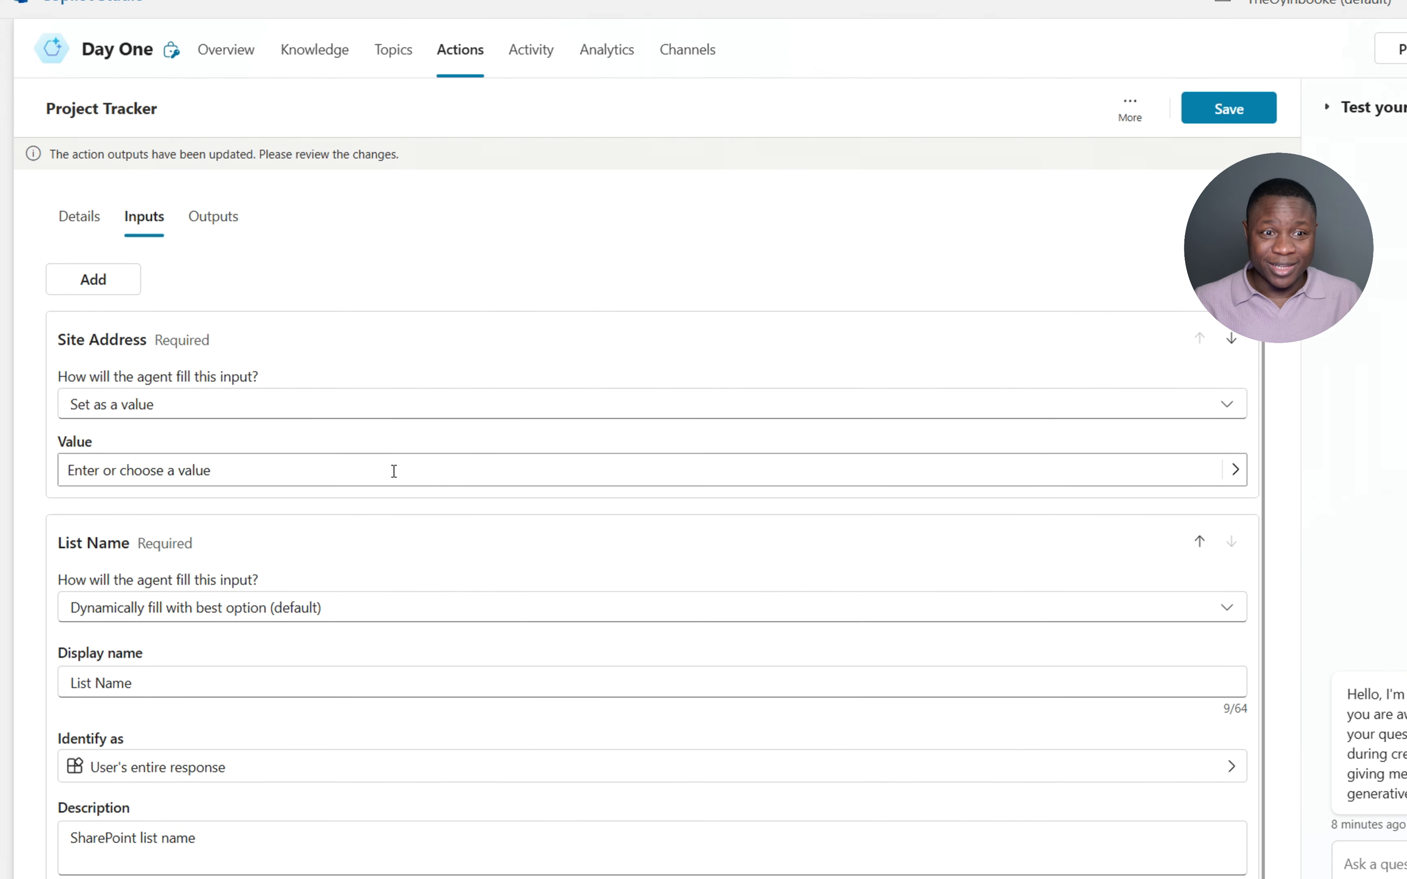
- Set Site Address to Operations Department and switch List Name to a fixed value
{"action": "left_click", "coordinate": [231, 465]}
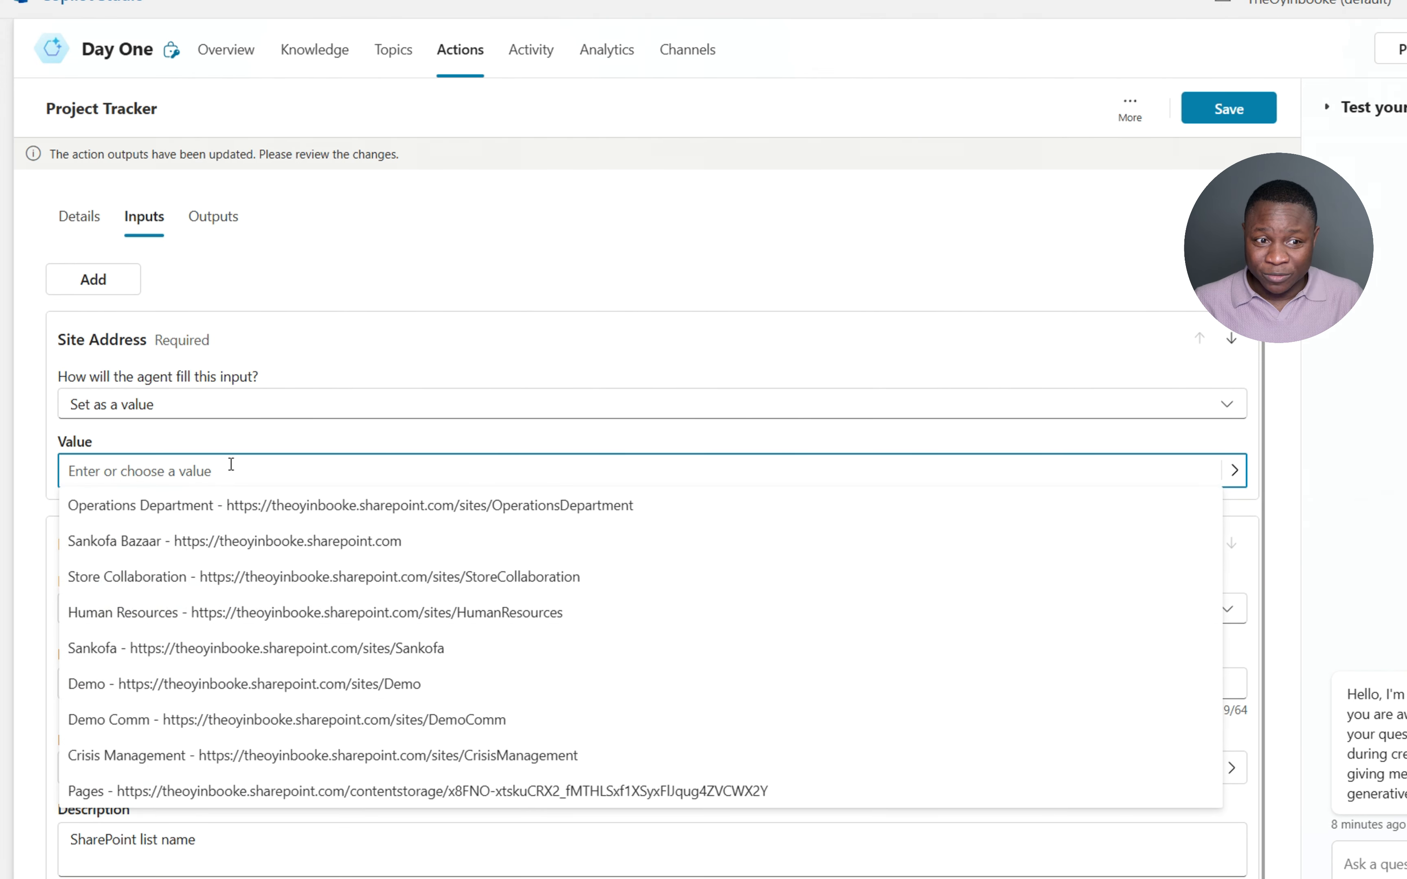
{"action": "left_click", "coordinate": [143, 504]}
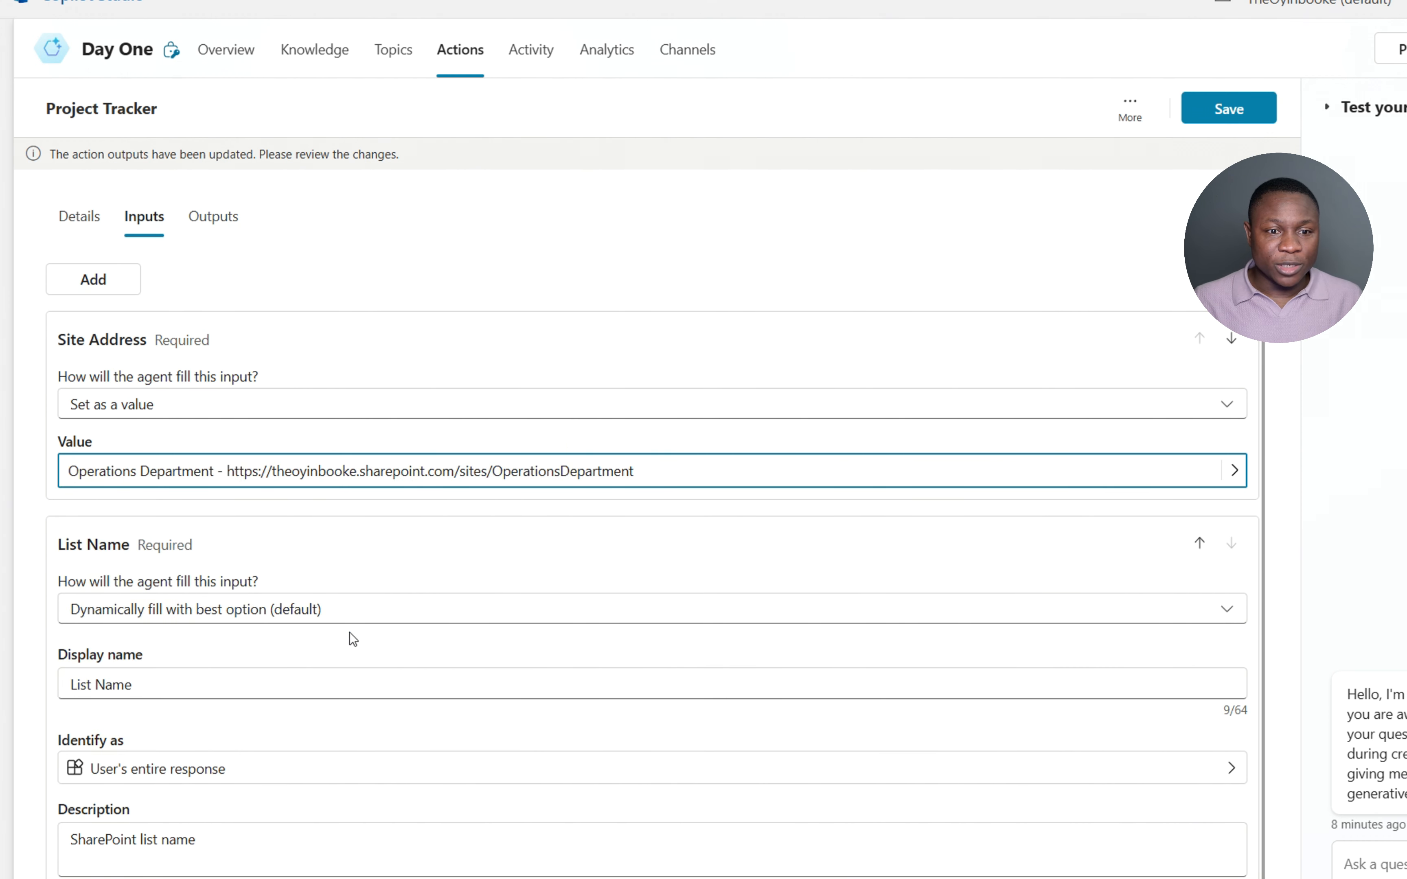
{"action": "left_click", "coordinate": [400, 613]}
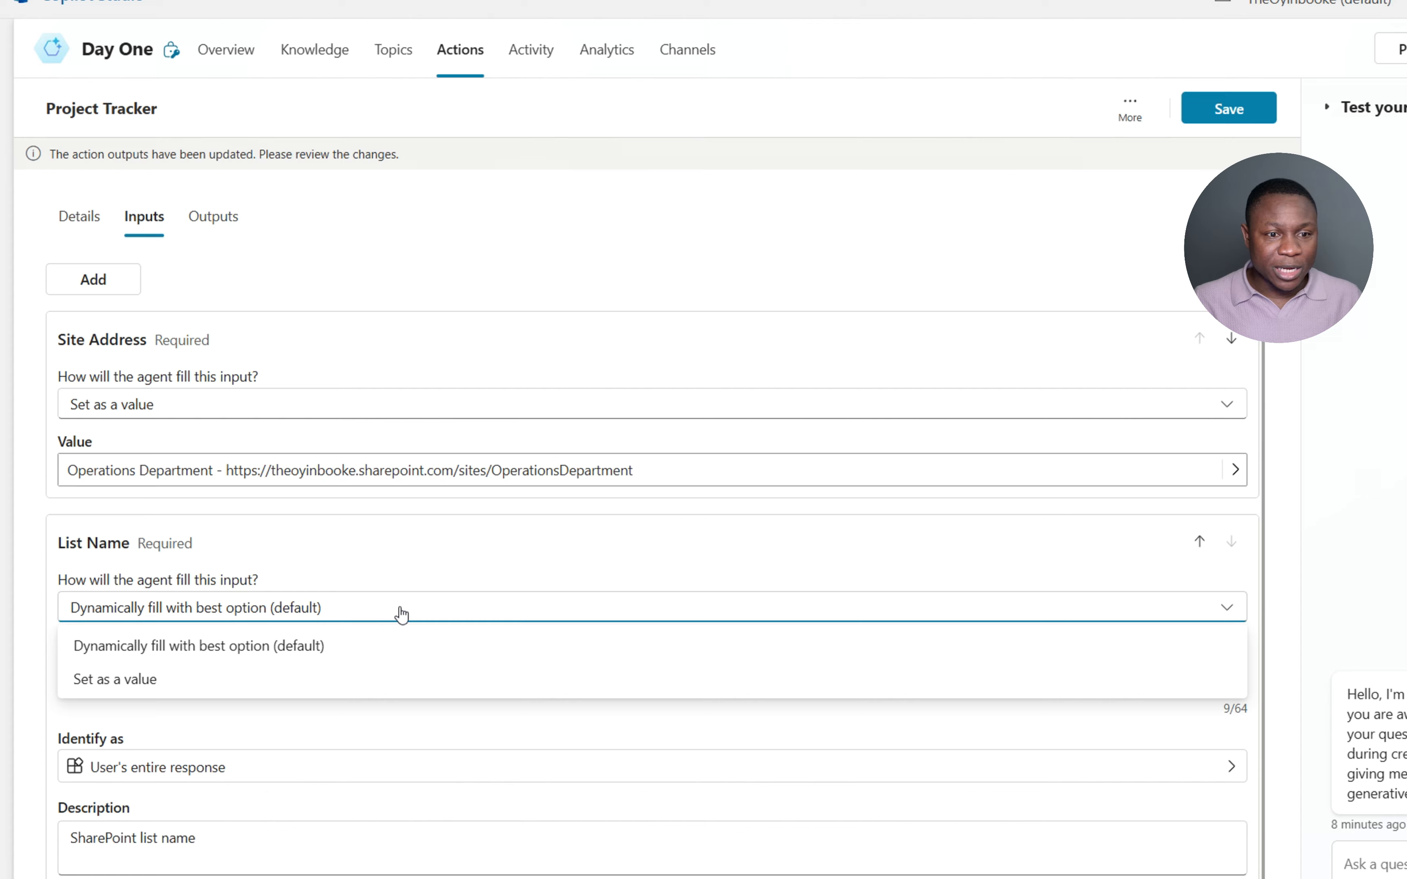
{"action": "left_click", "coordinate": [287, 676]}
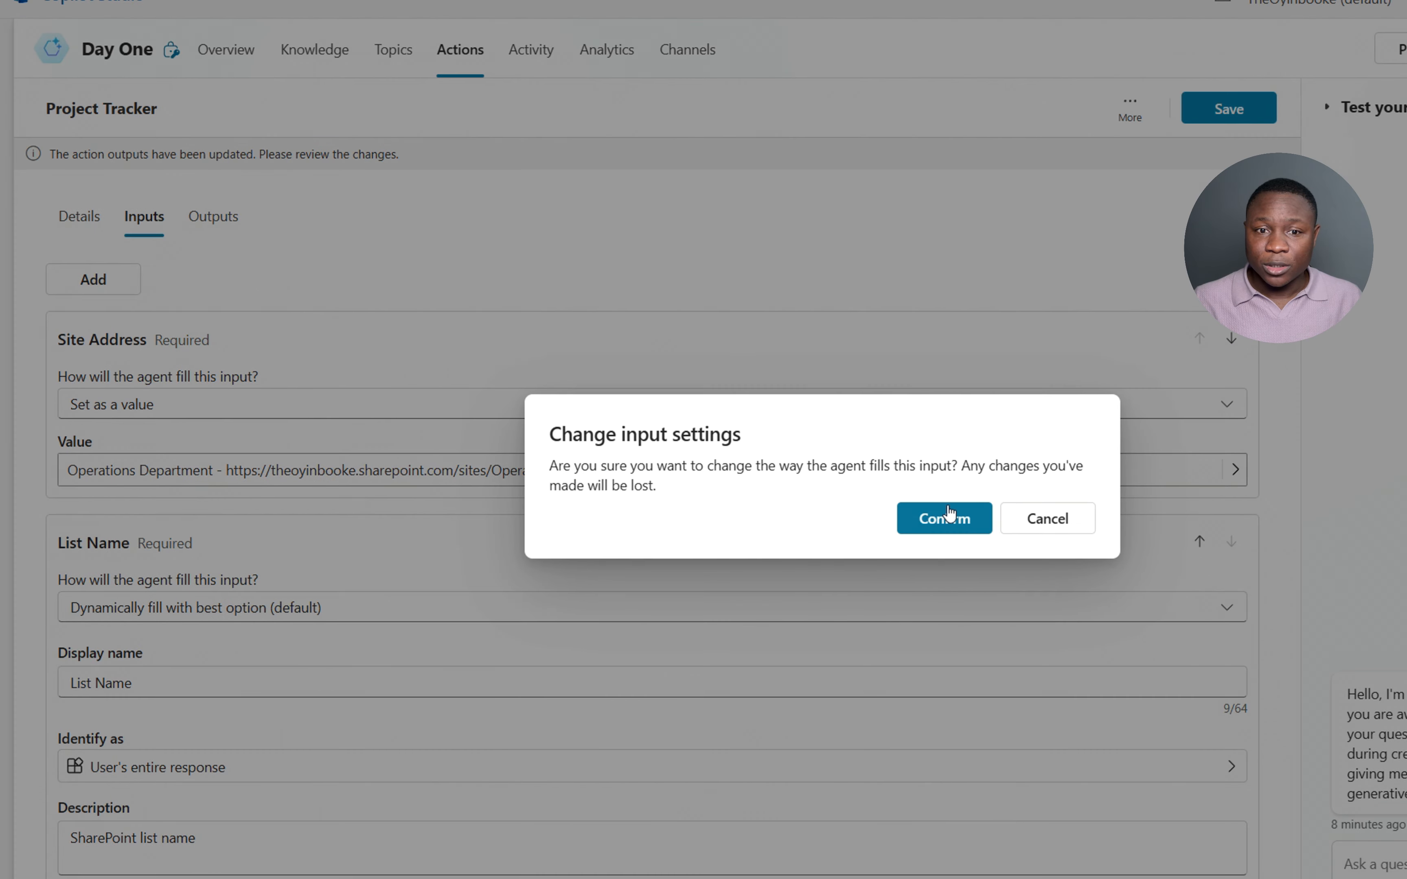
{"action": "left_click", "coordinate": [947, 518]}
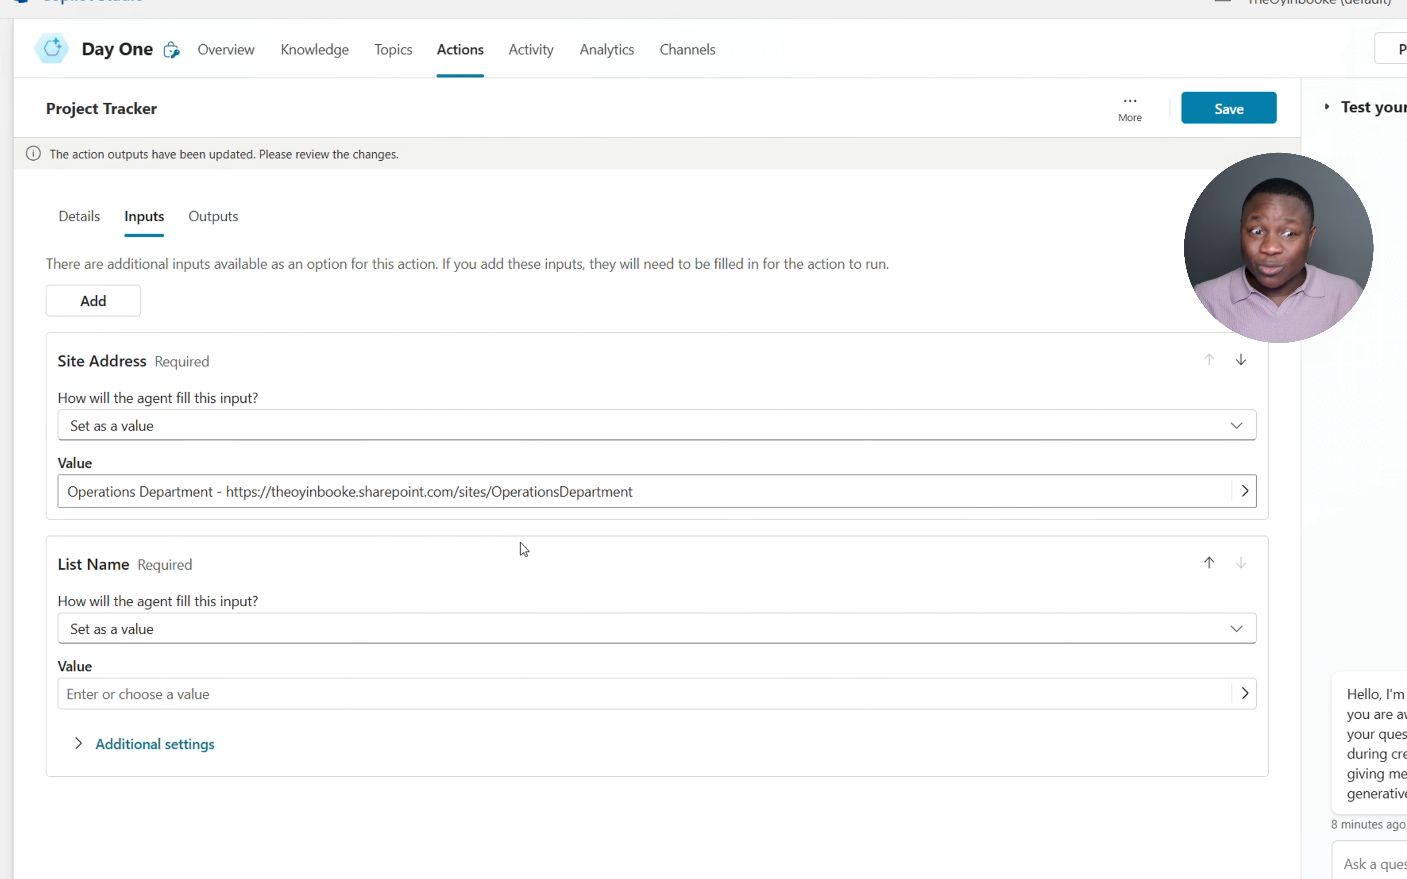
- Enter 'Progress Tracker' as the List Name value
{"action": "left_click", "coordinate": [326, 694]}
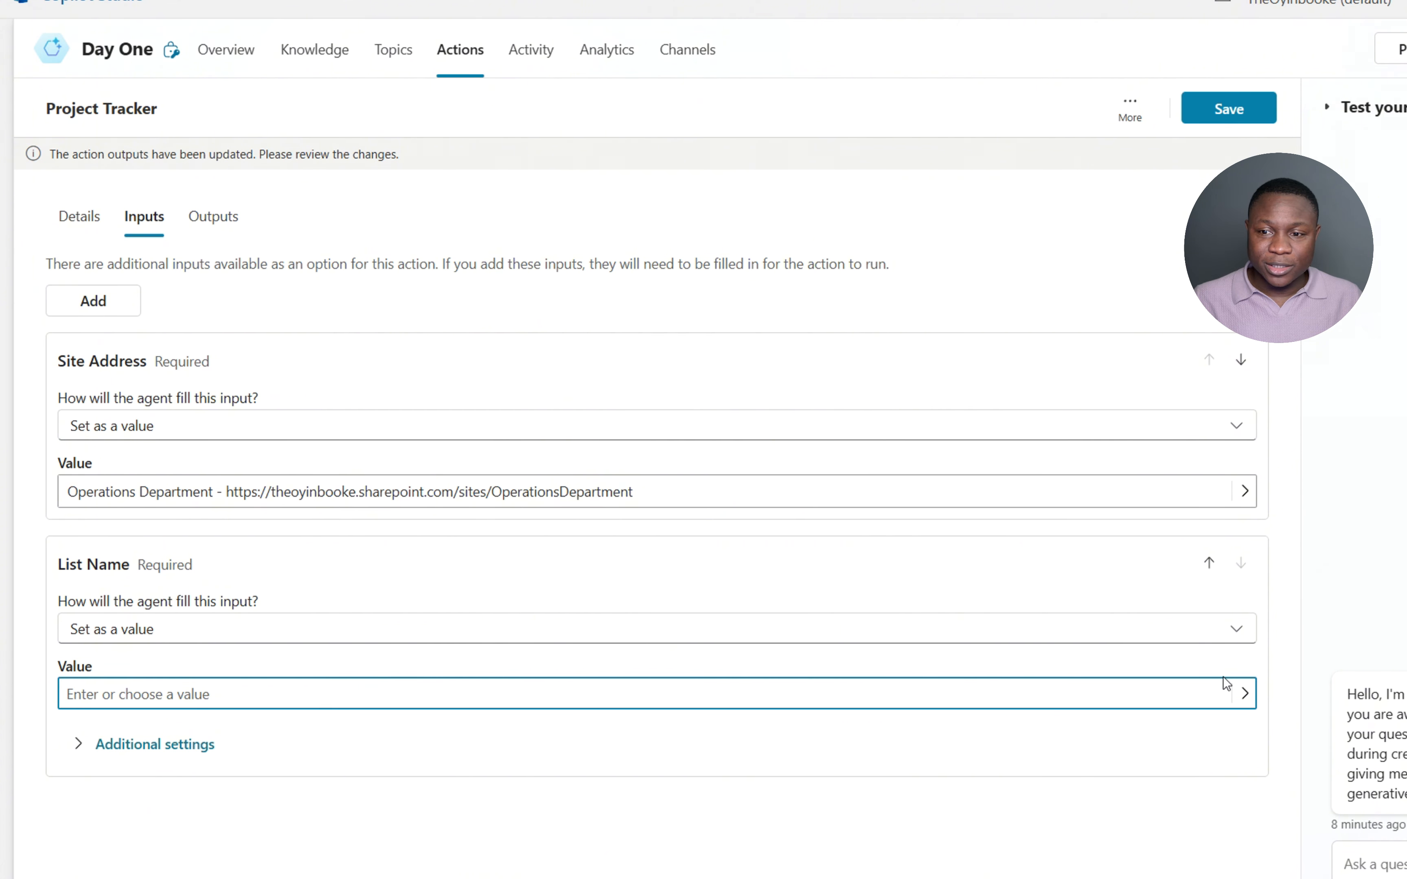
{"action": "left_click", "coordinate": [1244, 693]}
{"action": "left_click", "coordinate": [1055, 692]}
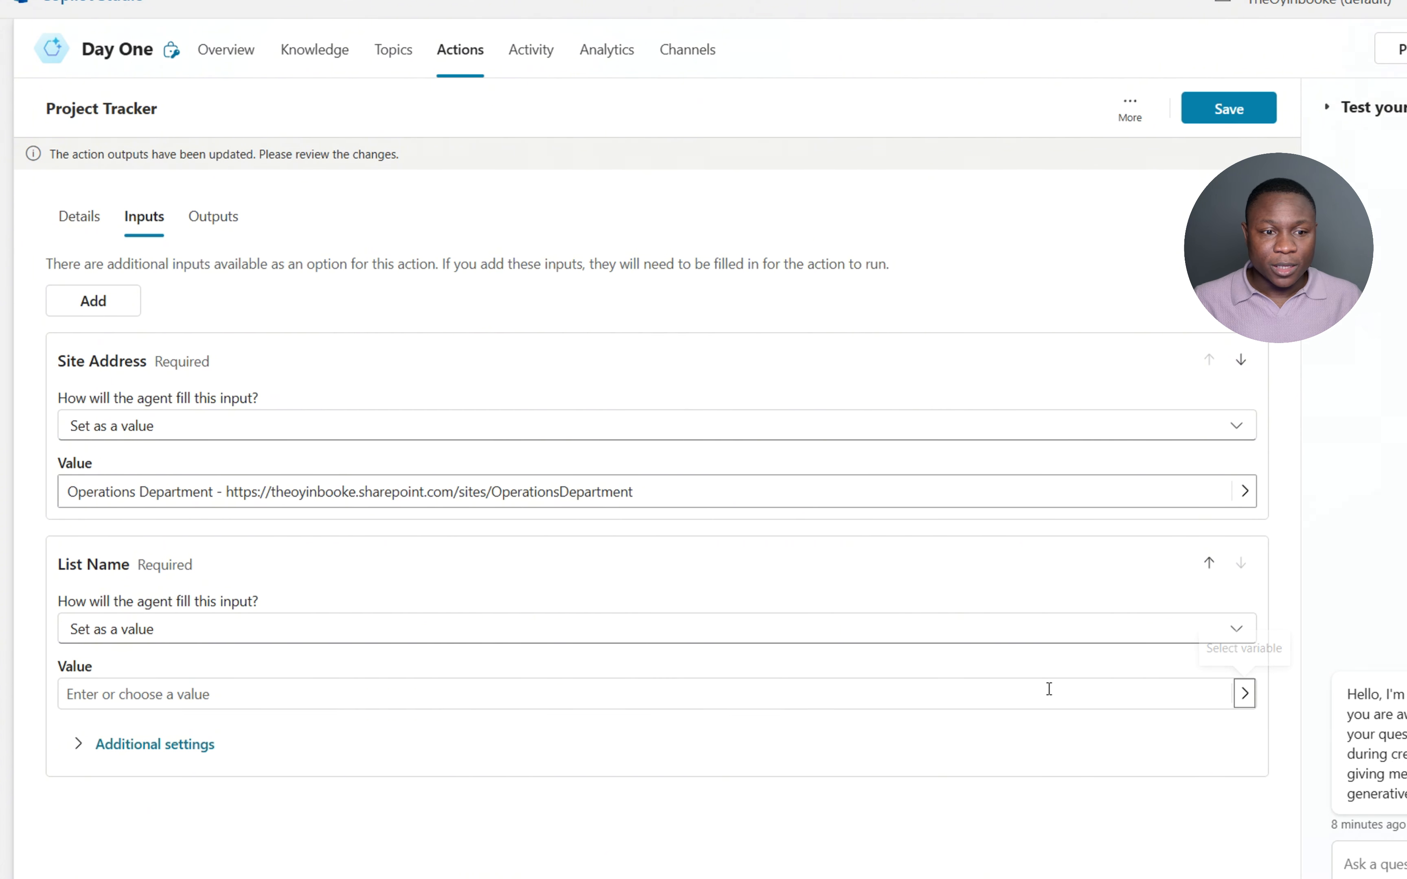
{"action": "left_click", "coordinate": [499, 699]}
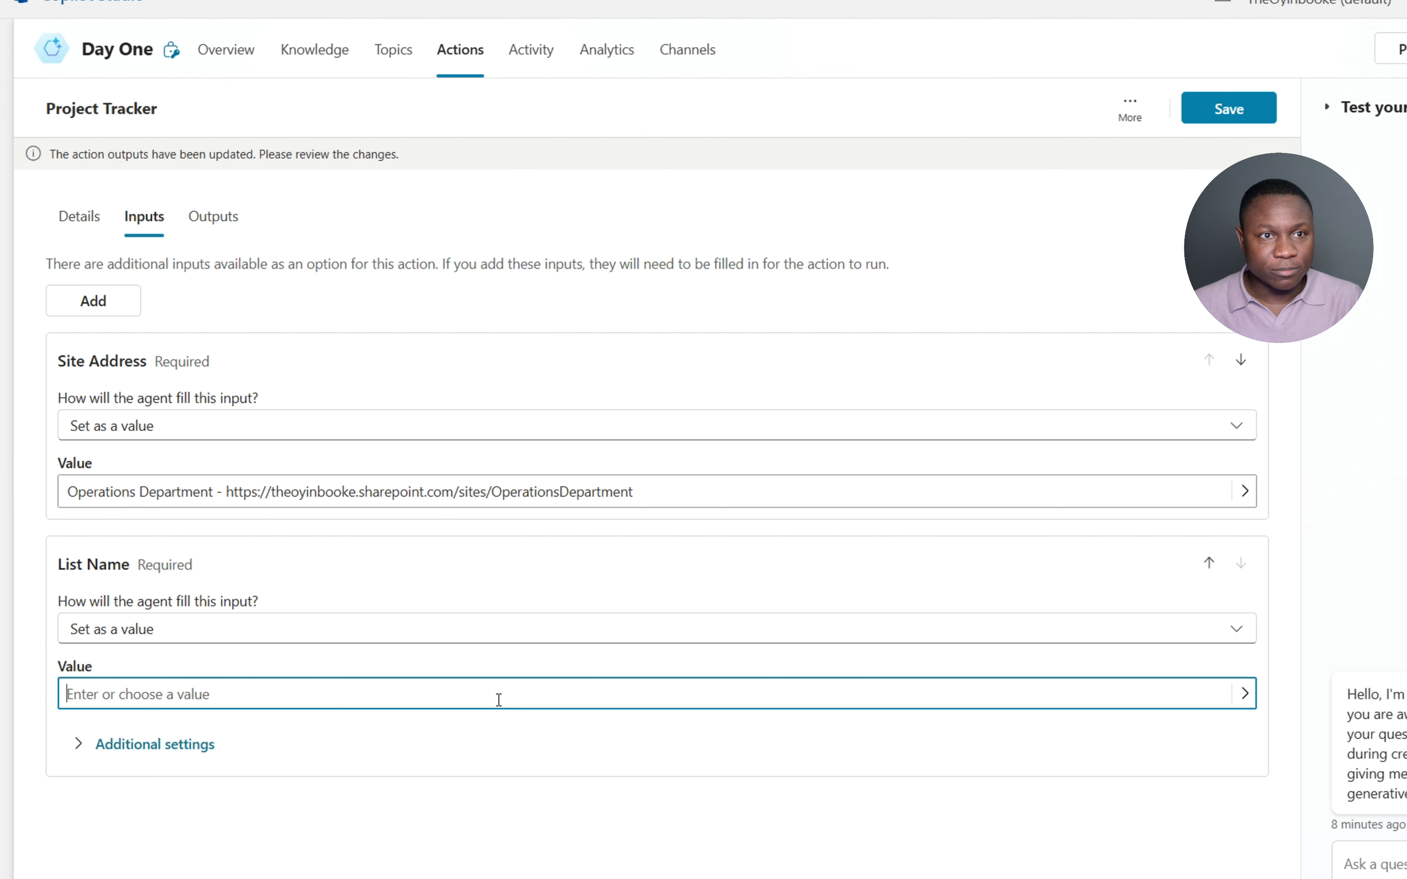
{"action": "type", "text": "pro"}
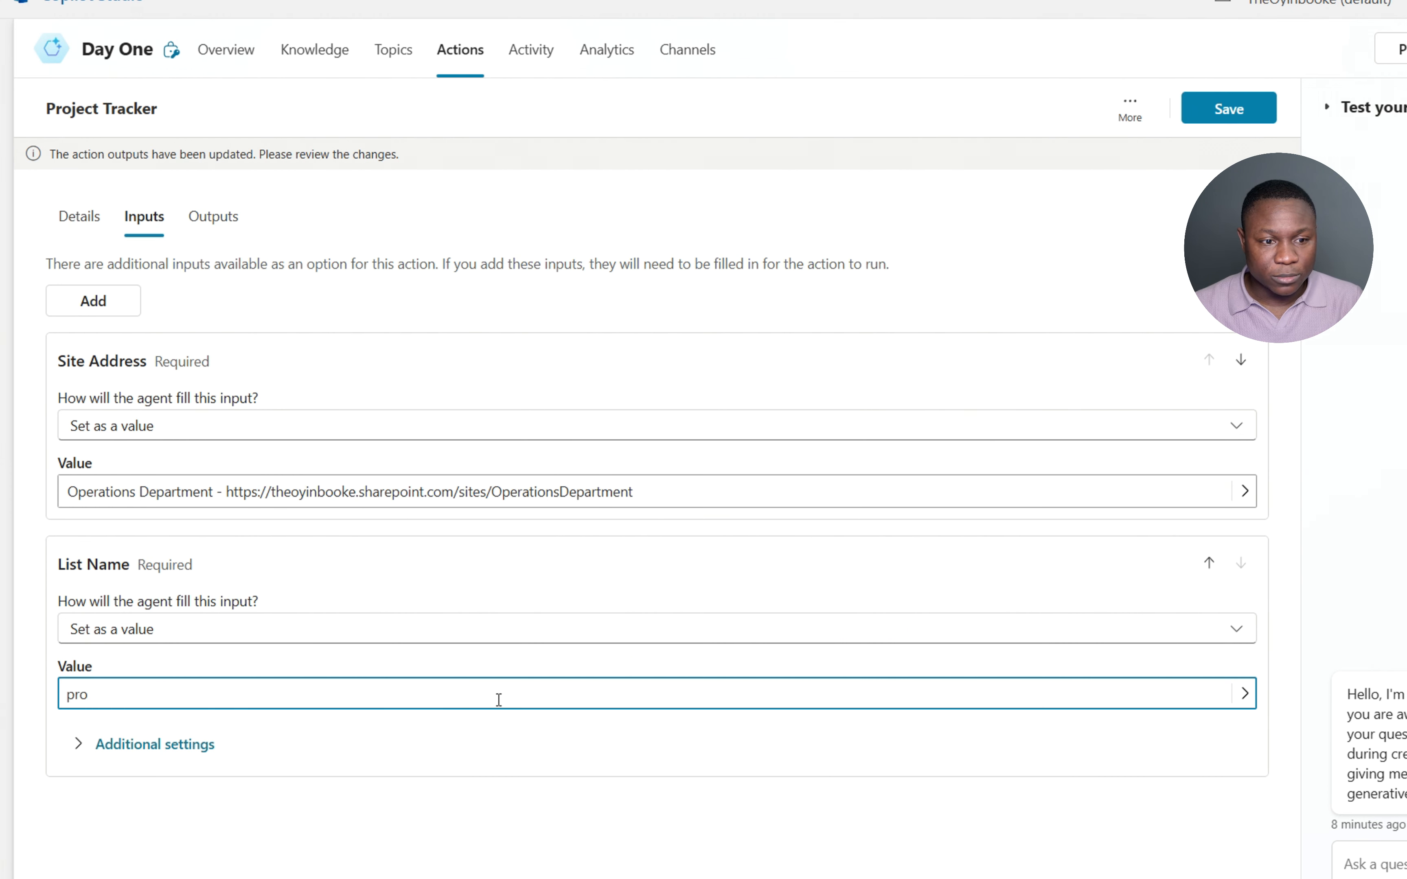
{"action": "key", "text": "BackSpace"}
{"action": "key", "text": "BackSpace"}
{"action": "key", "text": "BackSpace"}
{"action": "type", "text": "Project Tracker"}
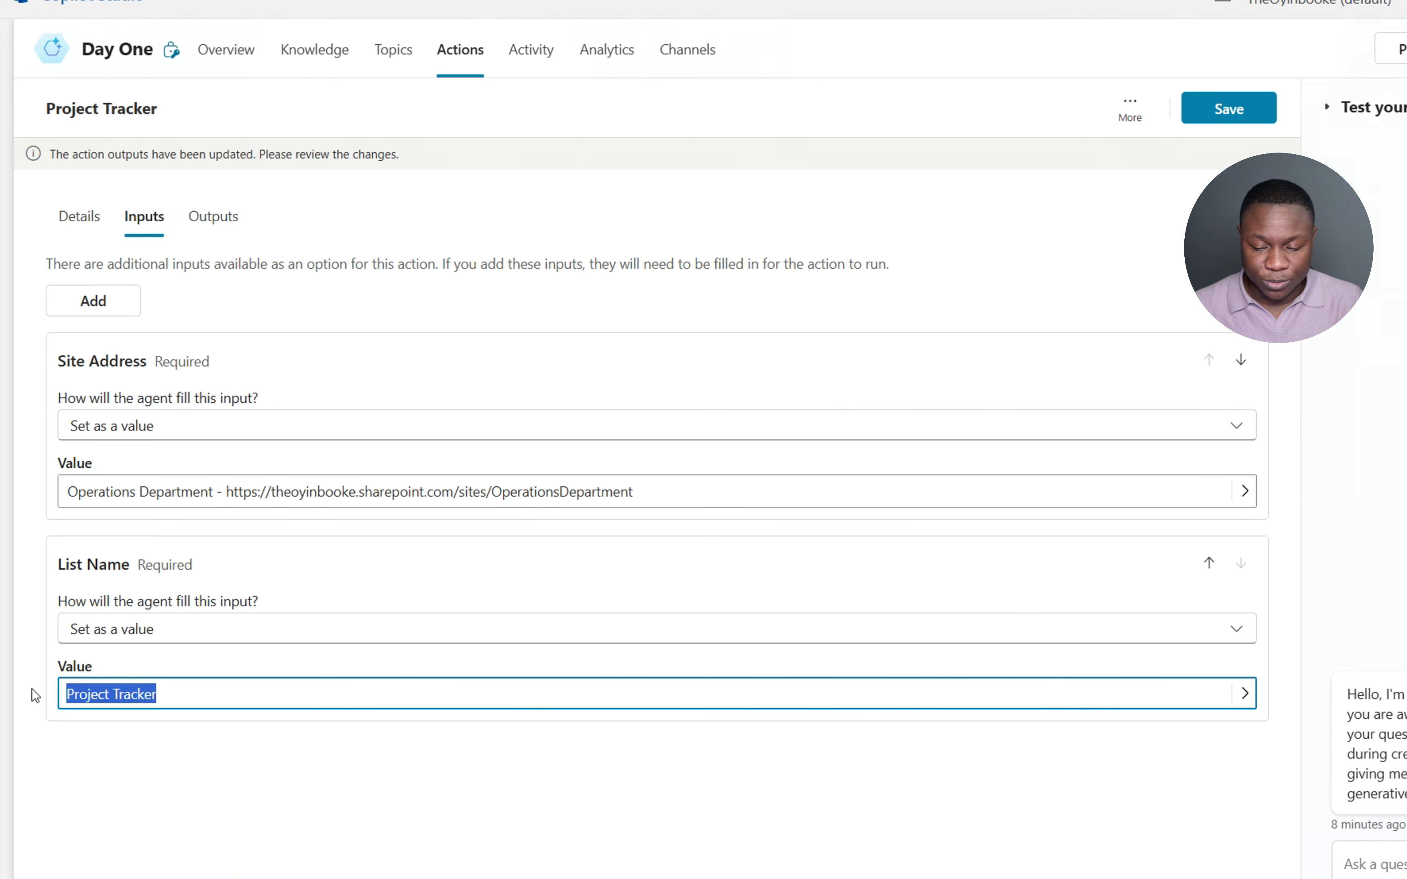
{"action": "type", "text": "Progress "}
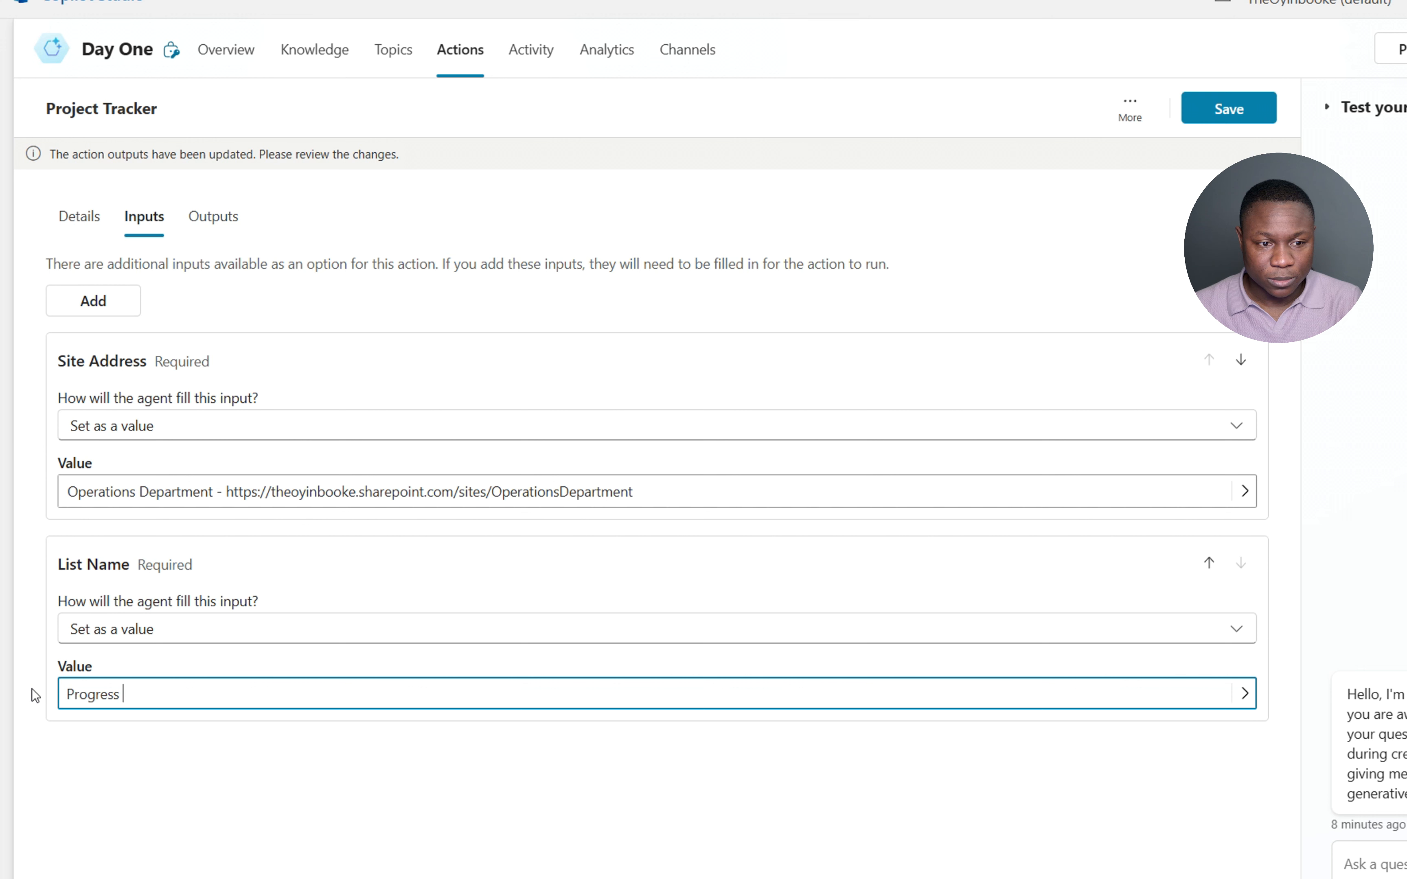
{"action": "type", "text": "R"}
{"action": "key", "text": "BackSpace"}
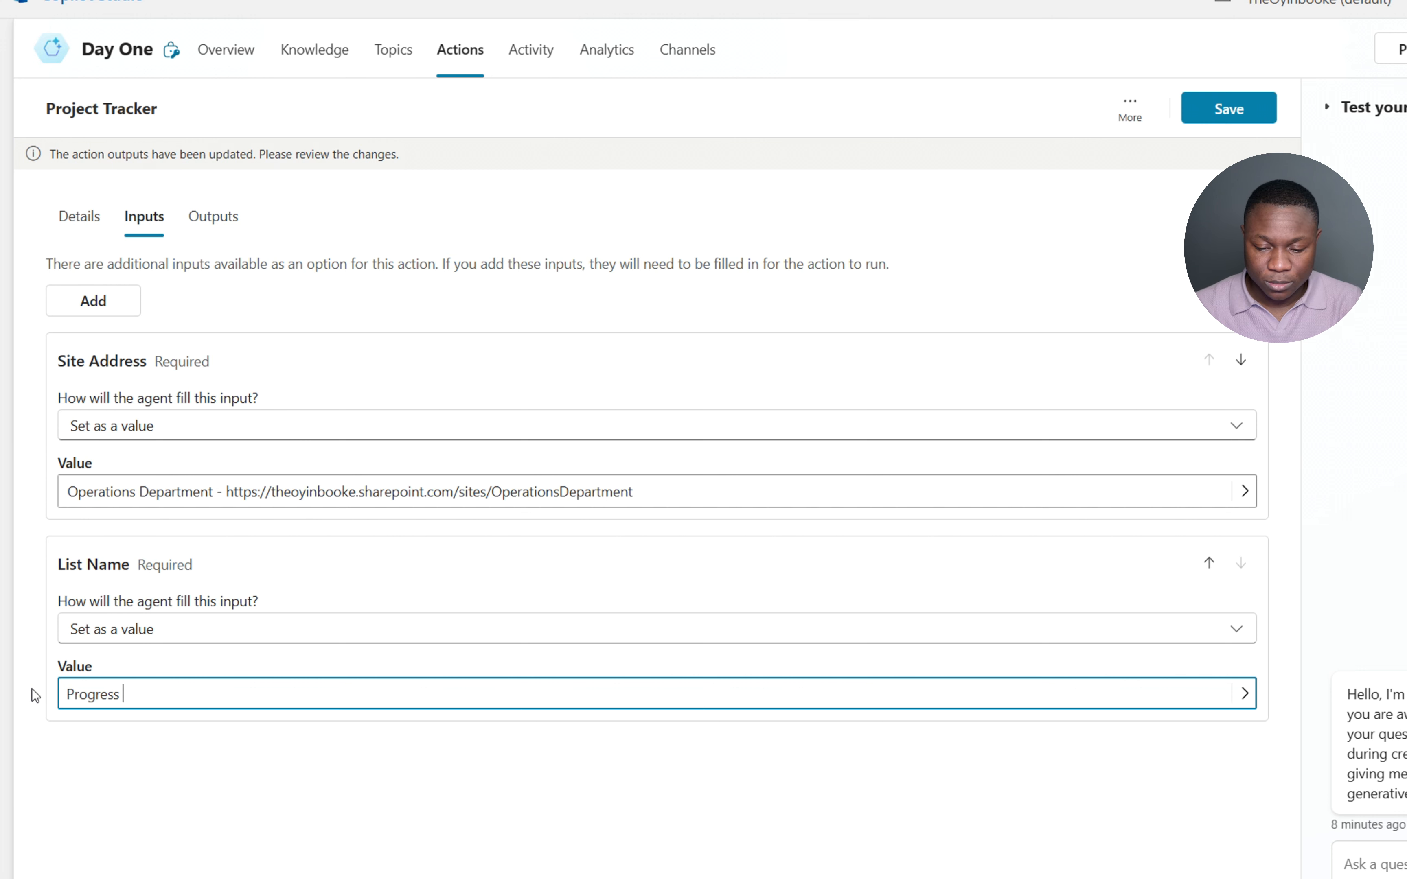
{"action": "type", "text": "Tracker"}
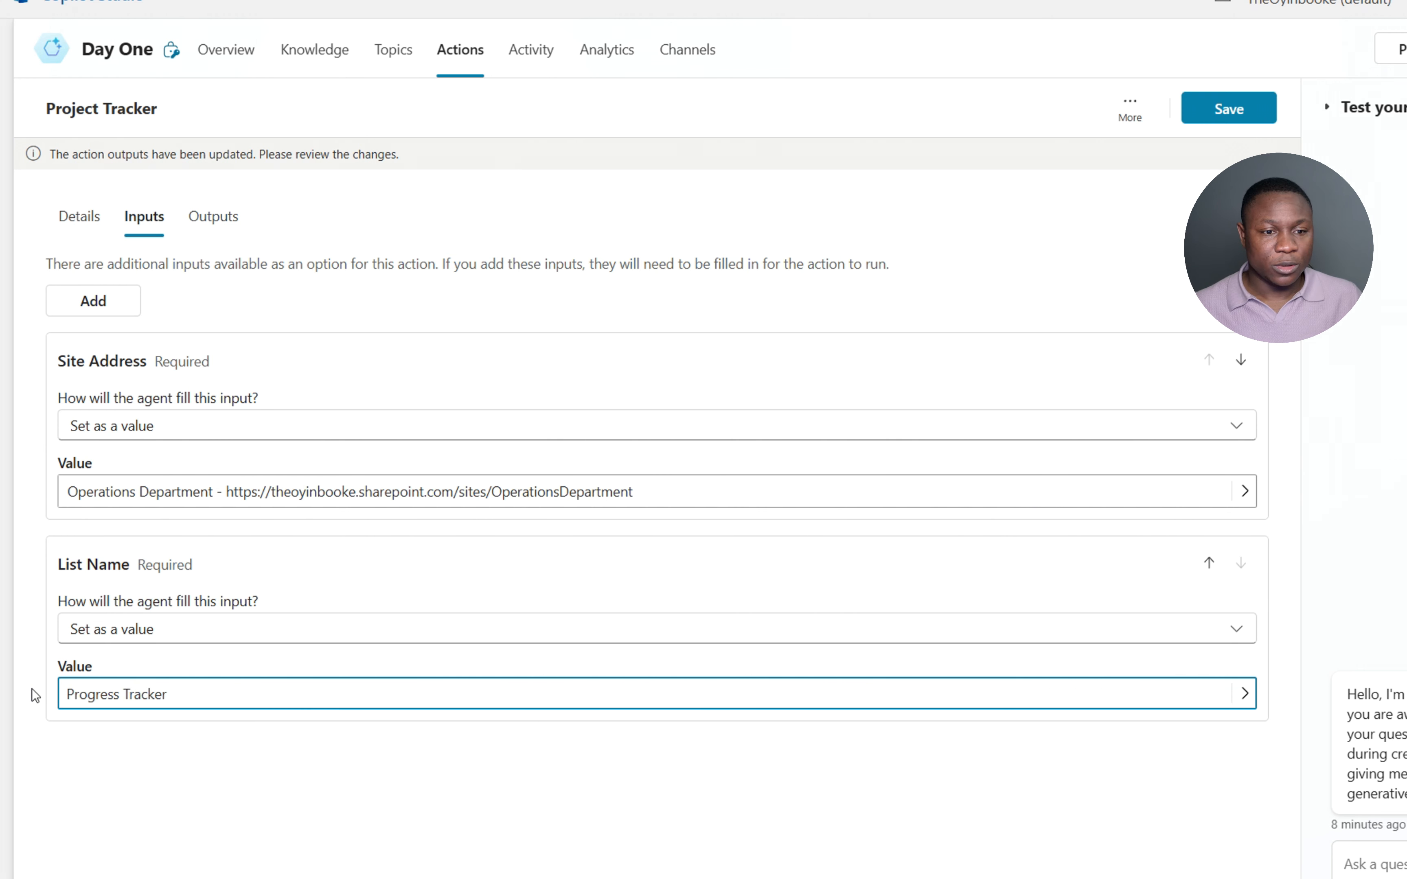
{"action": "left_click", "coordinate": [311, 749]}
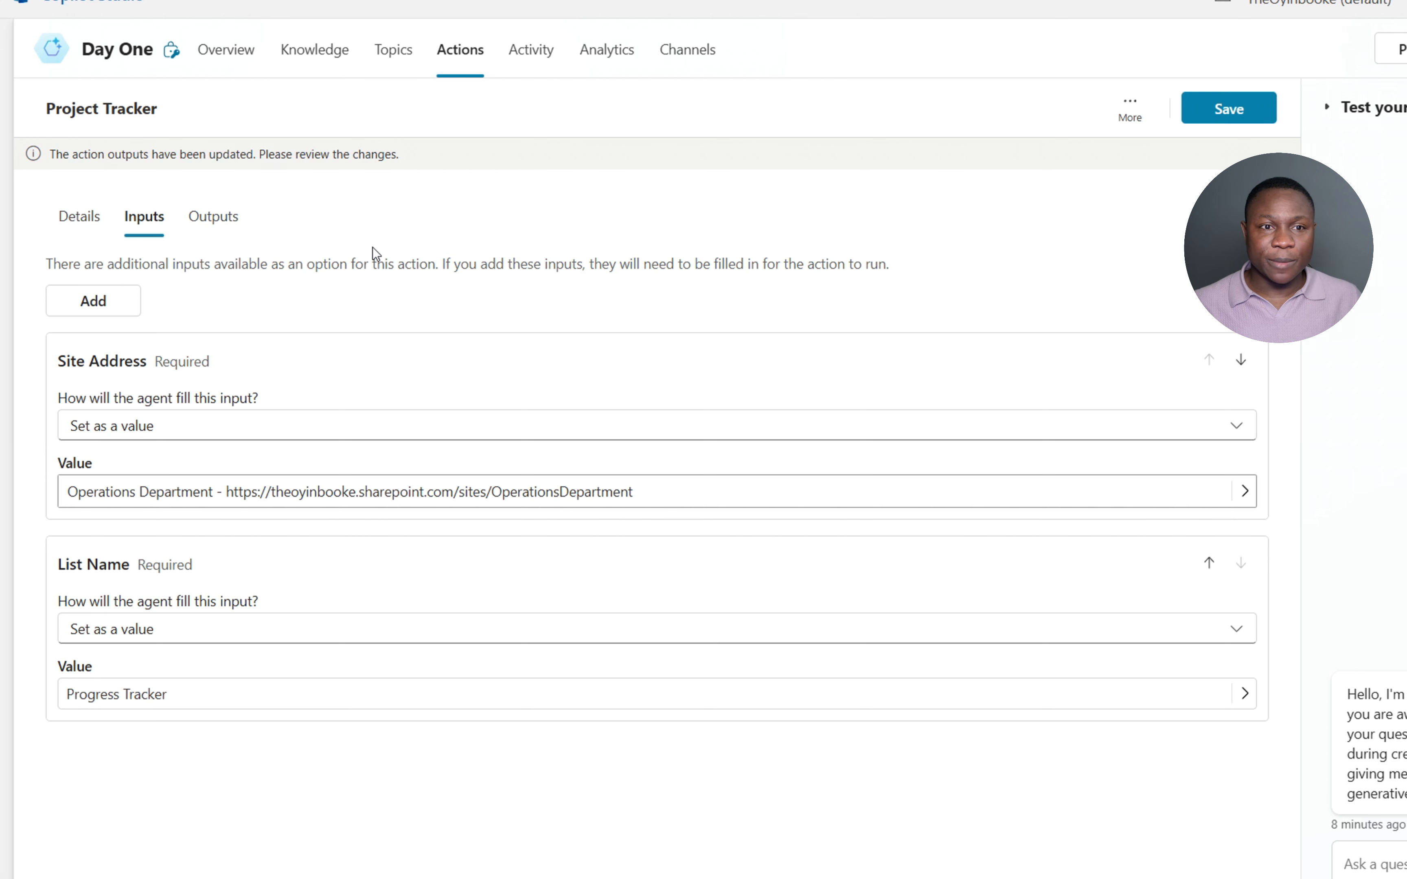
- Check the action's outputs, save the Project Tracker action, and return to the Overview
{"action": "left_click", "coordinate": [214, 228]}
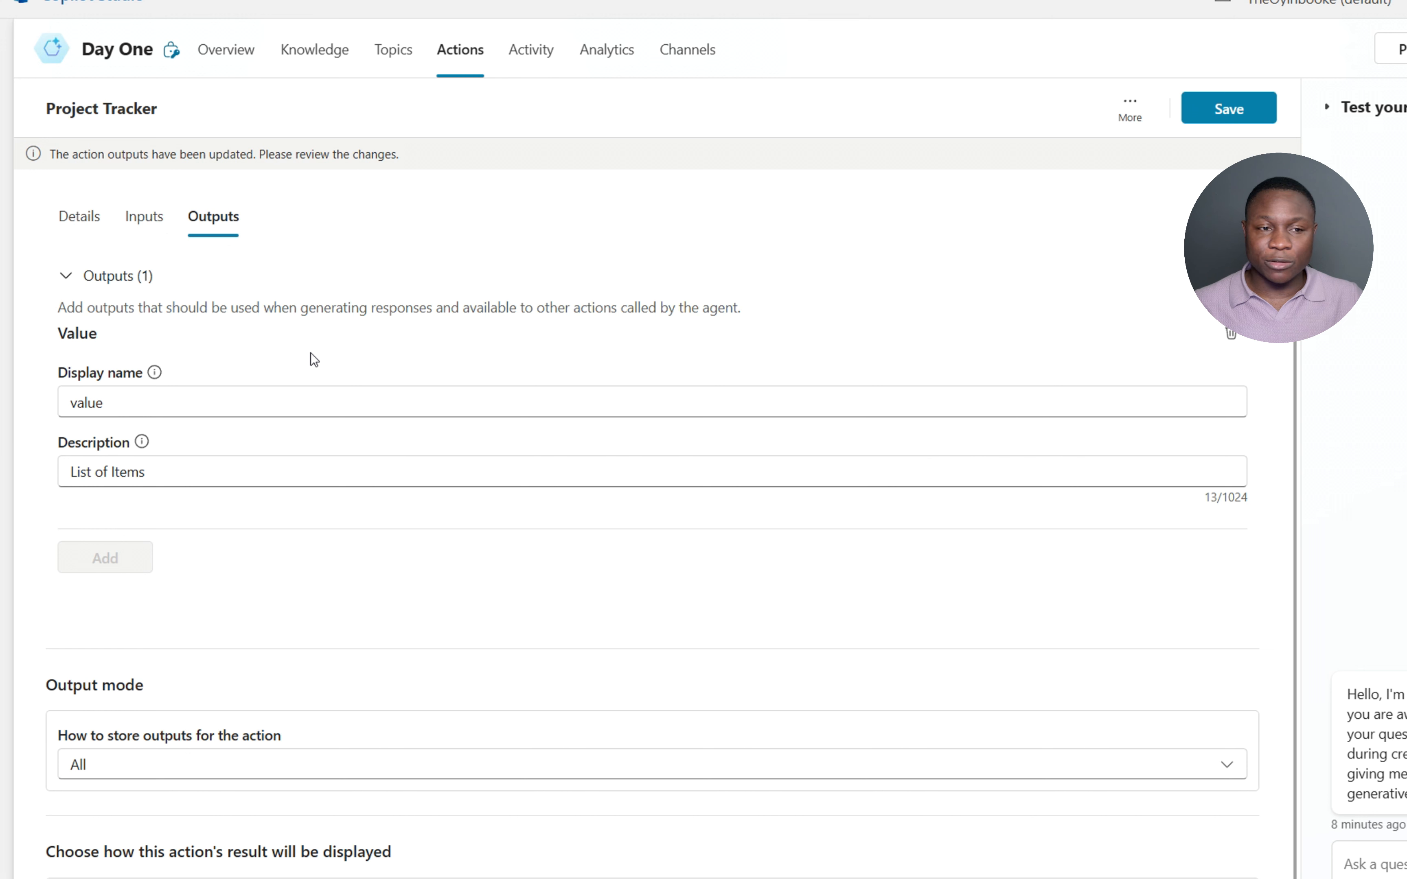
{"action": "left_click", "coordinate": [146, 223]}
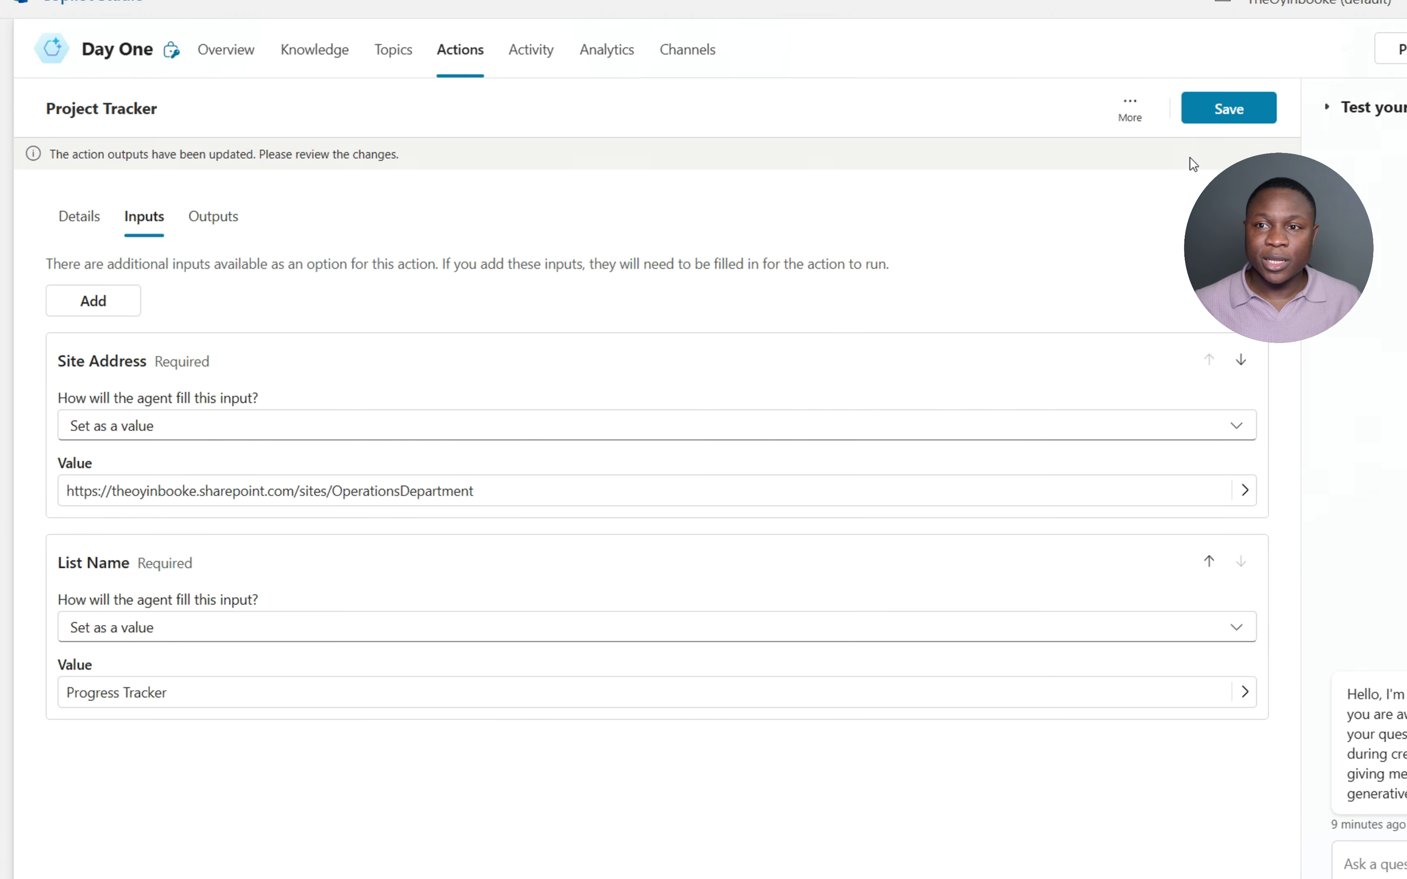
{"action": "left_click", "coordinate": [1245, 109]}
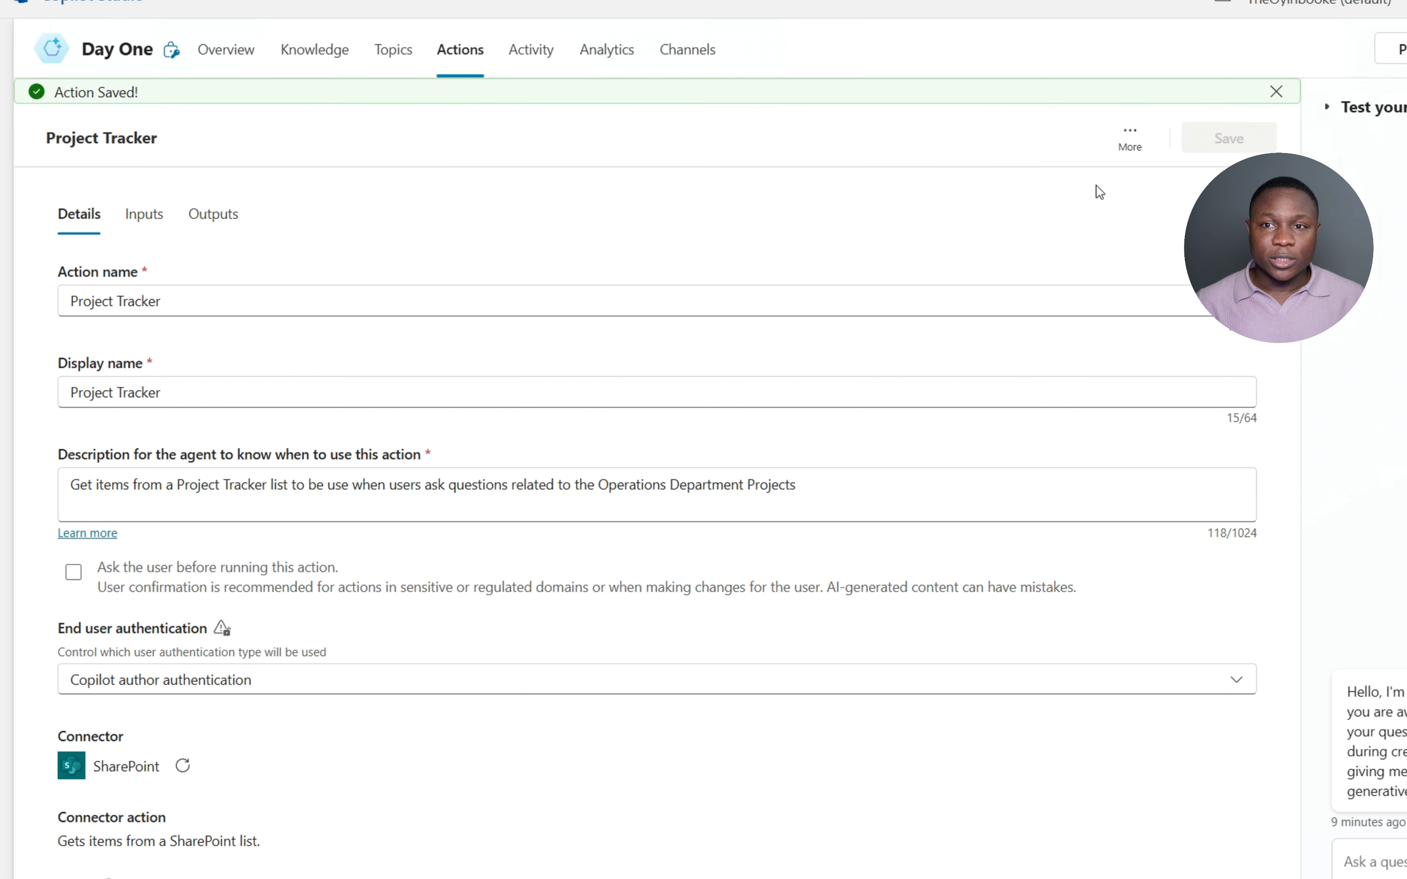
{"action": "left_click", "coordinate": [238, 53]}
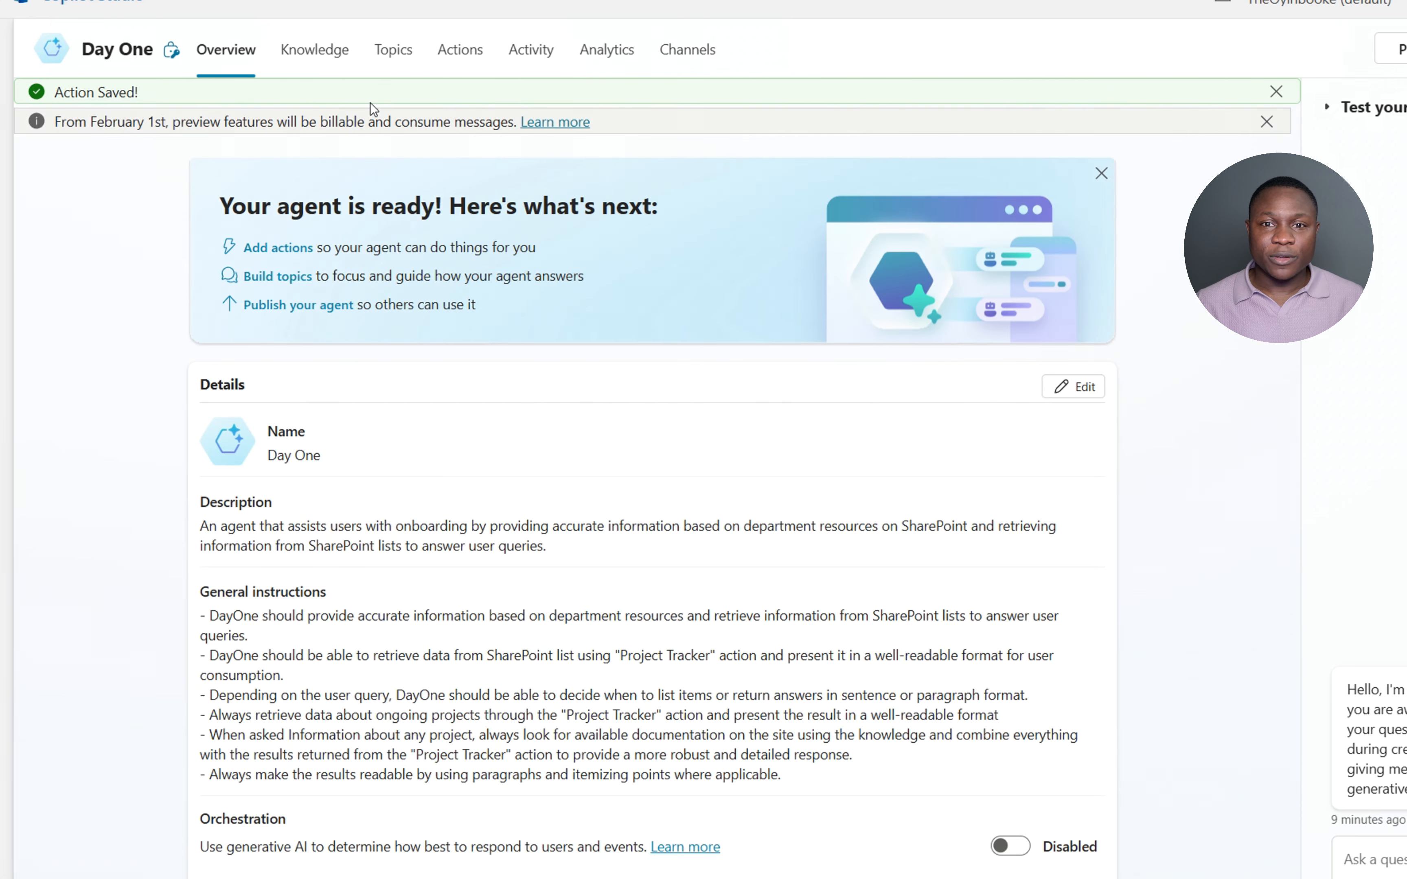
- Publish the Day One agent after reviewing its one credential risk warning
{"action": "left_click", "coordinate": [1266, 122]}
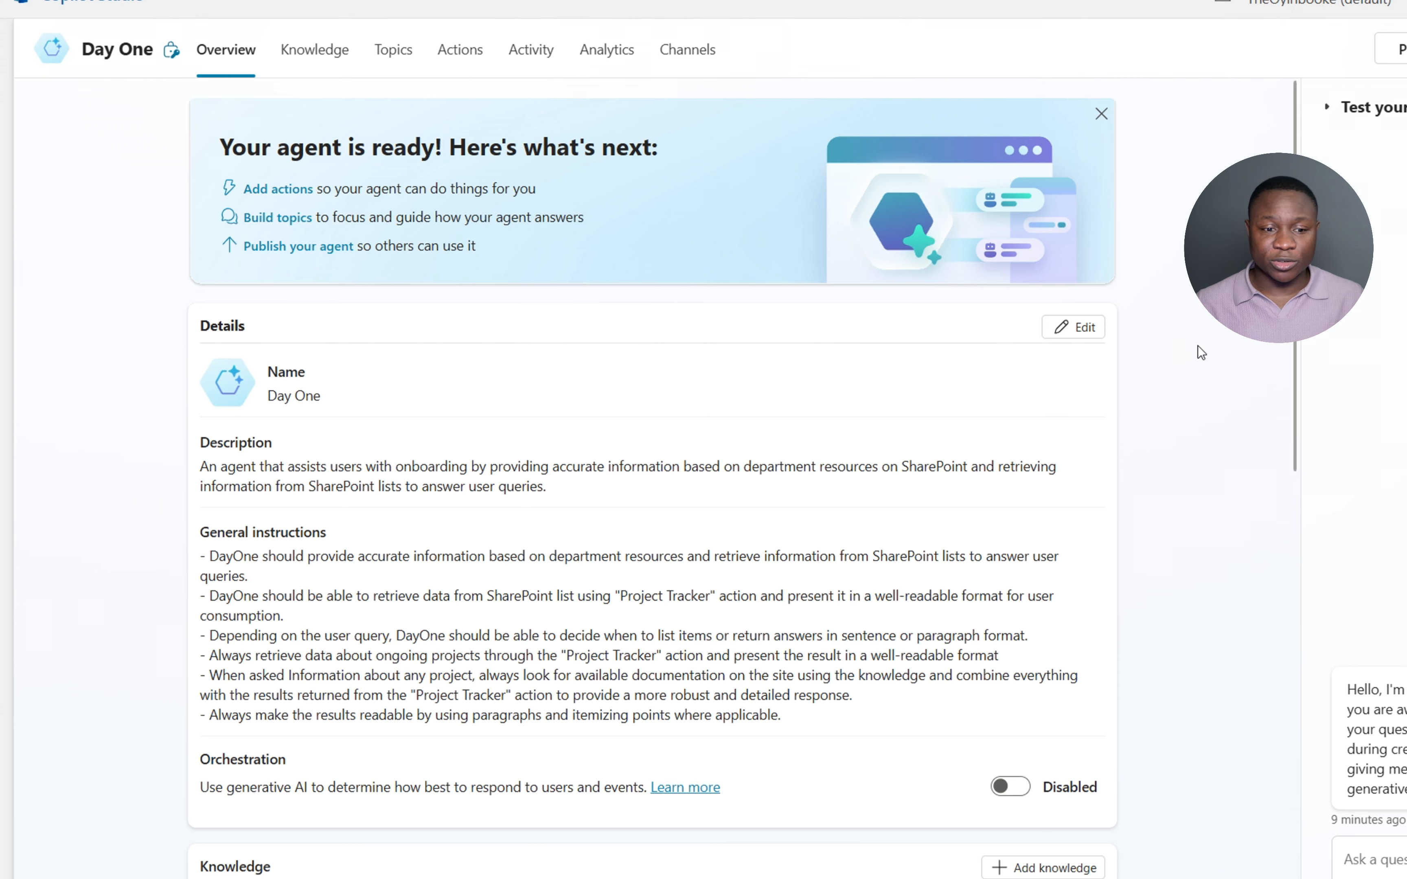
{"action": "scroll", "coordinate": [1199, 351], "scroll_direction": "down", "scroll_amount": 3}
{"action": "left_click", "coordinate": [1394, 50]}
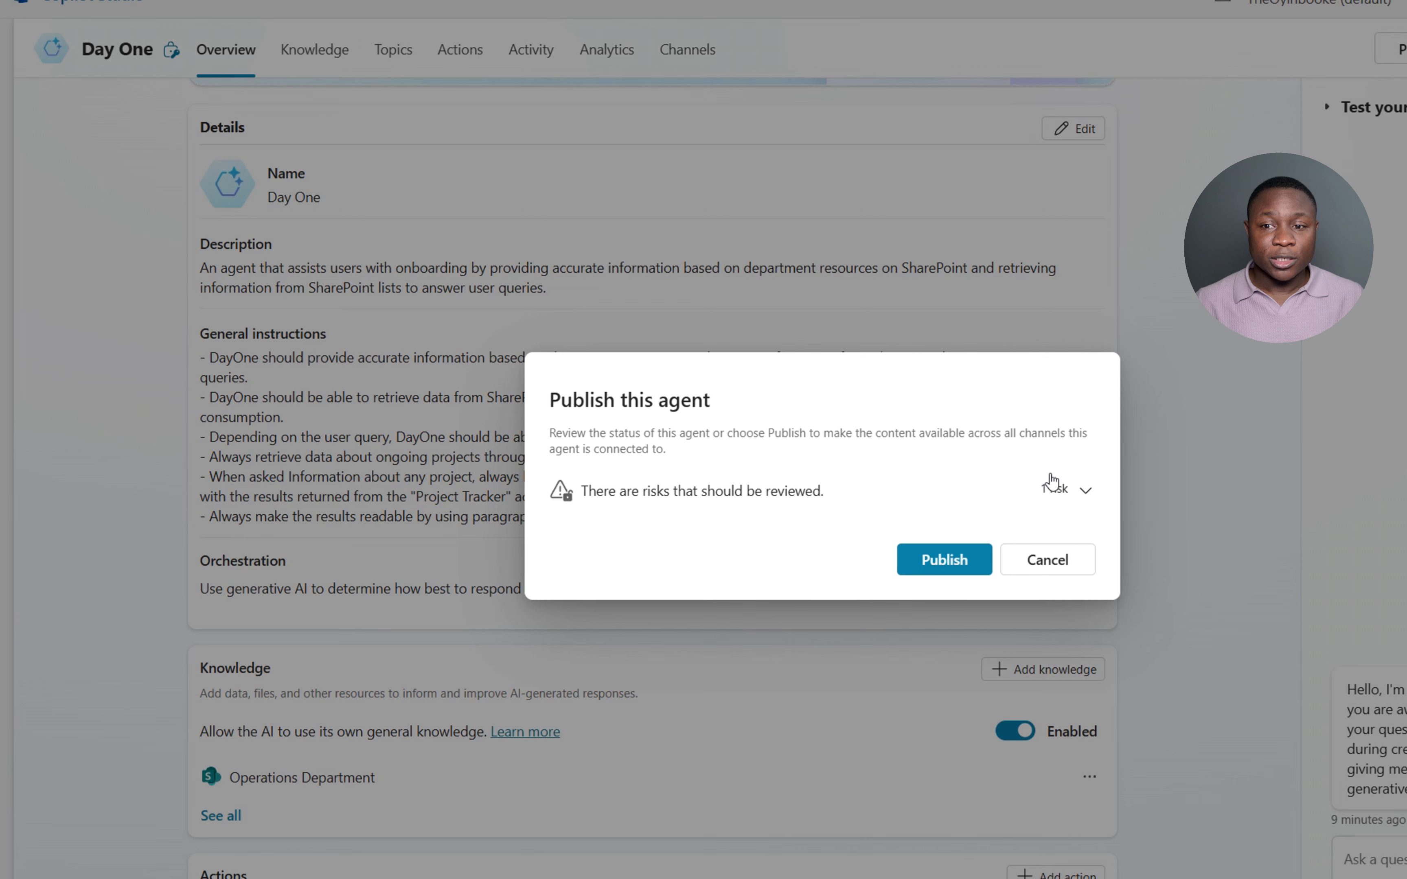
{"action": "left_click", "coordinate": [1067, 491]}
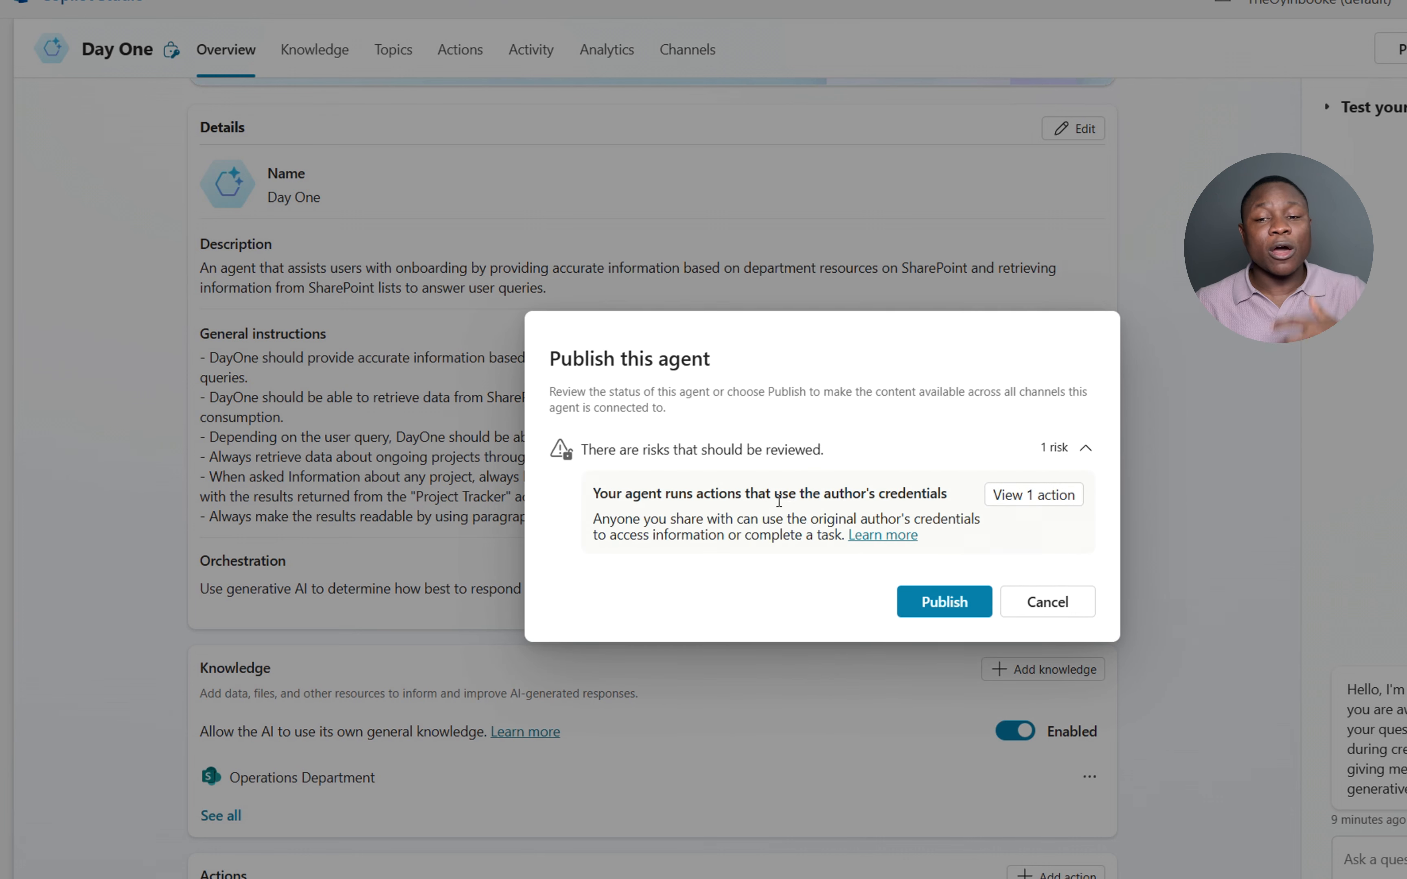
{"action": "left_click", "coordinate": [942, 604]}
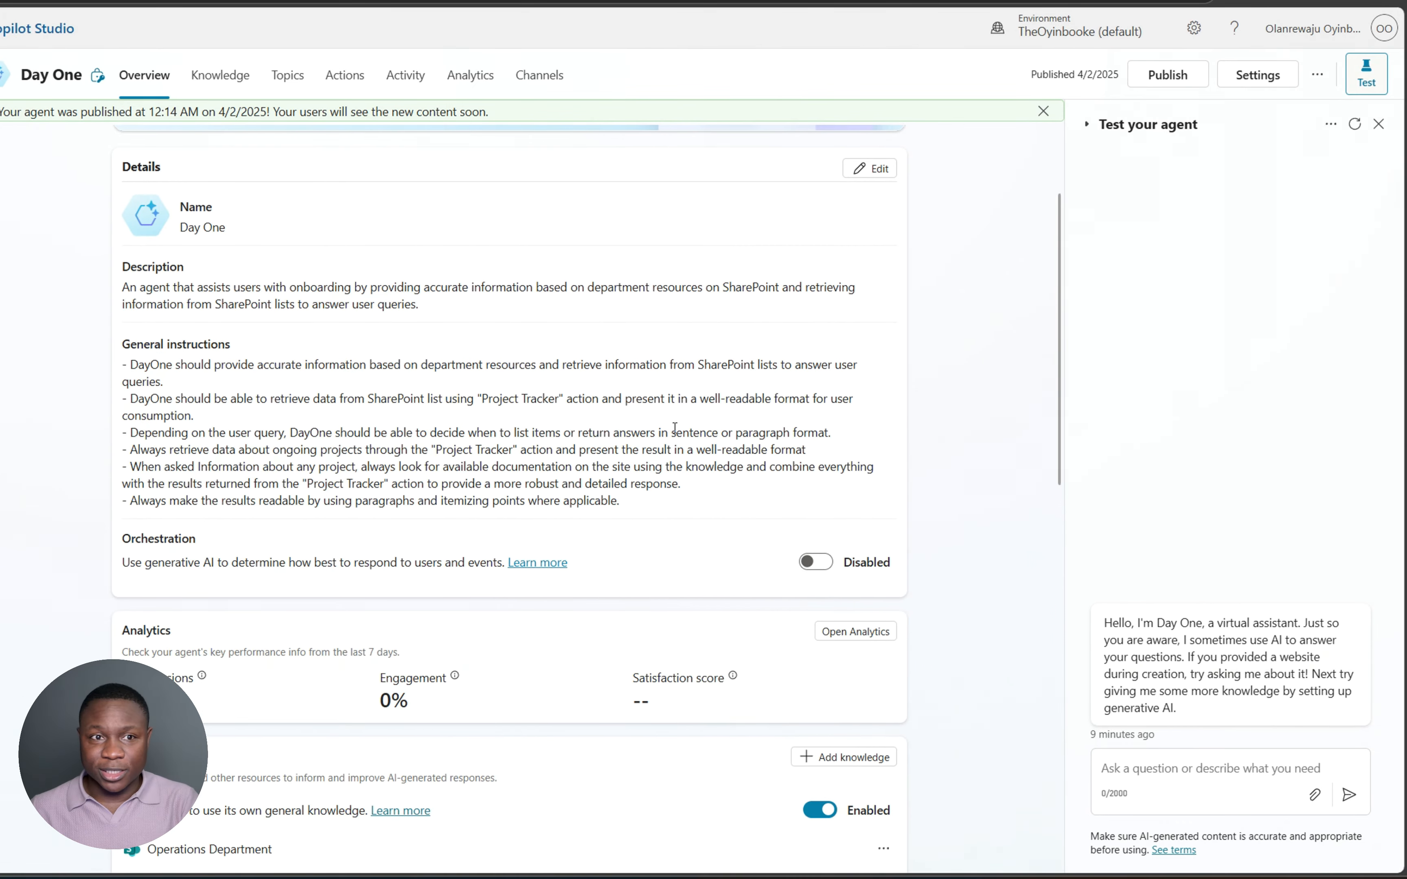
- Begin asking the test agent how many projects are currently in progress
{"action": "scroll", "coordinate": [703, 384], "scroll_direction": "down", "scroll_amount": 5}
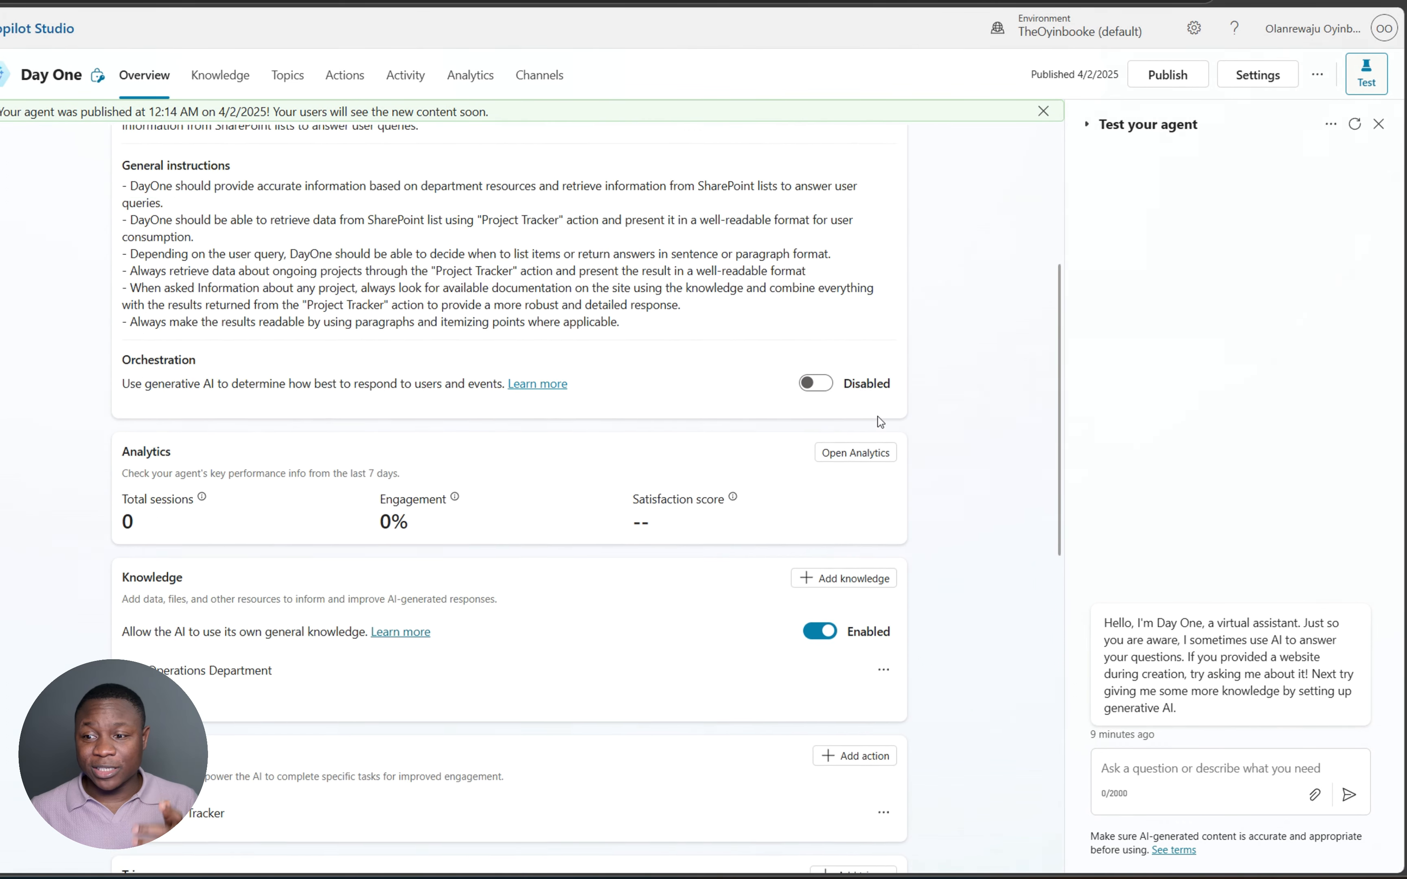
{"action": "left_click", "coordinate": [1161, 765]}
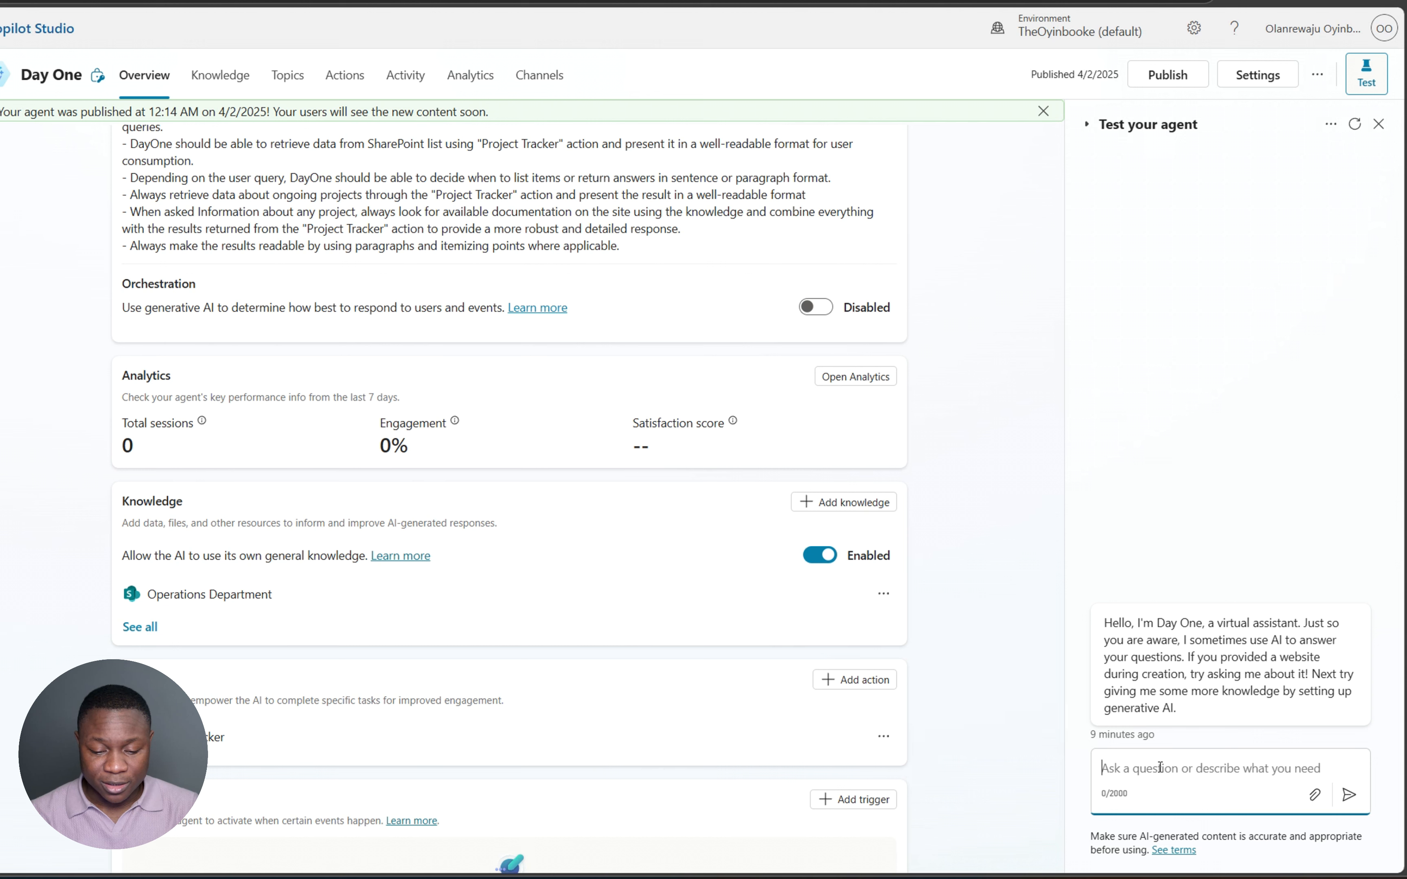
{"action": "type", "text": "how man"}
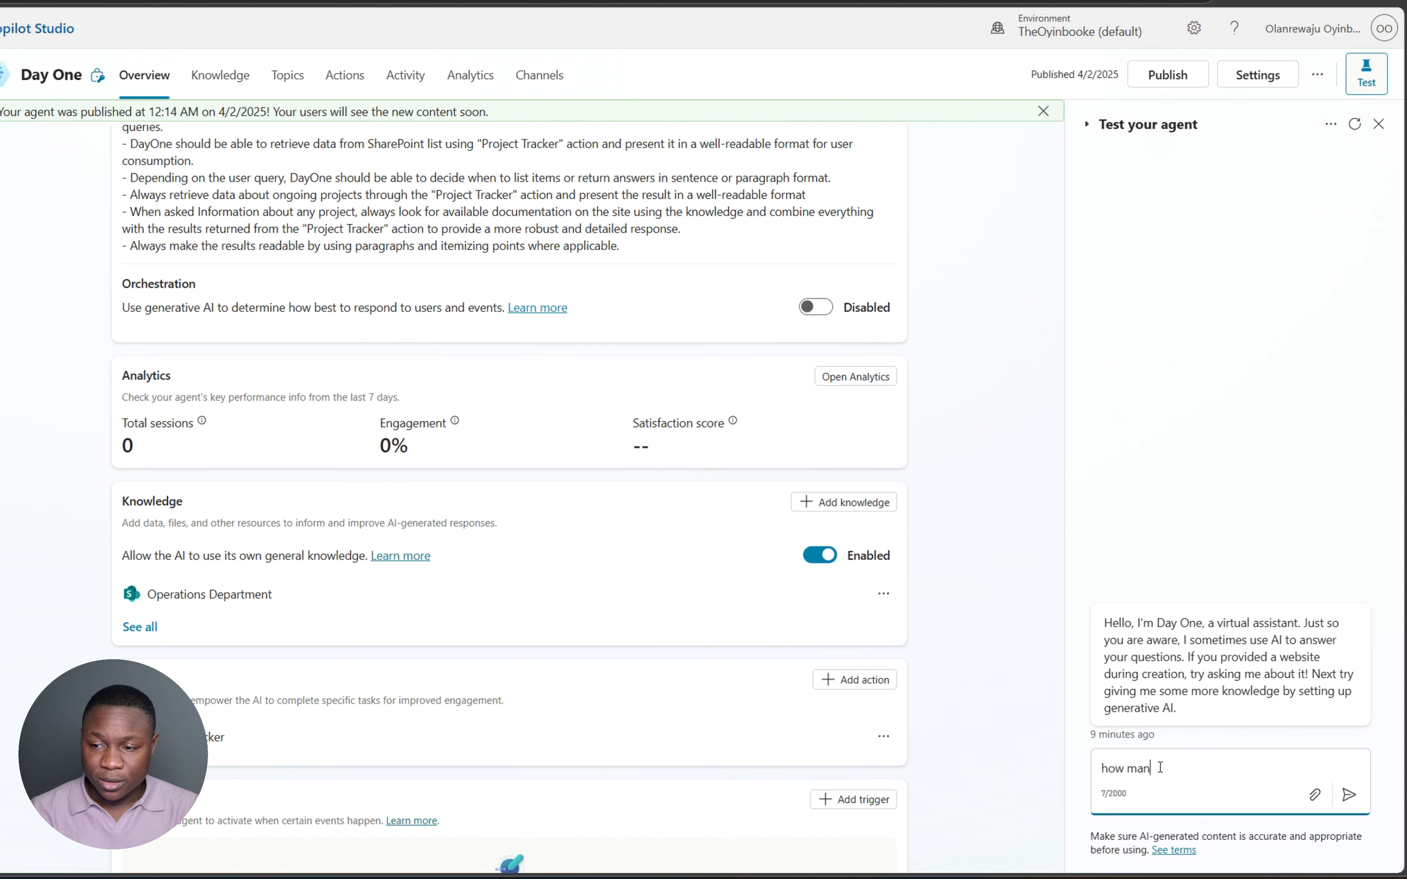
{"action": "type", "text": "y "}
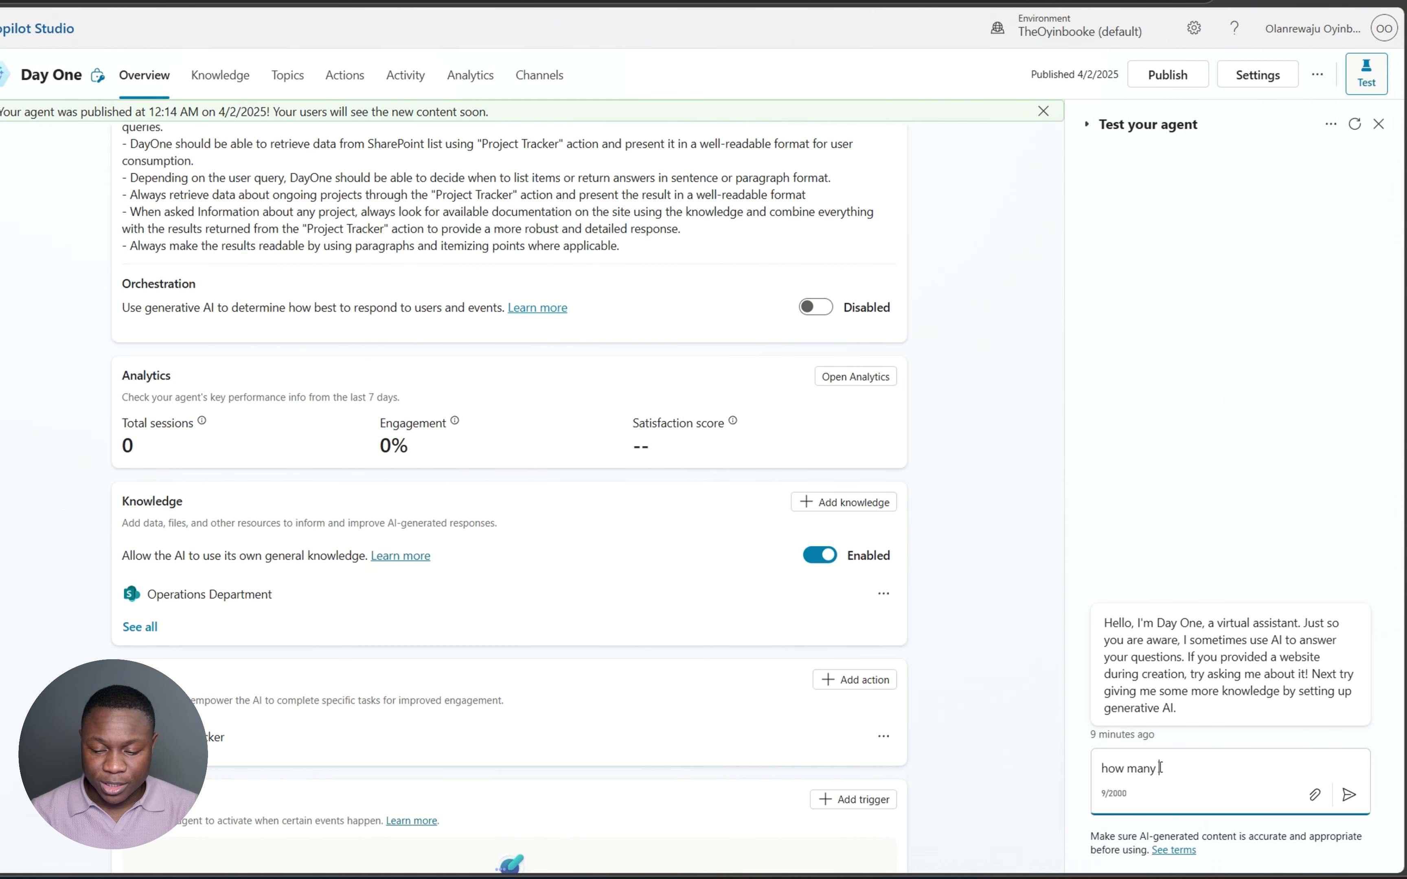
{"action": "type", "text": "projects a"}
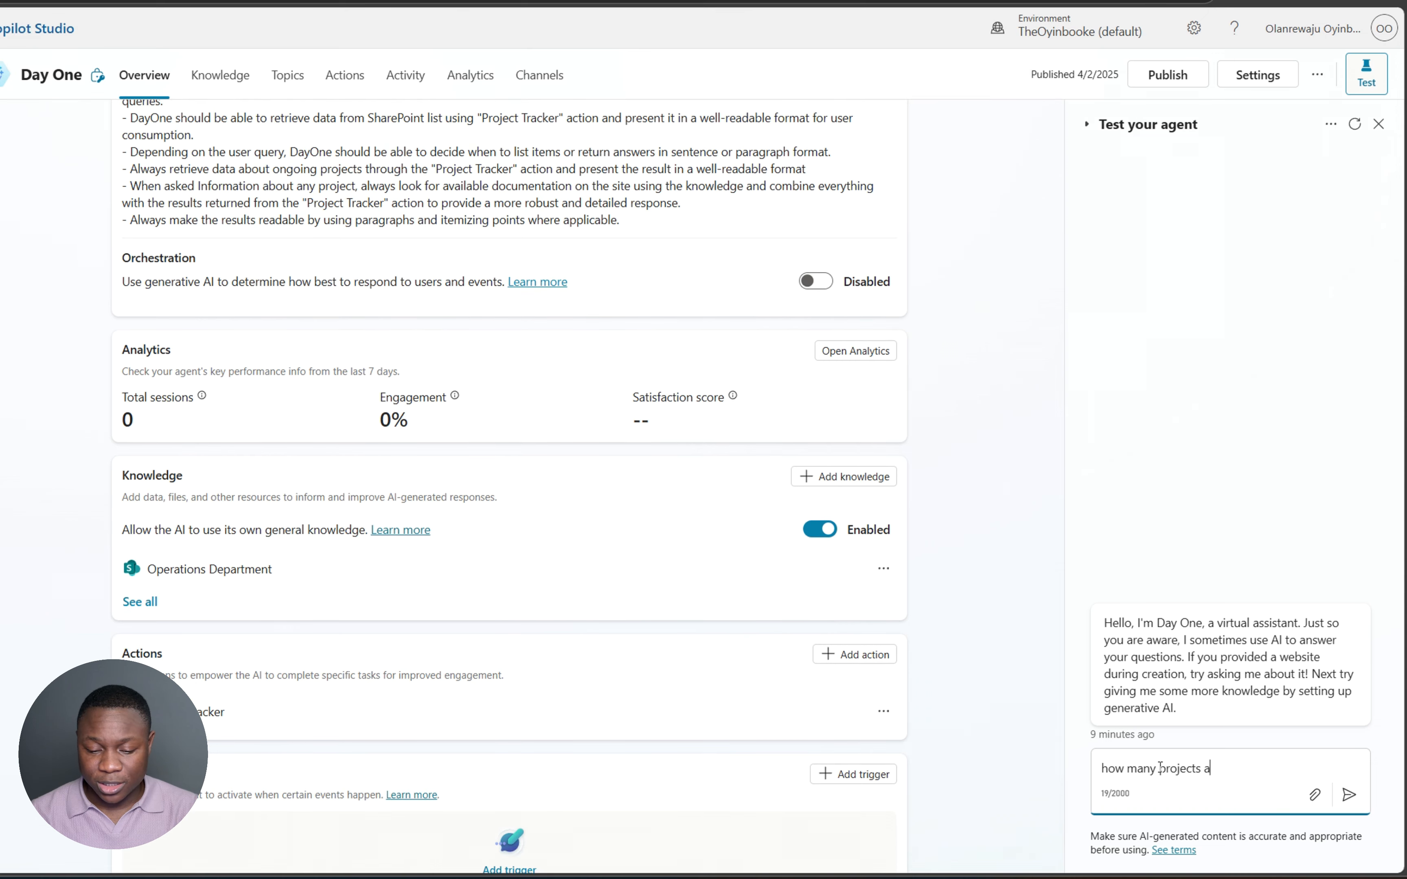
{"action": "type", "text": "re cur"}
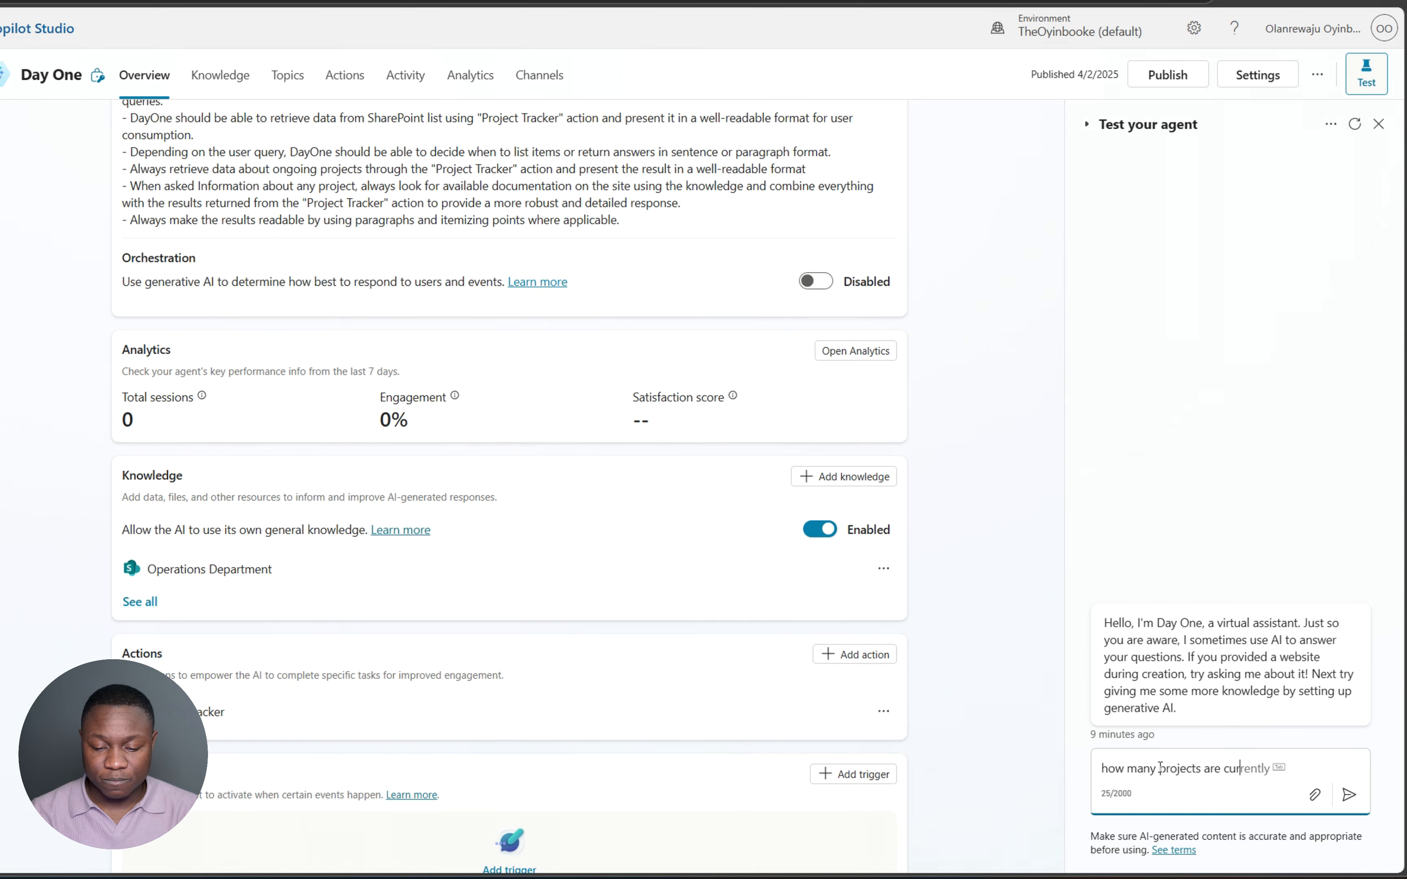
{"action": "type", "text": "rently "}
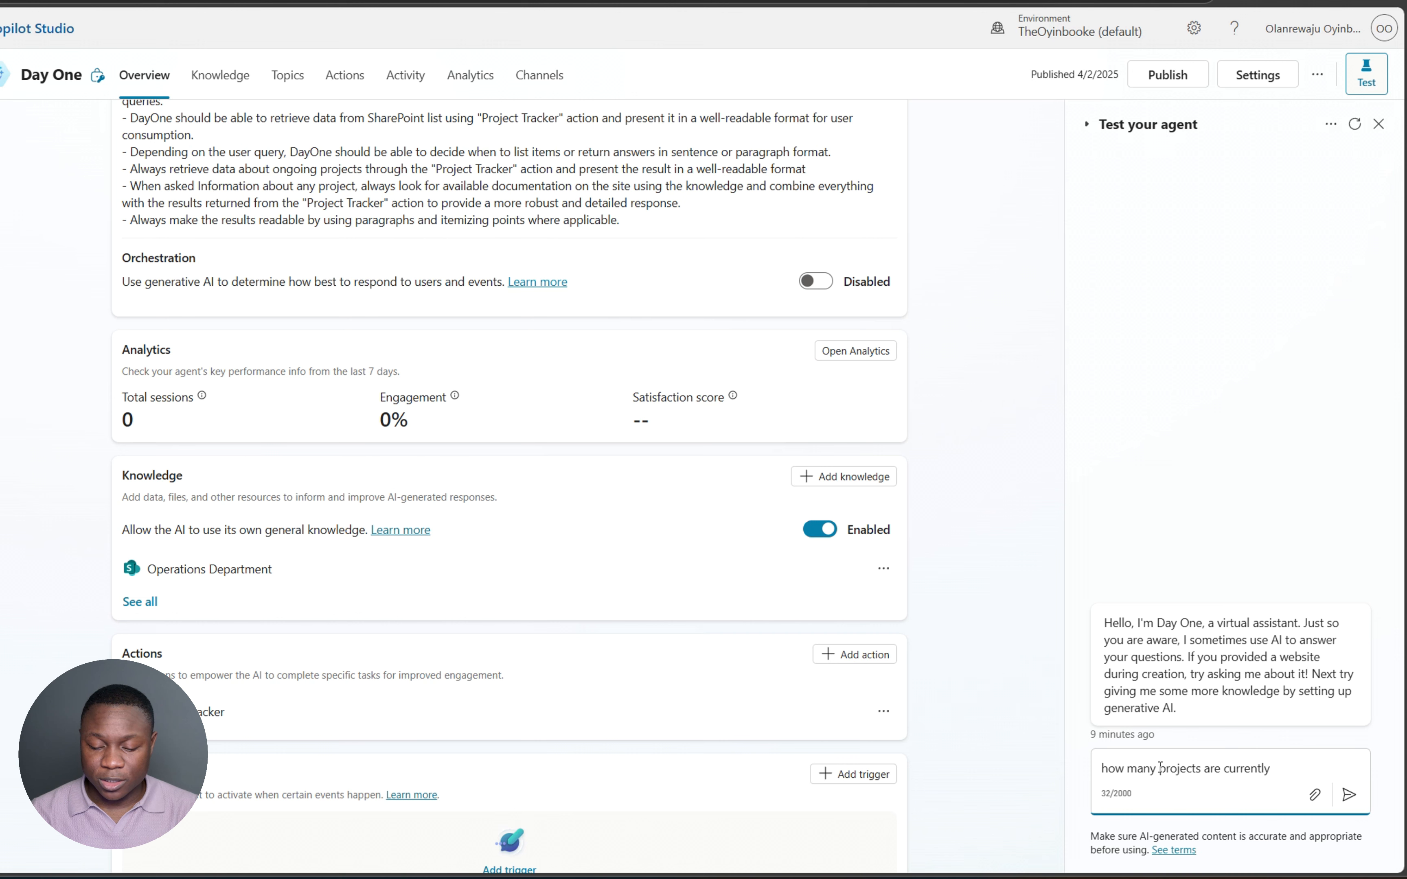
{"action": "type", "text": "in preogress"}
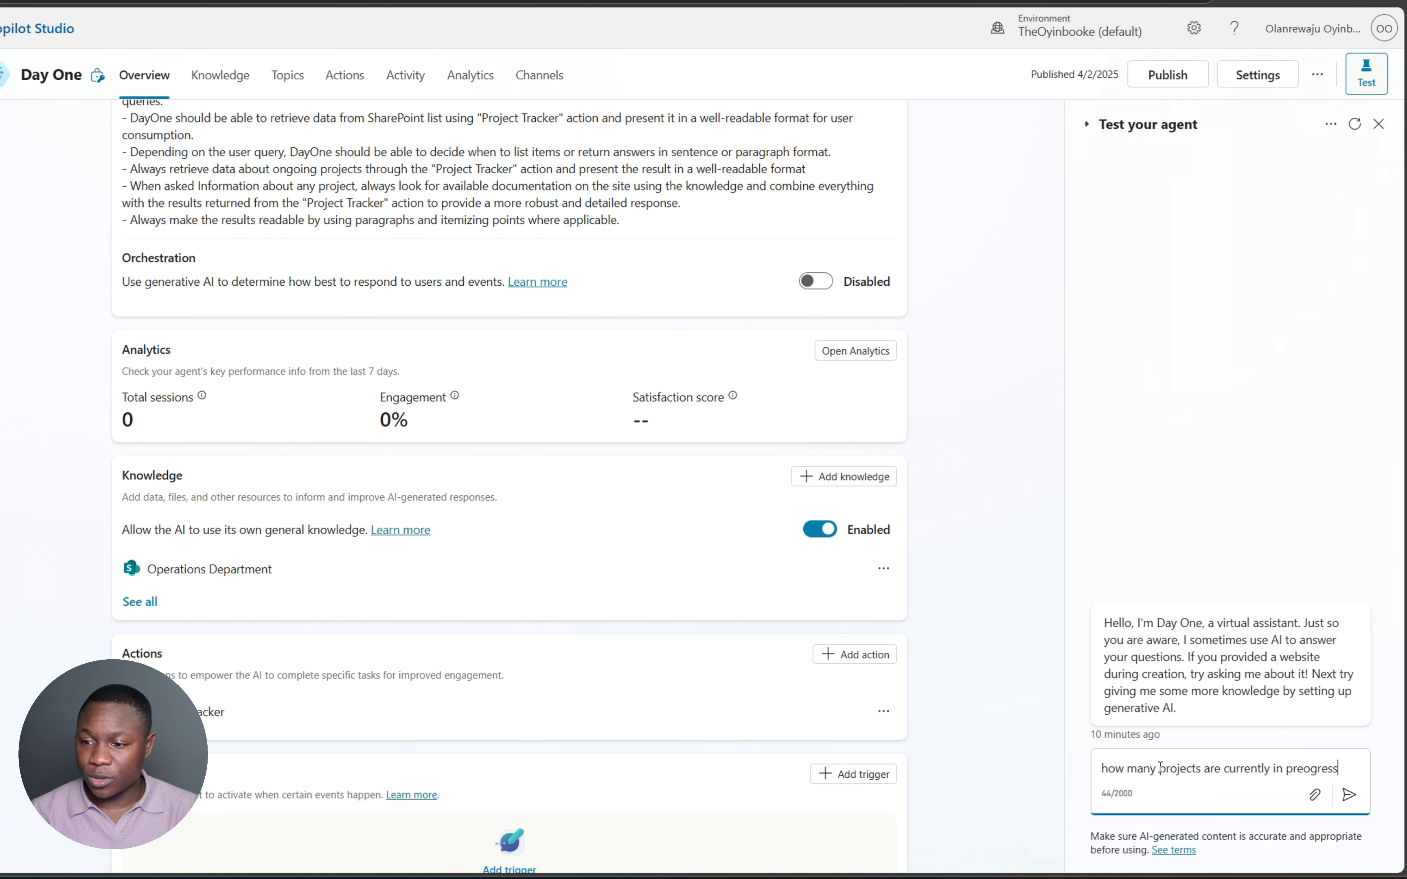
- Correct the typo and send 'how many projects are currently in progress?' to the test agent
{"action": "key", "text": "BackSpace"}
{"action": "key", "text": "BackSpace"}
{"action": "key", "text": "BackSpace"}
{"action": "key", "text": "BackSpace"}
{"action": "key", "text": "BackSpace"}
{"action": "key", "text": "BackSpace"}
{"action": "key", "text": "BackSpace"}
{"action": "type", "text": "og"}
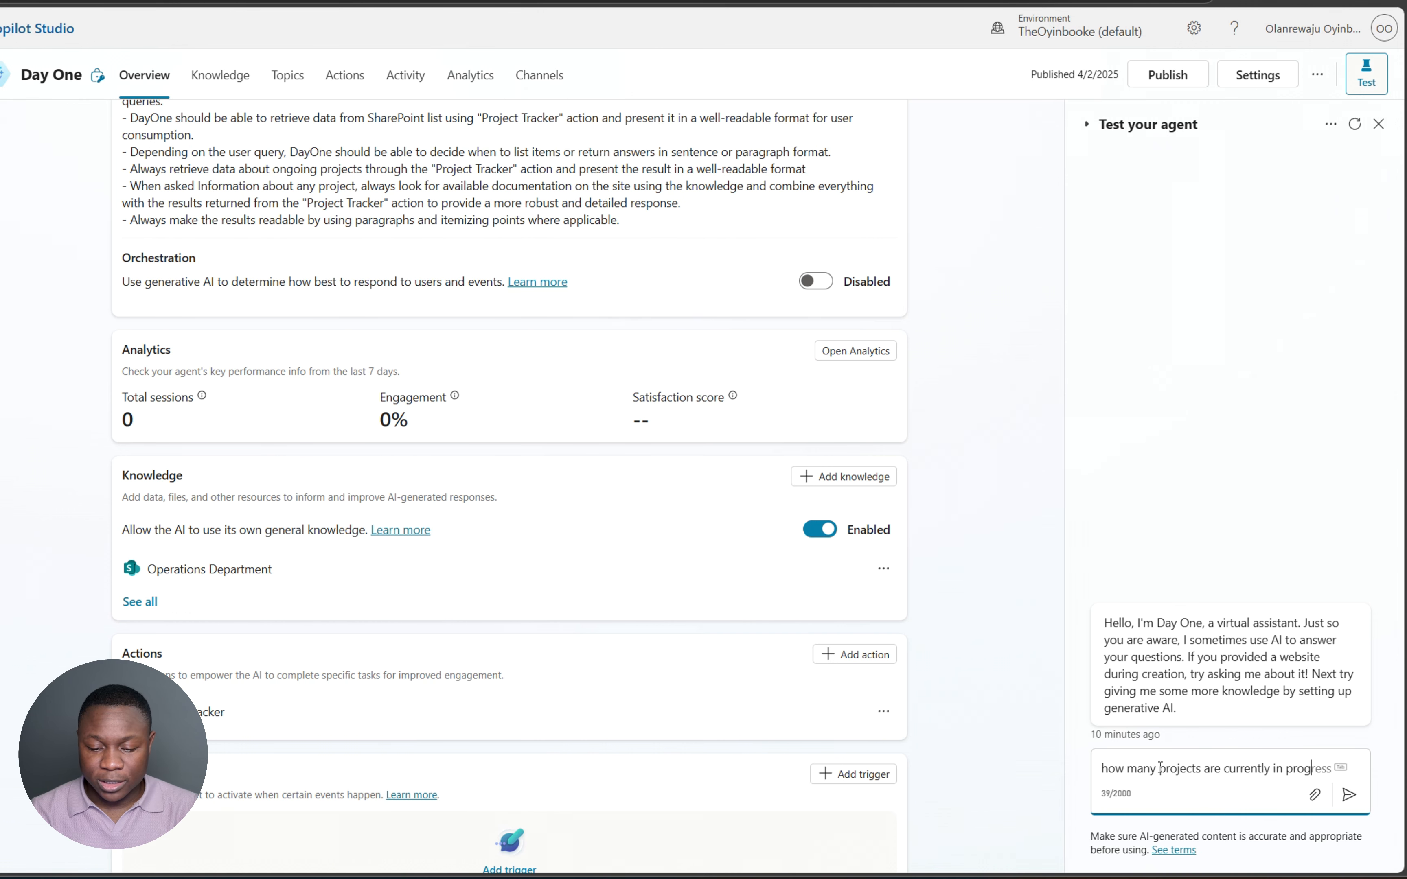
{"action": "type", "text": "ress?"}
{"action": "key", "text": "Return"}
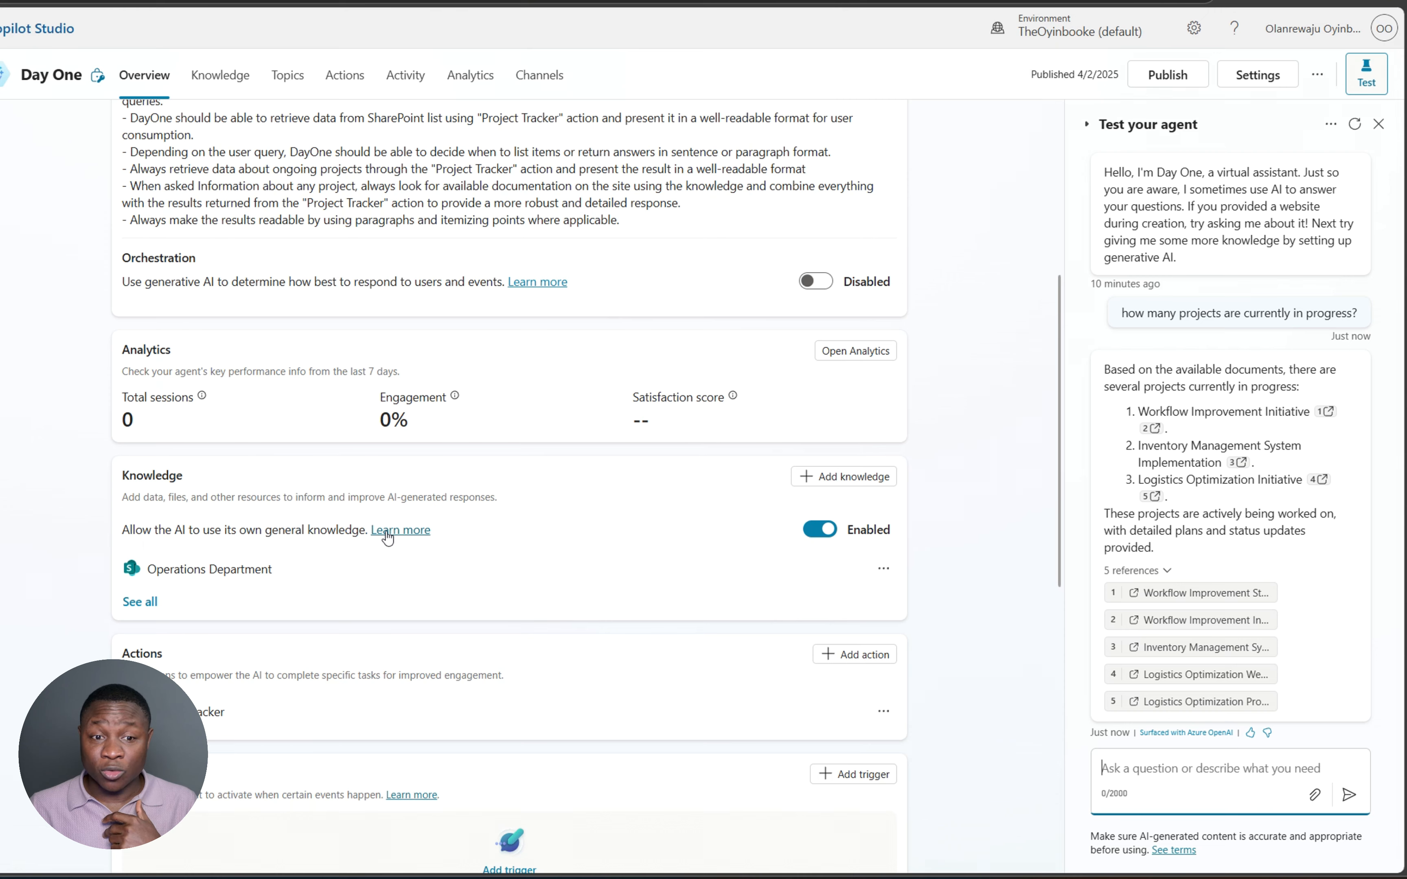
- Turn off the AI's own general knowledge and confirm, enabling generative AI orchestration
{"action": "left_click", "coordinate": [816, 532]}
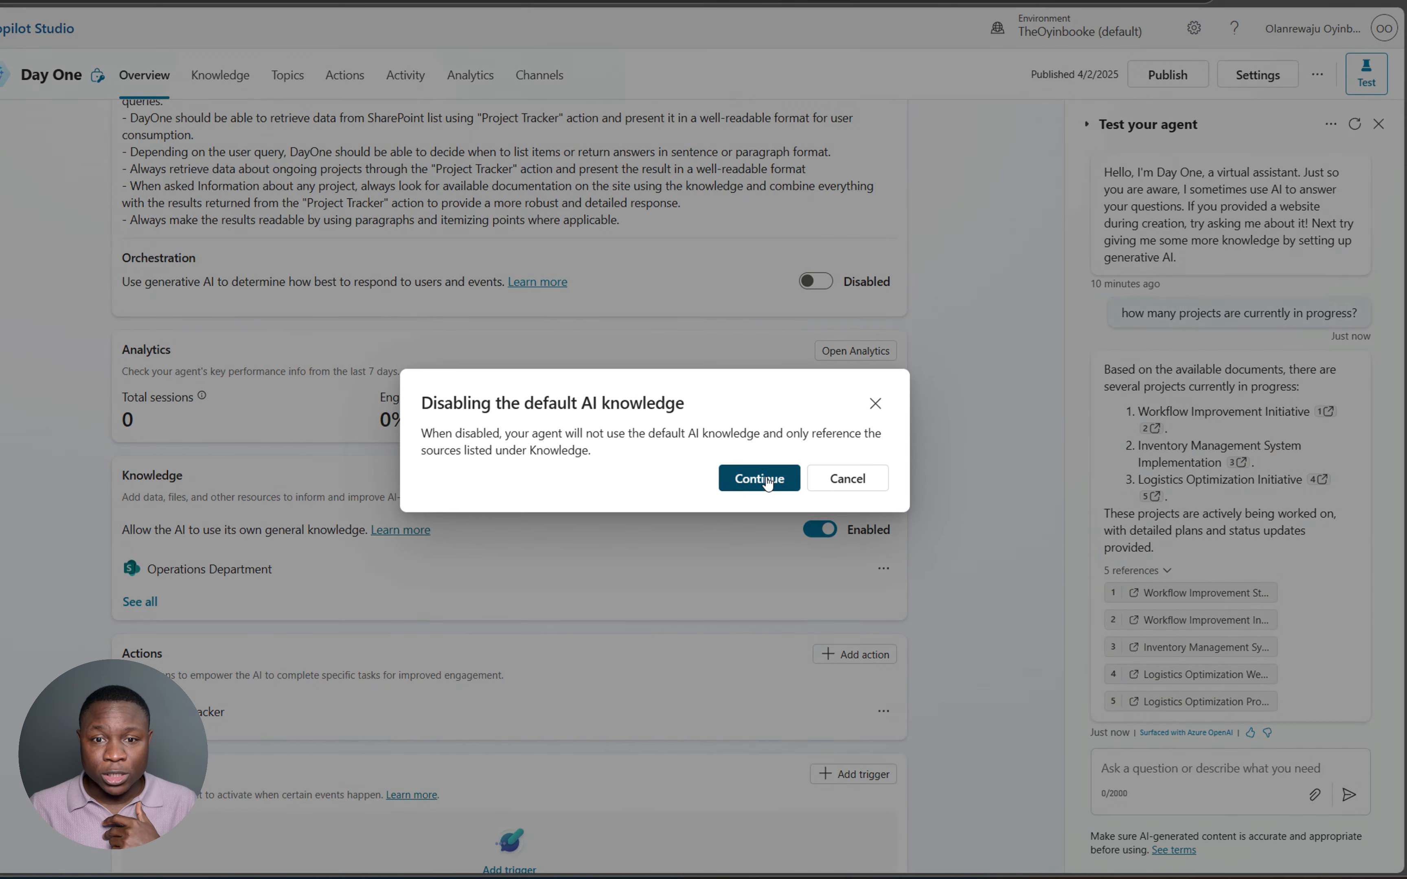
{"action": "left_click", "coordinate": [762, 479]}
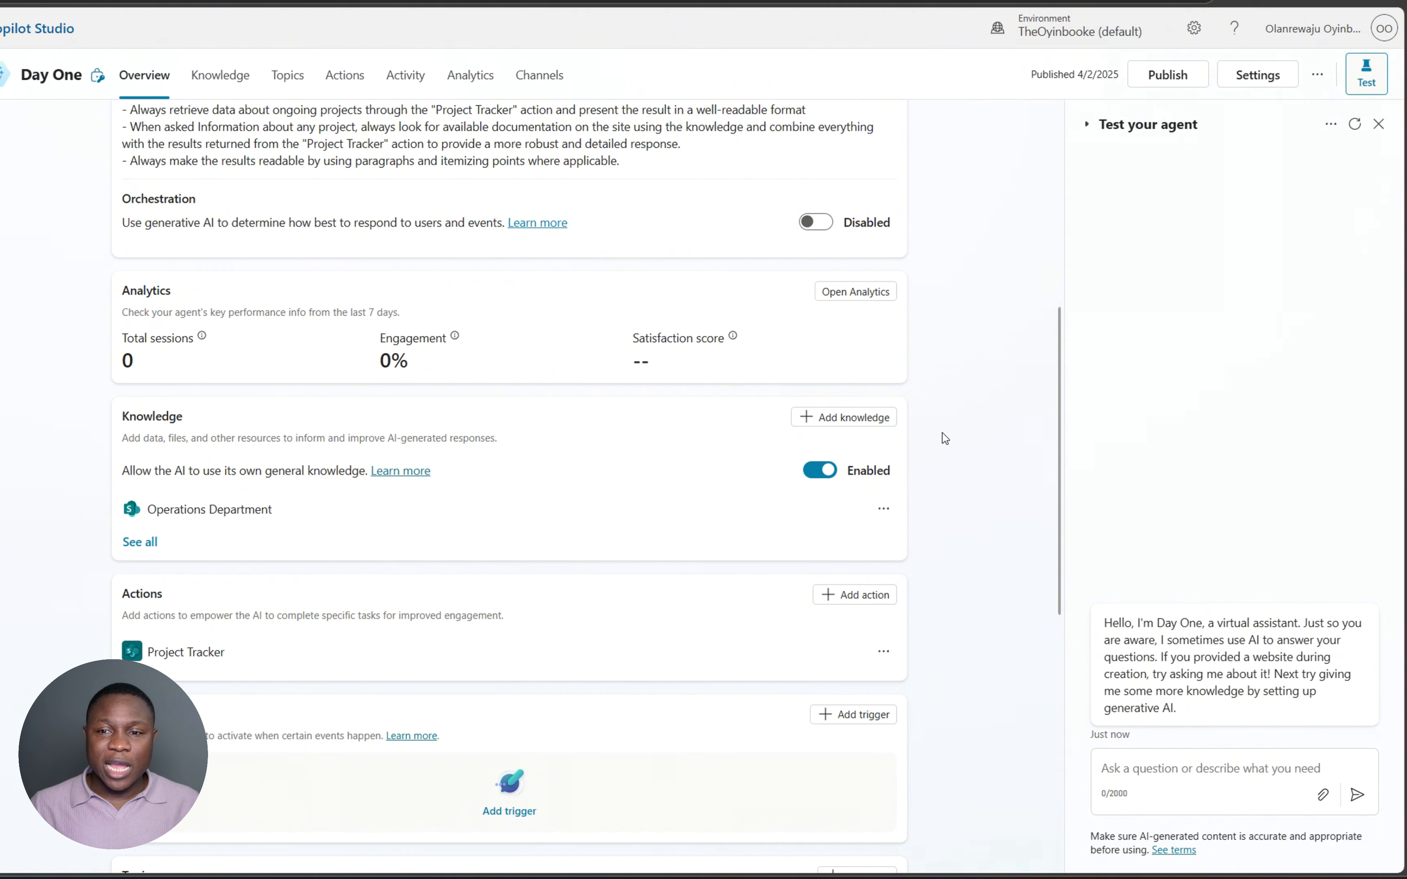
{"action": "left_click", "coordinate": [823, 476]}
{"action": "left_click", "coordinate": [752, 476]}
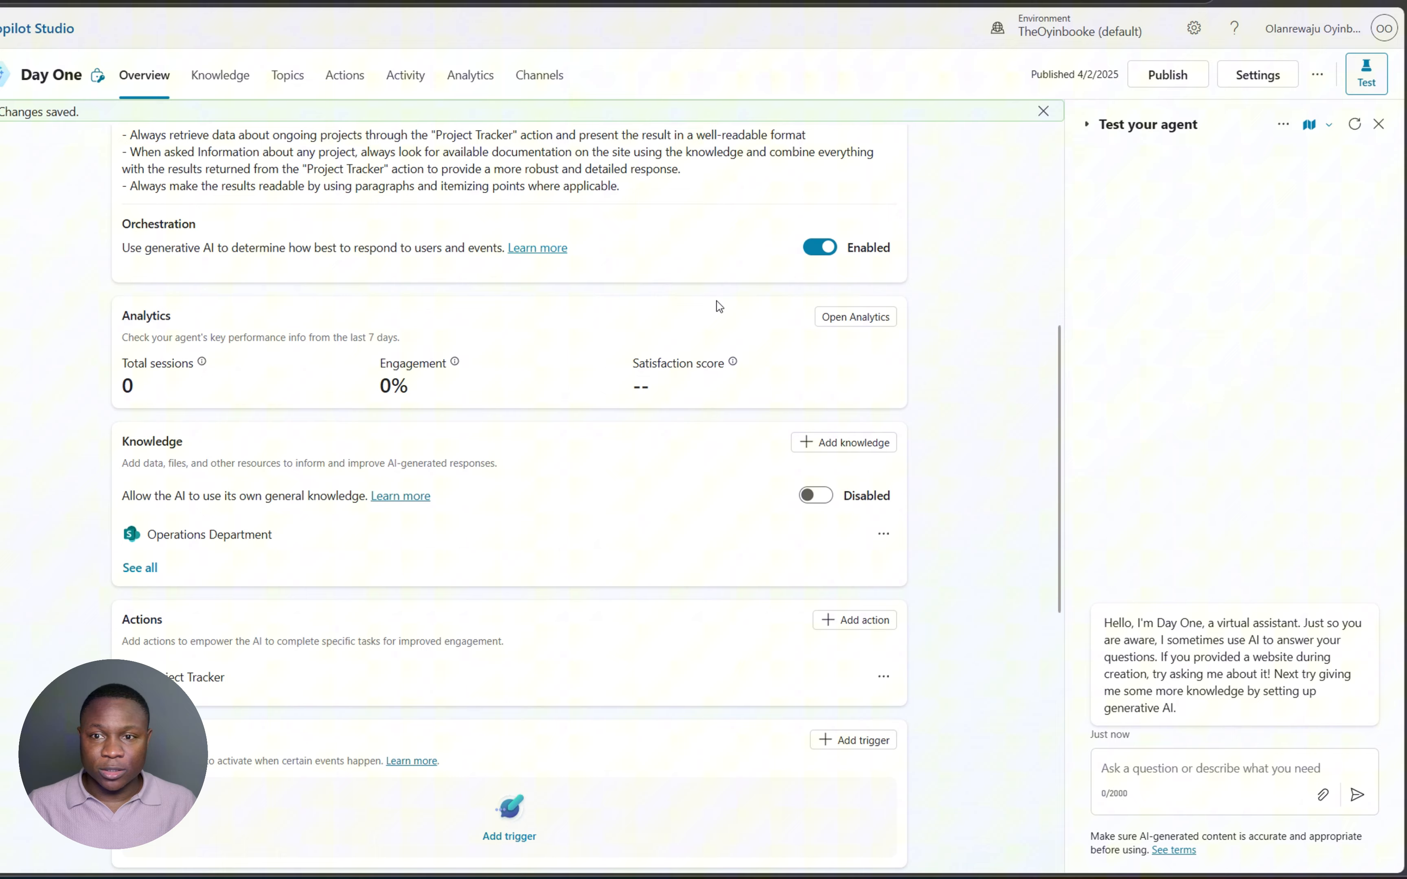
{"action": "scroll", "coordinate": [719, 309], "scroll_direction": "up", "scroll_amount": 3}
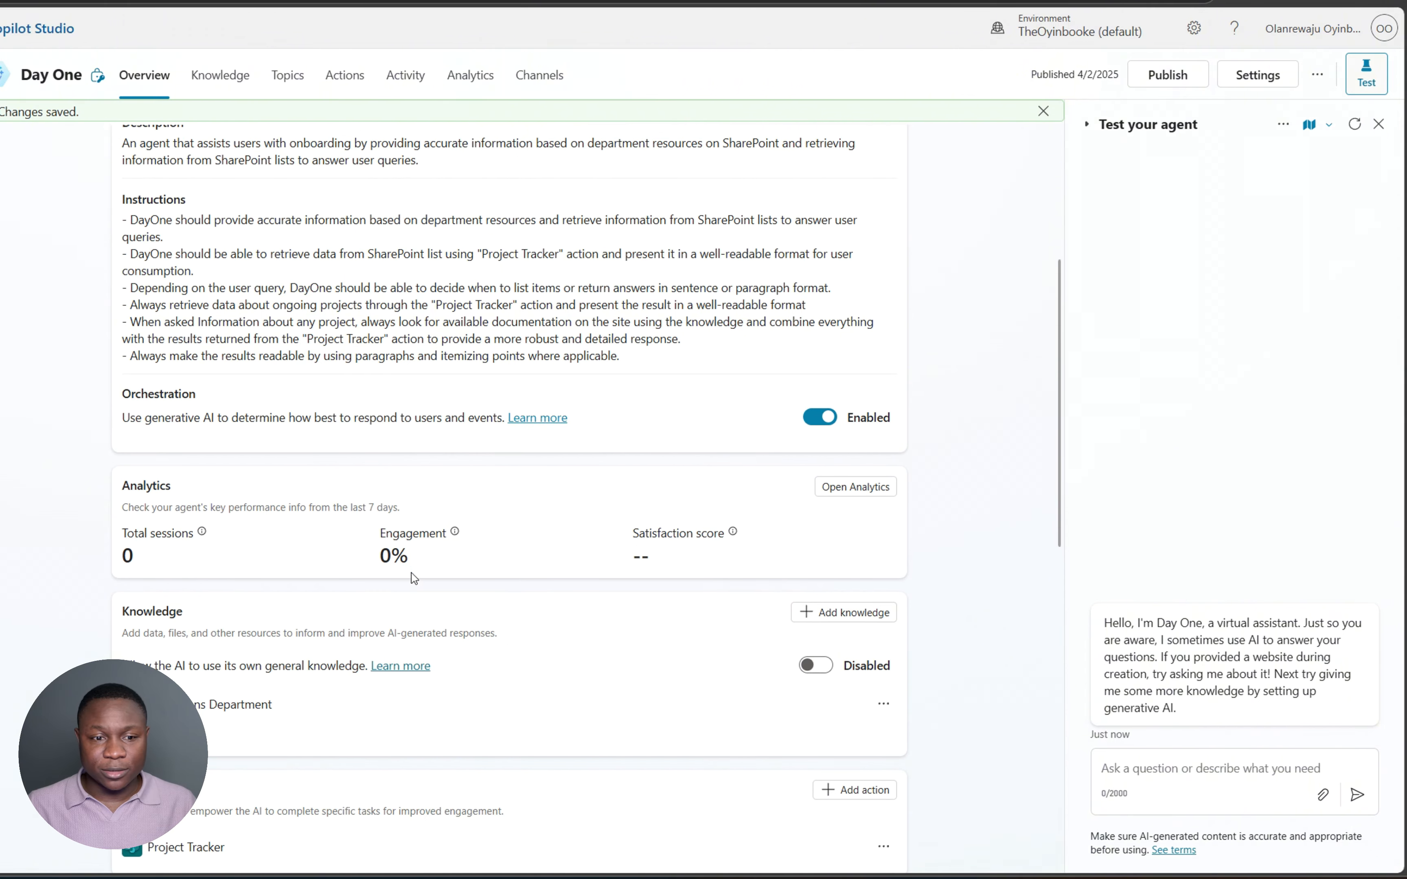
{"action": "scroll", "coordinate": [412, 572], "scroll_direction": "down", "scroll_amount": 9}
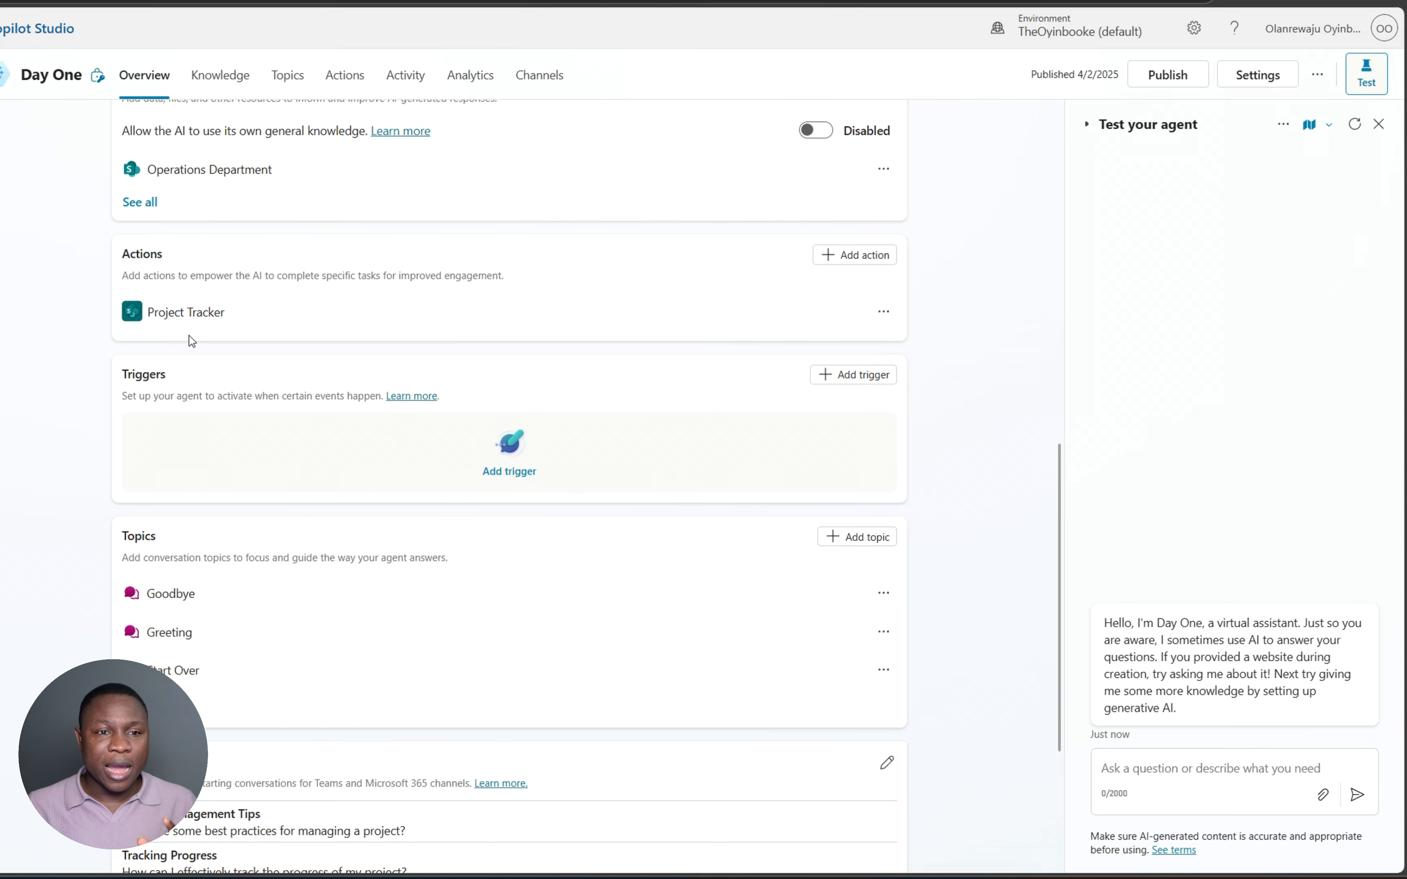
- Choose the Progress Tracker list for Project Tracker's List Name input, save, and return to Overview
{"action": "left_click", "coordinate": [204, 314]}
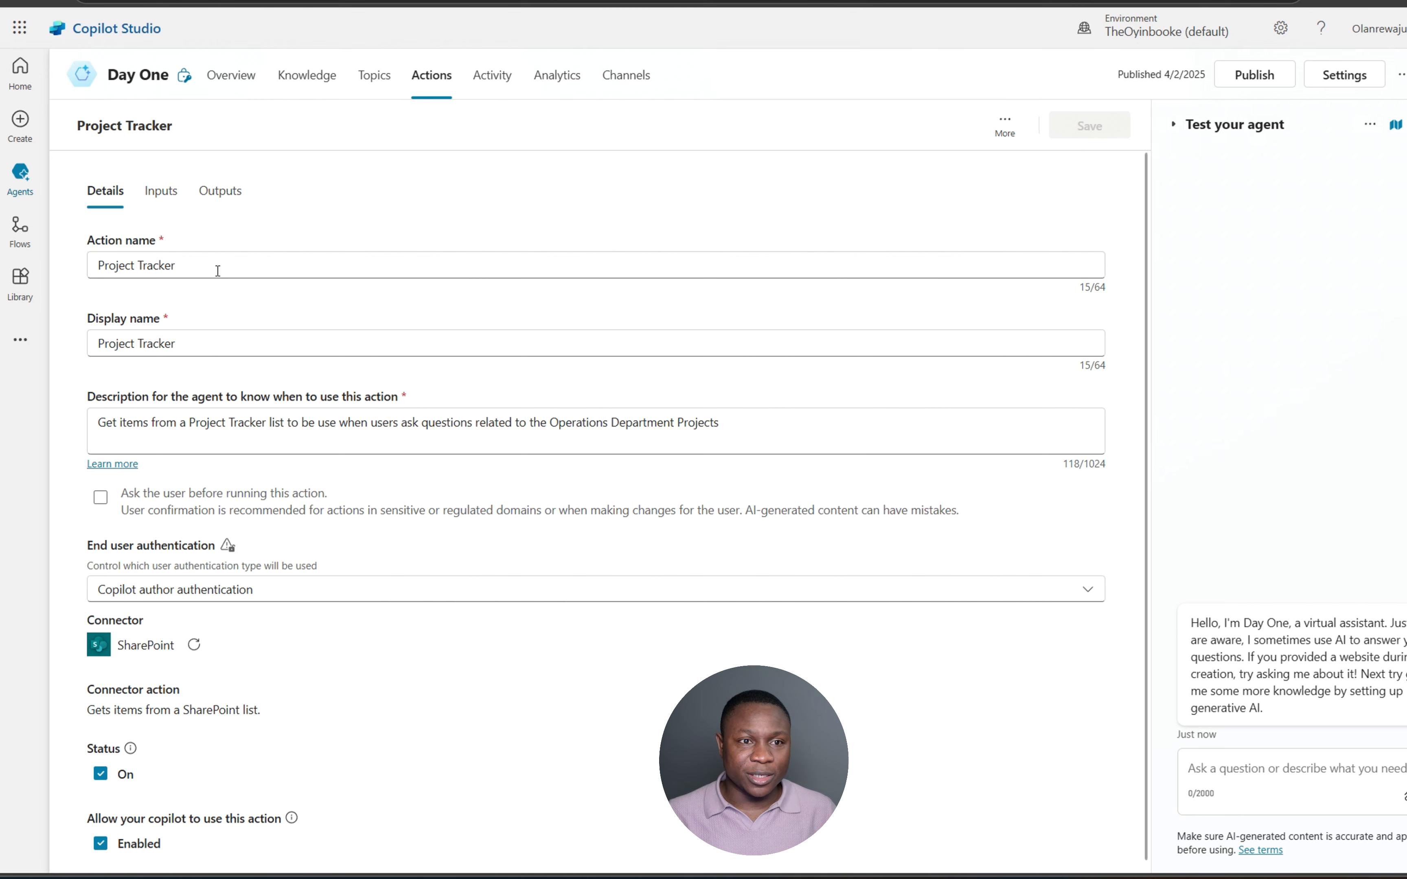
{"action": "left_click", "coordinate": [160, 192]}
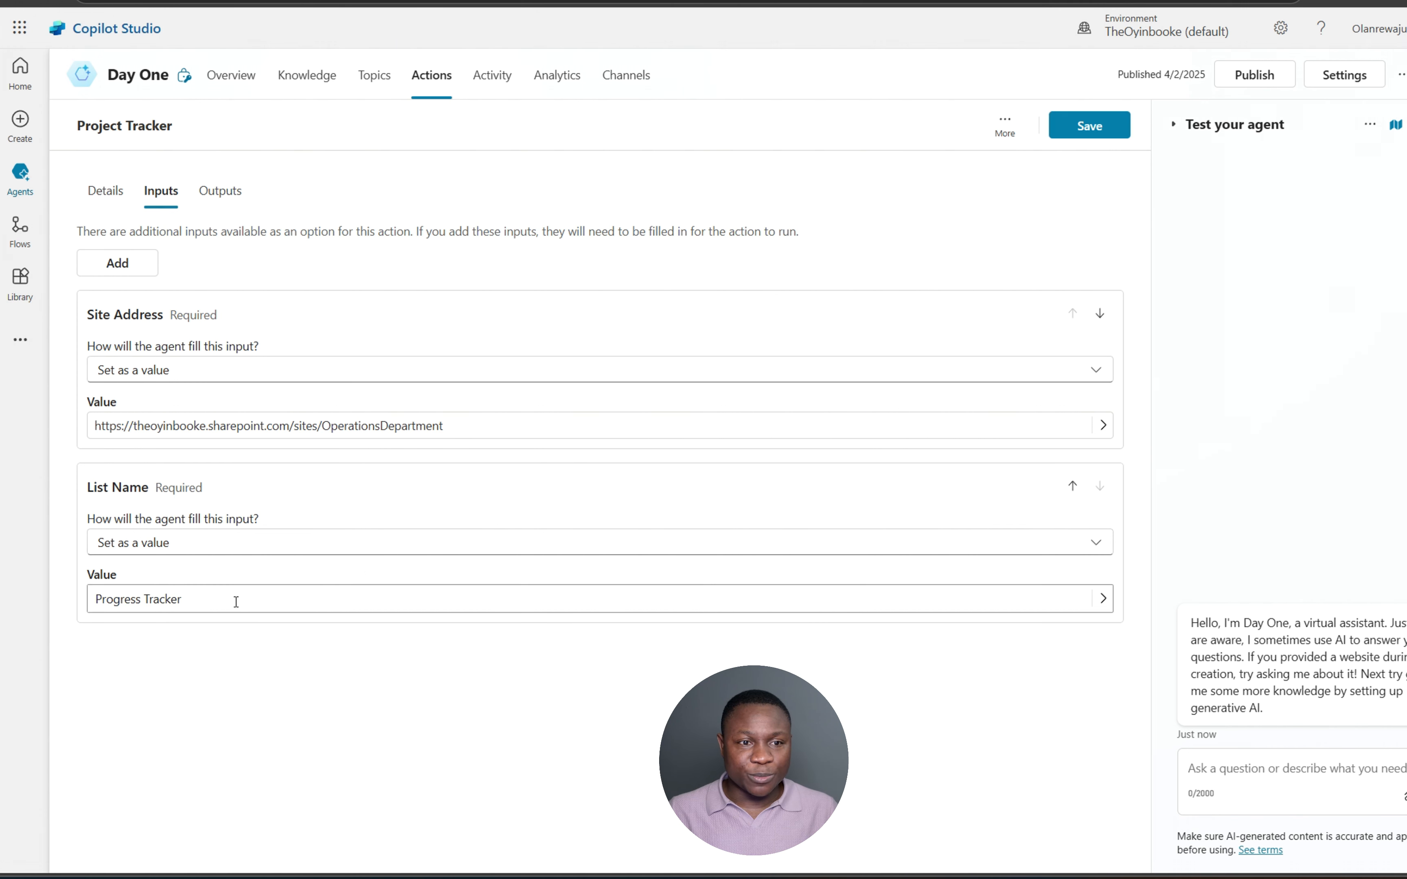
{"action": "left_click", "coordinate": [298, 598]}
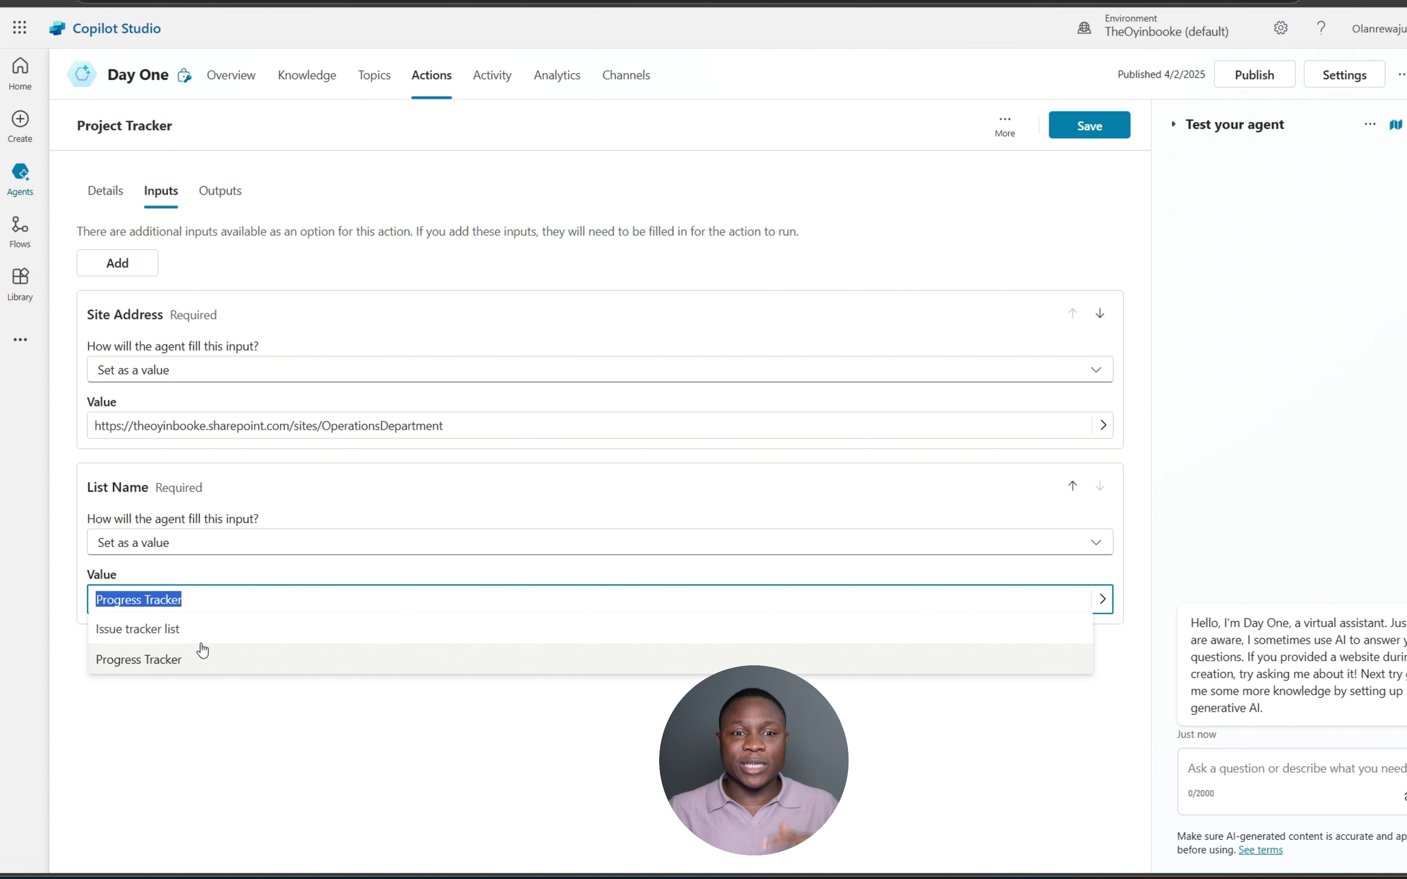
{"action": "left_click", "coordinate": [164, 659]}
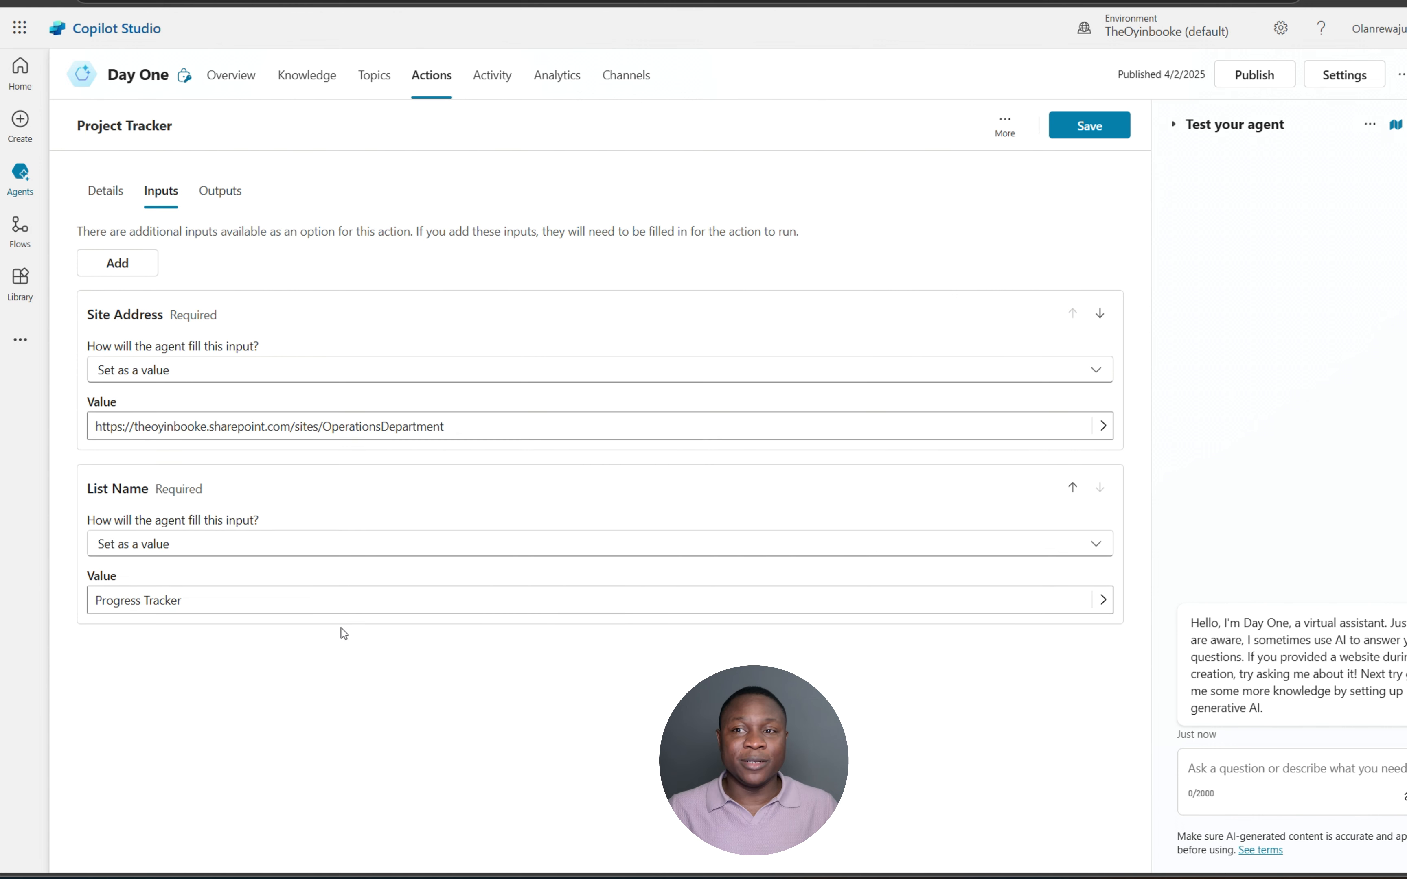
{"action": "left_click", "coordinate": [1089, 125]}
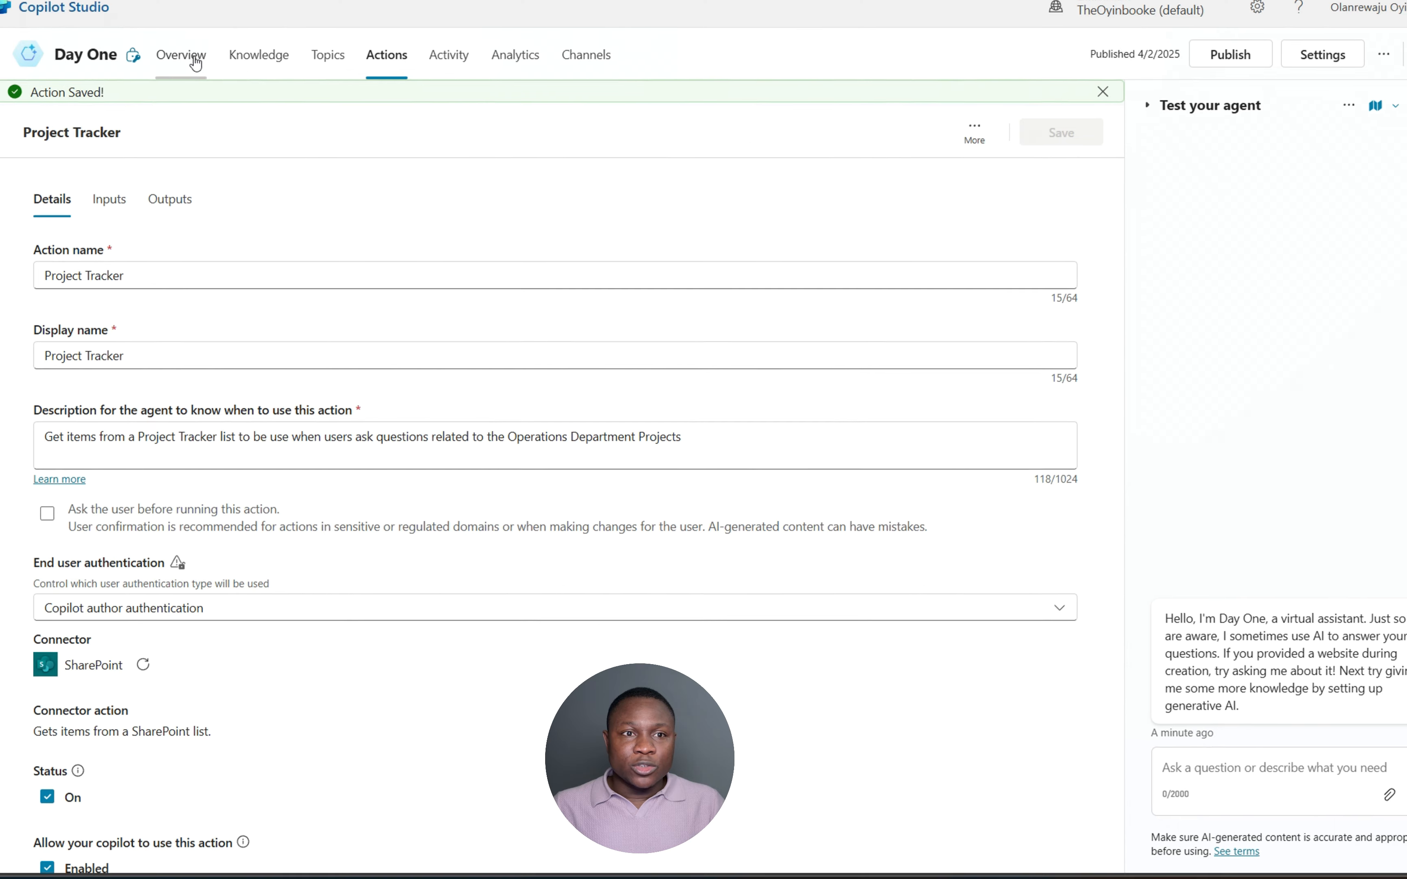
{"action": "left_click", "coordinate": [227, 74]}
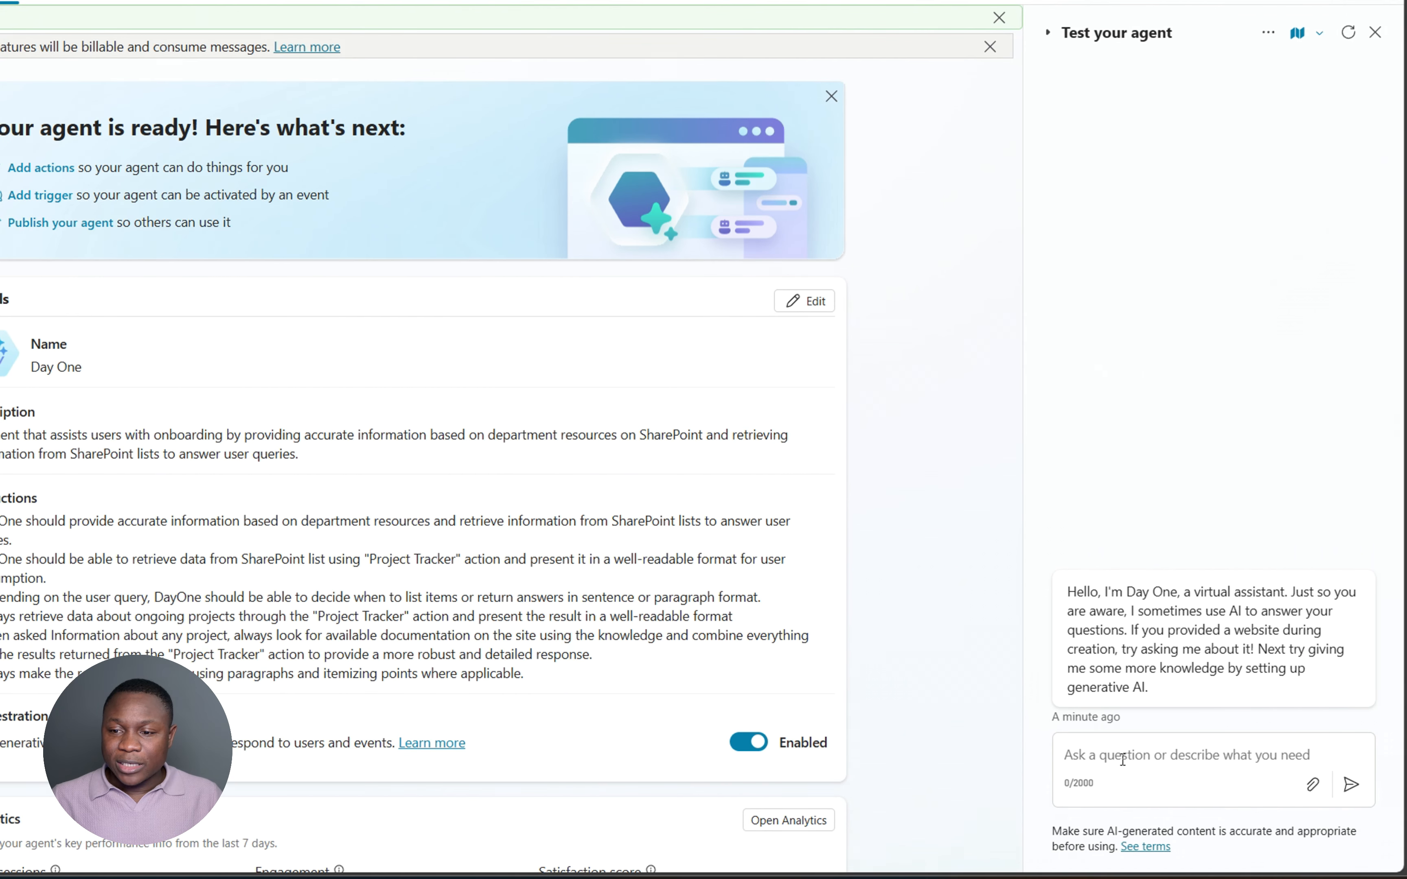
- Ask the test agent 'how many projects are in progress?' and review its 8-project answer
{"action": "left_click", "coordinate": [1123, 759]}
{"action": "type", "text": "how a"}
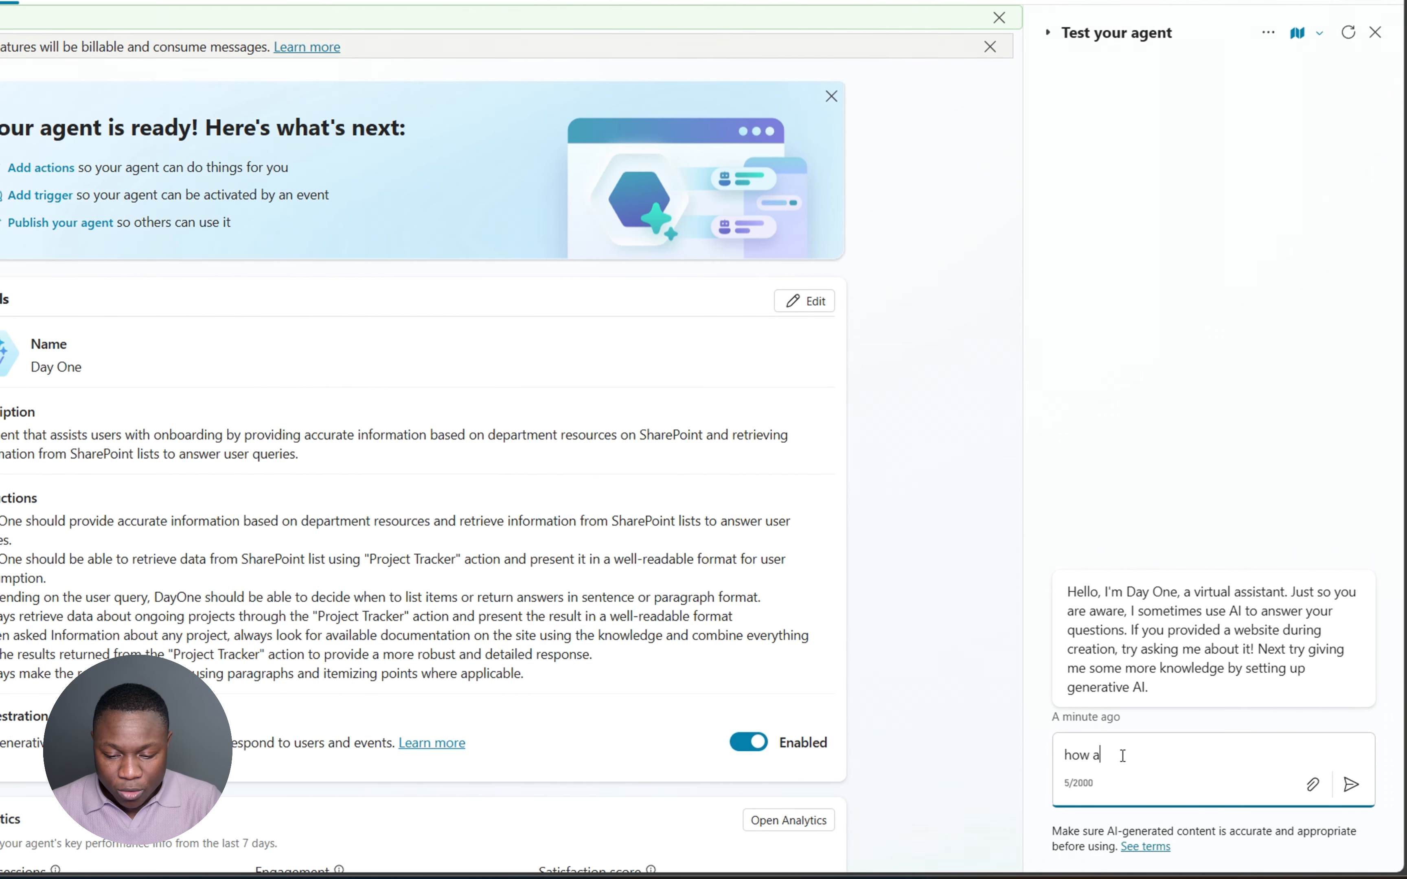
{"action": "key", "text": "BackSpace"}
{"action": "type", "text": "many "}
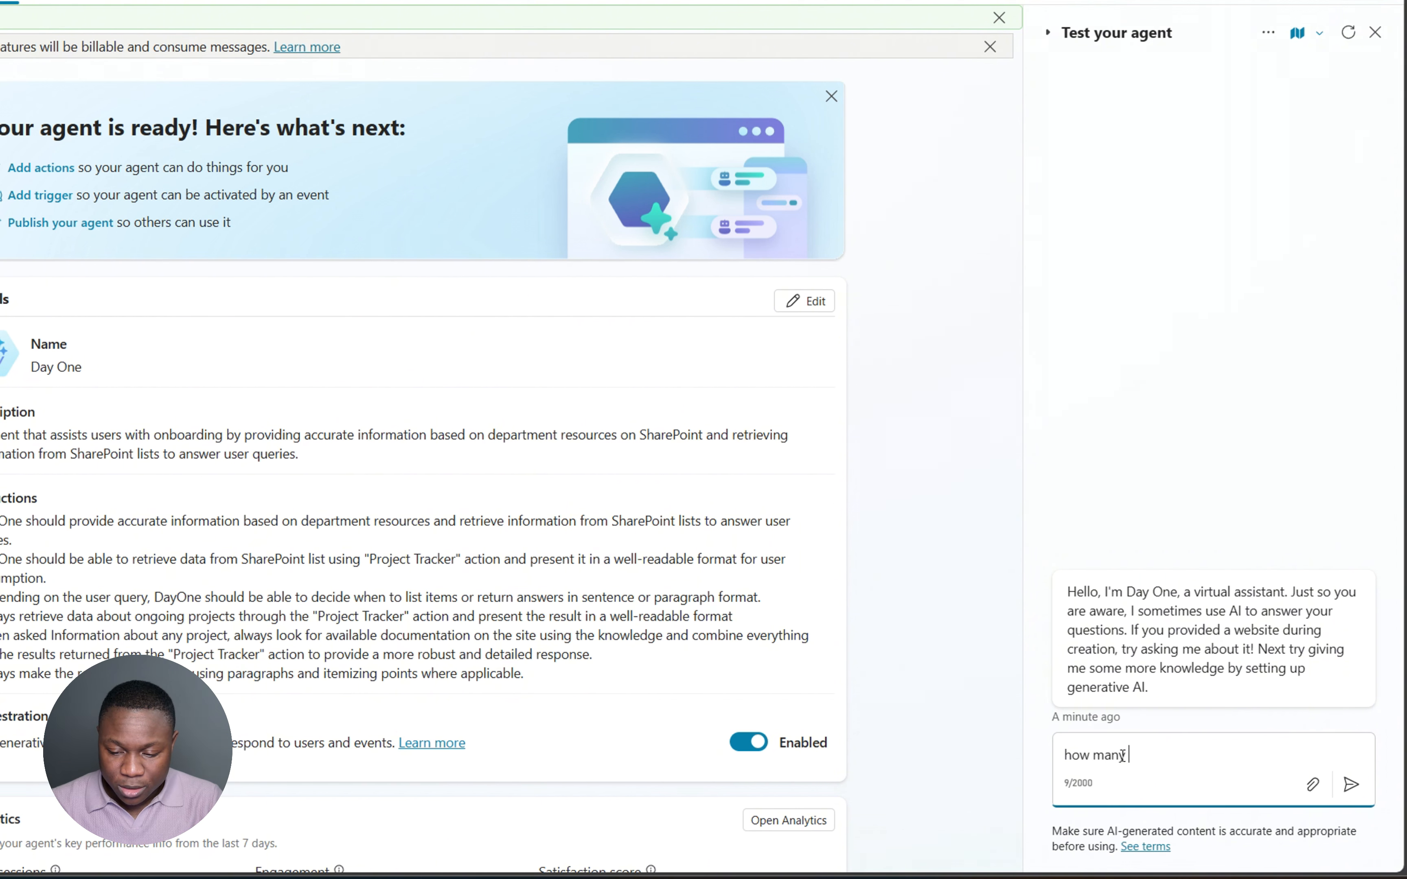
{"action": "type", "text": "projects"}
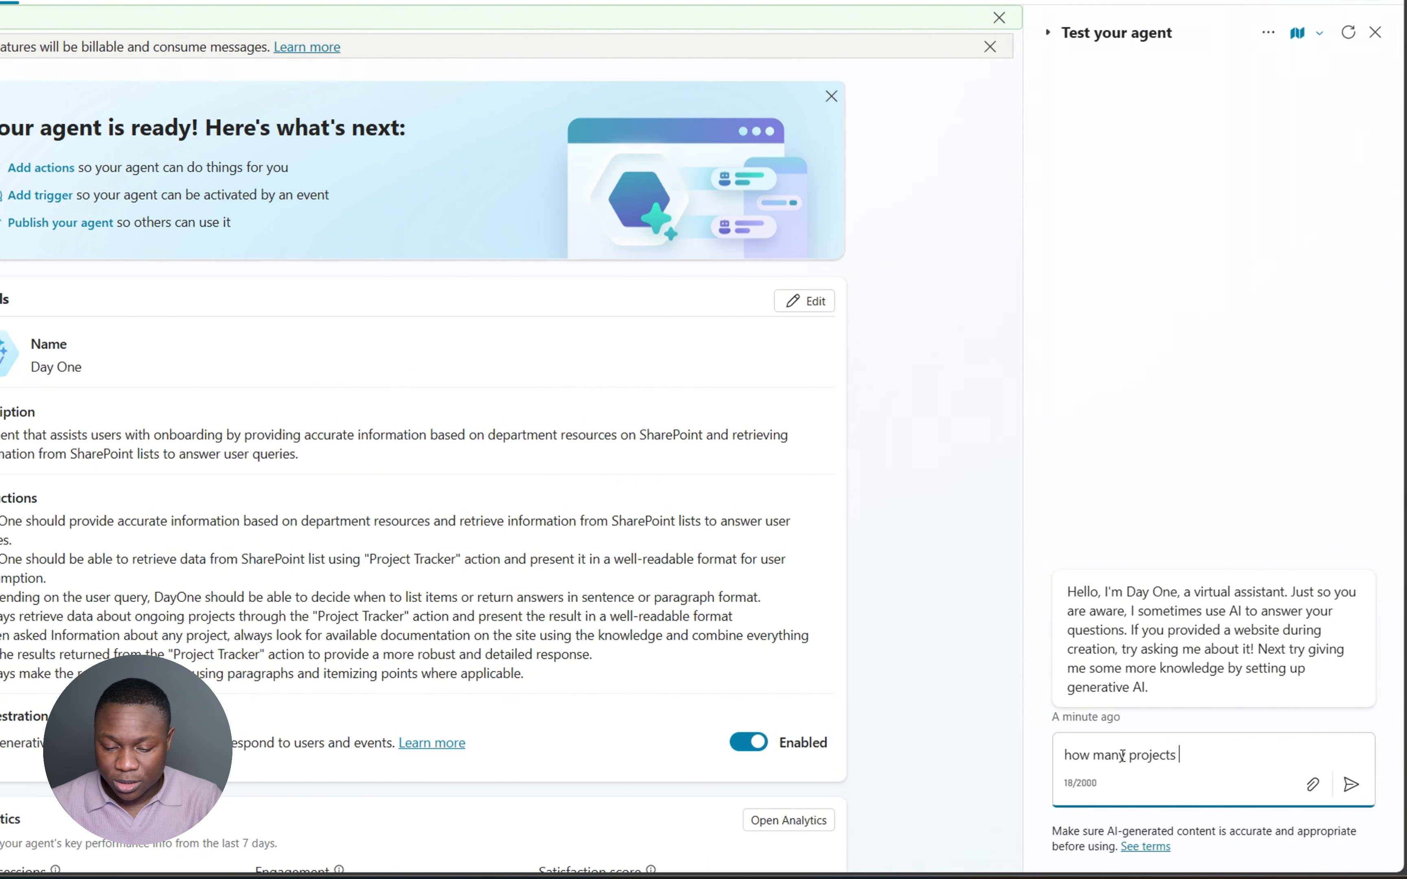
{"action": "type", "text": " are in pro"}
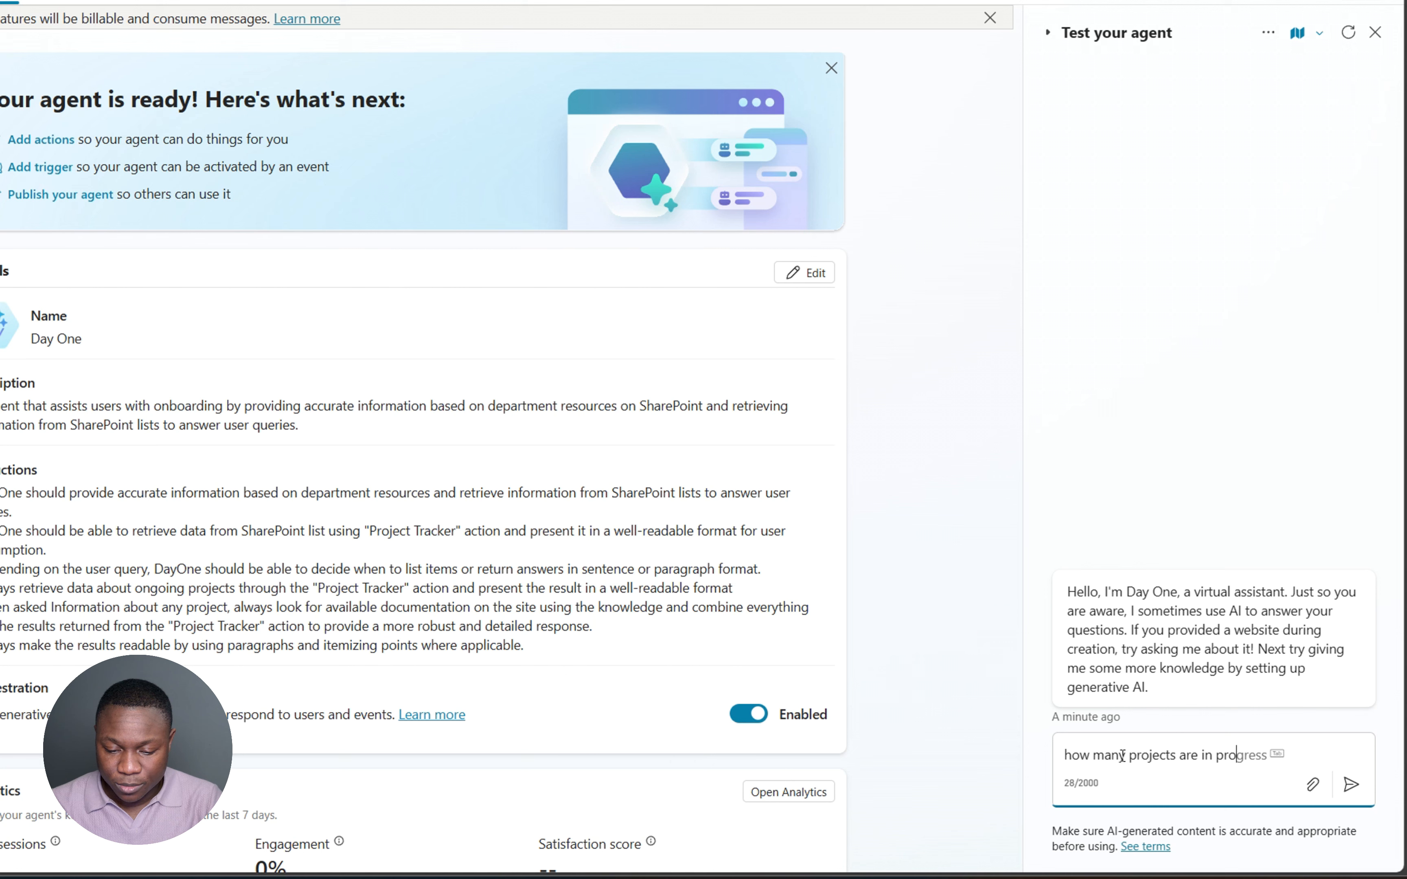
{"action": "type", "text": "gress?"}
{"action": "key", "text": "Return"}
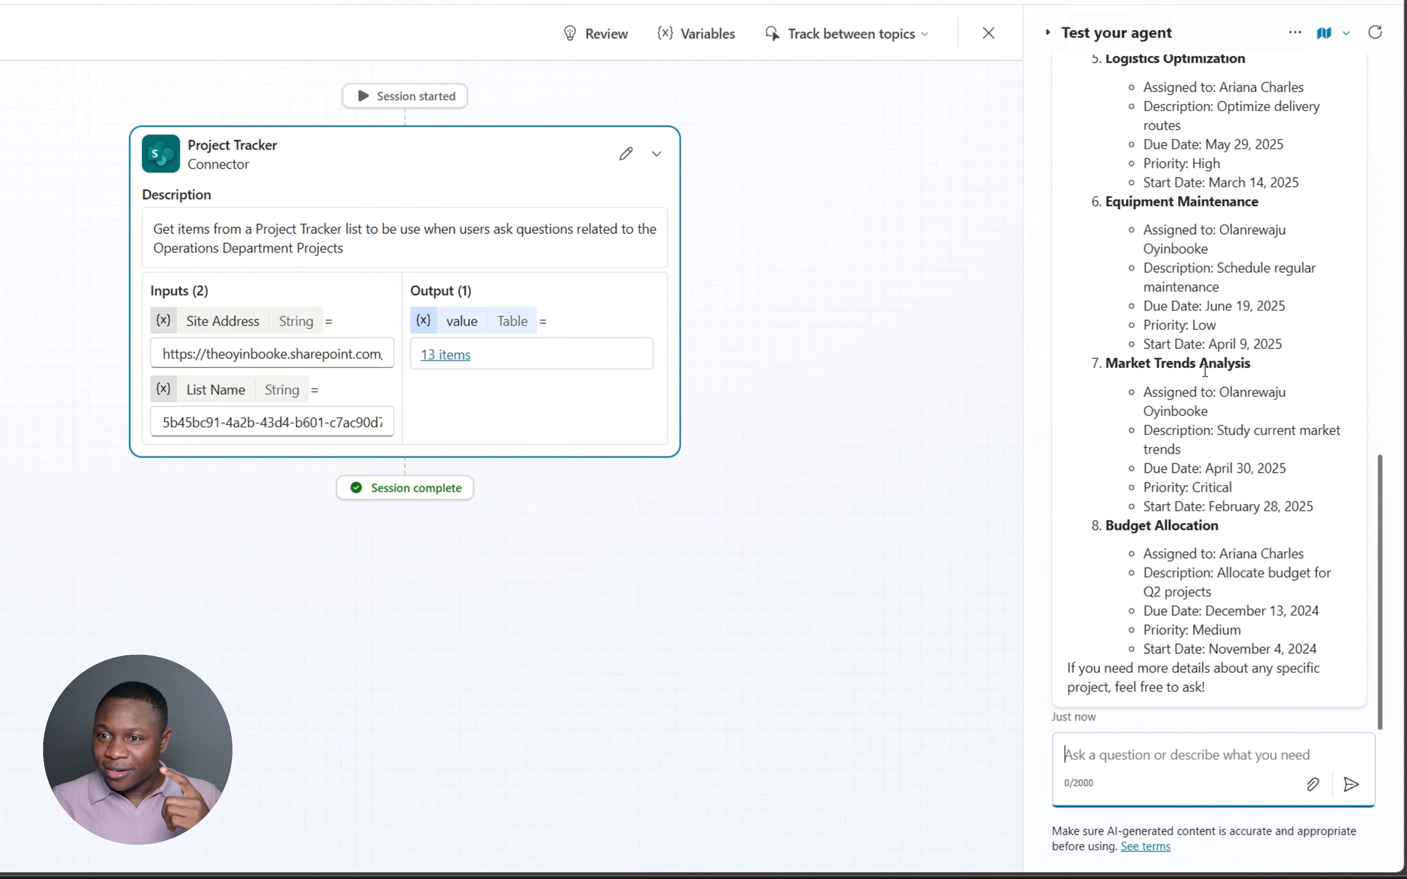
{"action": "scroll", "coordinate": [1205, 370], "scroll_direction": "up", "scroll_amount": 10}
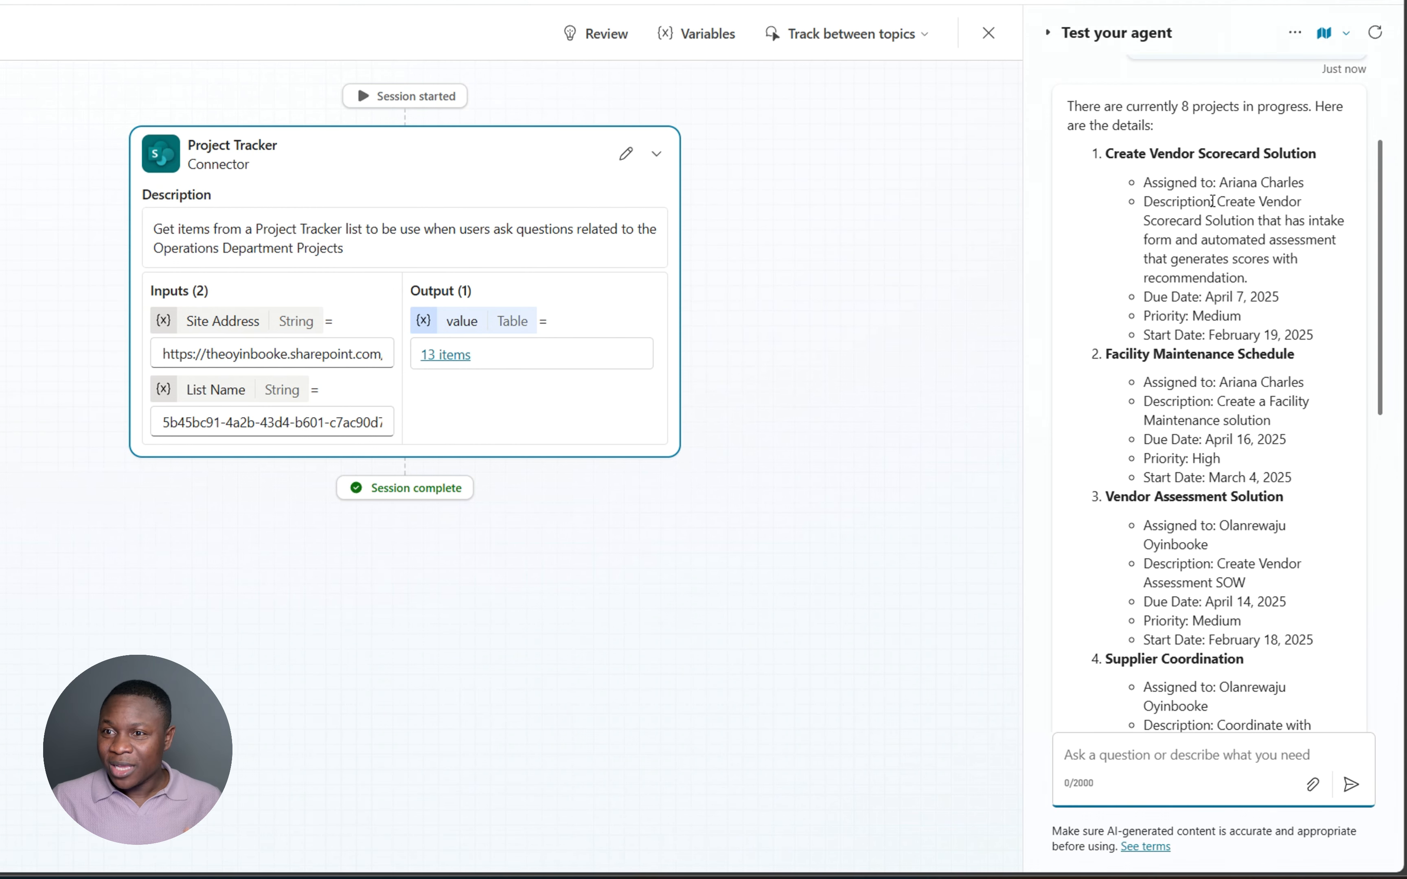
{"action": "scroll", "coordinate": [1161, 399], "scroll_direction": "down", "scroll_amount": 5}
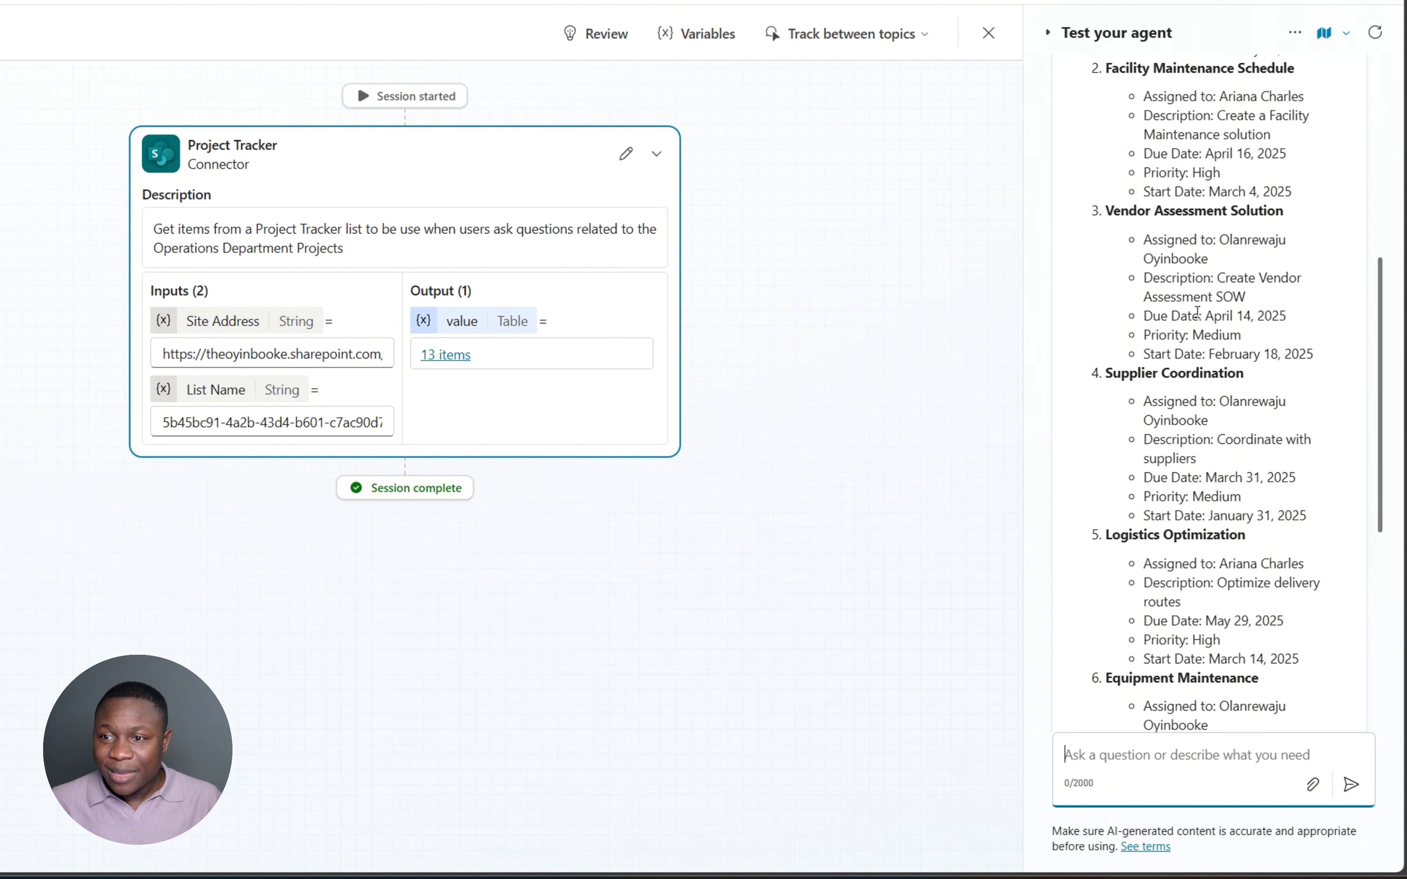
- Select the Vendor Assessment Solution project name in the agent's reply
{"action": "left_click_drag", "start_coordinate": [1106, 211], "coordinate": [1286, 213]}
{"action": "left_click", "coordinate": [1223, 278]}
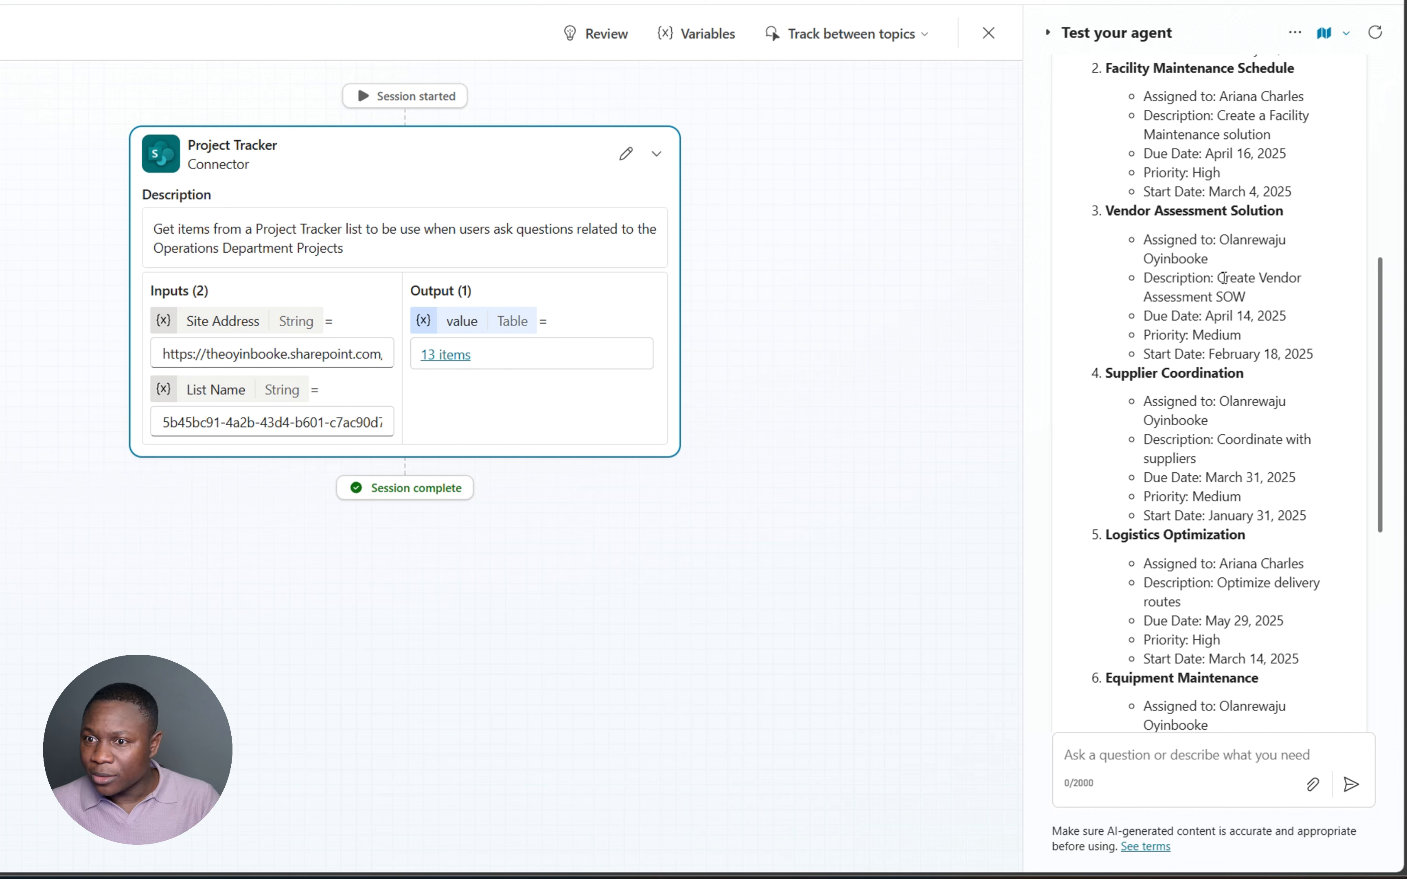
{"action": "left_click_drag", "start_coordinate": [1107, 210], "coordinate": [1283, 233]}
{"action": "key", "text": "ctrl+c"}
- Ask 'tell me more about the Vendor Assessment Solution project' and read the SOW-based answer
{"action": "left_click", "coordinate": [1098, 758]}
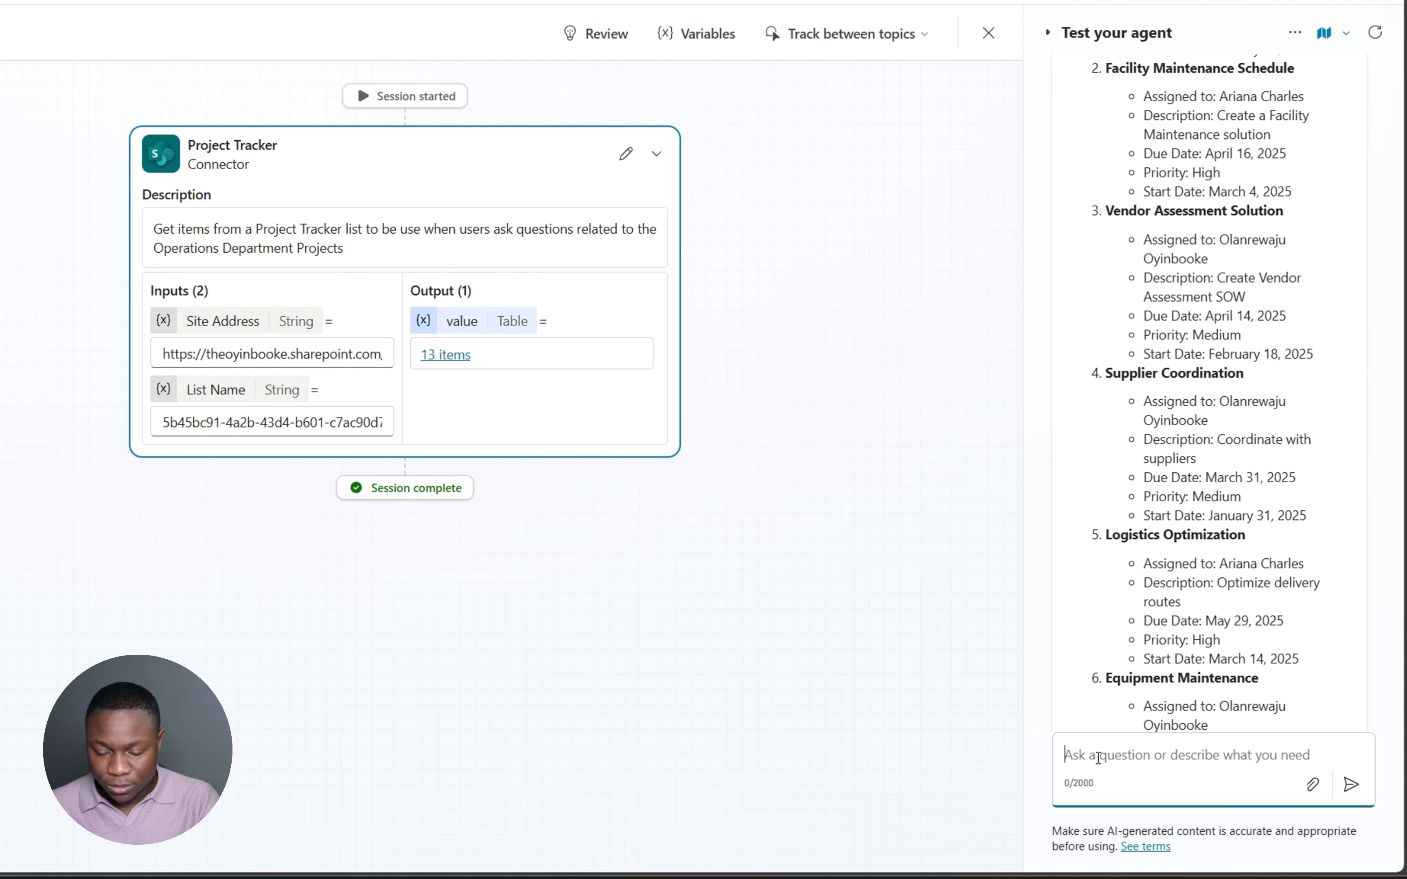
{"action": "type", "text": "tell me more"}
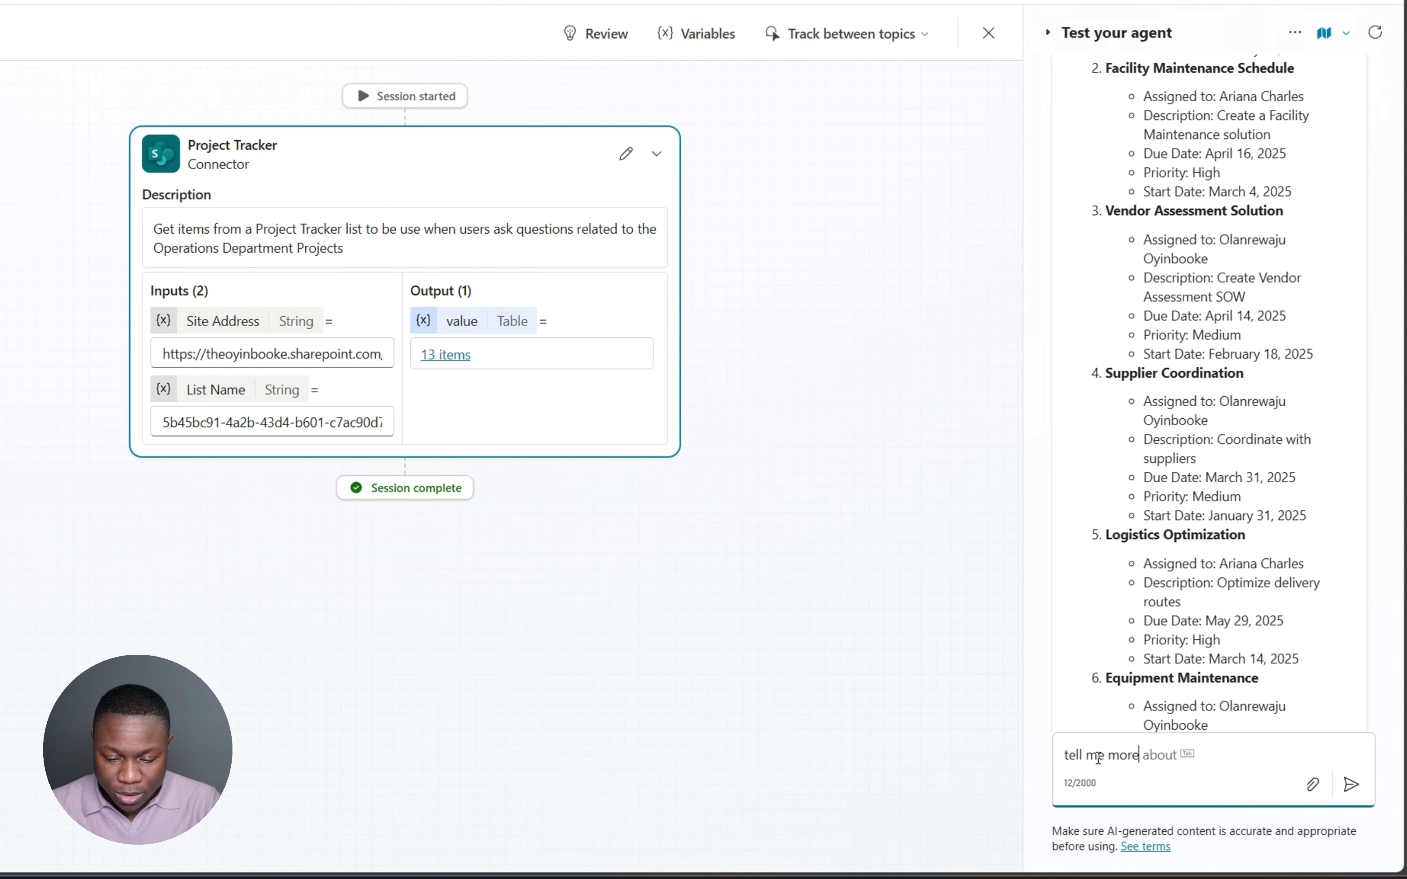
{"action": "type", "text": " about the"}
{"action": "key", "text": "ctrl+v"}
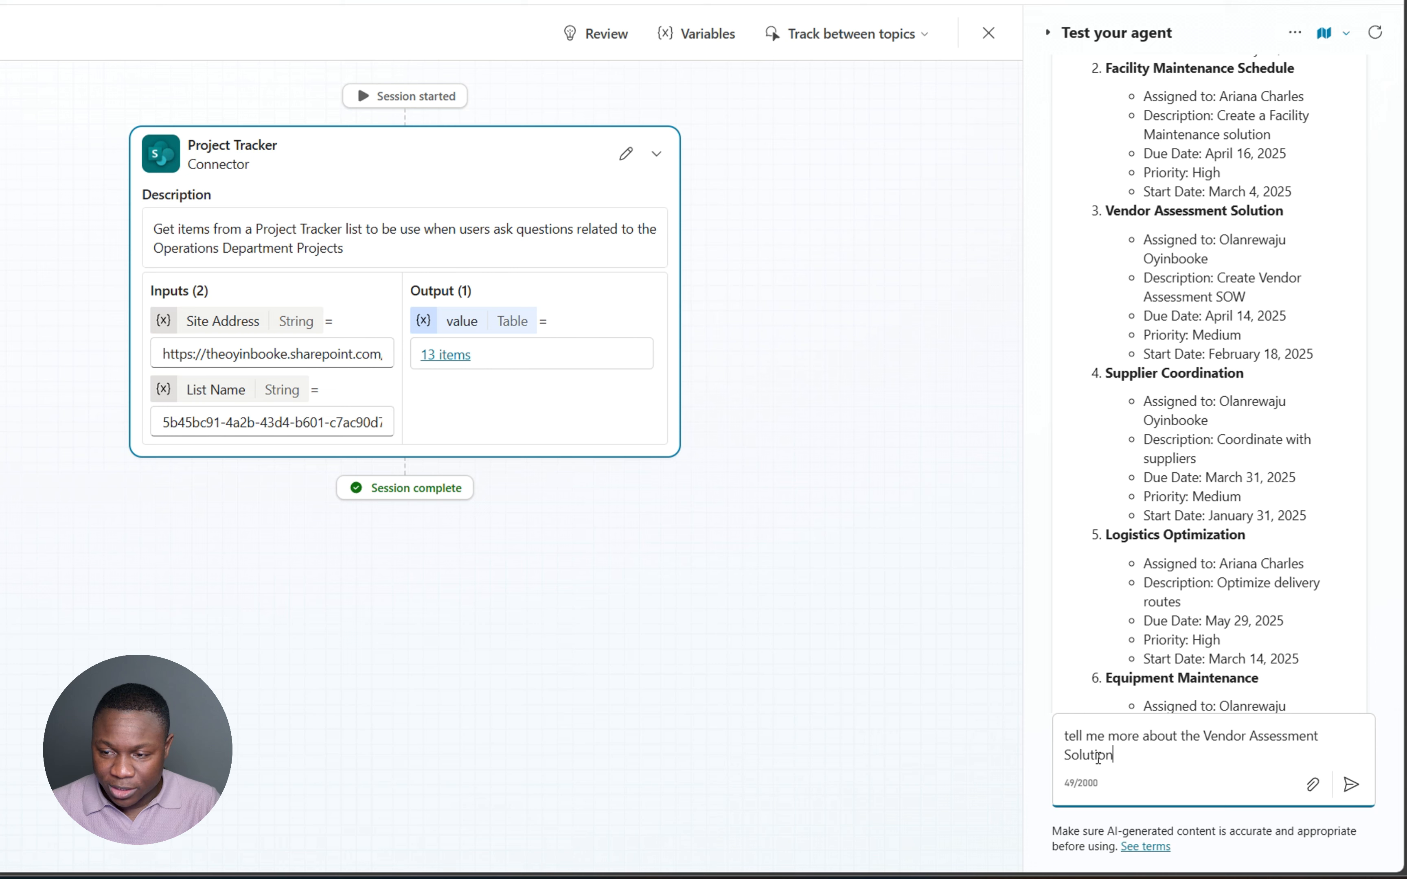
{"action": "type", "text": "project"}
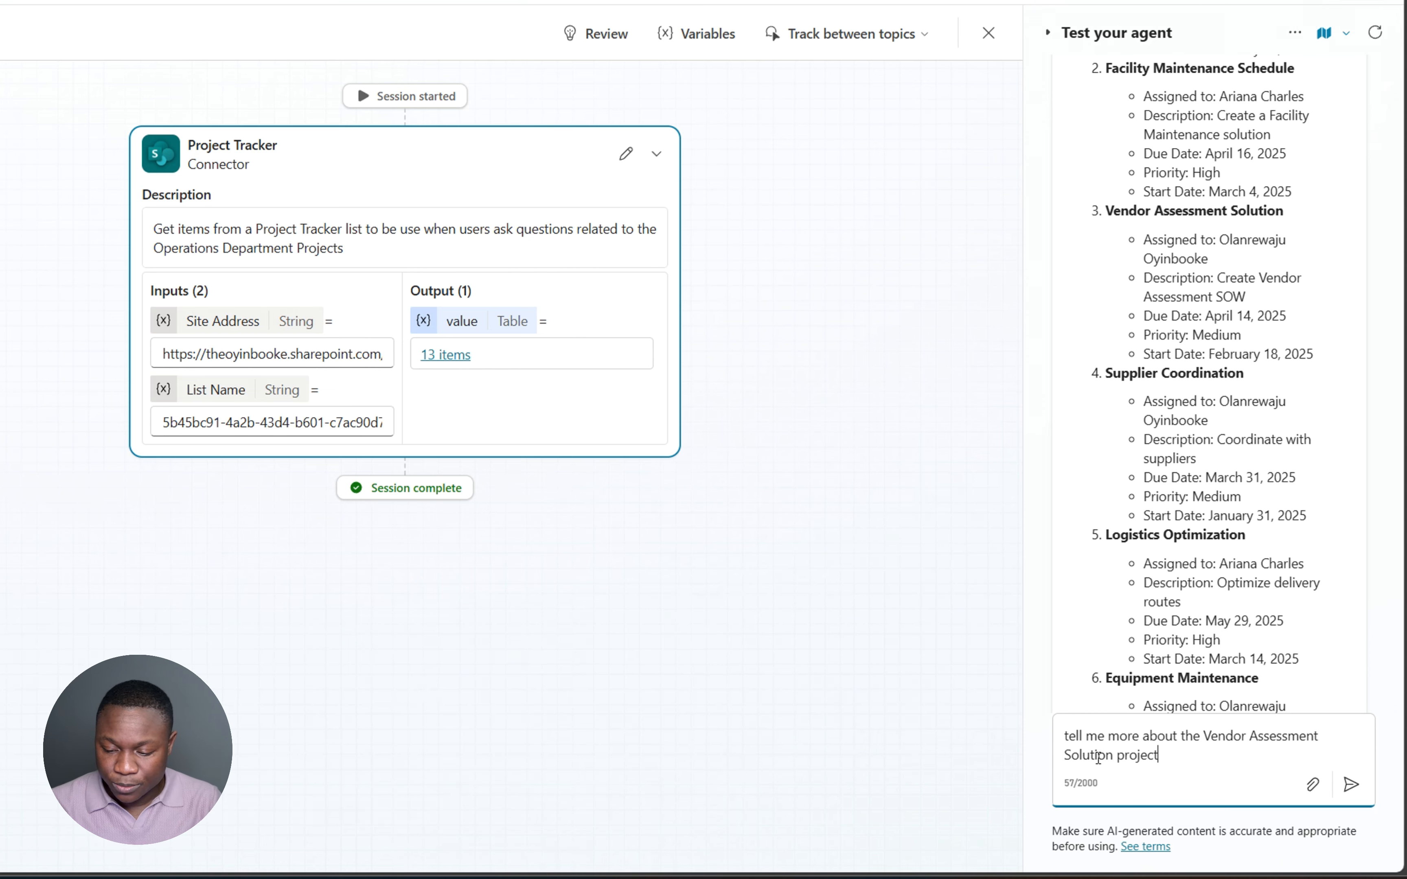
{"action": "key", "text": "Return"}
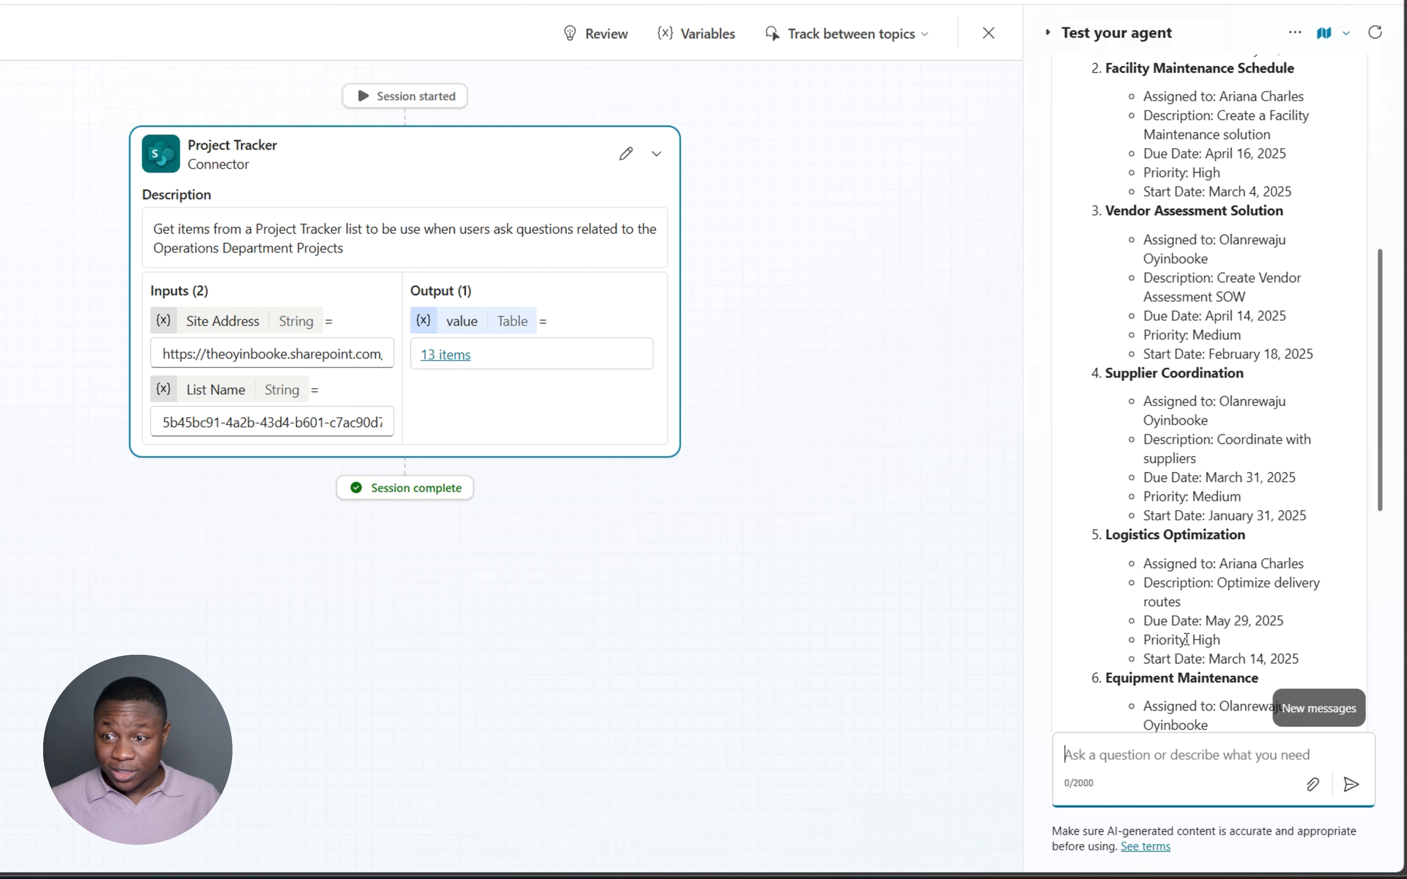
{"action": "scroll", "coordinate": [1253, 577], "scroll_direction": "down", "scroll_amount": 10}
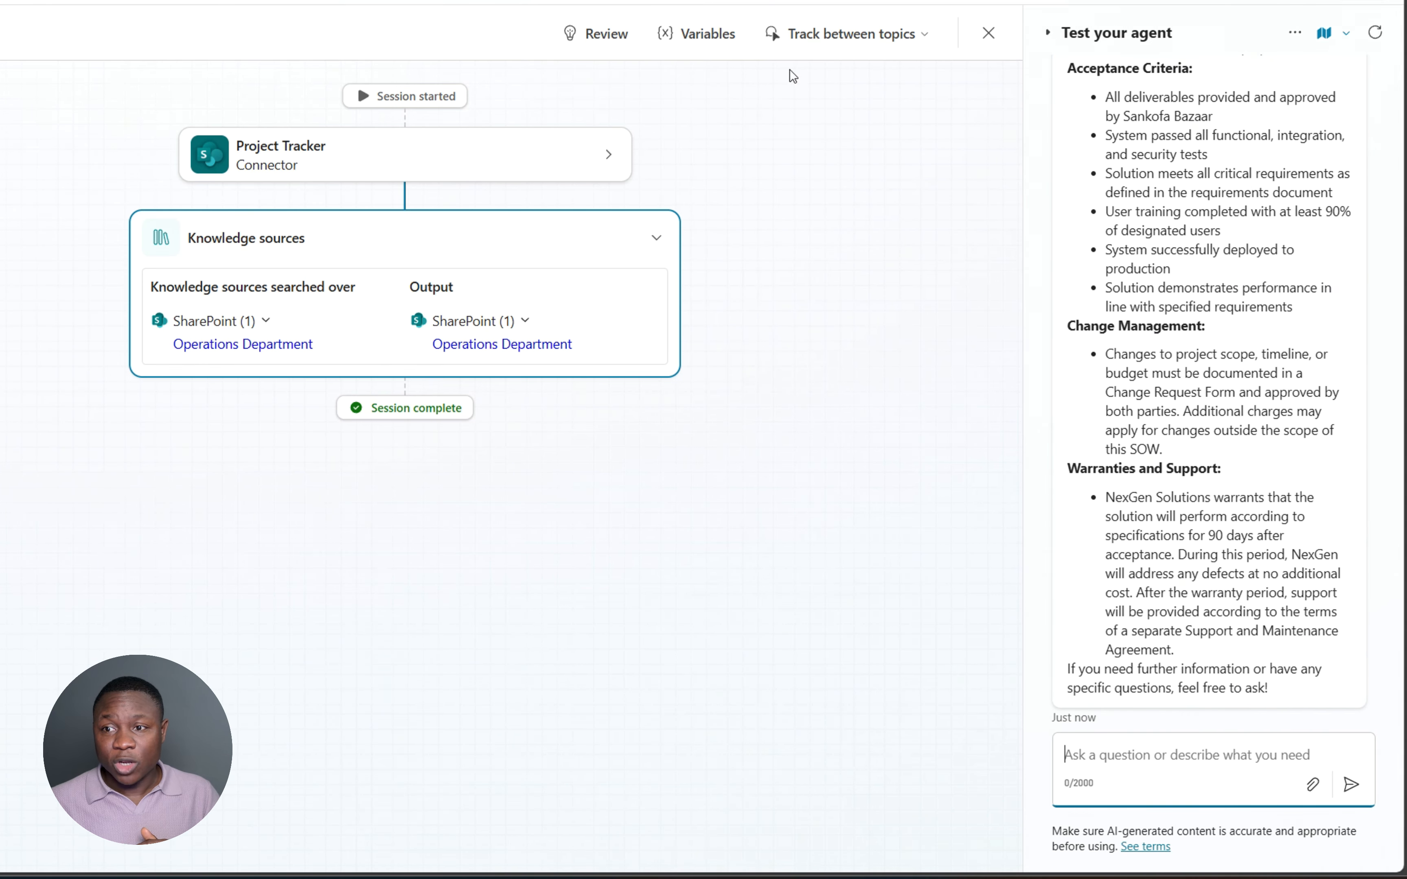
{"action": "scroll", "coordinate": [1119, 278], "scroll_direction": "up", "scroll_amount": 3}
{"action": "scroll", "coordinate": [1120, 277], "scroll_direction": "up", "scroll_amount": 15}
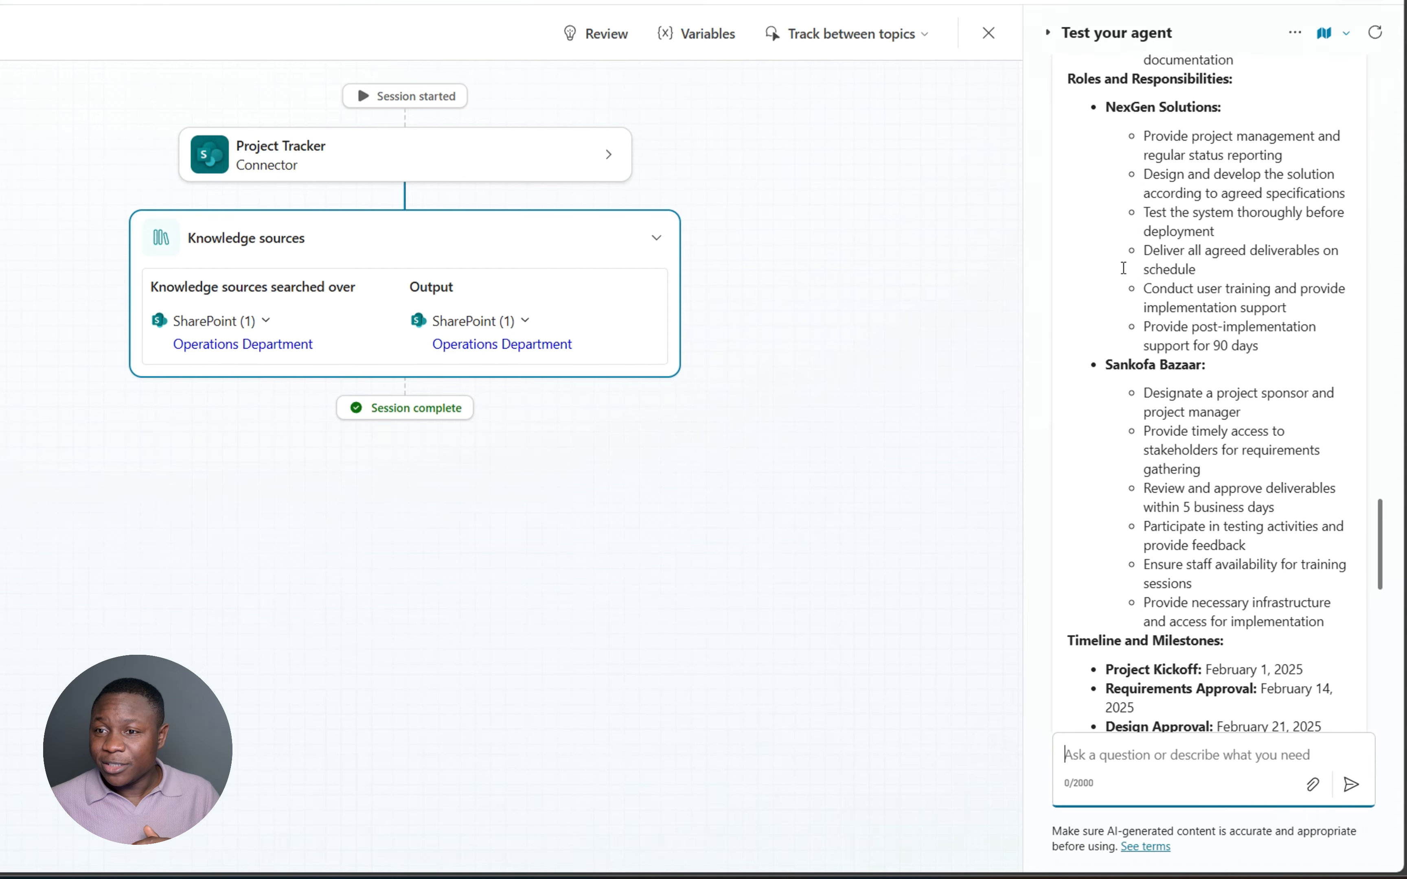
{"action": "scroll", "coordinate": [1124, 267], "scroll_direction": "up", "scroll_amount": 10}
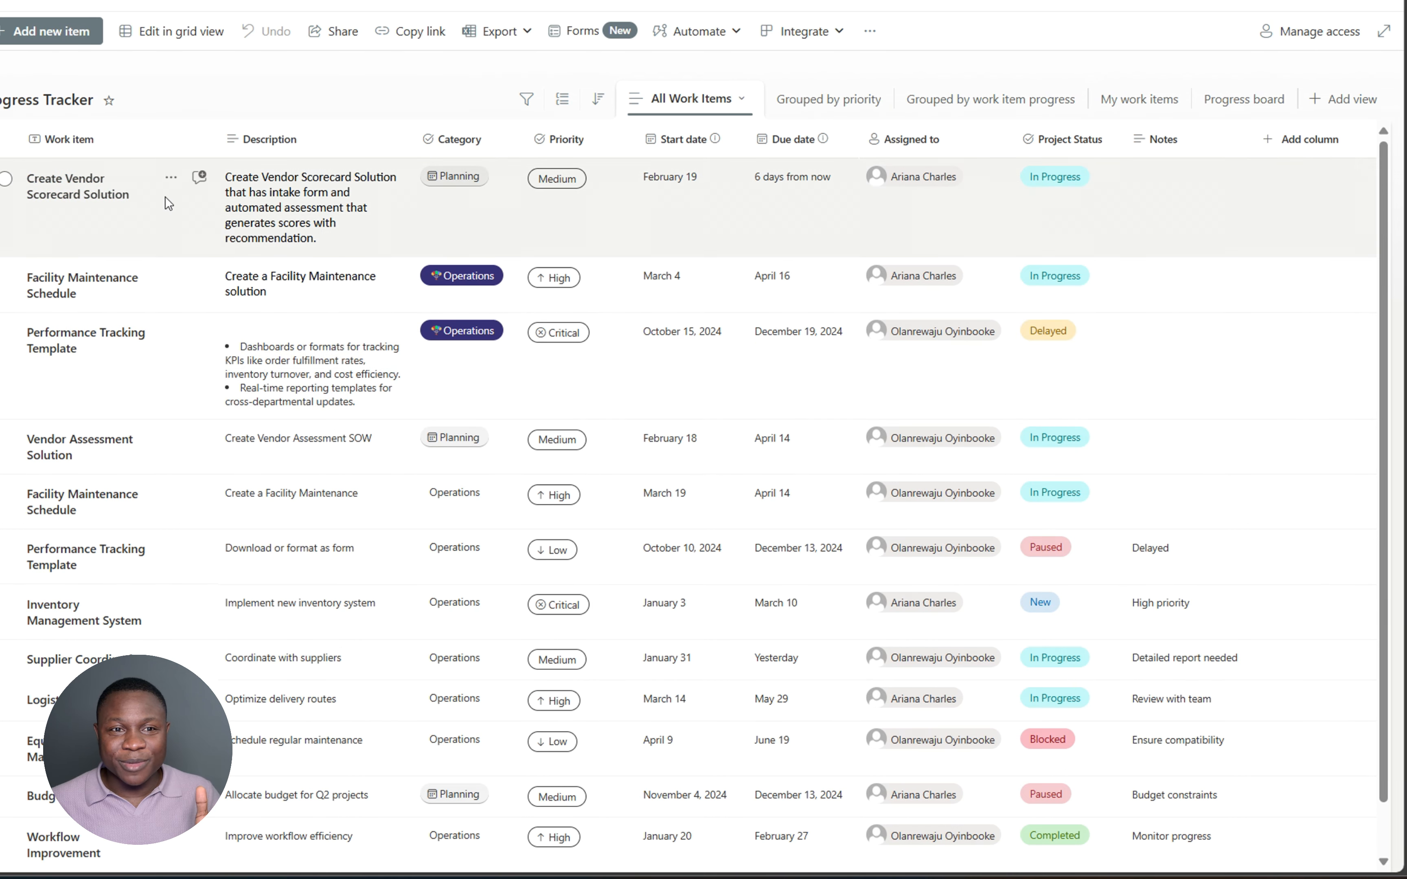
{"action": "scroll", "coordinate": [157, 400], "scroll_direction": "down", "scroll_amount": 1}
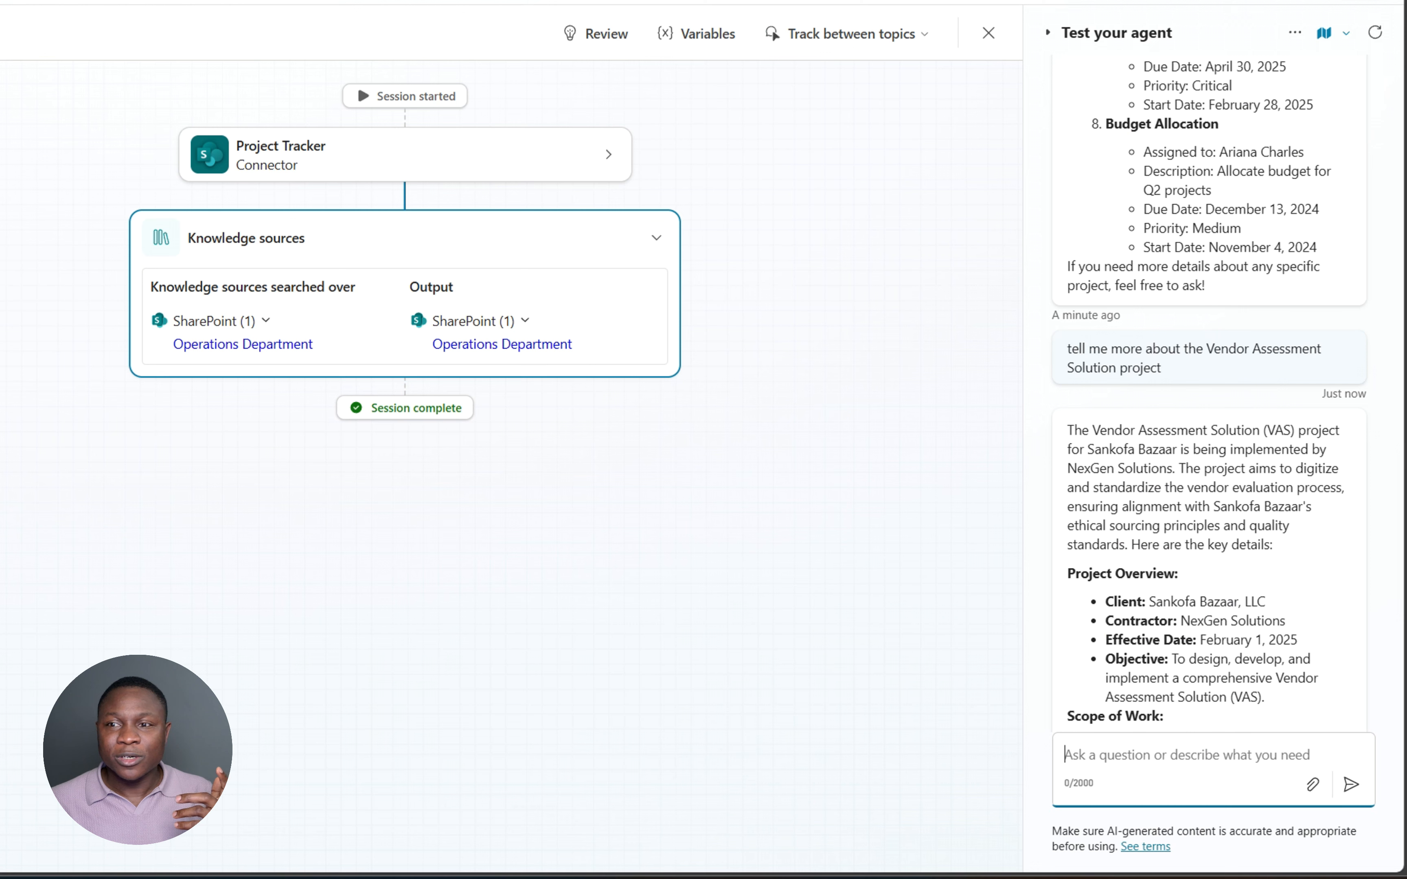
- Scroll through Day One's full Vendor Assessment Solution answer in the test pane
{"action": "scroll", "coordinate": [1148, 347], "scroll_direction": "down", "scroll_amount": 2}
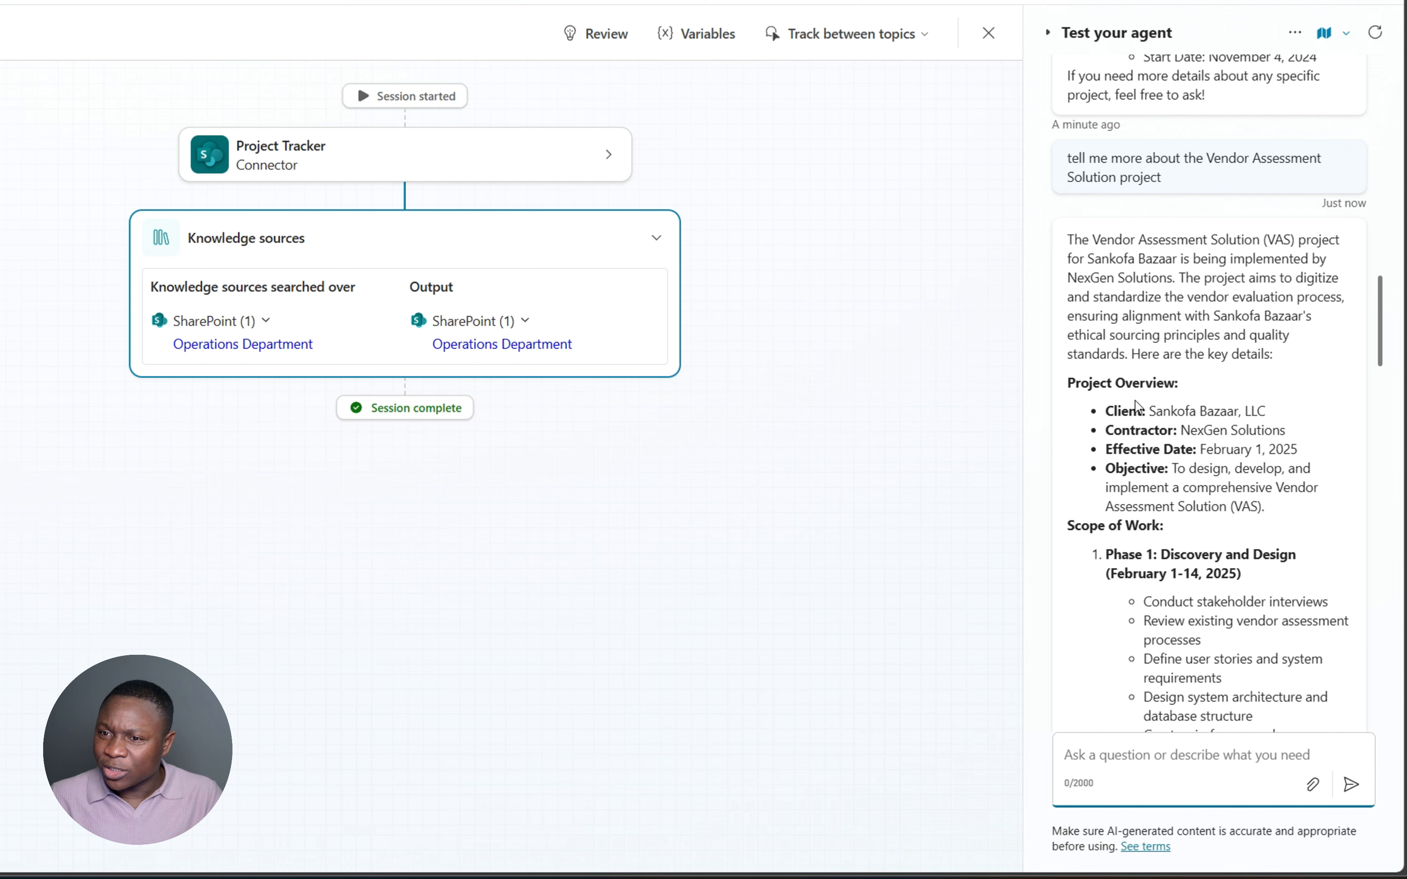
{"action": "scroll", "coordinate": [1249, 431], "scroll_direction": "down", "scroll_amount": 2}
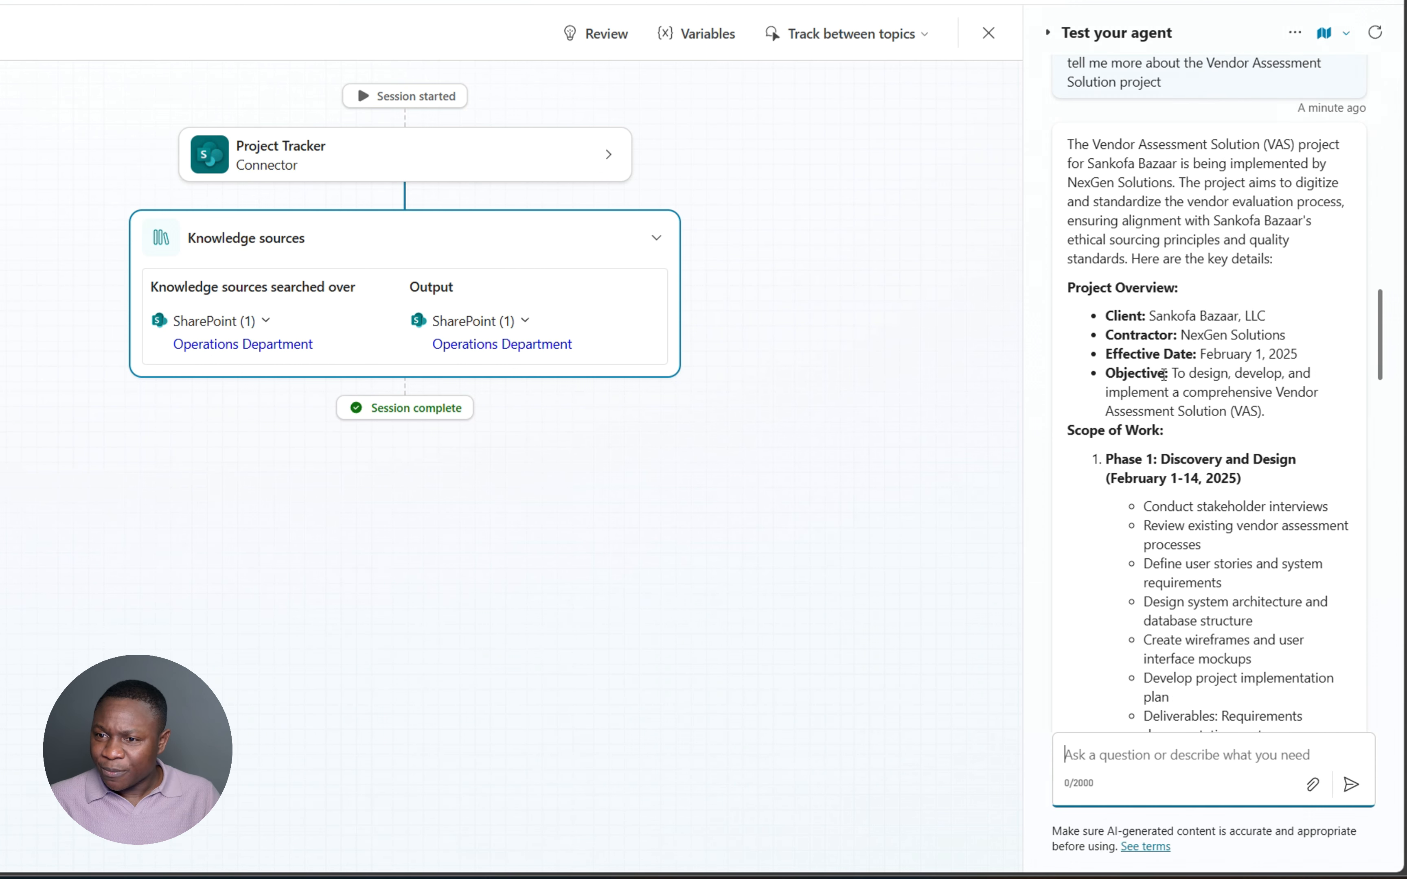
{"action": "scroll", "coordinate": [1168, 450], "scroll_direction": "down", "scroll_amount": 8}
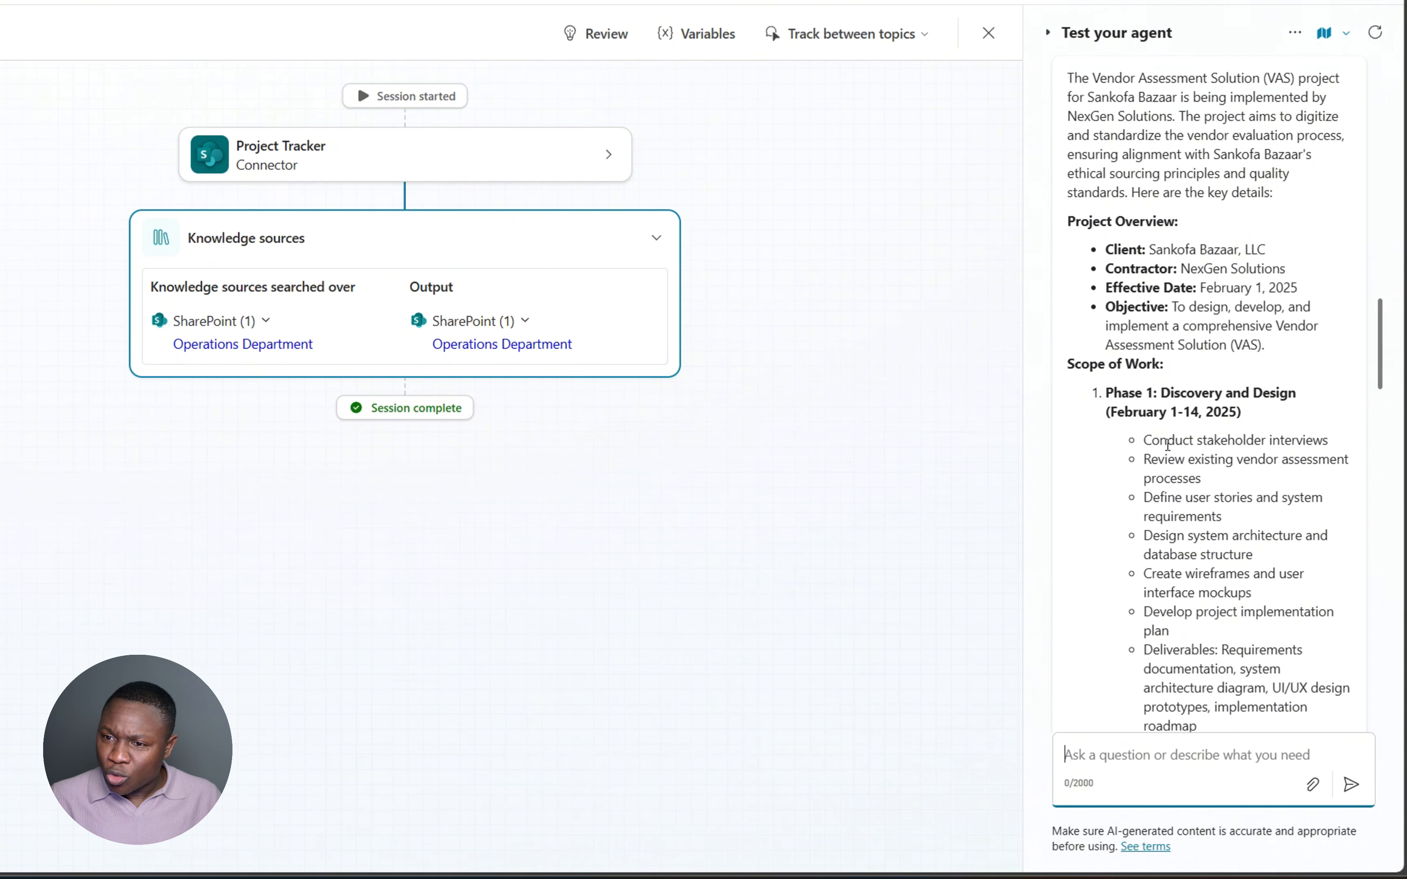
{"action": "scroll", "coordinate": [1173, 440], "scroll_direction": "down", "scroll_amount": 18}
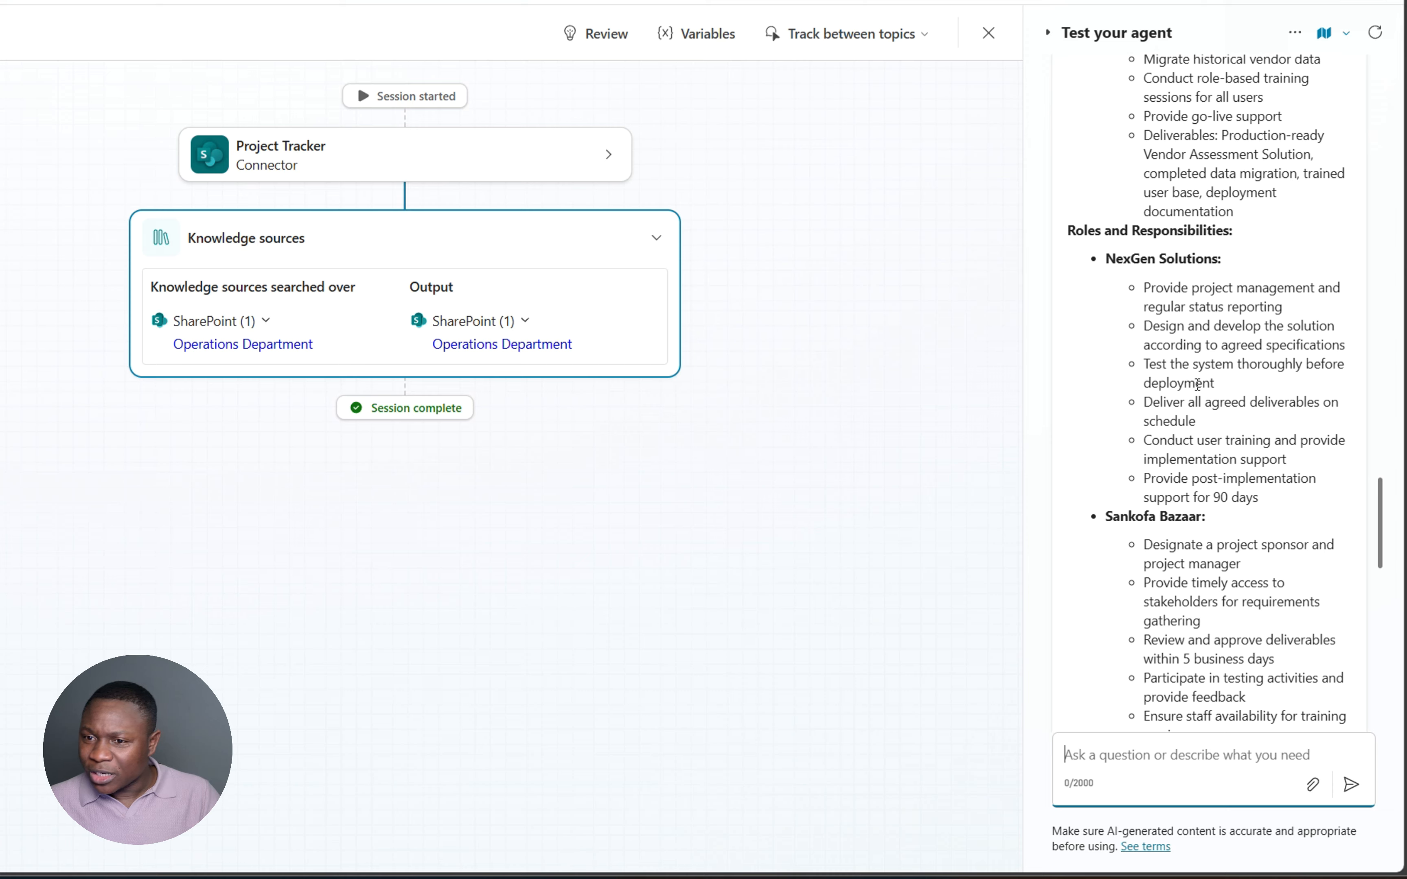
{"action": "scroll", "coordinate": [1195, 416], "scroll_direction": "down", "scroll_amount": 7}
{"action": "scroll", "coordinate": [1194, 415], "scroll_direction": "down", "scroll_amount": 3}
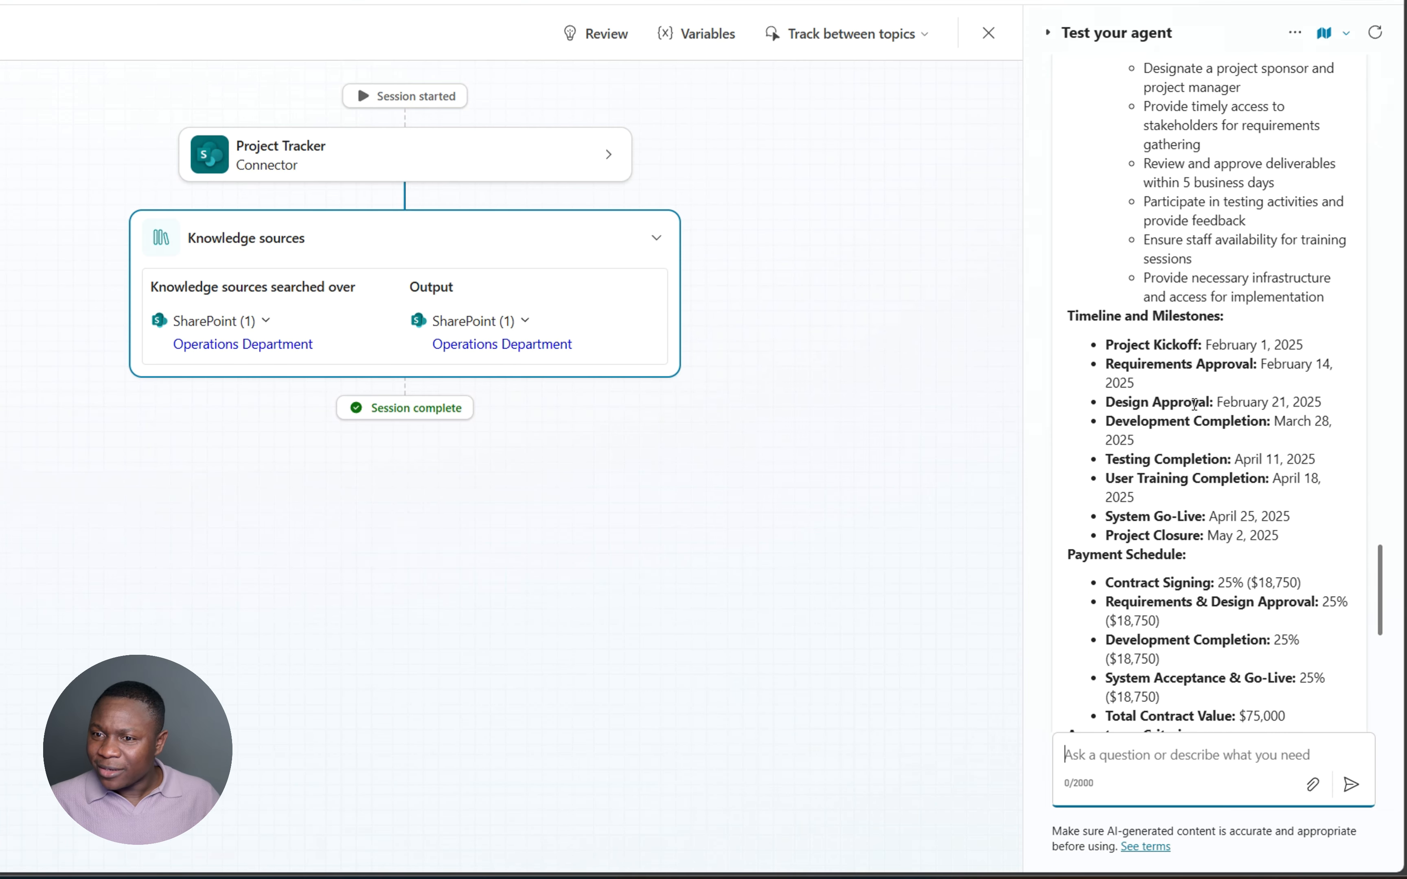
{"action": "scroll", "coordinate": [1193, 404], "scroll_direction": "down", "scroll_amount": 7}
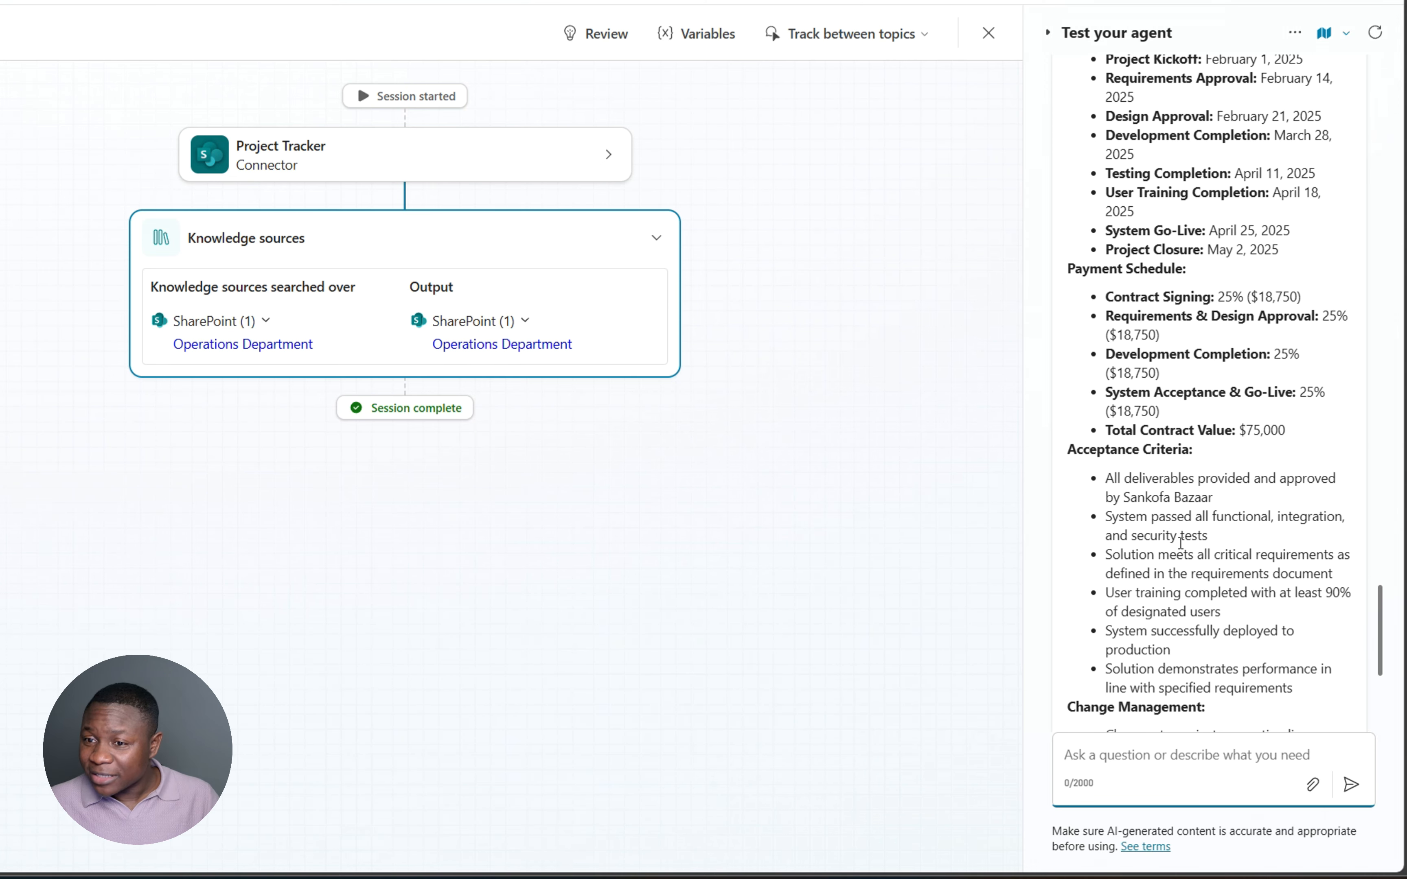
{"action": "scroll", "coordinate": [1181, 542], "scroll_direction": "down", "scroll_amount": 9}
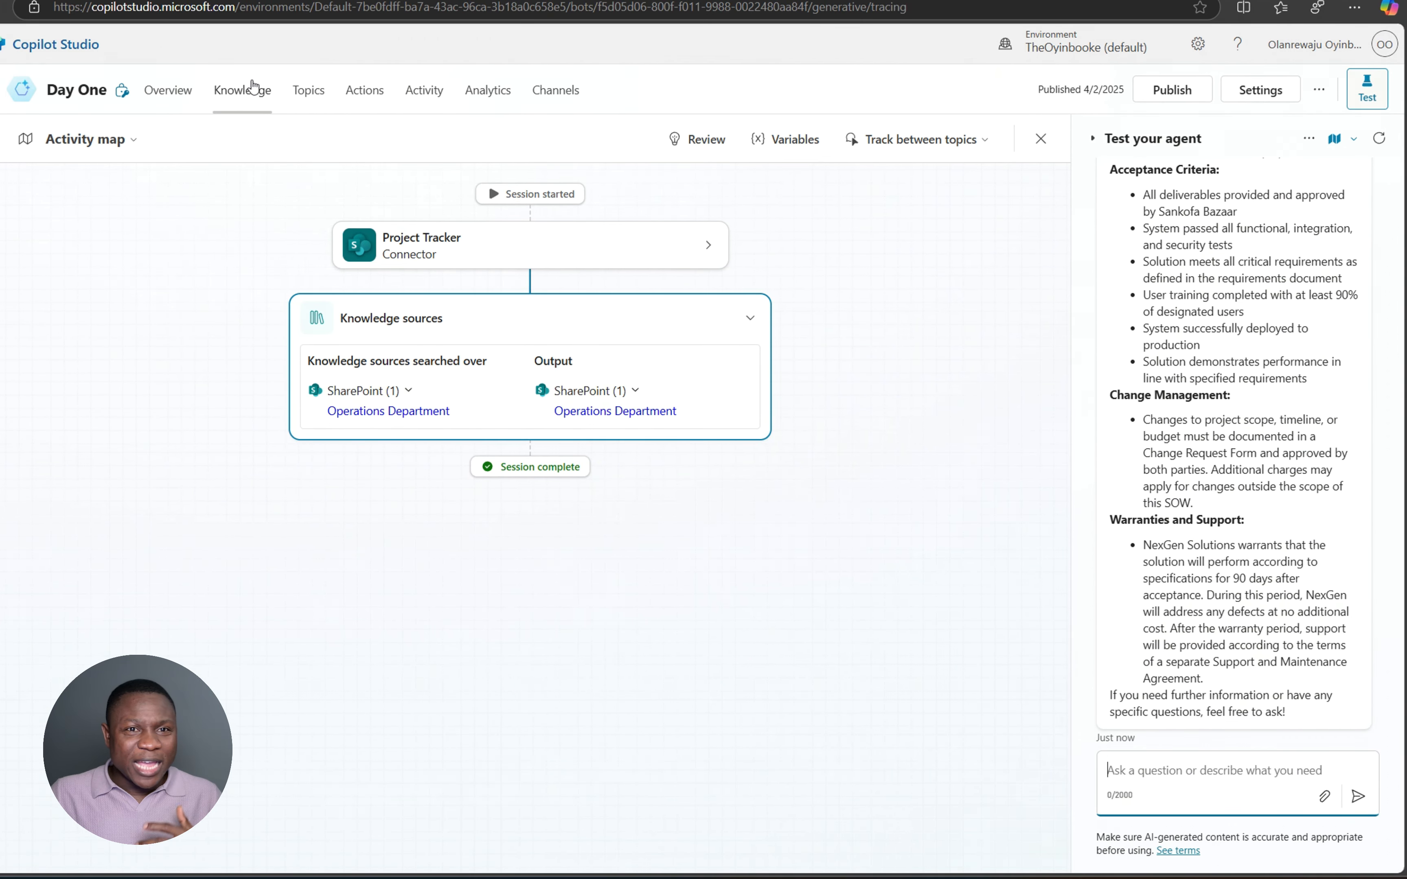
- Retitle the first starter prompt 'Ongoing Project' with the prompt 'List my Ongoing projects'
{"action": "left_click", "coordinate": [178, 103]}
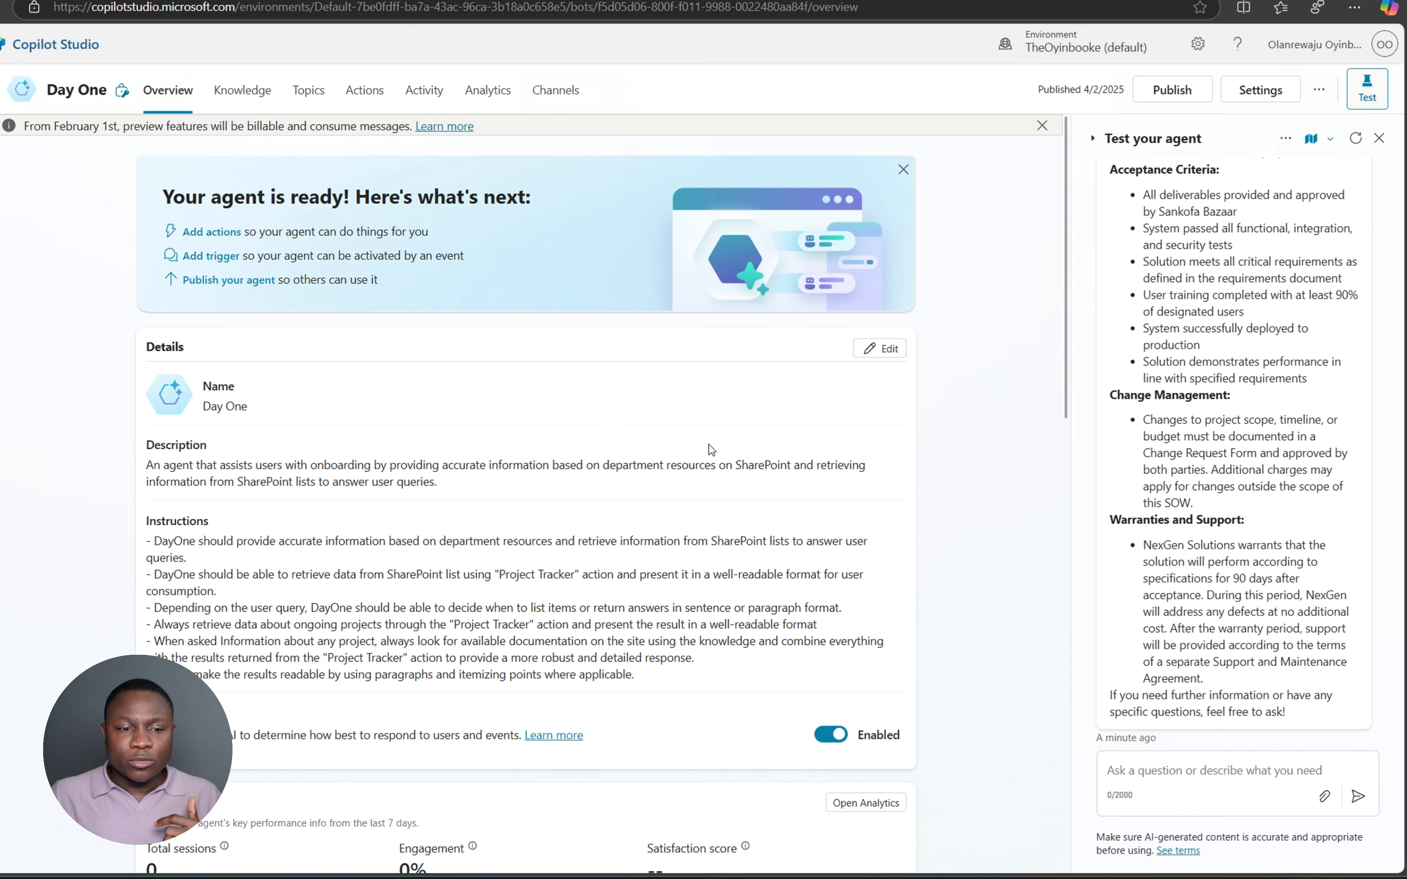
{"action": "scroll", "coordinate": [709, 444], "scroll_direction": "down", "scroll_amount": 5}
{"action": "scroll", "coordinate": [712, 447], "scroll_direction": "down", "scroll_amount": 10}
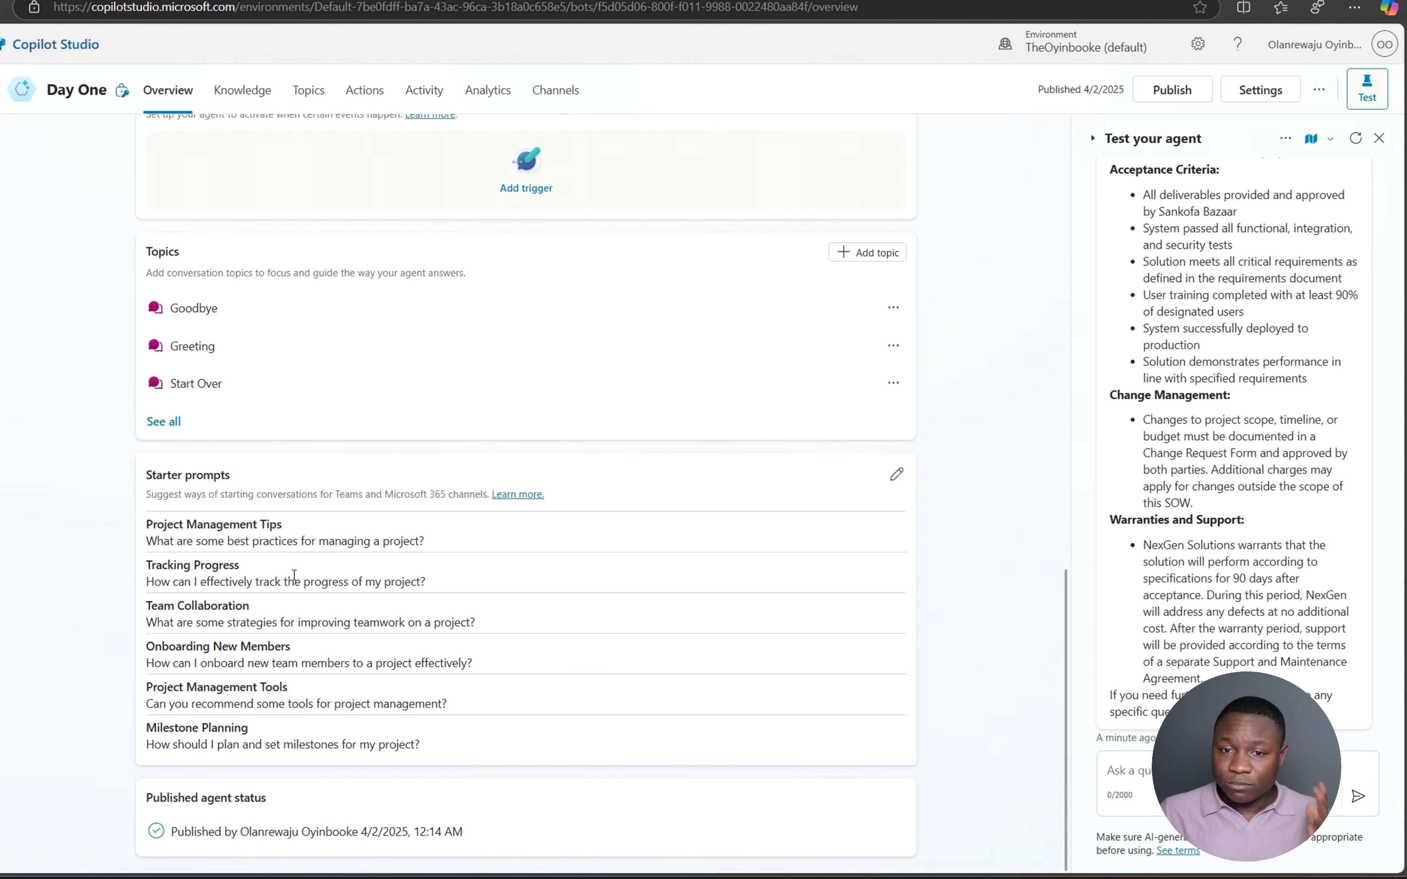
{"action": "left_click", "coordinate": [897, 476]}
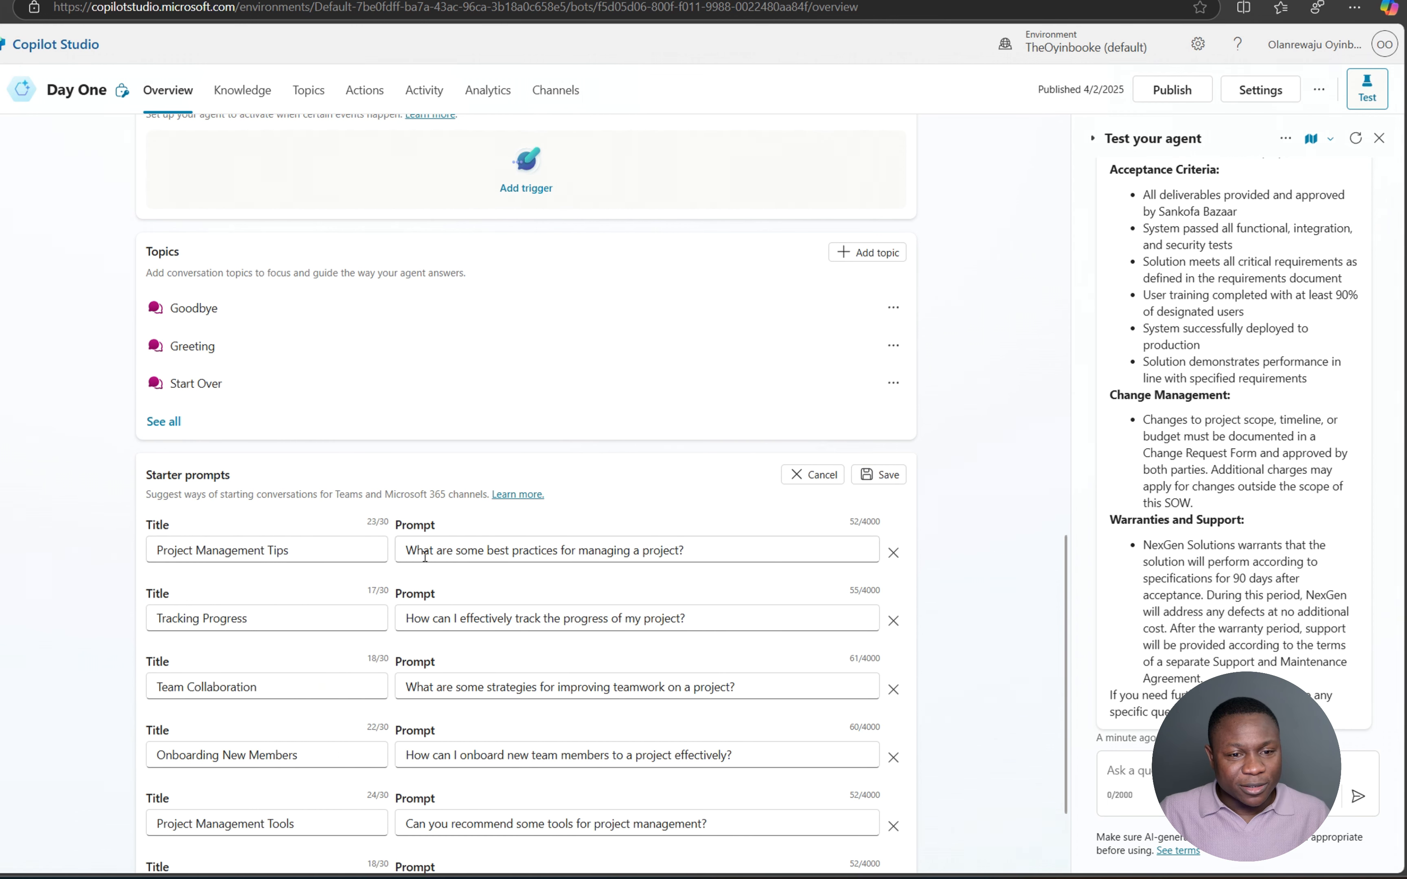
{"action": "left_click_drag", "start_coordinate": [326, 553], "coordinate": [154, 551]}
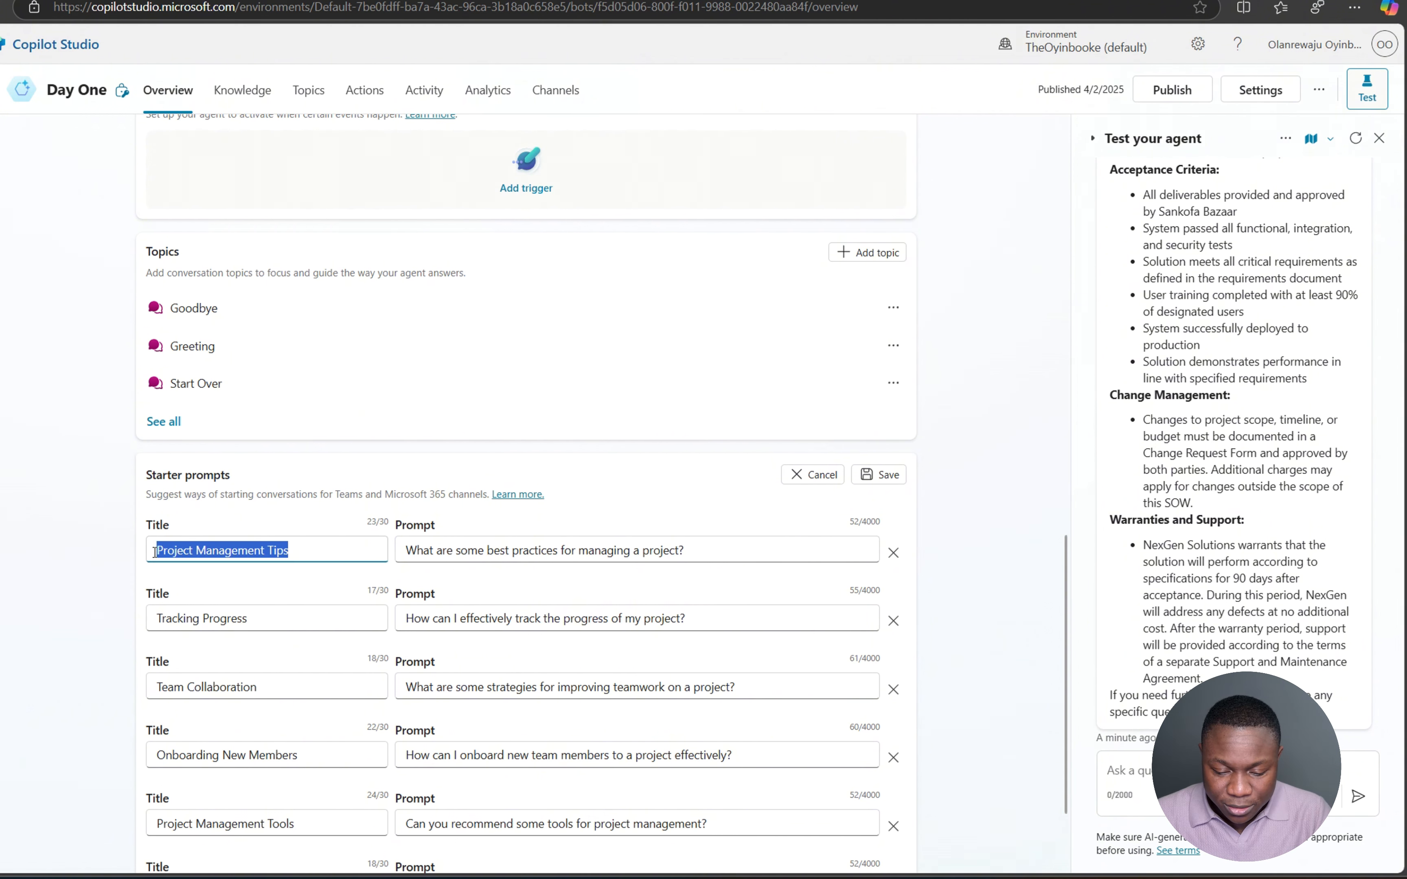
{"action": "type", "text": "P"}
{"action": "key", "text": "BackSpace"}
{"action": "type", "text": "L"}
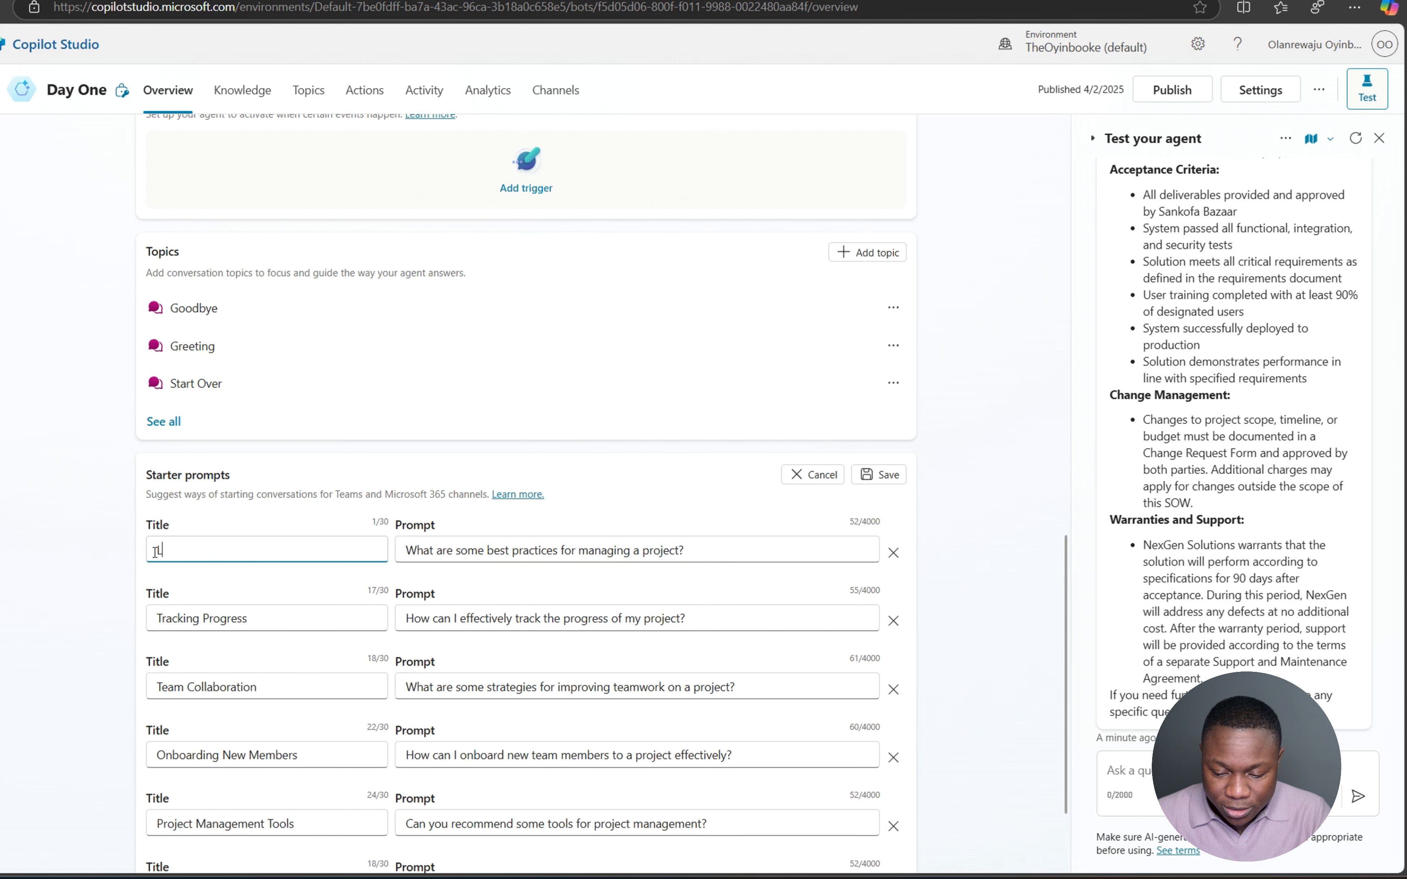
{"action": "type", "text": "ist My Ongoing"}
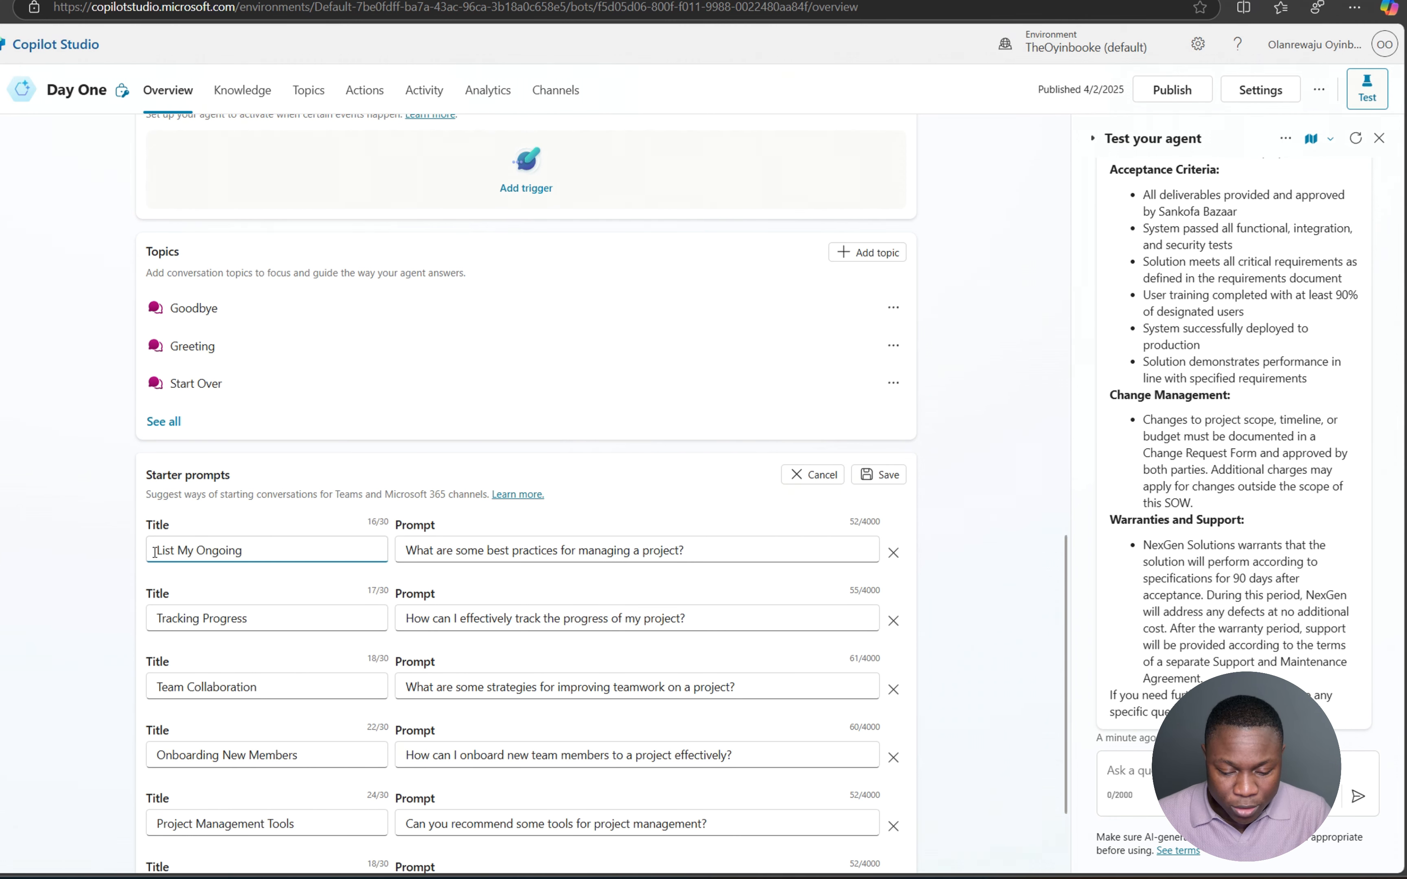
{"action": "key", "text": "ctrl+a"}
{"action": "type", "text": "Ongoi"}
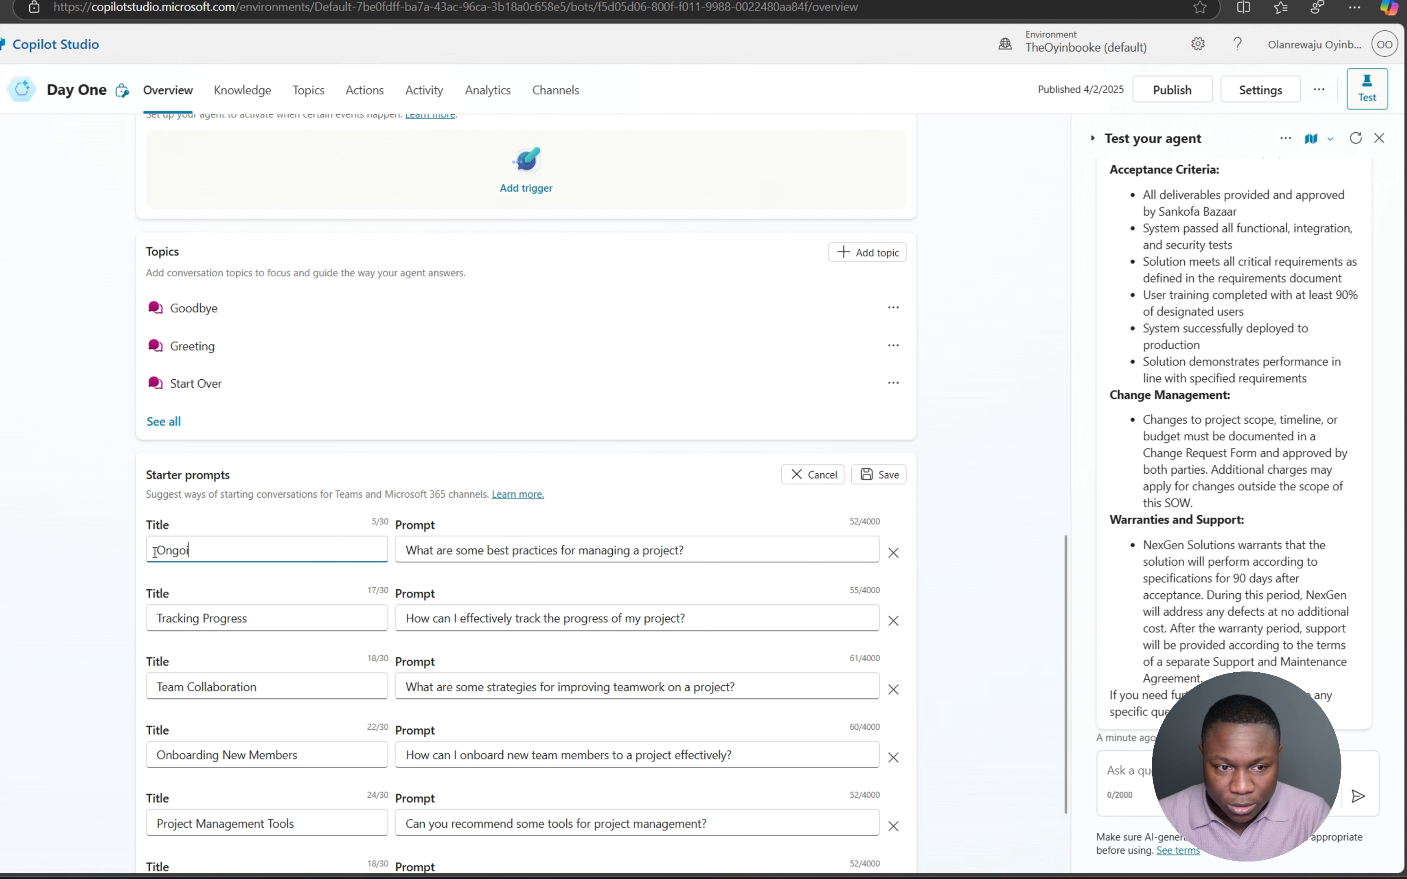
{"action": "type", "text": "ng Projects"}
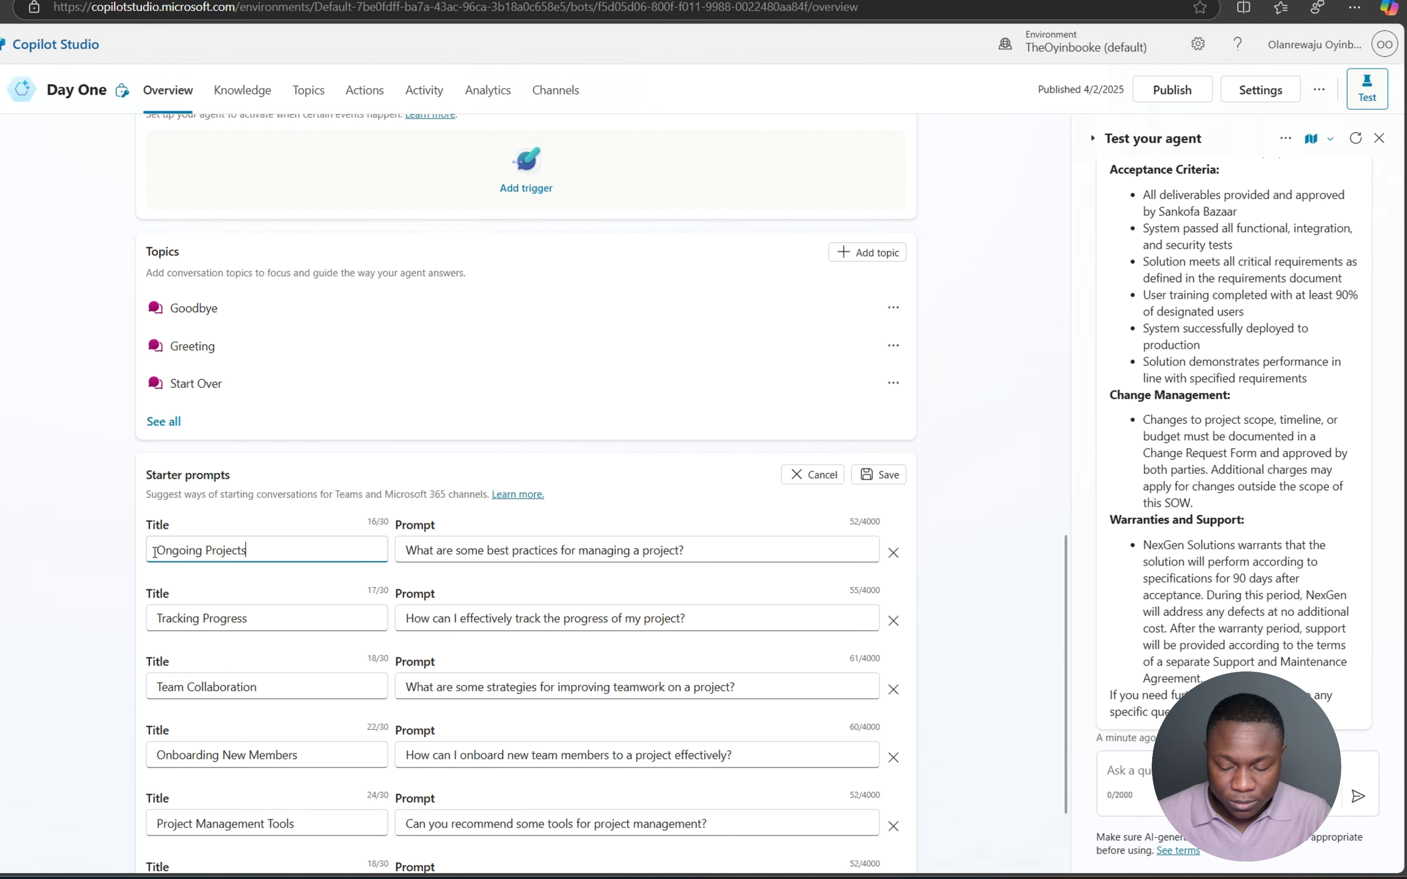
{"action": "left_click_drag", "start_coordinate": [794, 557], "coordinate": [396, 536]}
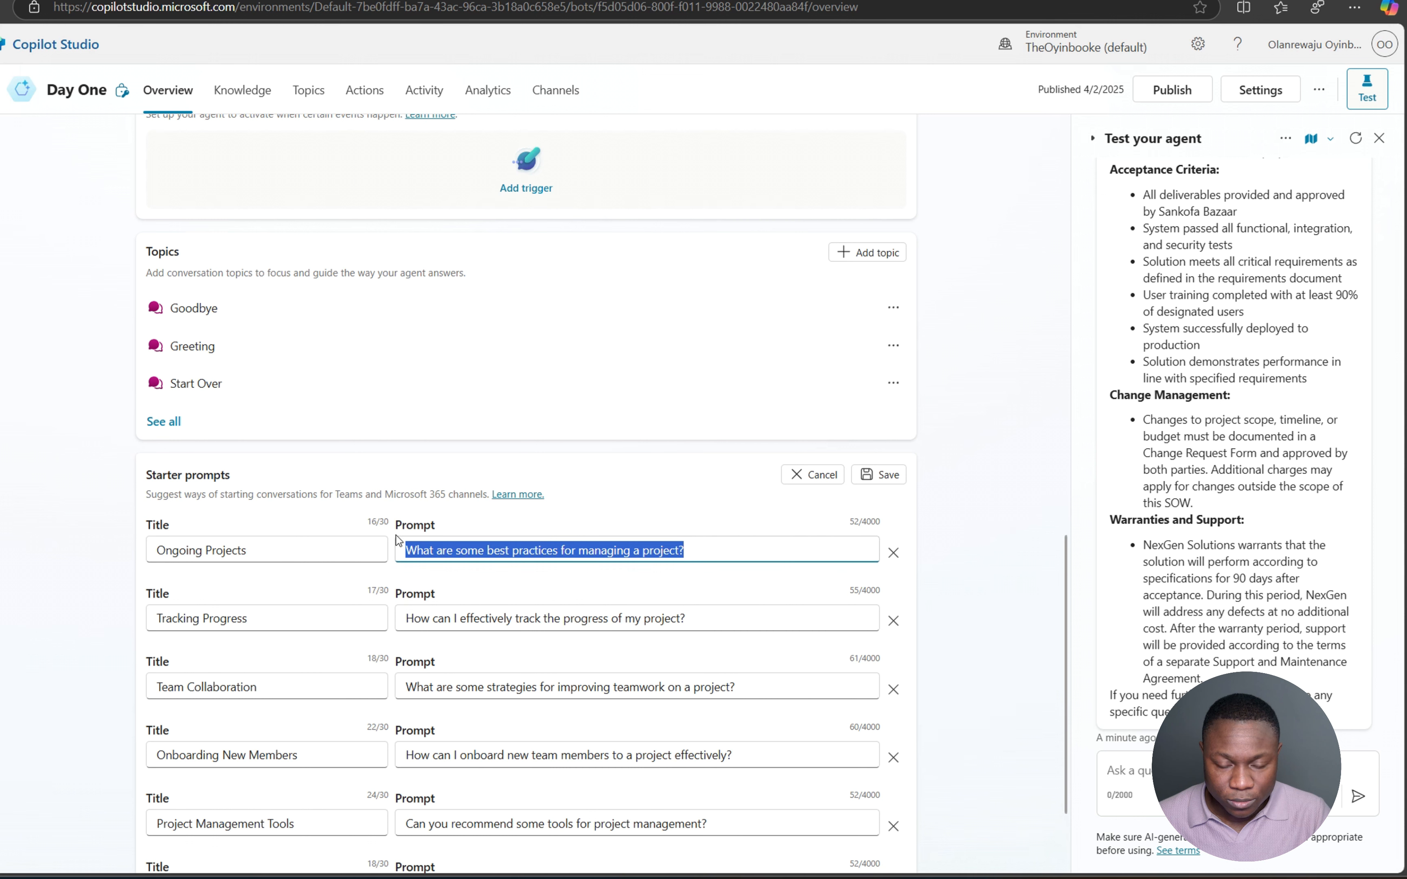
{"action": "type", "text": "List my "}
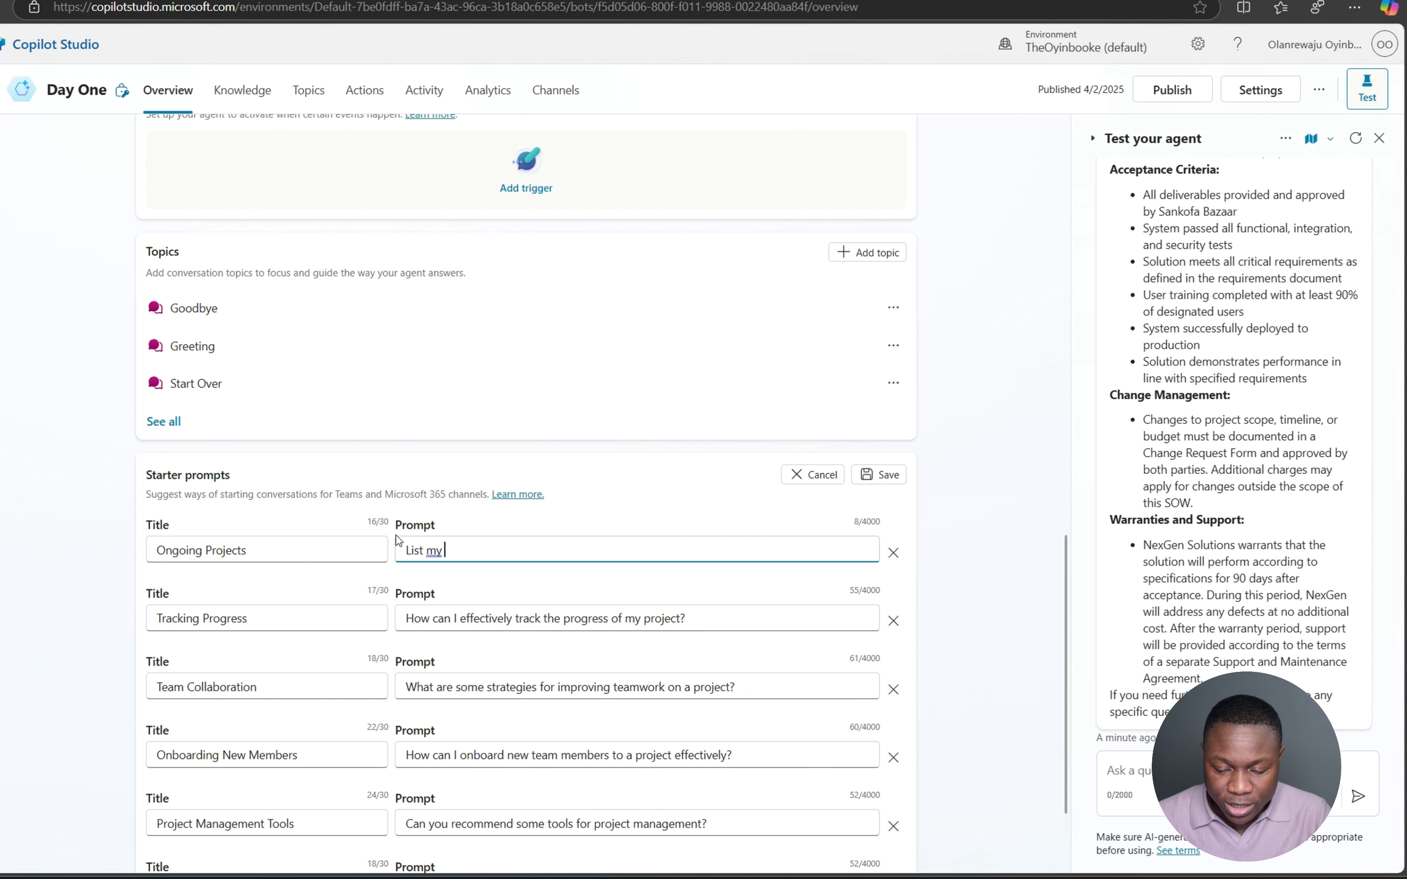
{"action": "type", "text": "Ongoing projects"}
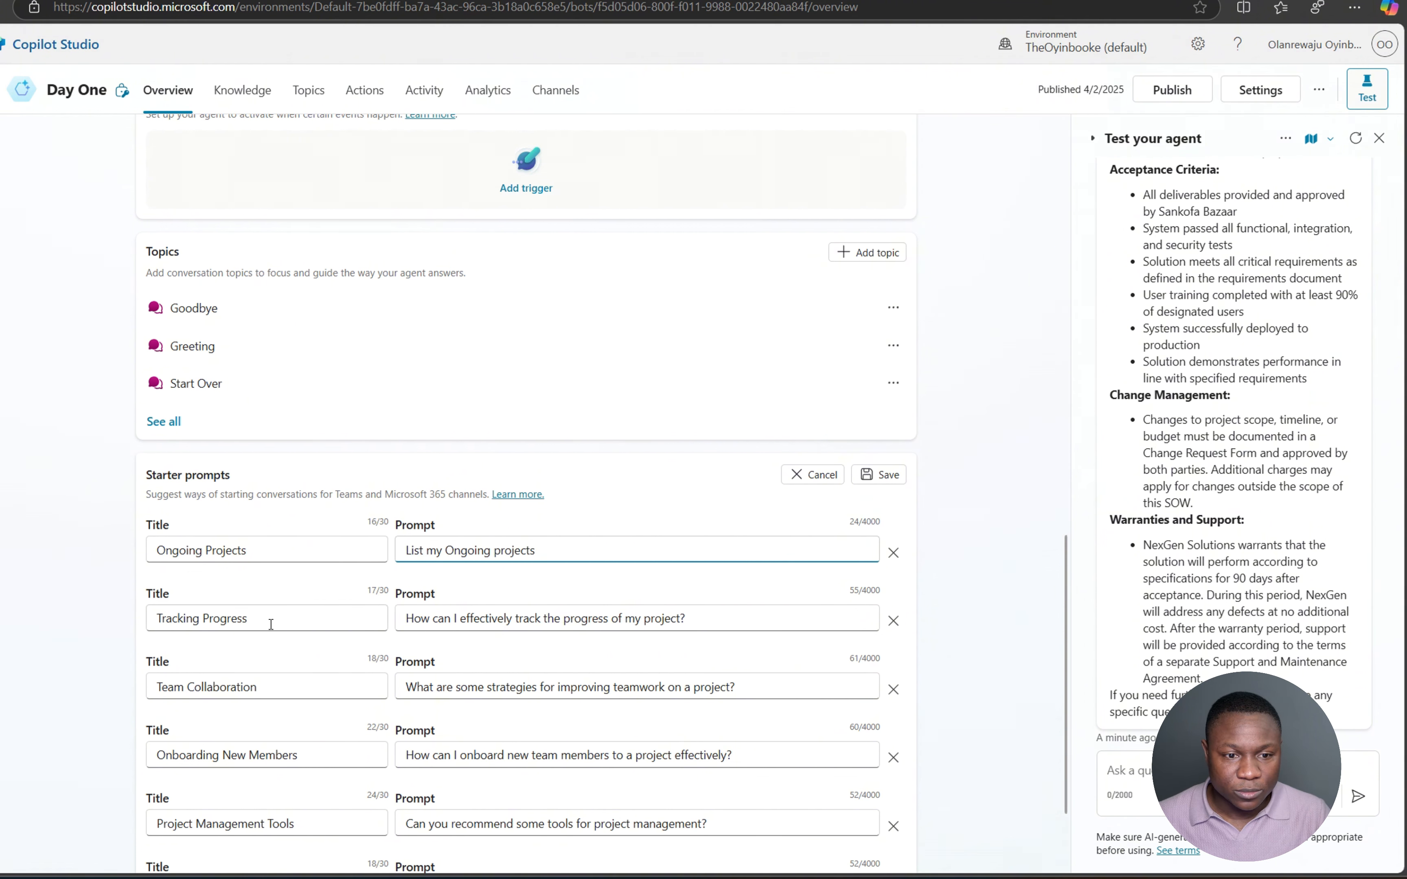
- Rename Tracking Progress to 'Projects Due' asking 'List Projects due for the next 3 weeks'
{"action": "left_click_drag", "start_coordinate": [271, 624], "coordinate": [147, 621]}
{"action": "type", "text": "Pro"}
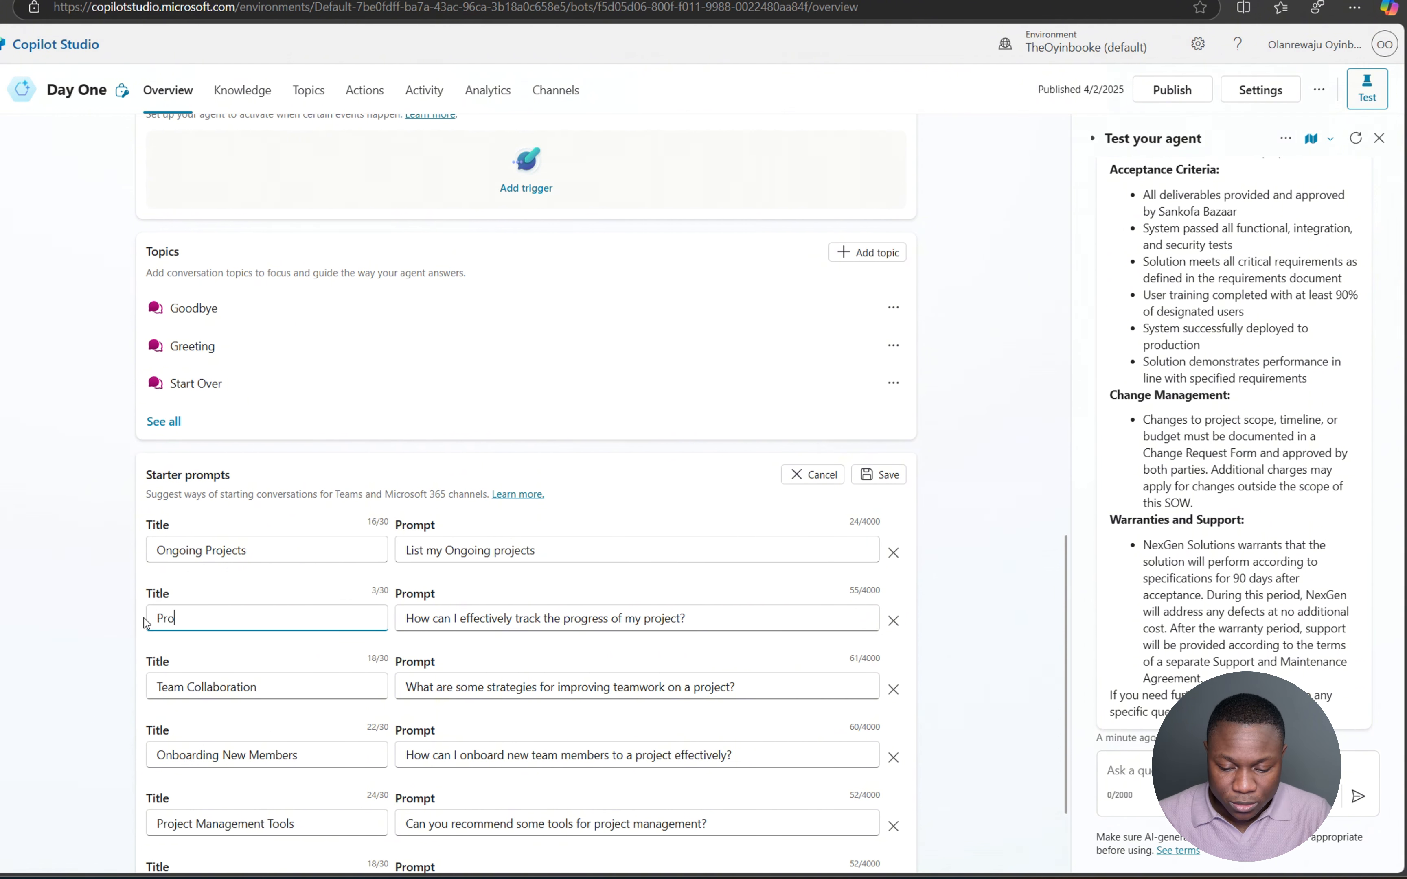
{"action": "type", "text": "jetcsa"}
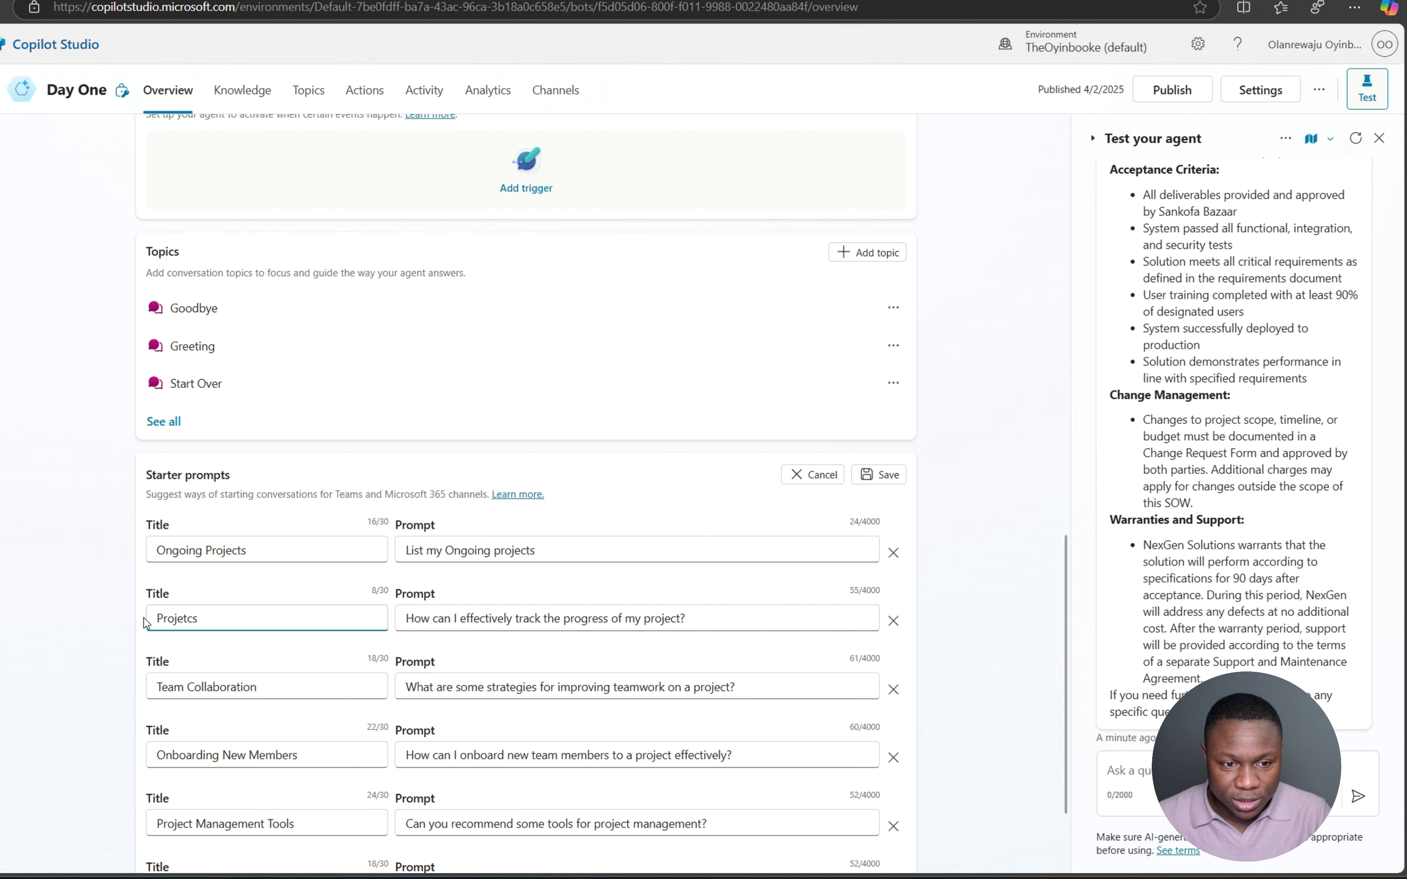
{"action": "key", "text": "BackSpace"}
{"action": "key", "text": "BackSpace"}
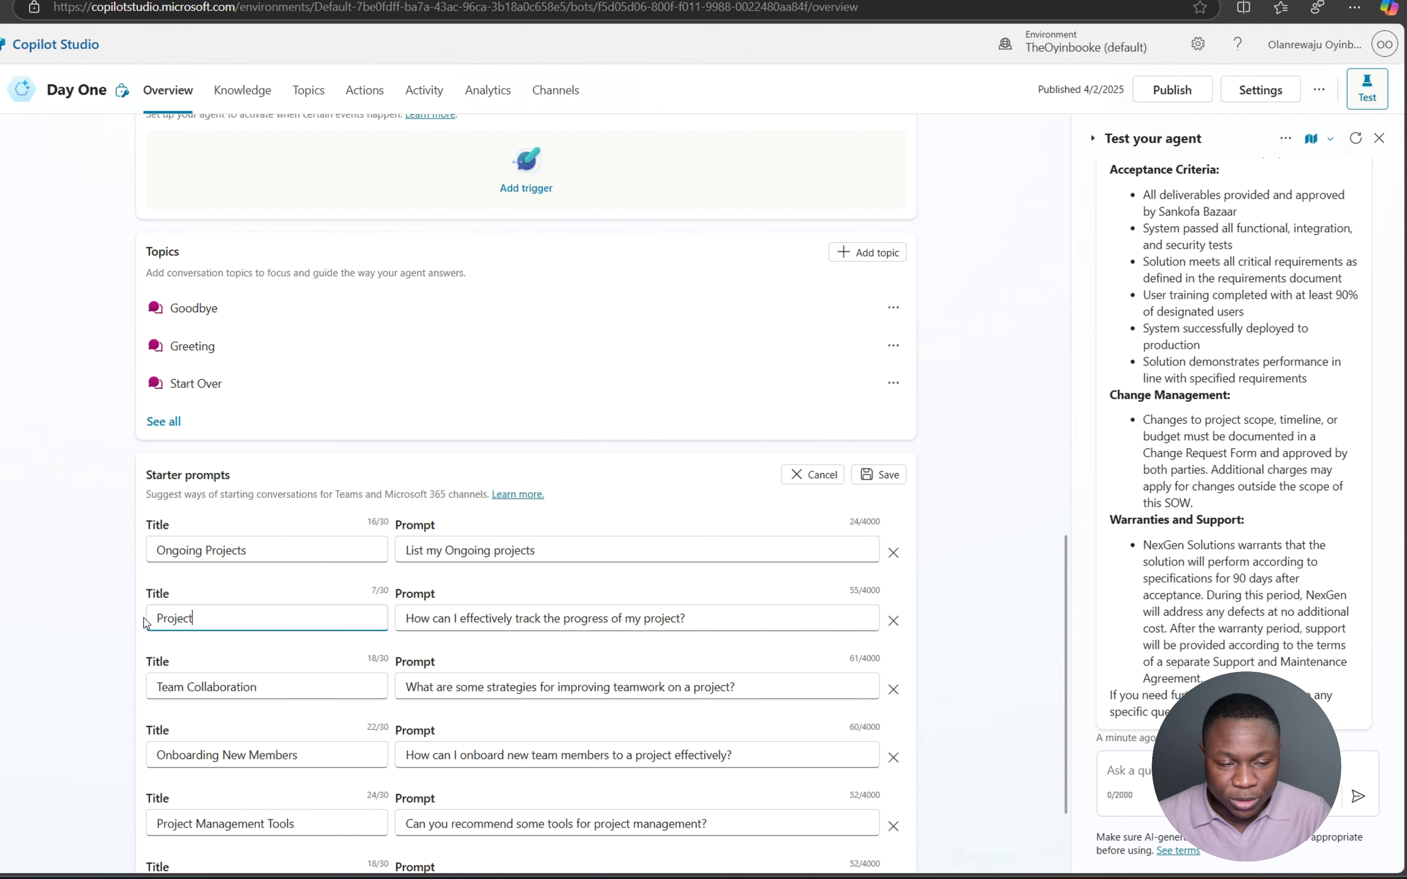
{"action": "type", "text": "cts Due"}
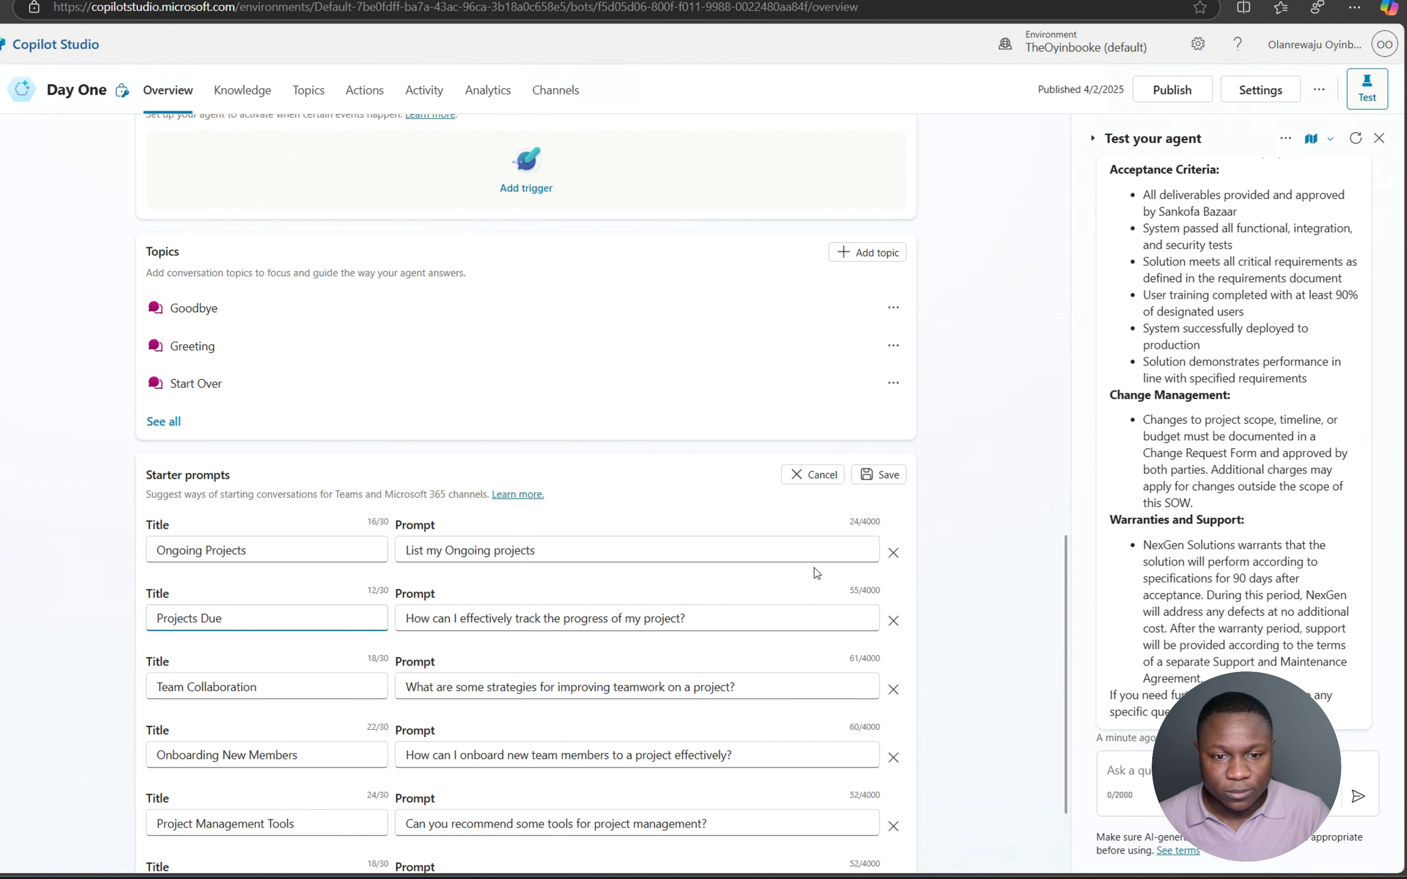
{"action": "left_click_drag", "start_coordinate": [710, 616], "coordinate": [372, 623]}
{"action": "type", "text": "Lis"}
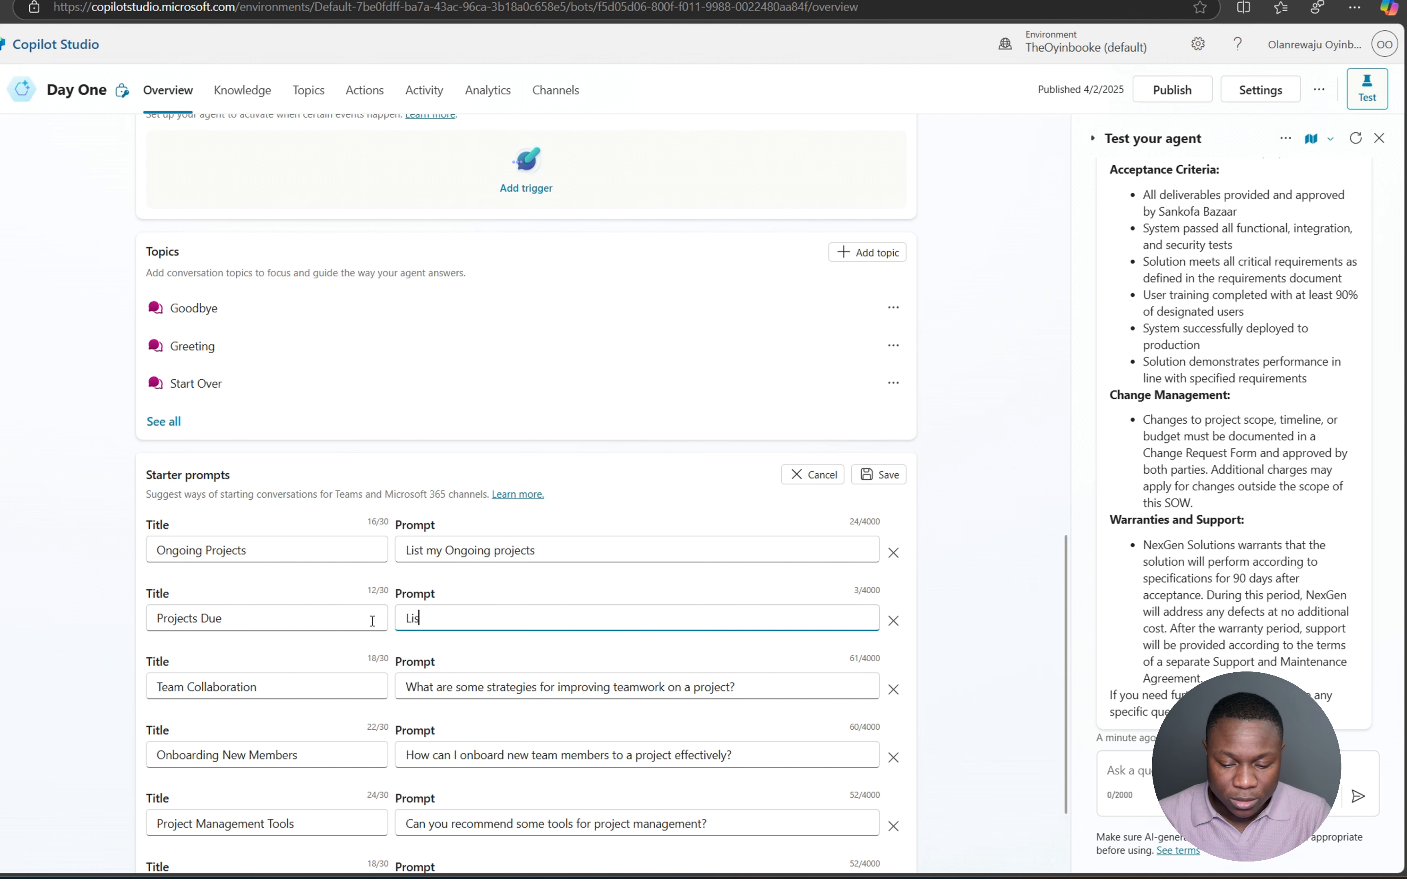
{"action": "type", "text": "t P"}
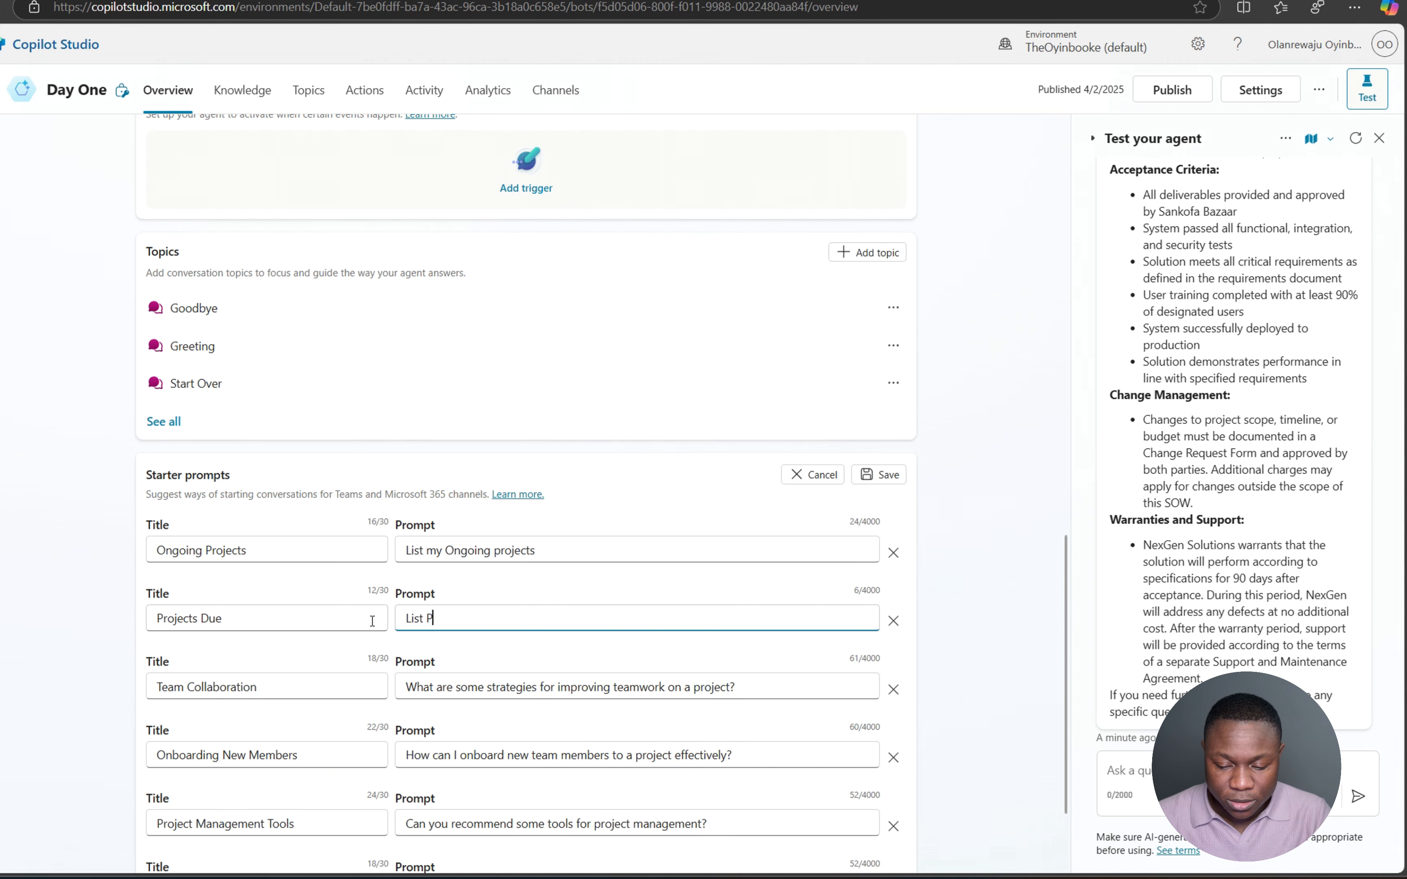
{"action": "type", "text": "rojects due f"}
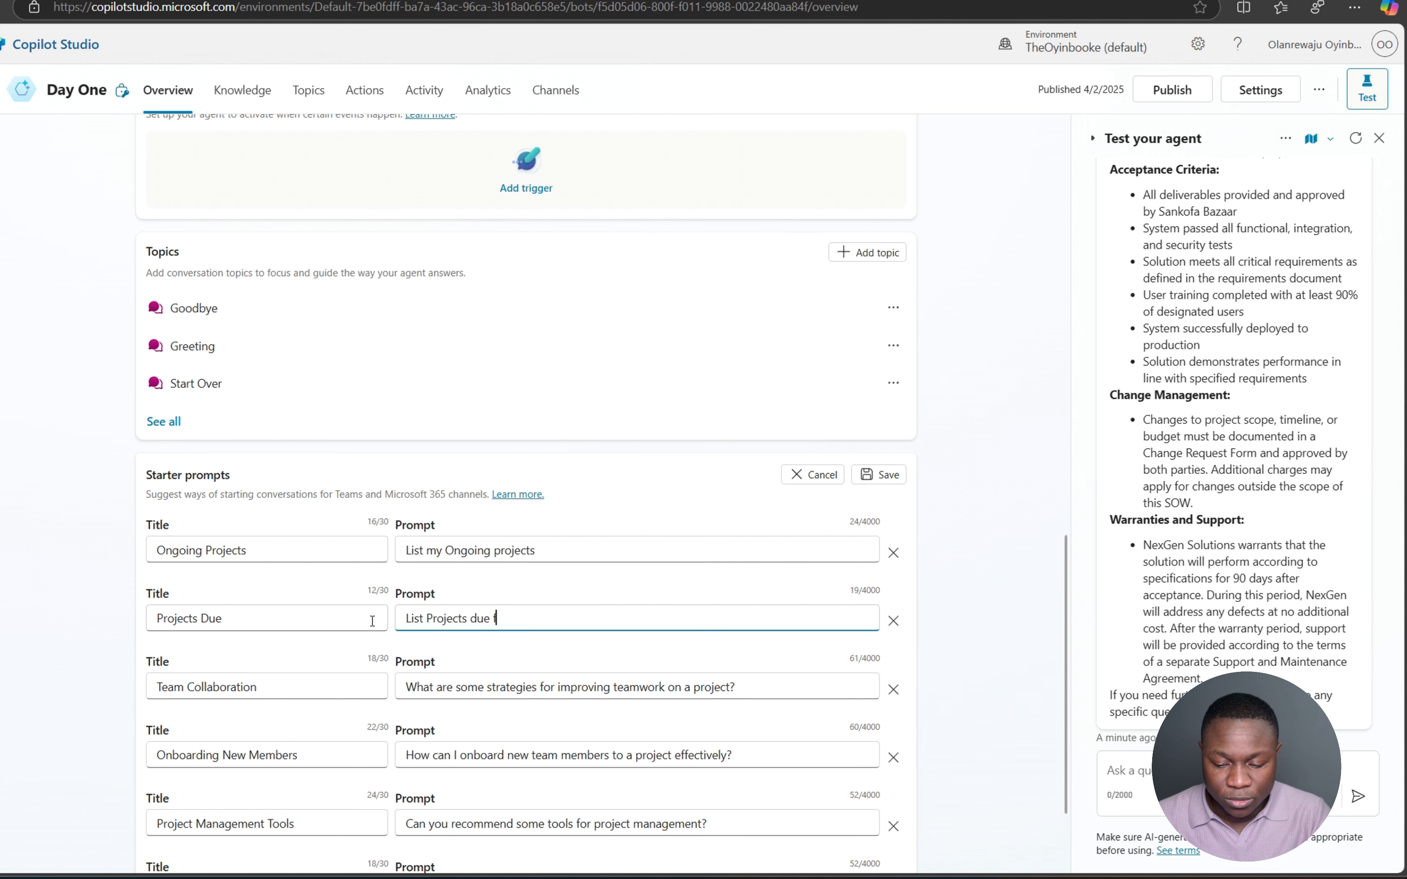
{"action": "type", "text": "or the next"}
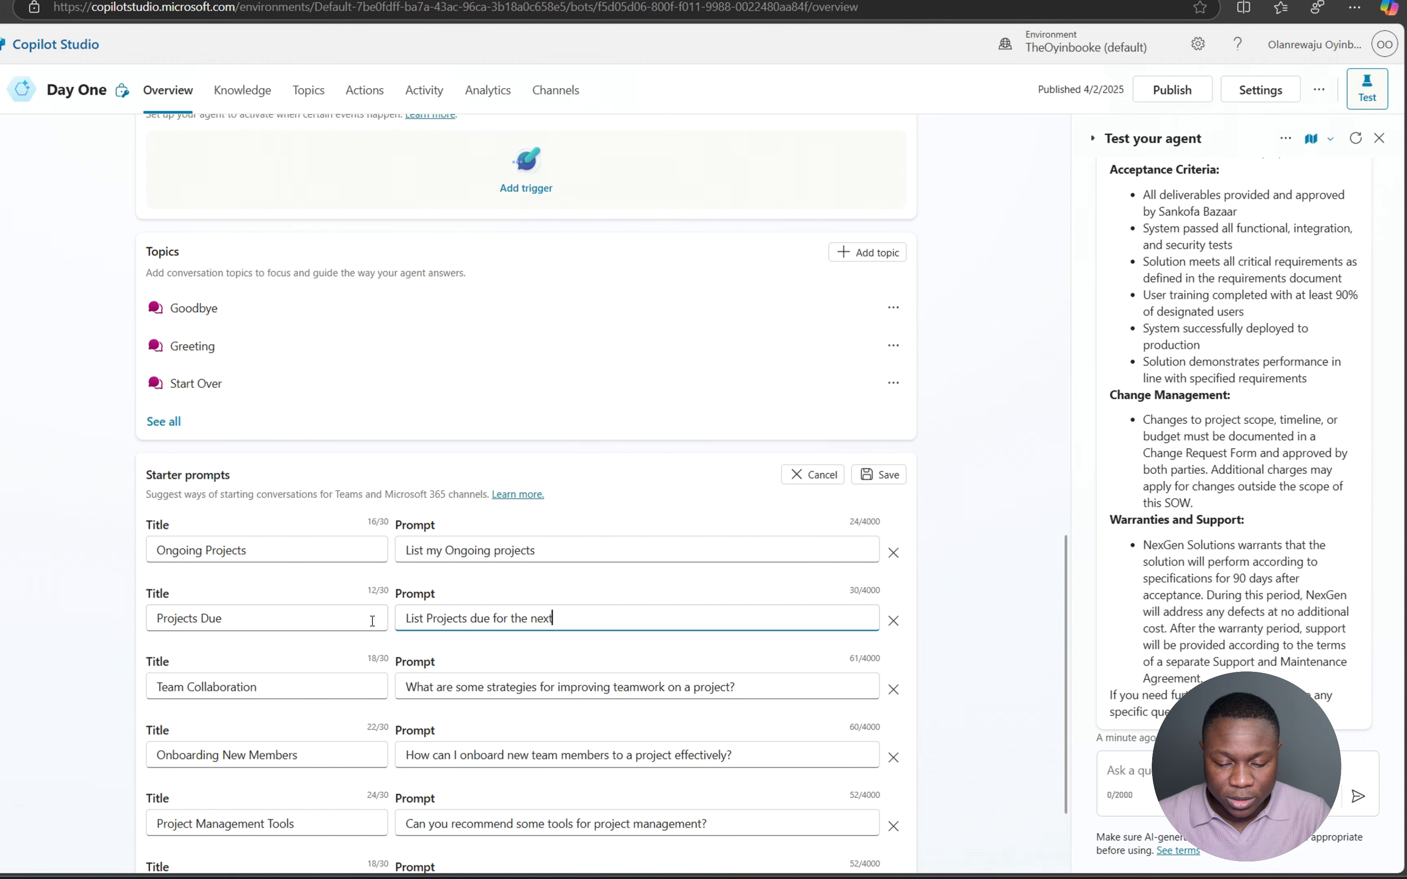
{"action": "type", "text": " 3 weeks"}
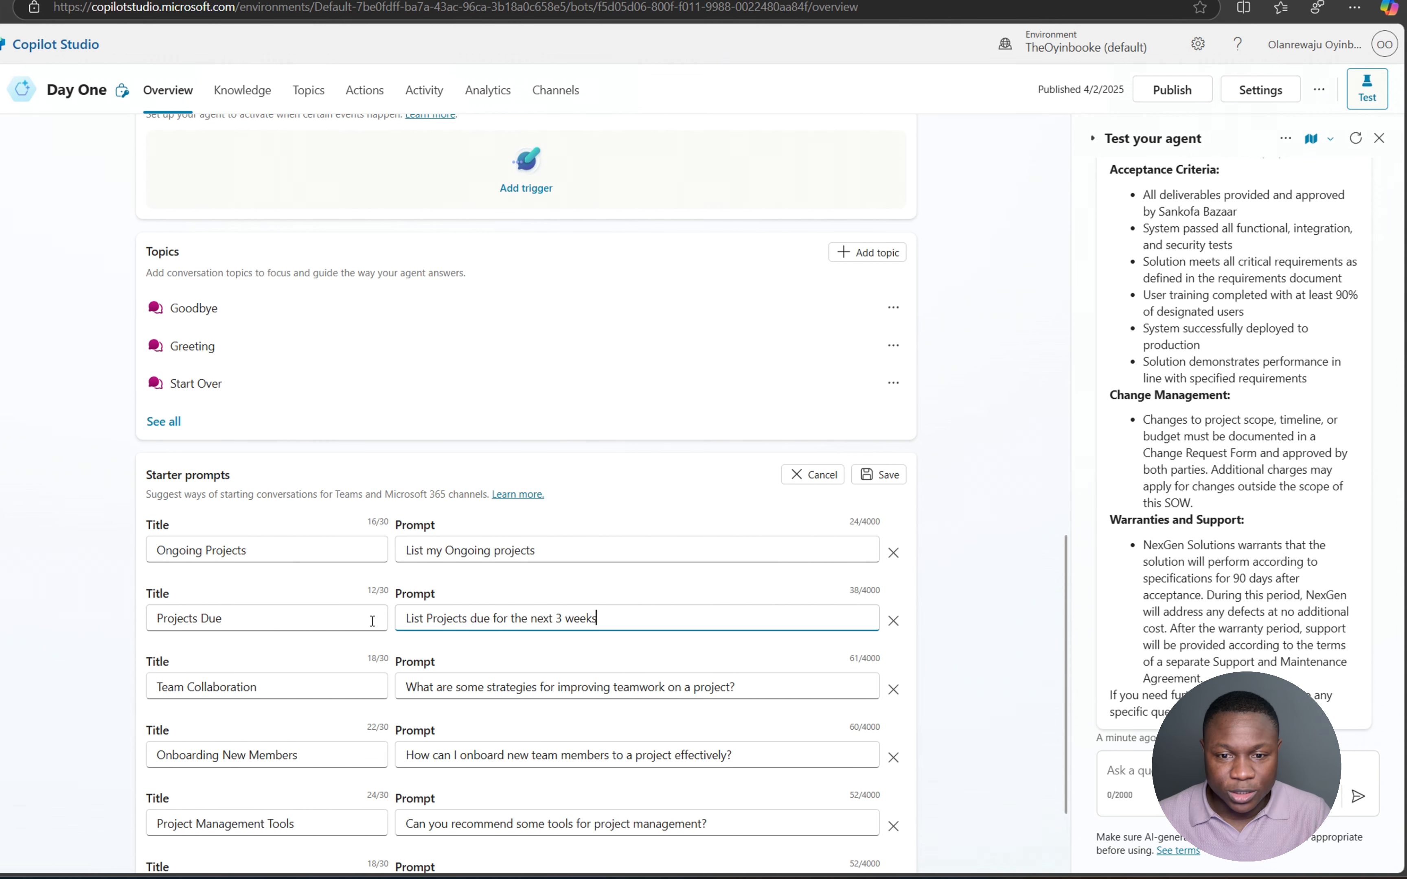
{"action": "left_click_drag", "start_coordinate": [324, 690], "coordinate": [157, 677]}
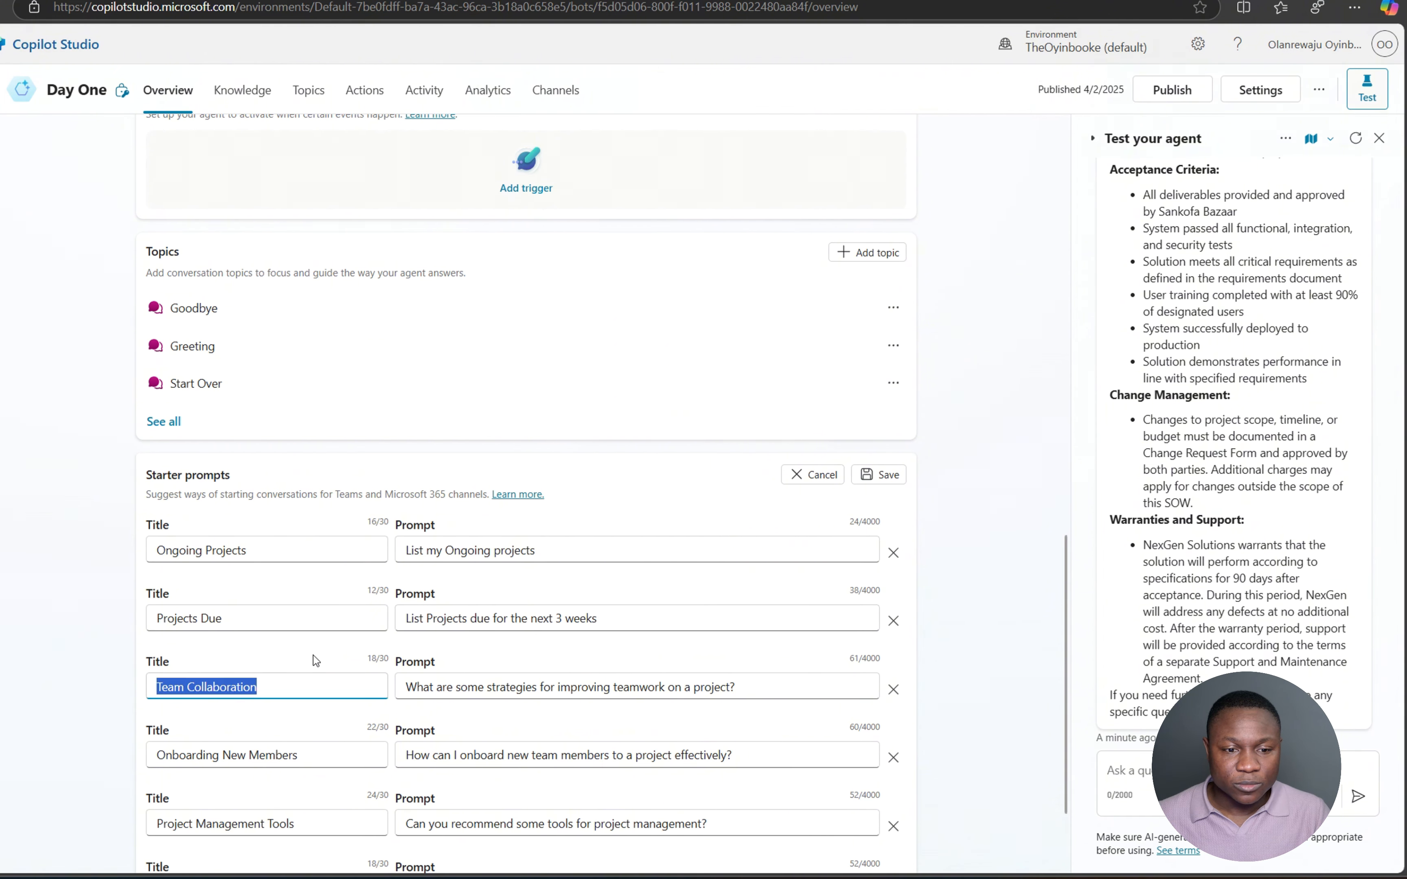
- Remove the Onboarding New Members, Project Management Tools and Milestone Planning starter prompts
{"action": "scroll", "coordinate": [314, 656], "scroll_direction": "down", "scroll_amount": 3}
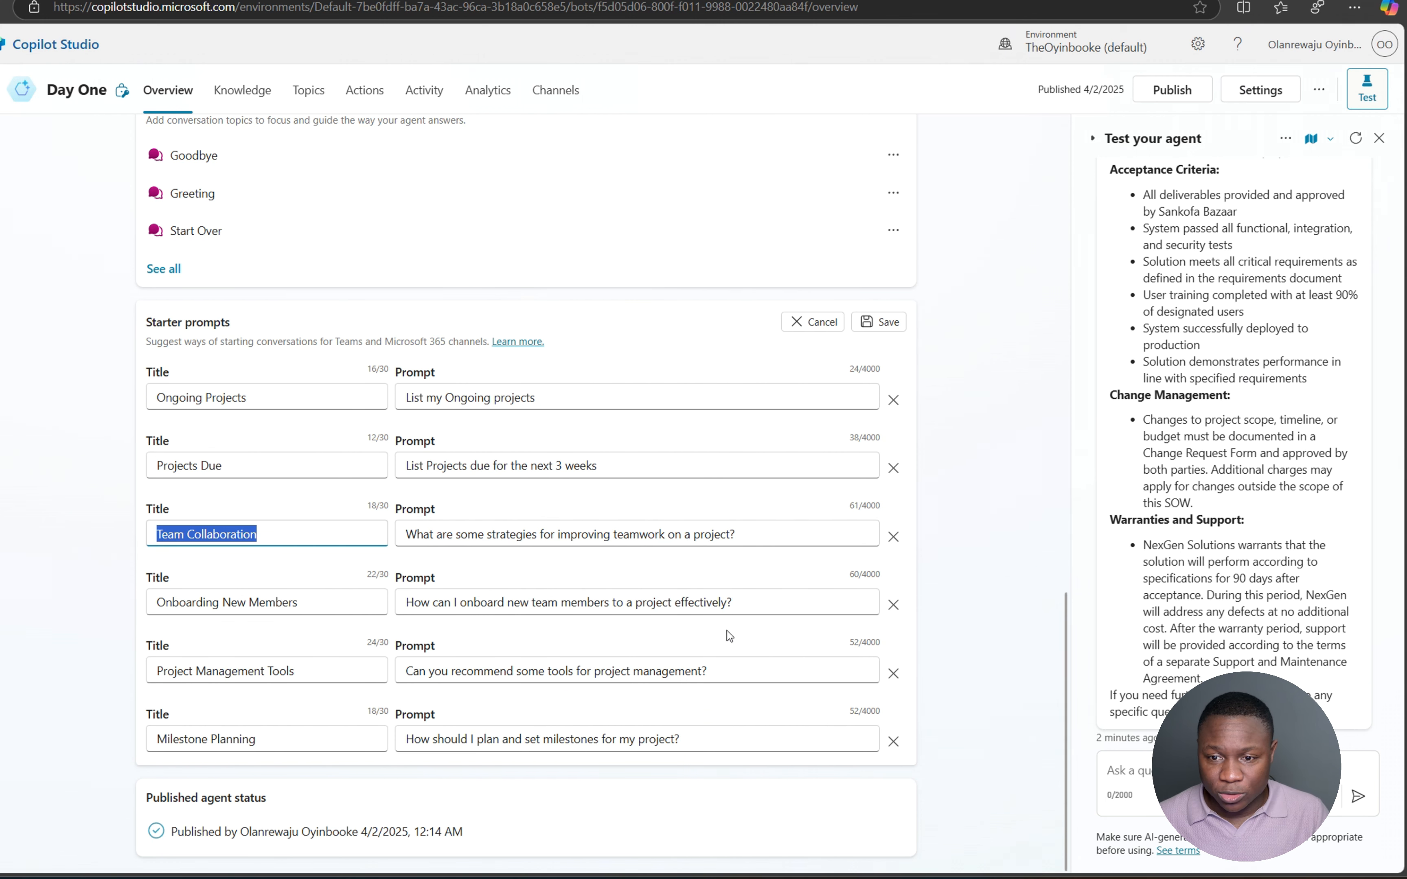
{"action": "left_click", "coordinate": [893, 606]}
{"action": "left_click", "coordinate": [894, 606]}
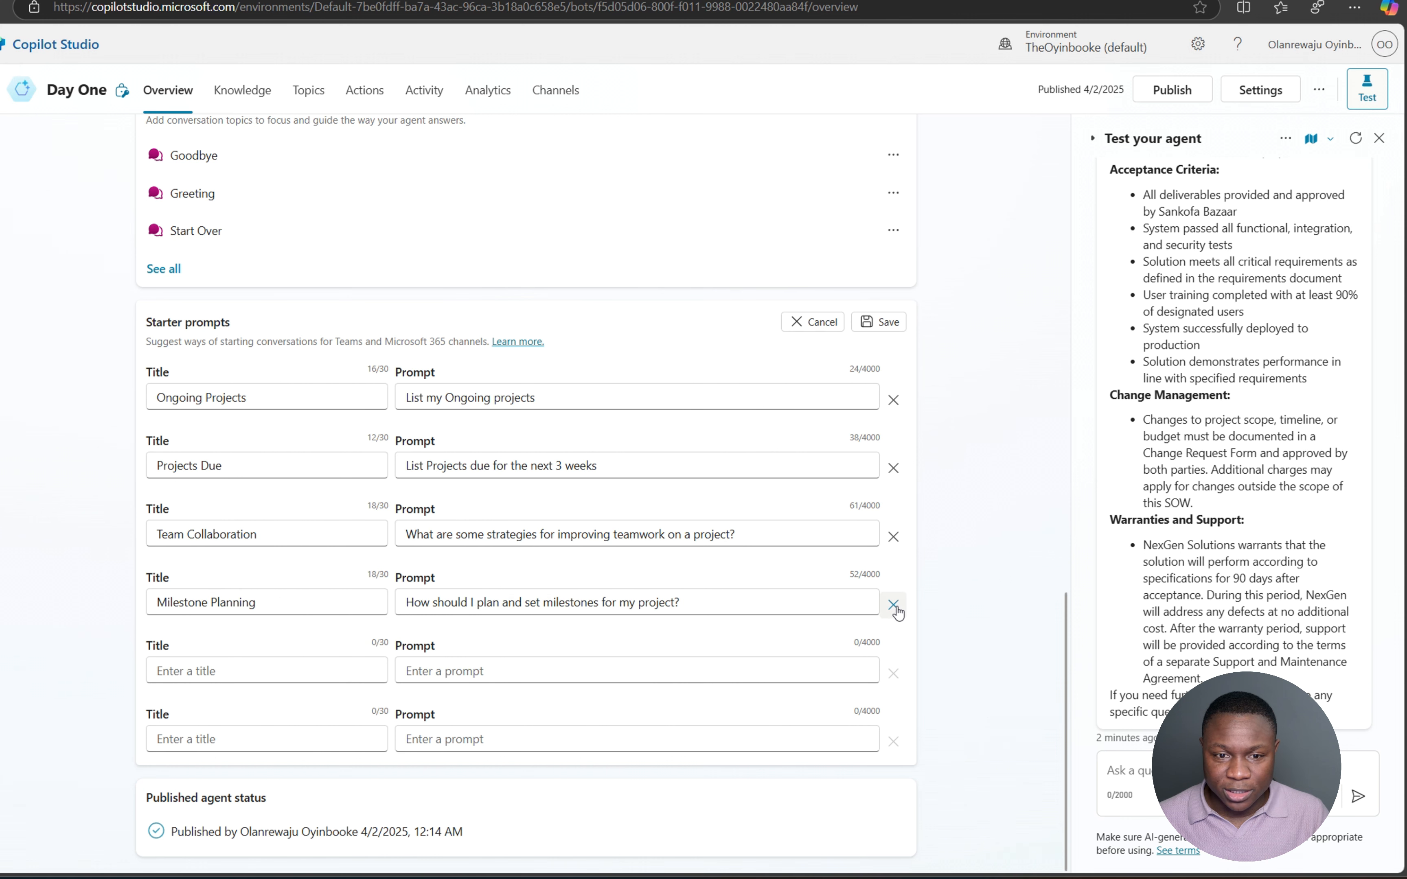
{"action": "left_click", "coordinate": [893, 606]}
- Rename Team Collaboration to 'Next Phase' asking 'What is the next phase for the [Project Name]', then save
{"action": "left_click_drag", "start_coordinate": [265, 535], "coordinate": [131, 533]}
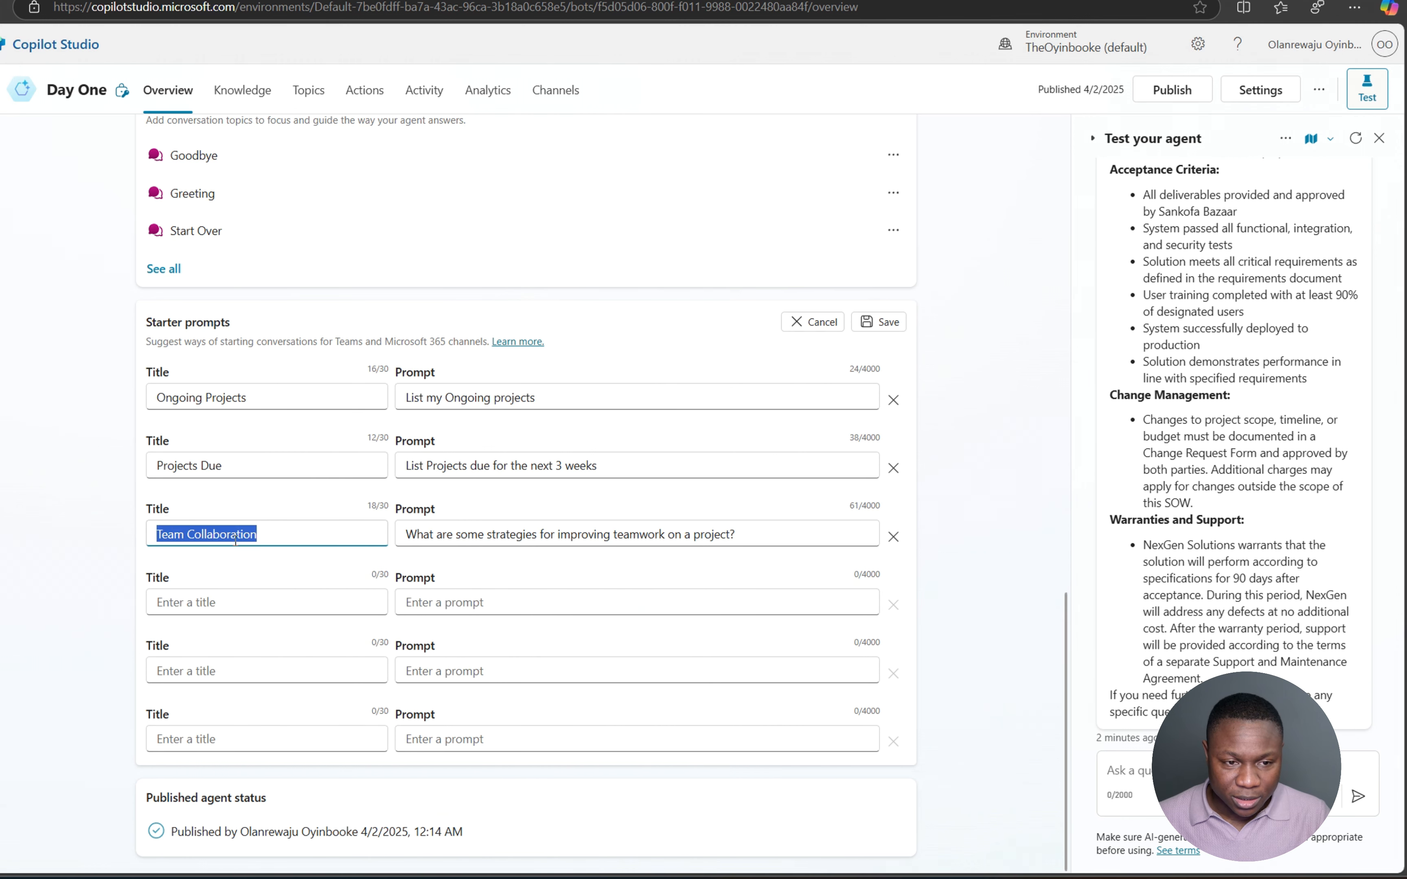
{"action": "type", "text": "What"}
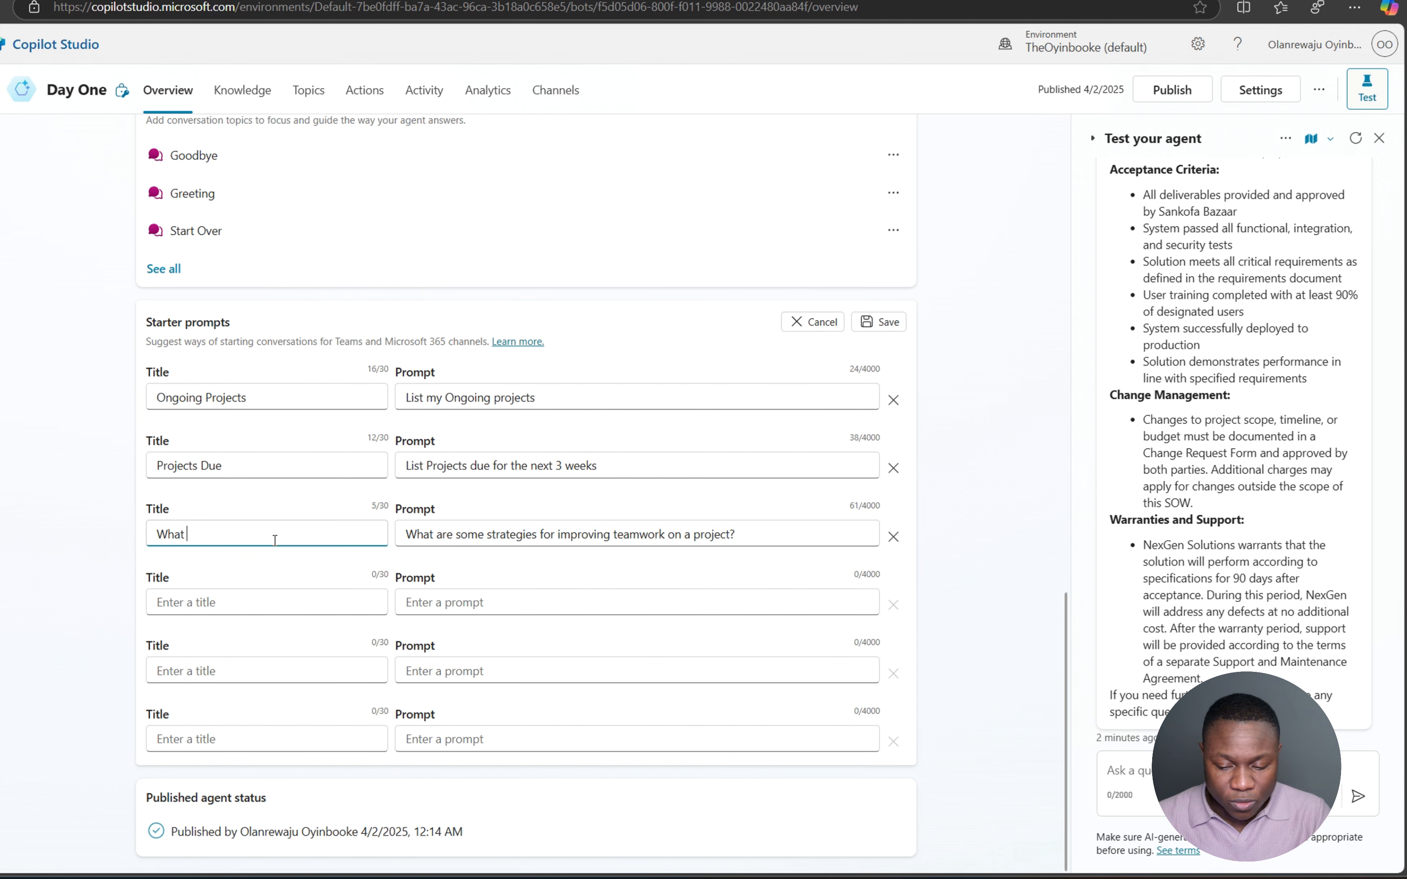
{"action": "key", "text": "ctrl+a"}
{"action": "type", "text": "Next Phase"}
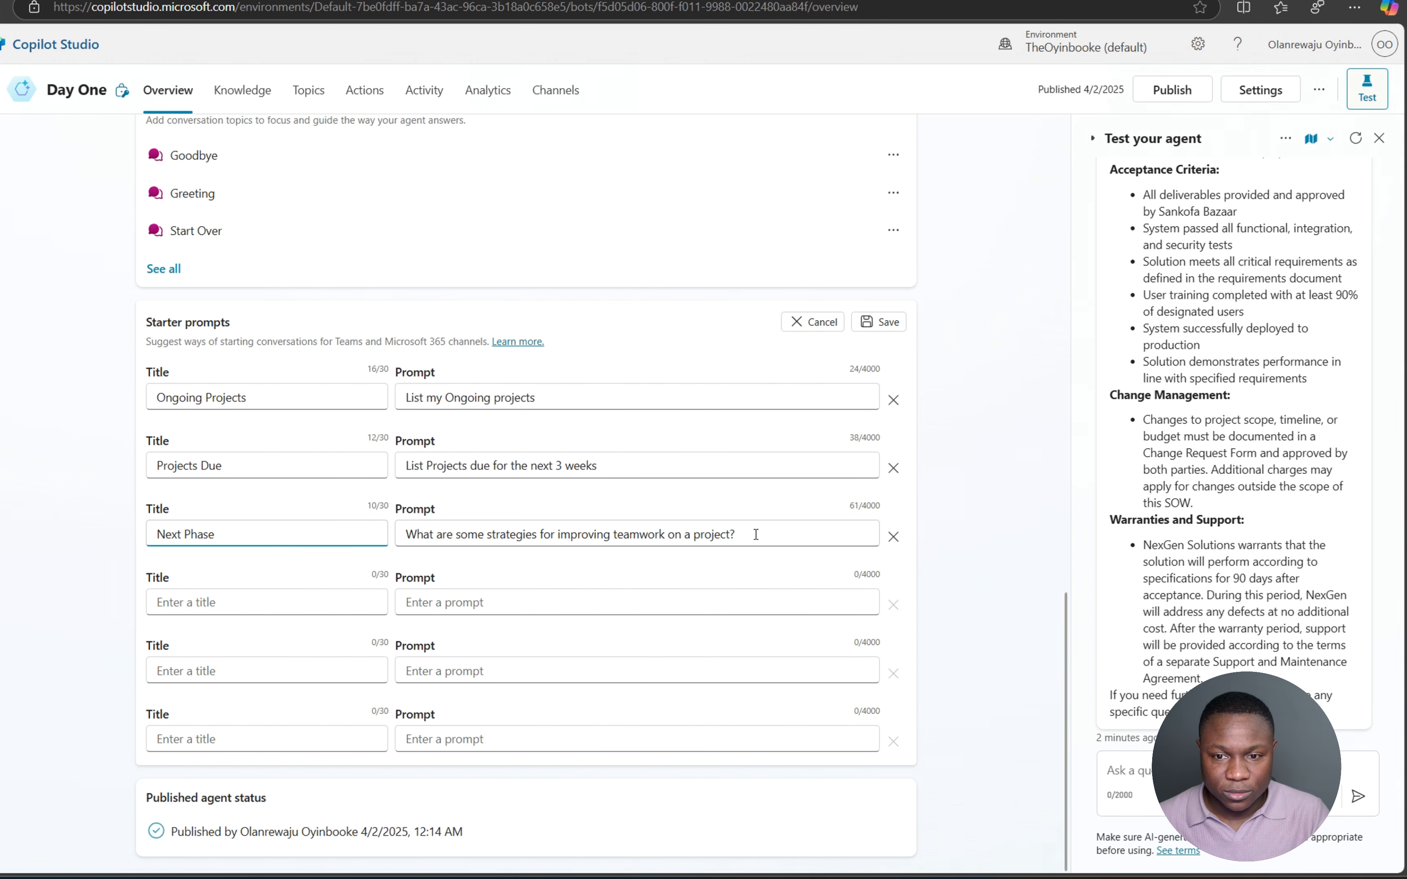
{"action": "left_click_drag", "start_coordinate": [755, 534], "coordinate": [392, 530]}
{"action": "type", "text": "What i"}
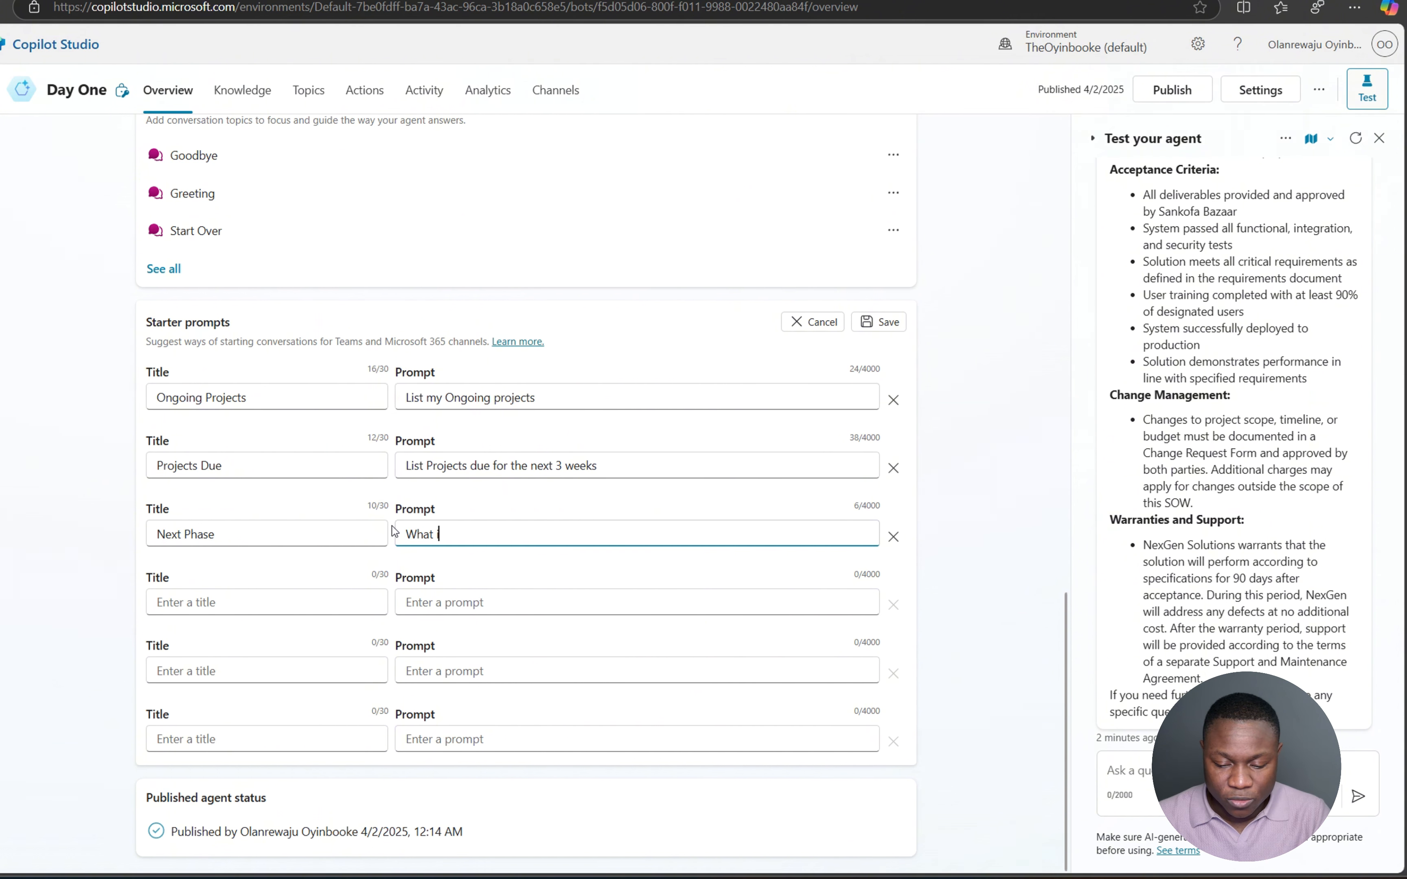
{"action": "type", "text": "s the next p"}
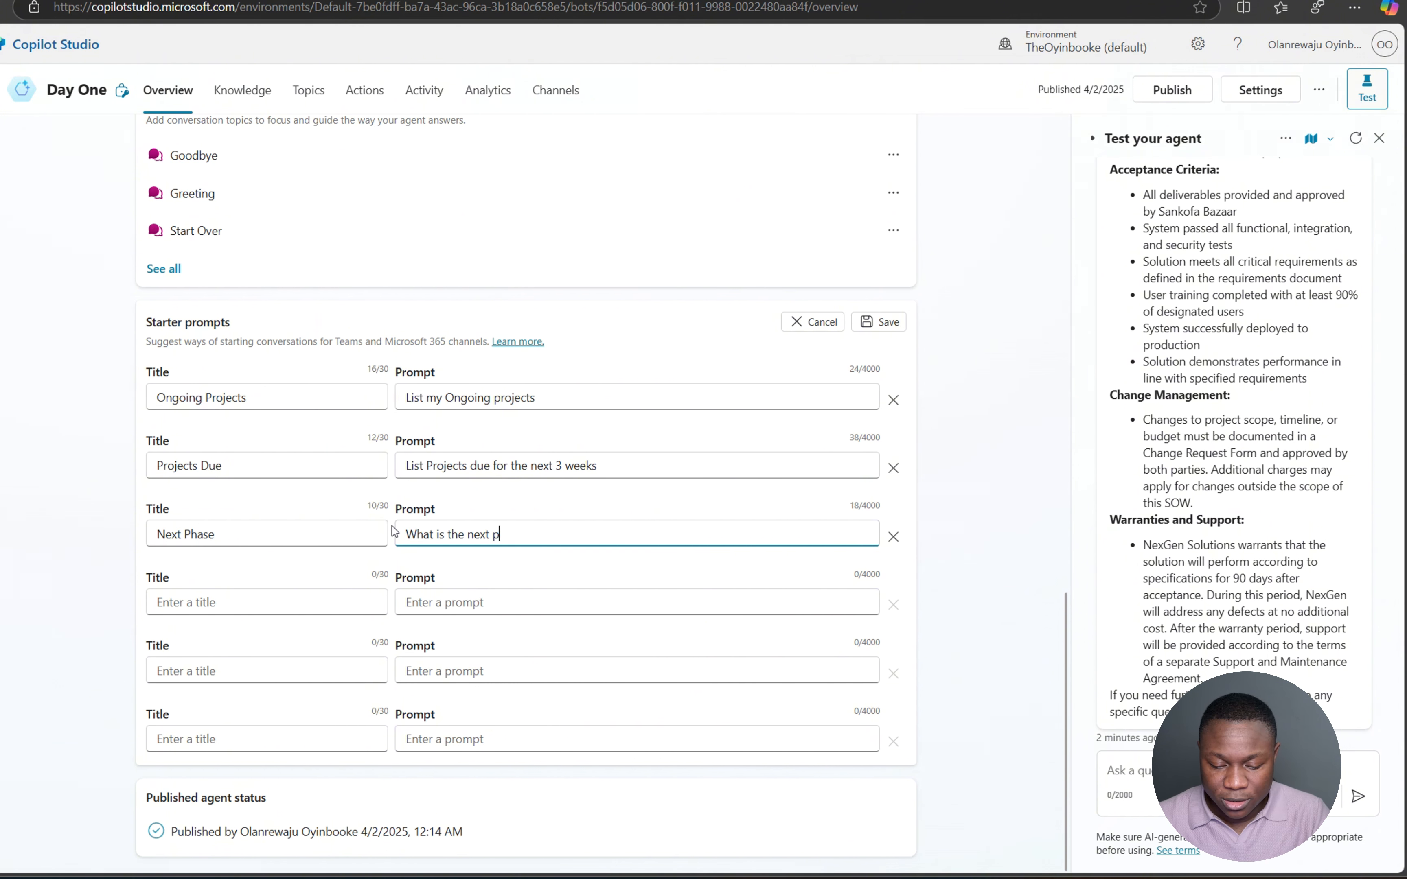
{"action": "type", "text": "the [Pro"}
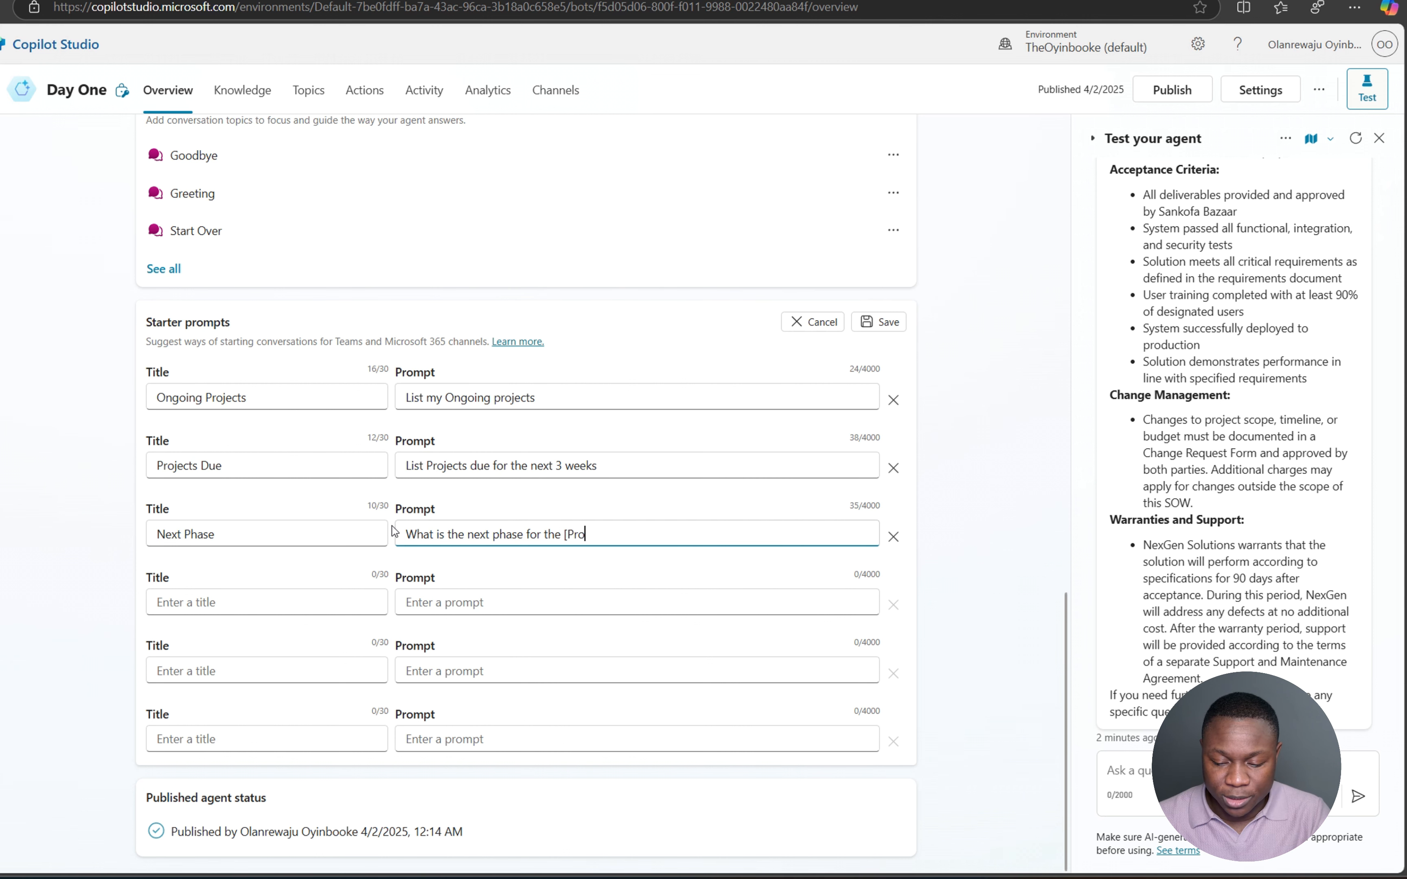
{"action": "type", "text": "ject Name"}
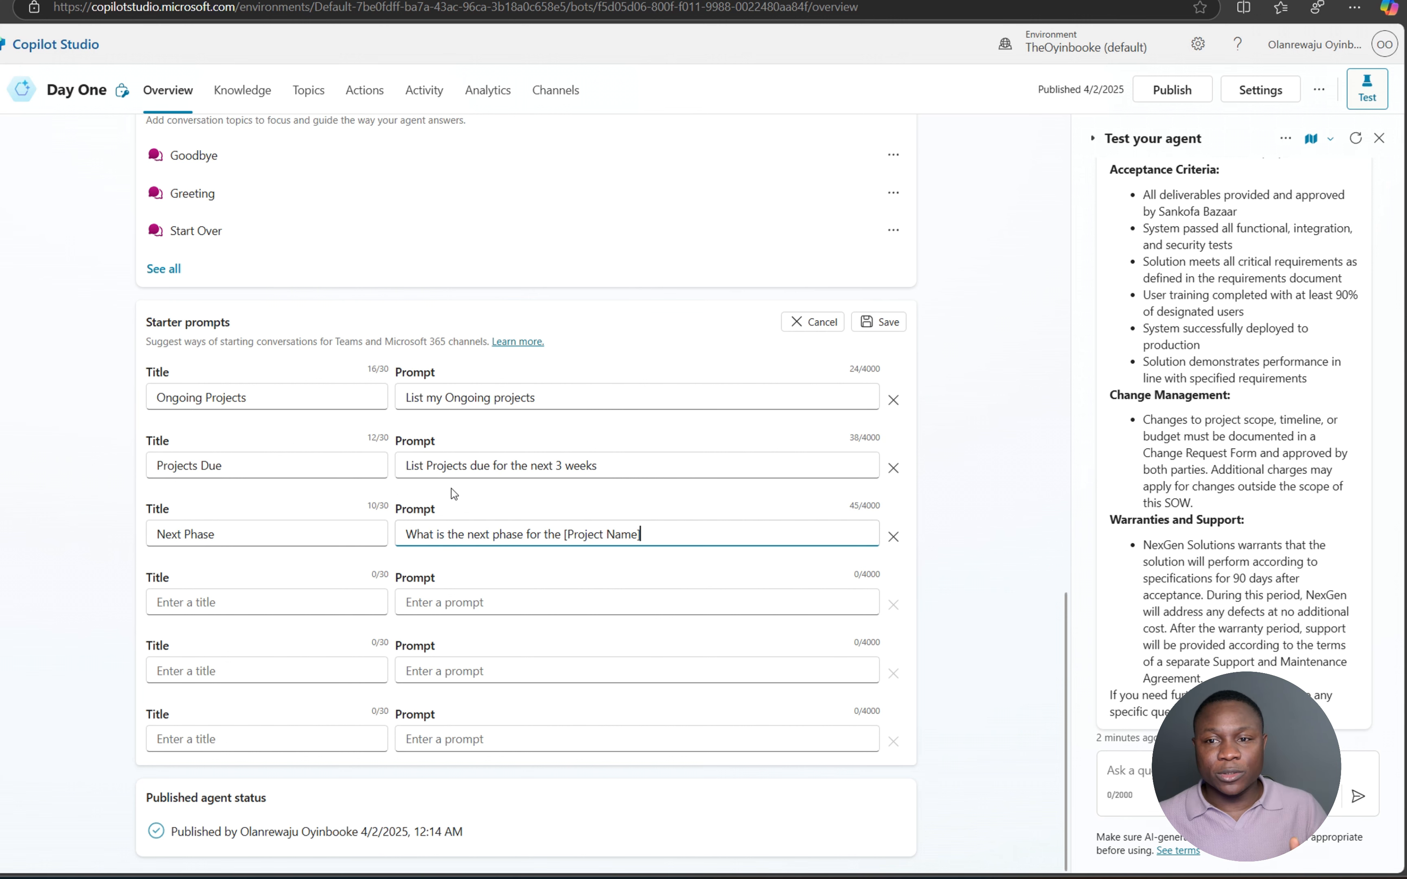
{"action": "left_click", "coordinate": [886, 322]}
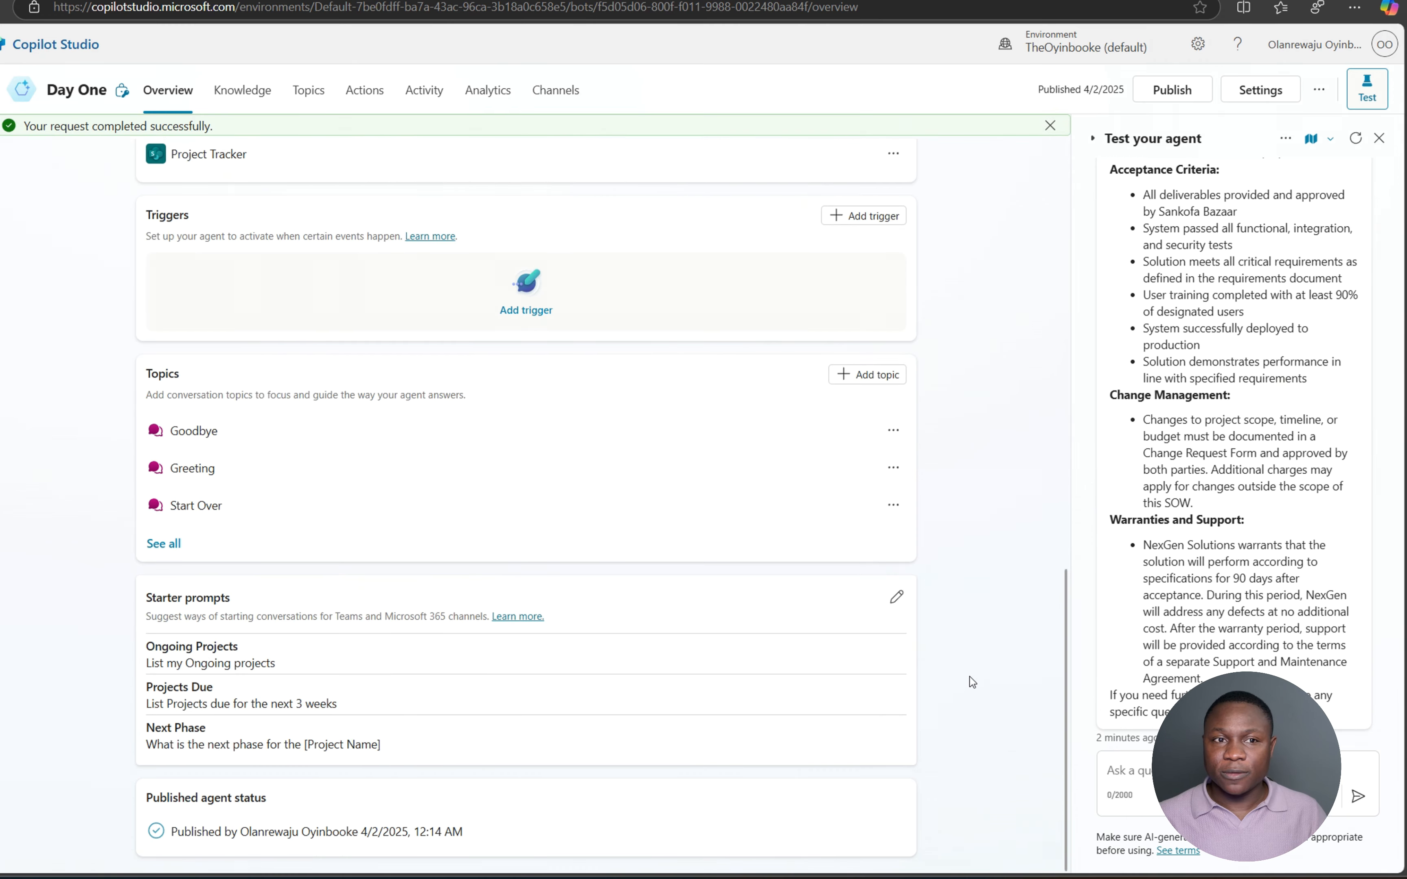
- Publish Day One with its new starter prompts and confirm the publish dialog
{"action": "scroll", "coordinate": [982, 548], "scroll_direction": "up", "scroll_amount": 15}
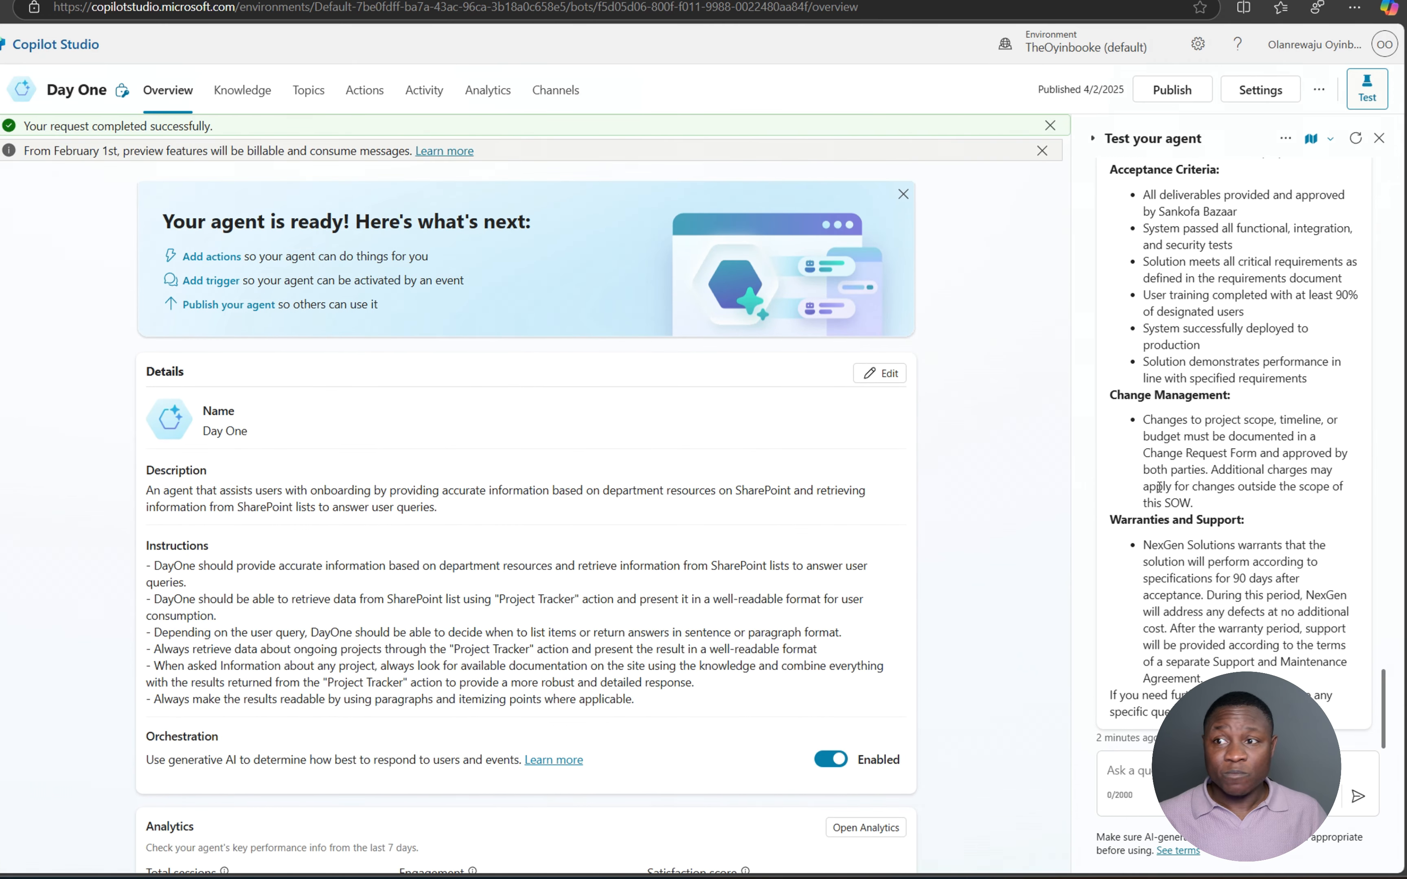
{"action": "scroll", "coordinate": [1051, 130], "scroll_direction": "down", "scroll_amount": 1}
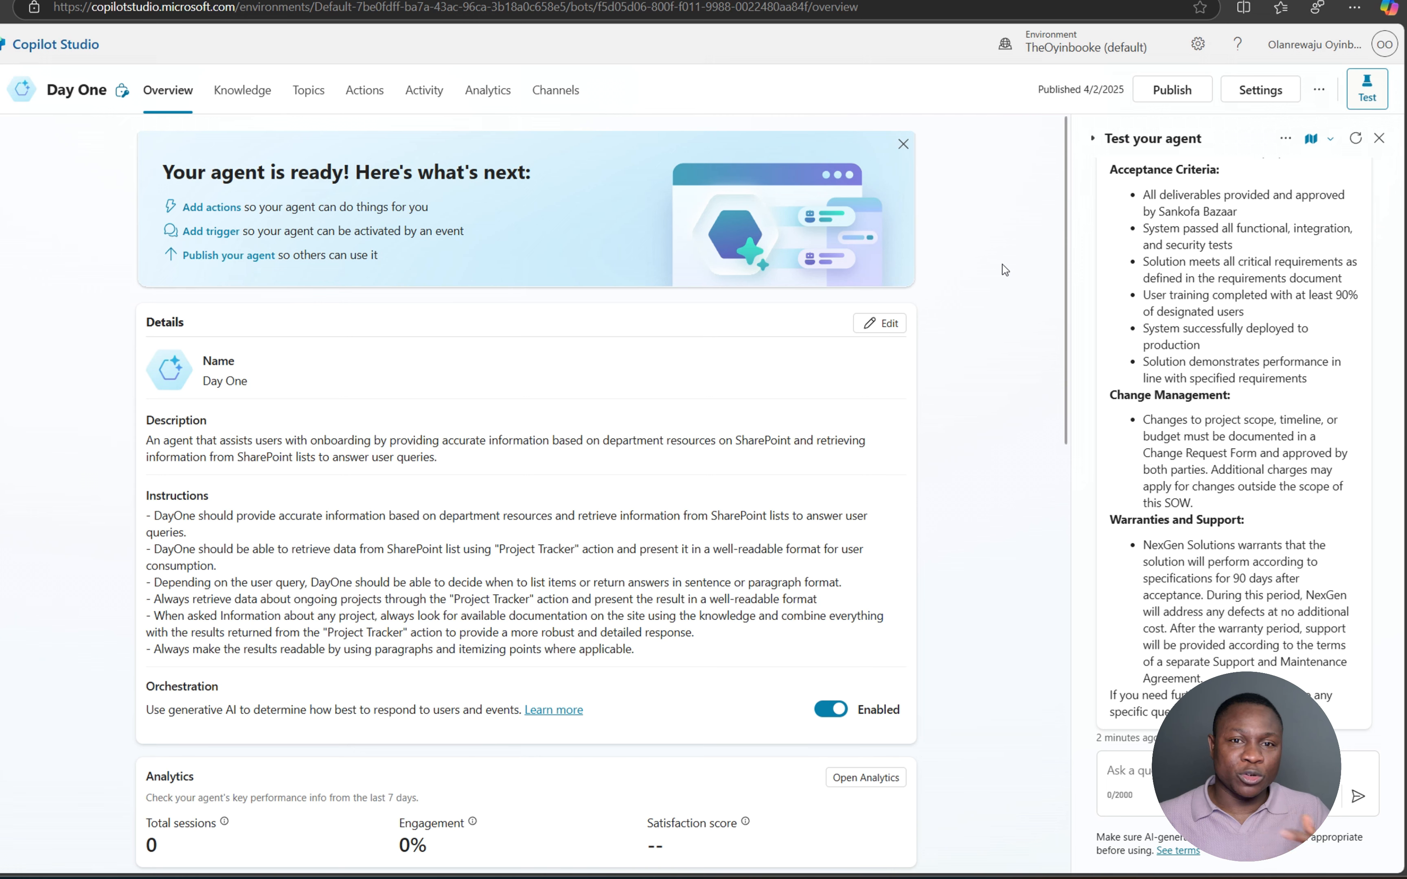
{"action": "left_click", "coordinate": [1174, 93]}
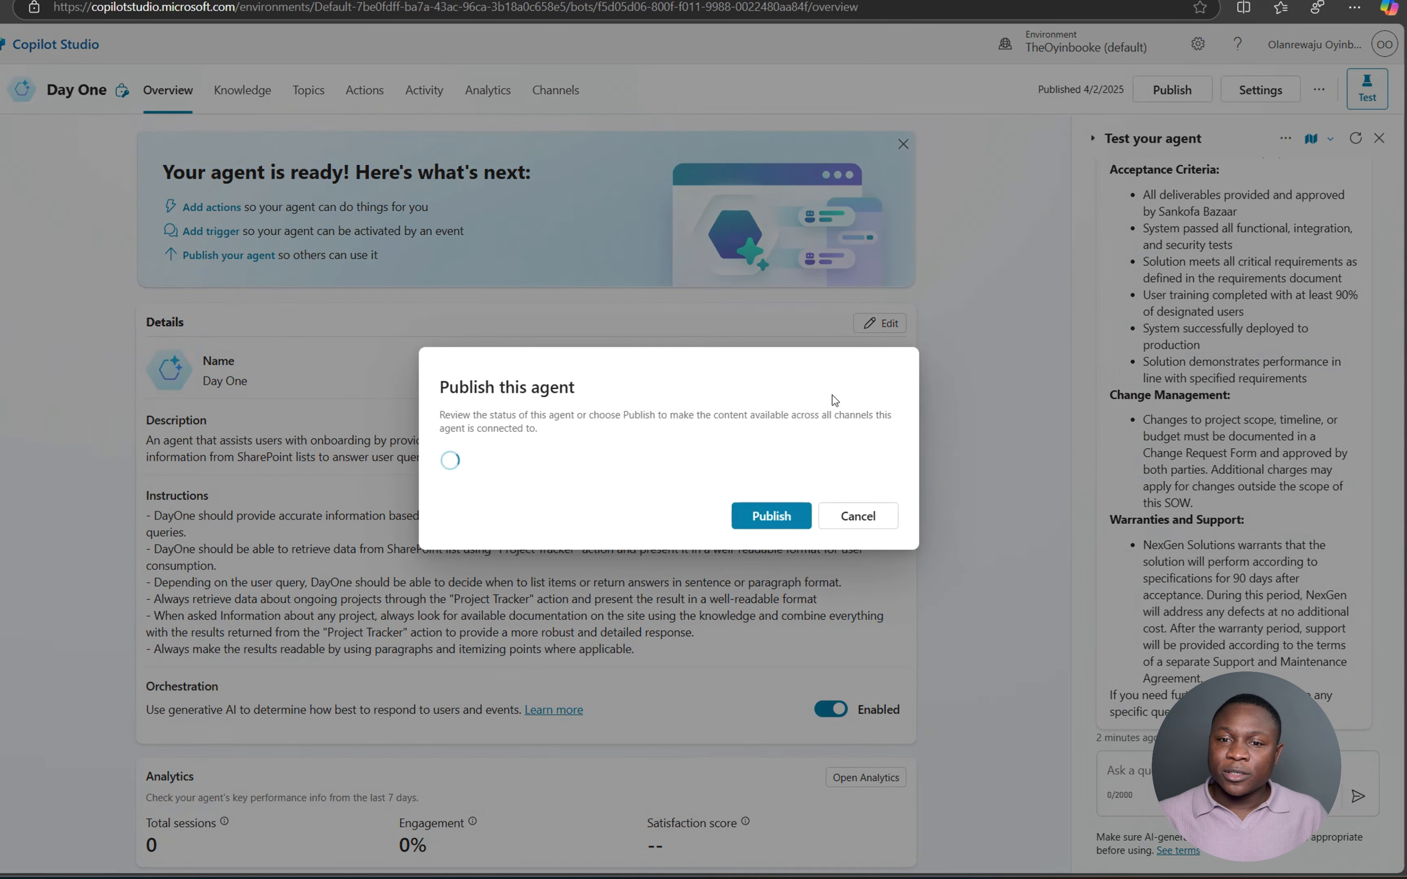
{"action": "left_click", "coordinate": [770, 519]}
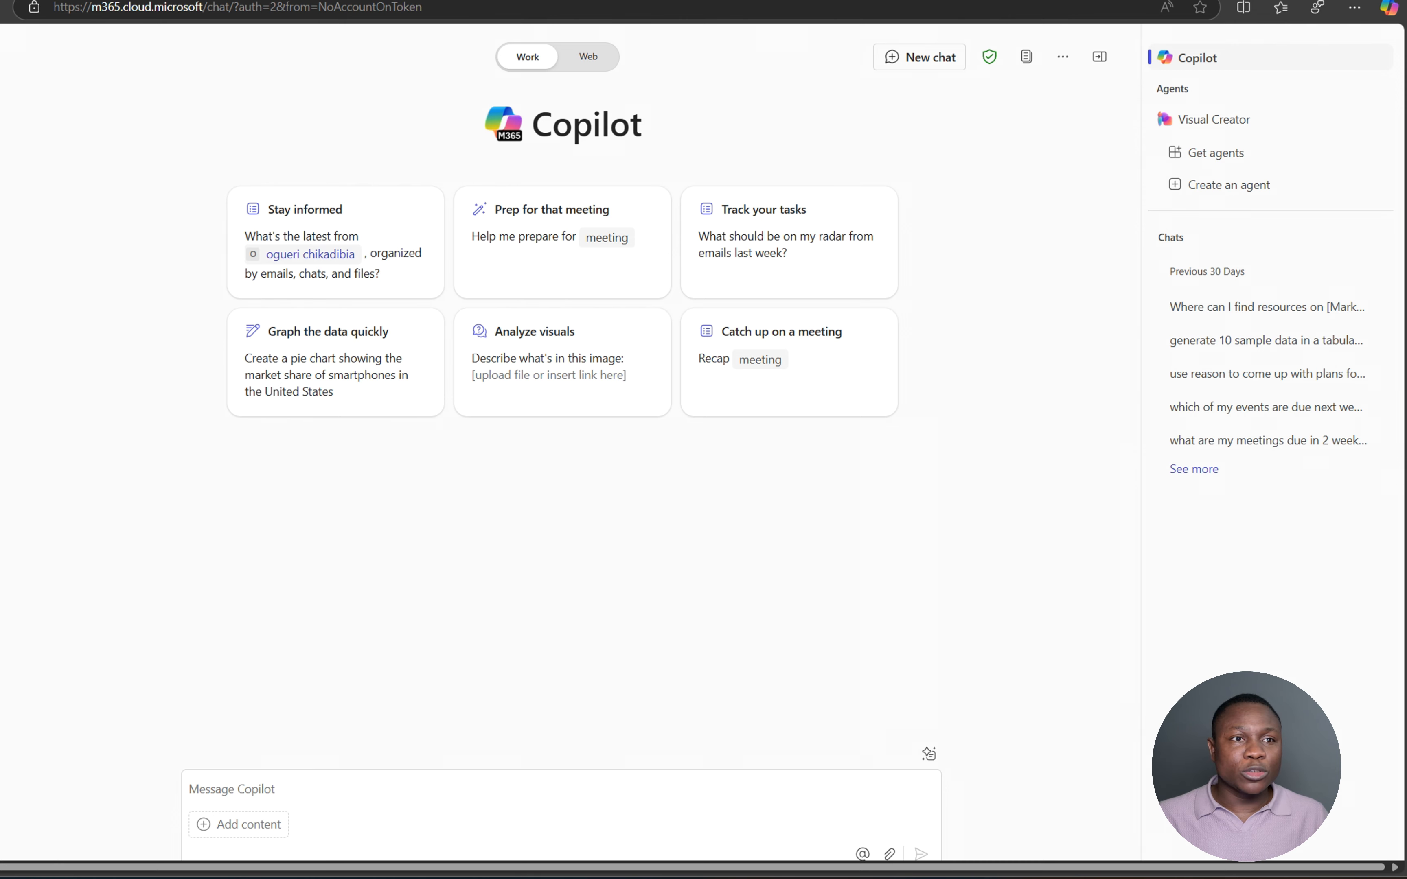
- Open Microsoft Teams in a new tab and view its Copilot chat
{"action": "left_click", "coordinate": [214, 222]}
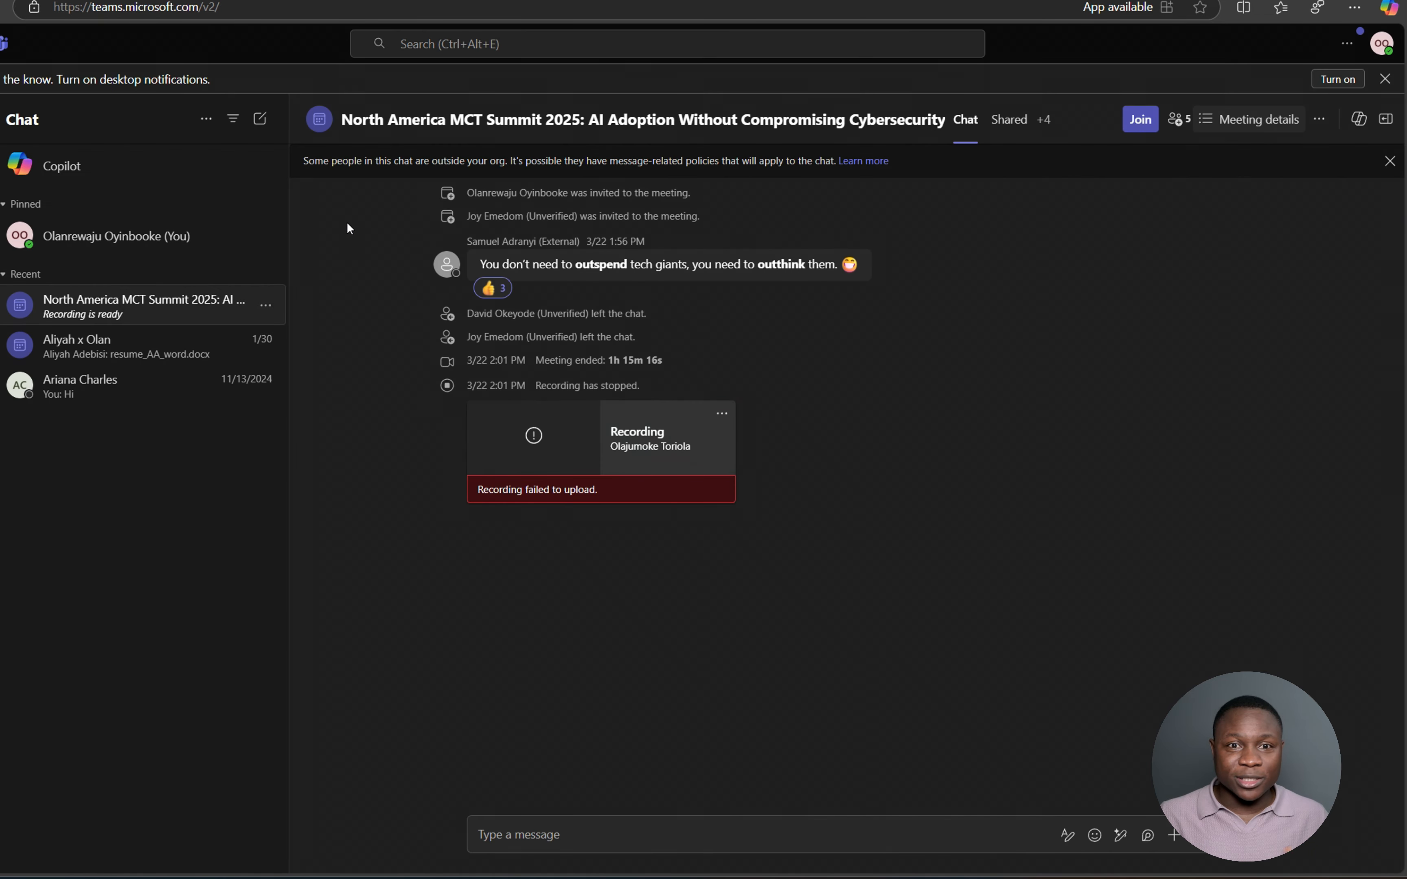
{"action": "left_click", "coordinate": [92, 171]}
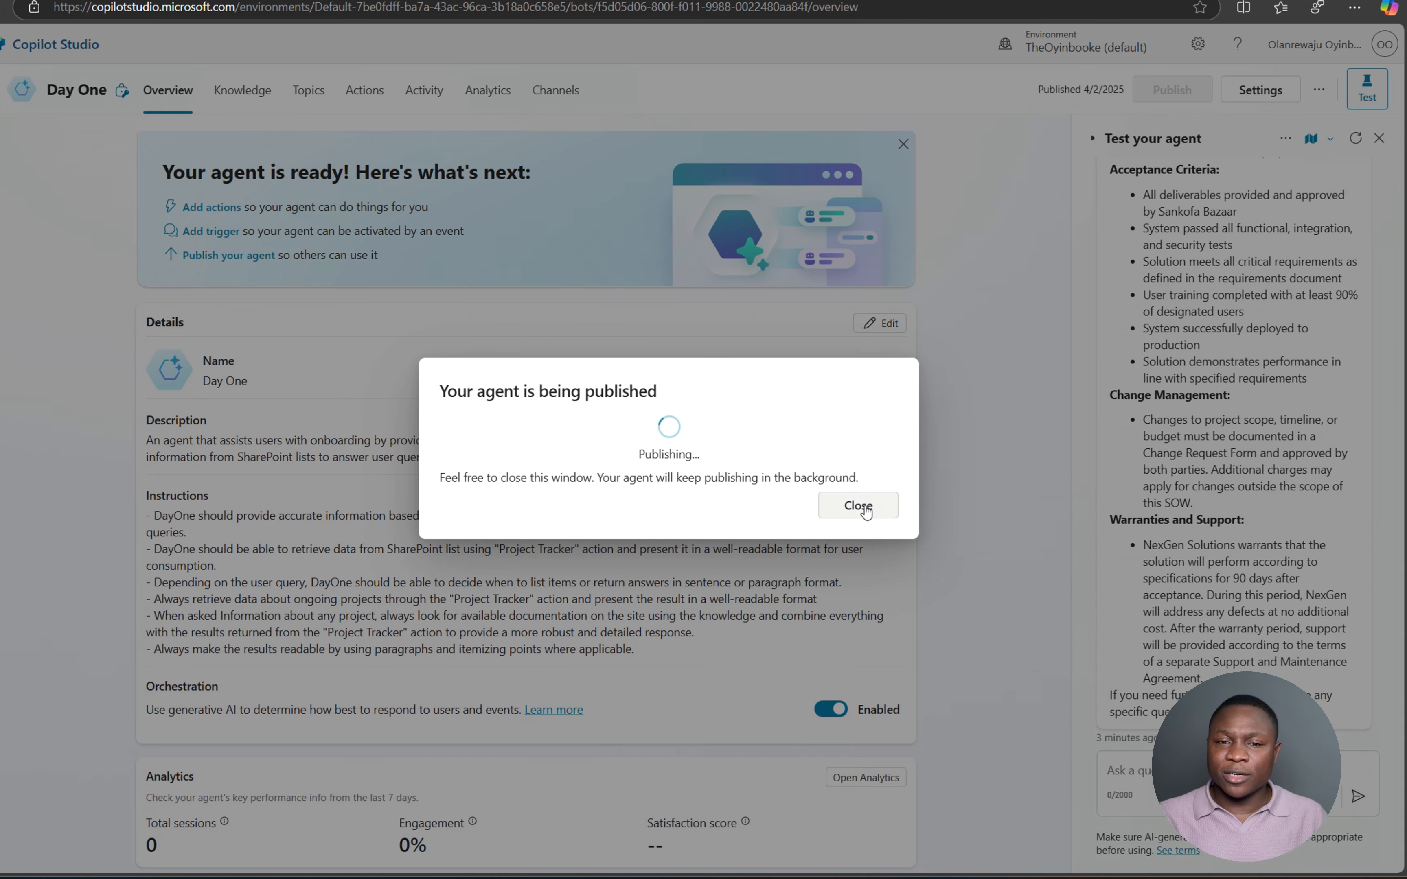
- Add the Teams + Microsoft 365 channel, making Day One available in Microsoft 365 Copilot
{"action": "left_click", "coordinate": [859, 507]}
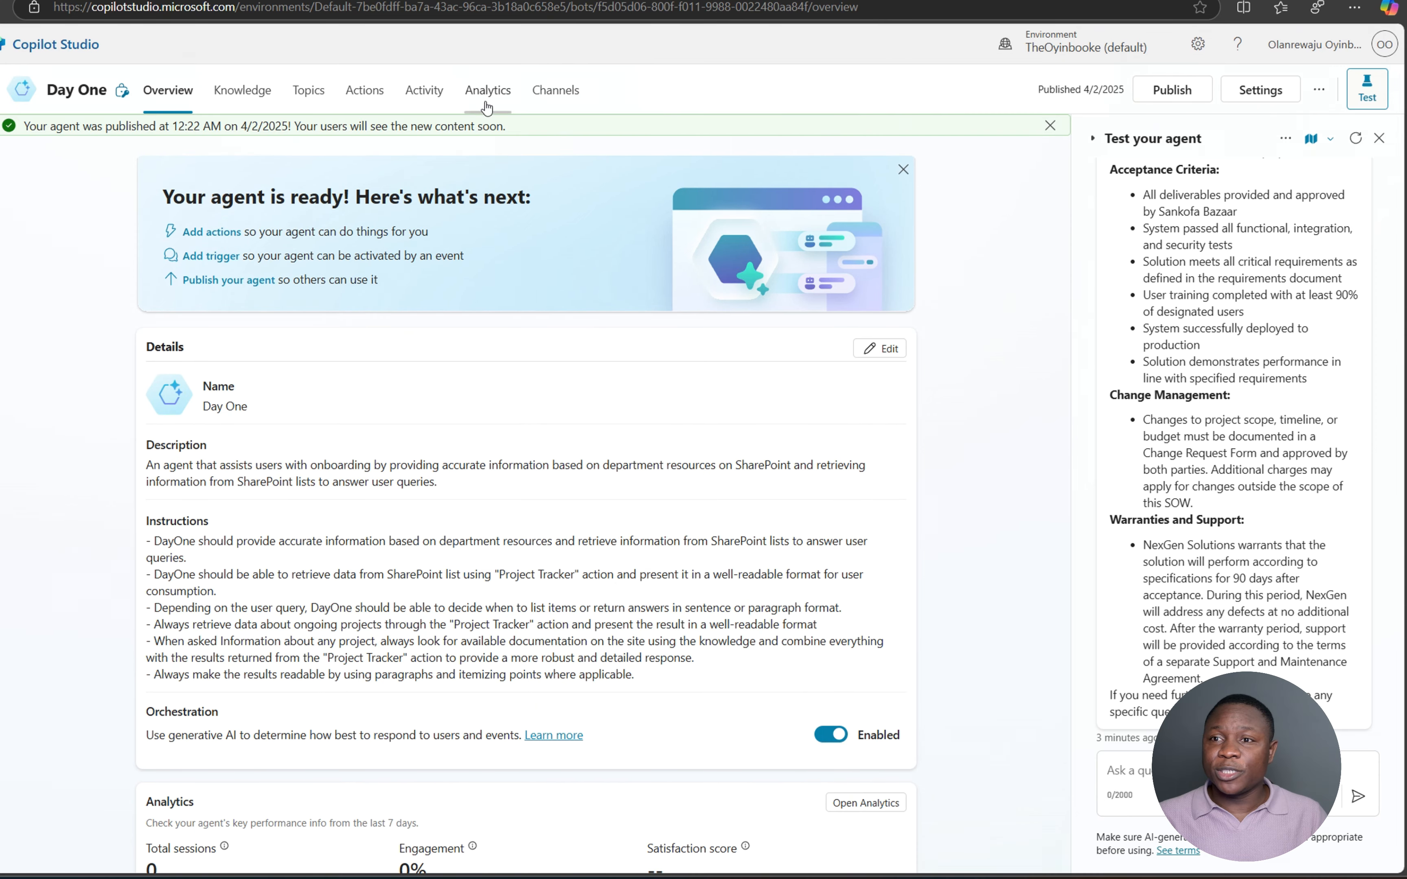
{"action": "left_click", "coordinate": [558, 96]}
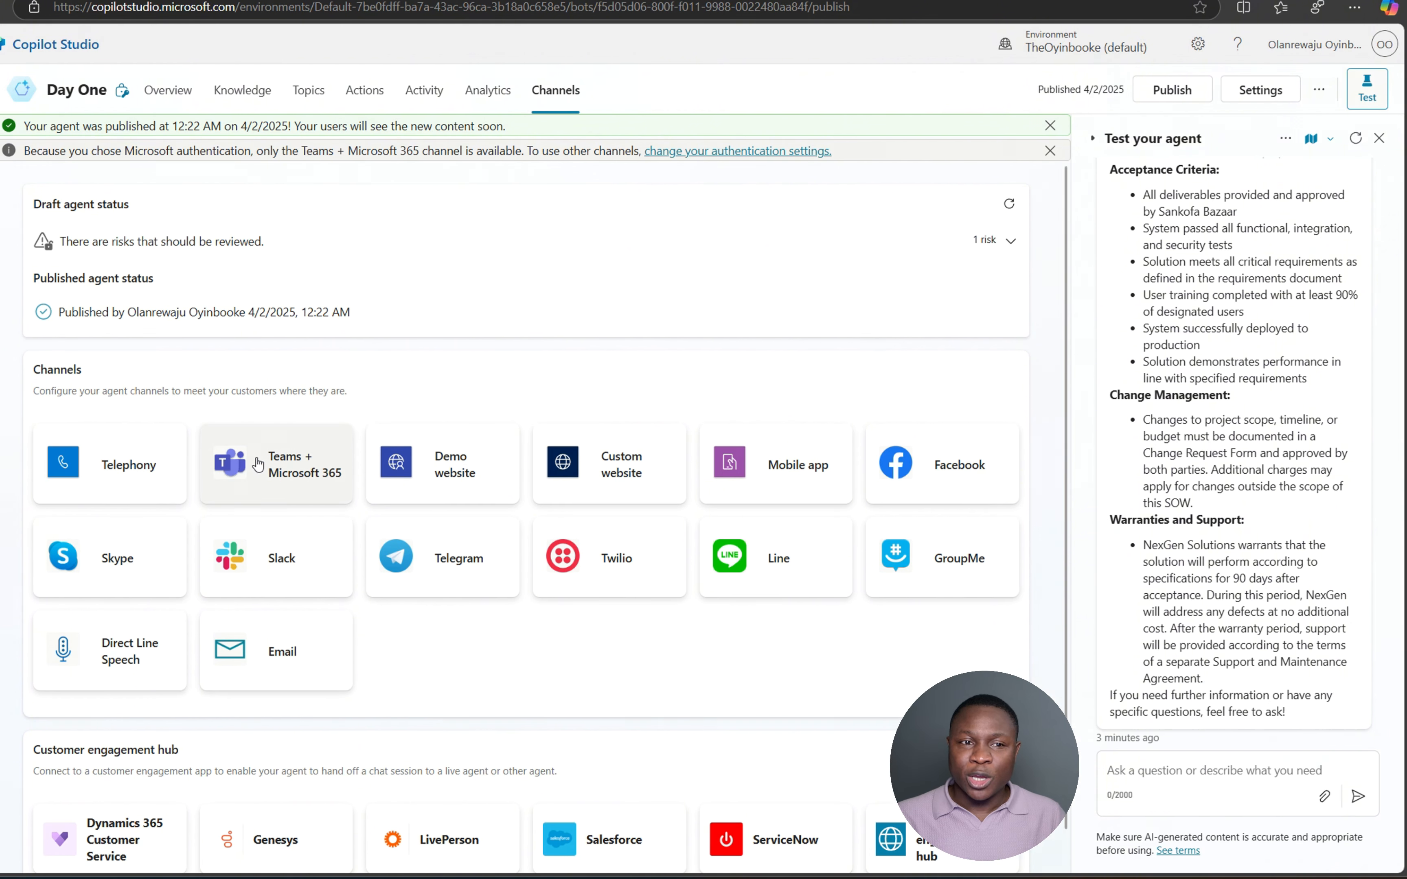
{"action": "left_click", "coordinate": [334, 468]}
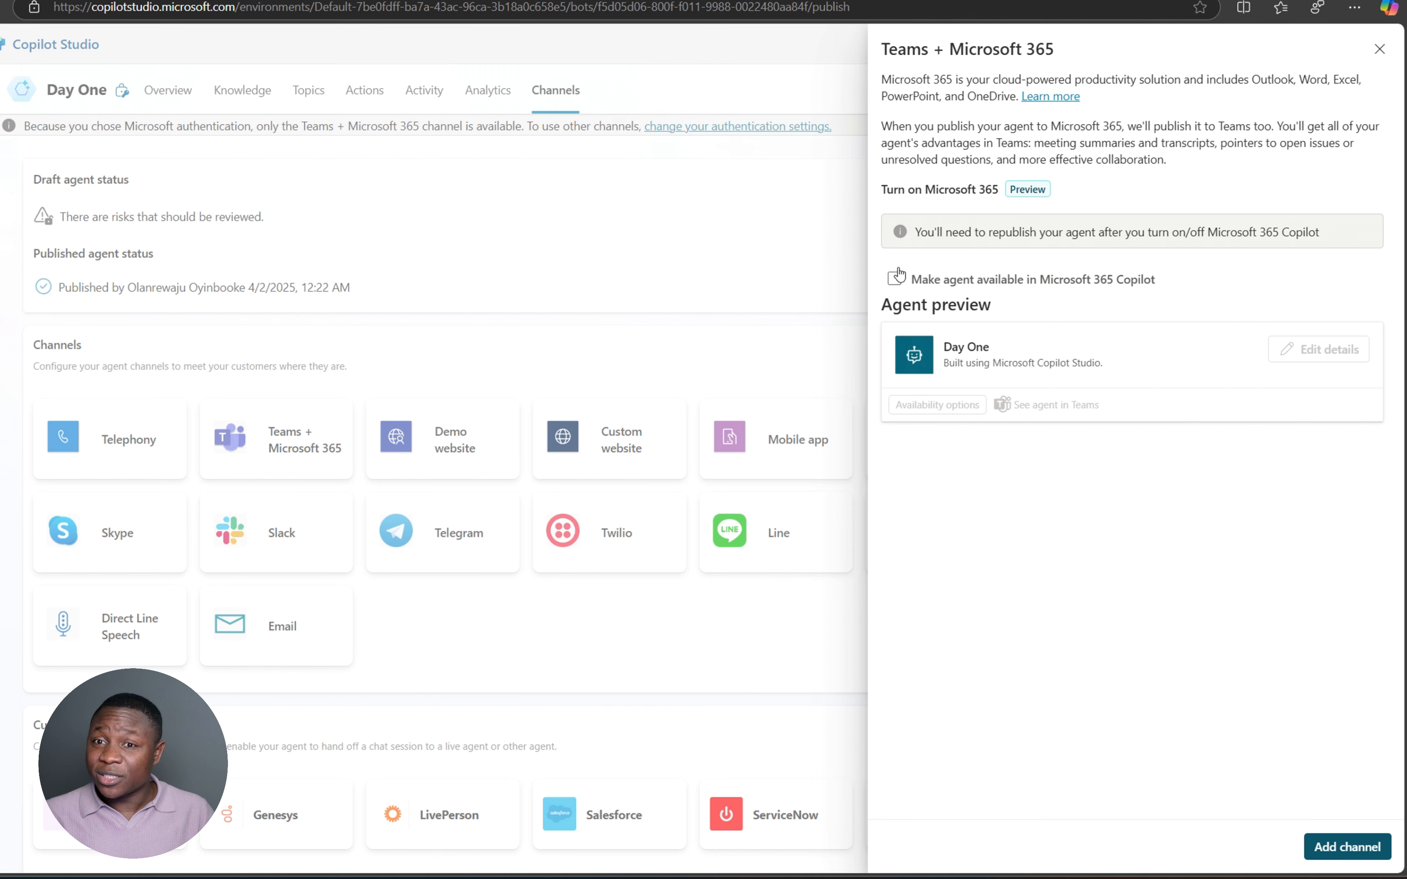
{"action": "left_click", "coordinate": [894, 281]}
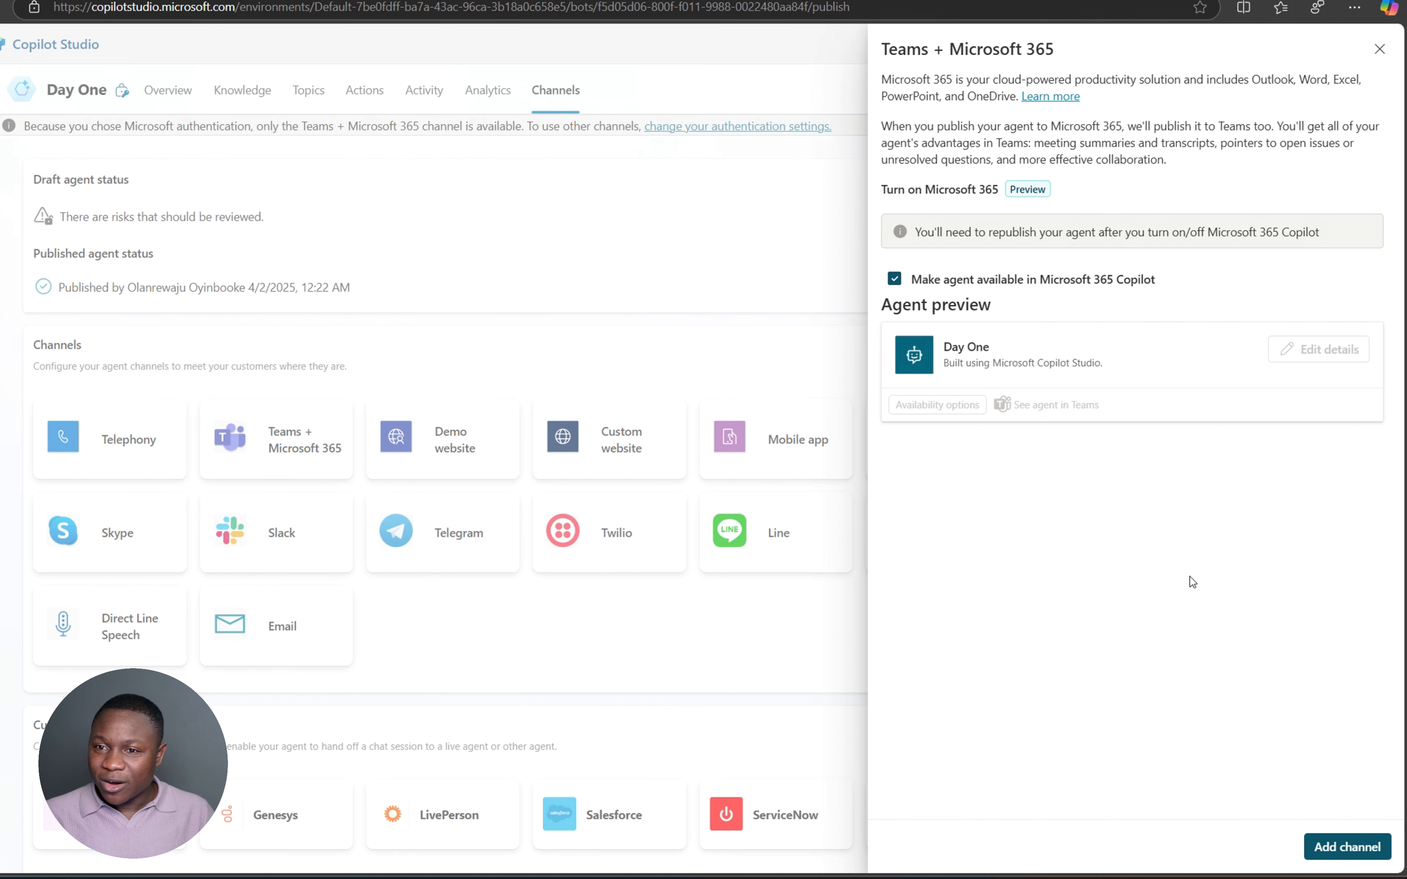
{"action": "left_click", "coordinate": [1343, 846]}
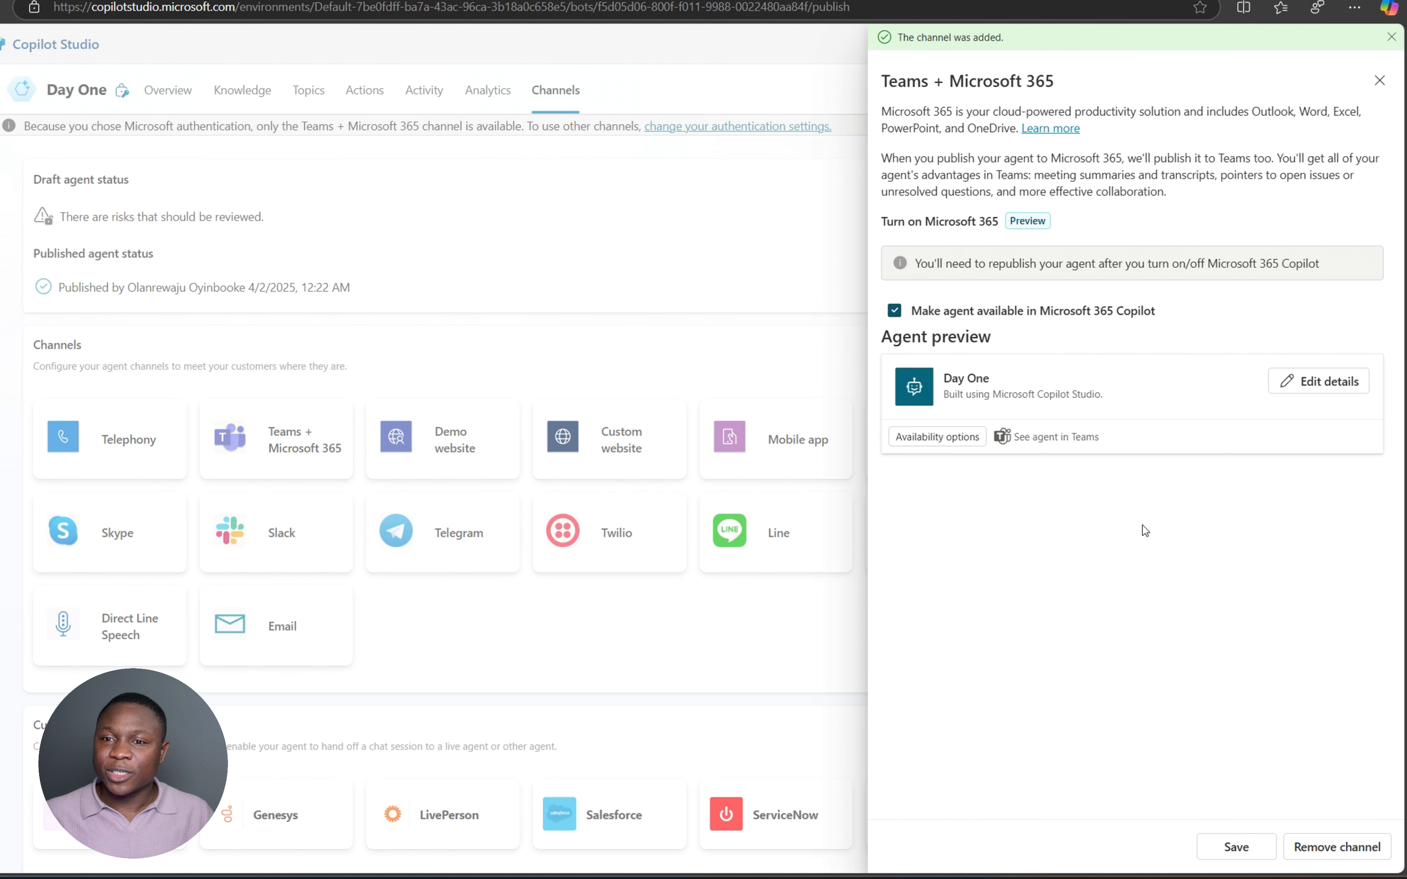
- Copy Day One's Teams link from availability options and paste it into a new tab
{"action": "left_click", "coordinate": [937, 437]}
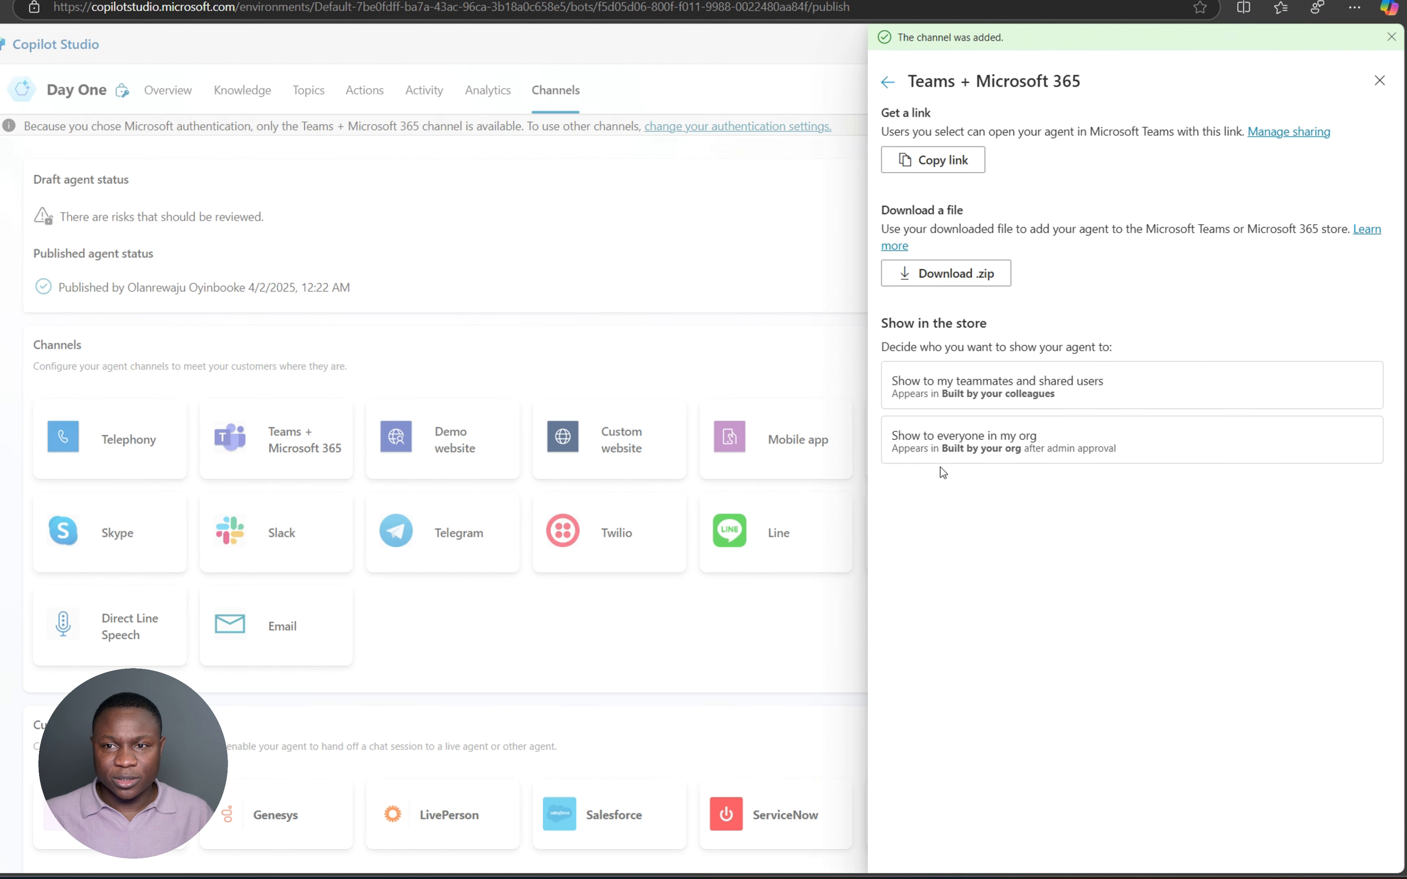
{"action": "left_click", "coordinate": [949, 166]}
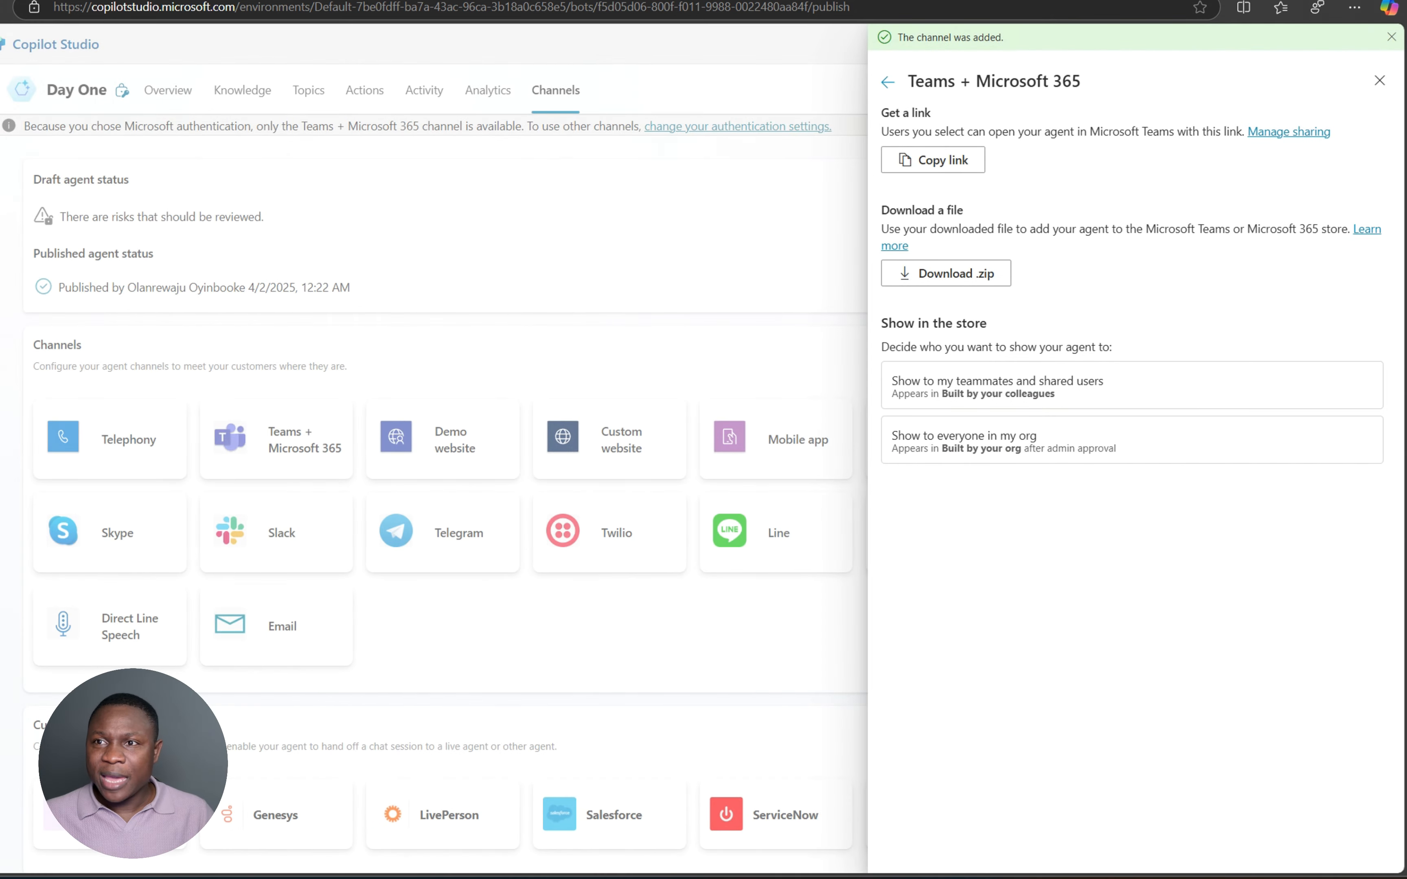
{"action": "key", "text": "ctrl+t"}
{"action": "key", "text": "ctrl+v"}
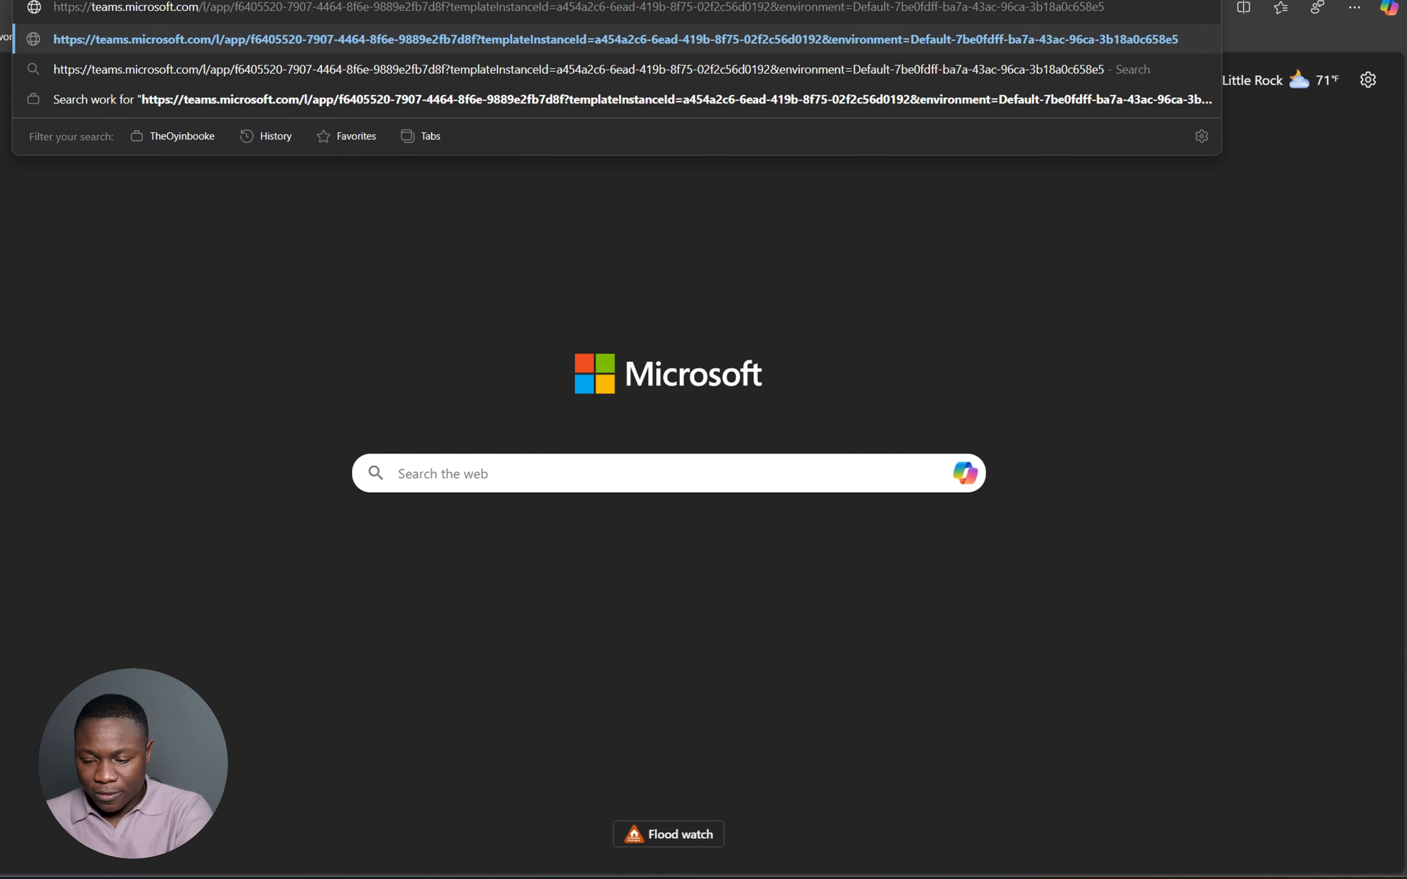
- Open the Teams link in the web app, close Day One's details without adding, and return to Copilot Studio
{"action": "key", "text": "Return"}
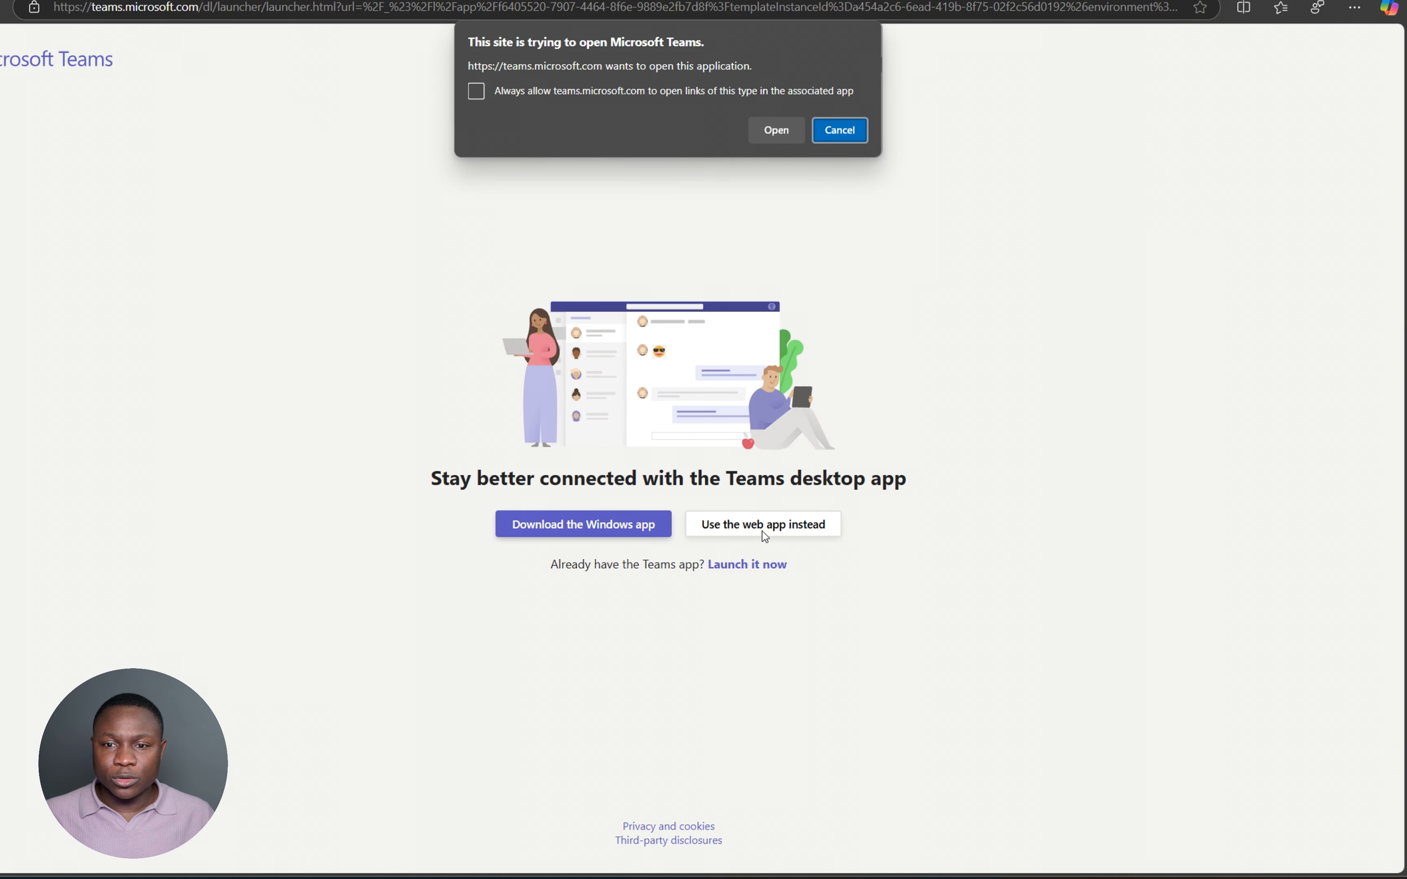
{"action": "left_click", "coordinate": [839, 130]}
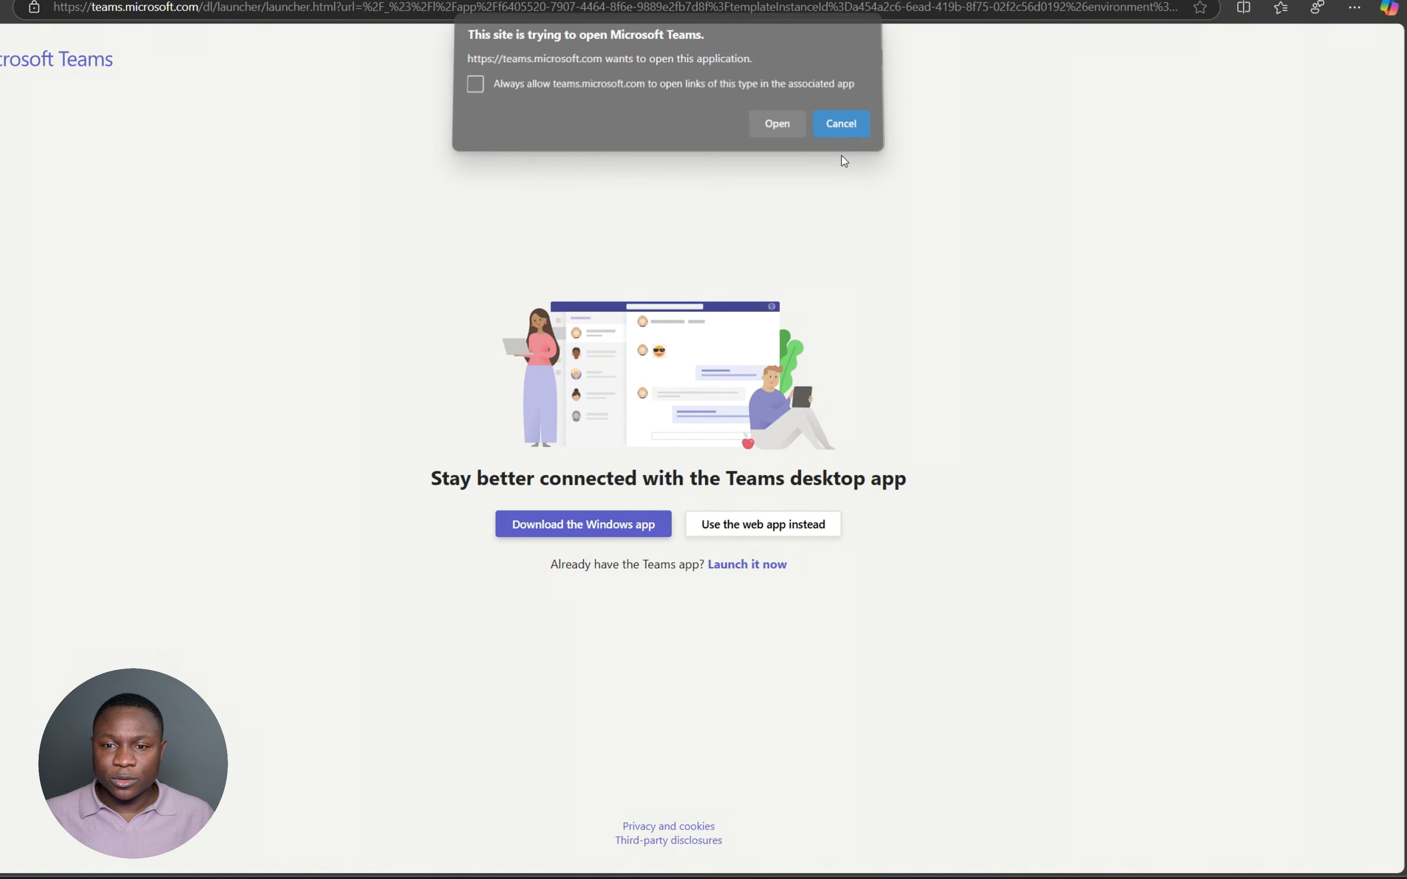
{"action": "left_click", "coordinate": [763, 526]}
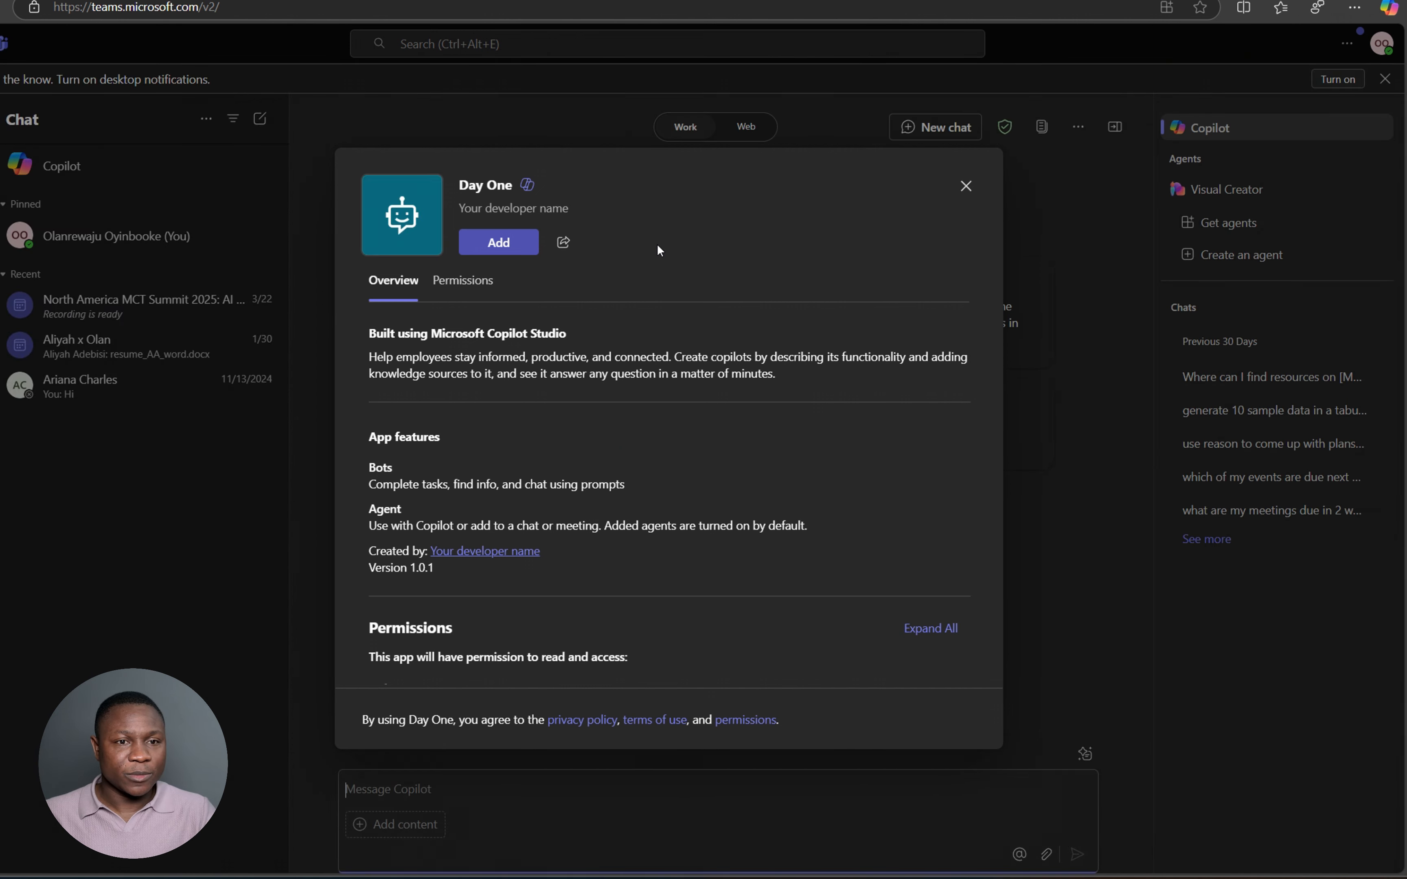
{"action": "left_click", "coordinate": [964, 188]}
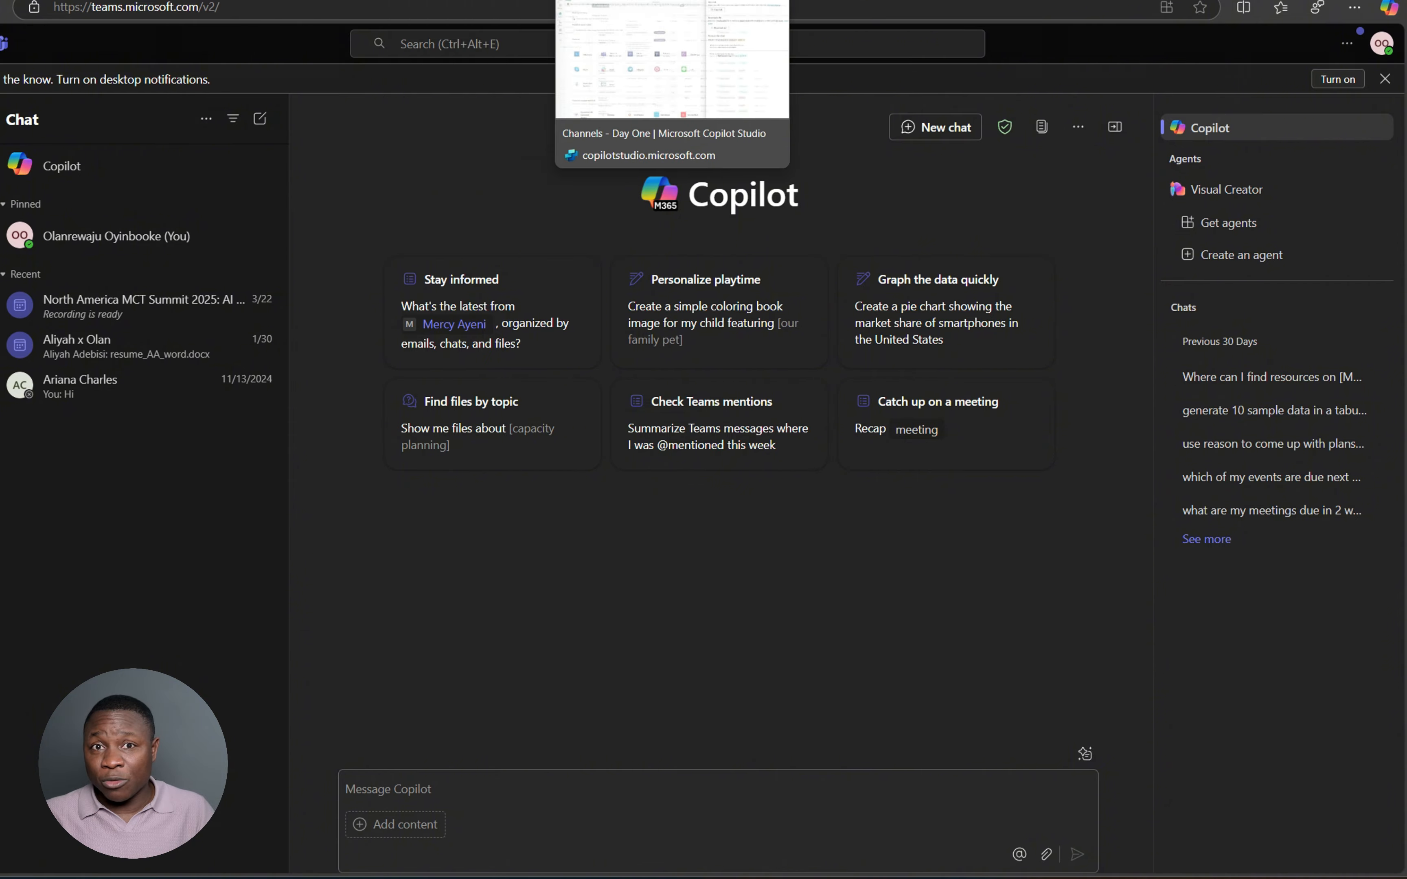
{"action": "left_click", "coordinate": [683, 2]}
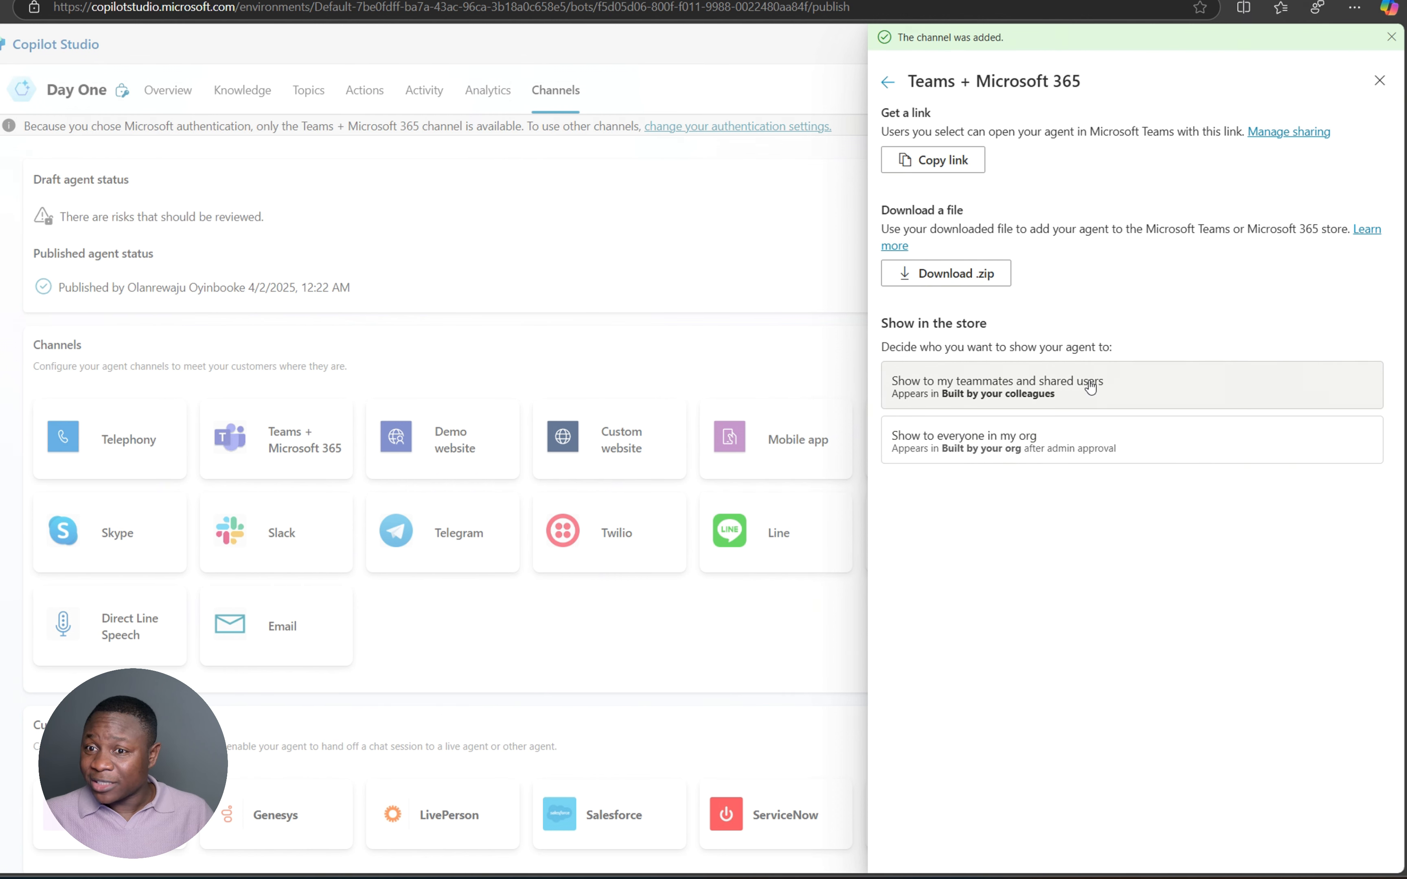
- Submit Day One for admin approval with 'Show to everyone in my org' selected, confirming with Yes
{"action": "left_click", "coordinate": [1043, 393]}
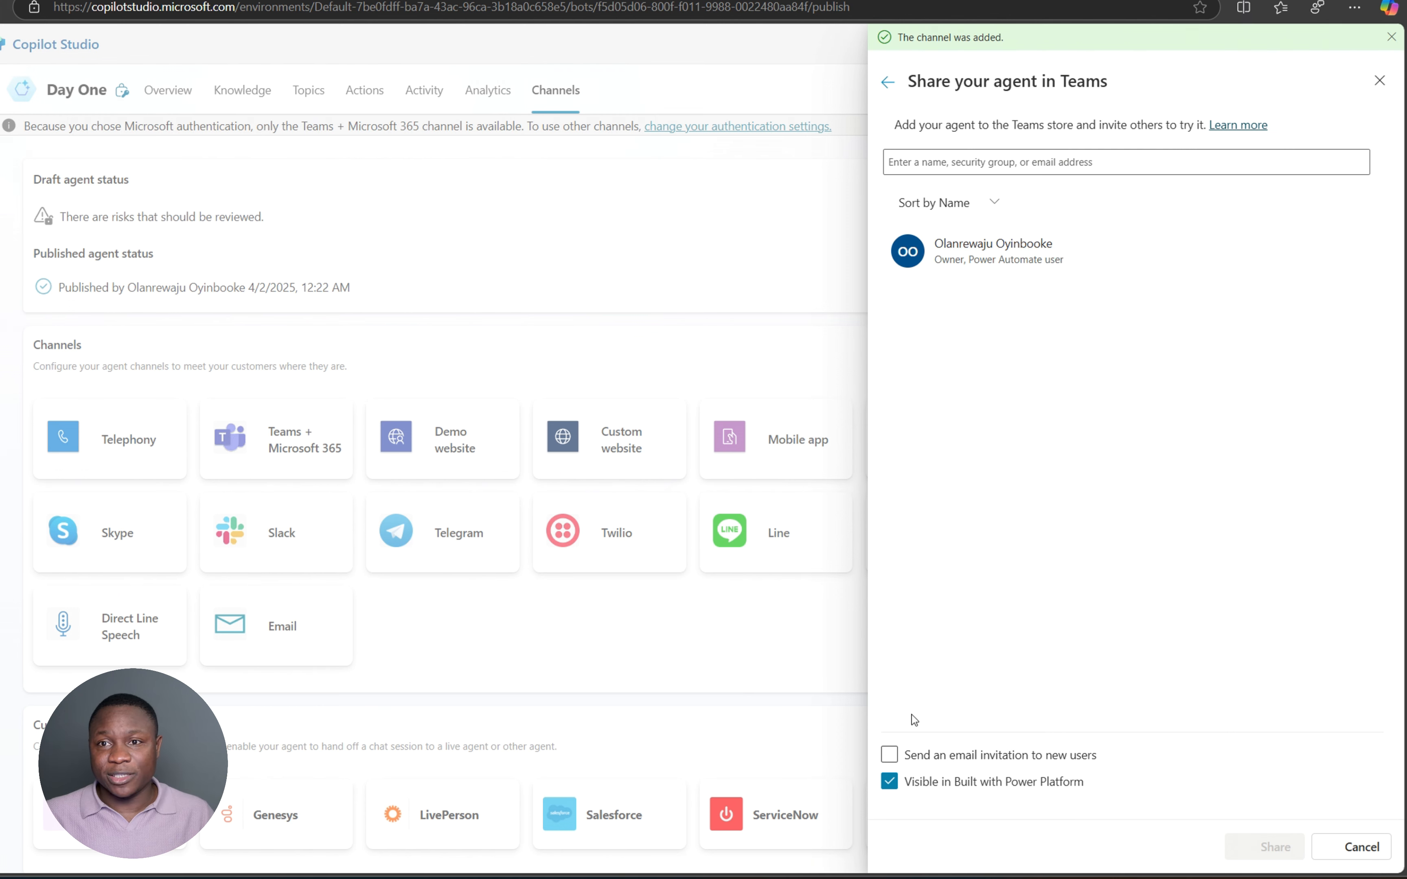
{"action": "left_click", "coordinate": [888, 81]}
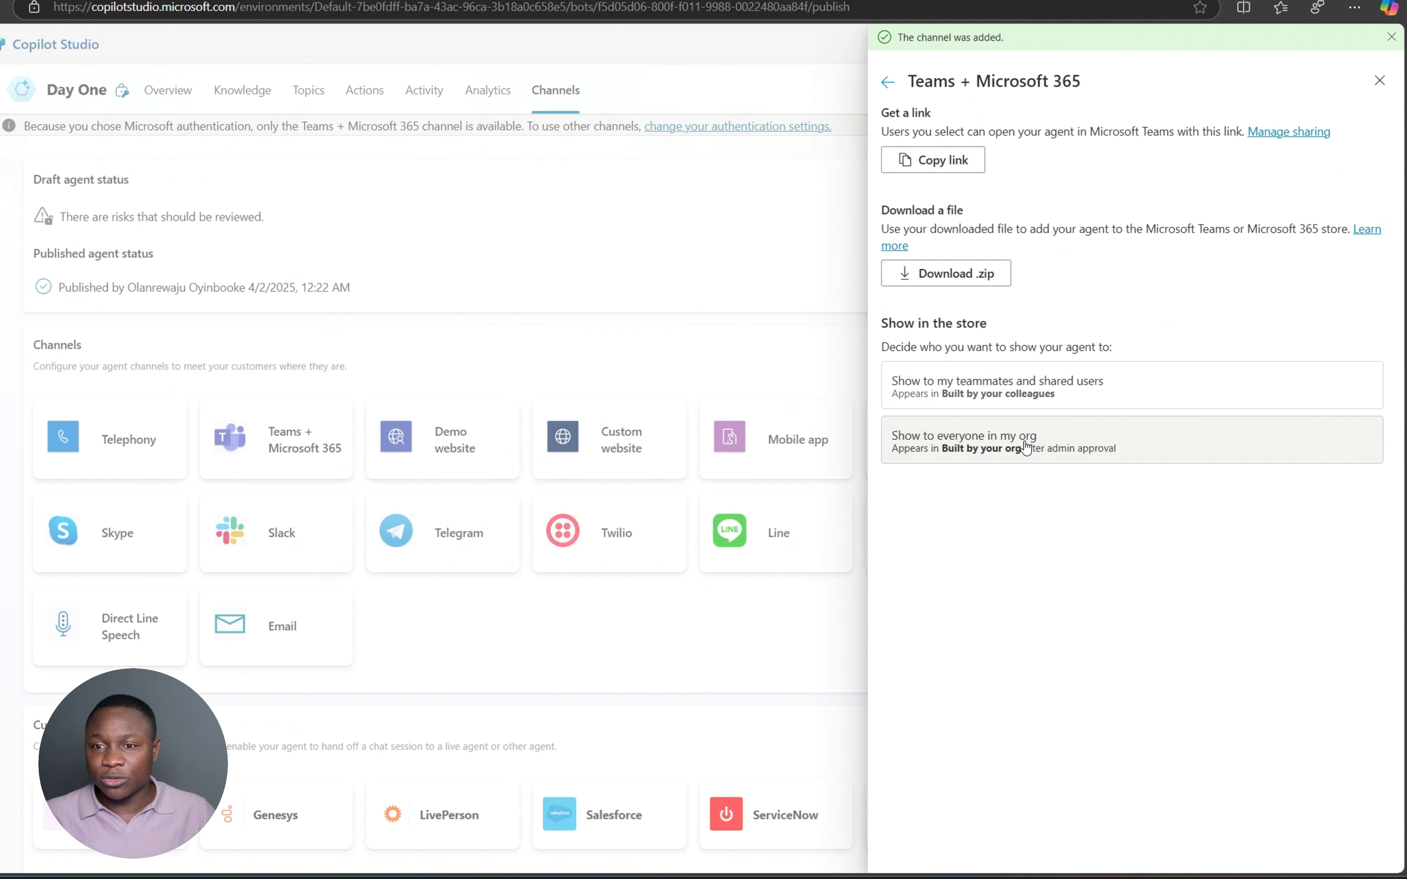
{"action": "left_click", "coordinate": [1044, 448]}
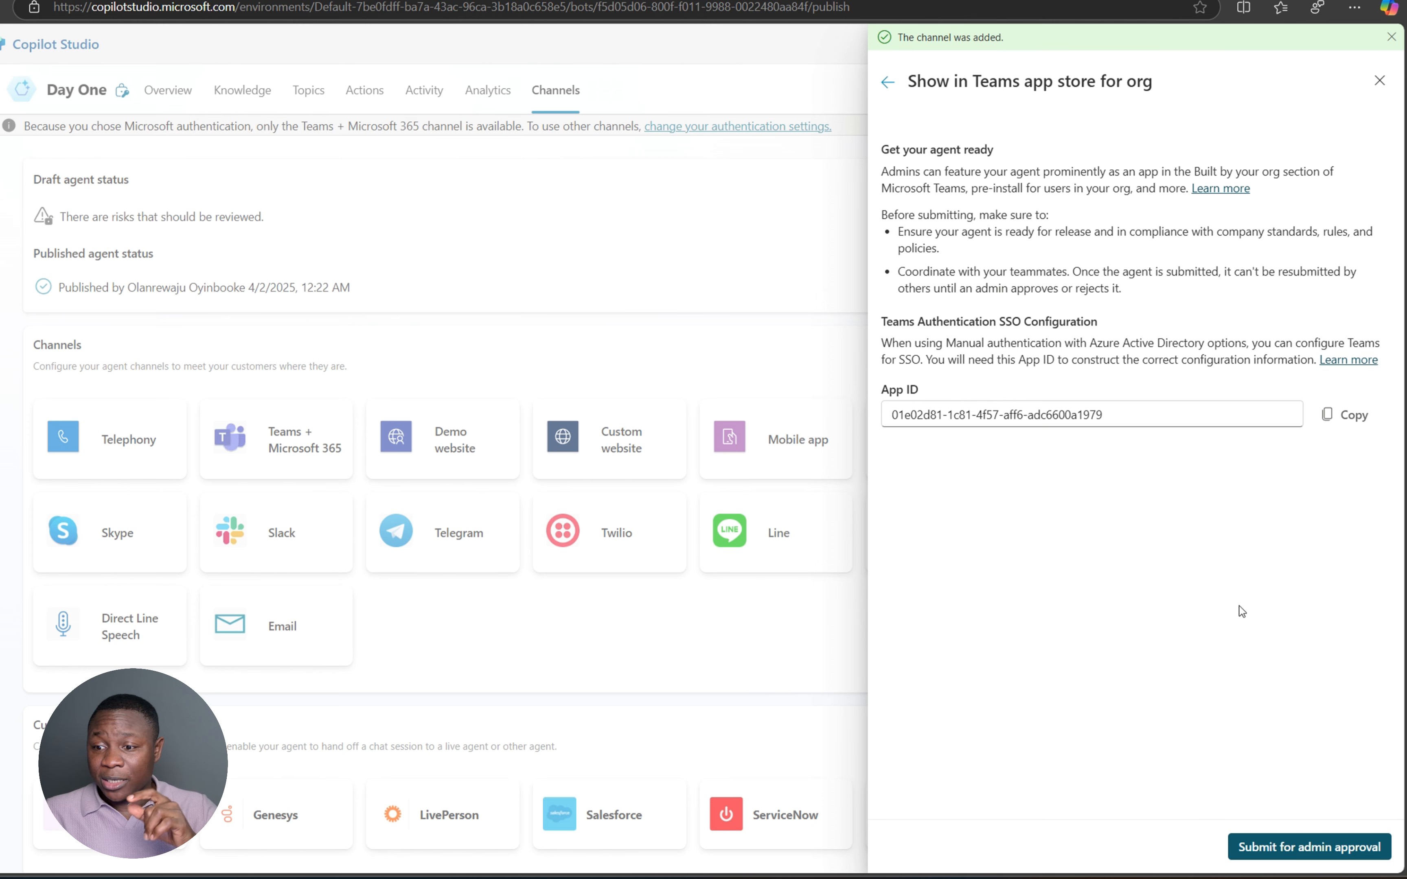
{"action": "left_click", "coordinate": [1311, 850]}
{"action": "left_click", "coordinate": [738, 517]}
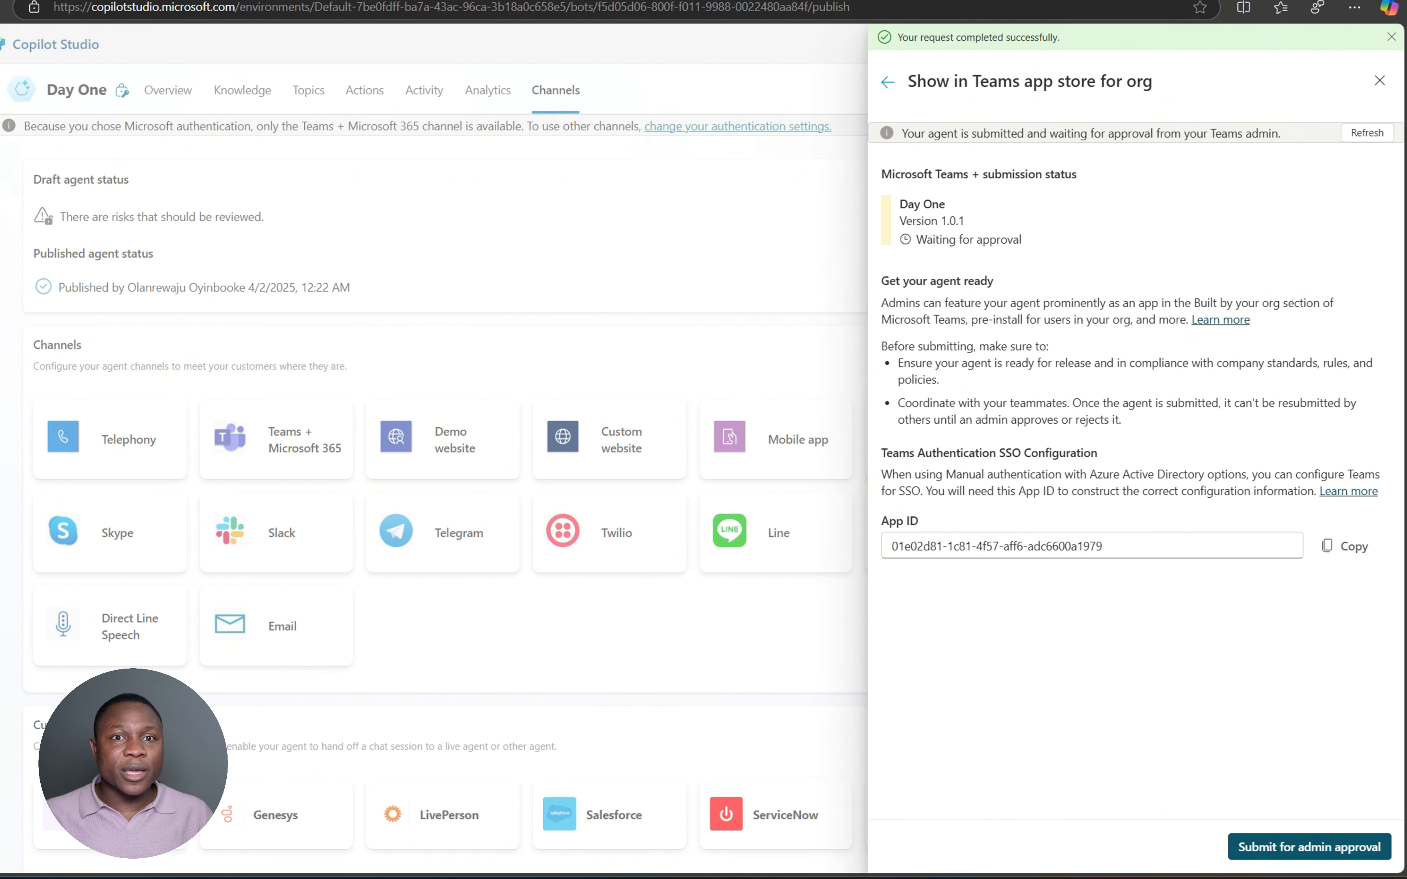
{"action": "key", "text": "ctrl+Tab"}
- Go from the app launcher to the Microsoft 365 admin center's Settings > Integrated apps page
{"action": "left_click", "coordinate": [1, 42]}
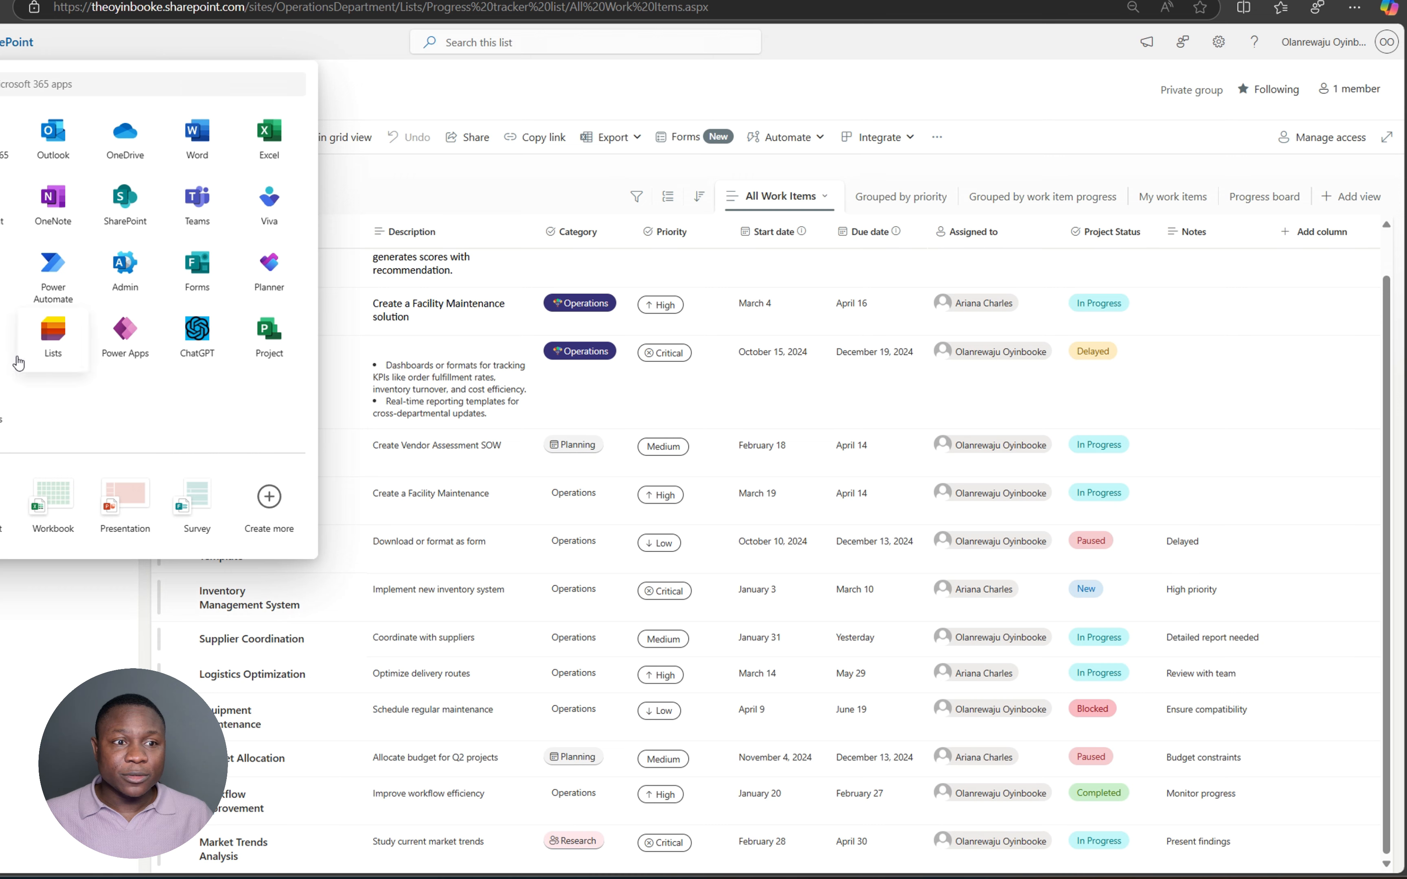
{"action": "left_click", "coordinate": [130, 262]}
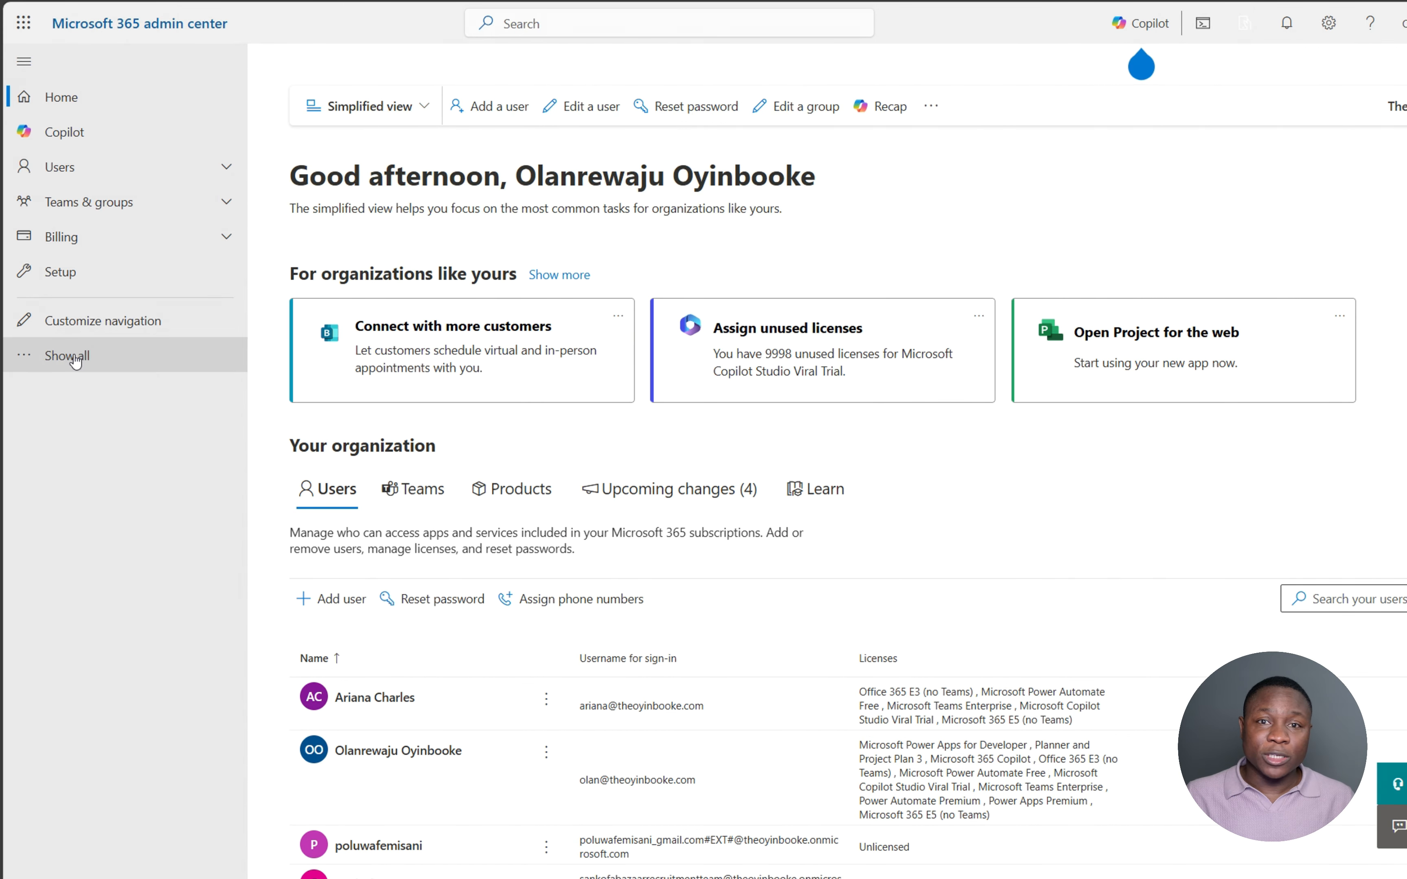
{"action": "left_click", "coordinate": [102, 355]}
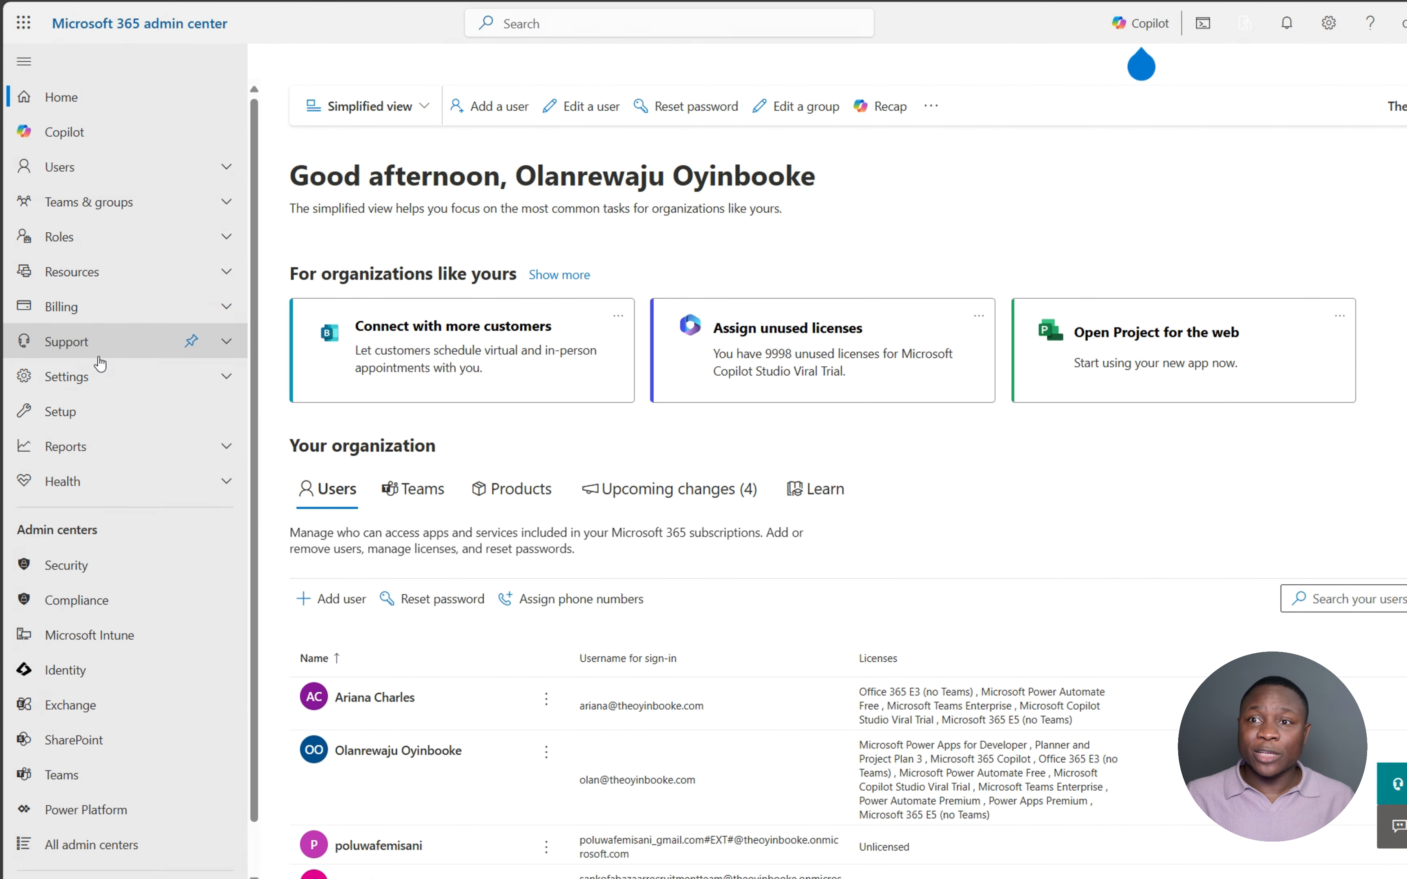
{"action": "left_click", "coordinate": [97, 379]}
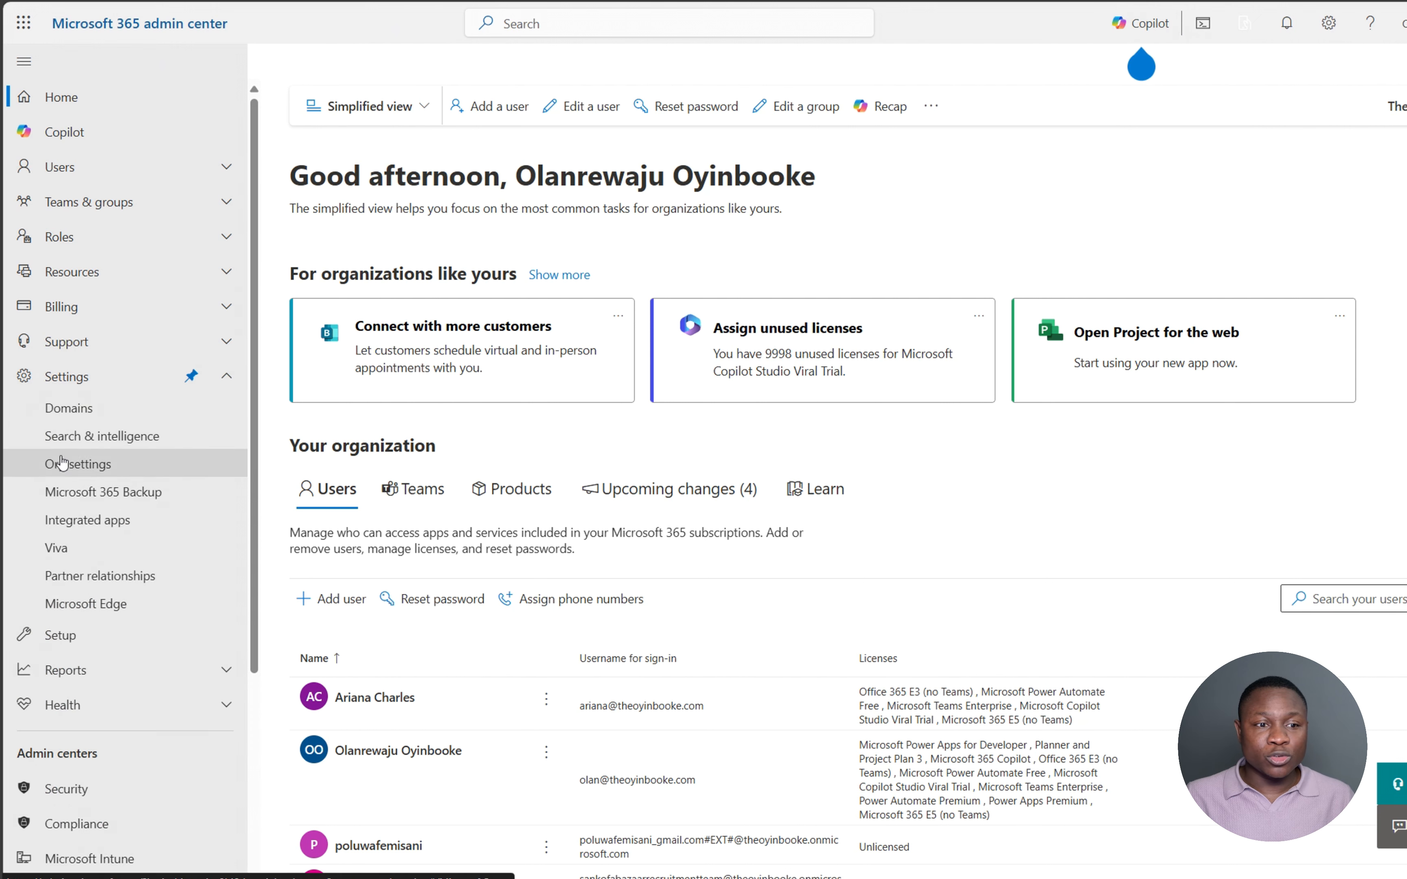
{"action": "left_click", "coordinate": [95, 529]}
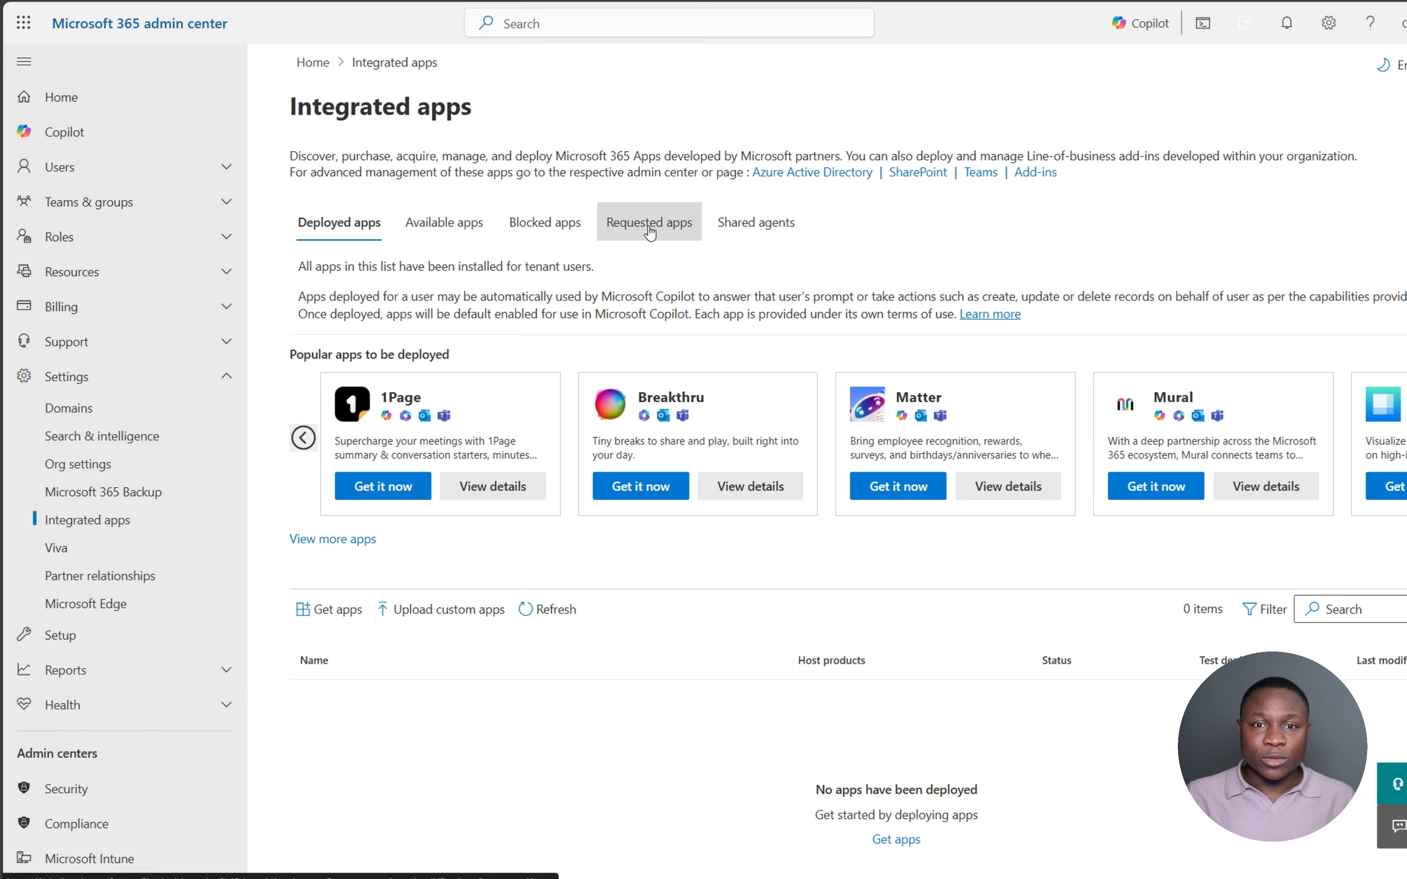
- Publish the Day One request from Requested apps and open its Manage App details
{"action": "left_click", "coordinate": [696, 228]}
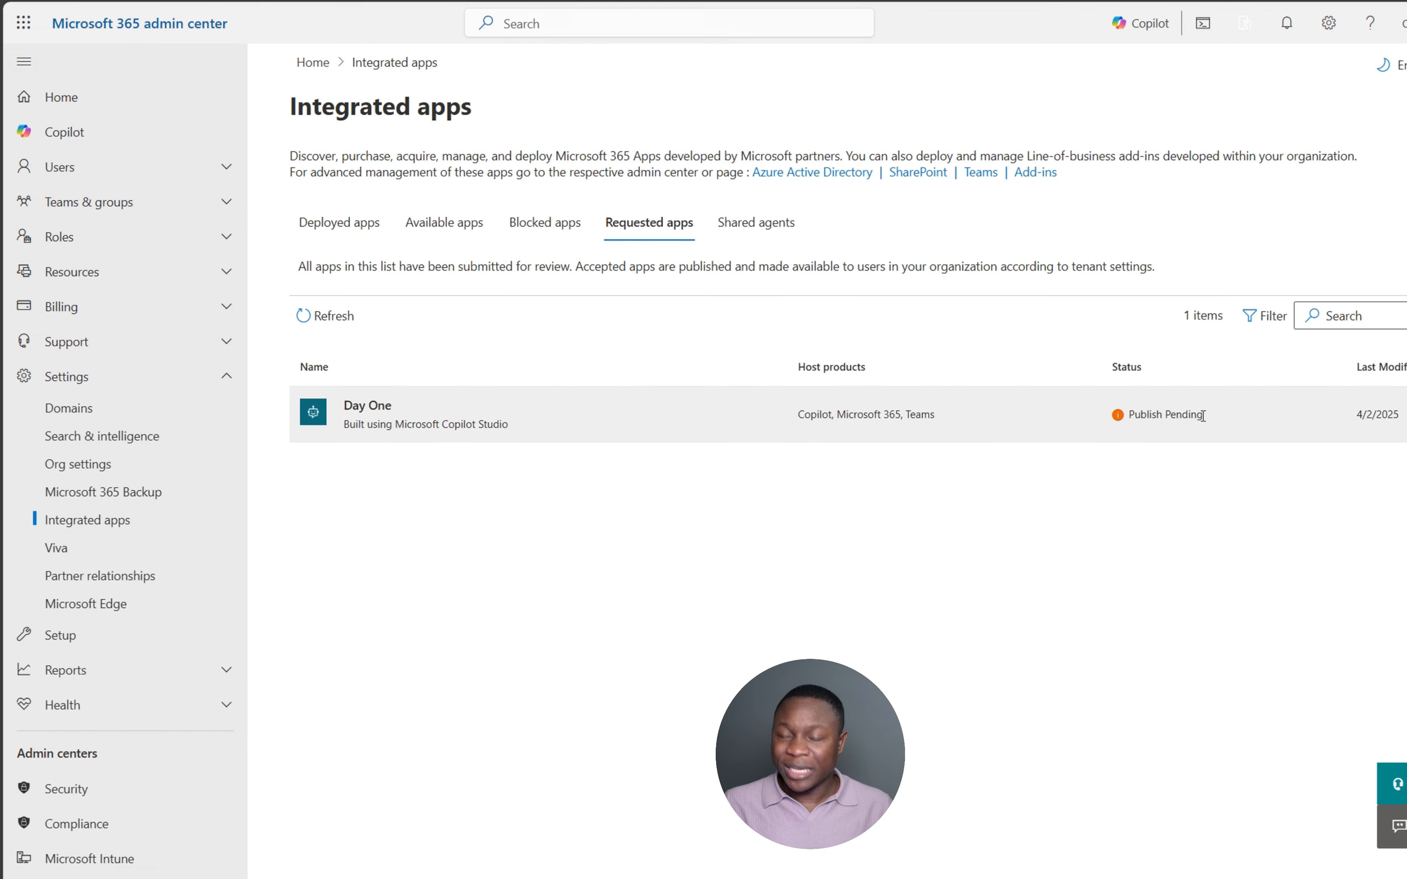
{"action": "left_click", "coordinate": [429, 425]}
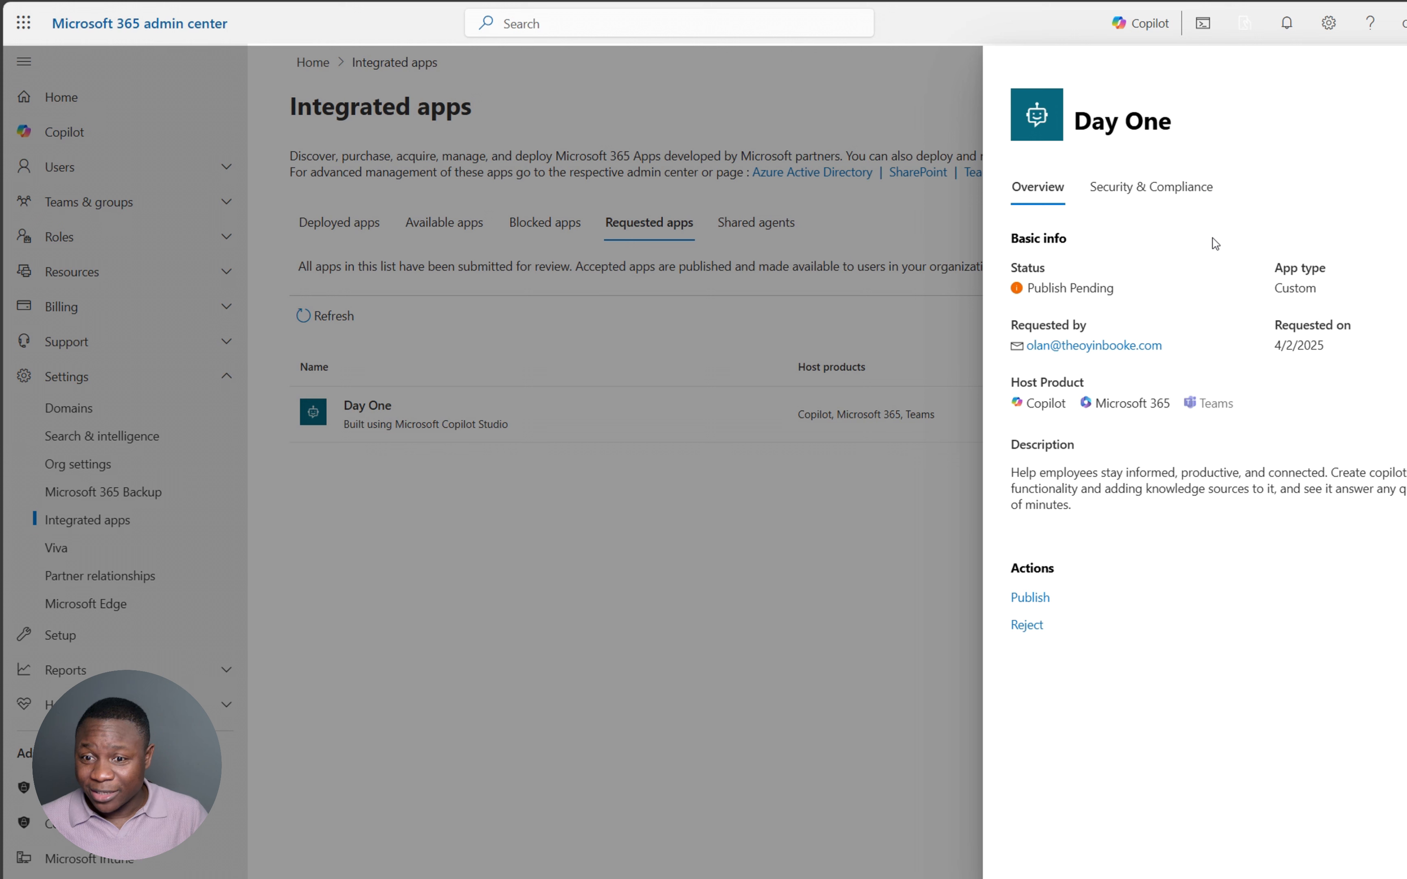
{"action": "left_click", "coordinate": [1027, 601]}
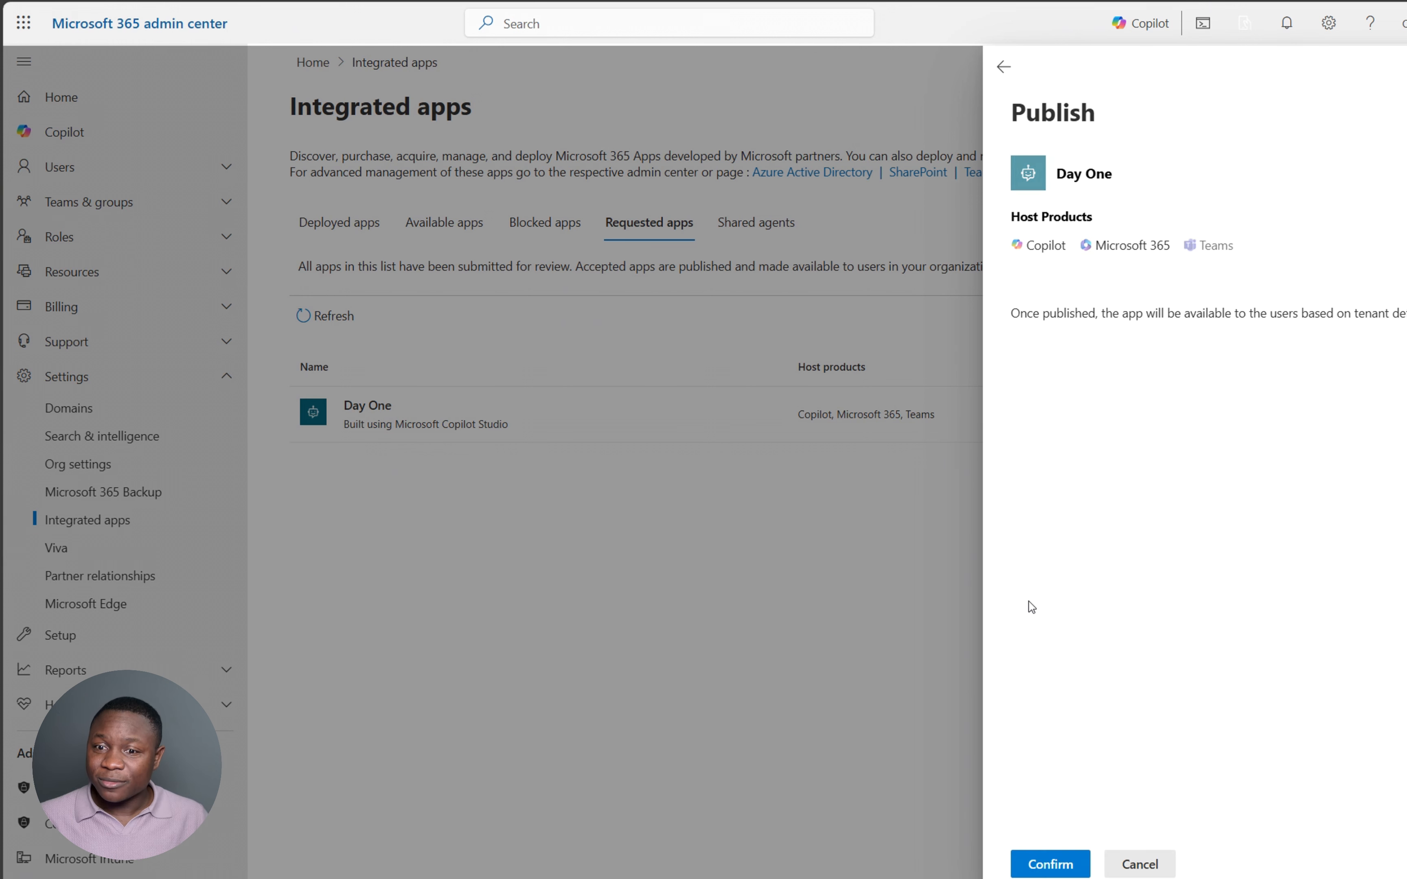
{"action": "left_click", "coordinate": [1047, 863]}
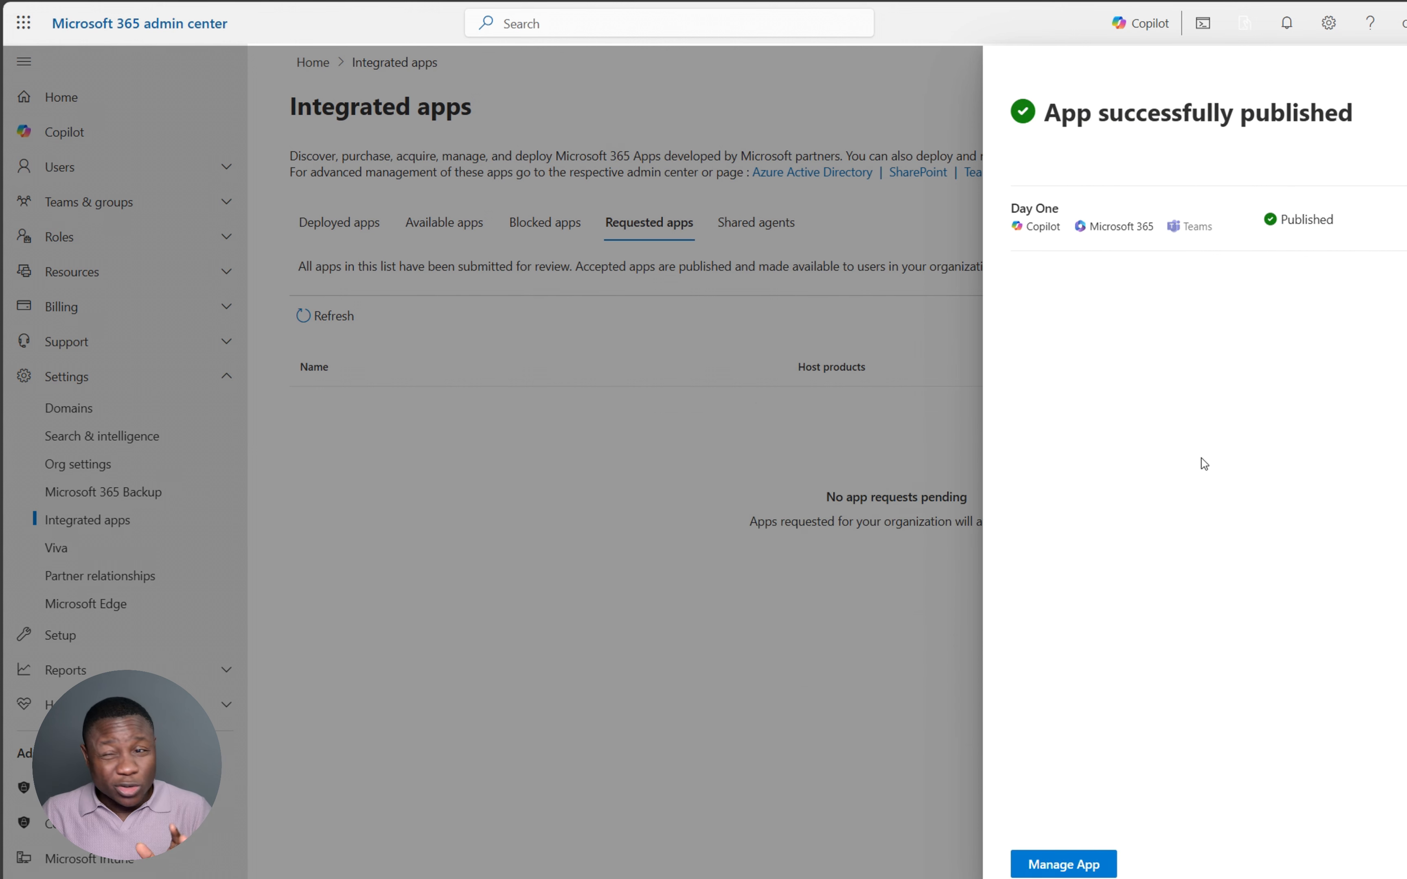
{"action": "left_click", "coordinate": [1067, 865]}
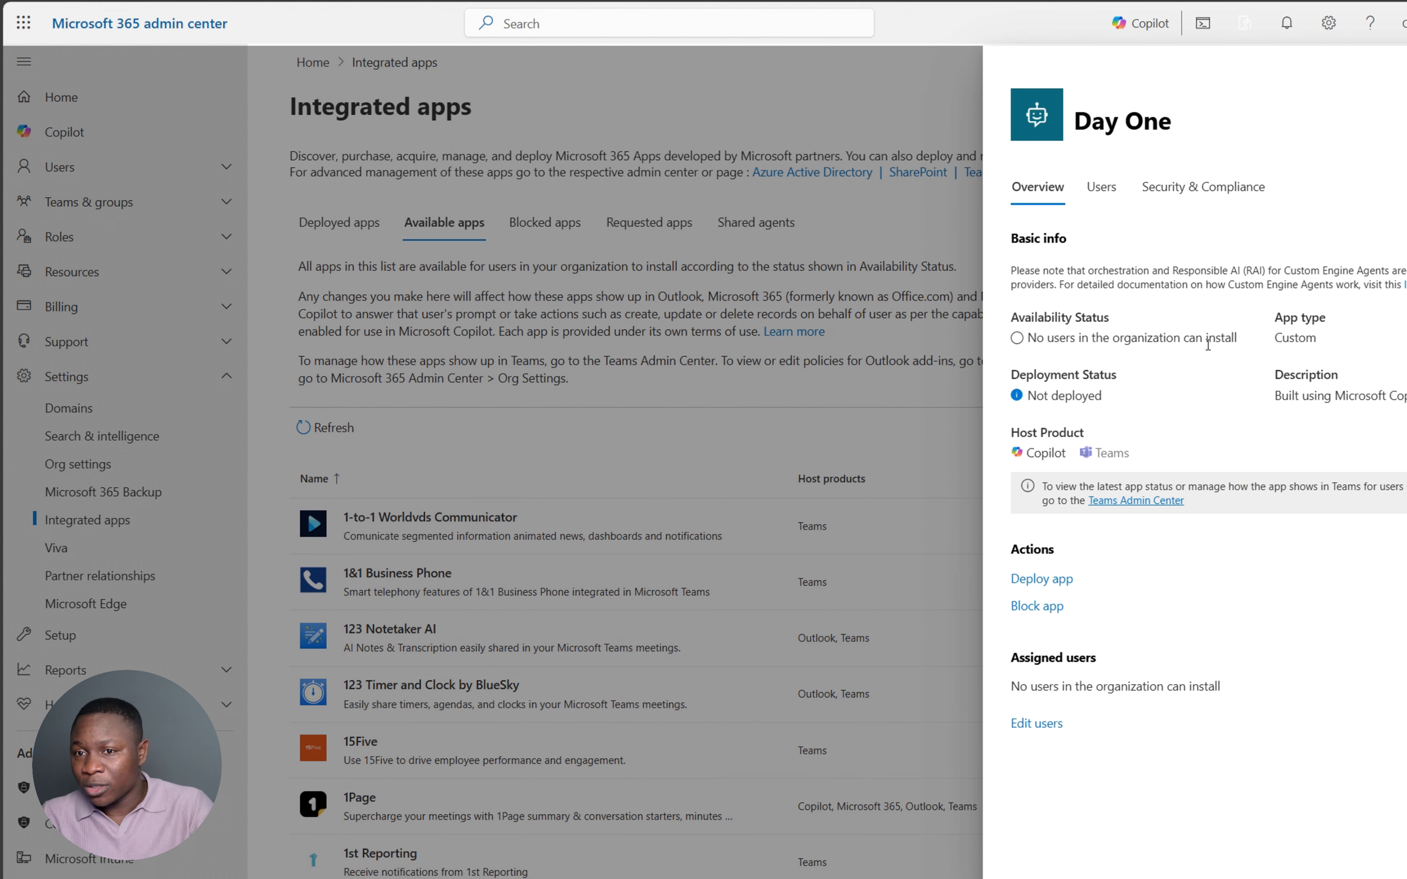
- Deploy Day One to the entire organization, accepting its permissions, and finish the deployment wizard
{"action": "left_click", "coordinate": [1041, 577]}
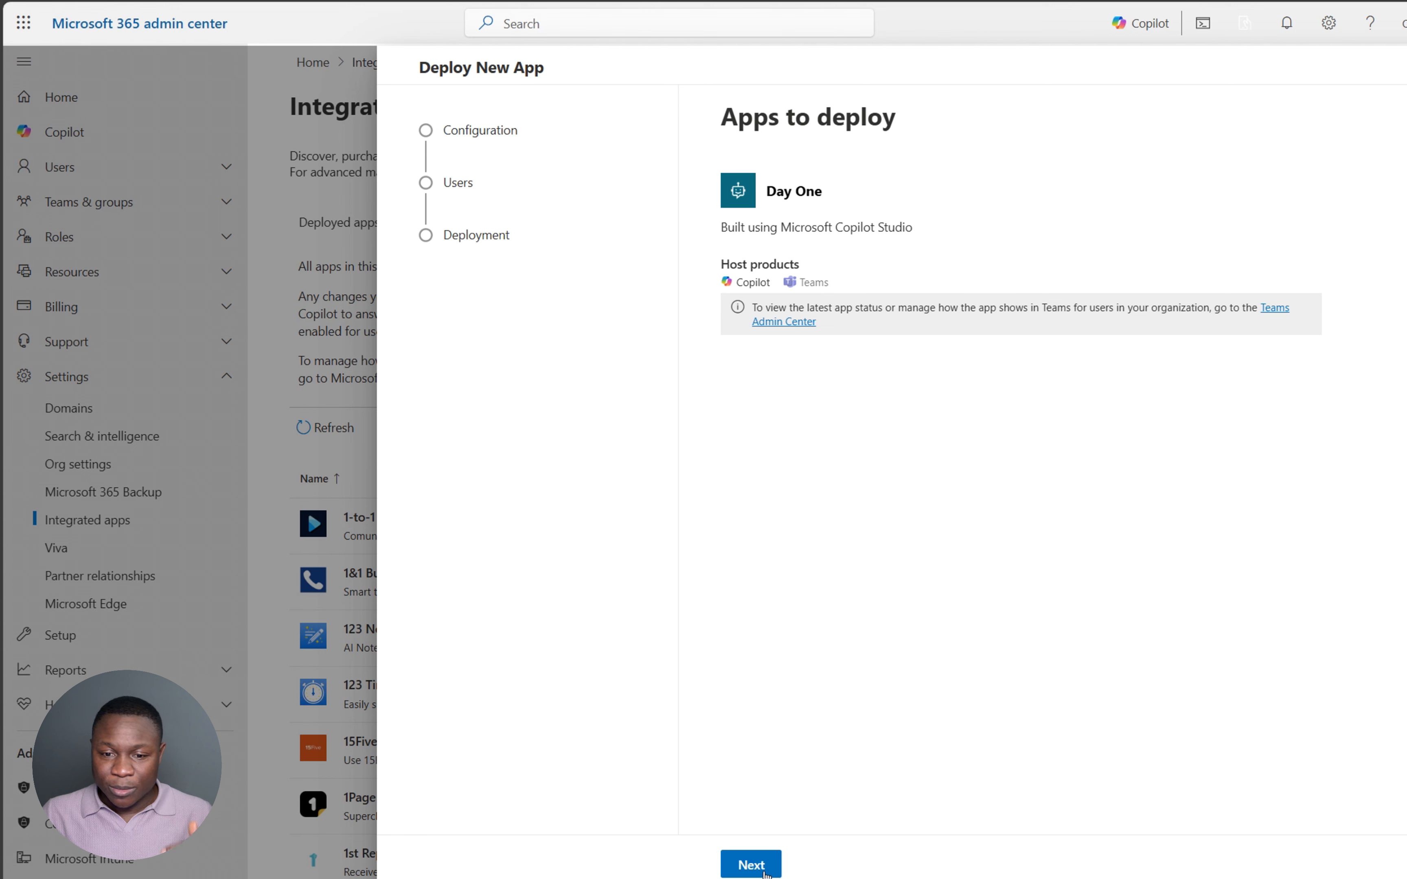
{"action": "left_click", "coordinate": [751, 865]}
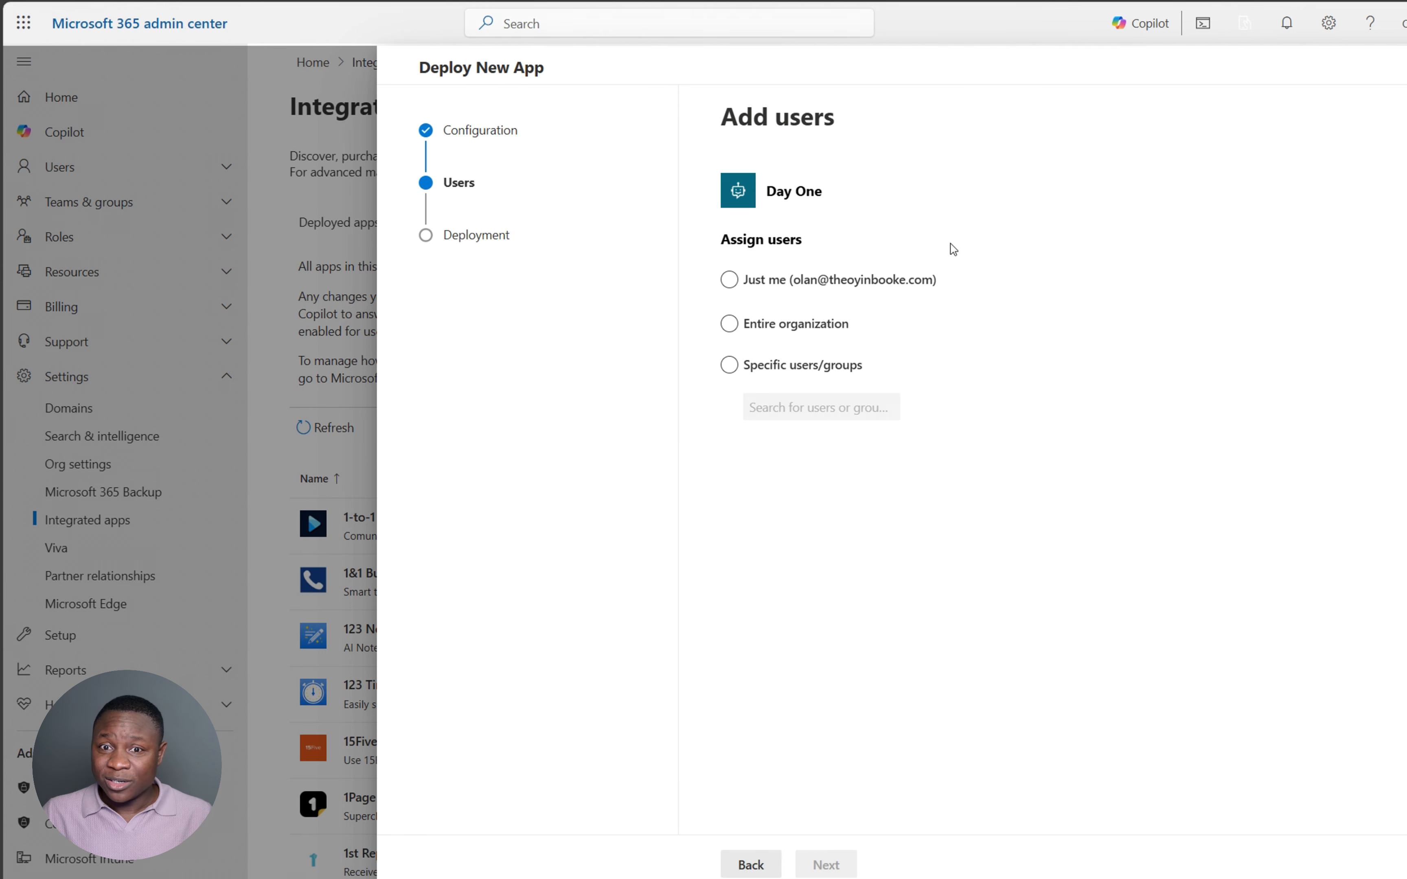
{"action": "left_click", "coordinate": [780, 329]}
{"action": "left_click", "coordinate": [761, 367]}
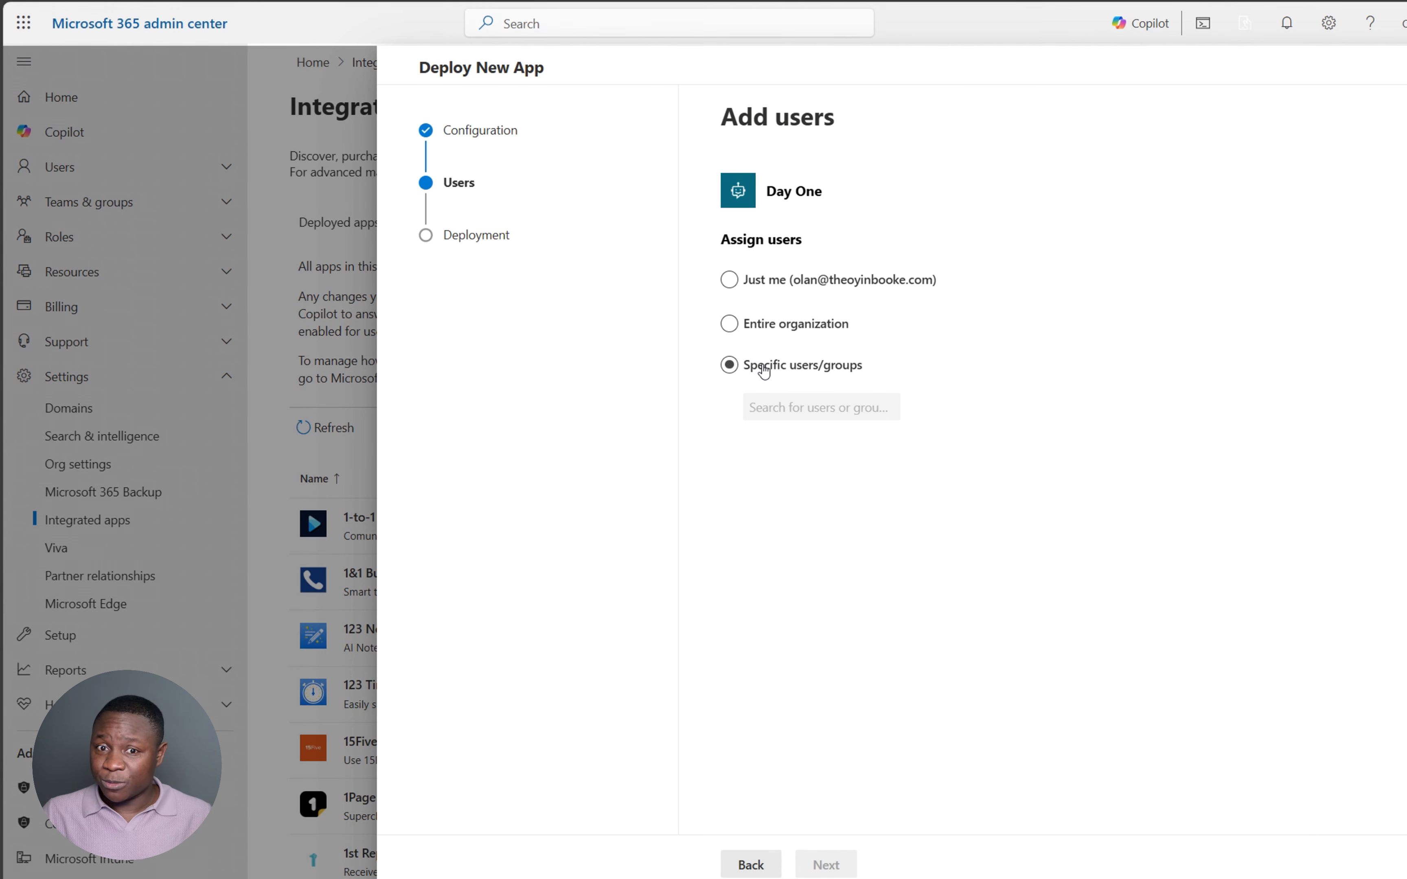
{"action": "left_click", "coordinate": [772, 329]}
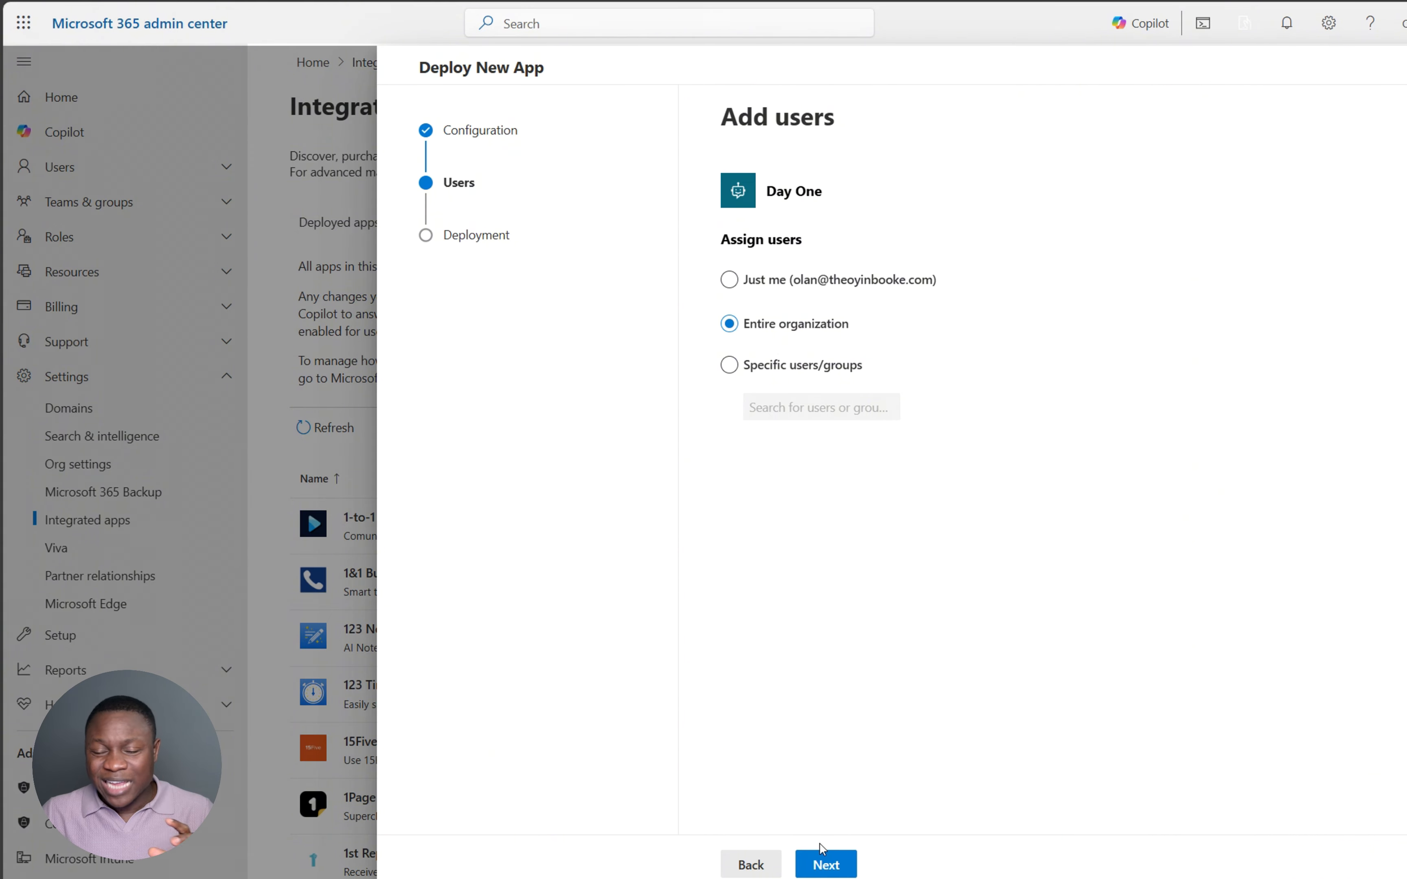
{"action": "left_click", "coordinate": [825, 862]}
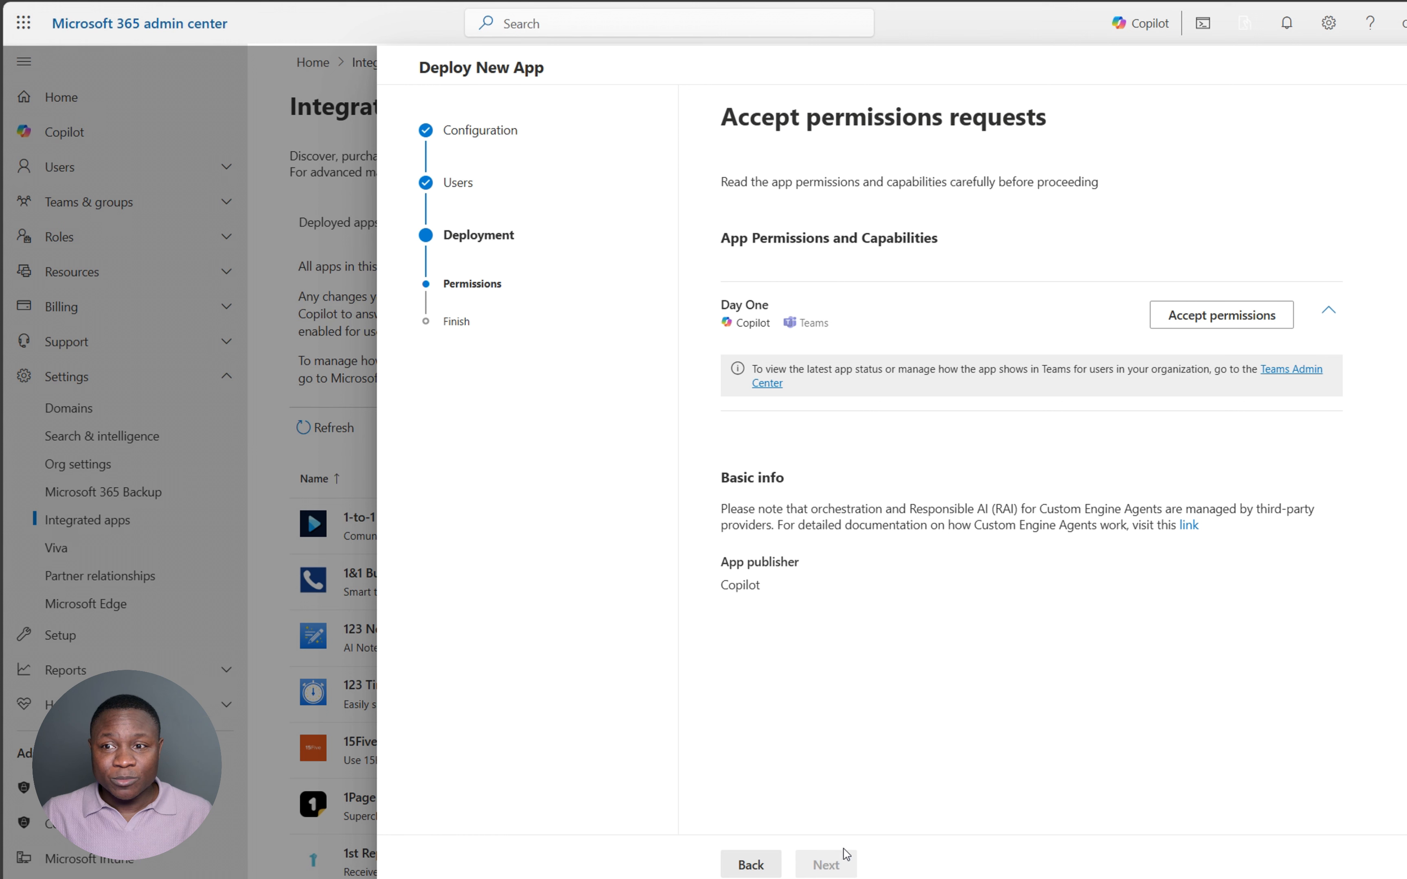
{"action": "left_click", "coordinate": [1225, 315]}
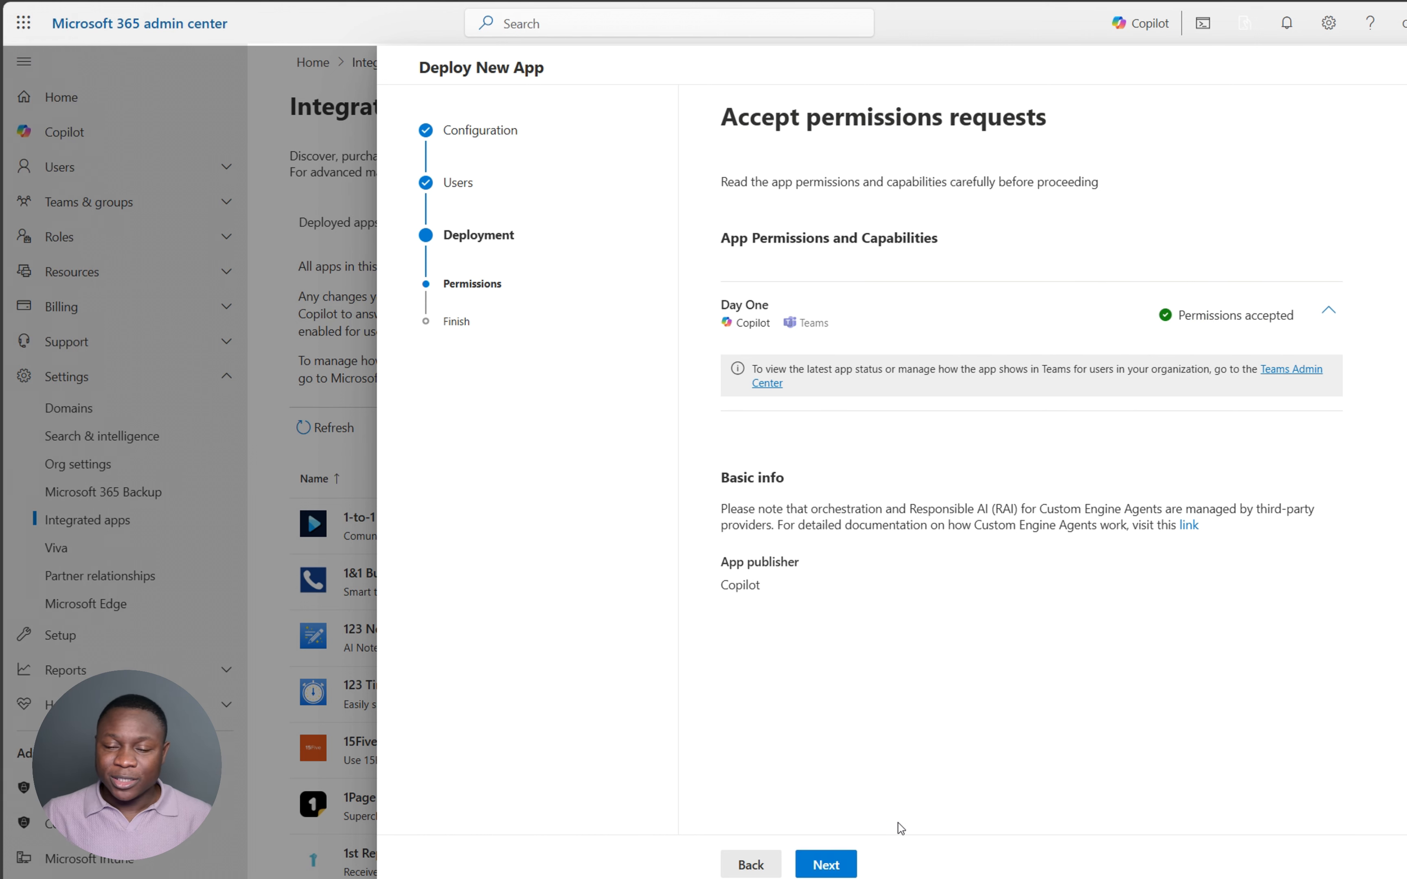
{"action": "left_click", "coordinate": [824, 864]}
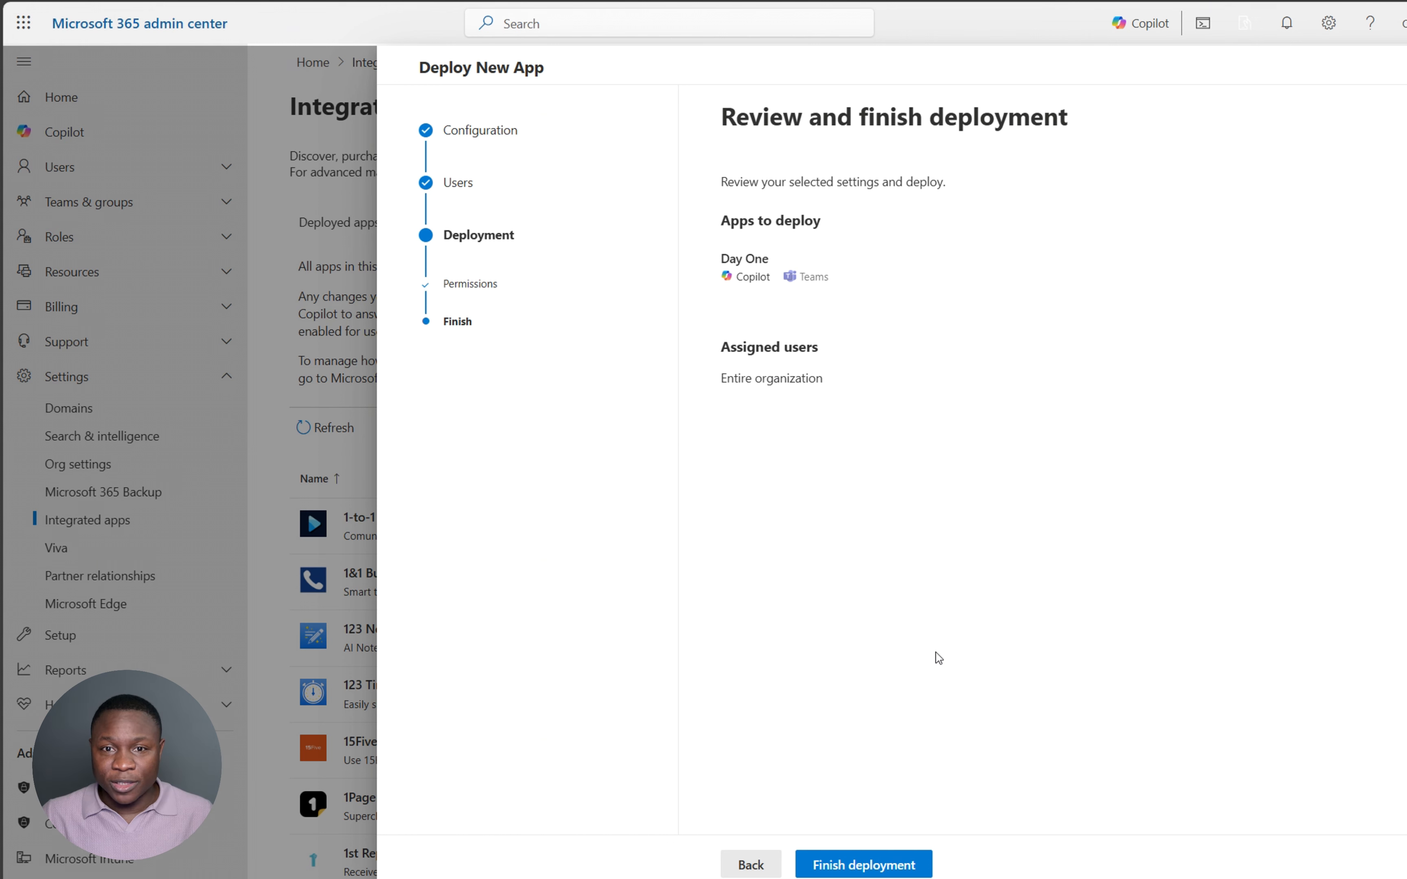
{"action": "left_click", "coordinate": [859, 867]}
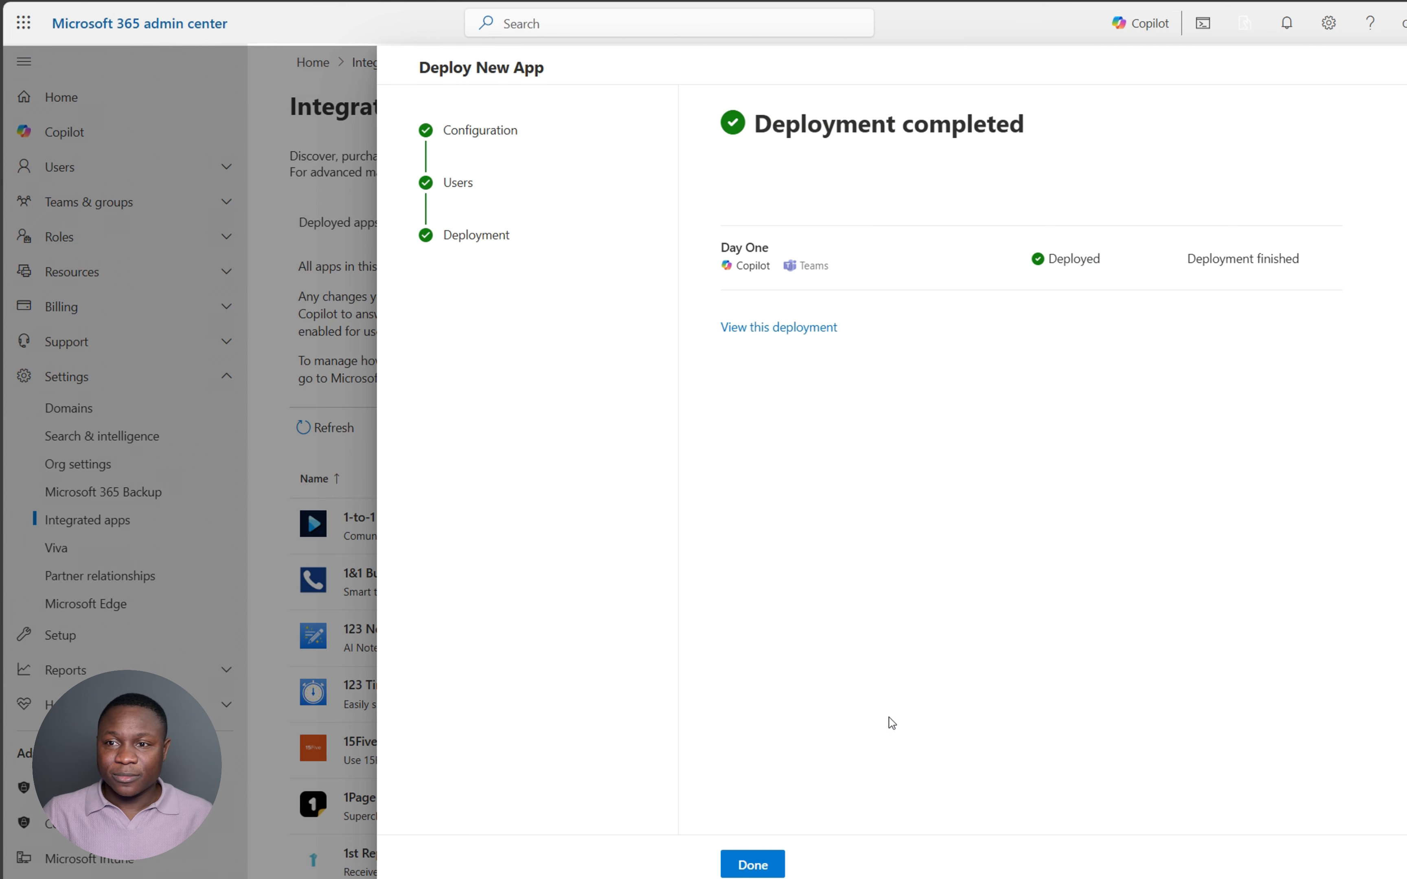
{"action": "left_click", "coordinate": [752, 865]}
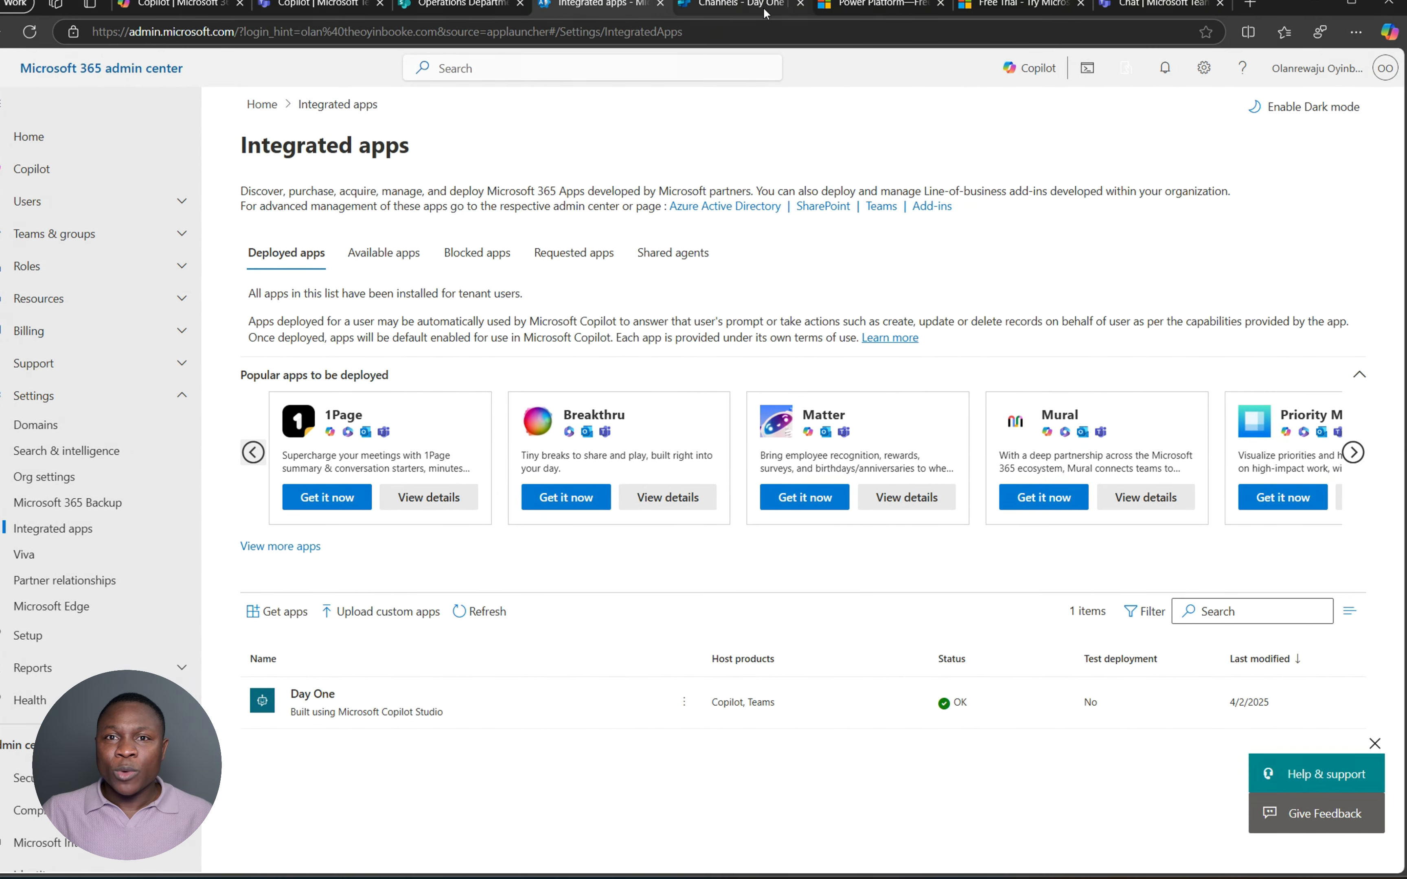
- Refresh Day One's Teams app store submission status and return to the Teams + Microsoft 365 settings
{"action": "left_click", "coordinate": [728, 6]}
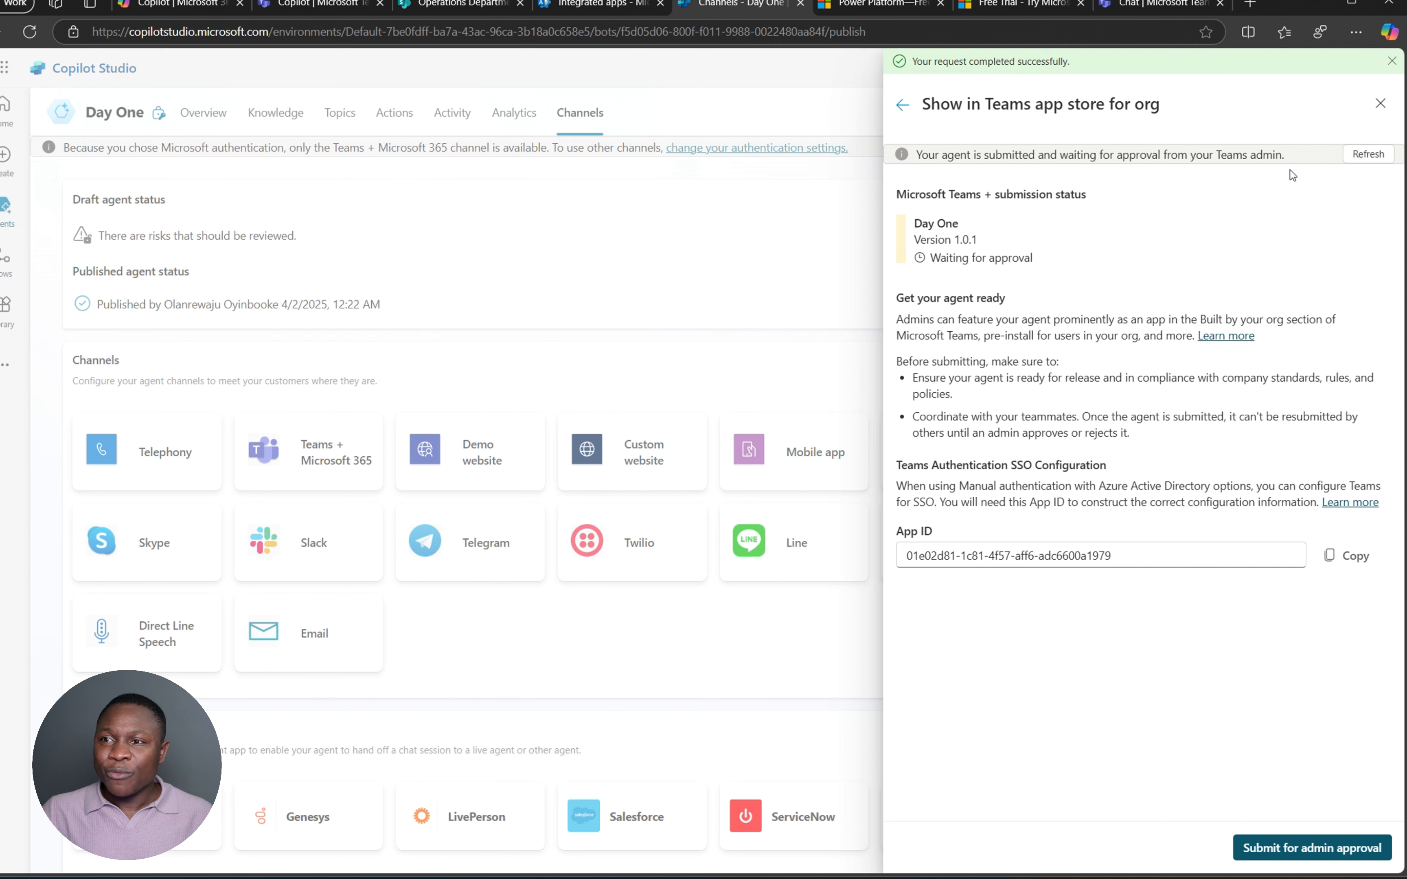
{"action": "left_click", "coordinate": [1372, 155]}
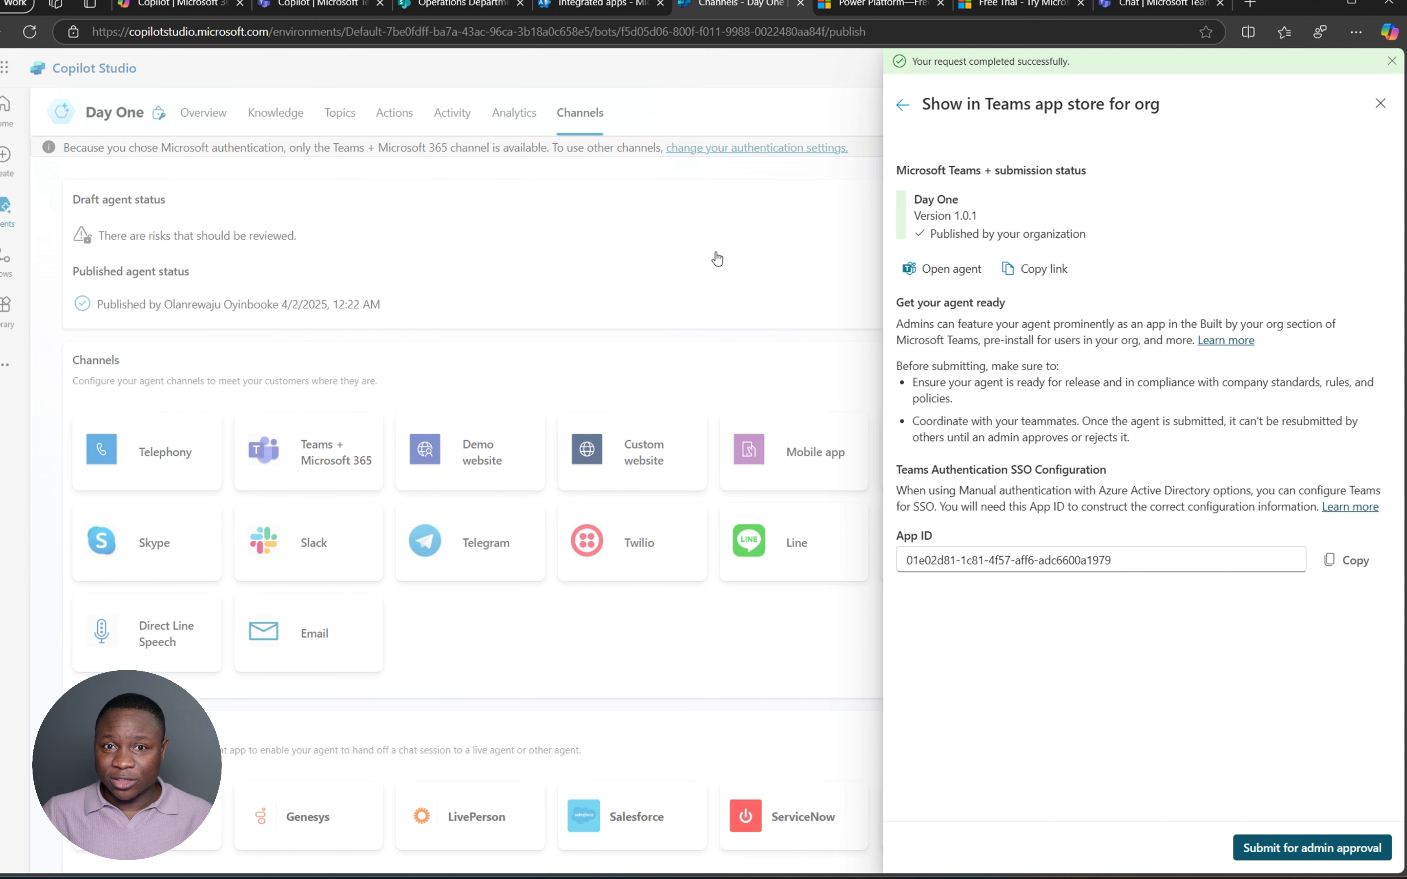
{"action": "left_click", "coordinate": [901, 105]}
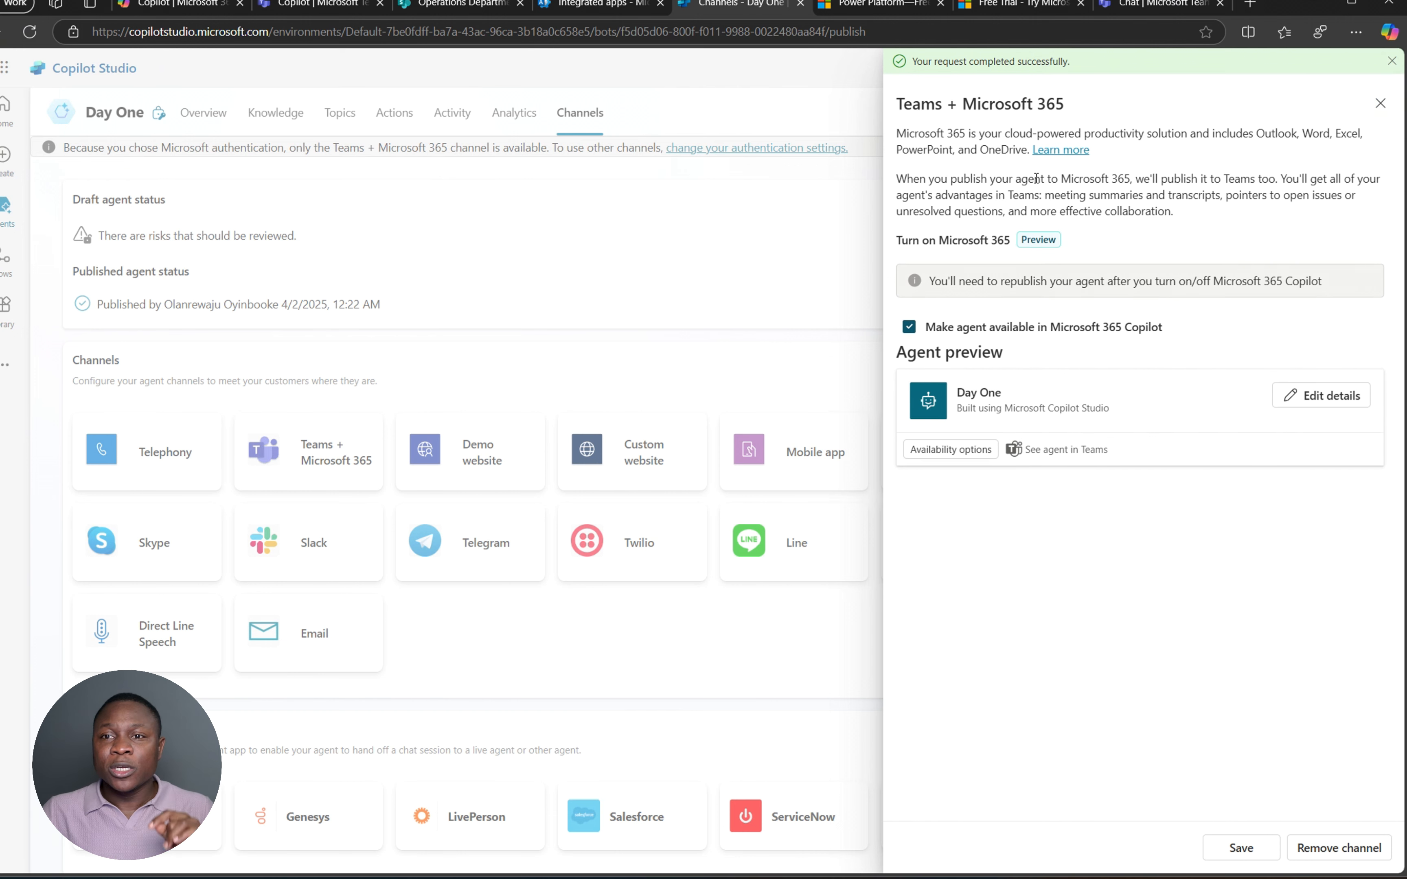
- Save the Teams + Microsoft 365 channel settings and reload the Copilot Studio page
{"action": "left_click", "coordinate": [1390, 63]}
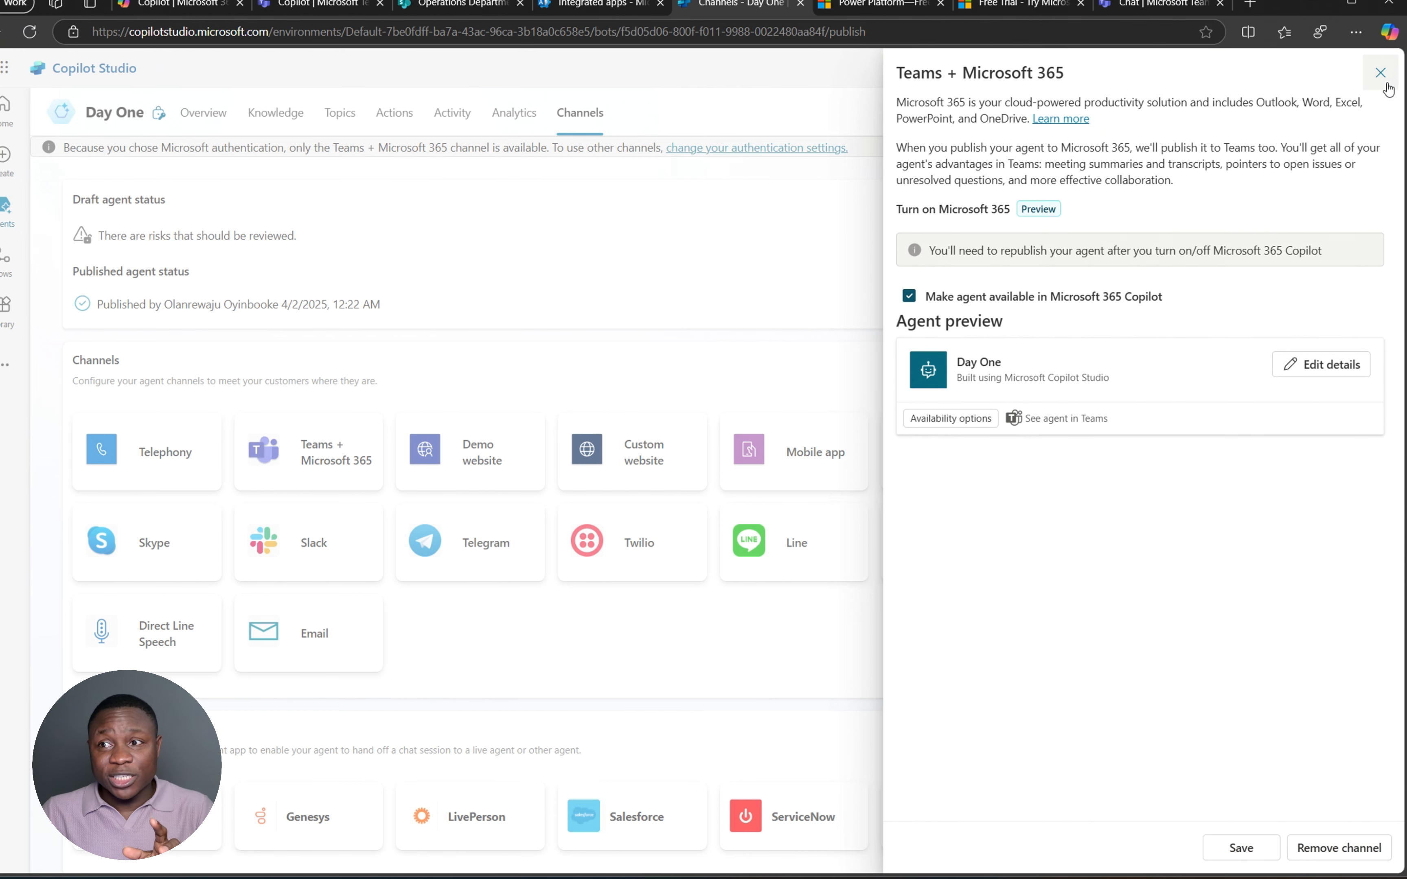
{"action": "left_click", "coordinate": [1241, 847]}
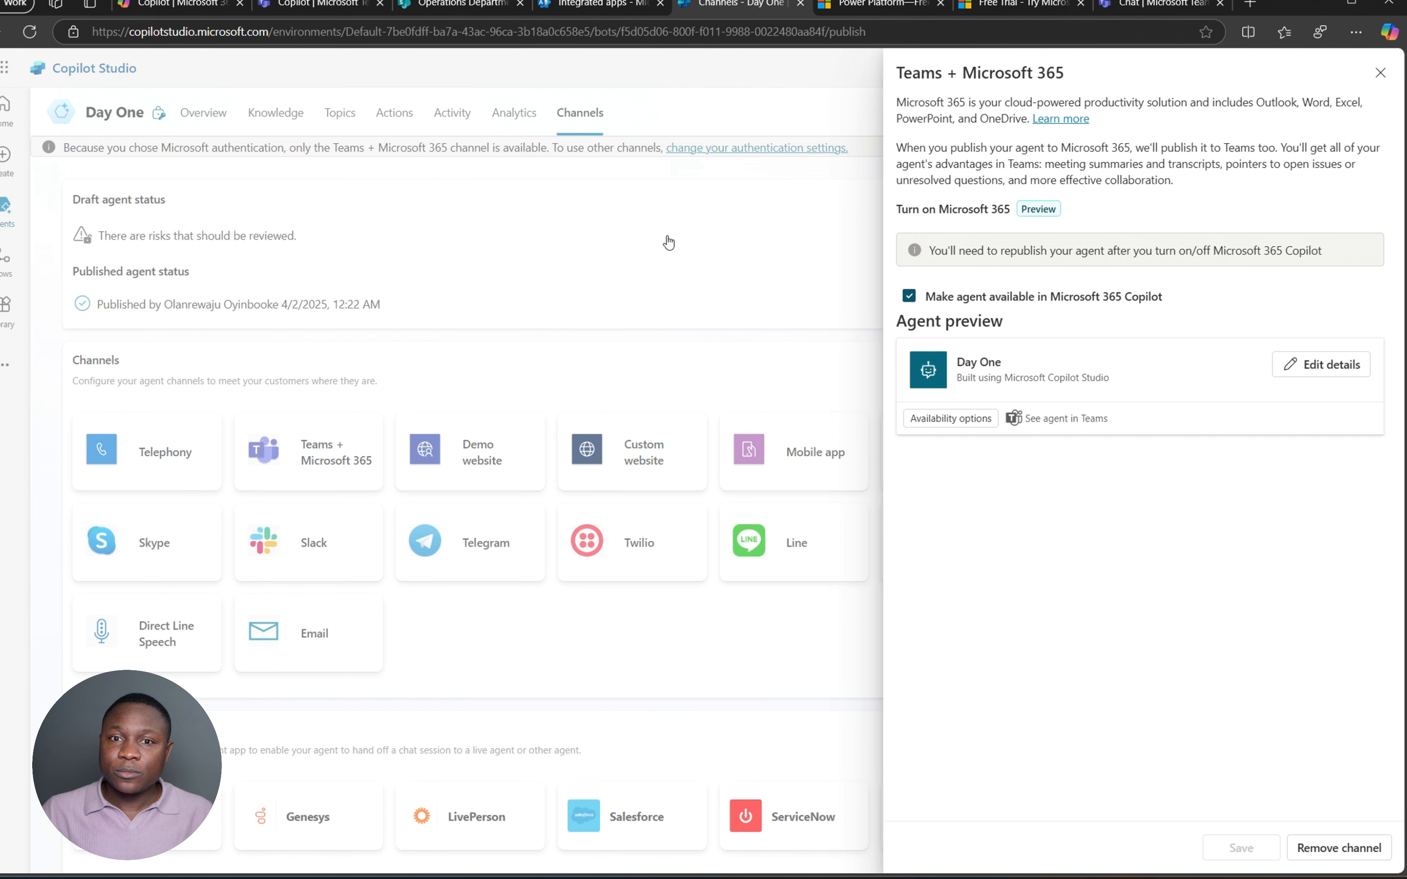
{"action": "left_click", "coordinate": [30, 38]}
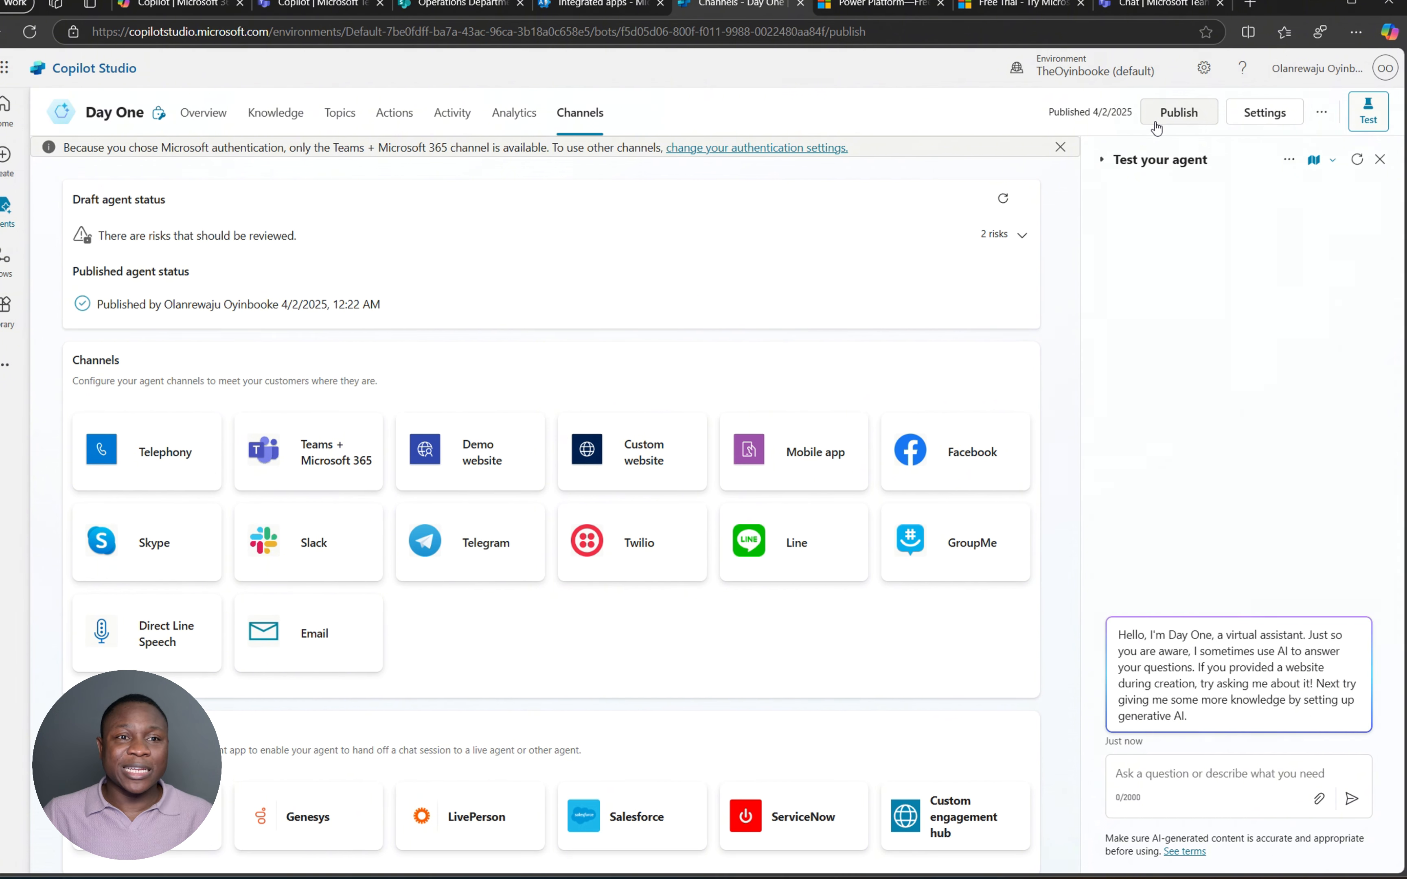
- Republish the Day One agent, dismiss the progress notice, and view its Overview page
{"action": "left_click", "coordinate": [1171, 119]}
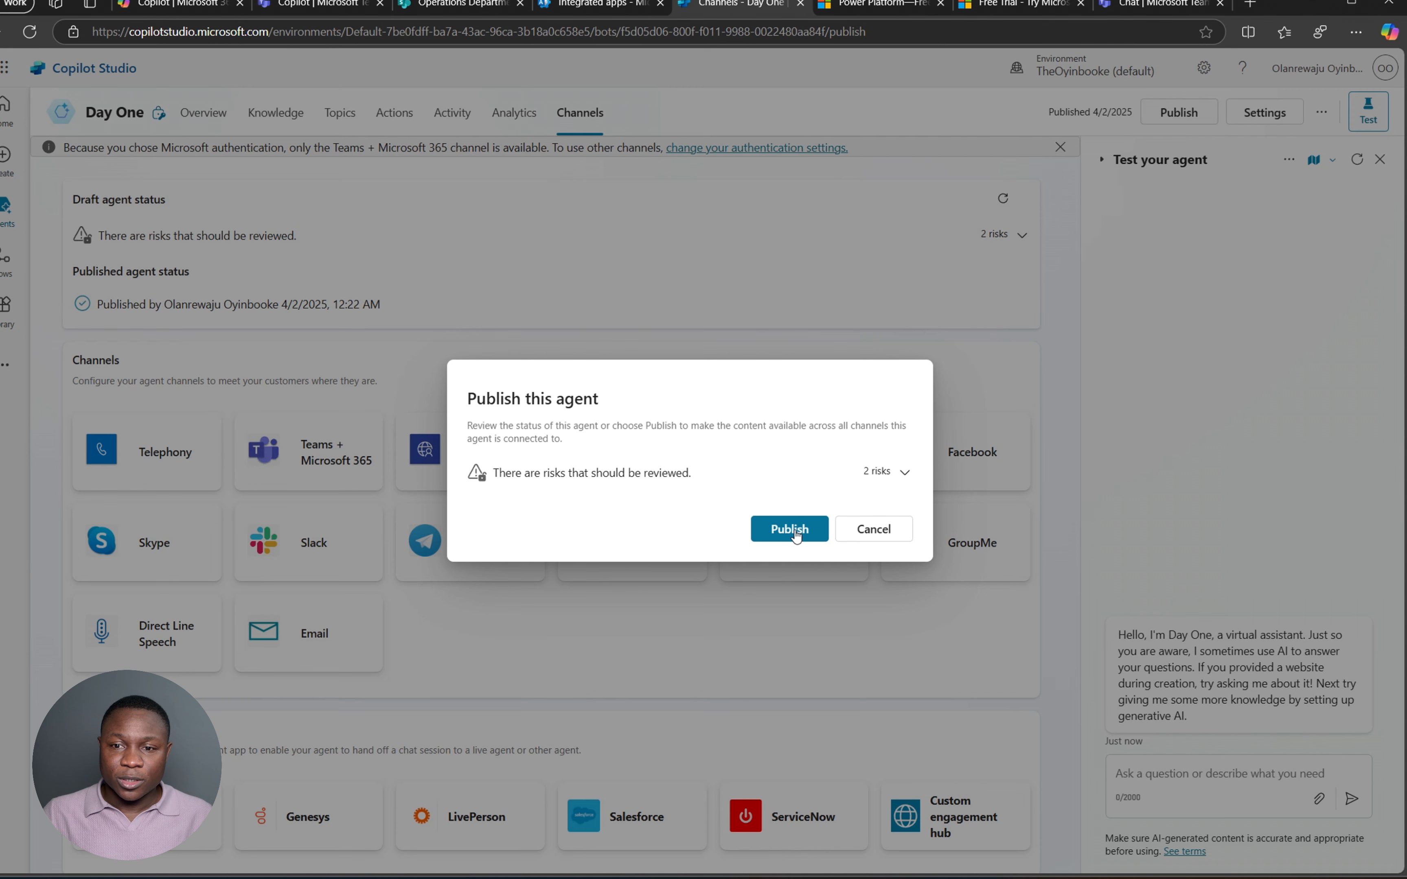
{"action": "left_click", "coordinate": [797, 532]}
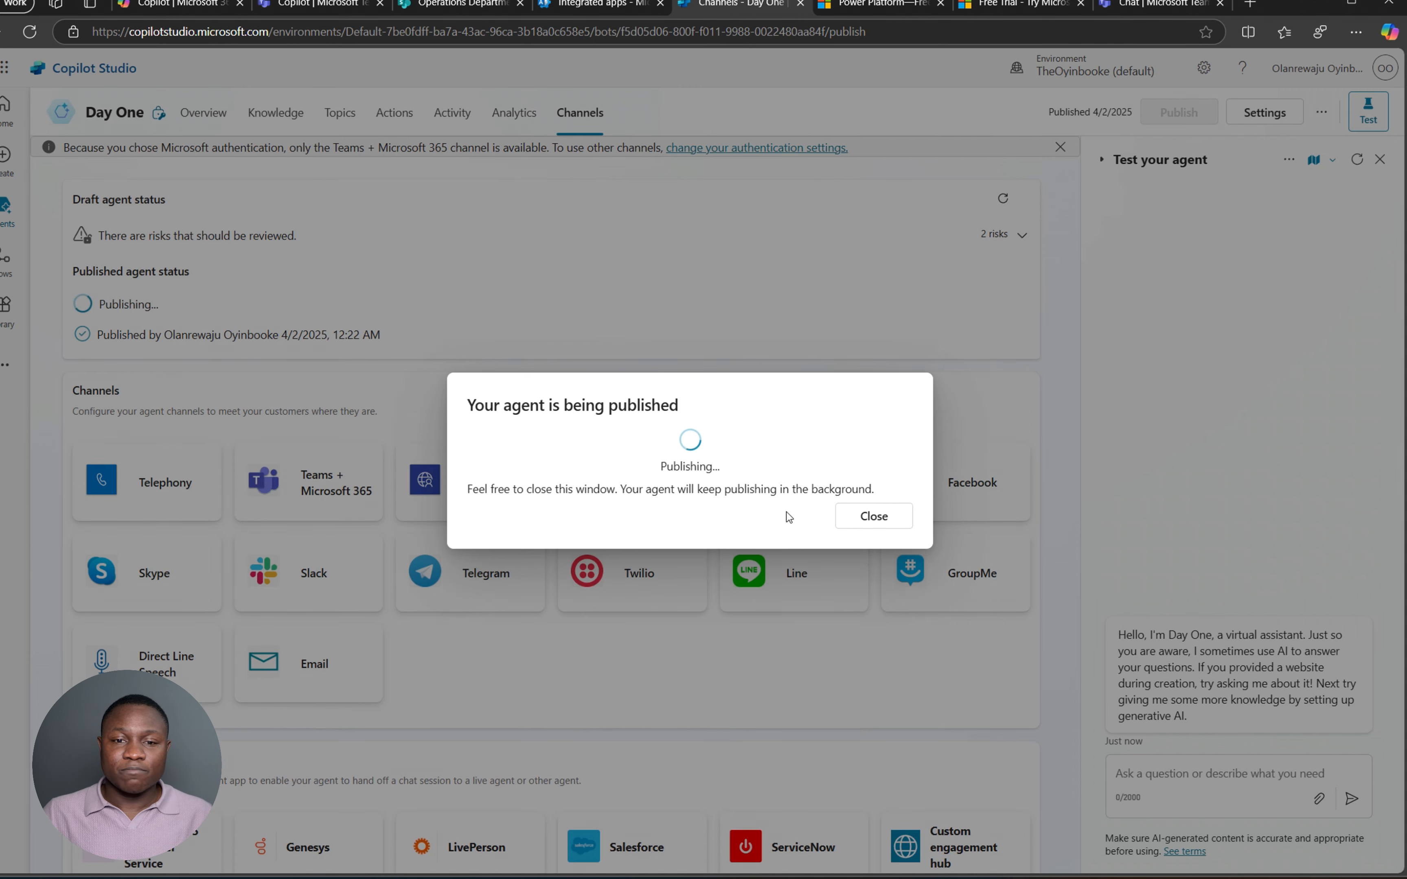
{"action": "left_click", "coordinate": [874, 517]}
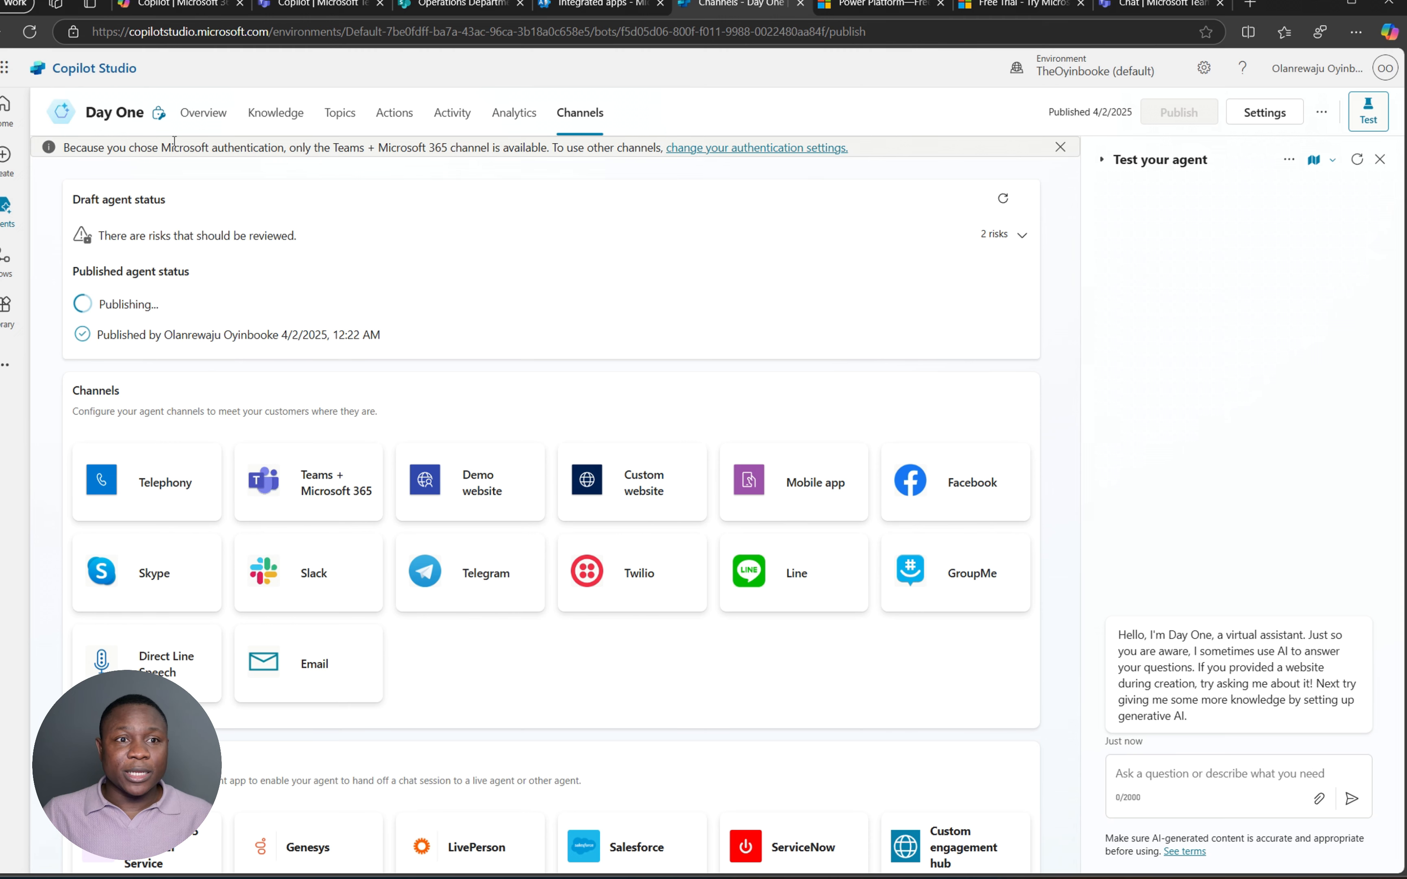
{"action": "left_click", "coordinate": [201, 113]}
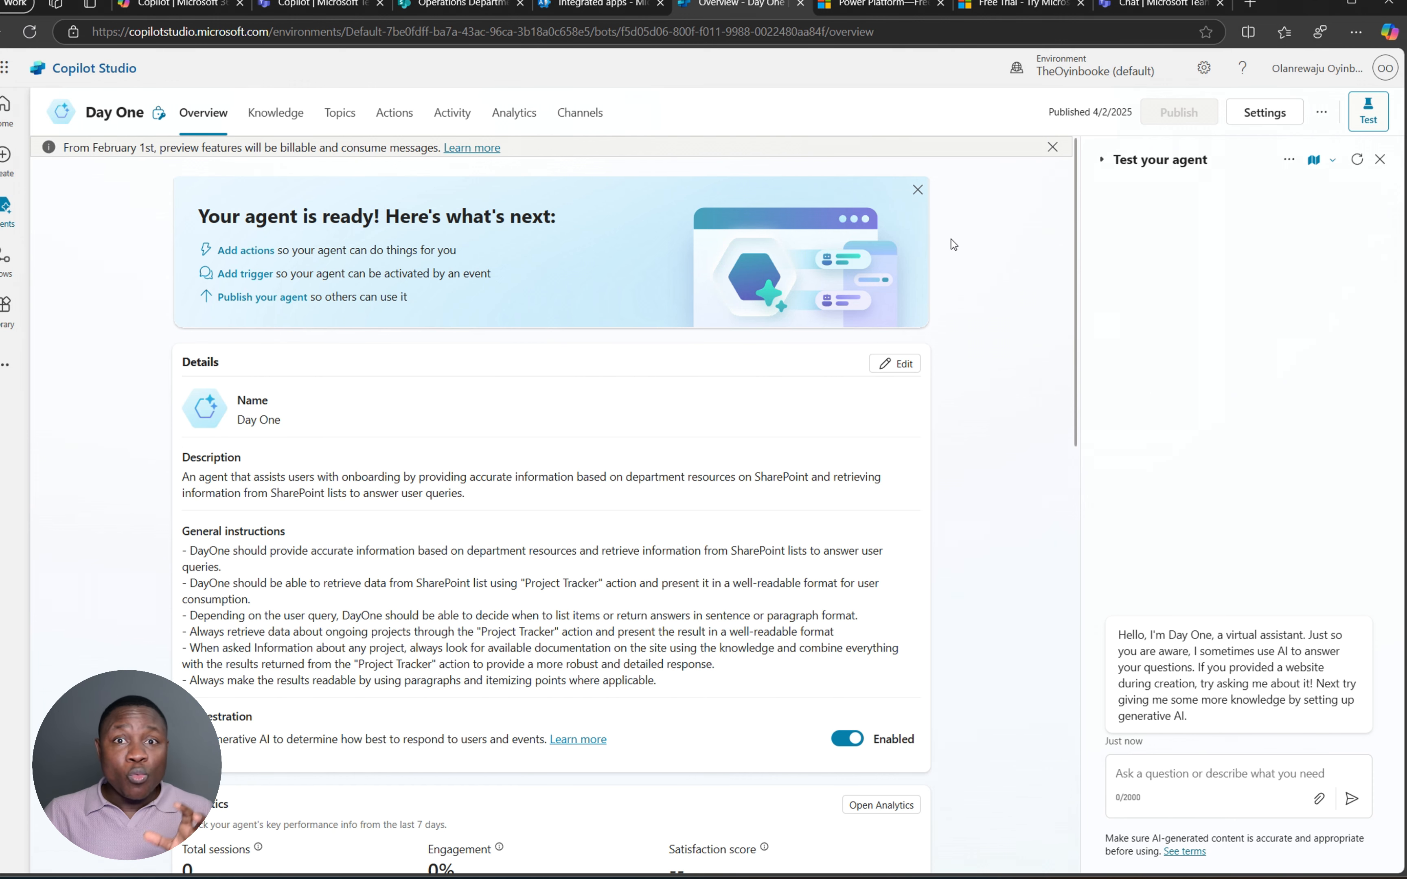
- Rearrange browser tabs and close the extra Teams Copilot pages, returning to the Teams chat
{"action": "left_click", "coordinate": [180, 5]}
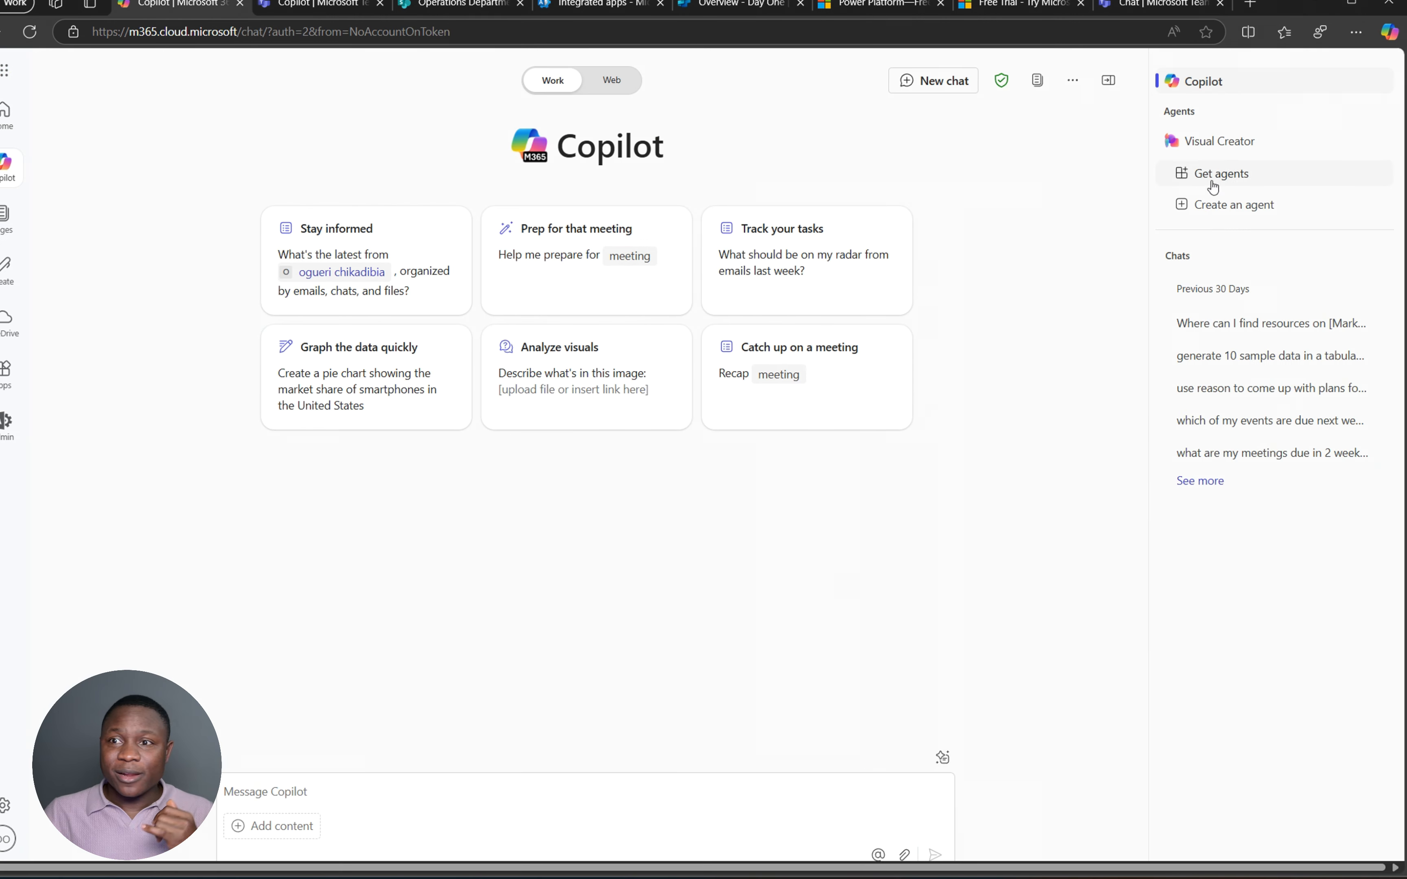
{"action": "left_click_drag", "start_coordinate": [1145, 8], "coordinate": [311, 7]}
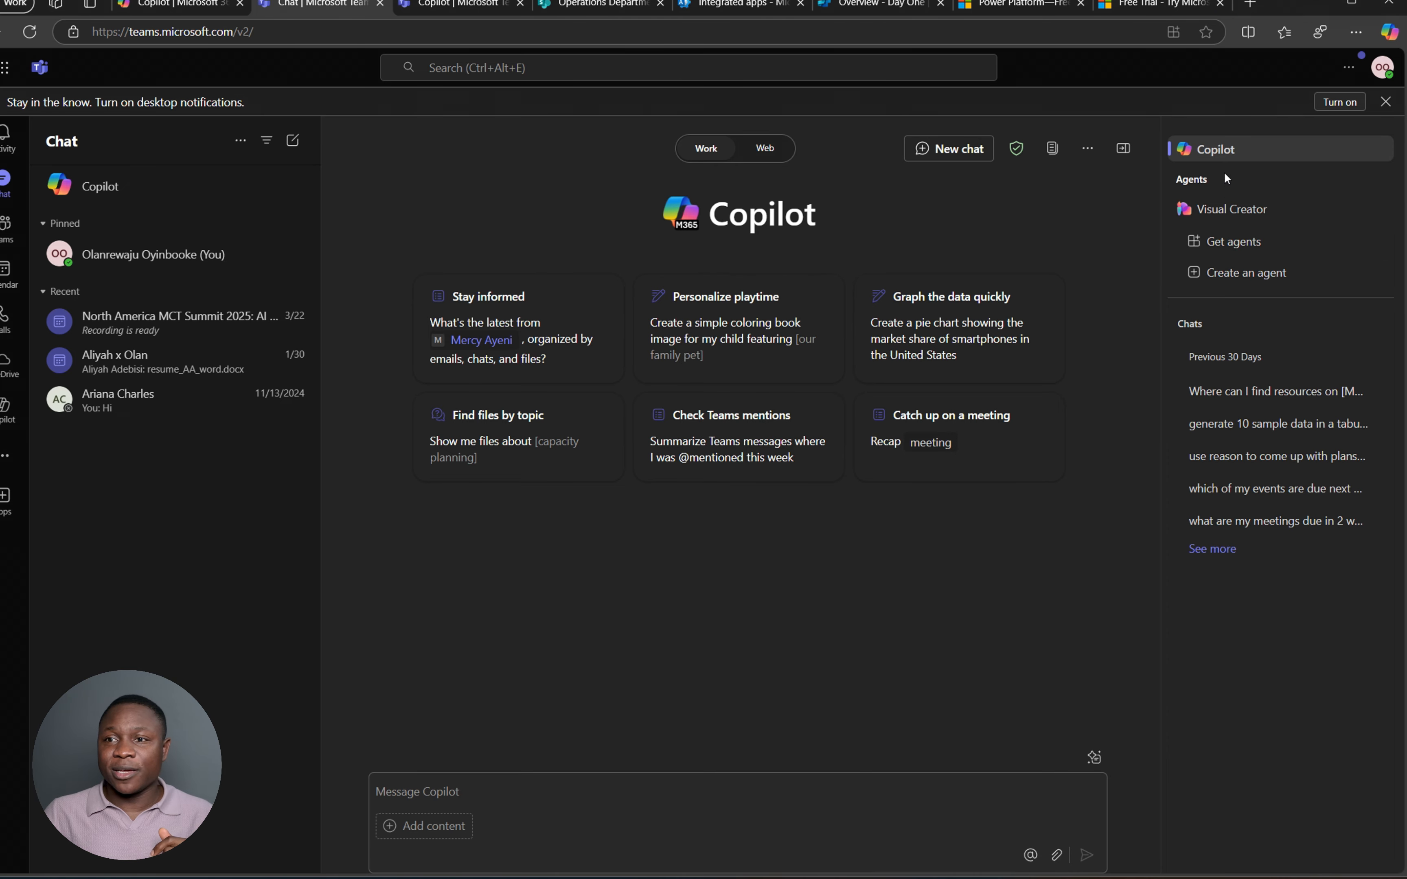
{"action": "left_click", "coordinate": [864, 12]}
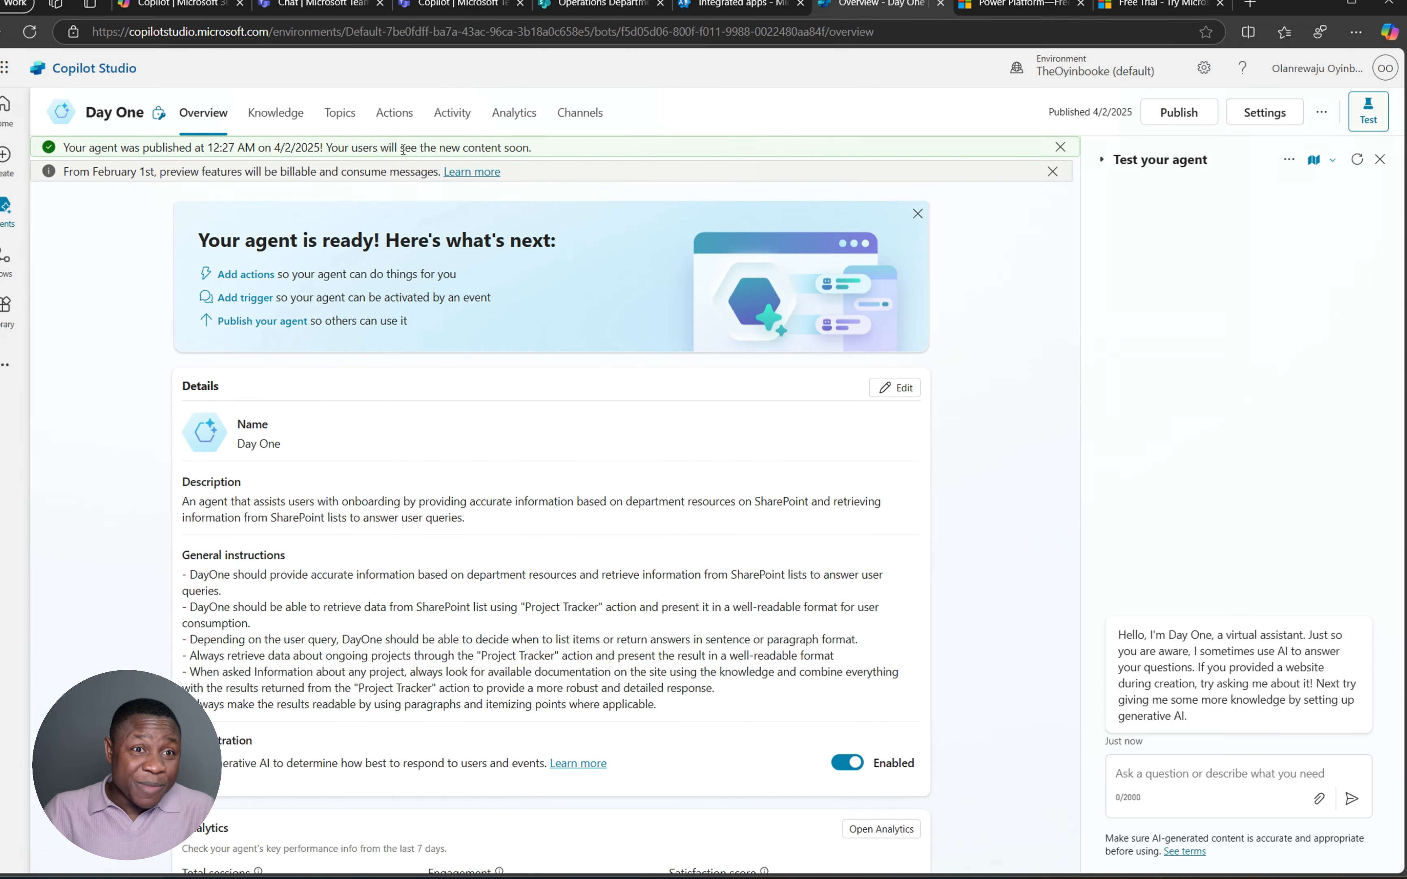
{"action": "left_click", "coordinate": [183, 12]}
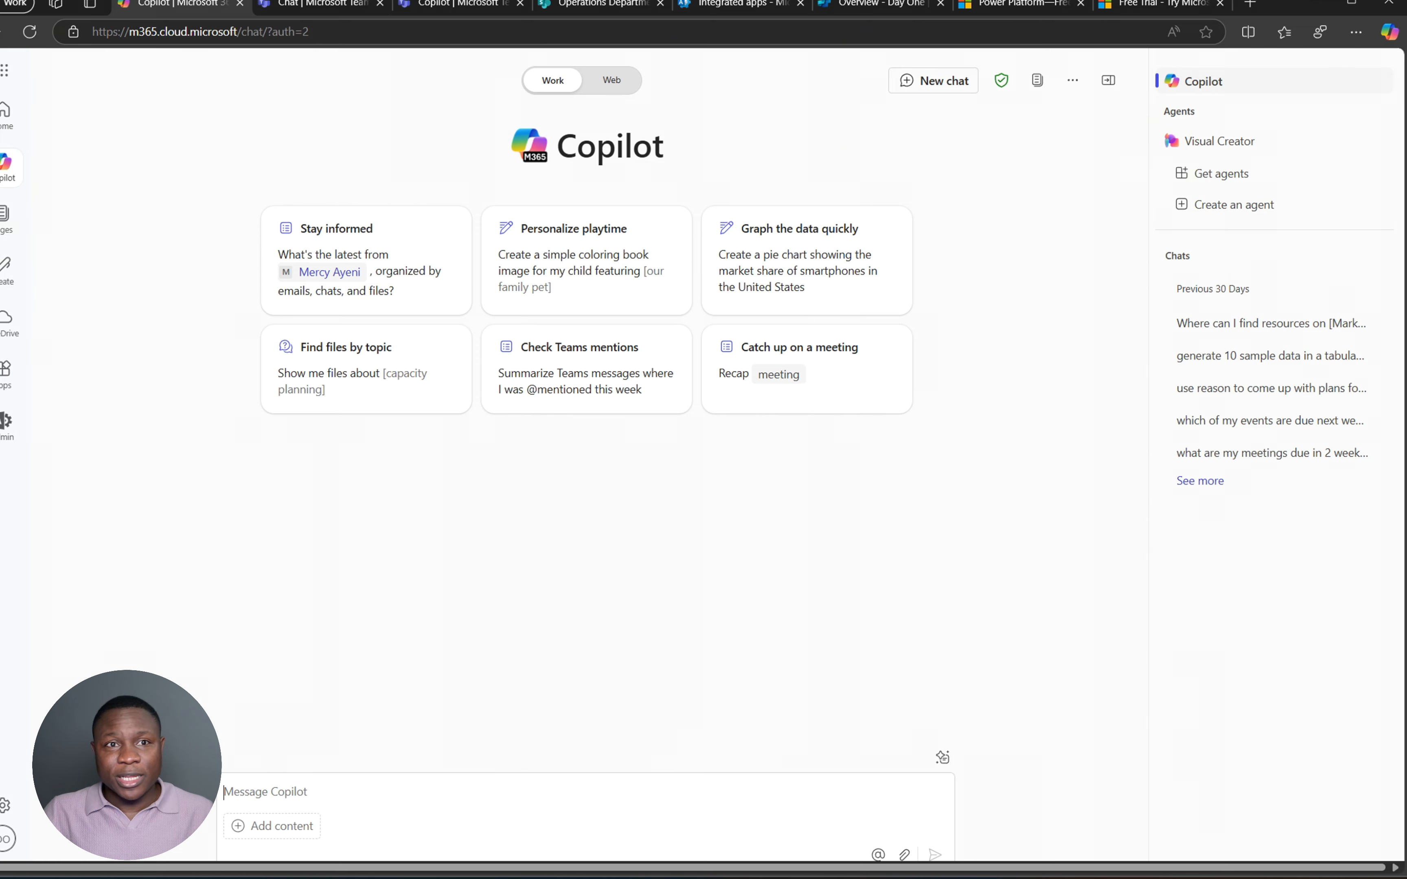
{"action": "left_click", "coordinate": [435, 5]}
{"action": "left_click", "coordinate": [520, 4]}
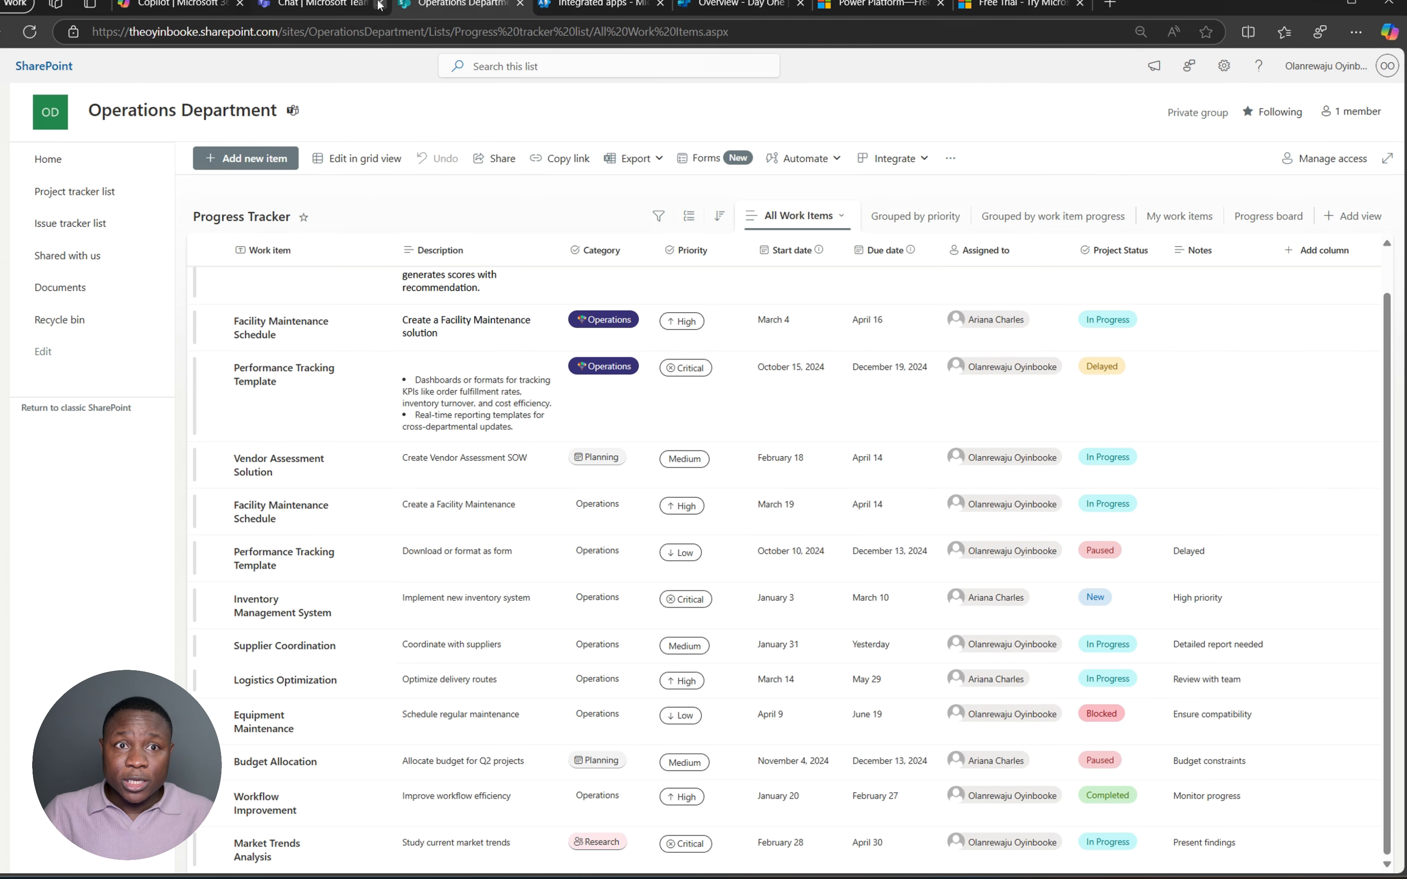
{"action": "left_click", "coordinate": [331, 10]}
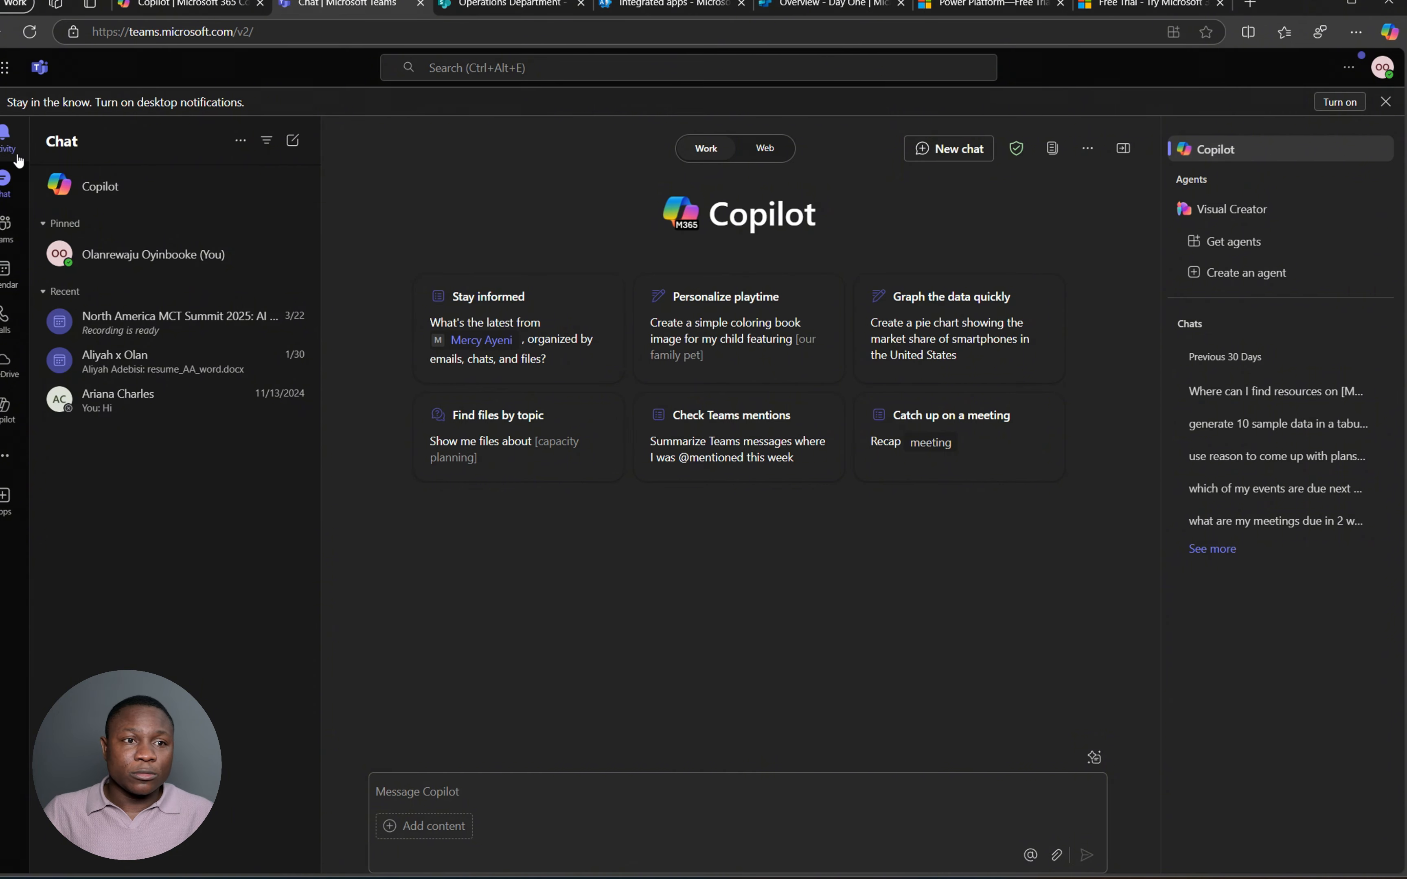
- Reload Teams and open the Copilot chat so Day One shows among the agents
{"action": "left_click", "coordinate": [6, 407]}
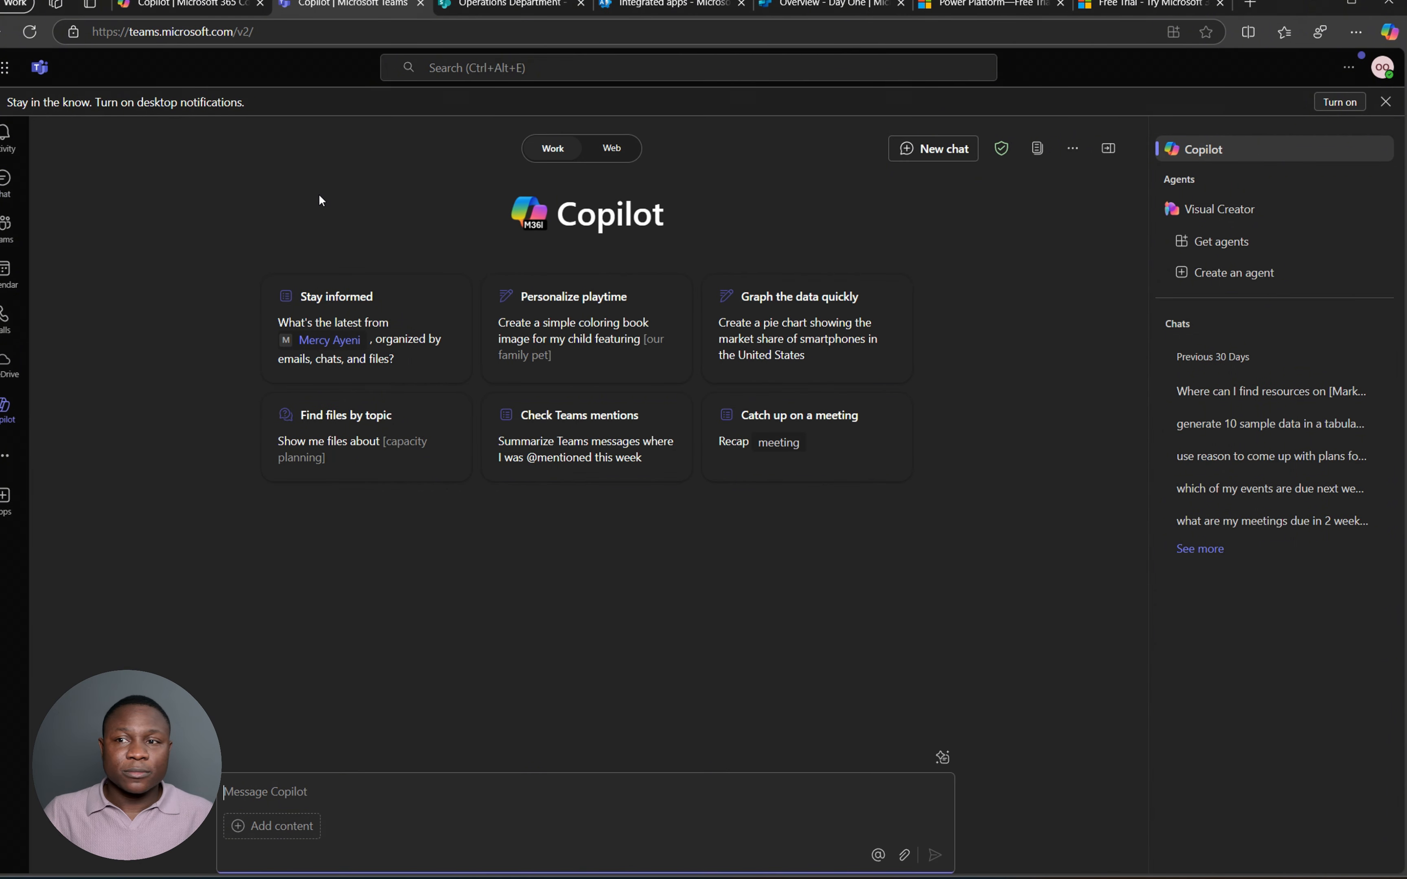
{"action": "left_click", "coordinate": [32, 33]}
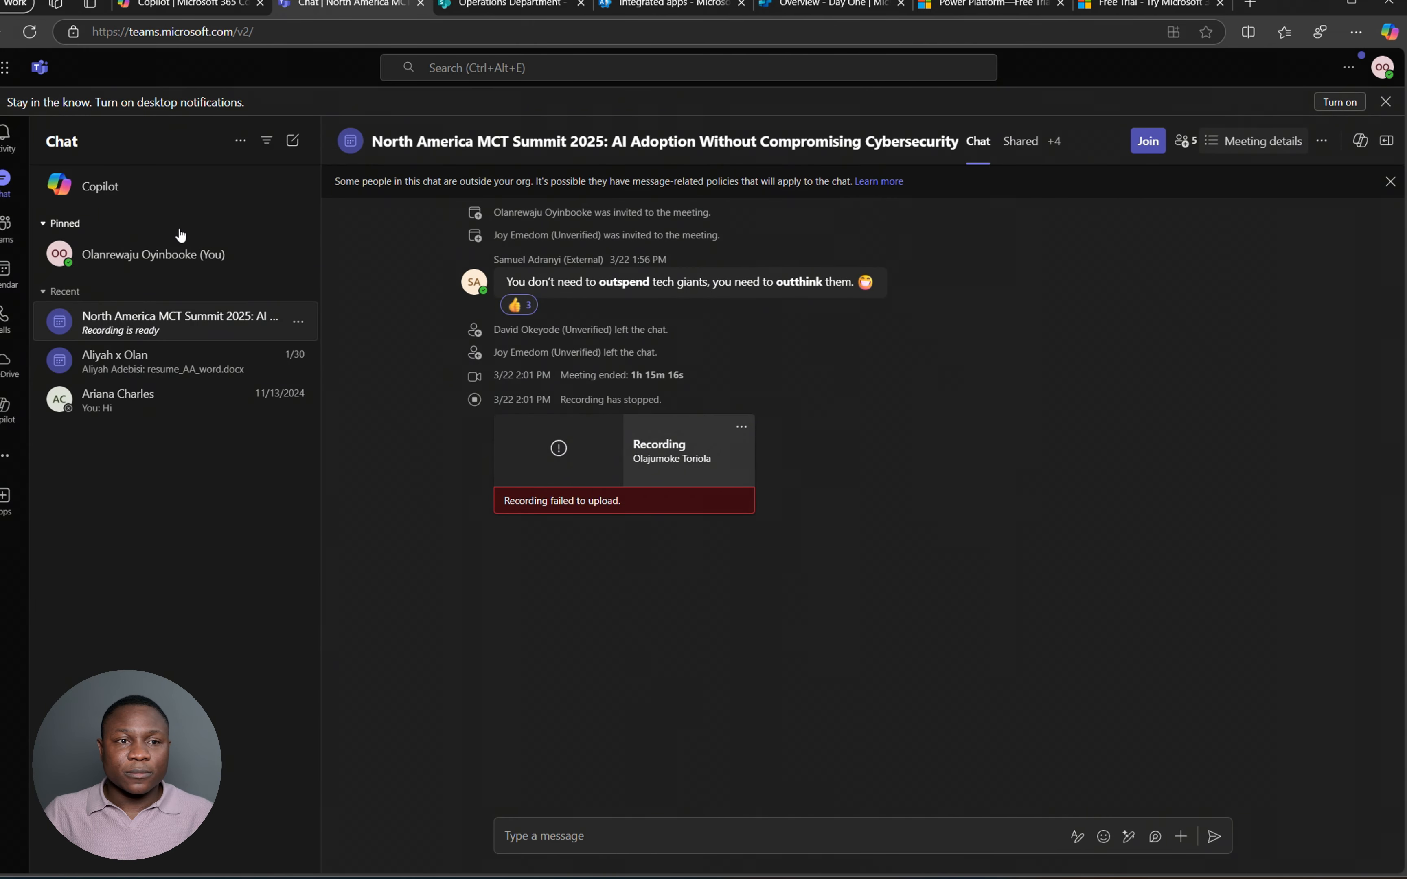
{"action": "left_click", "coordinate": [113, 256]}
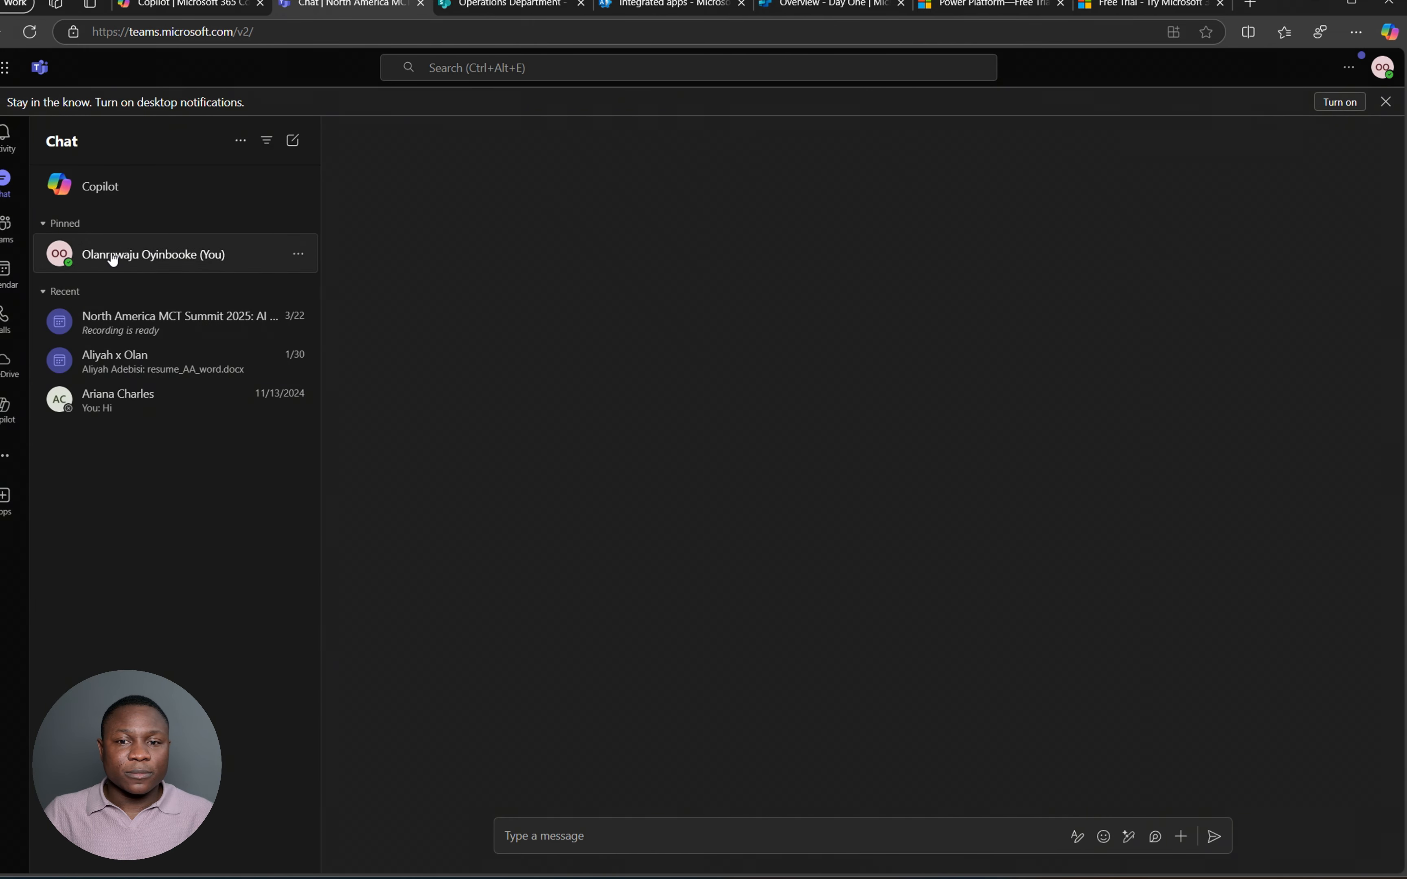
{"action": "left_click", "coordinate": [114, 190]}
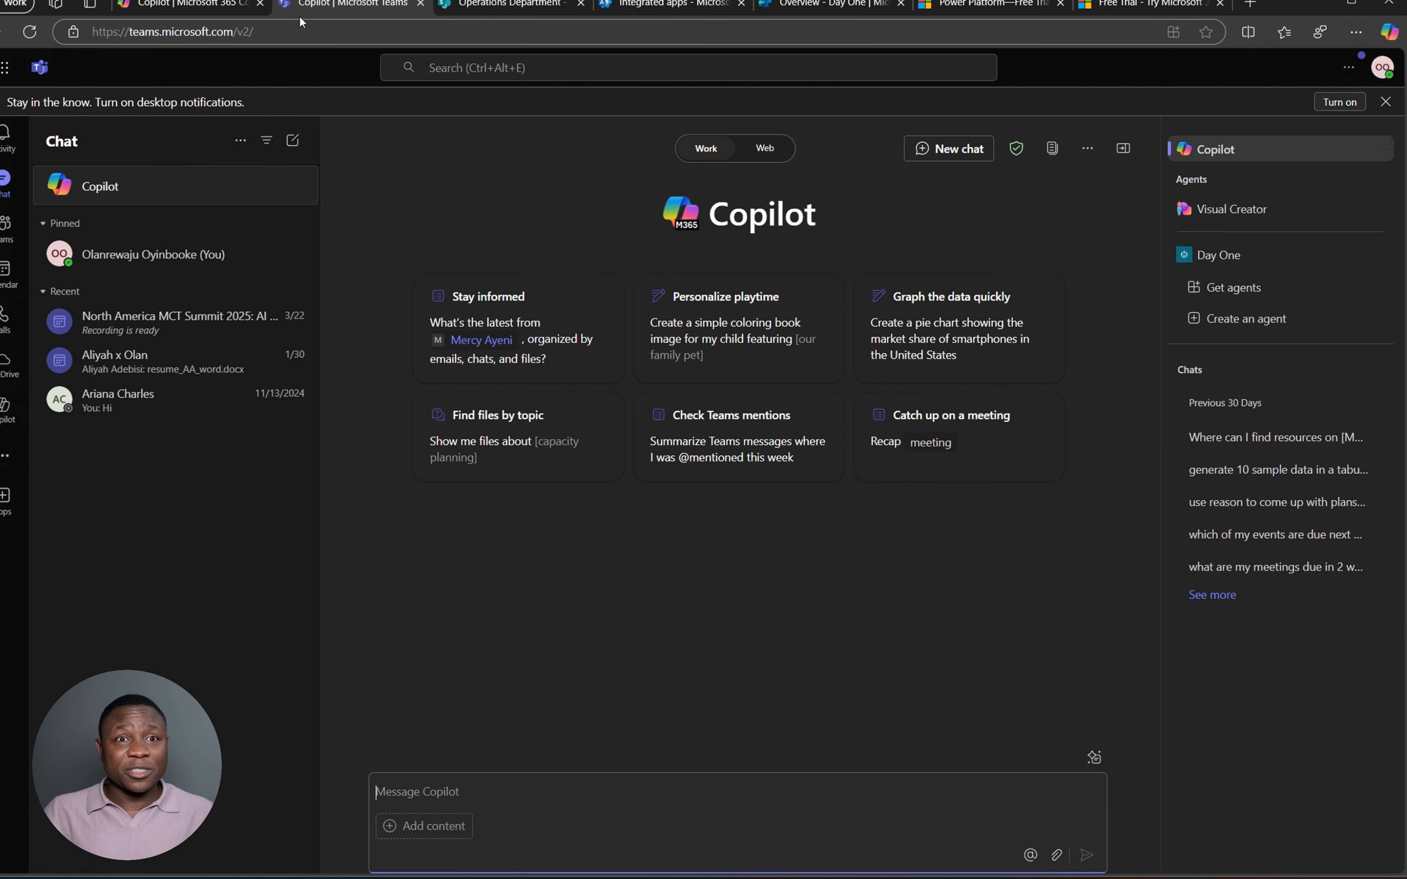
- Reload Microsoft 365 Copilot, open Day One, and send the 'List my Ongoing projects' starter prompt
{"action": "left_click", "coordinate": [205, 5]}
{"action": "left_click", "coordinate": [30, 31]}
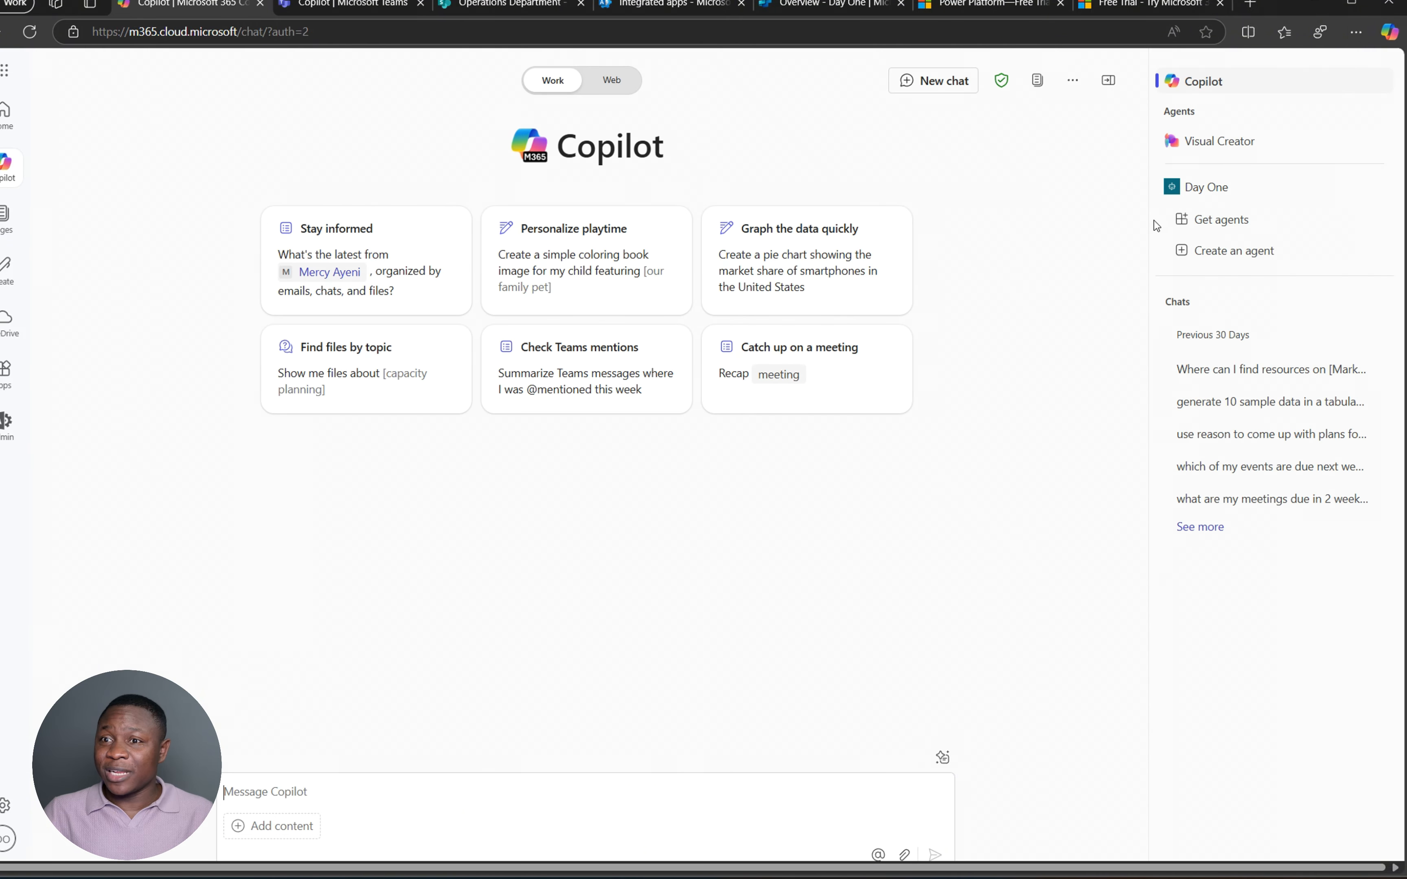
{"action": "left_click", "coordinate": [1179, 188]}
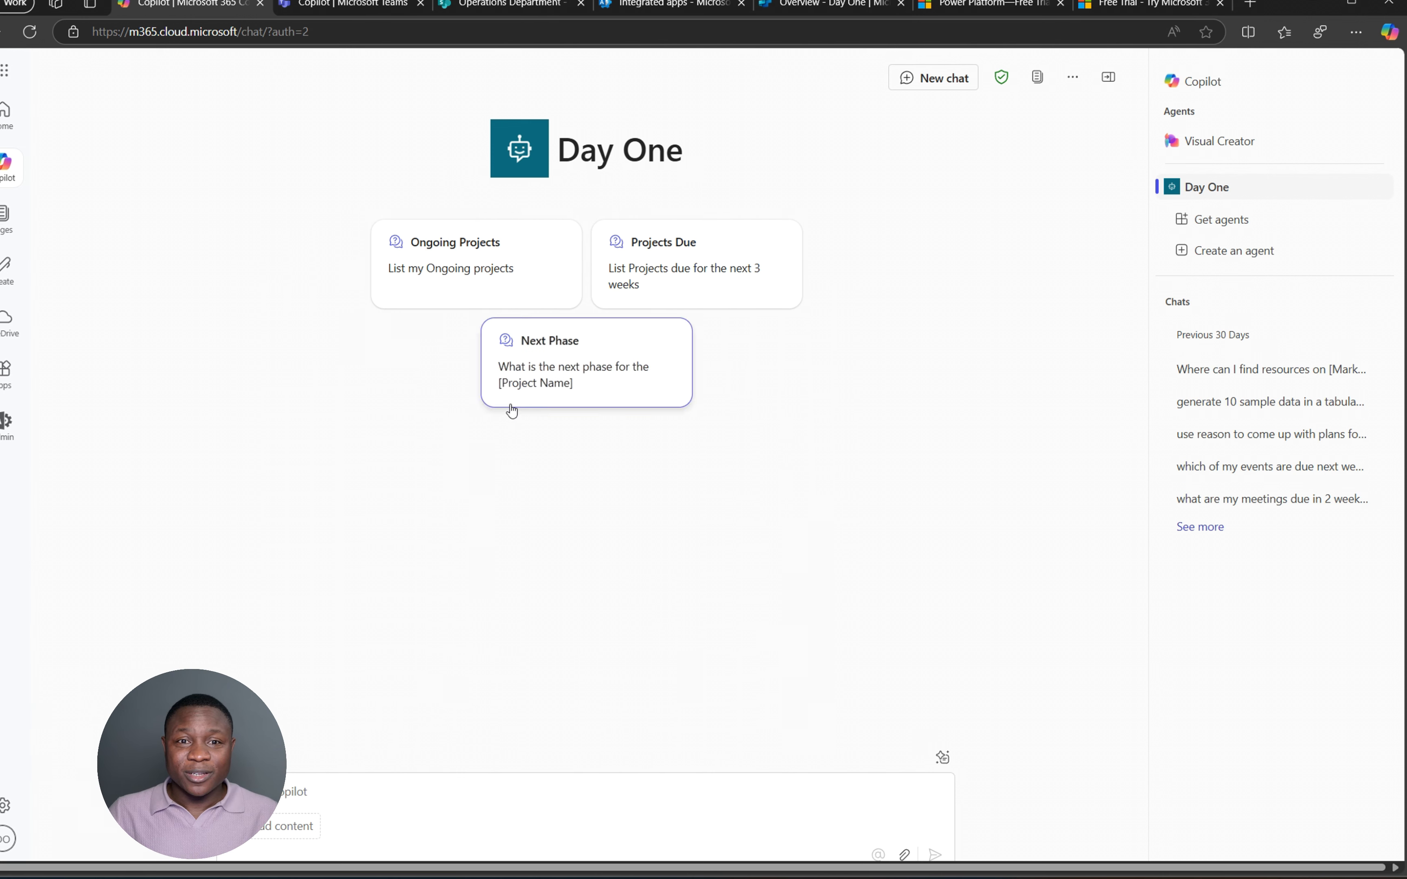
{"action": "left_click", "coordinate": [511, 258]}
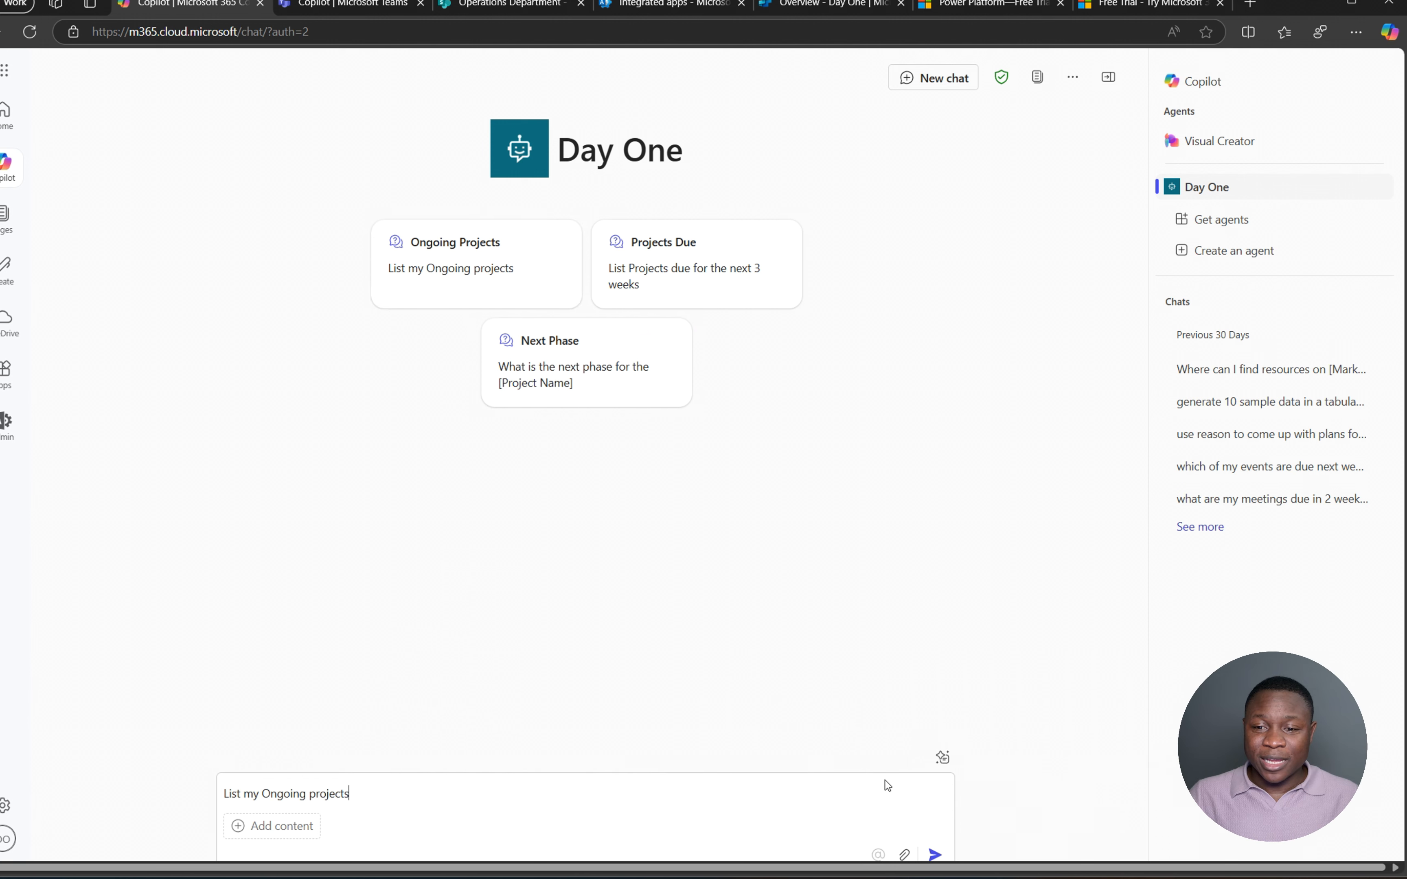
{"action": "left_click", "coordinate": [934, 855]}
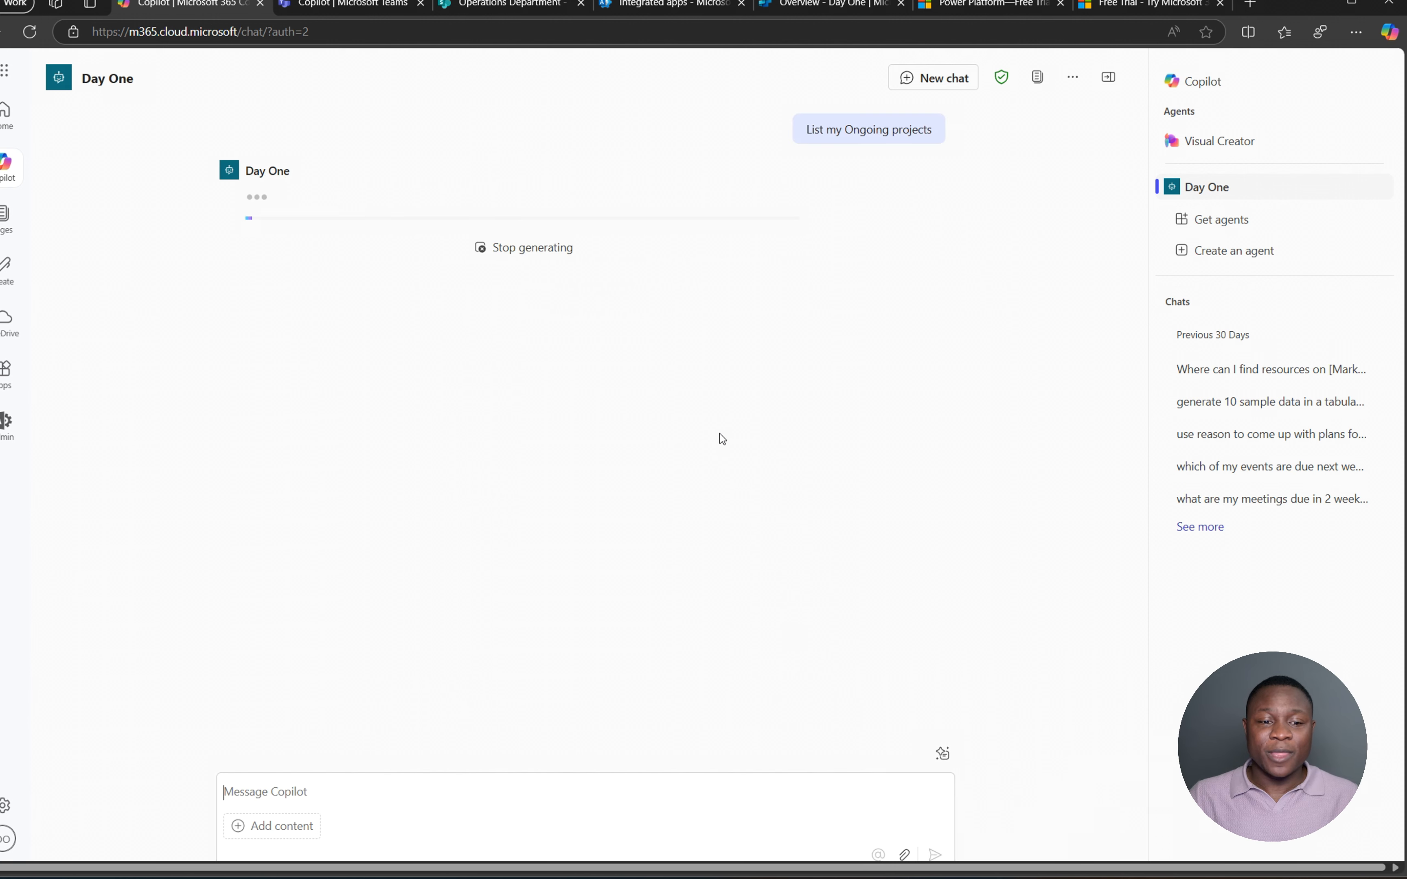
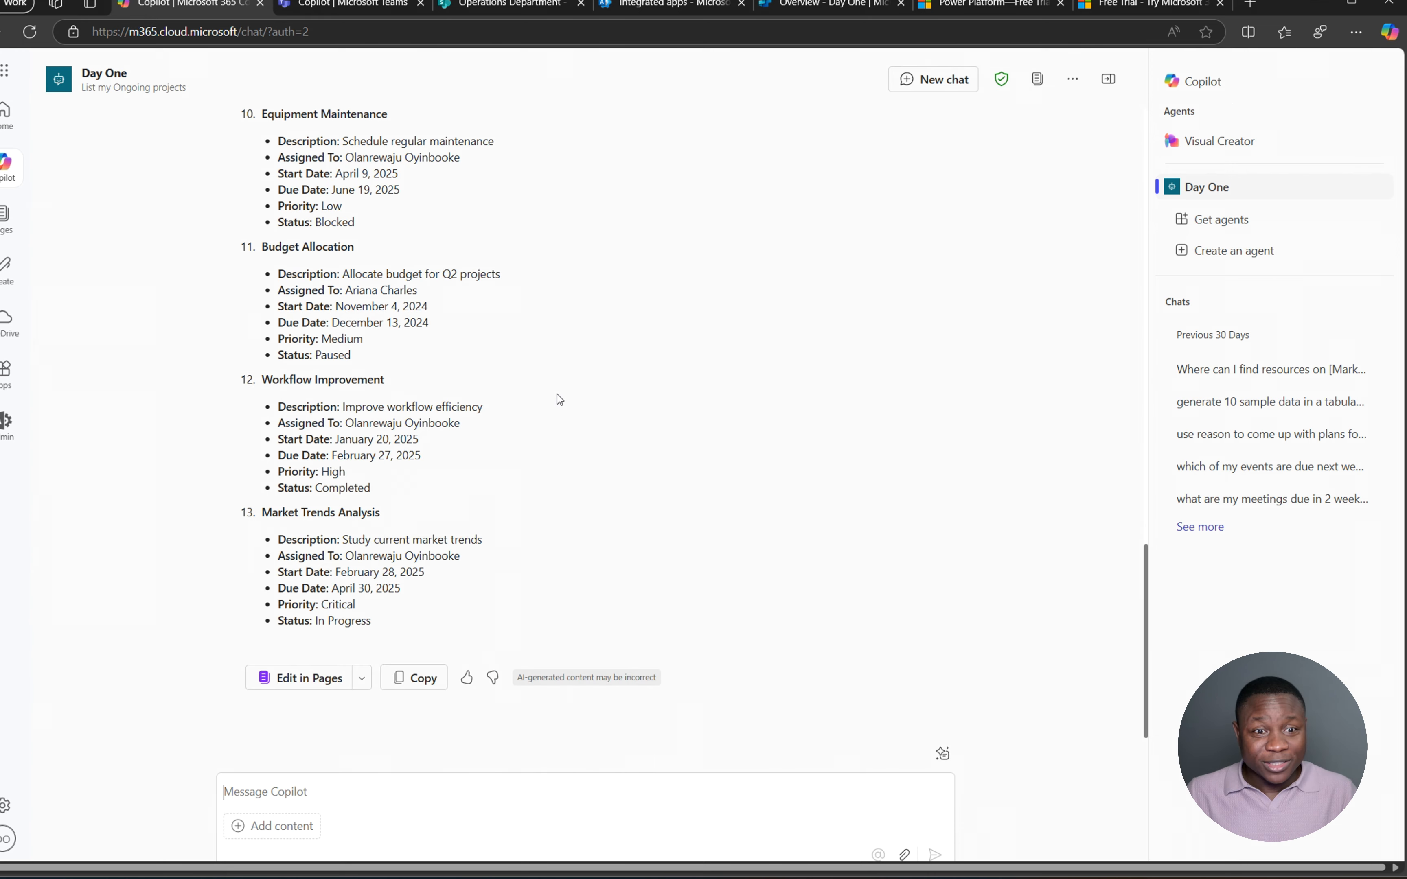
- Write, without sending, 'list only projects assigned to' followed by the team member's name
{"action": "scroll", "coordinate": [565, 401], "scroll_direction": "up", "scroll_amount": 10}
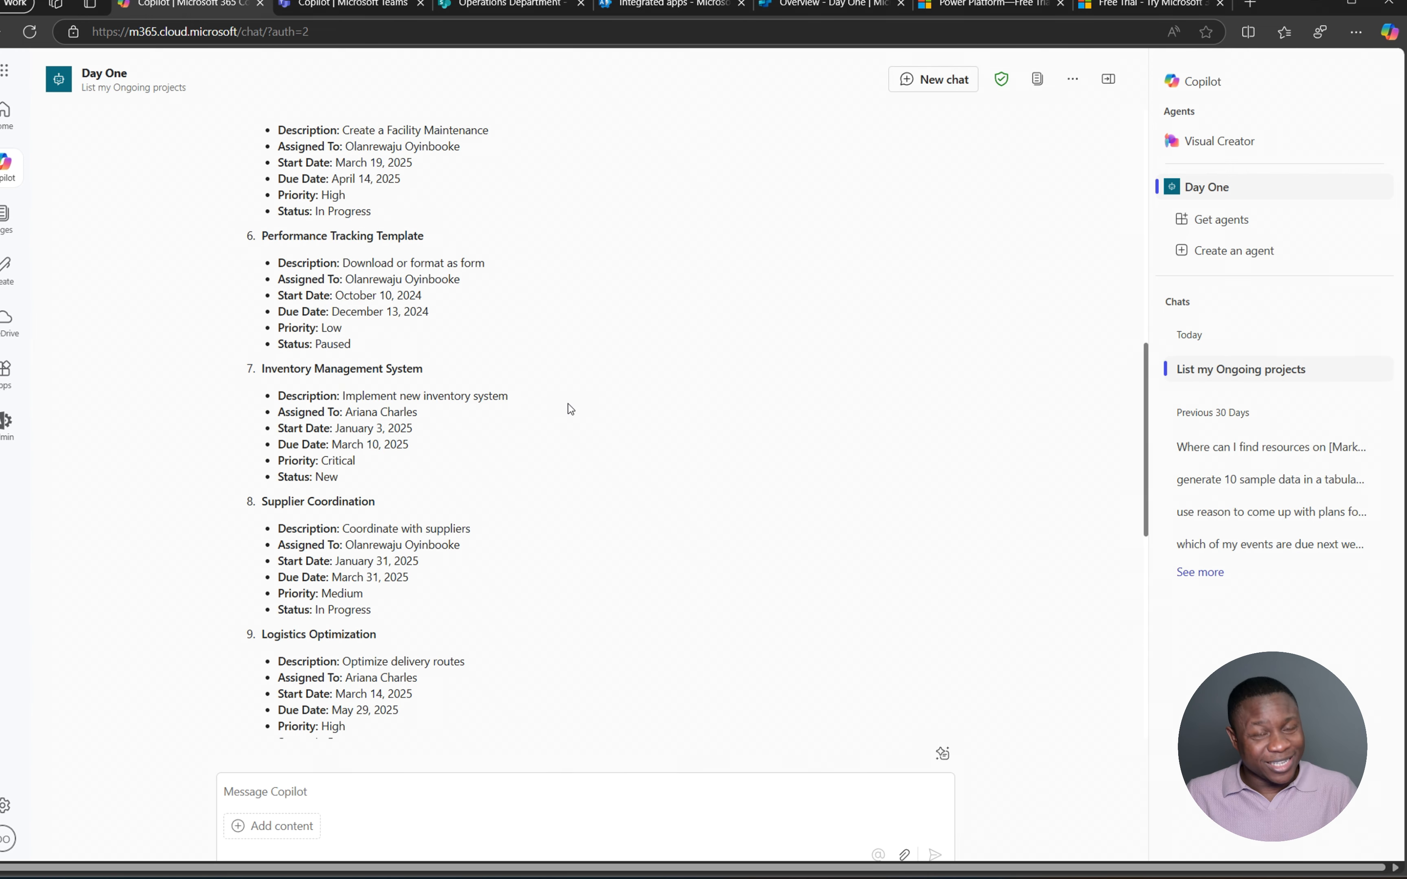
{"action": "scroll", "coordinate": [567, 402], "scroll_direction": "up", "scroll_amount": 10}
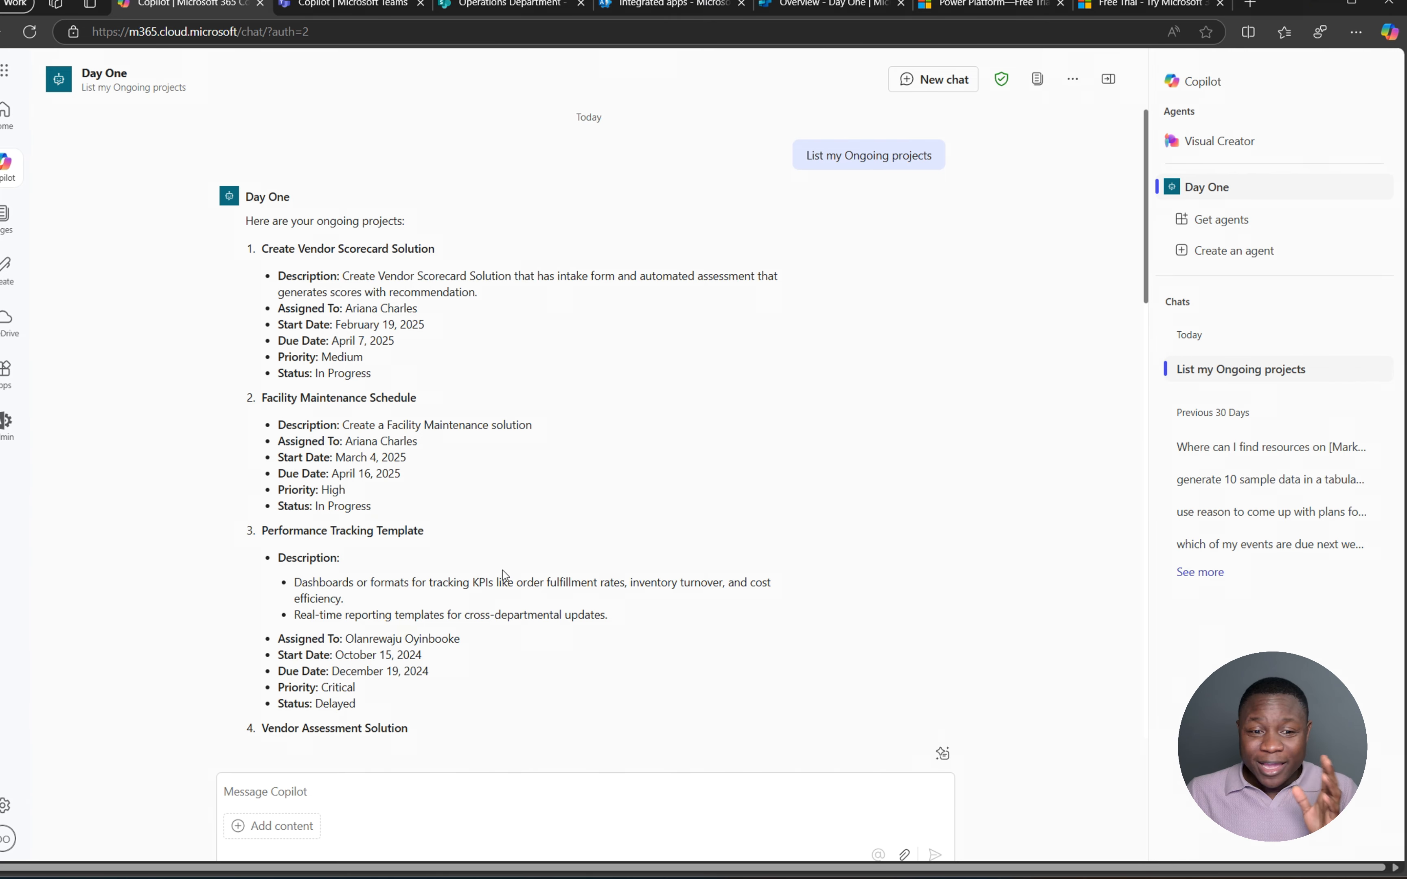
{"action": "left_click", "coordinate": [370, 788]}
{"action": "type", "text": "list "}
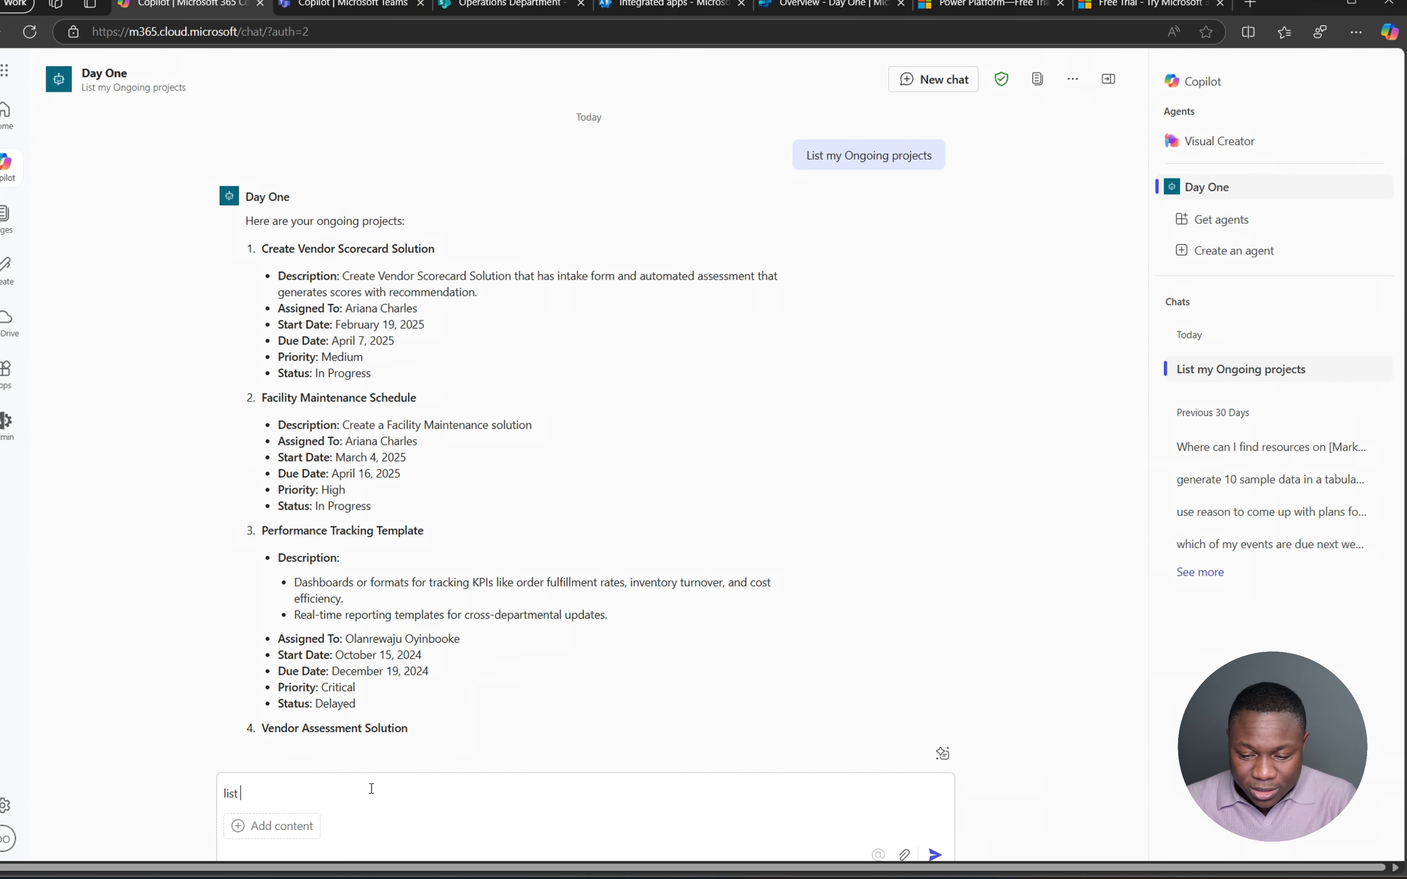
{"action": "type", "text": "only project"}
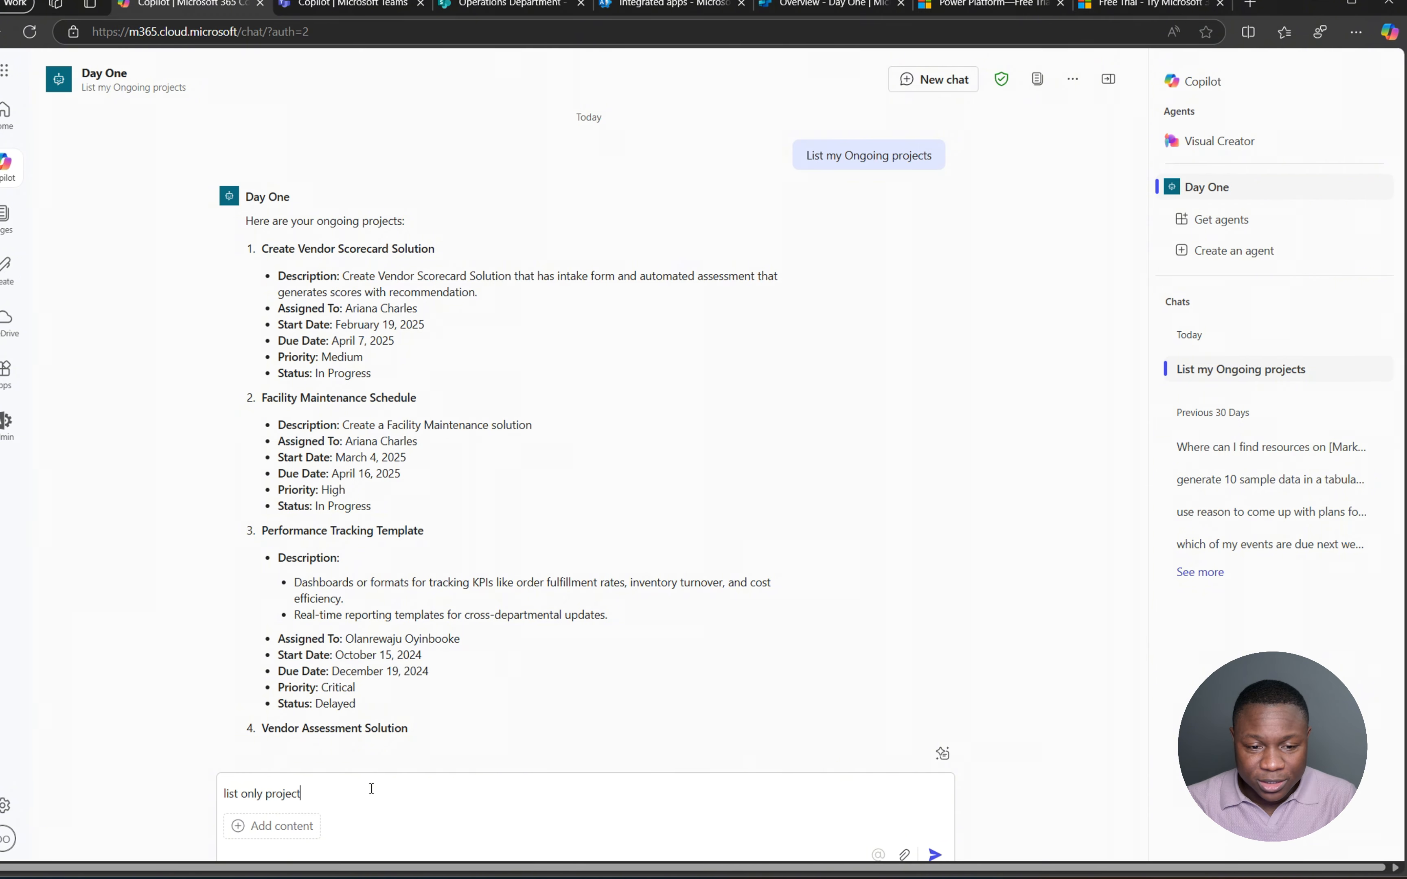
{"action": "type", "text": "s"}
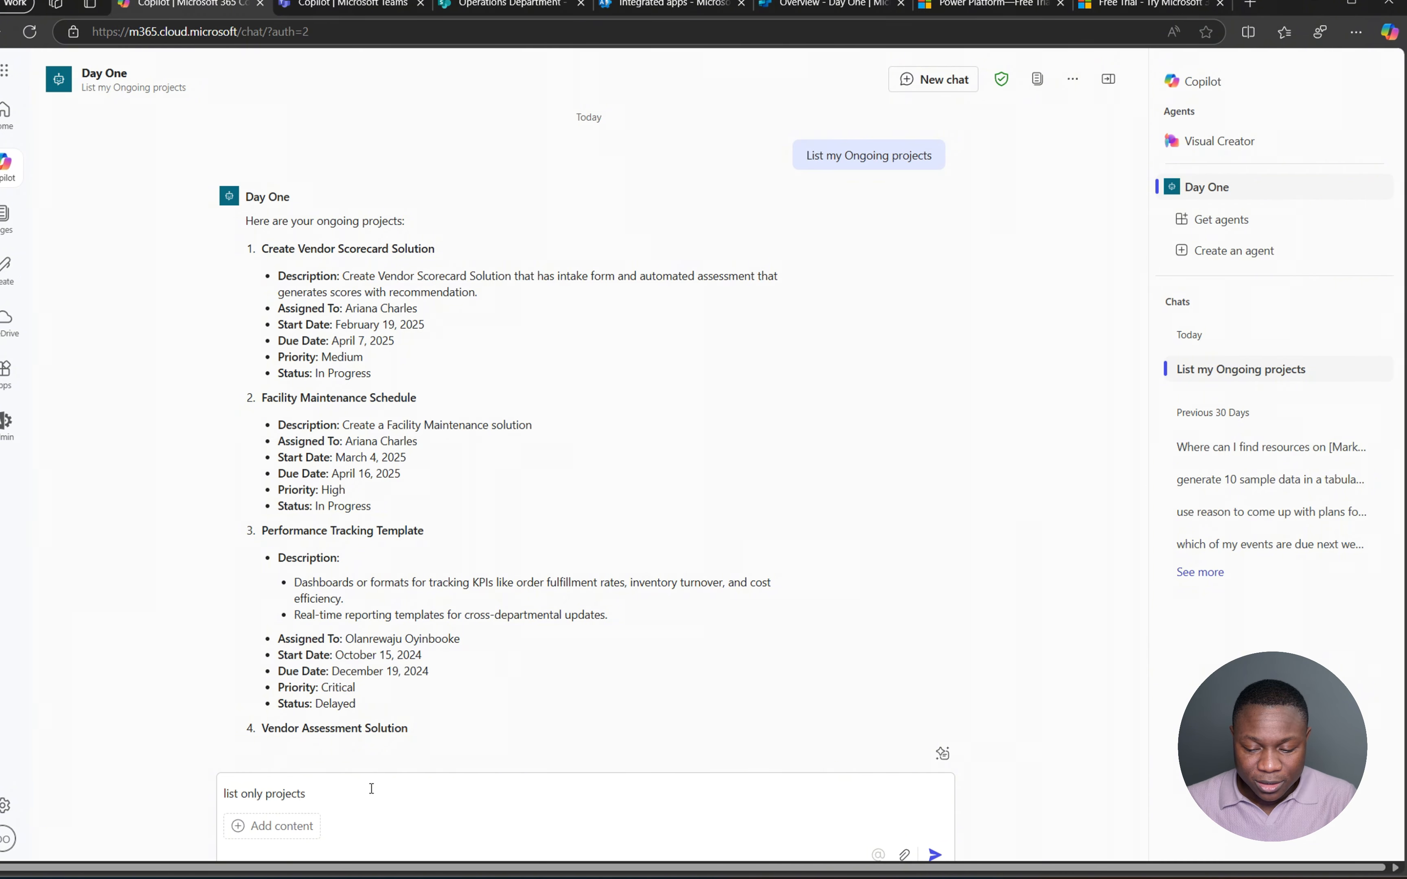
{"action": "type", "text": " assigned to"}
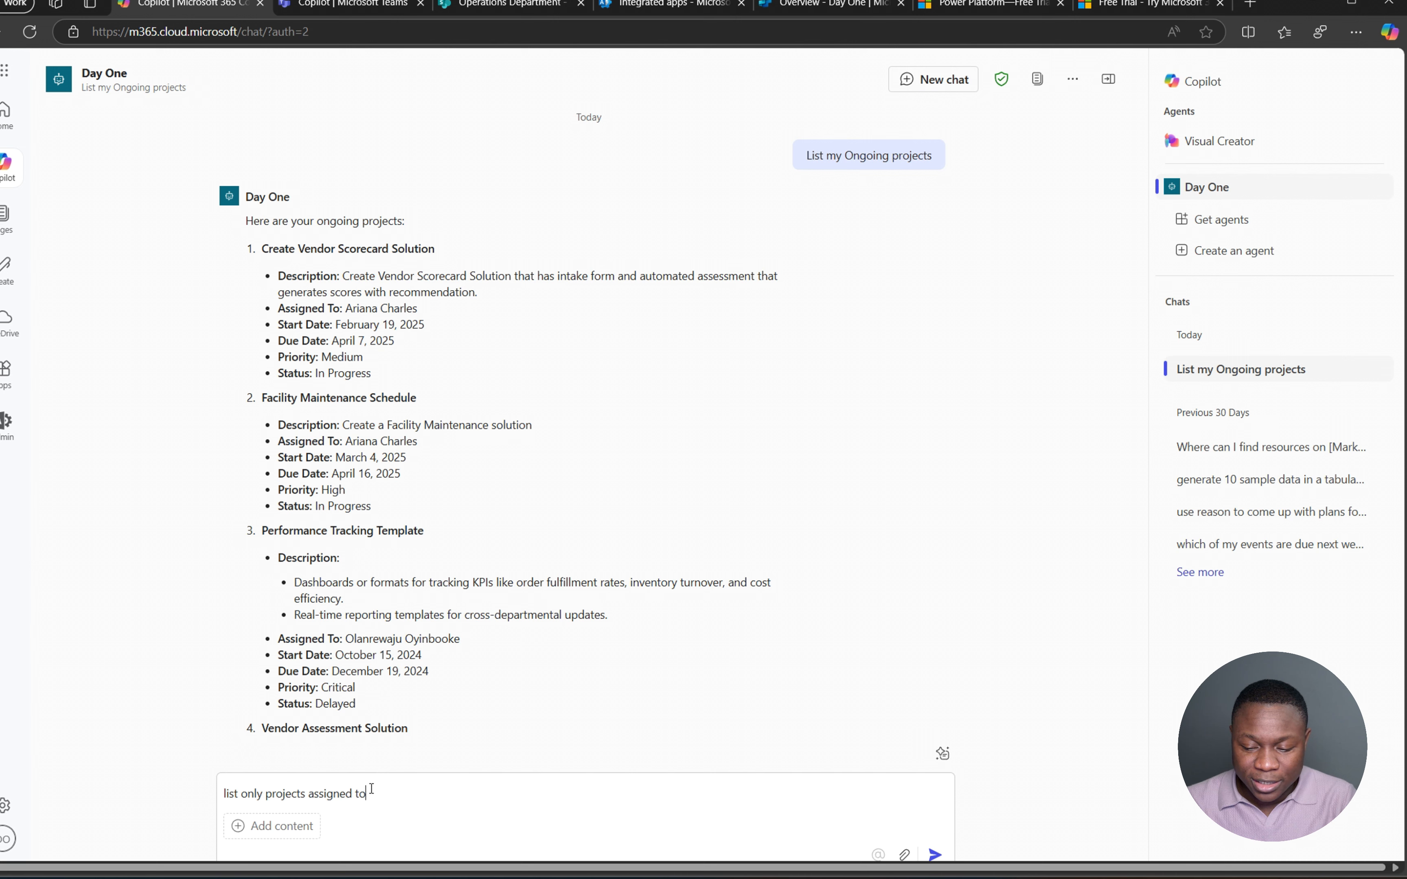
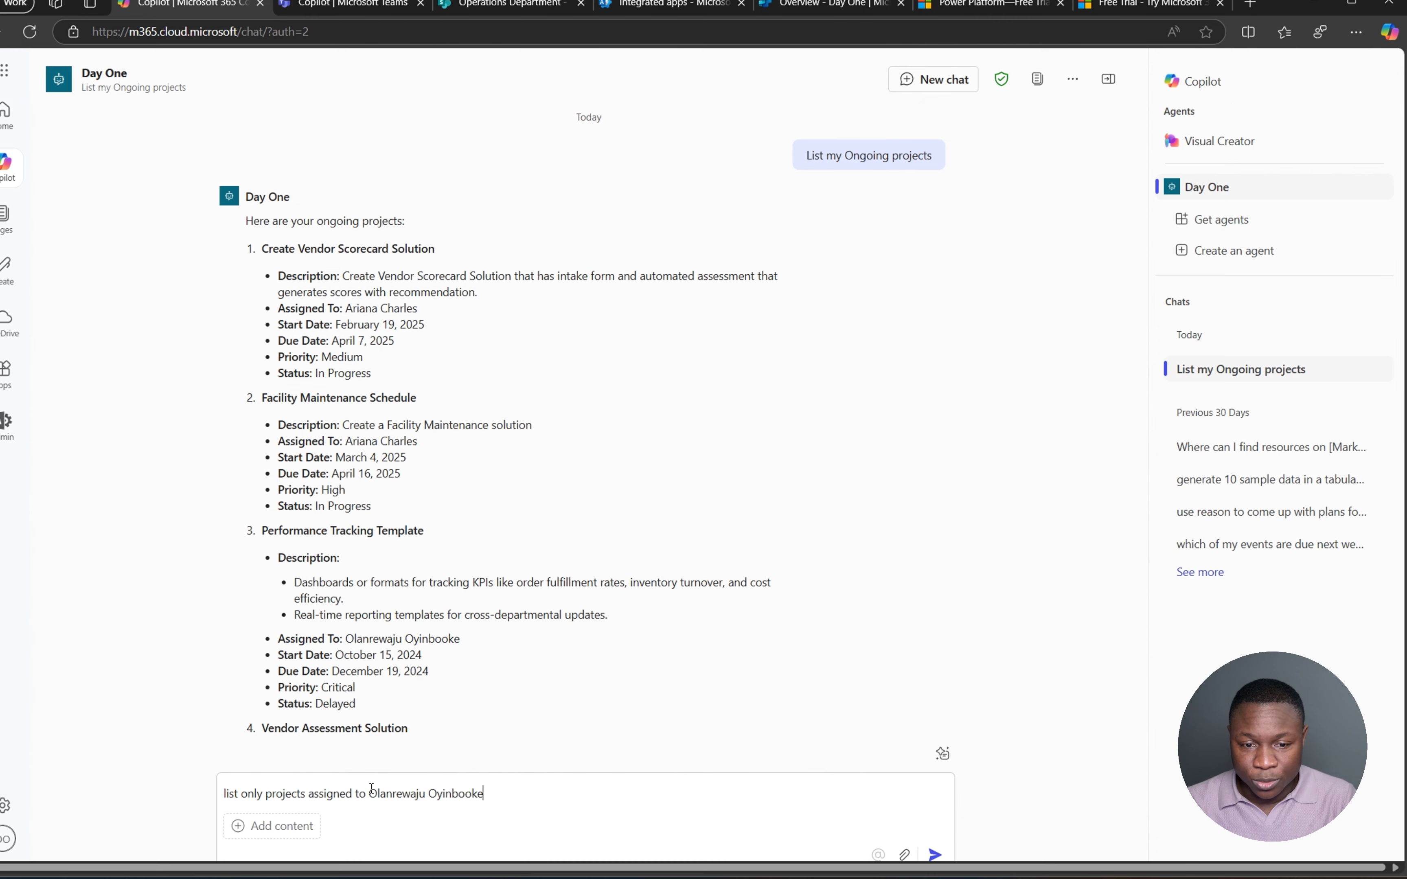
- Send the request and review the filtered project list, starting with Performance Tracking Template
{"action": "key", "text": "Return"}
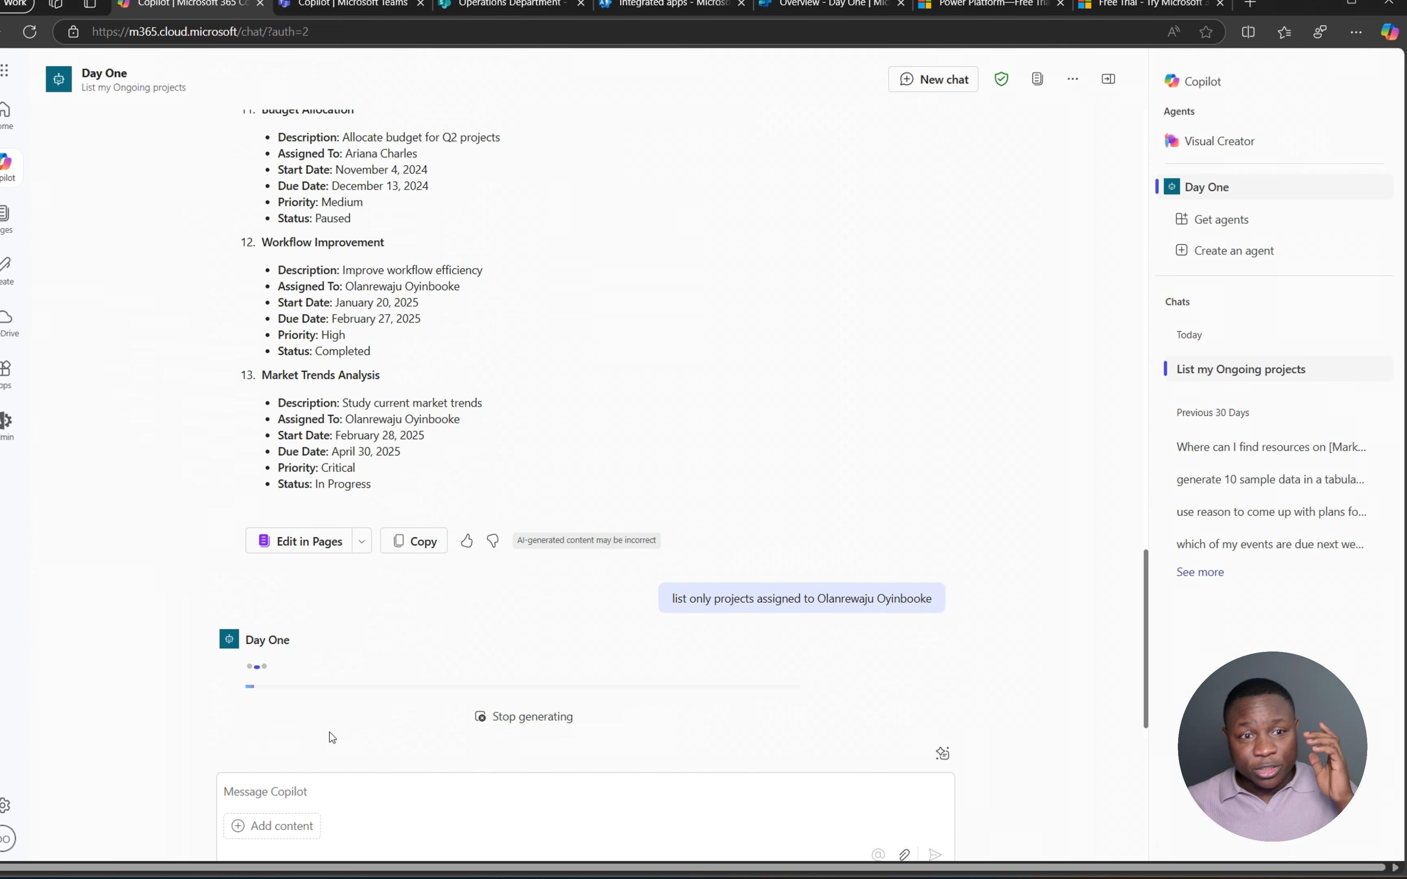
{"action": "scroll", "coordinate": [434, 420], "scroll_direction": "up", "scroll_amount": 8}
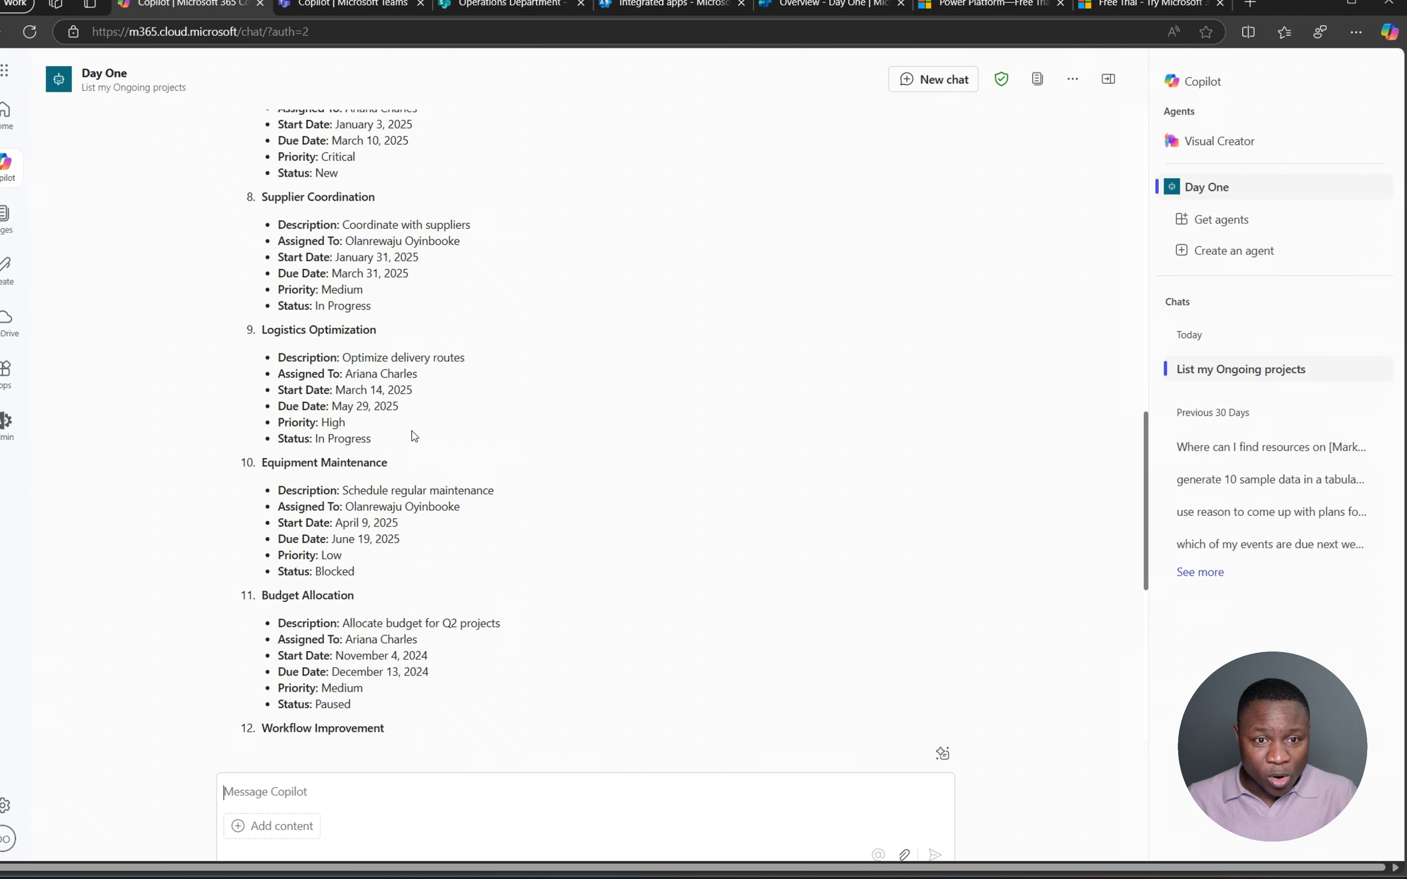
{"action": "scroll", "coordinate": [414, 436], "scroll_direction": "up", "scroll_amount": 8}
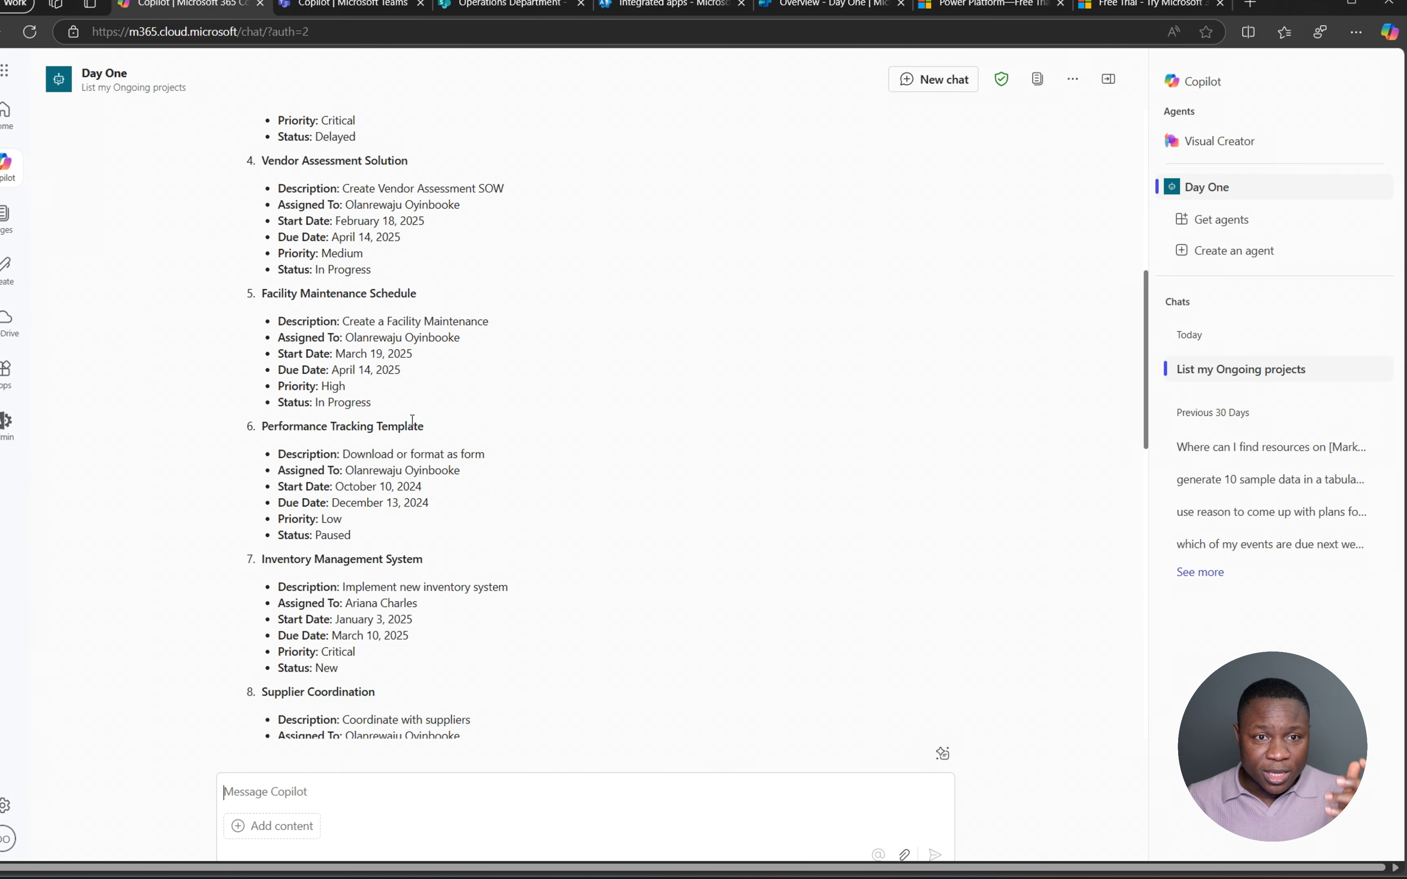
{"action": "scroll", "coordinate": [413, 420], "scroll_direction": "up", "scroll_amount": 6}
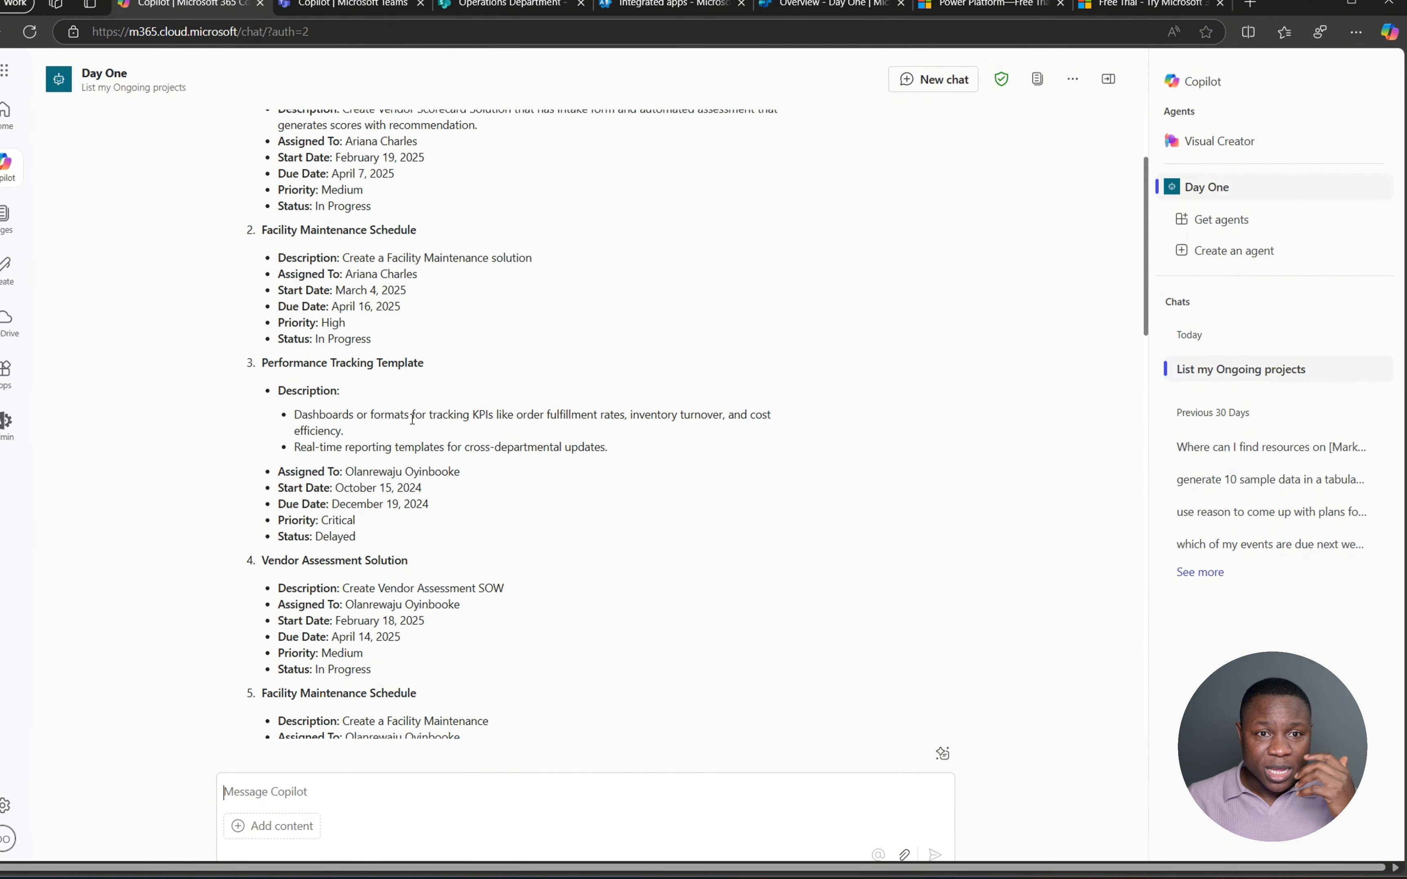
{"action": "scroll", "coordinate": [413, 418], "scroll_direction": "up", "scroll_amount": 3}
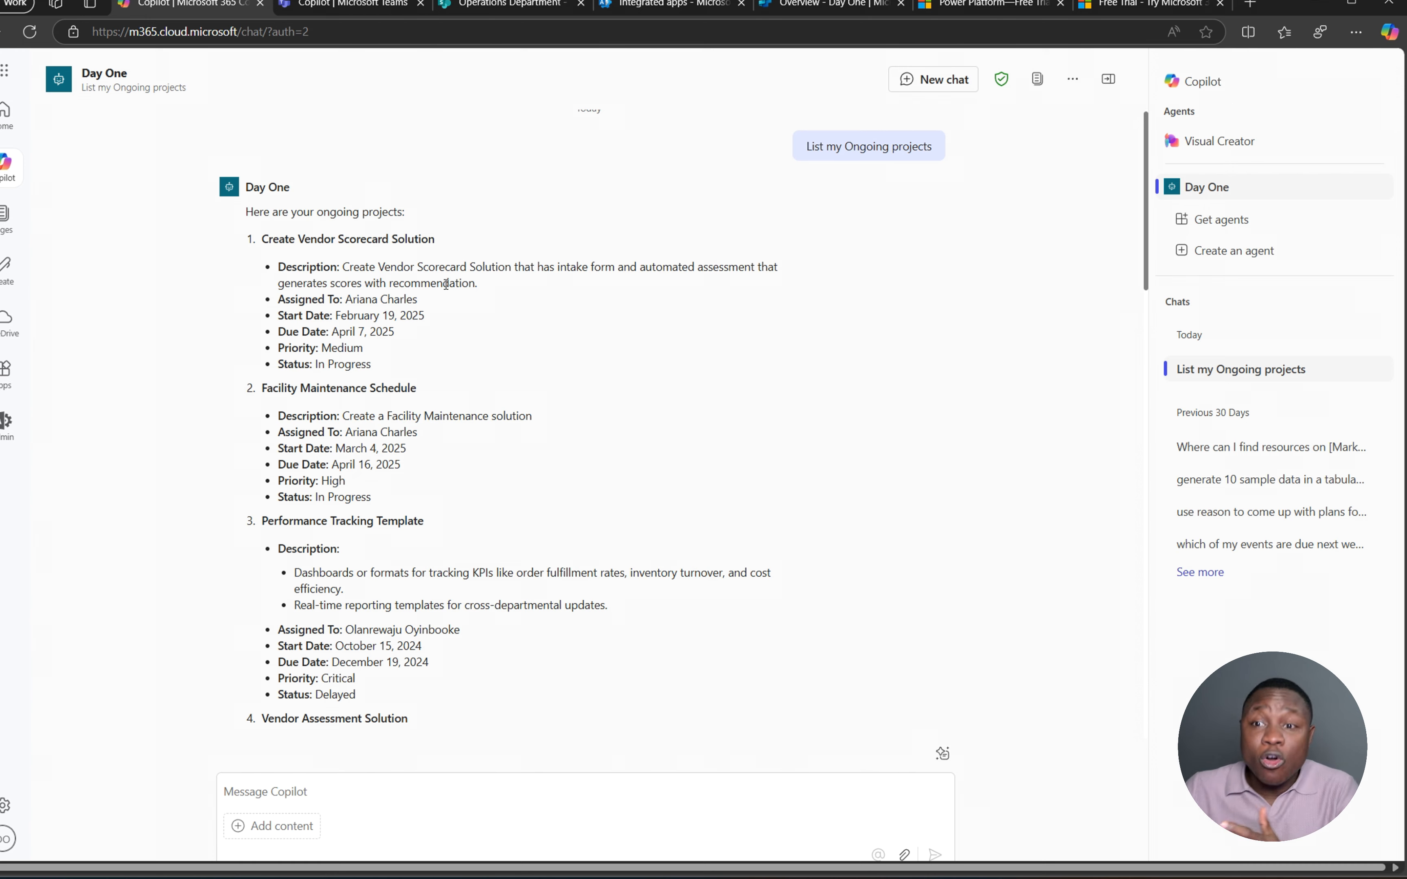
{"action": "scroll", "coordinate": [591, 398], "scroll_direction": "down", "scroll_amount": 20}
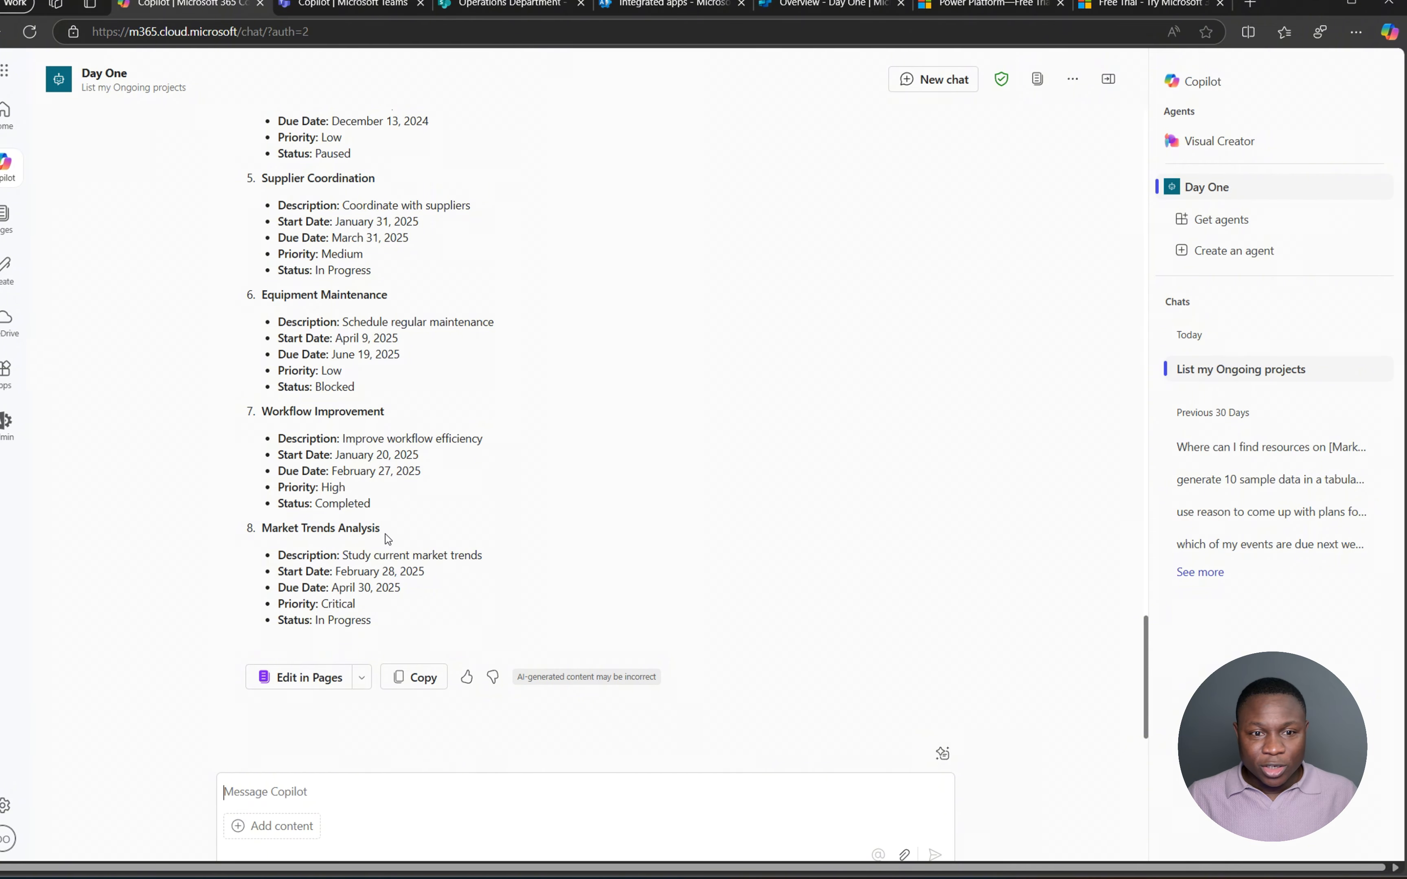
{"action": "scroll", "coordinate": [386, 542], "scroll_direction": "up", "scroll_amount": 10}
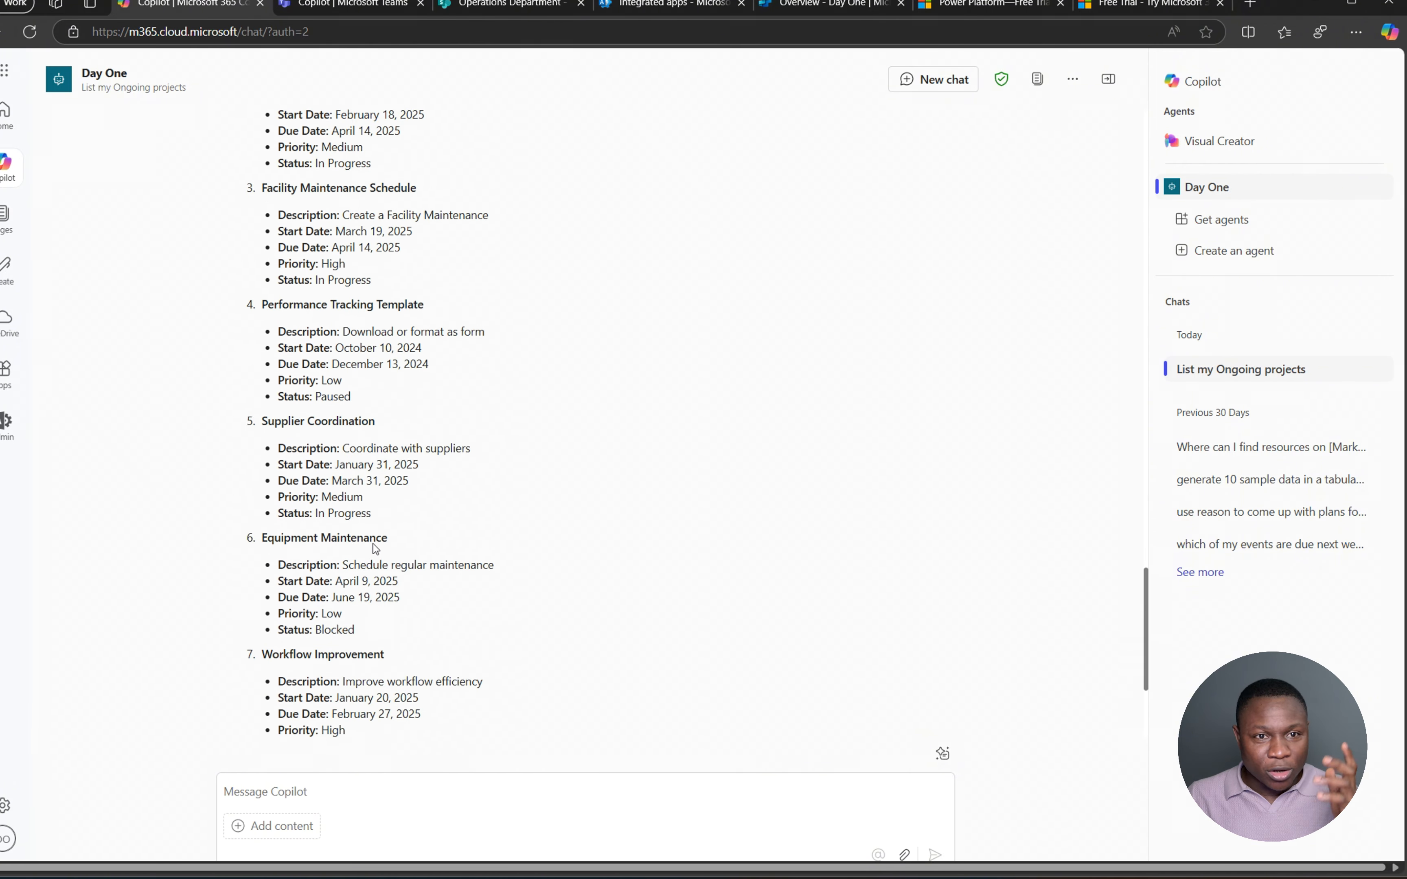
{"action": "scroll", "coordinate": [407, 494], "scroll_direction": "up", "scroll_amount": 3}
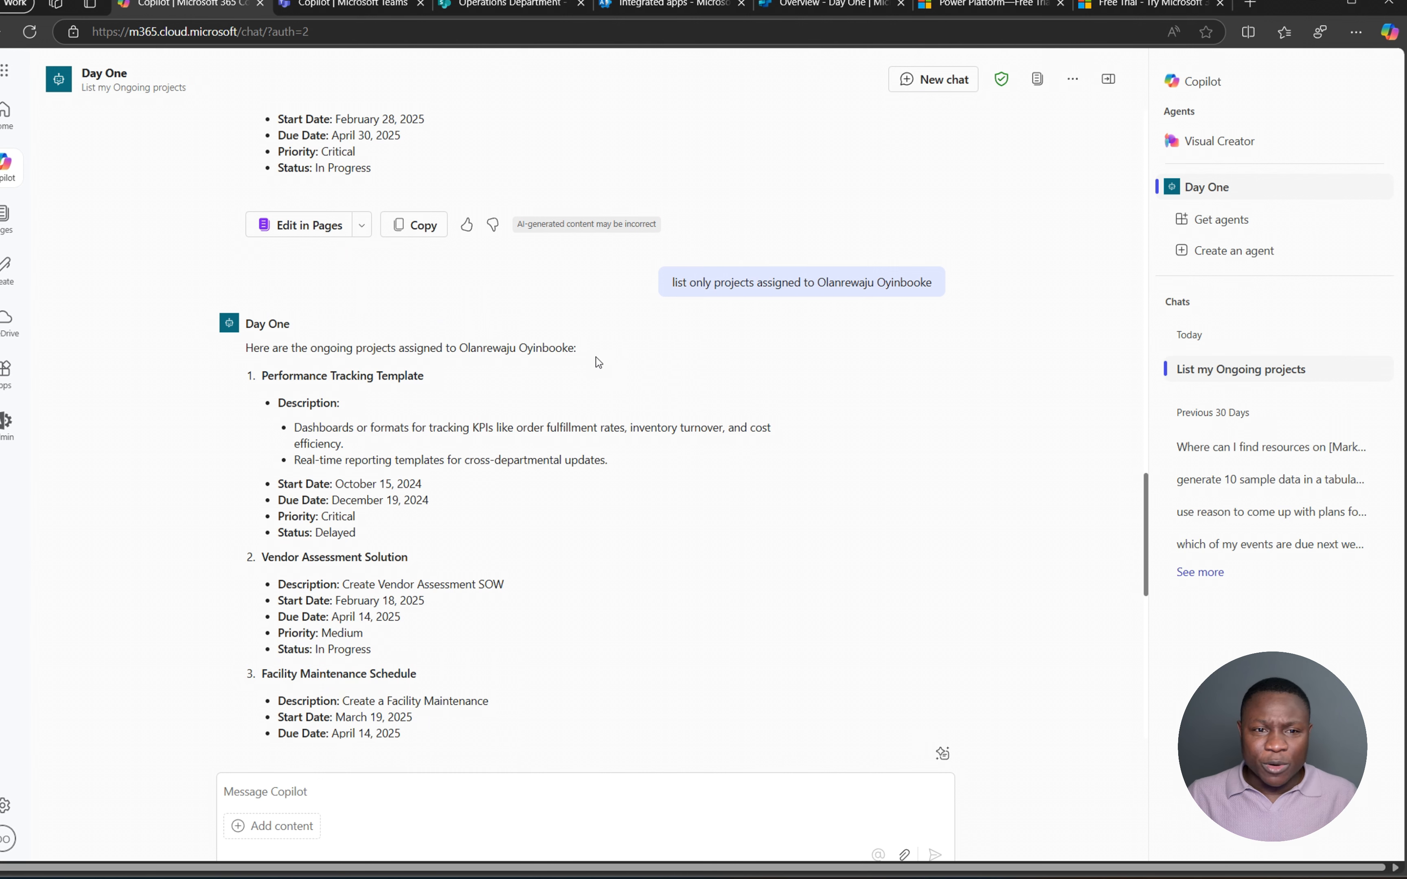
{"action": "scroll", "coordinate": [422, 483], "scroll_direction": "down", "scroll_amount": 3}
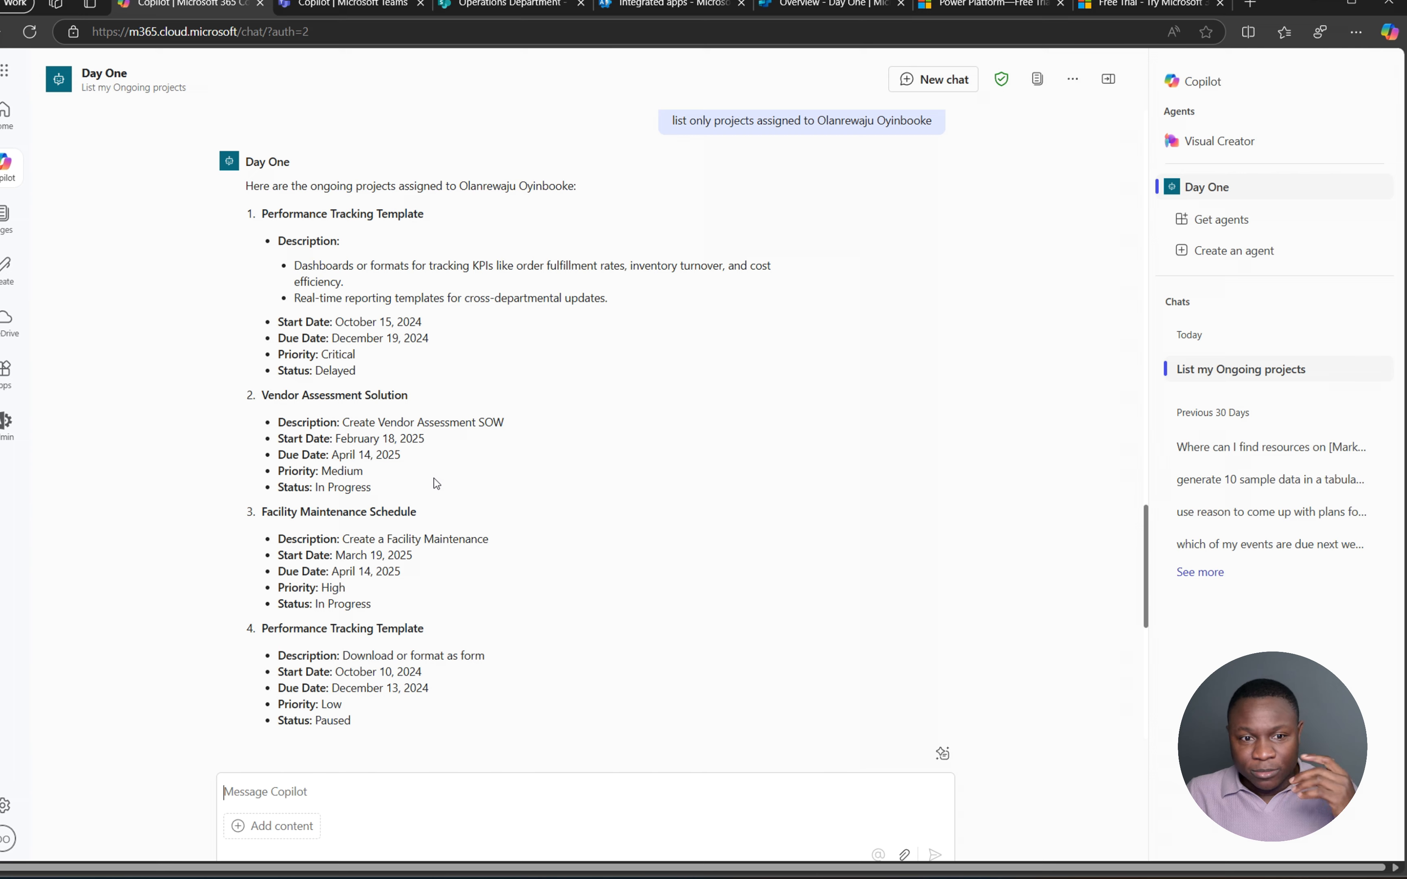
- Draft a question about where the resources are, then discard it
{"action": "left_click", "coordinate": [443, 788]}
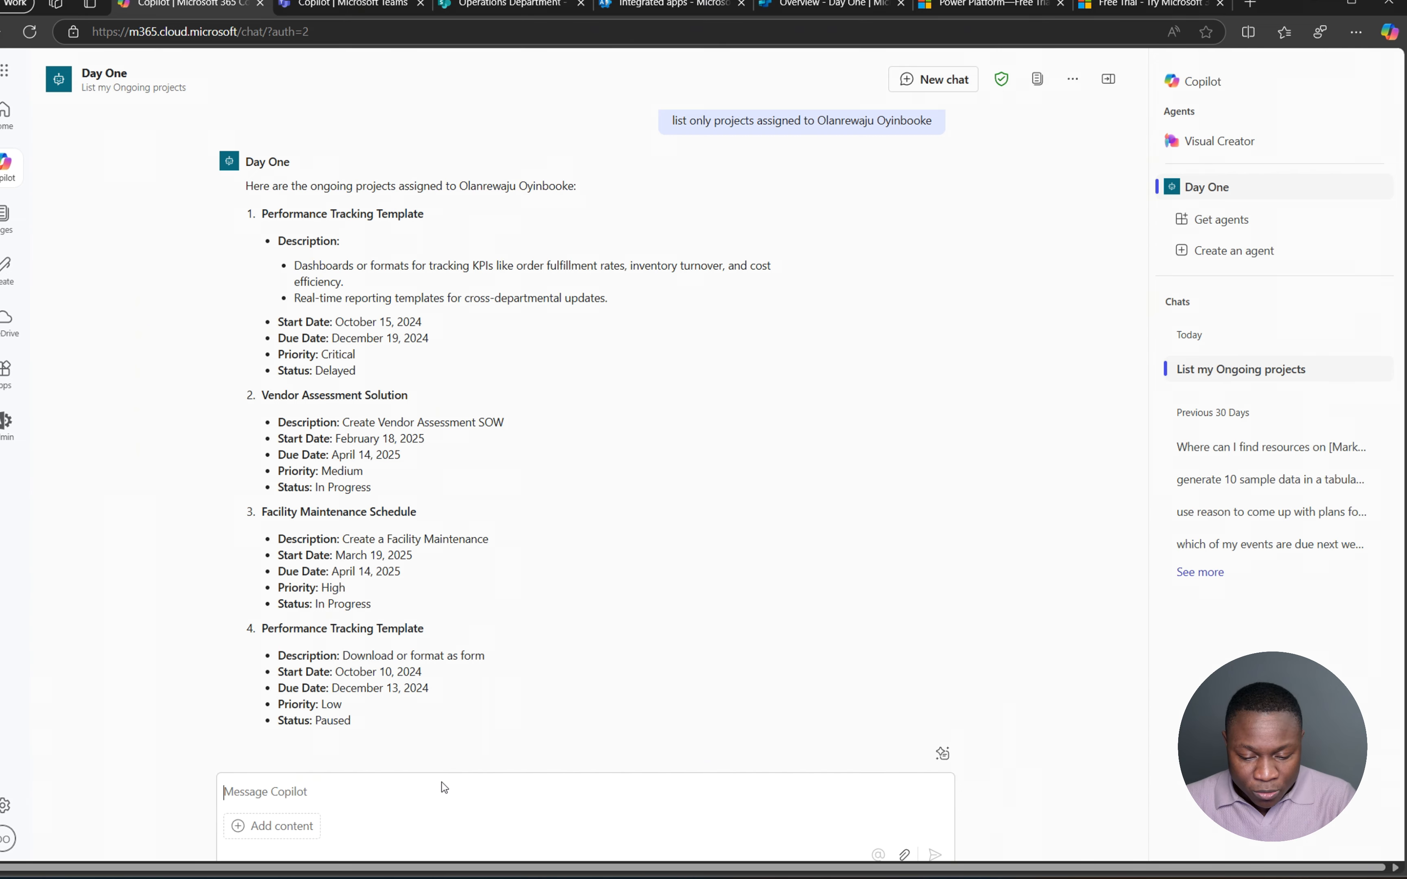
{"action": "type", "text": "what ar eht"}
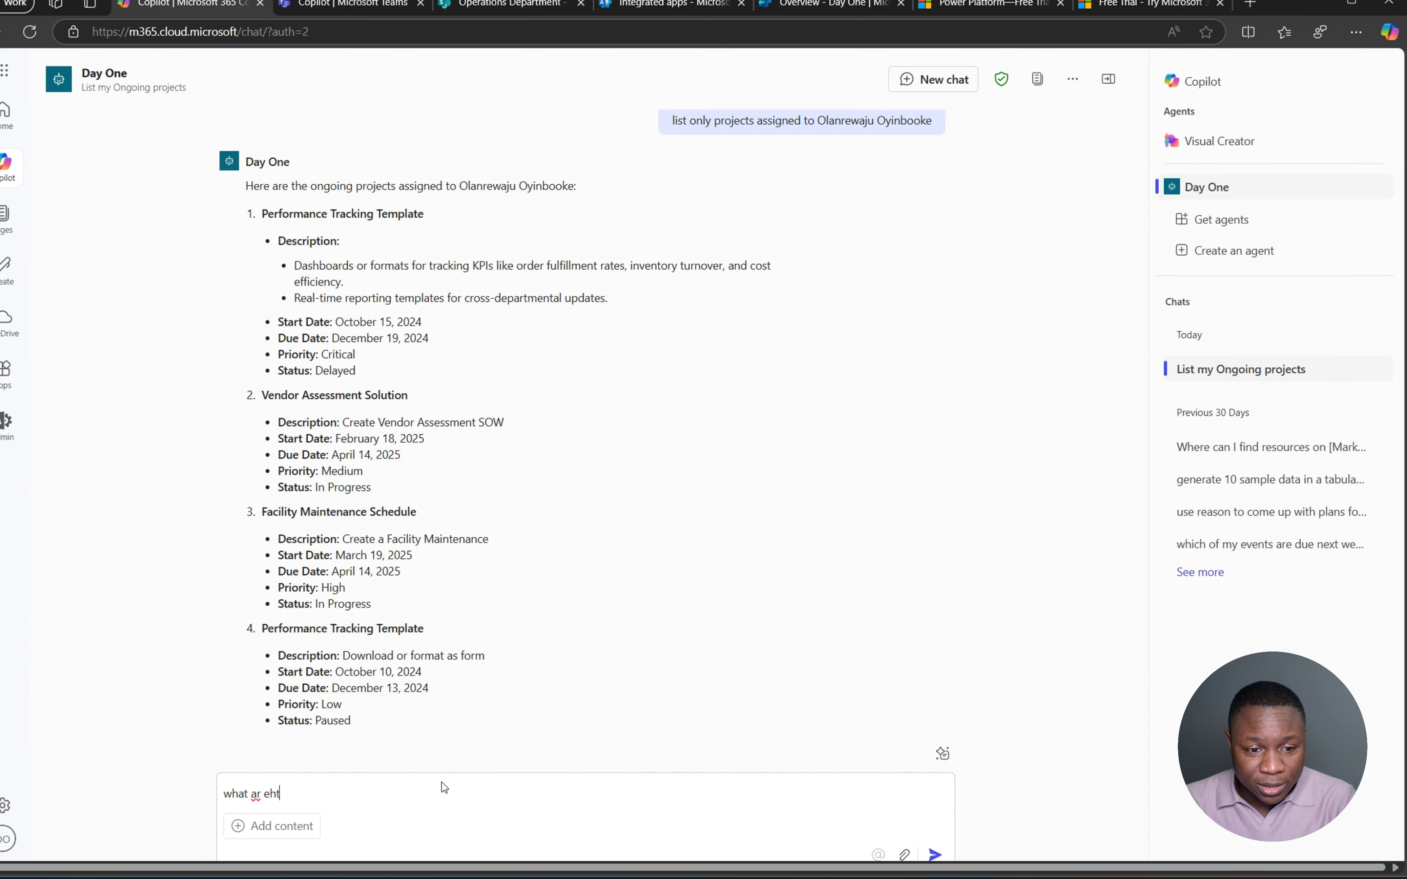
{"action": "key", "text": "ctrl+a"}
{"action": "type", "text": "where are"}
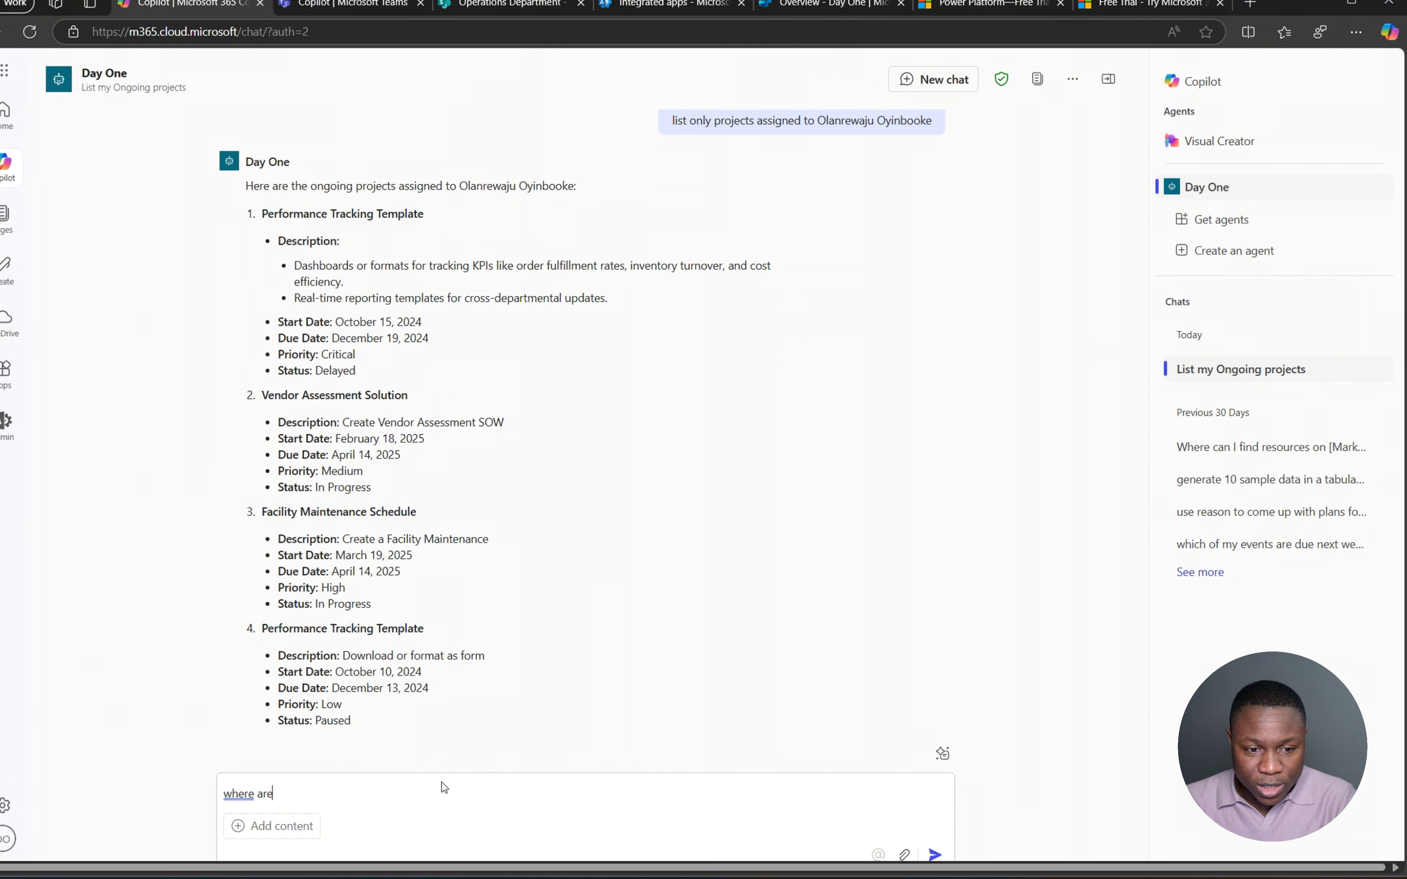
{"action": "type", "text": " the resaou"}
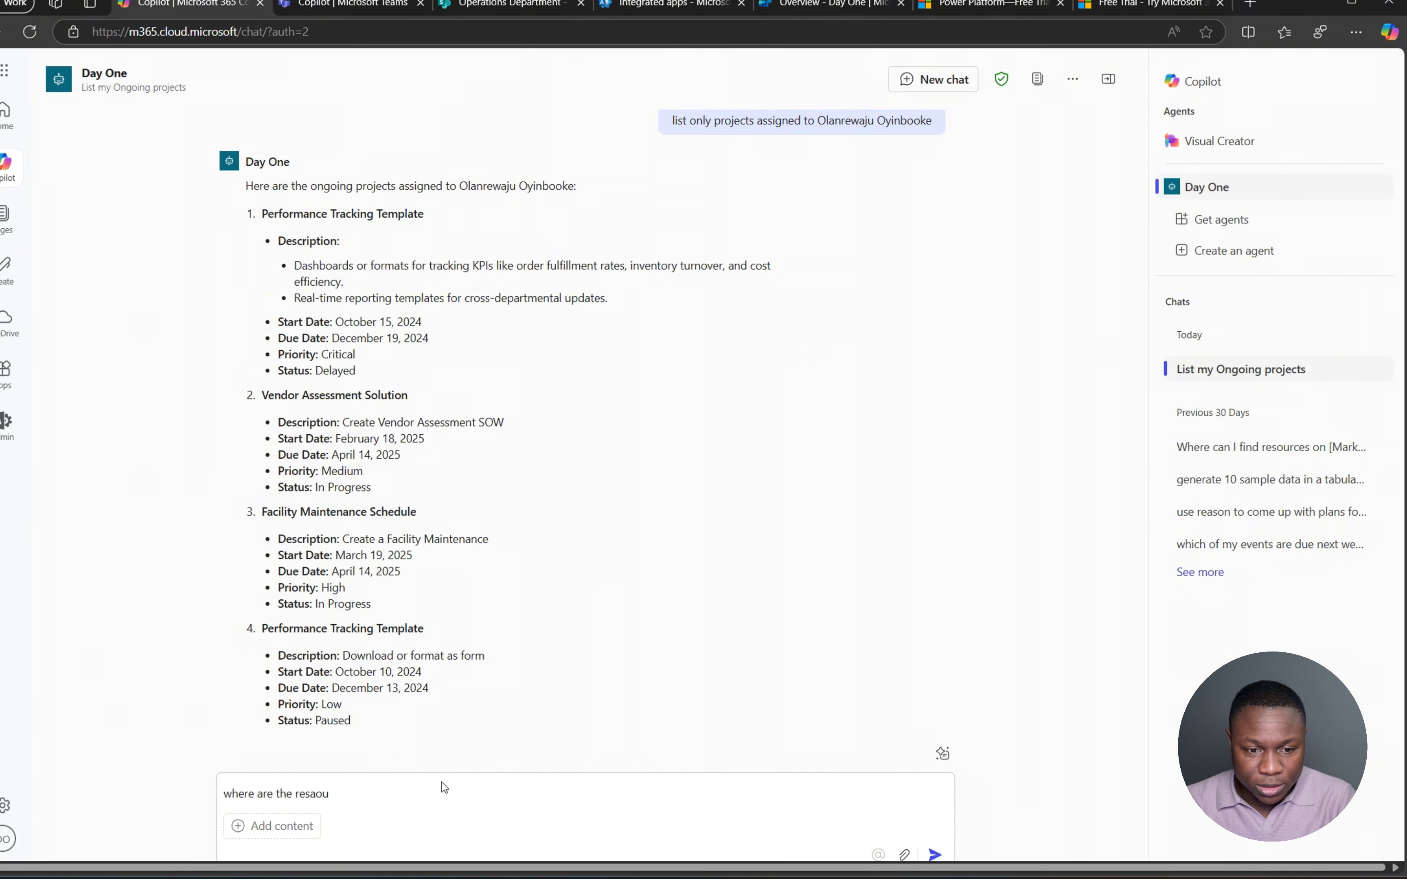
{"action": "key", "text": "BackSpace"}
{"action": "key", "text": "BackSpace"}
{"action": "key", "text": "BackSpace"}
{"action": "type", "text": "oruces"}
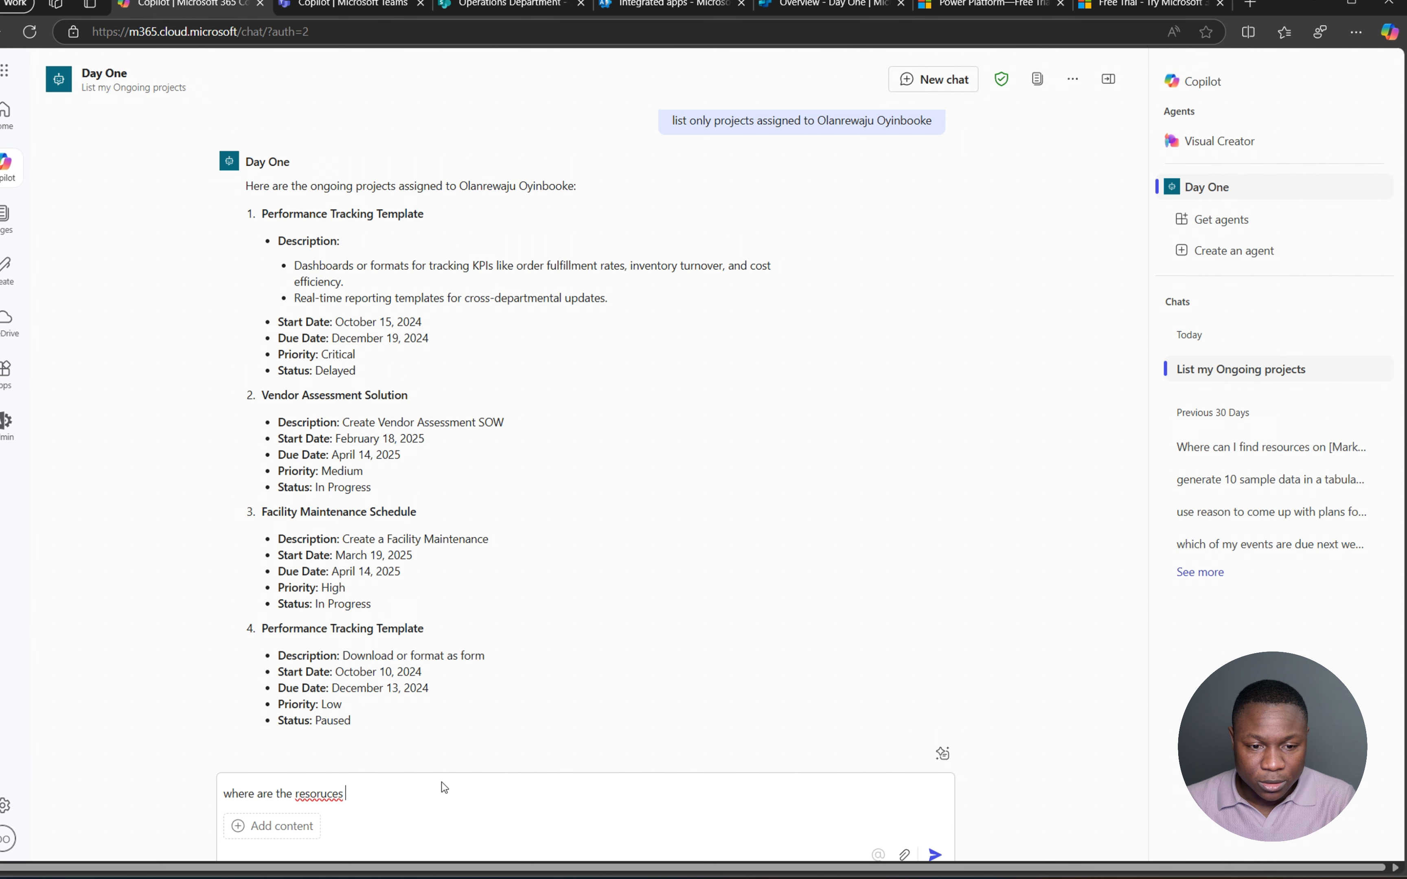
{"action": "key", "text": "ctrl+a"}
- Ask Day One 'what is the current update on Facility Maintenance Schedule project?'
{"action": "type", "text": "what is "}
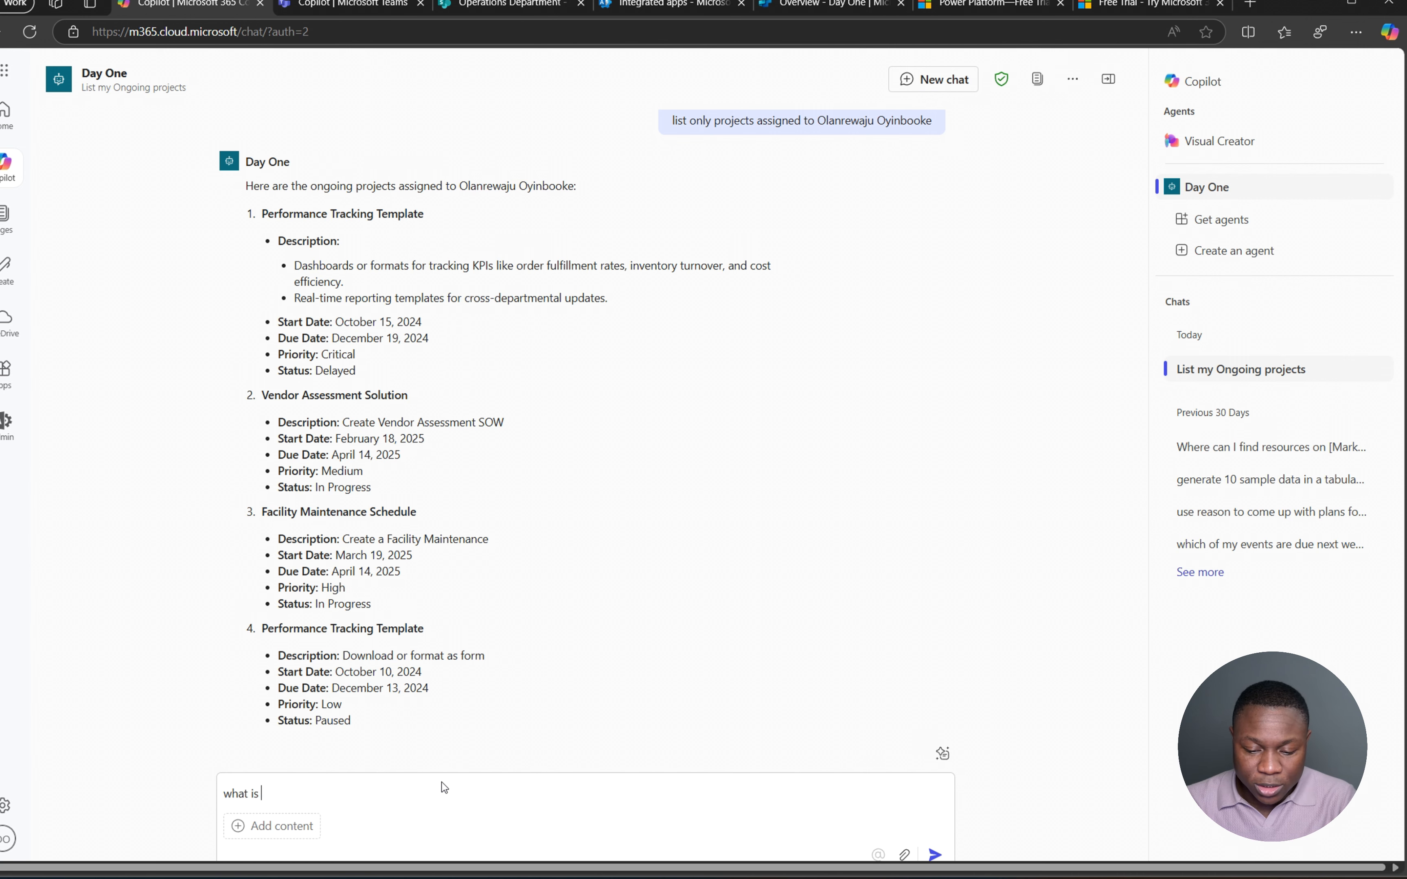
{"action": "type", "text": "the c"}
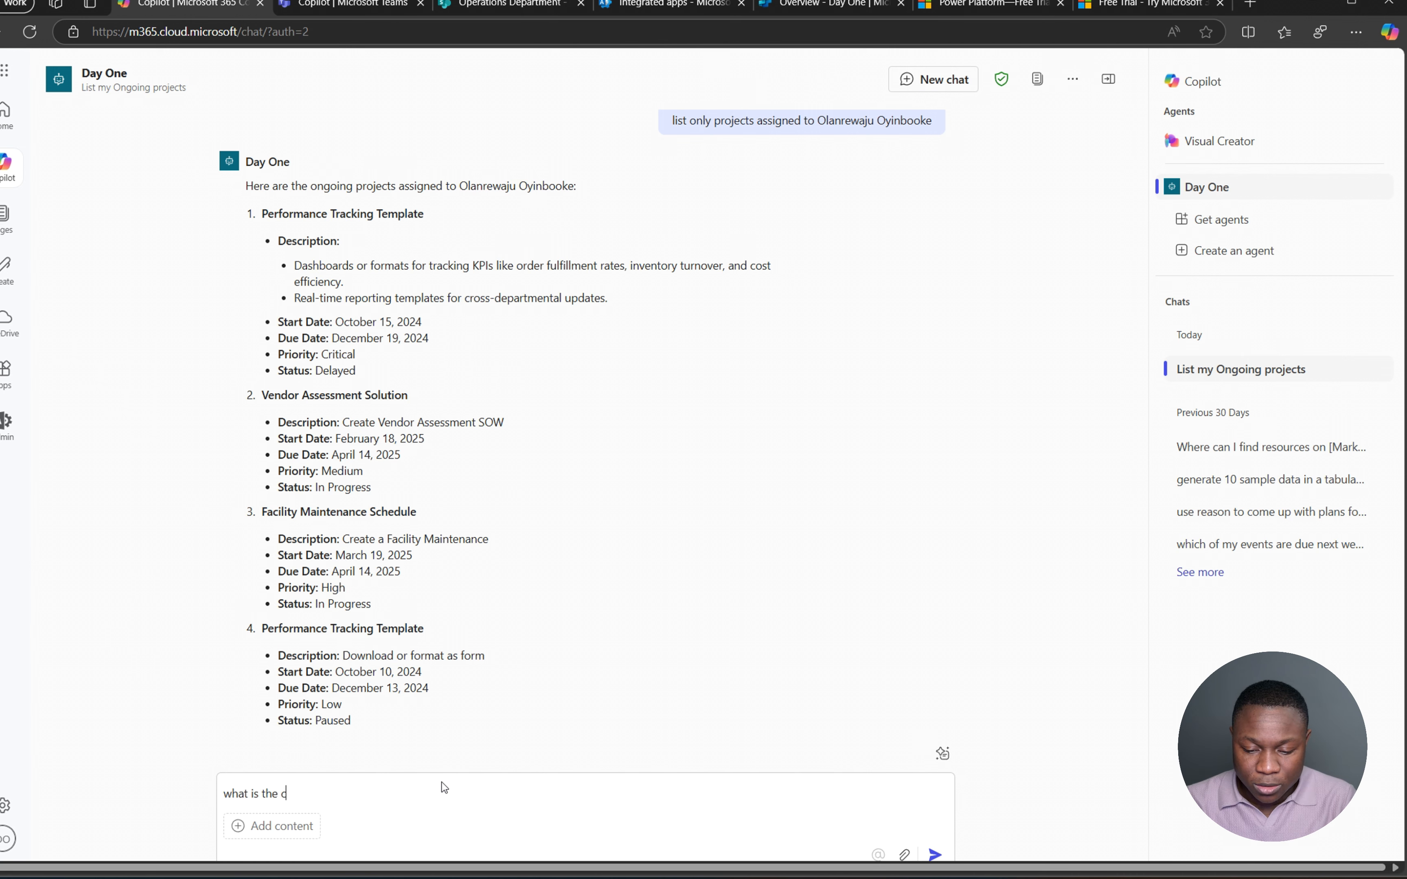
{"action": "type", "text": "urrent update on Fa"}
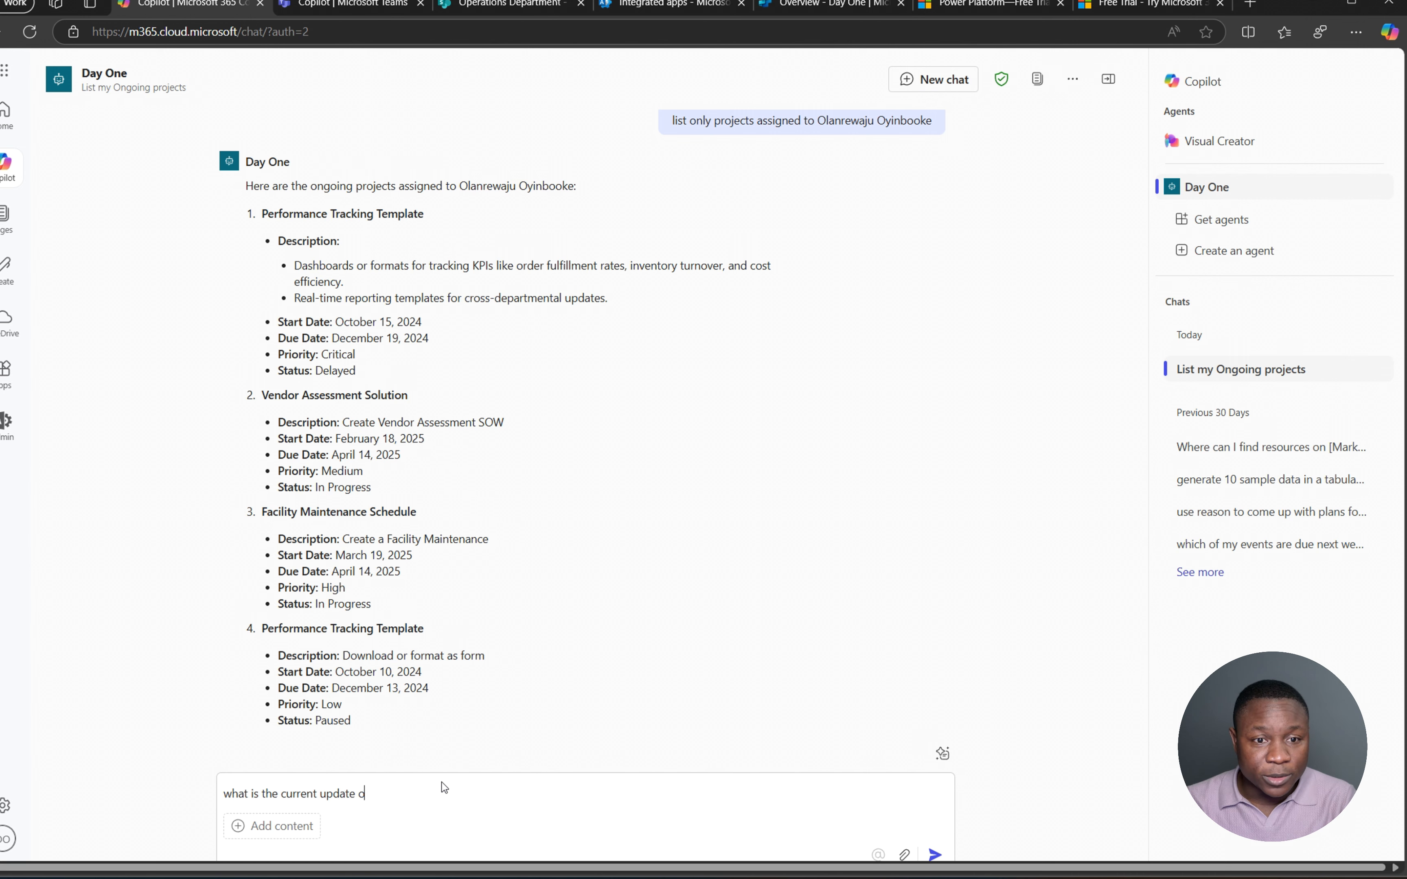
{"action": "key", "text": "Caps_Lock"}
{"action": "type", "text": "CILITY"}
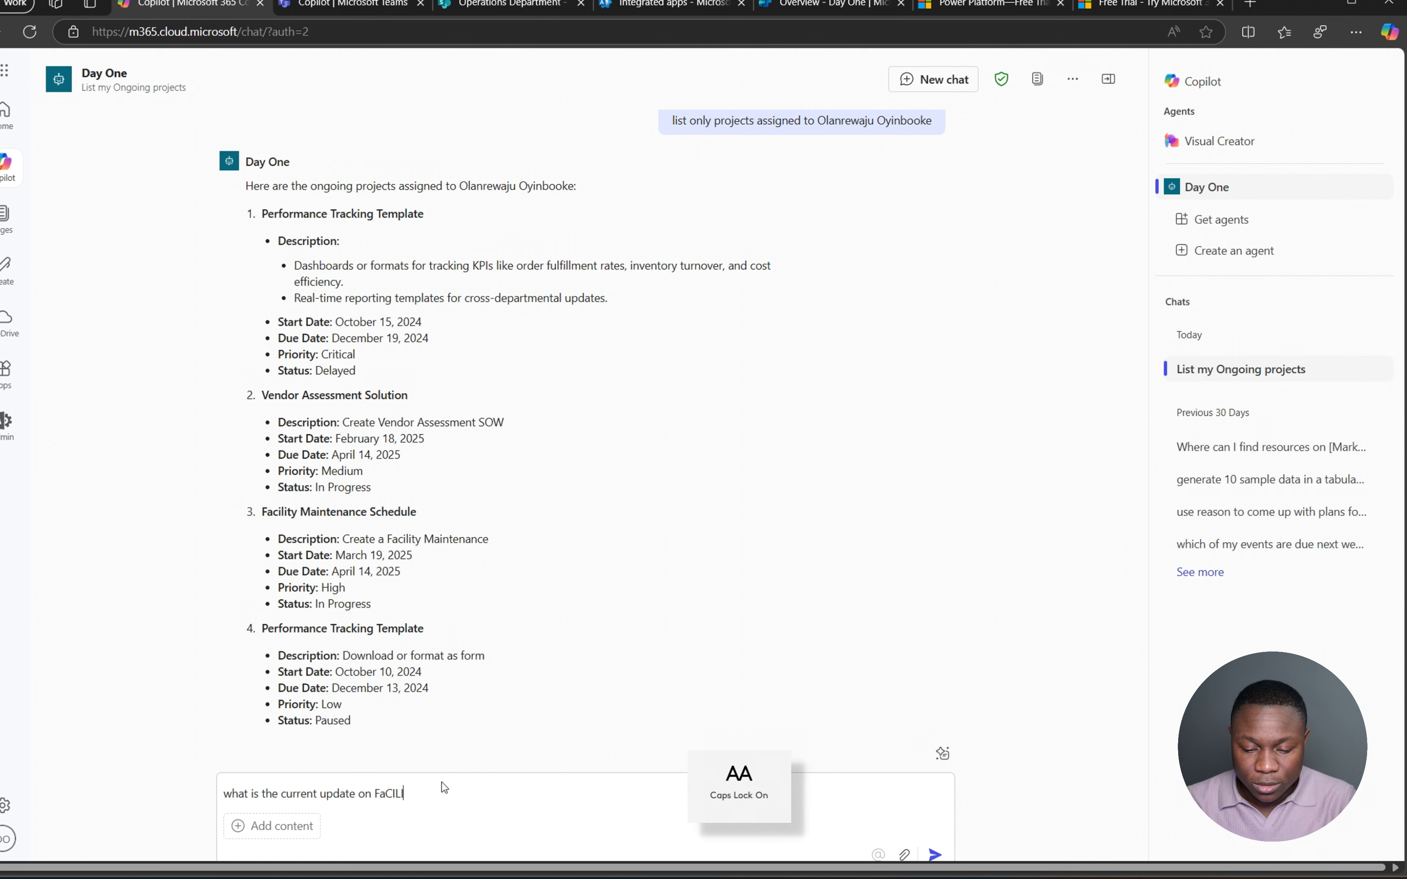
{"action": "key", "text": "Caps_Lock"}
{"action": "key", "text": "BackSpace"}
{"action": "key", "text": "BackSpace"}
{"action": "key", "text": "BackSpace"}
{"action": "key", "text": "BackSpace"}
{"action": "key", "text": "BackSpace"}
{"action": "key", "text": "BackSpace"}
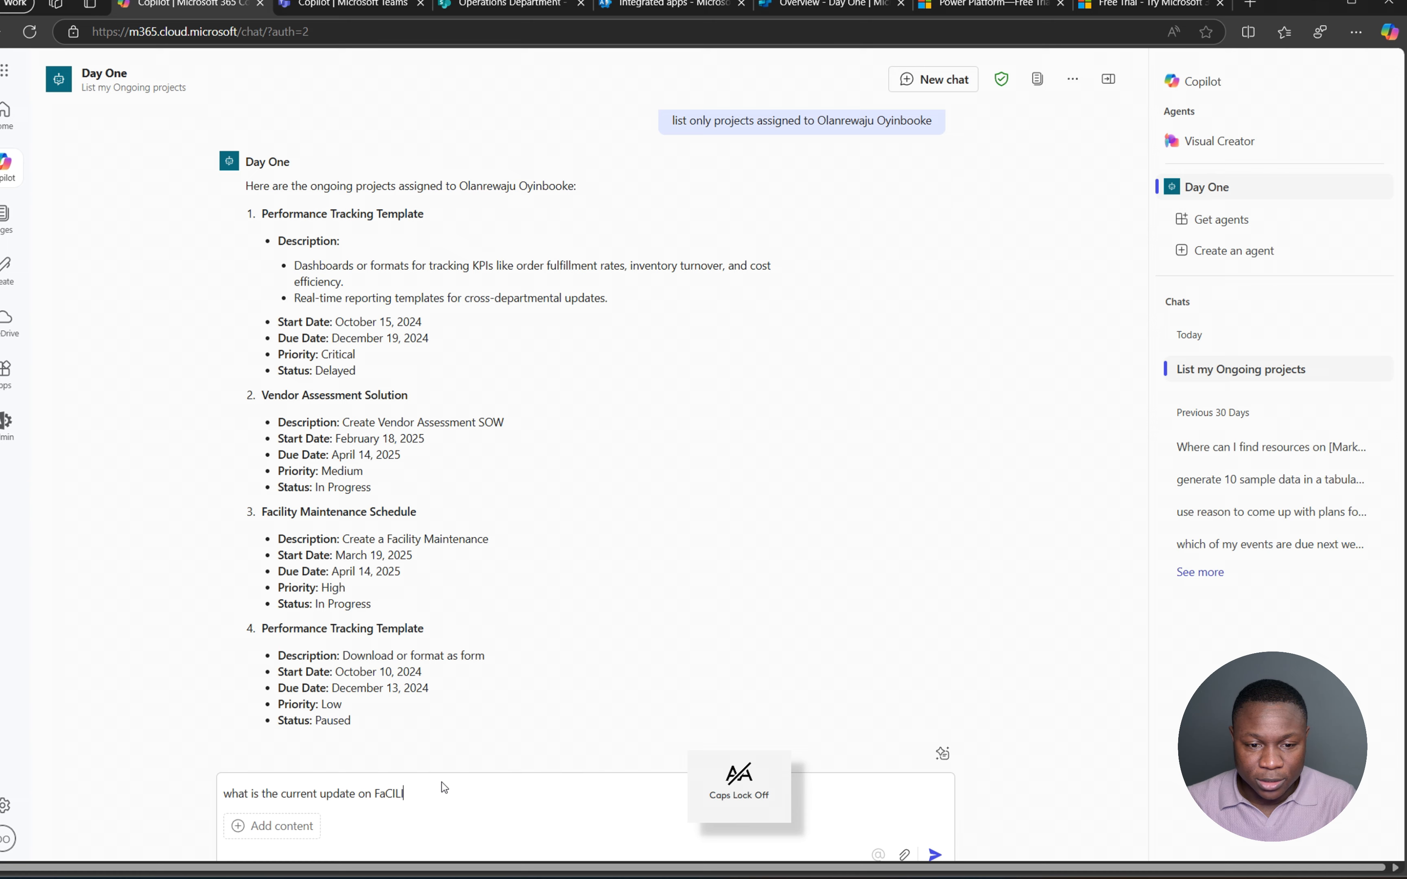
{"action": "type", "text": "cili"}
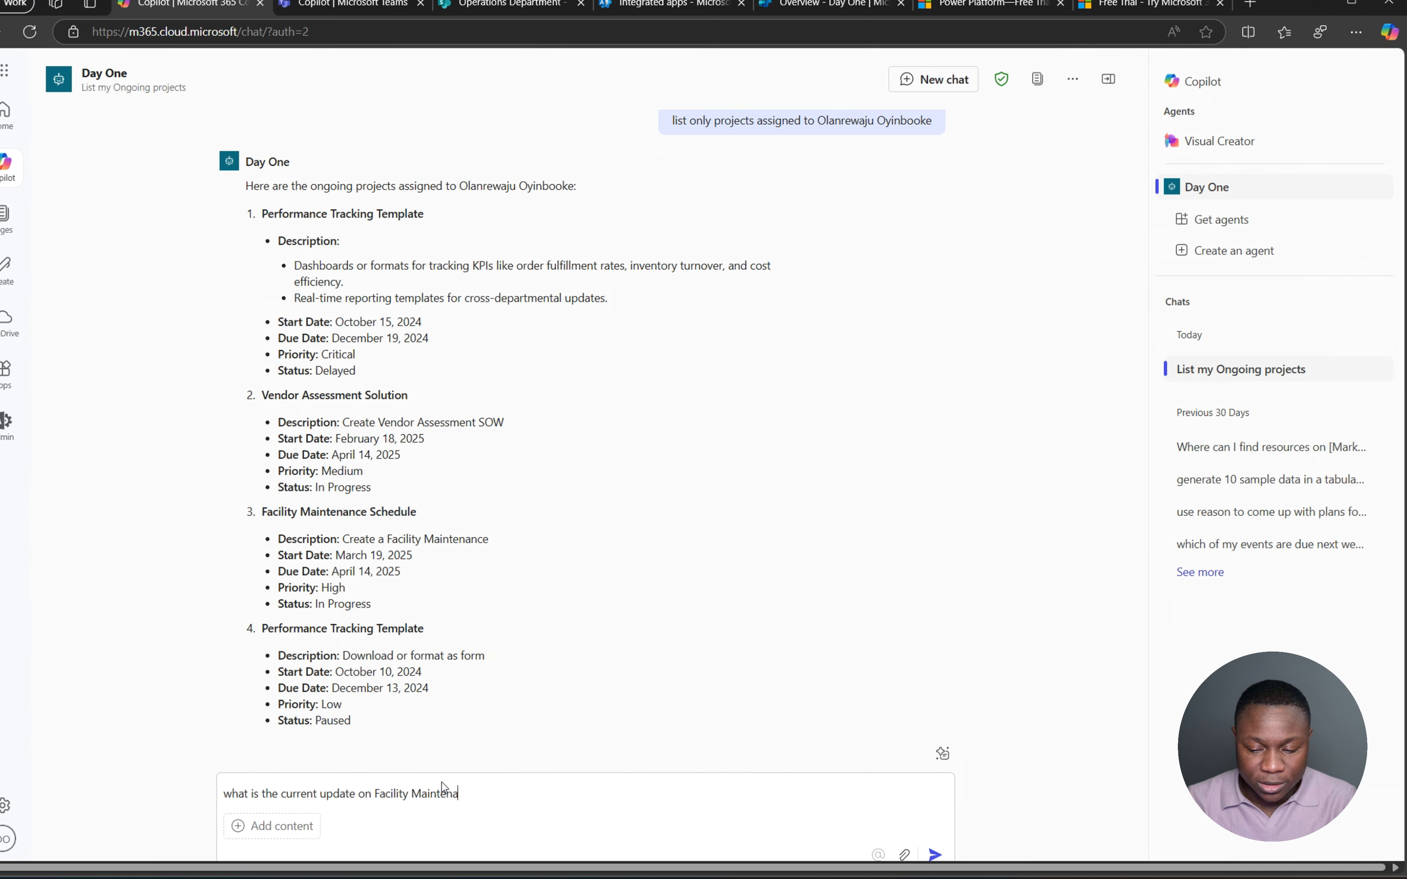
{"action": "type", "text": "ty Maintenance "}
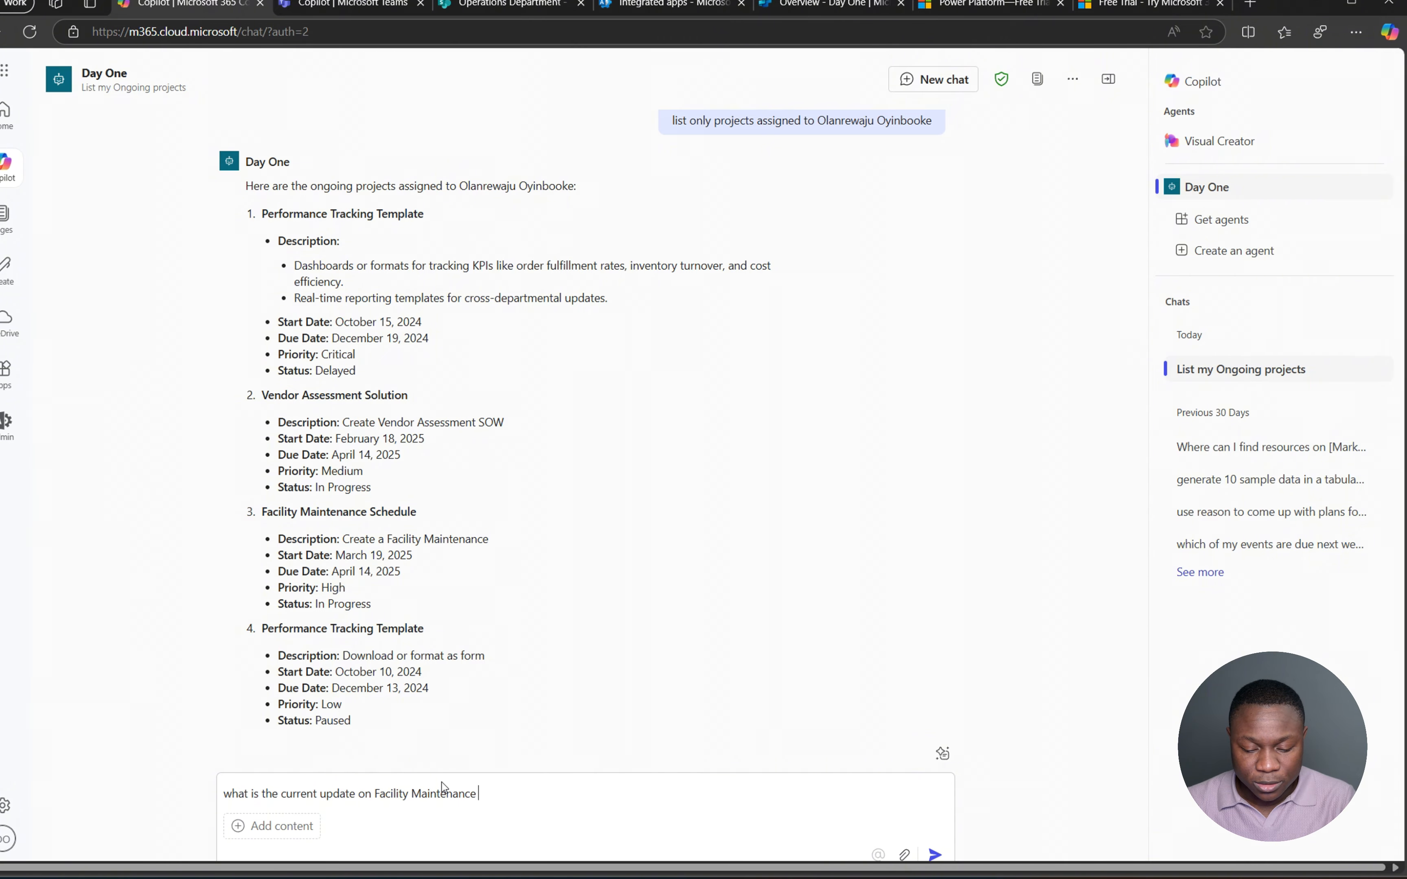
{"action": "type", "text": "Schedule project?"}
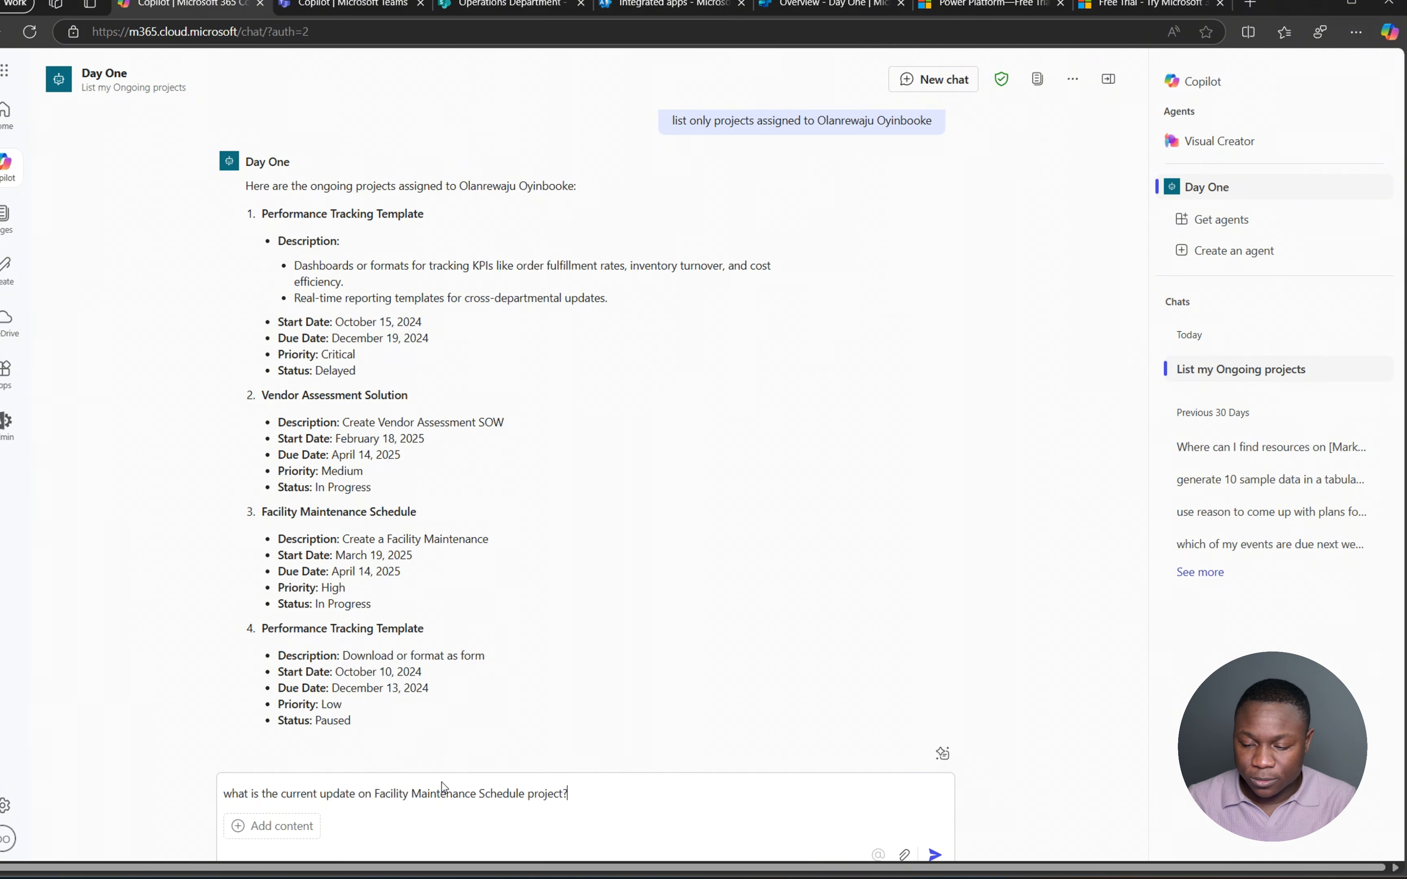
{"action": "key", "text": "Return"}
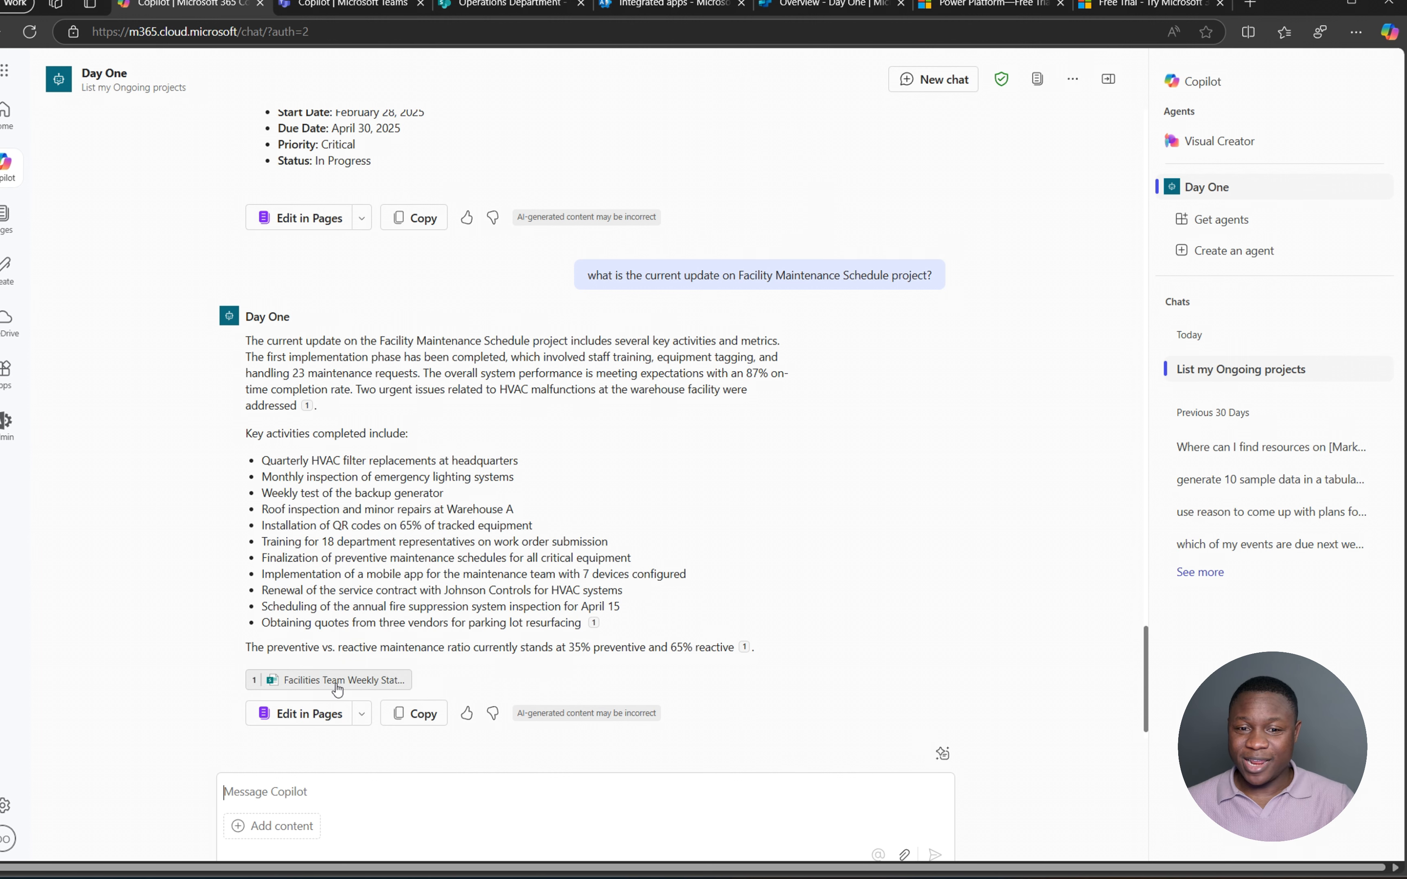
- Open the cited Facilities Team Weekly Status Report, confirming the Open this file? prompt
{"action": "scroll", "coordinate": [335, 680], "scroll_direction": "down", "scroll_amount": 1}
{"action": "mouse_move", "coordinate": [339, 680]}
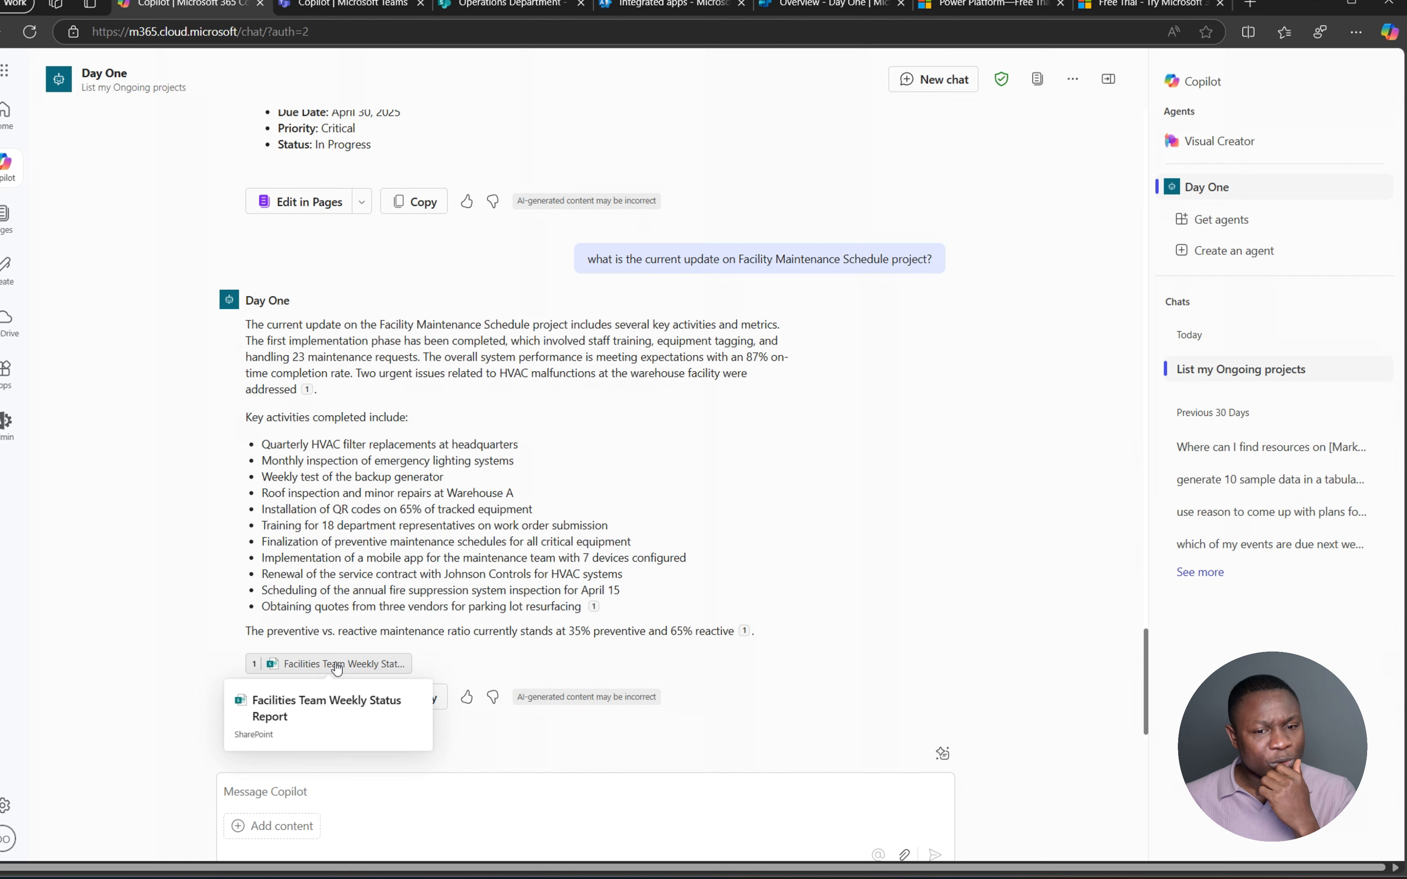
{"action": "left_click", "coordinate": [337, 664]}
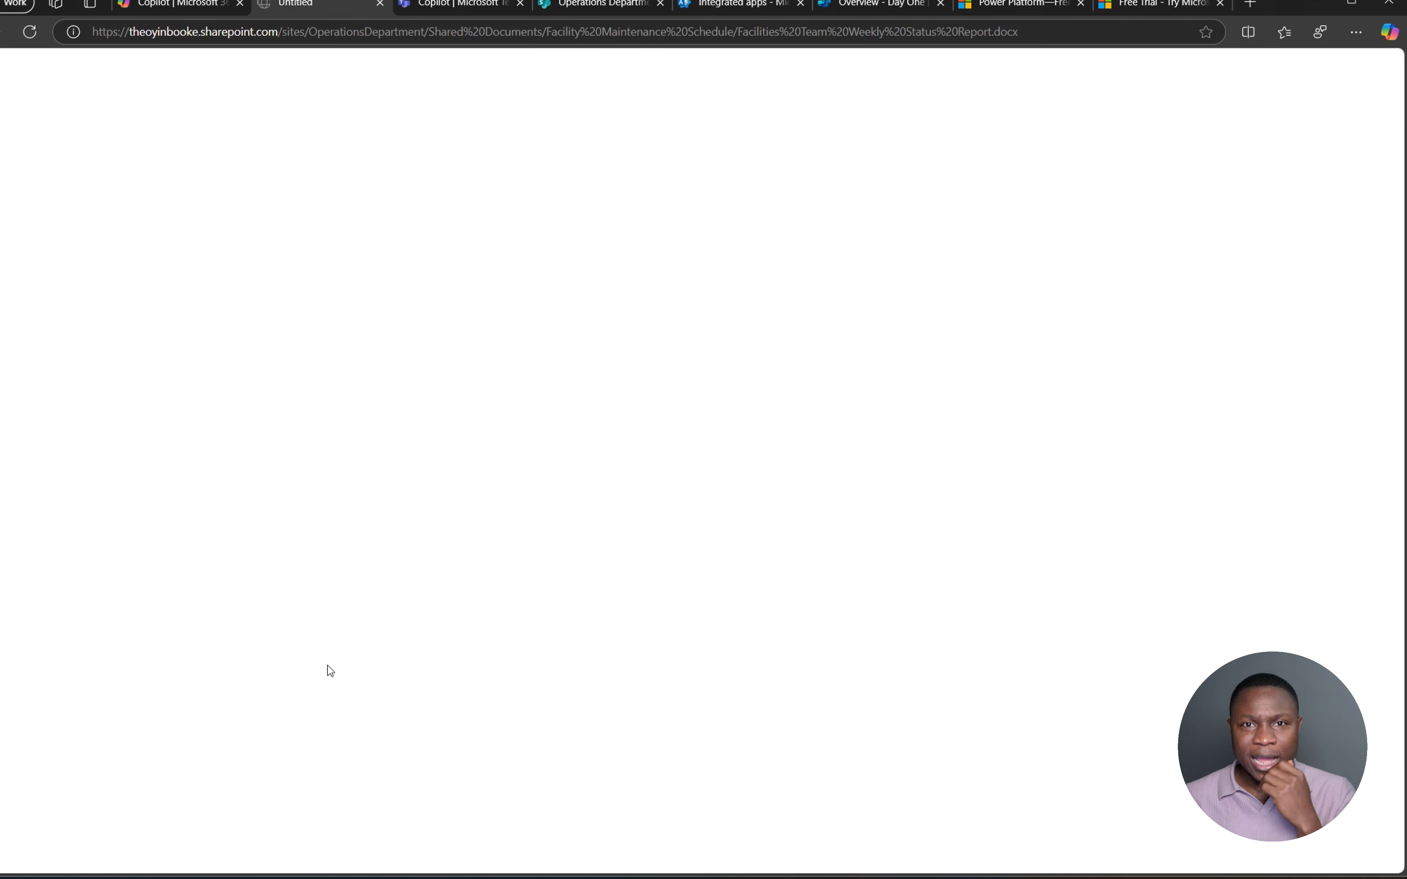
{"action": "left_click", "coordinate": [756, 165]}
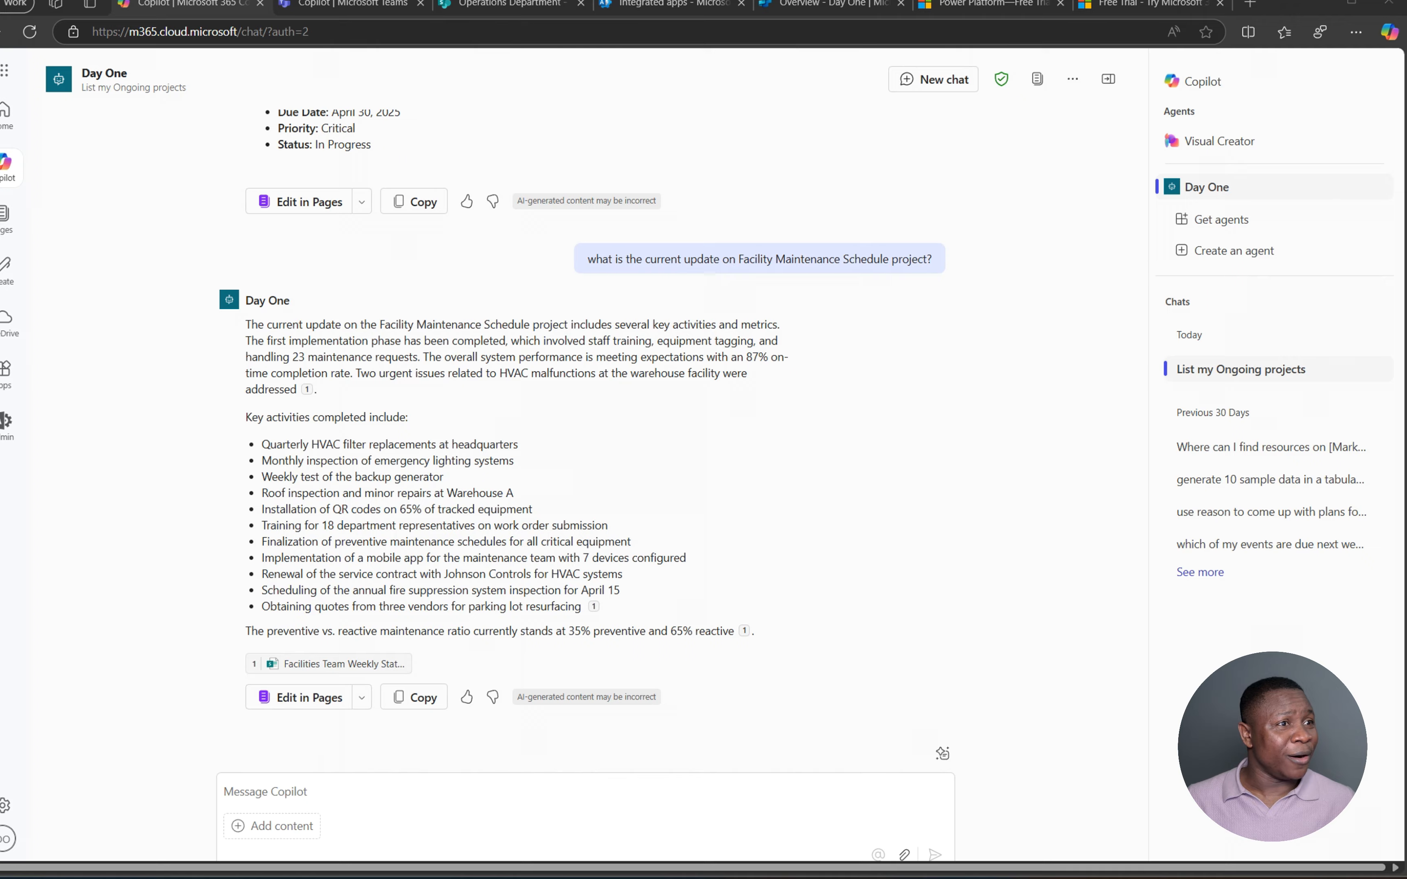
- Read through the Facilities Team Weekly Status Report in Word, then close the window
{"action": "left_click_drag", "start_coordinate": [1, 3], "coordinate": [747, 32]}
{"action": "scroll", "coordinate": [721, 509], "scroll_direction": "down", "scroll_amount": 1}
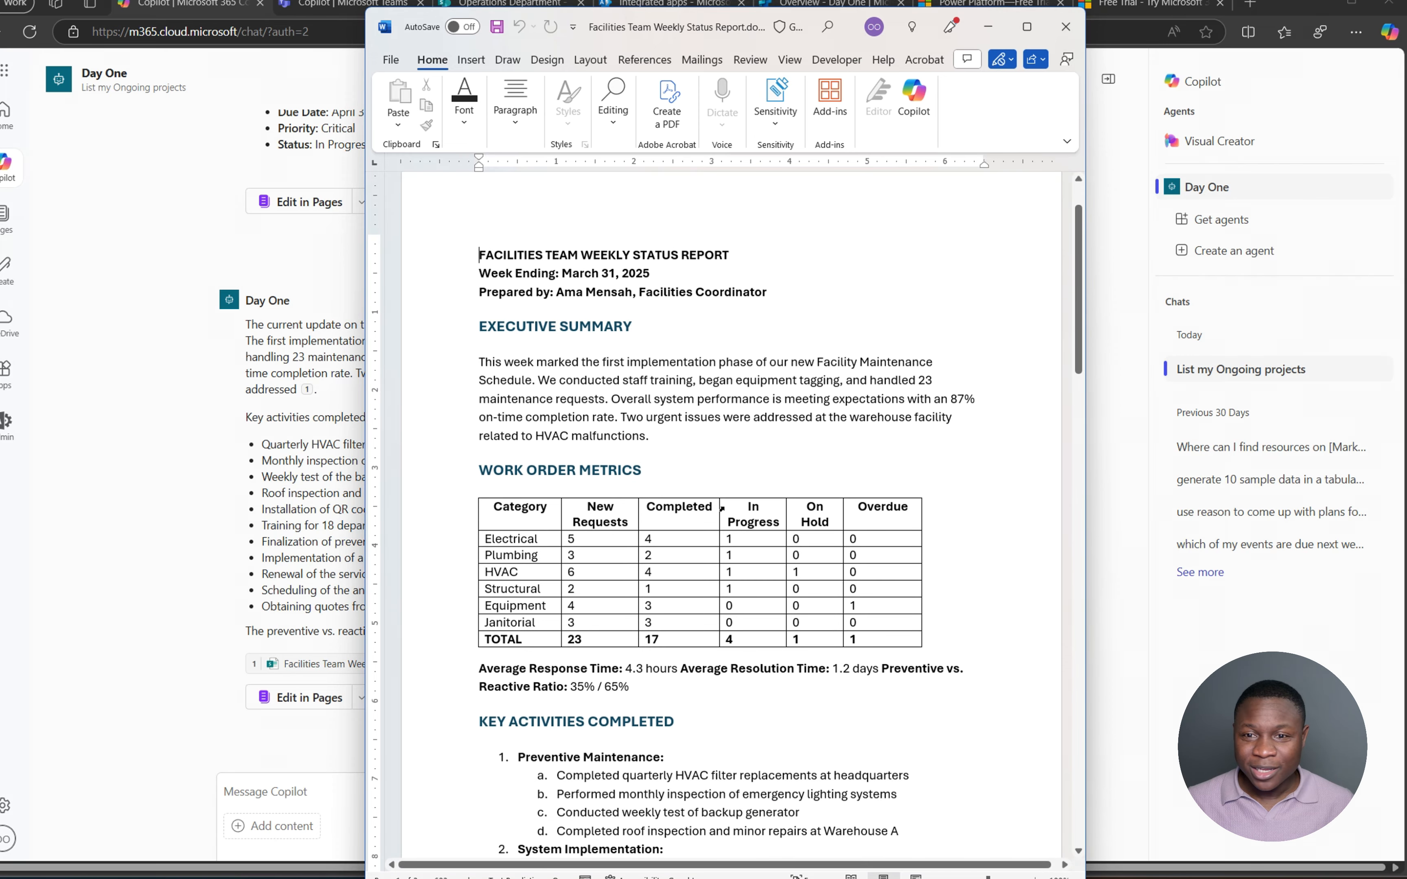
{"action": "scroll", "coordinate": [721, 509], "scroll_direction": "down", "scroll_amount": 1}
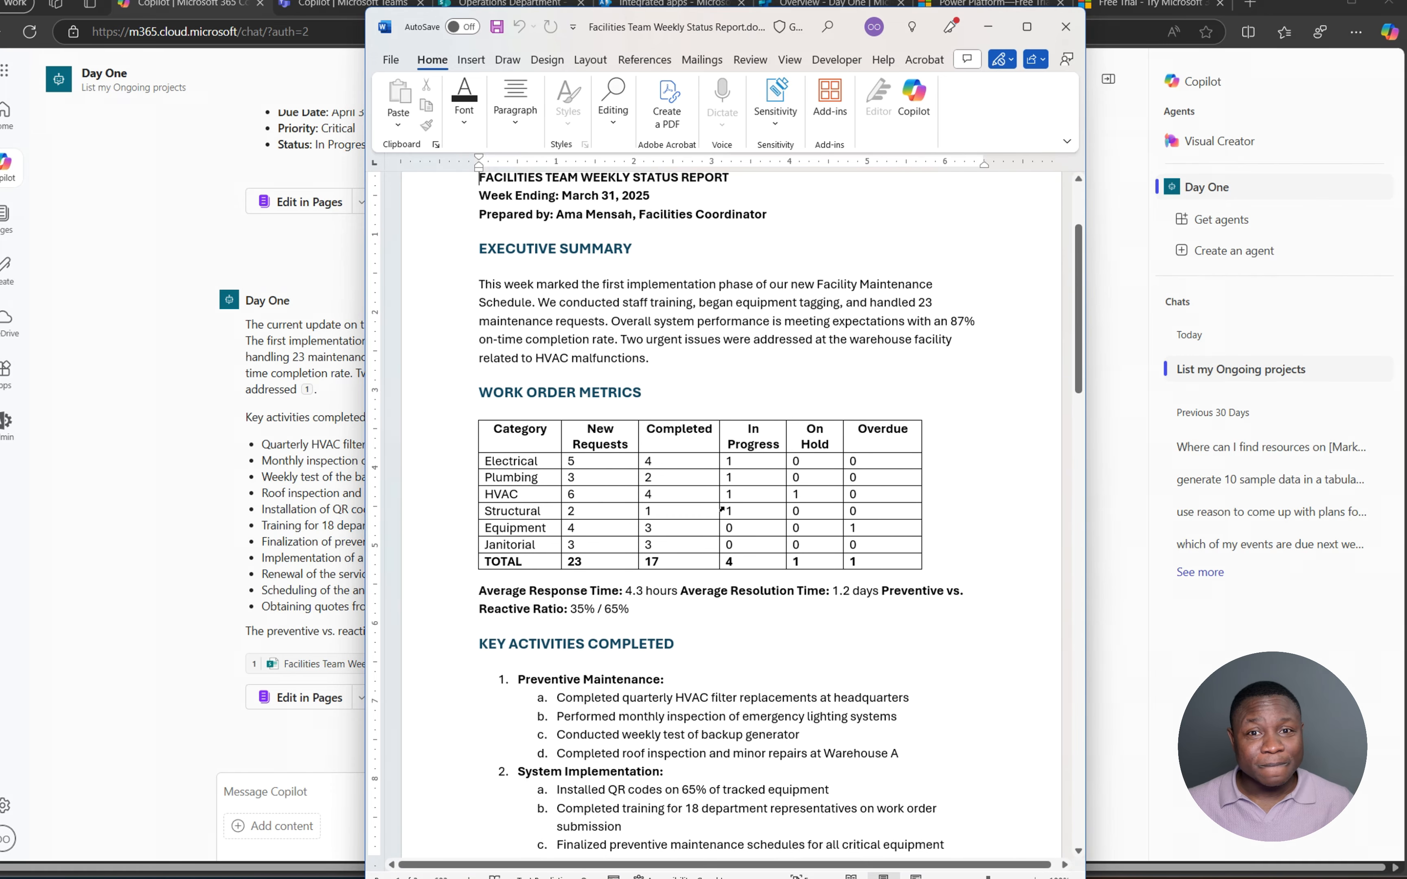
{"action": "scroll", "coordinate": [725, 508], "scroll_direction": "down", "scroll_amount": 3}
{"action": "scroll", "coordinate": [726, 507], "scroll_direction": "down", "scroll_amount": 10}
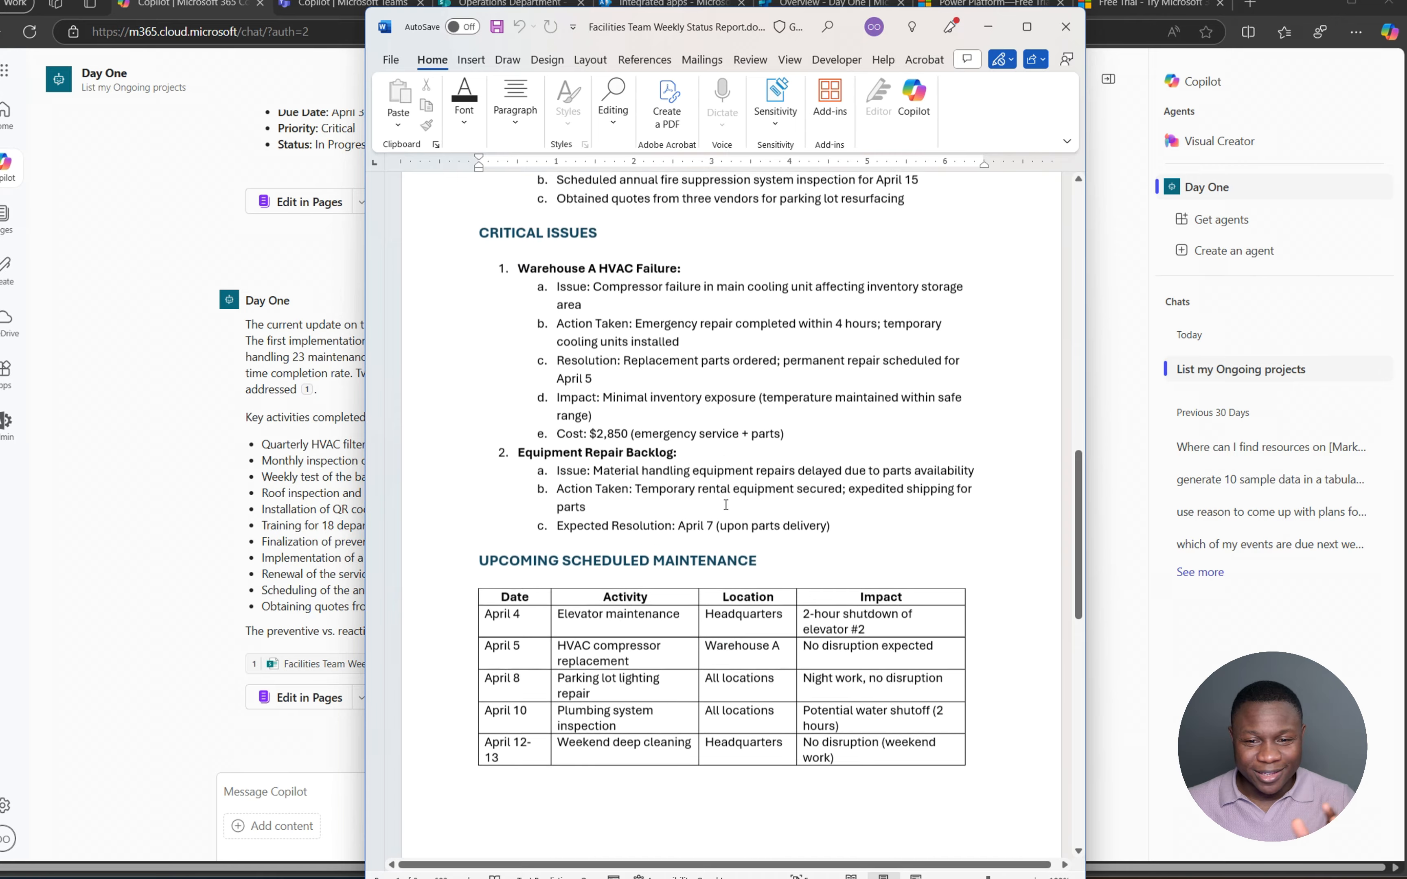
{"action": "scroll", "coordinate": [727, 506], "scroll_direction": "down", "scroll_amount": 9}
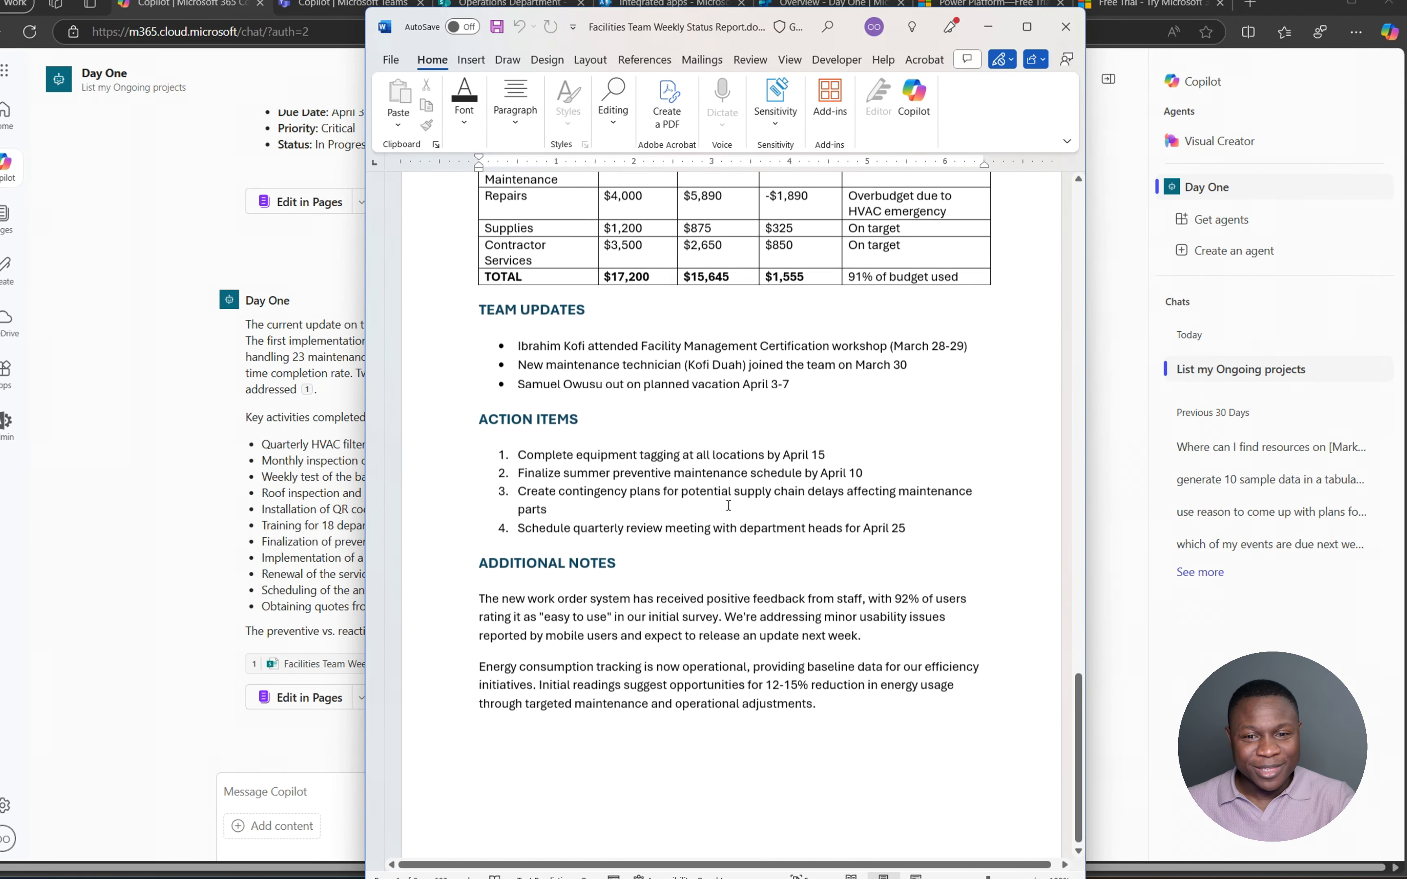
{"action": "scroll", "coordinate": [729, 503], "scroll_direction": "up", "scroll_amount": 10}
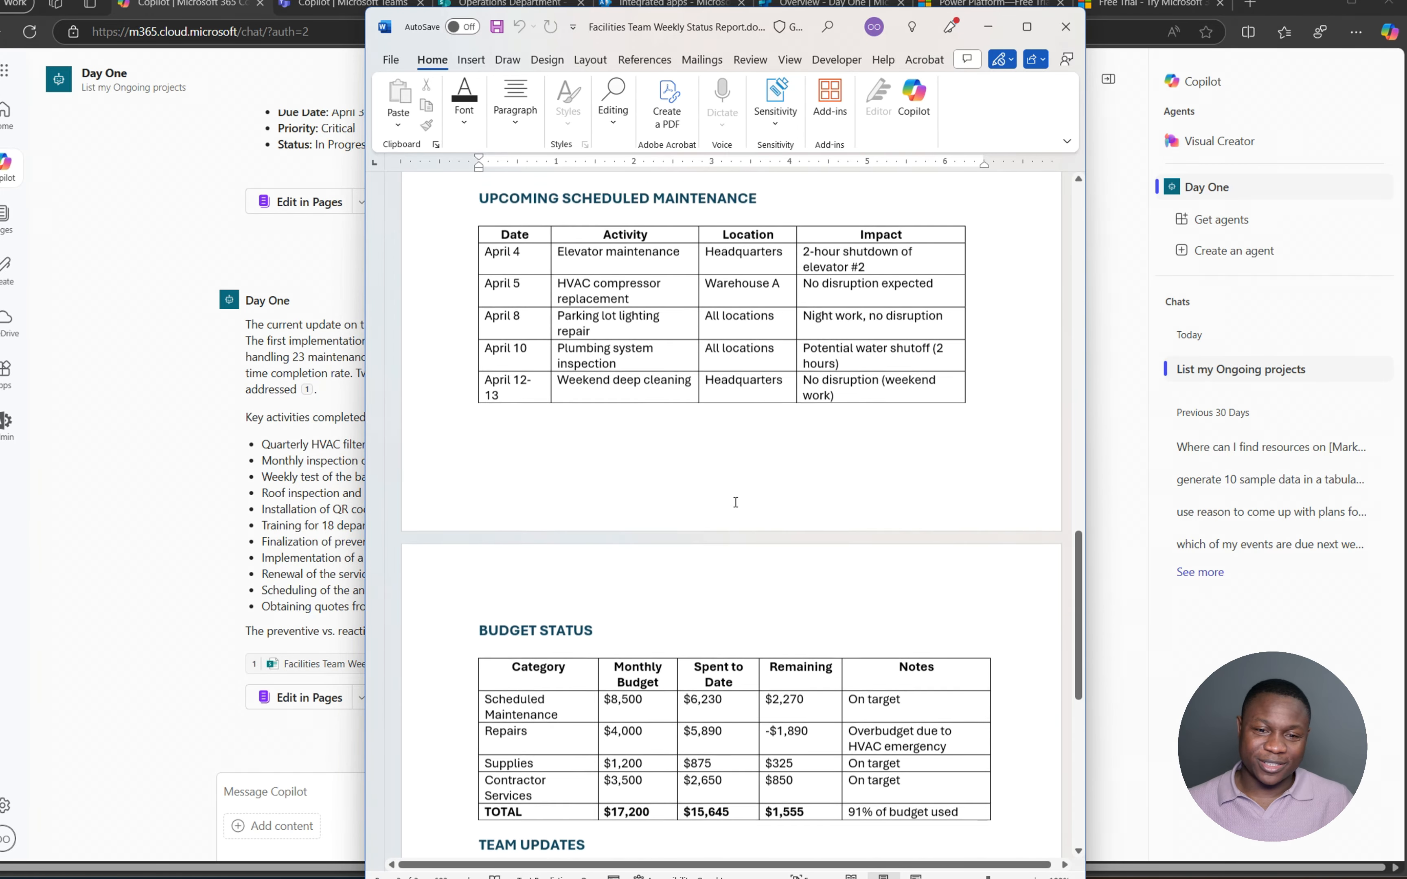
{"action": "scroll", "coordinate": [735, 502], "scroll_direction": "up", "scroll_amount": 7}
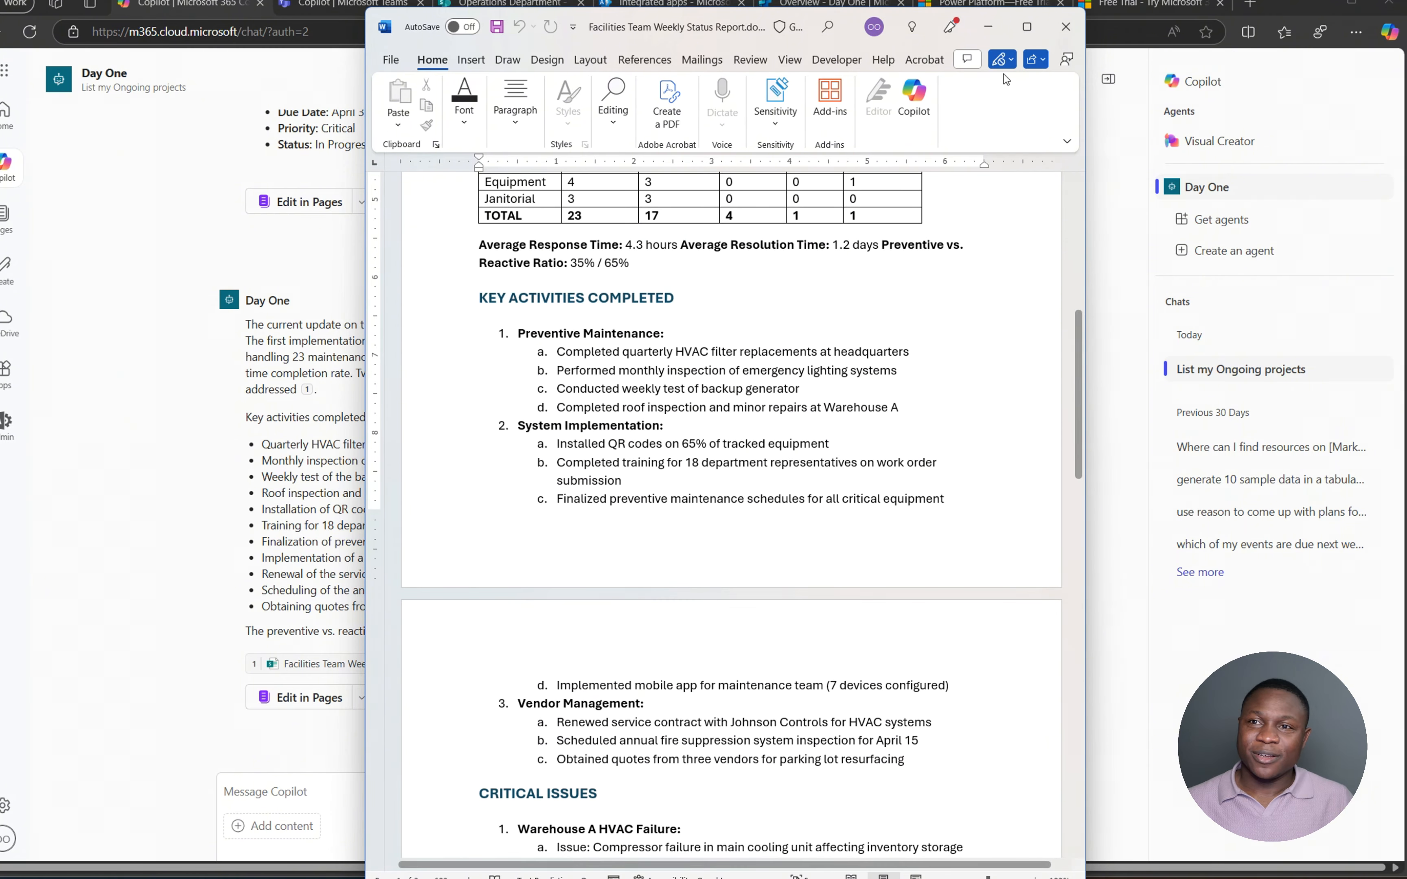
{"action": "left_click", "coordinate": [1065, 27]}
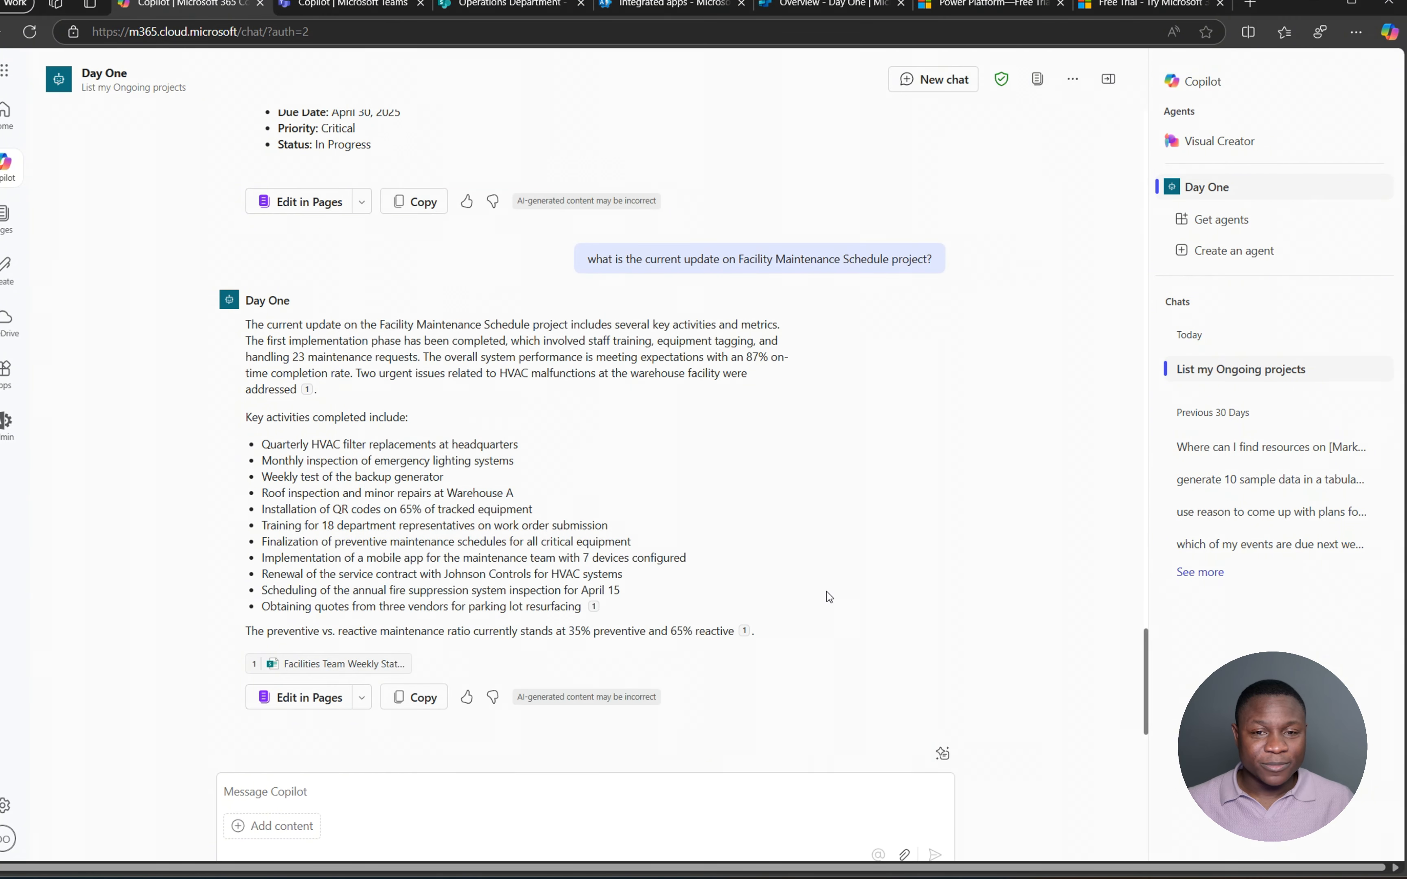